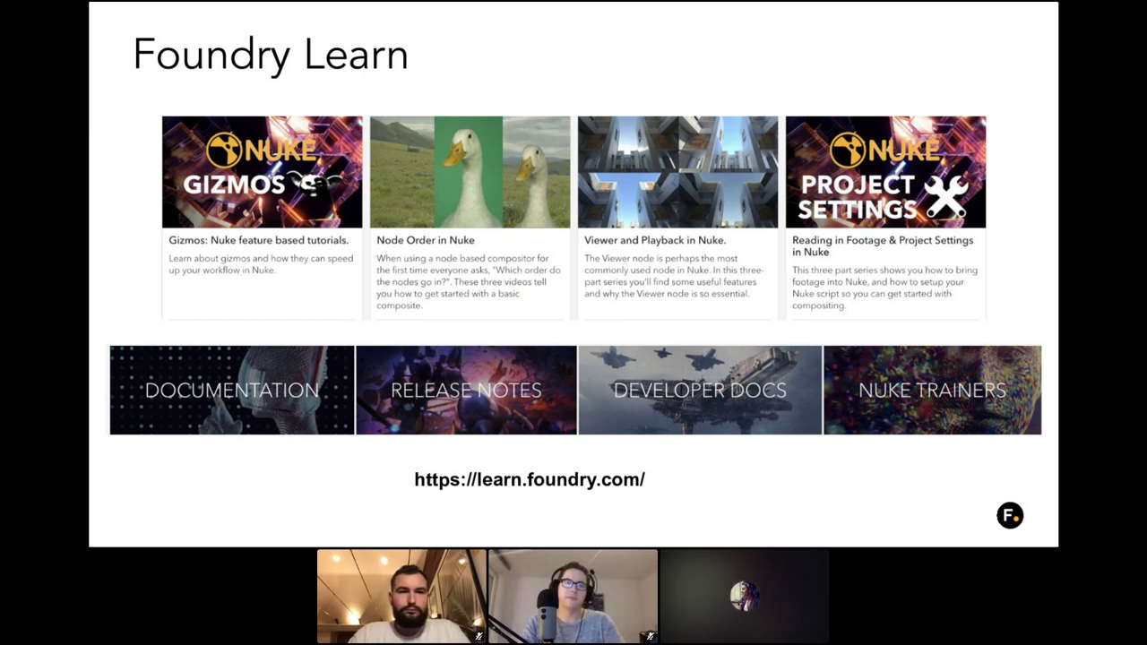
key(Right)
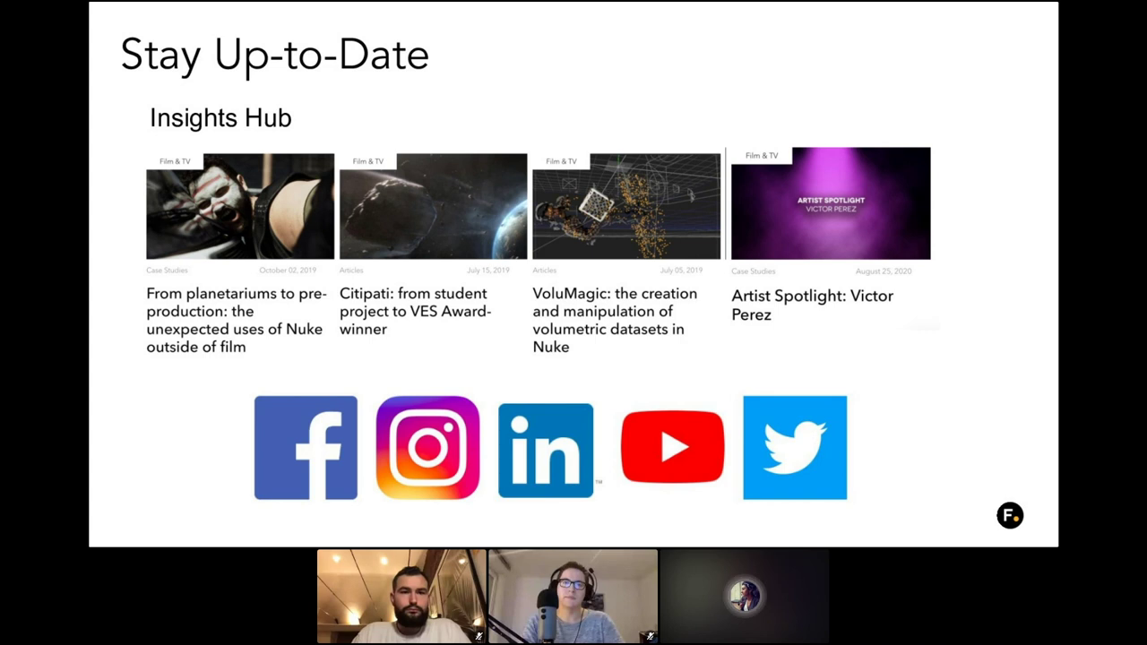
key(Right)
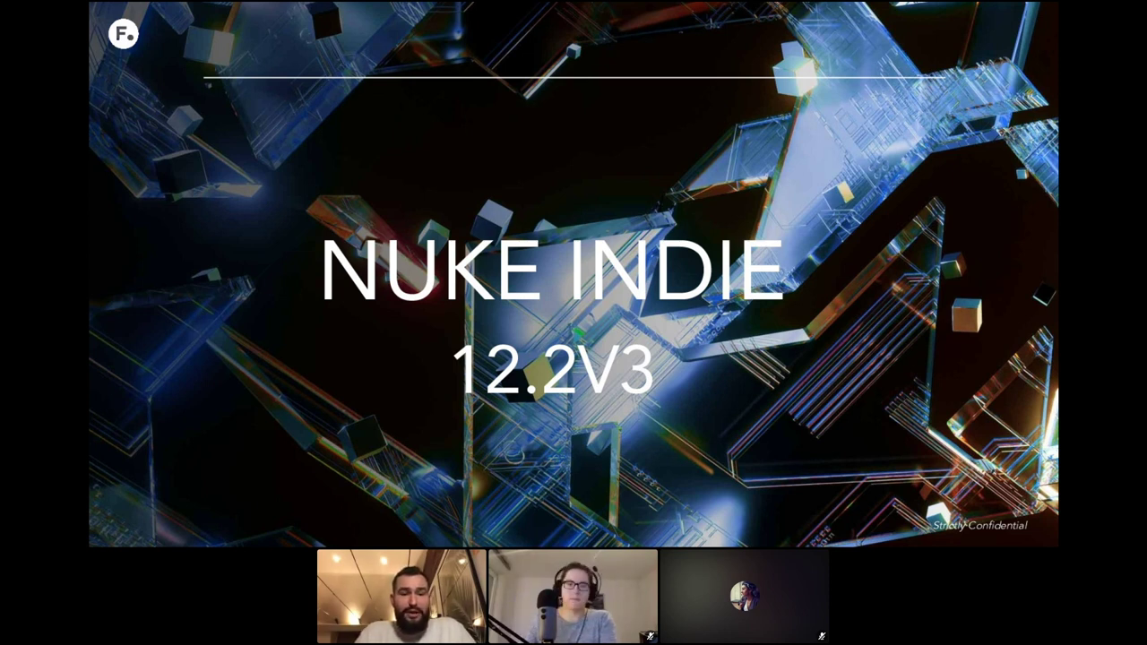
key(Right)
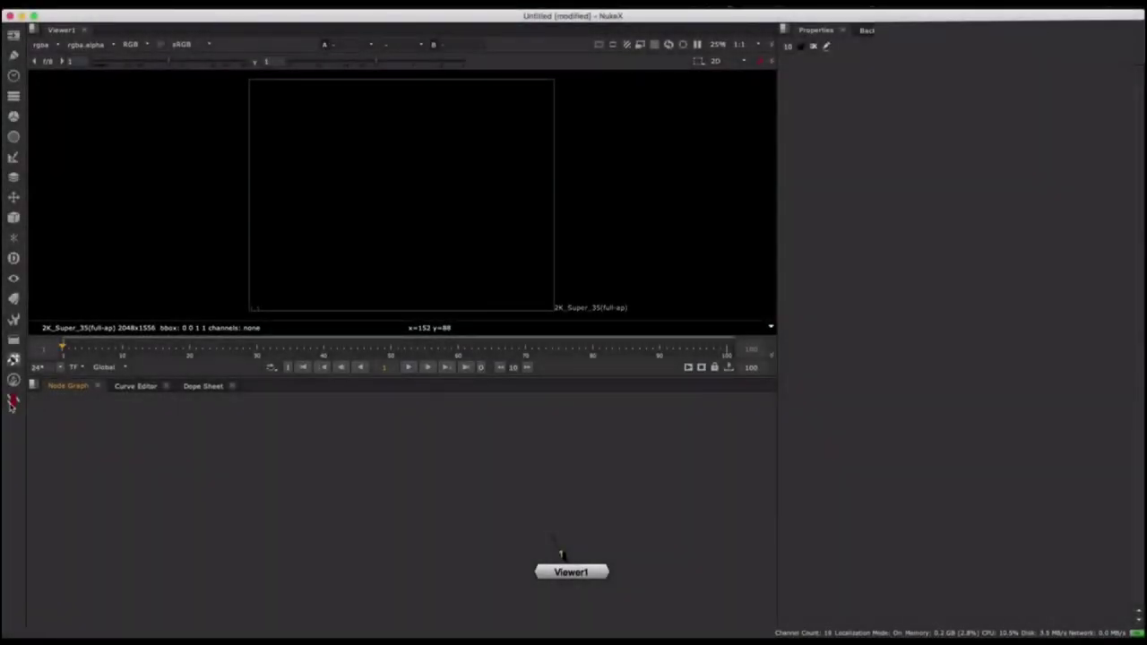
Look through the Nuke Survival Toolkit's gizmo categories and add an apDespill AP node from the Keyer category.
click(11, 401)
mouse_move(72, 435)
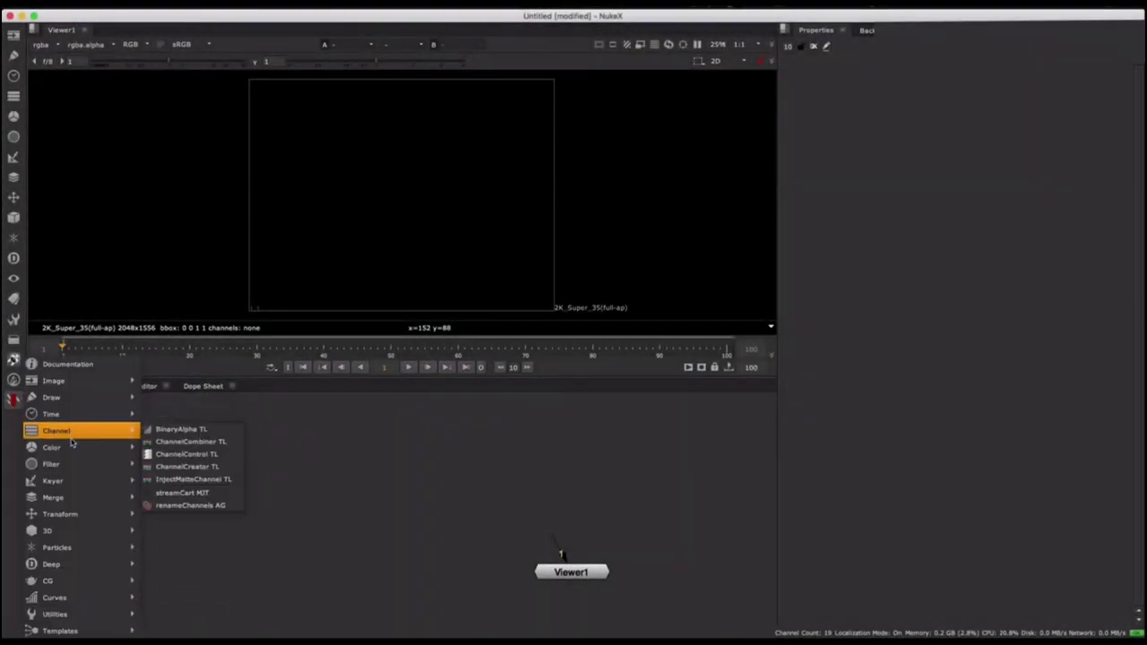
mouse_move(75, 518)
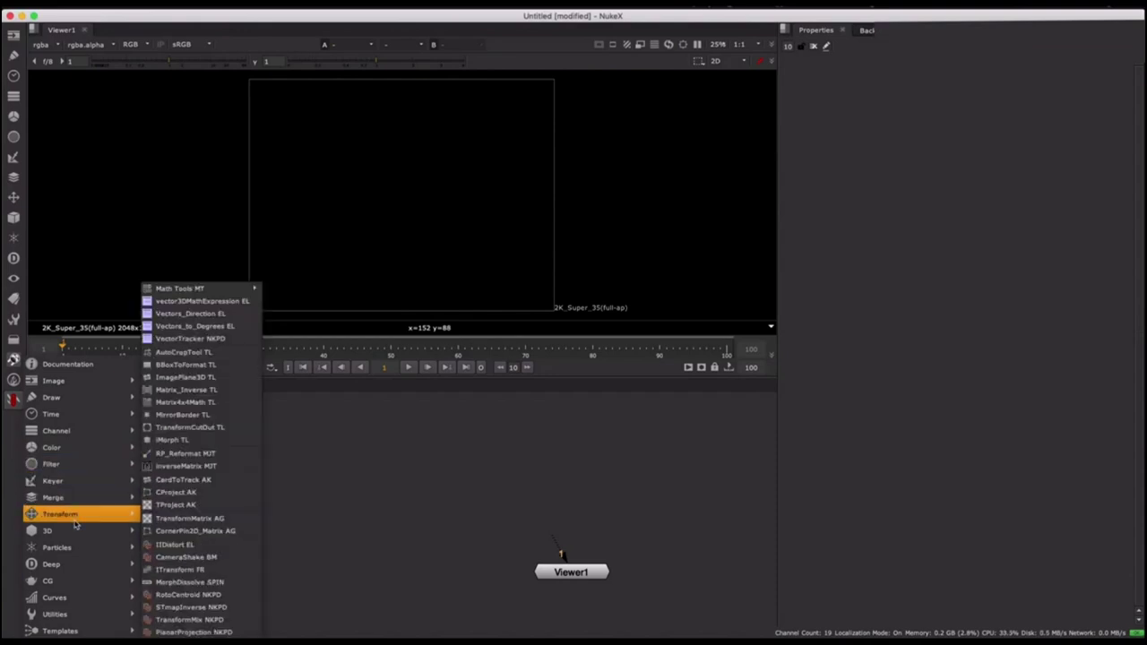
mouse_move(69, 632)
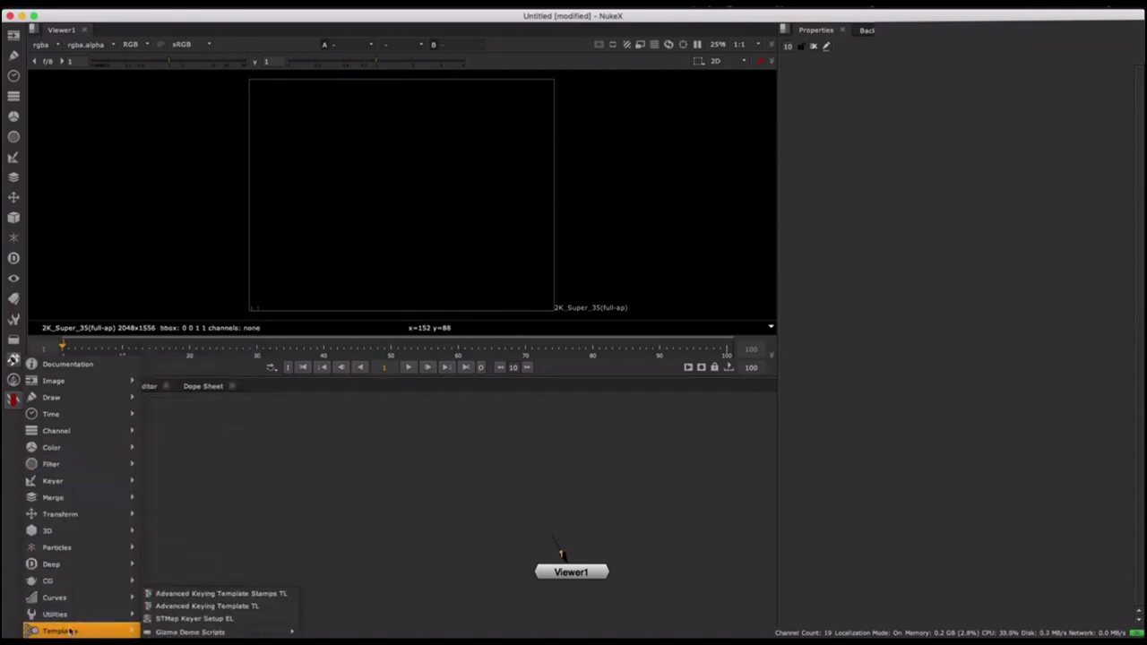
mouse_move(89, 482)
click(164, 480)
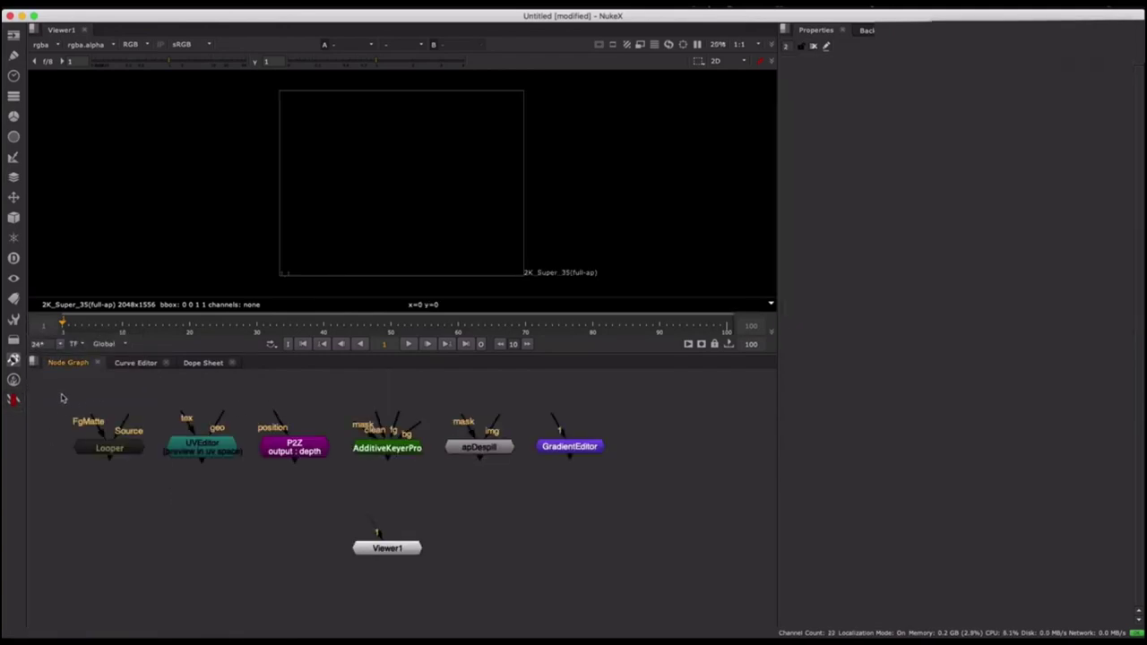
Add a DasGrain FH node from the toolkit's Draw category and place it at the end of the node row, beside GradientEditor.
click(13, 400)
mouse_move(43, 397)
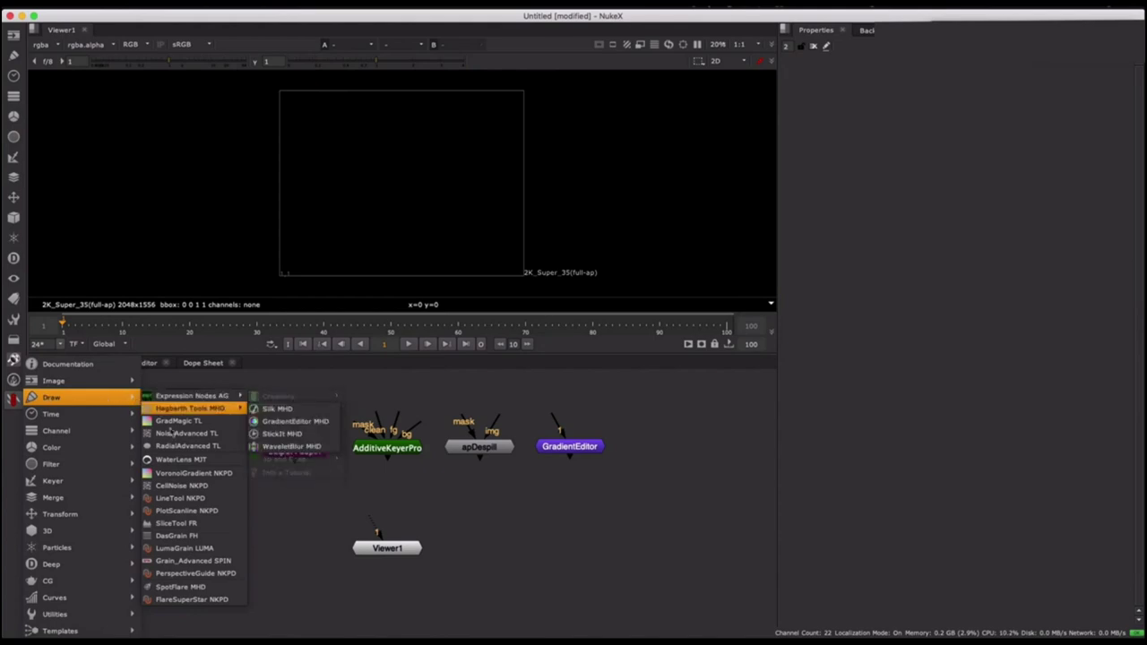
click(178, 535)
drag(247, 409, 662, 446)
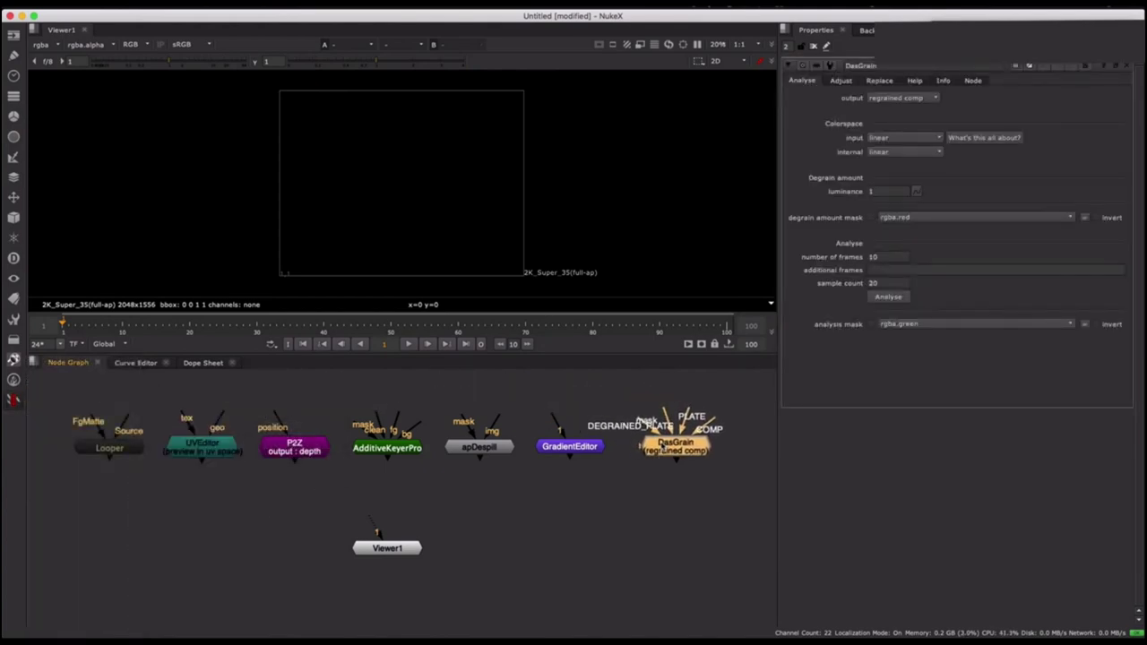
click(627, 480)
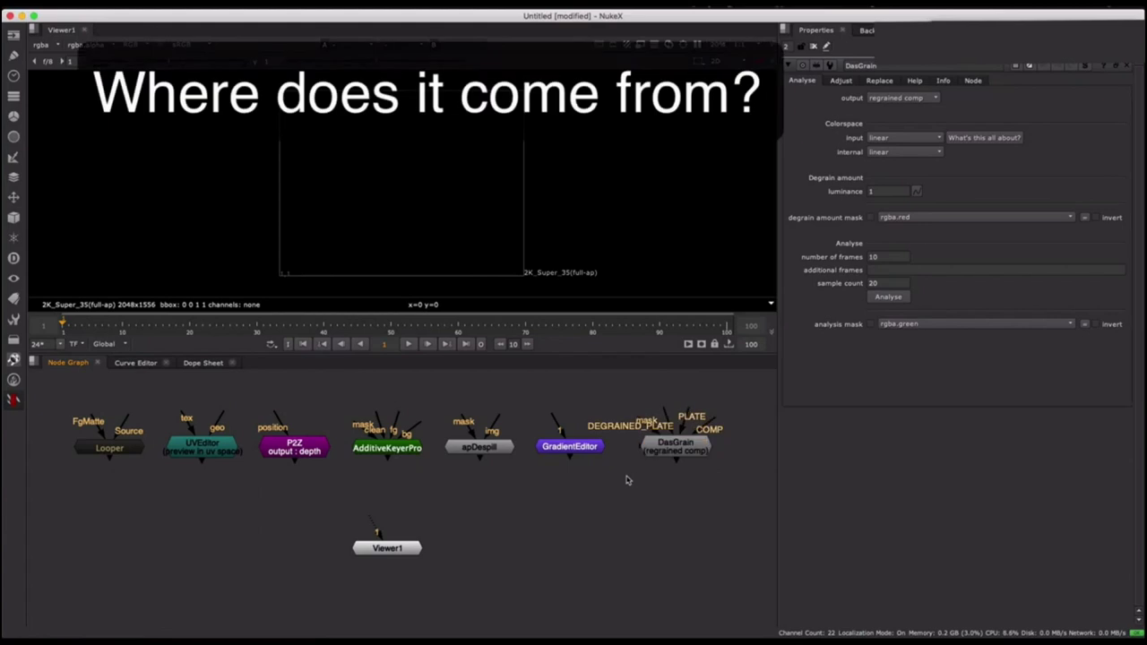
Inspect the properties of the Looper, UVEditor, P2Z, AdditiveKeyerPro, apDespill, GradientEditor and DasGrain nodes, and close all their properties.
double_click(132, 452)
double_click(192, 445)
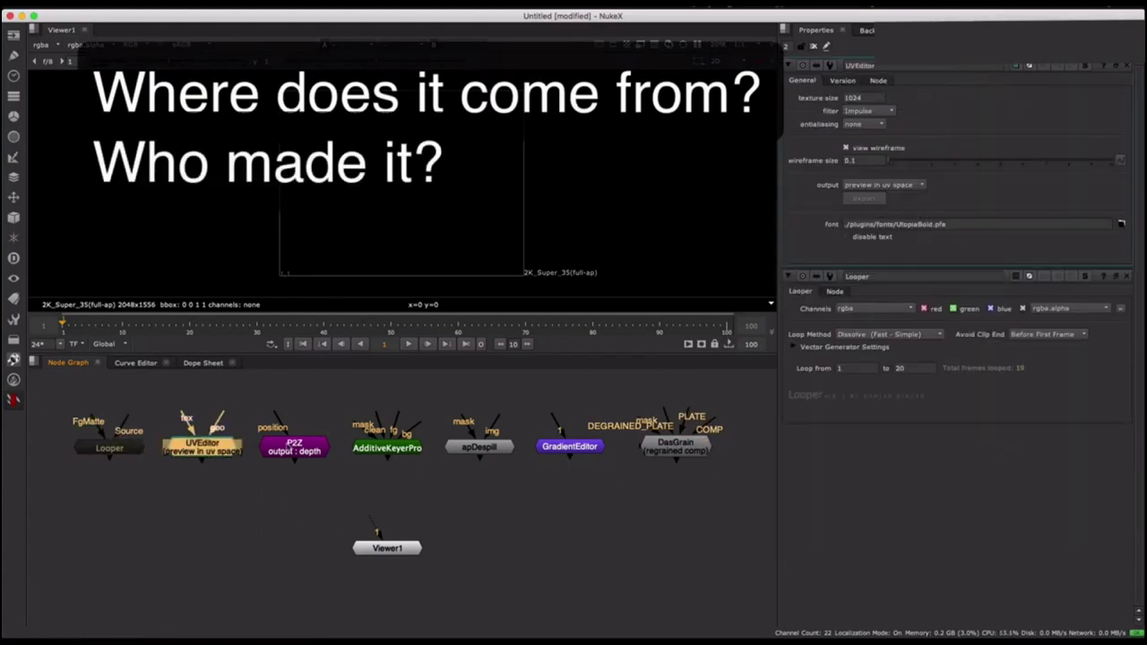
double_click(292, 446)
double_click(389, 448)
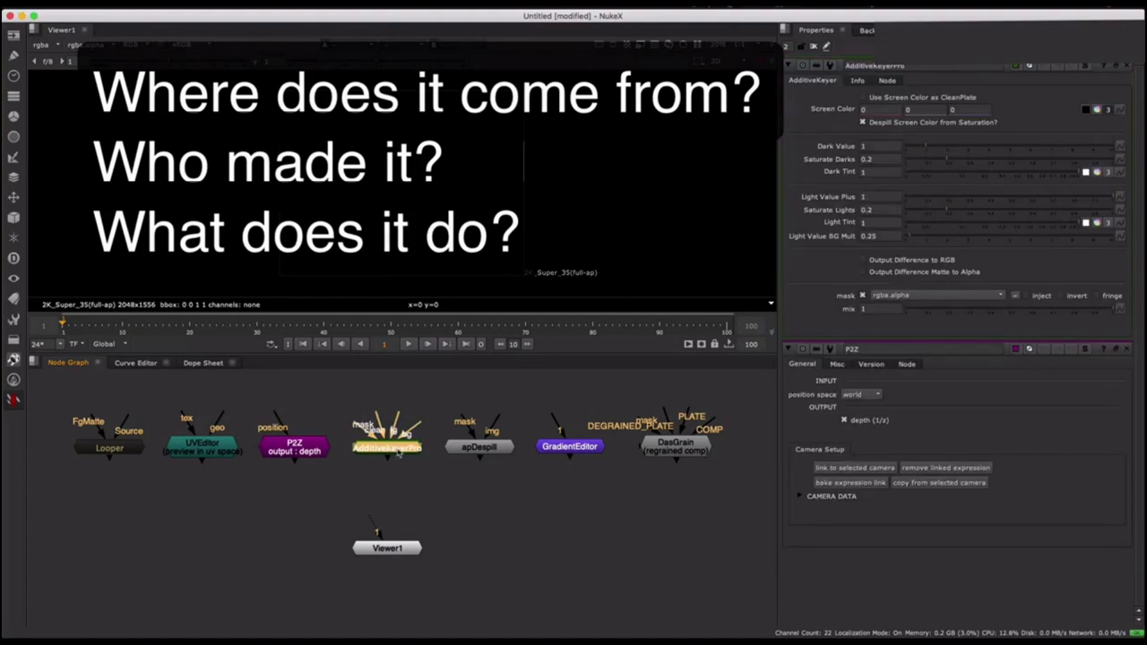
double_click(484, 446)
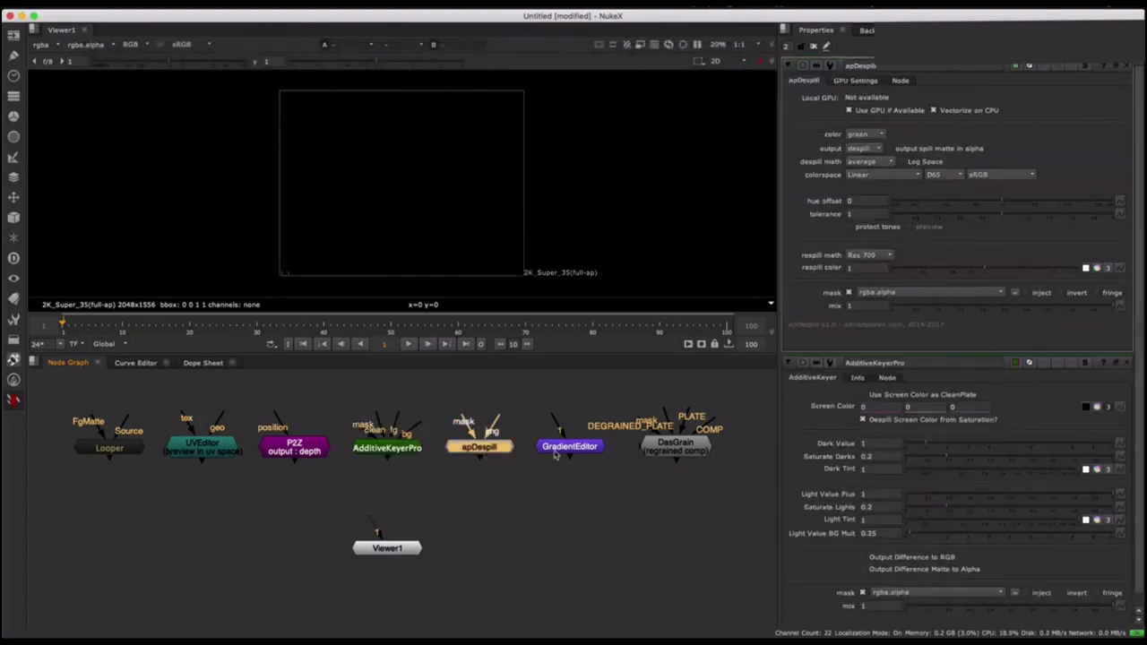
double_click(565, 447)
double_click(647, 447)
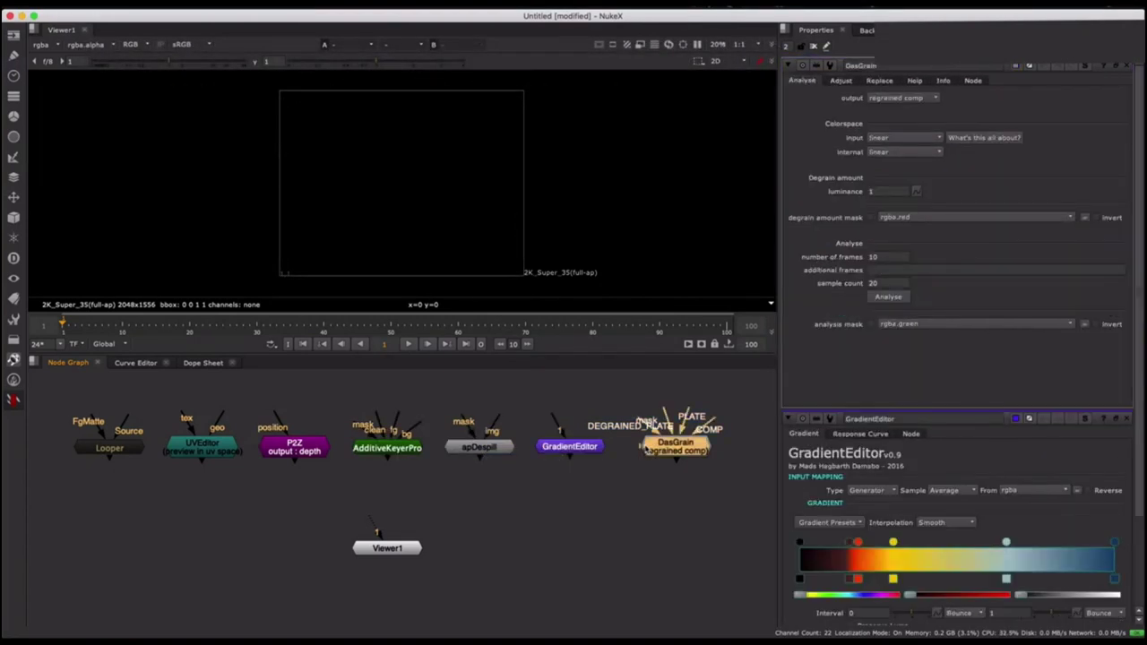
click(628, 478)
click(812, 45)
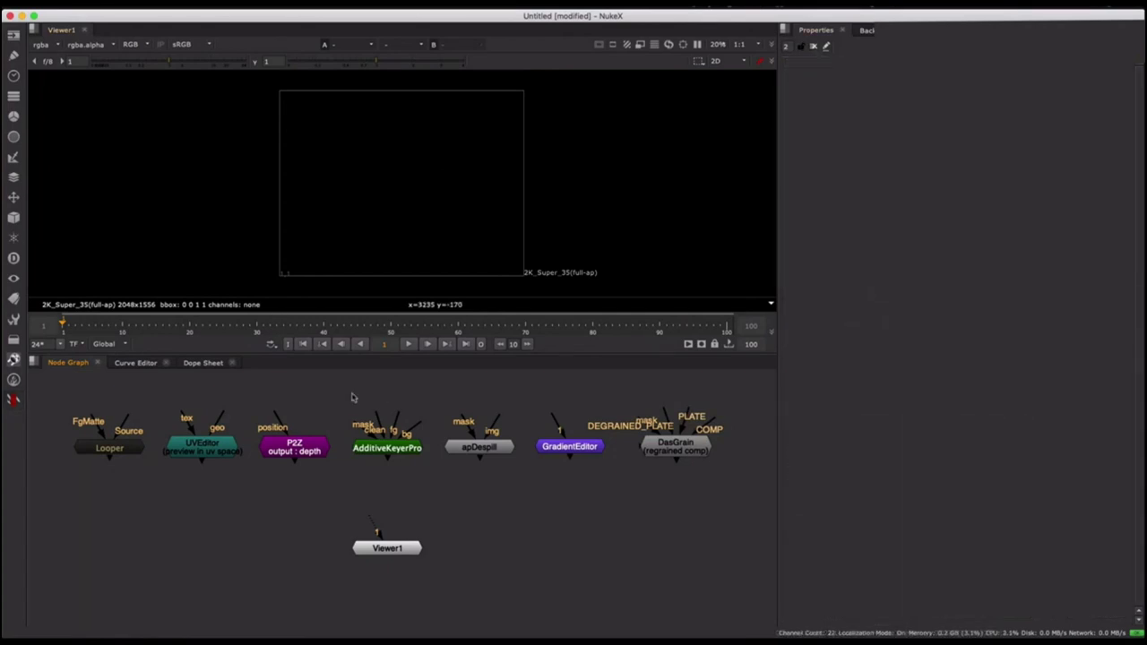
Open the toolkit documentation, go to the VoronoiGradient NKPD page and follow its Nukepedia link to read the gizmo's page.
click(16, 400)
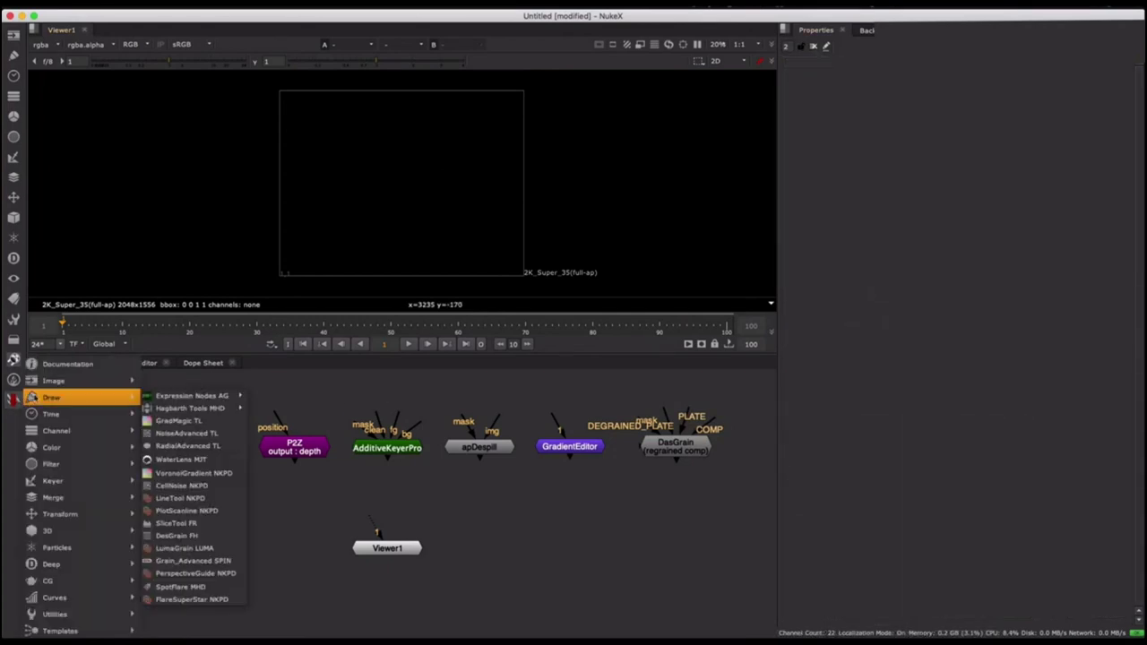
click(60, 367)
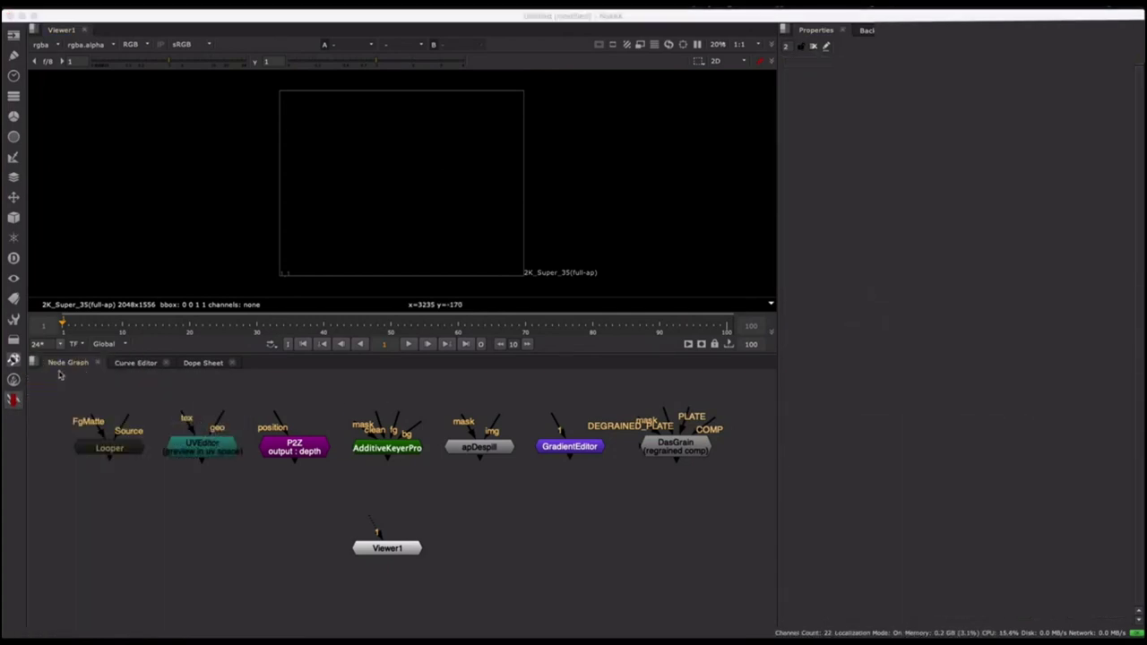
drag(669, 113, 653, 320)
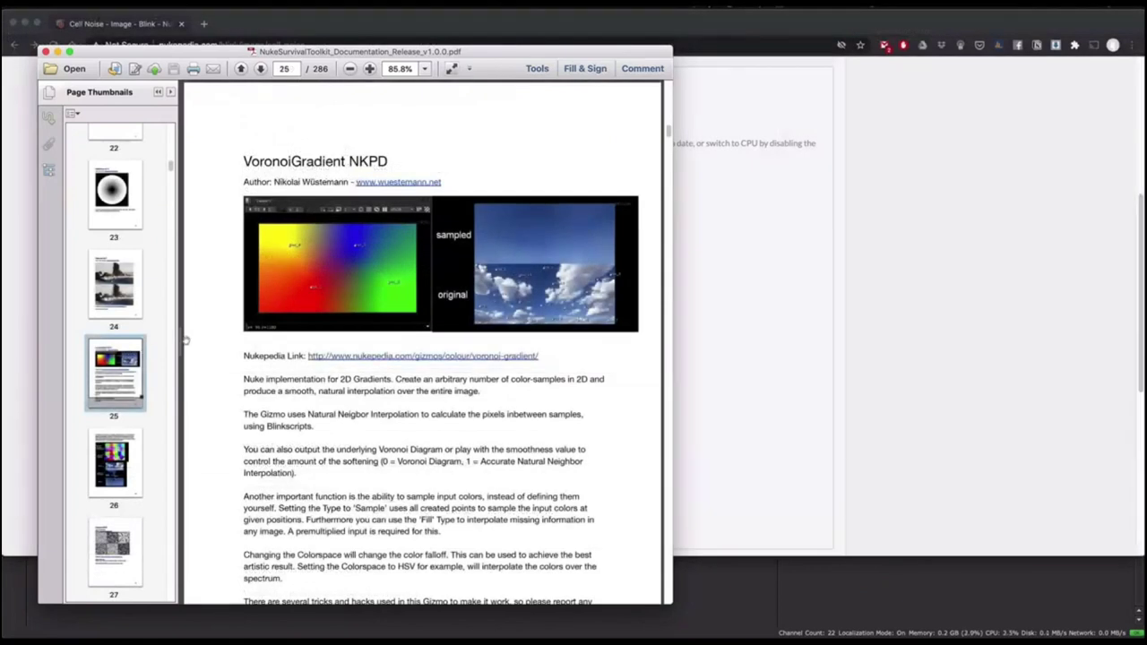
click(357, 361)
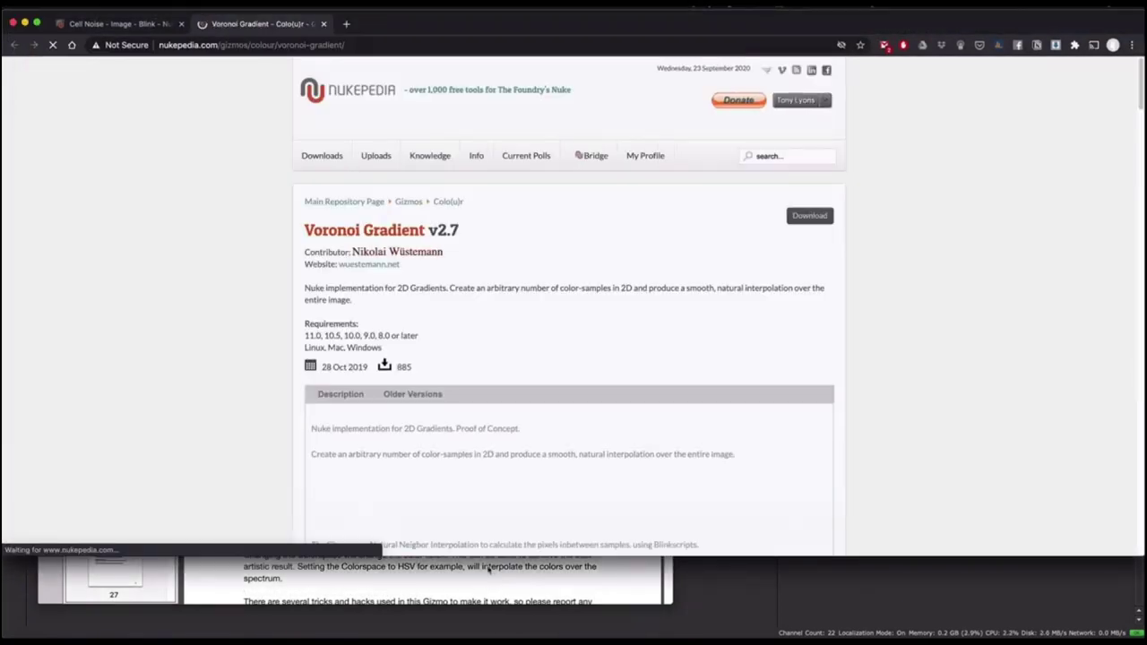
scroll(886, 301, down, 10)
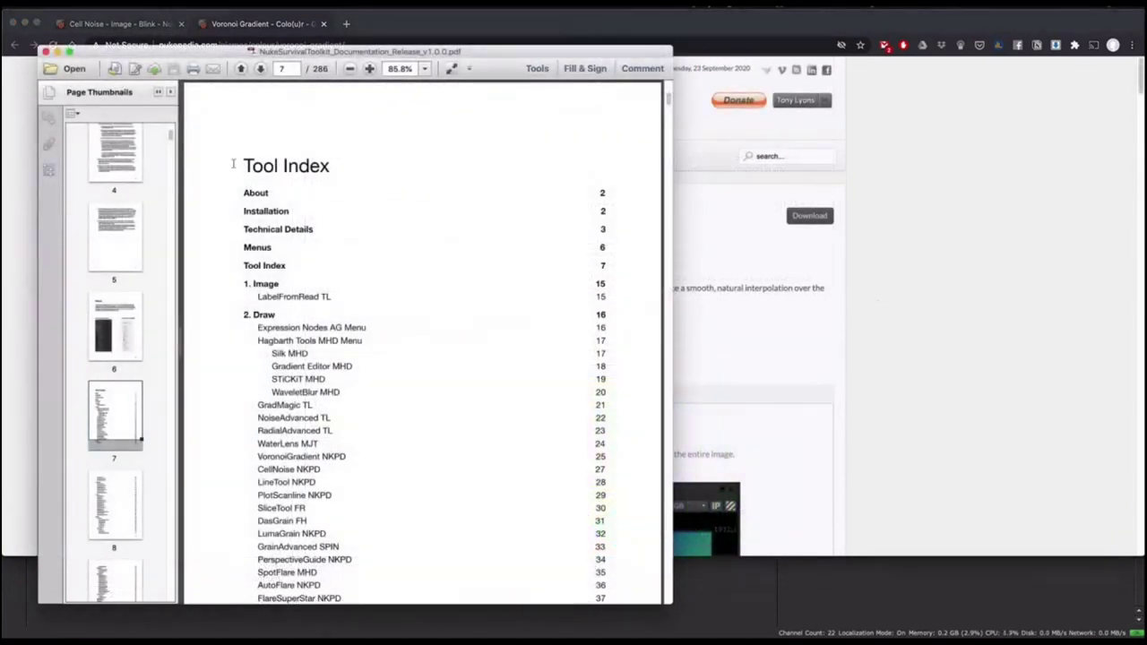
Go to the X_Sharpen XM entry from the documentation's Tool Index and search the document for "apchroma".
drag(242, 165, 330, 167)
click(224, 171)
scroll(422, 264, down, 10)
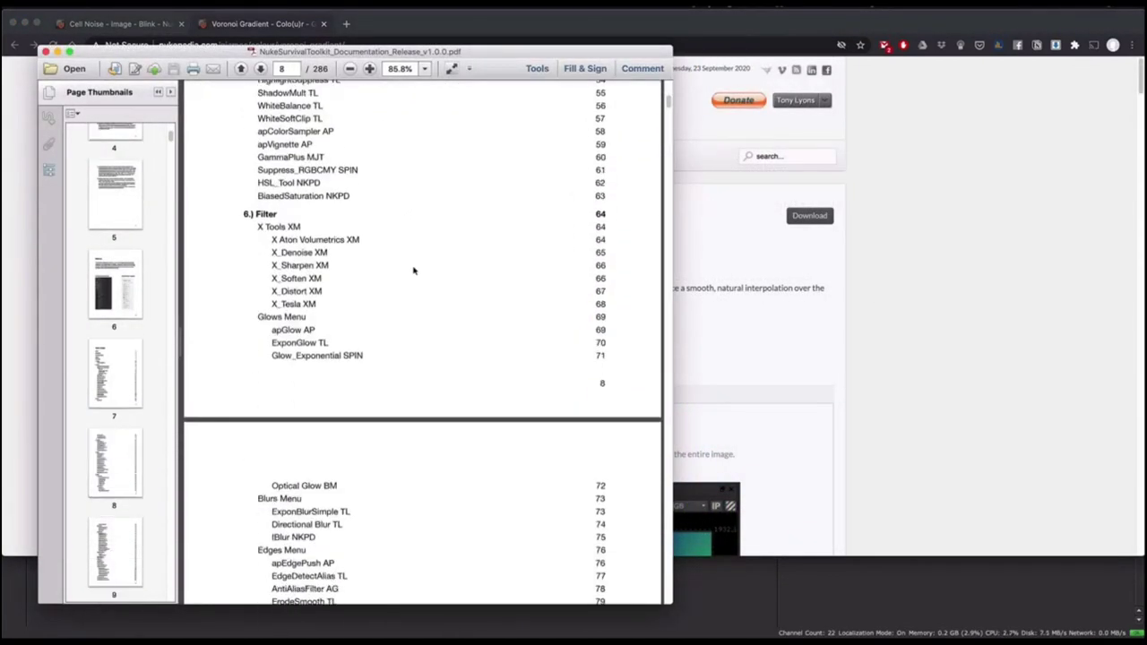
click(299, 266)
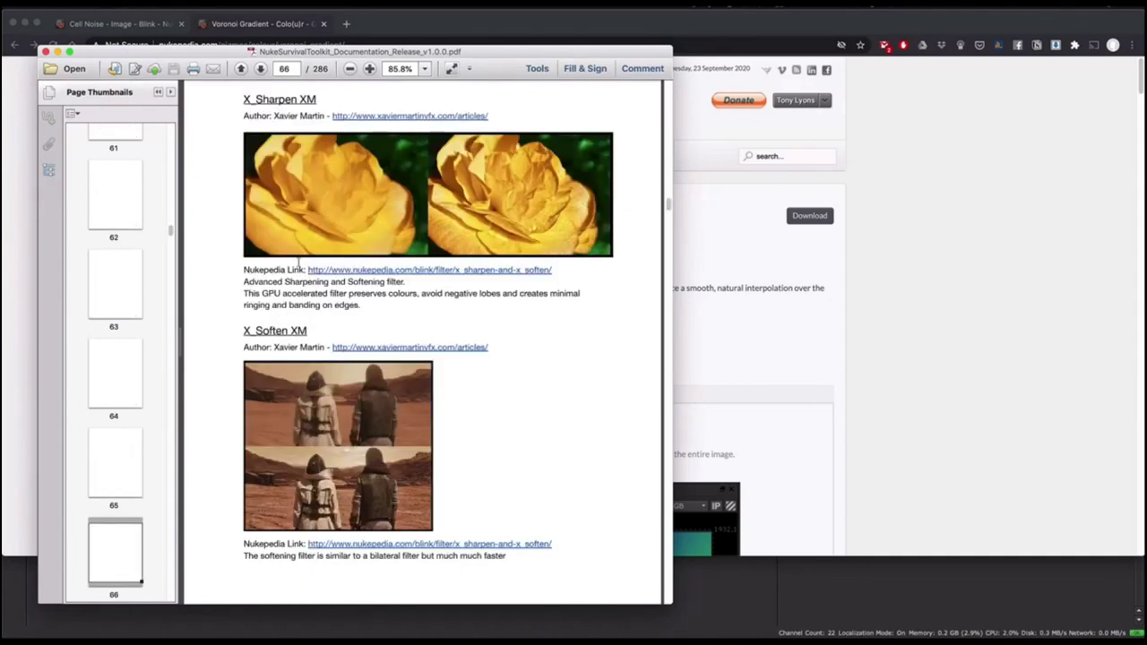
scroll(522, 388, up, 1)
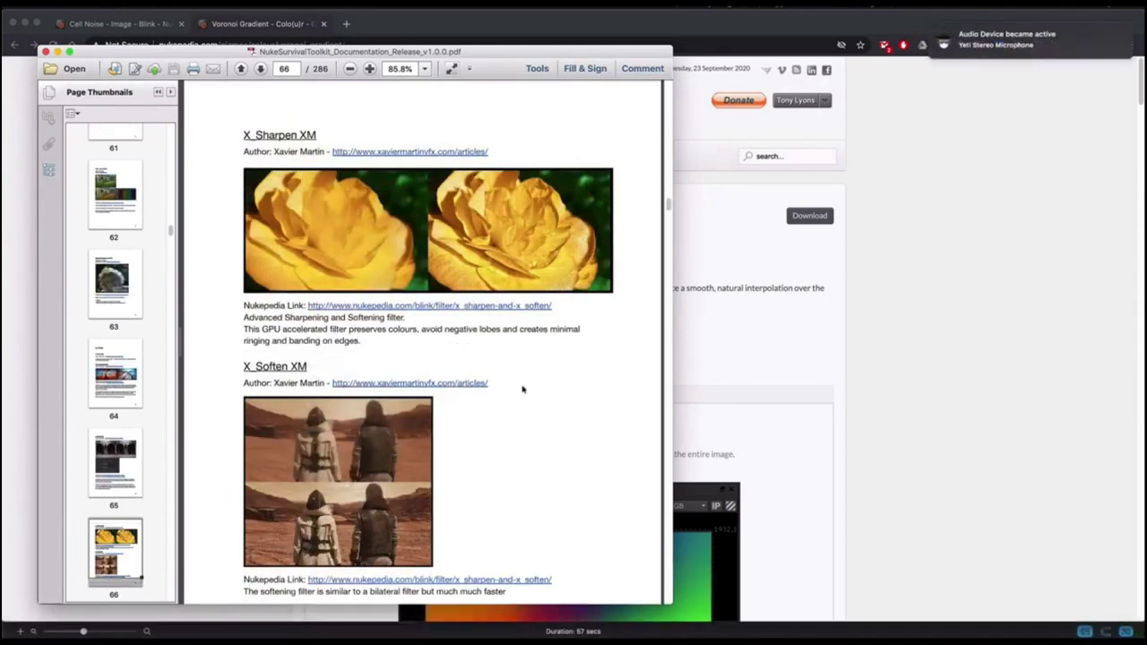
key(super+f)
text(apchroma)
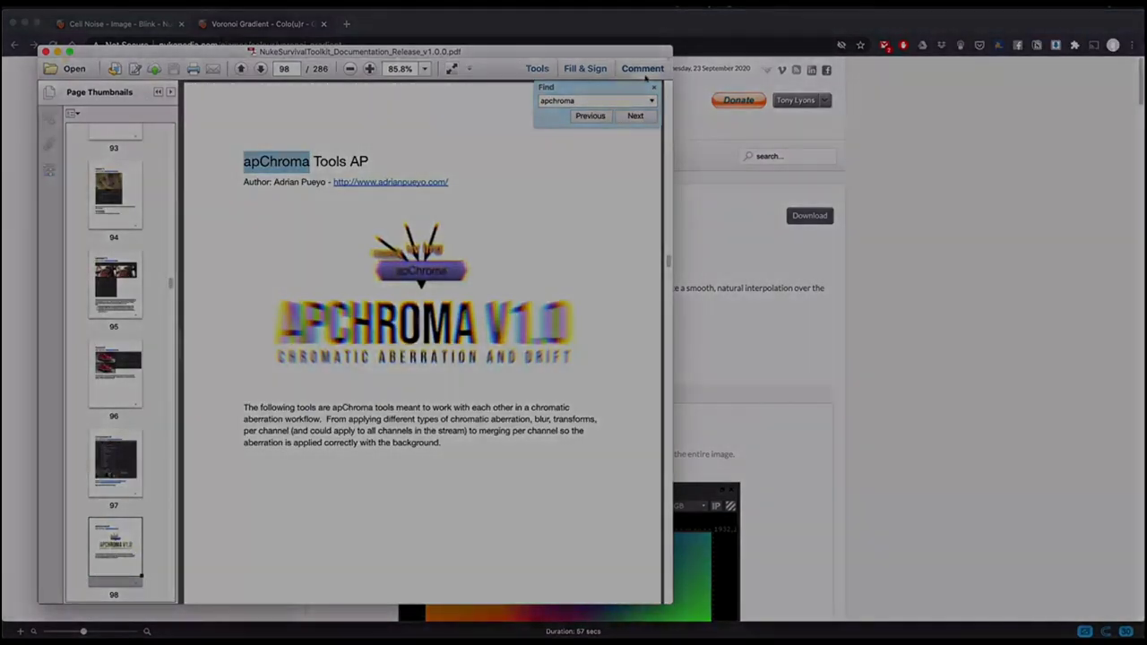
Examine the grouped gizmo backdrops in the GizmoPicks_v01.nk node graph, from Draw Menu down to Curves and Utility.
middle_drag(448, 398, 478, 392)
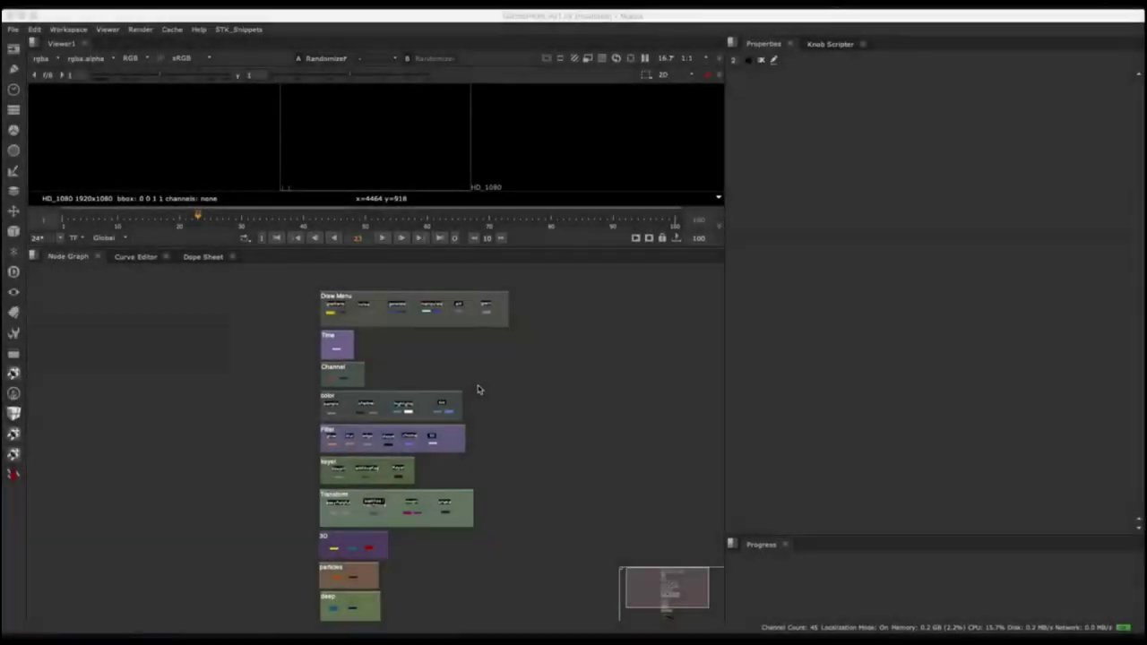
scroll(466, 384, up, 3)
middle_drag(364, 342, 398, 393)
scroll(398, 394, up, 3)
middle_drag(415, 442, 450, 246)
middle_drag(383, 463, 483, 288)
middle_drag(345, 453, 308, 299)
scroll(285, 489, up, 3)
middle_drag(284, 530, 273, 383)
scroll(272, 383, up, 8)
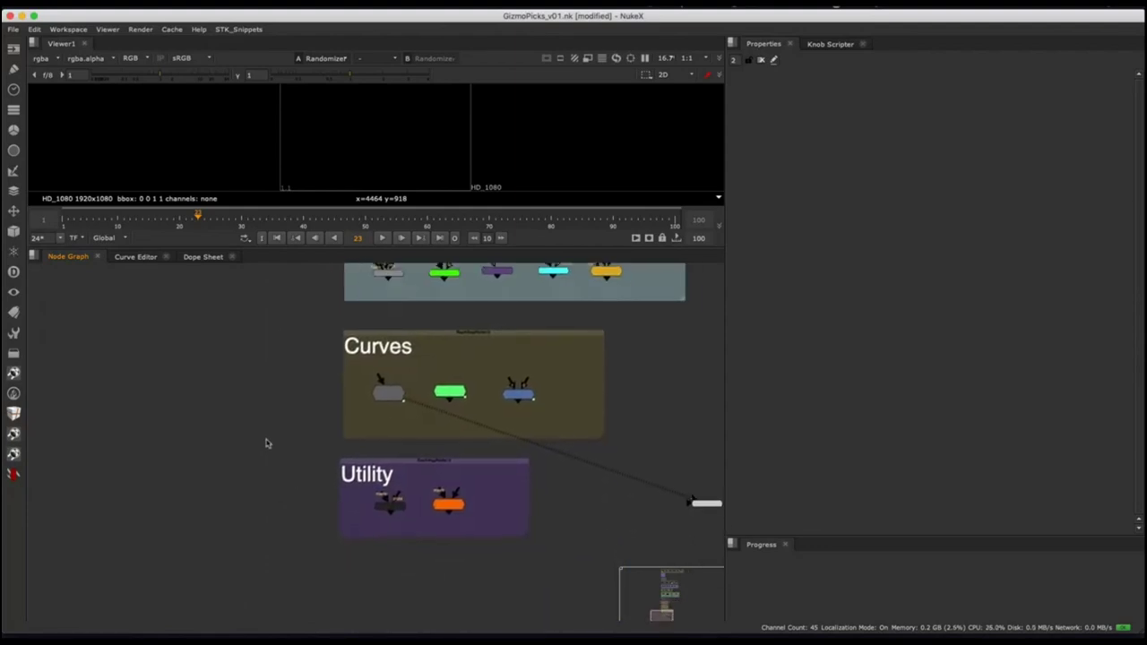
scroll(223, 421, down, 5)
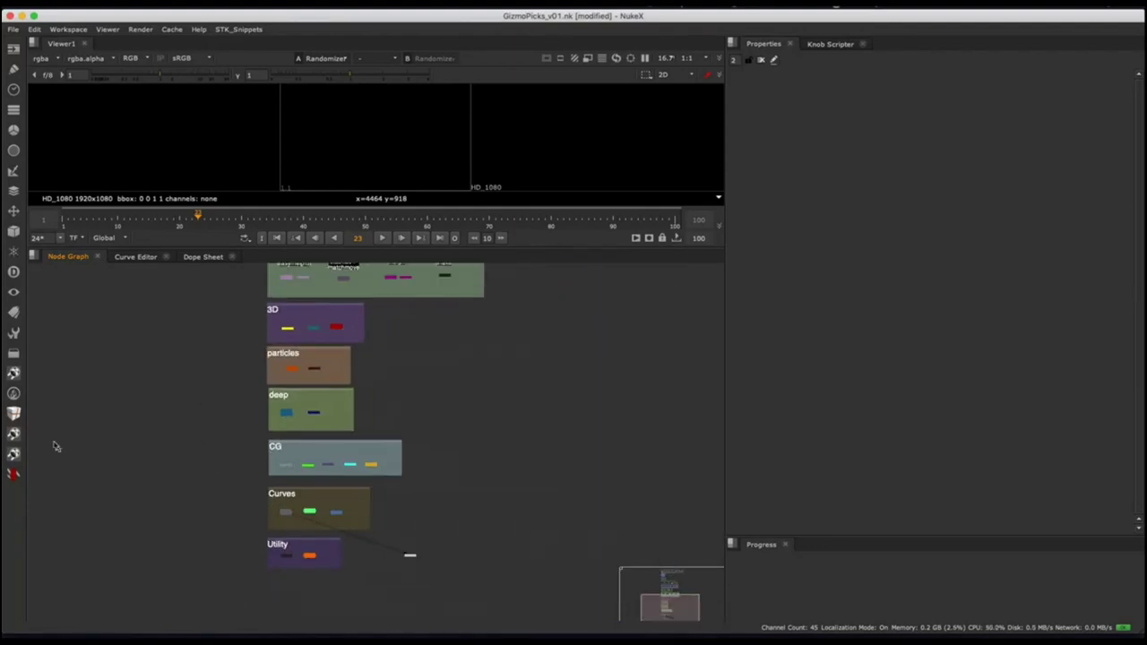
Look through the toolkit's Keyer, Filter, Time and Image categories and open its documentation PDF.
click(13, 475)
mouse_move(29, 480)
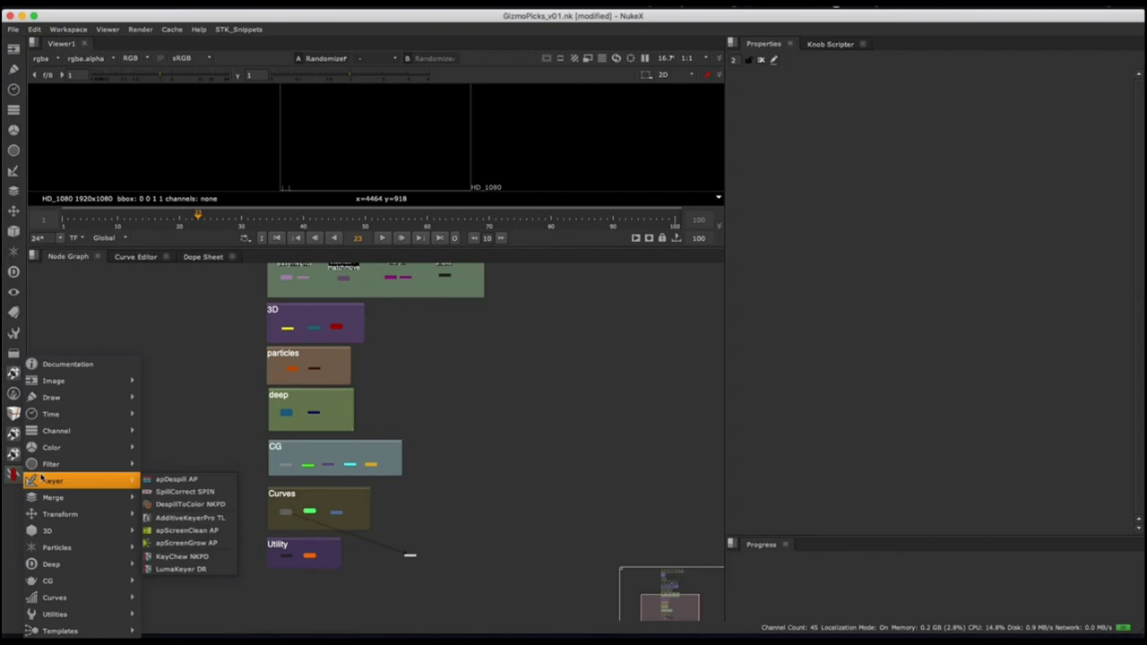
mouse_move(71, 472)
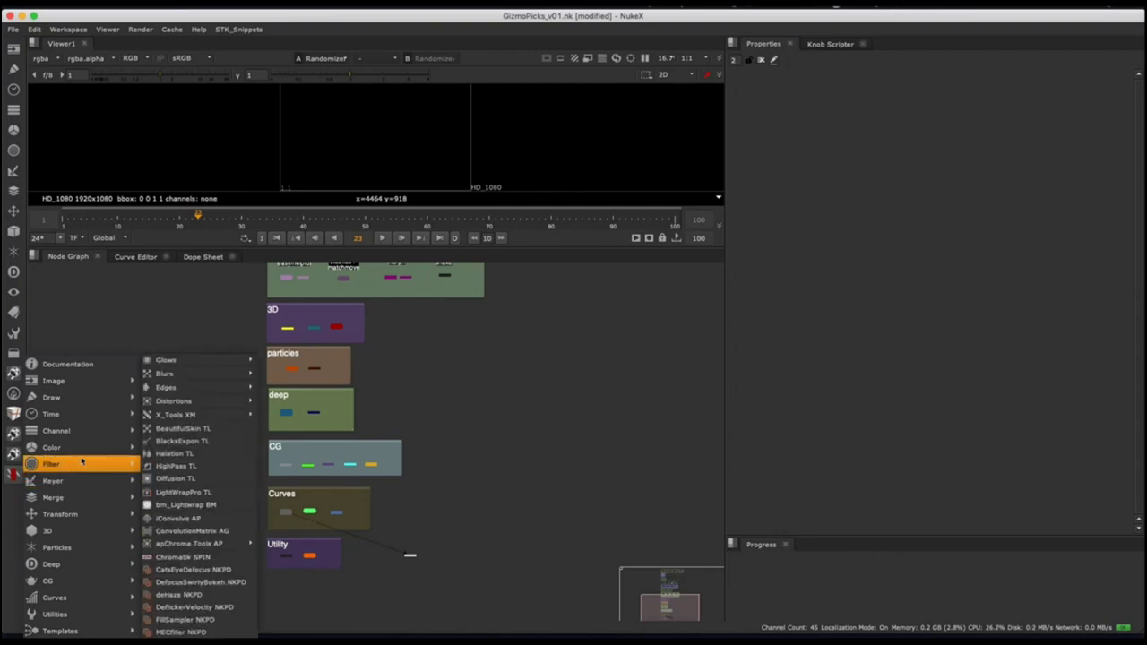
mouse_move(86, 455)
mouse_move(98, 421)
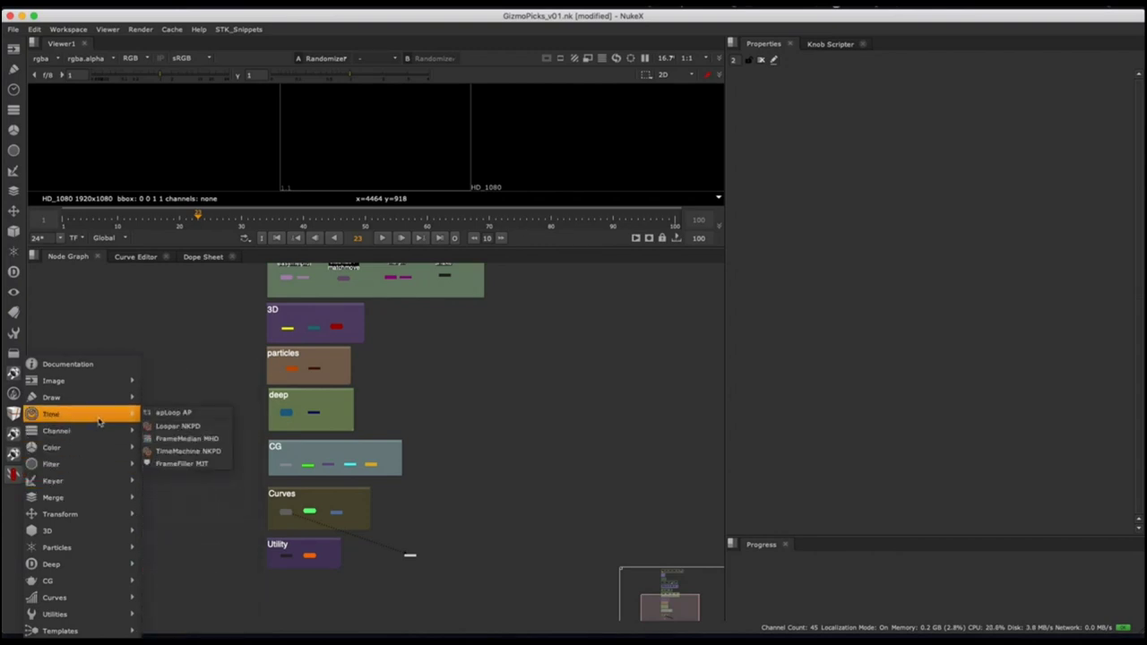
mouse_move(105, 387)
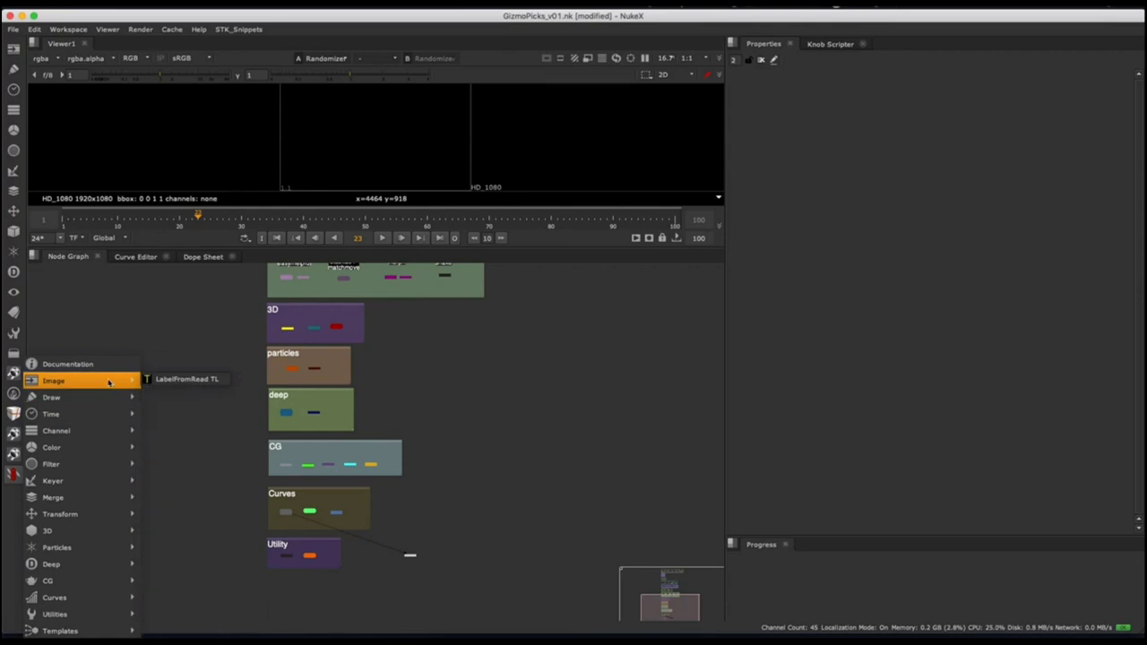
click(117, 362)
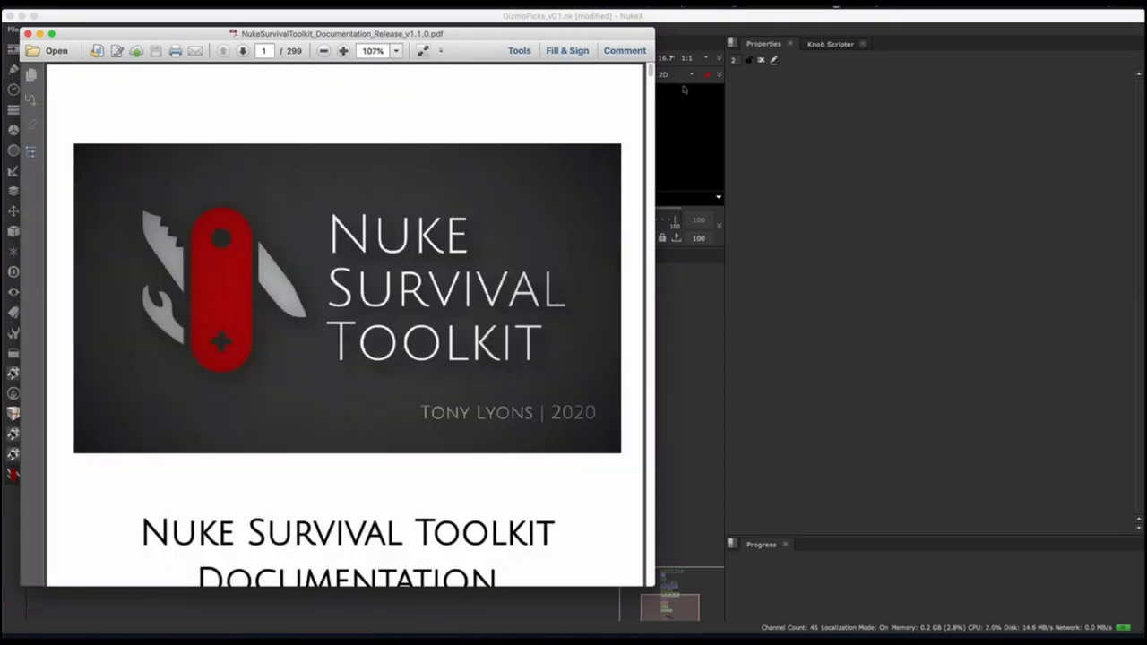
Skim the documentation PDF through the apChroma pages to the LumaKeyer DR entry and return to the Nuke script.
drag(651, 75, 651, 251)
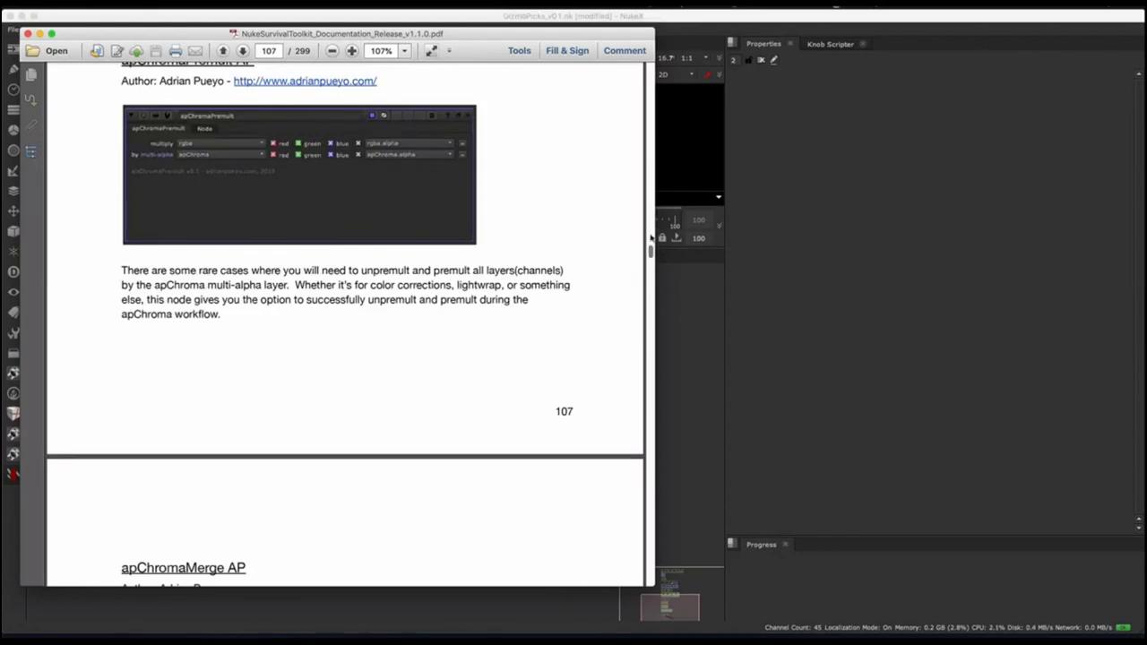
drag(652, 255, 651, 293)
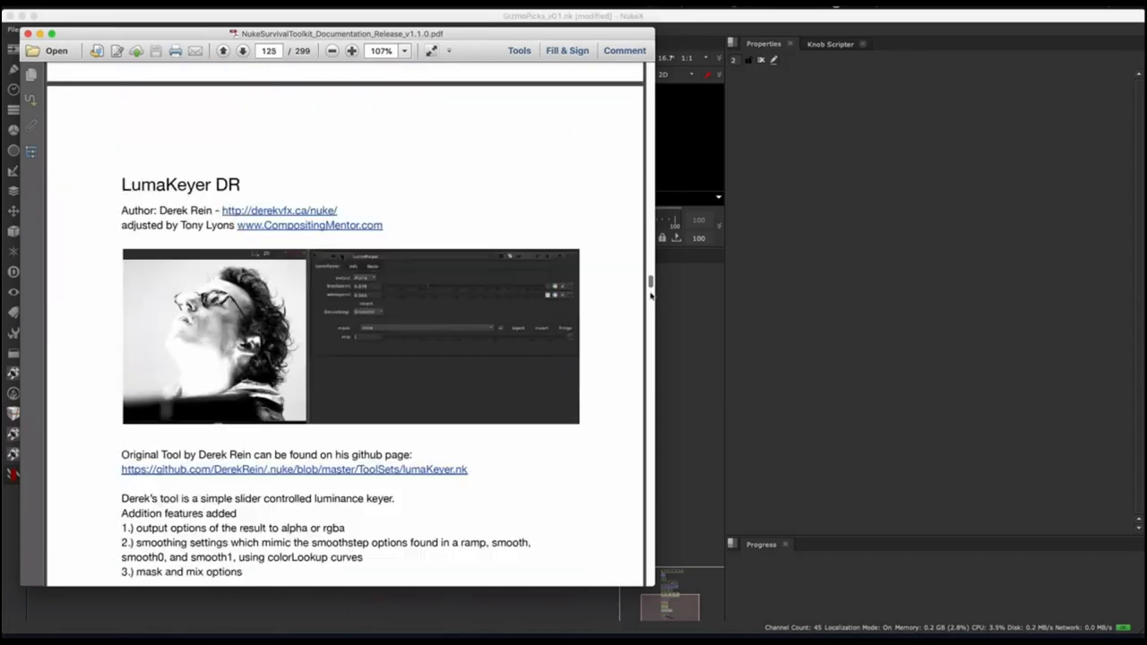
click(695, 377)
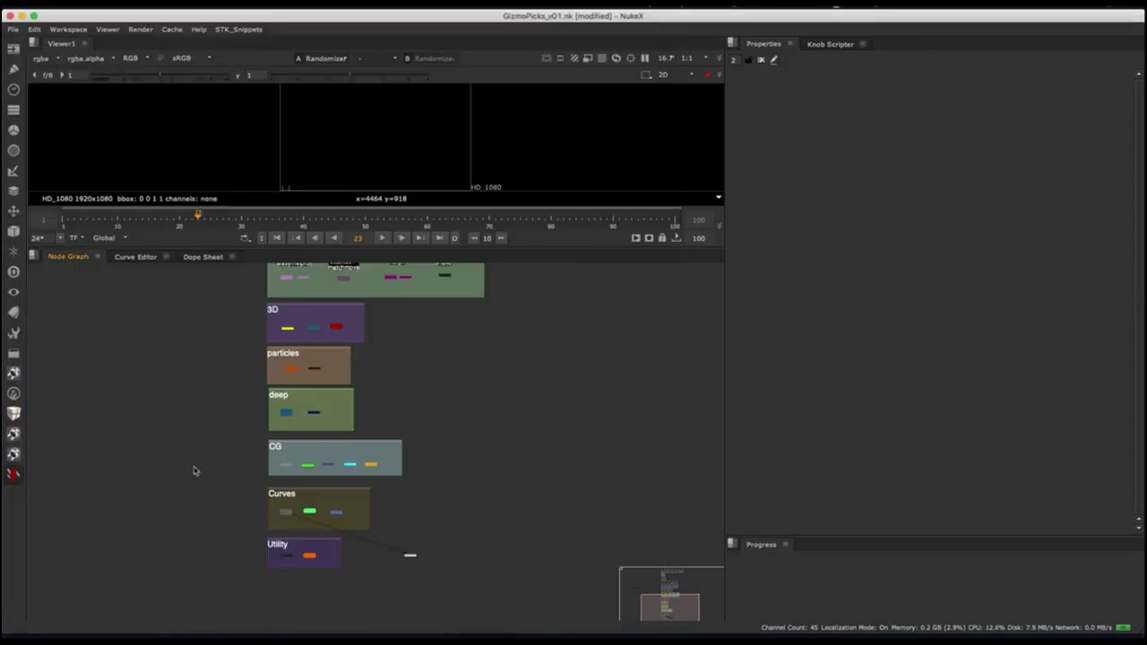
Examine the gizmo backdrops in the node graph from Transform and keyer up to Draw Menu and back to Channel.
middle_drag(192, 469, 155, 470)
middle_drag(266, 284, 240, 426)
scroll(242, 382, up, 2)
scroll(289, 326, up, 5)
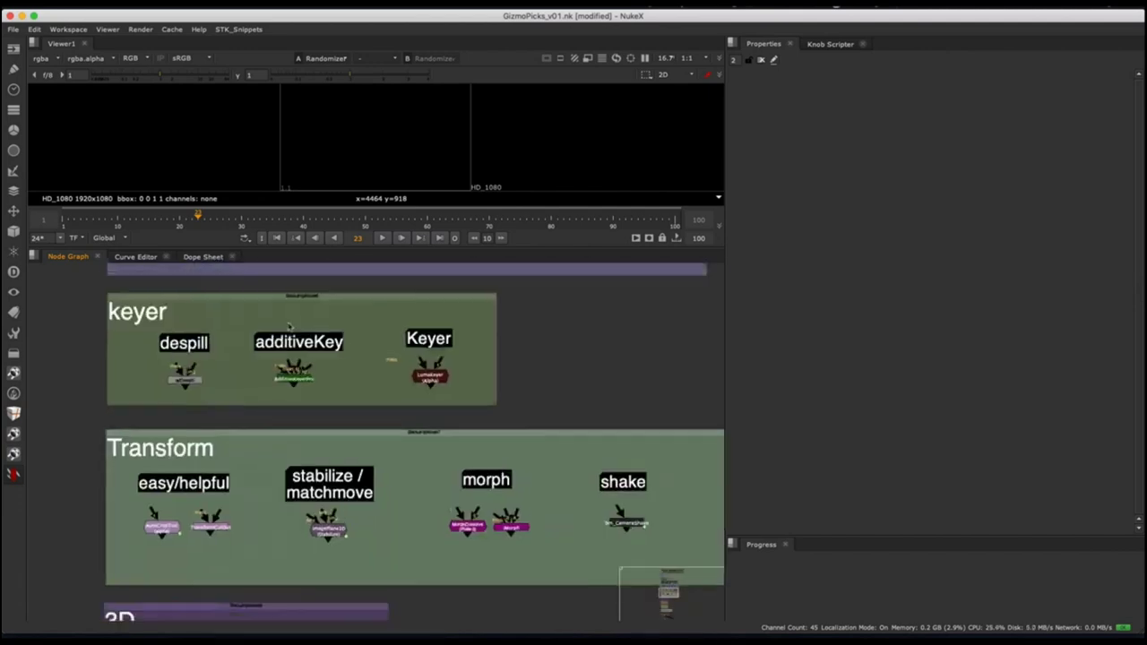
middle_drag(271, 344, 227, 501)
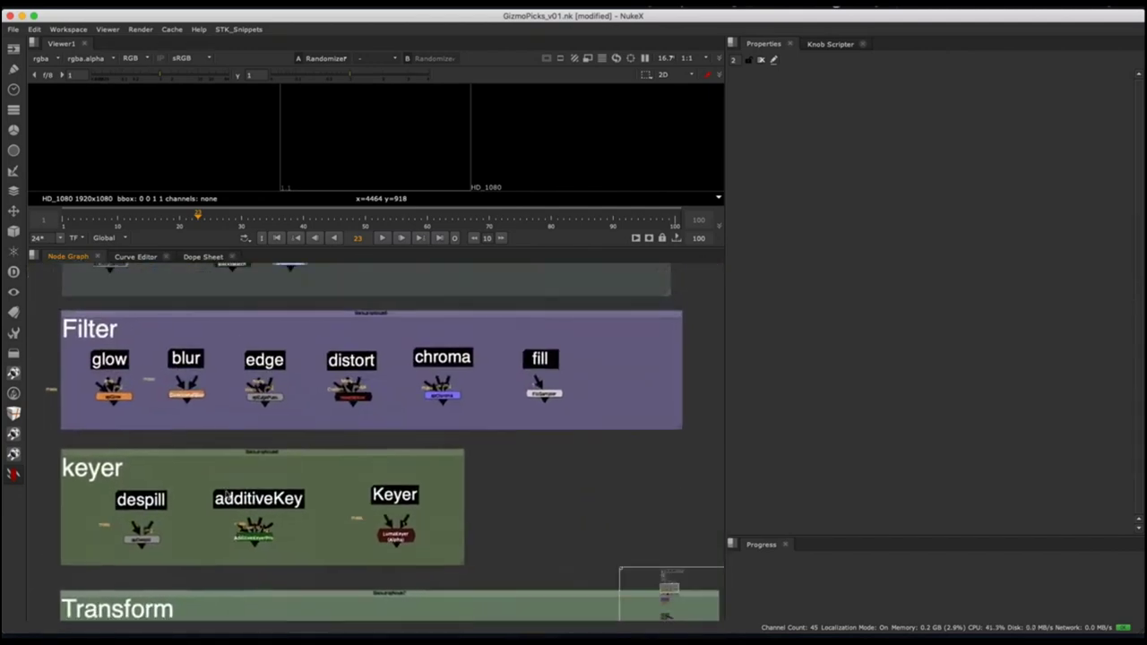
scroll(260, 511, up, 5)
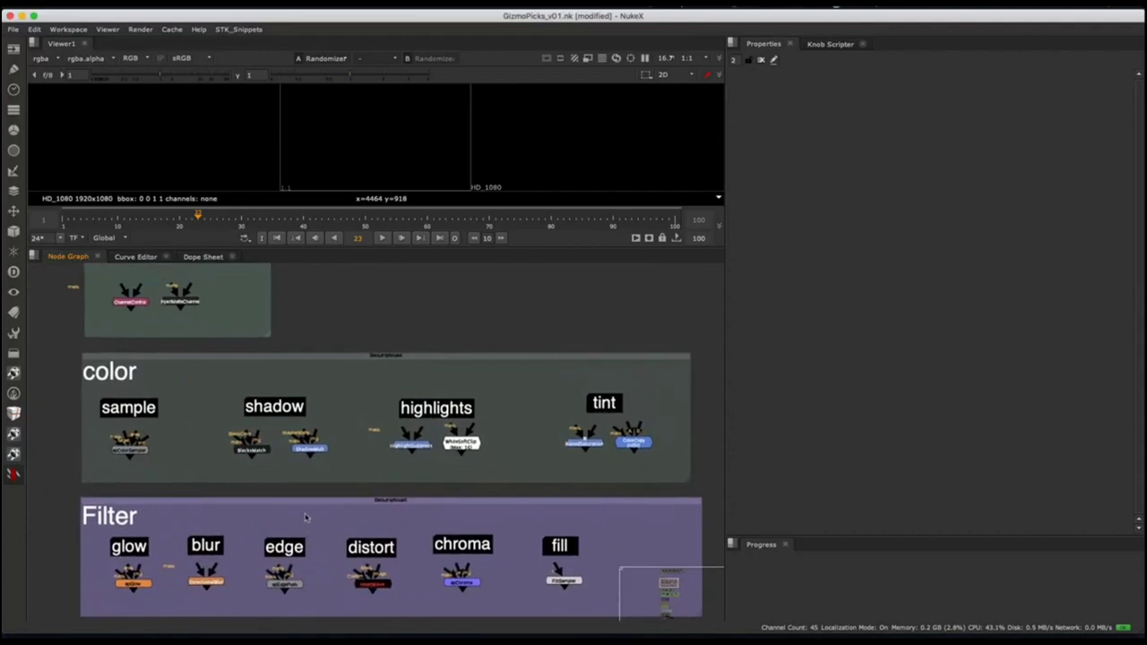
scroll(304, 353, up, 6)
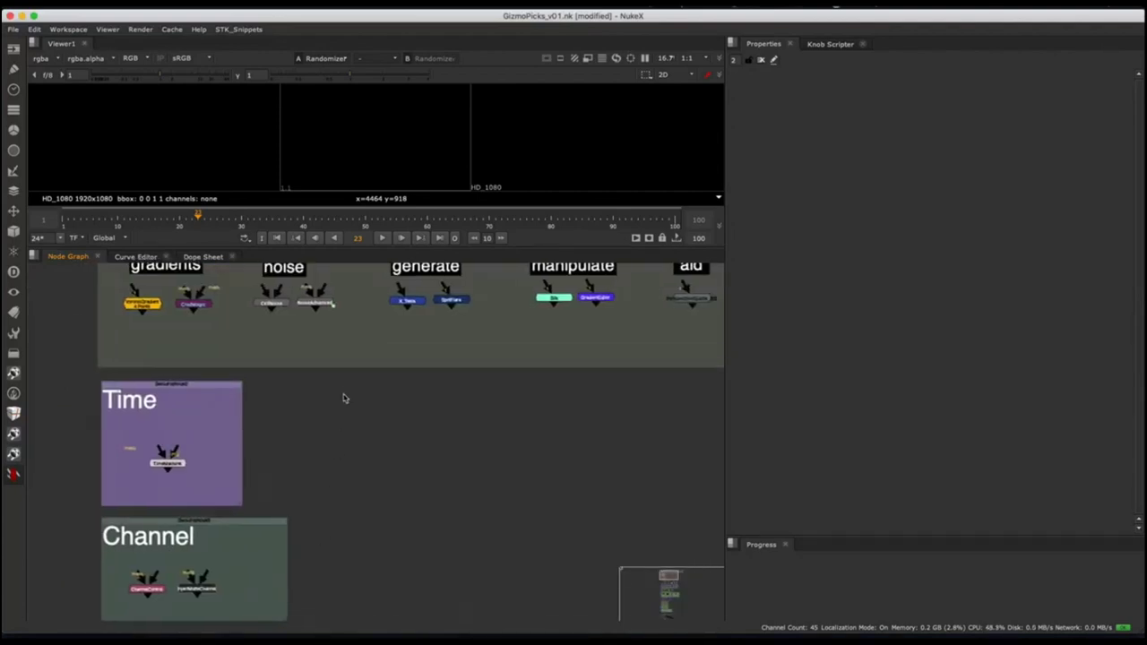
scroll(303, 465, up, 2)
scroll(303, 465, up, 3)
scroll(284, 546, down, 6)
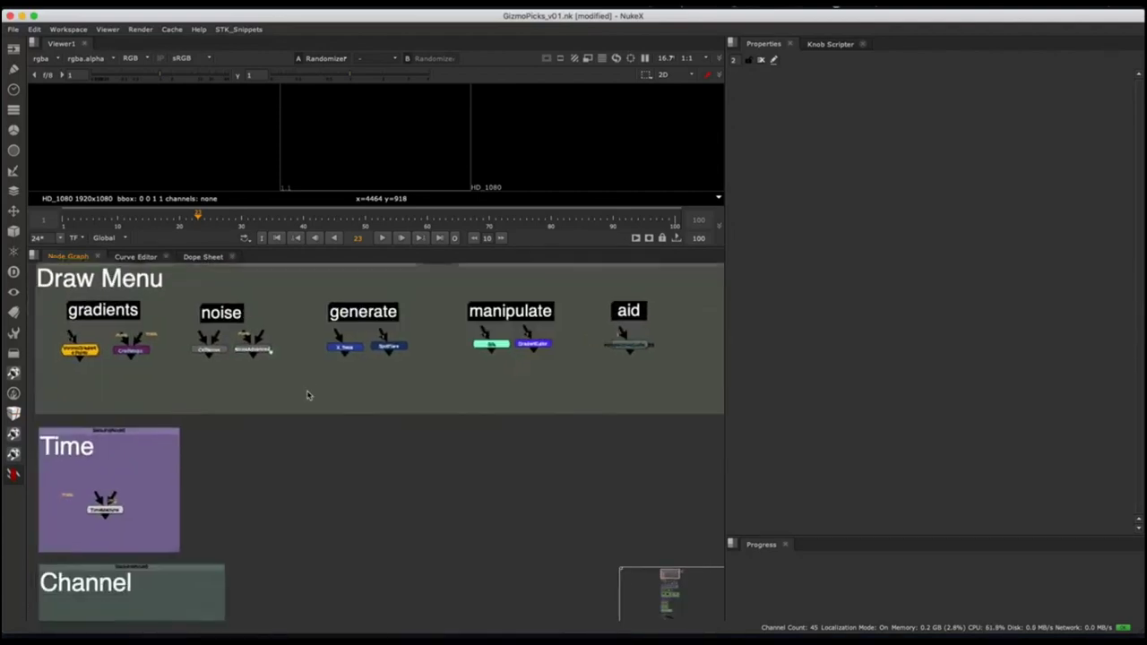
scroll(307, 335, down, 5)
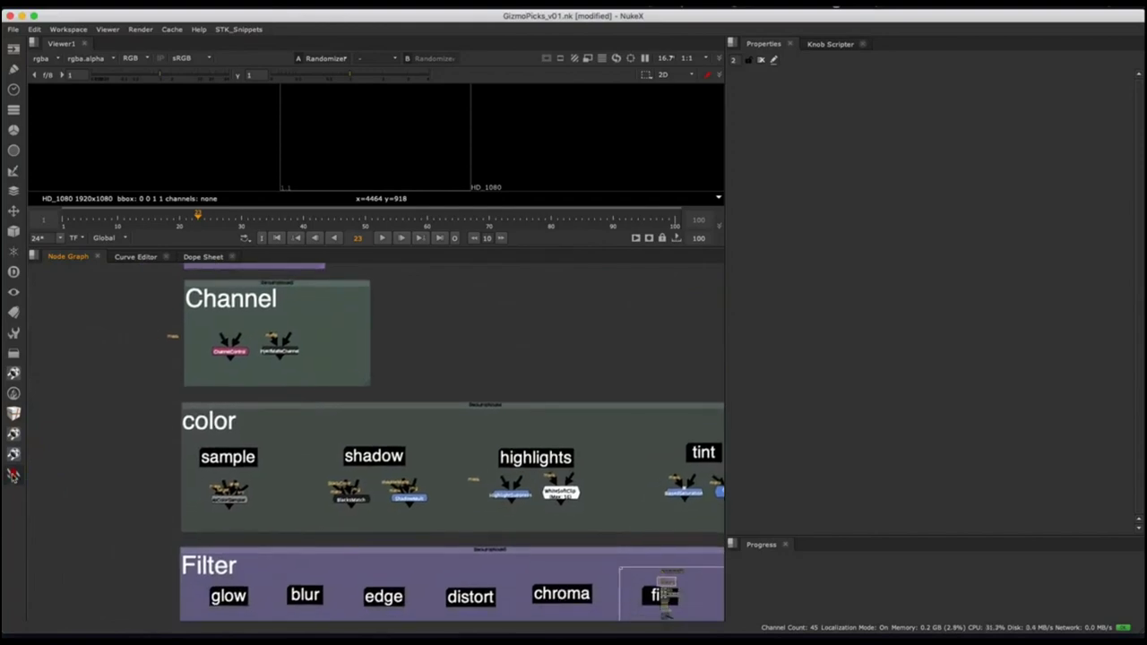
Add an ITransform FR gizmo from the toolkit's Transform category in the empty space beside the Channel backdrop.
click(12, 478)
mouse_move(121, 624)
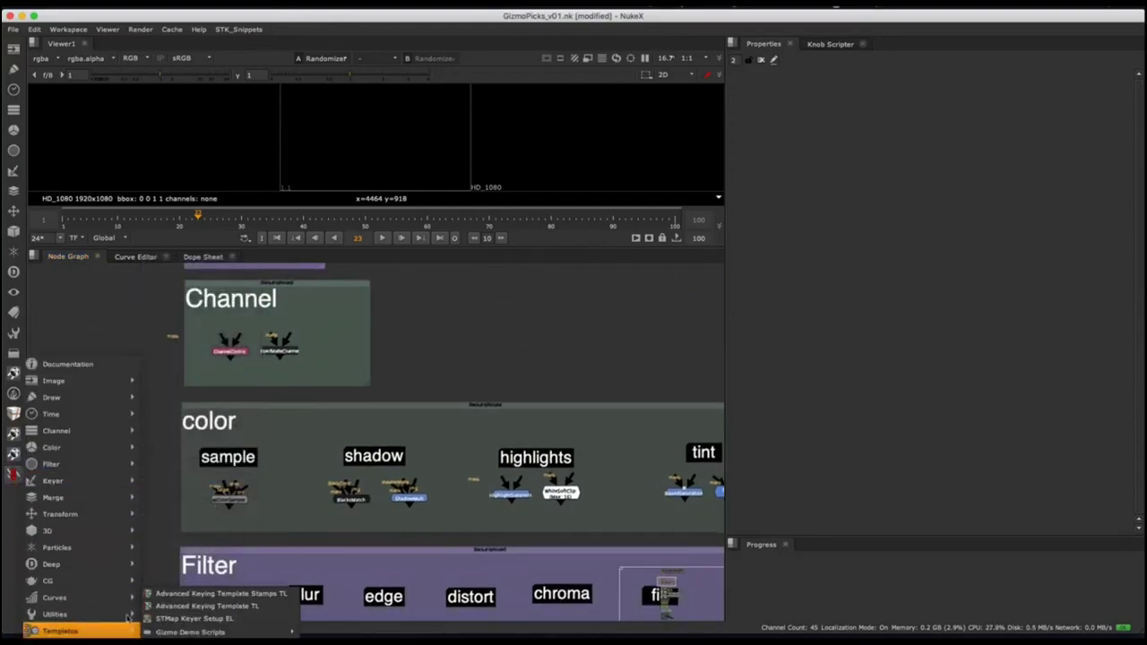
mouse_move(79, 560)
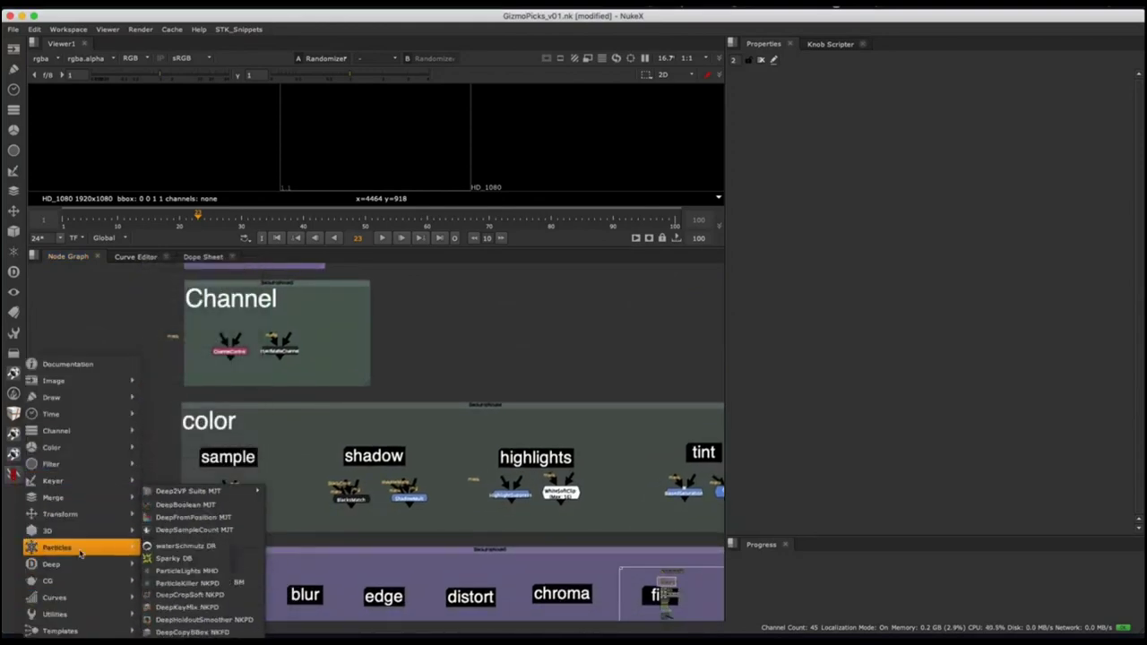
mouse_move(78, 514)
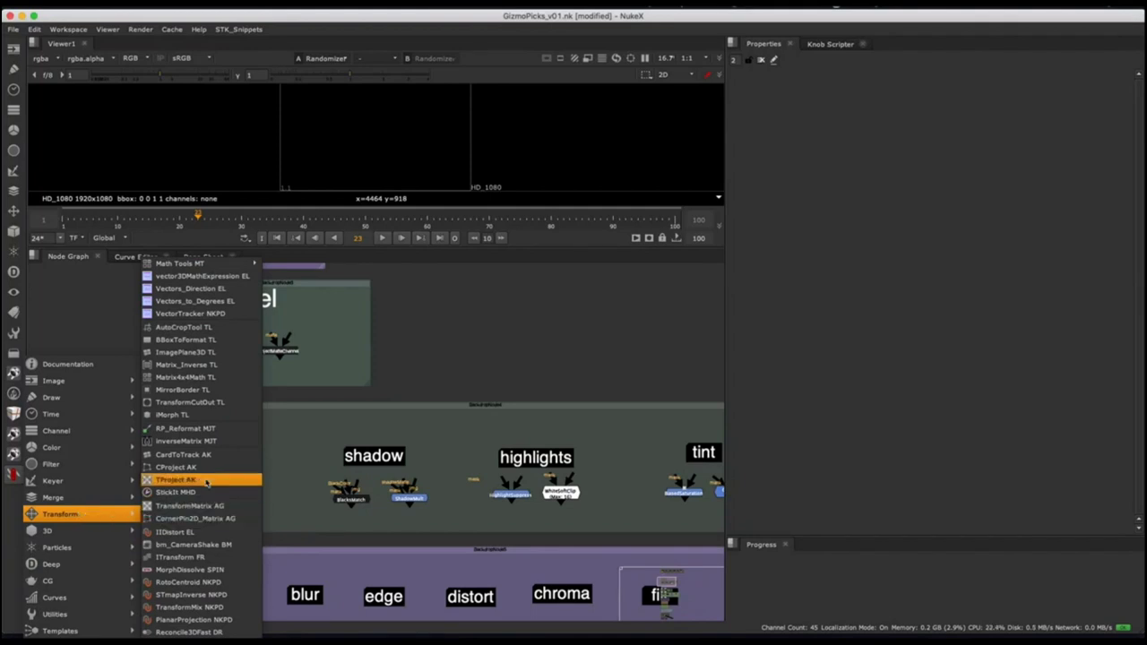
click(205, 557)
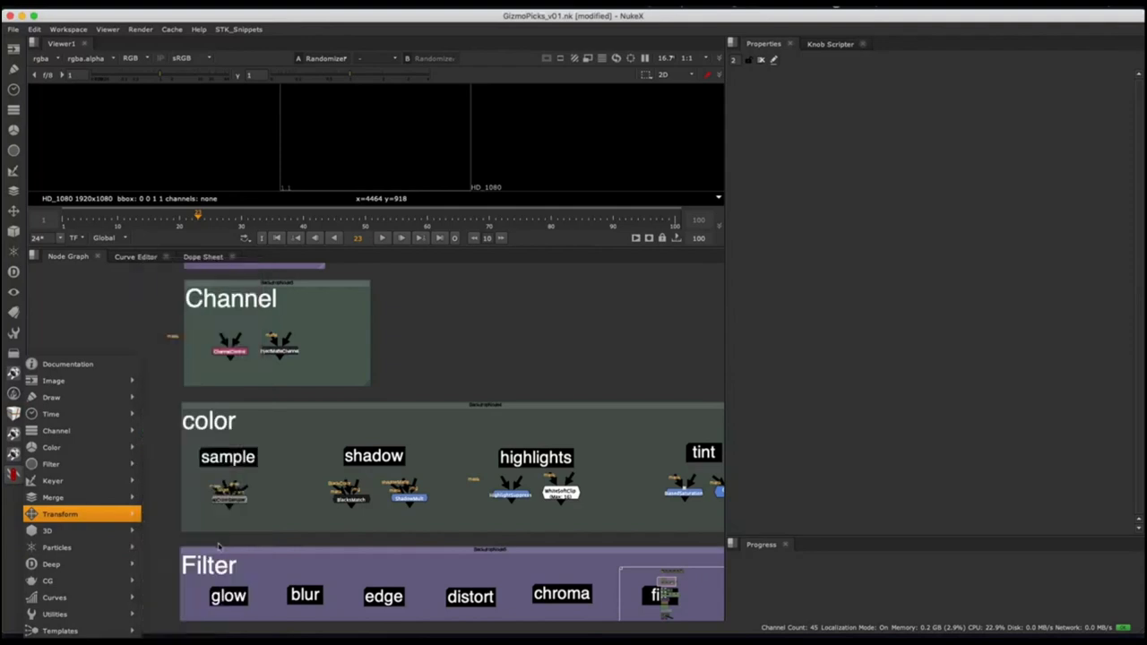
drag(296, 422, 467, 348)
click(510, 349)
scroll(512, 351, up, 5)
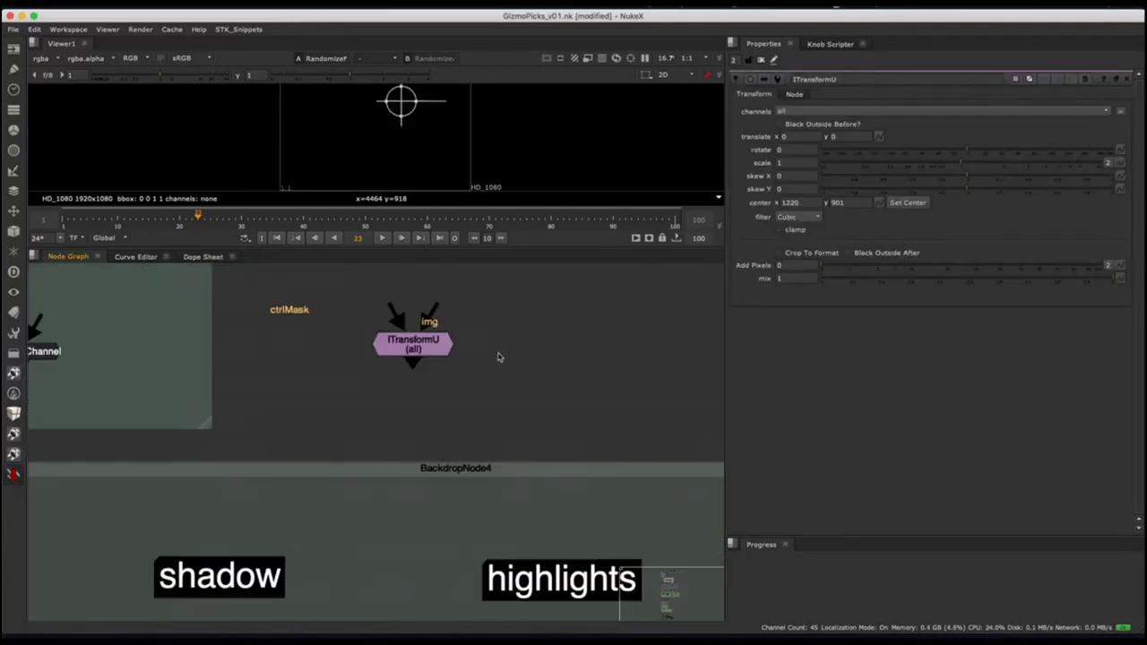
Add an iBlur NKPD gizmo from the Blurs group of the toolkit's Filter category.
click(14, 478)
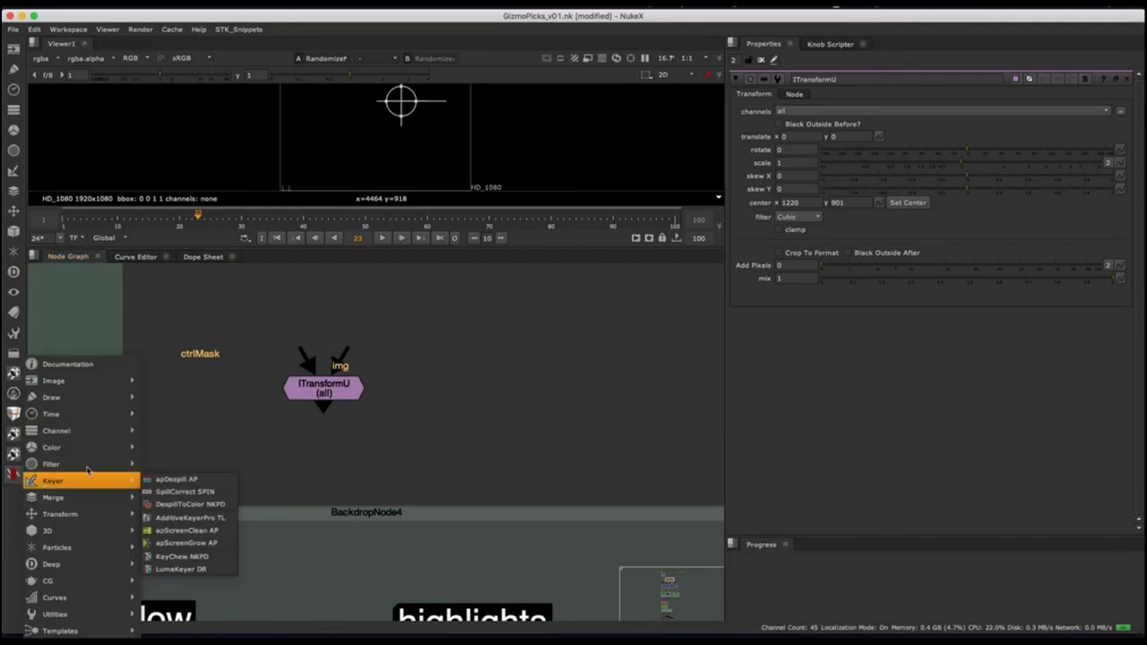
mouse_move(215, 385)
mouse_move(179, 374)
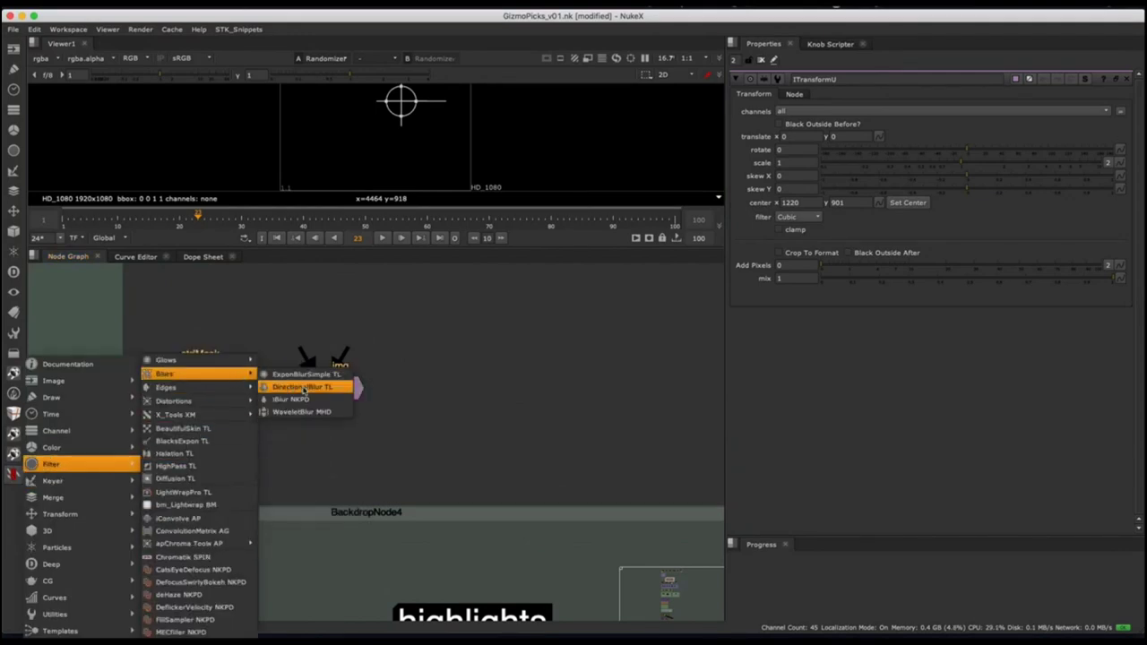
click(305, 397)
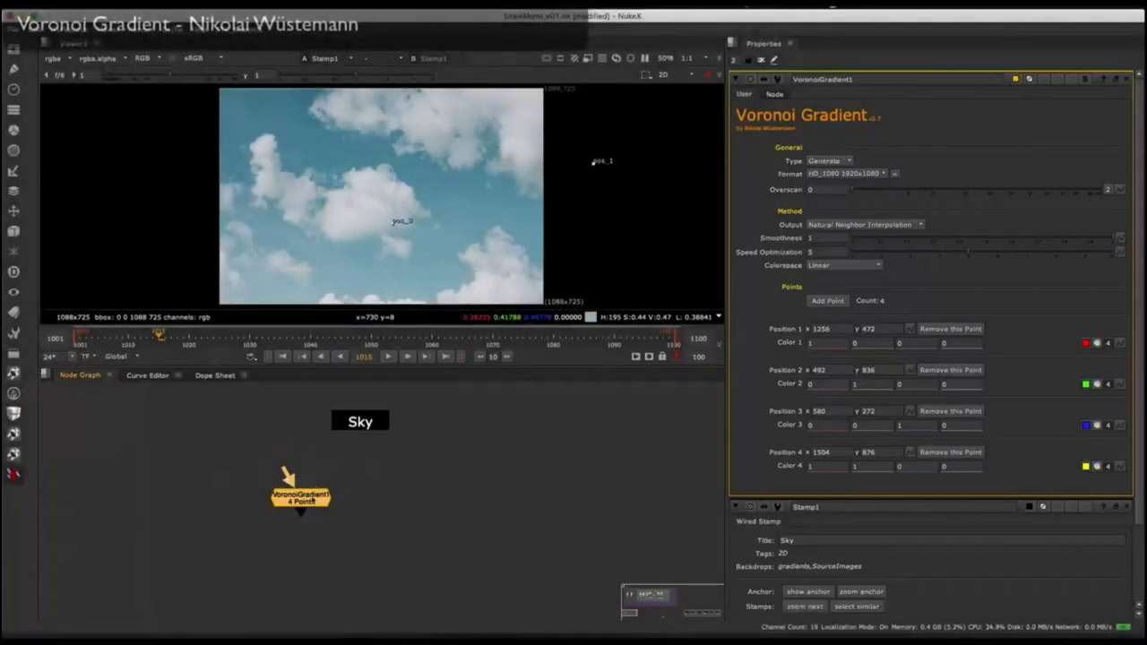
Connect the VoronoiGradient1 node's input to the Sky image and align the node directly below it.
scroll(627, 421, up, 2)
middle_drag(233, 524, 309, 504)
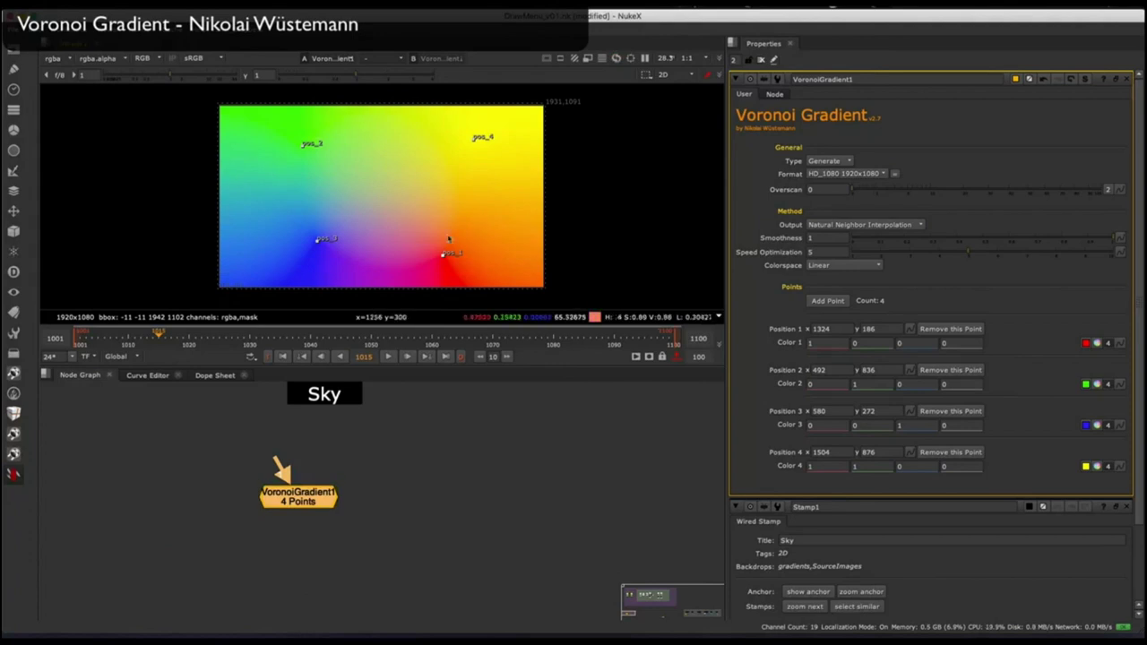
middle_drag(324, 399, 334, 431)
click(334, 431)
drag(287, 493, 334, 430)
drag(314, 531, 337, 522)
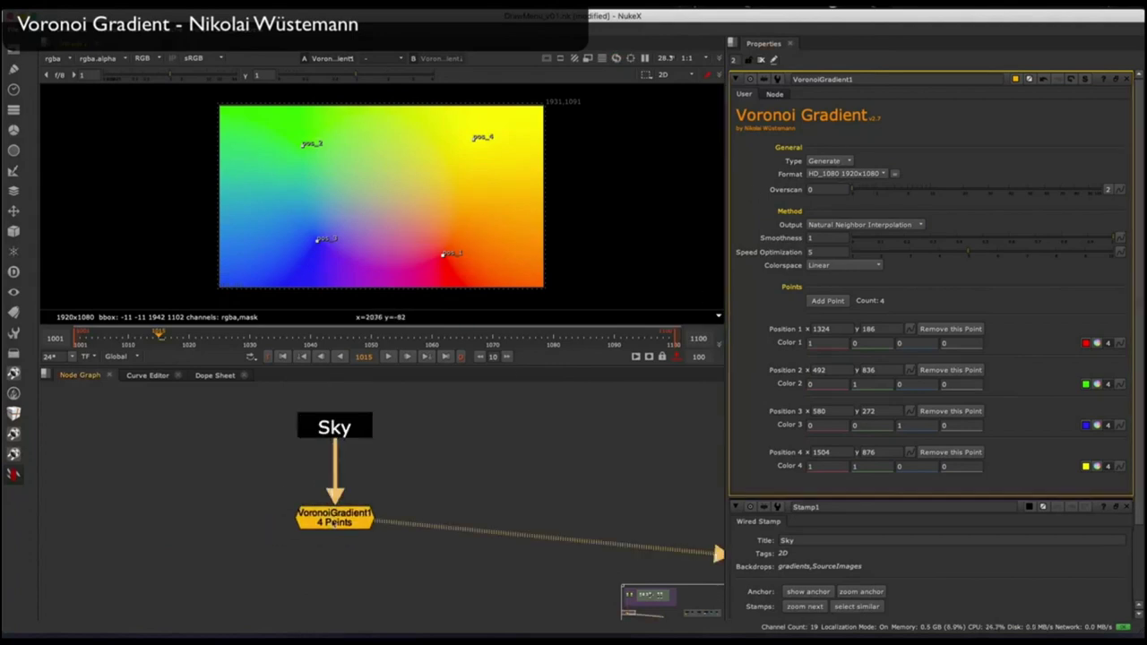
Set the Voronoi Gradient type to Sample and spread its four points over clear blue areas of the Sky image.
double_click(335, 429)
key(1)
key(1)
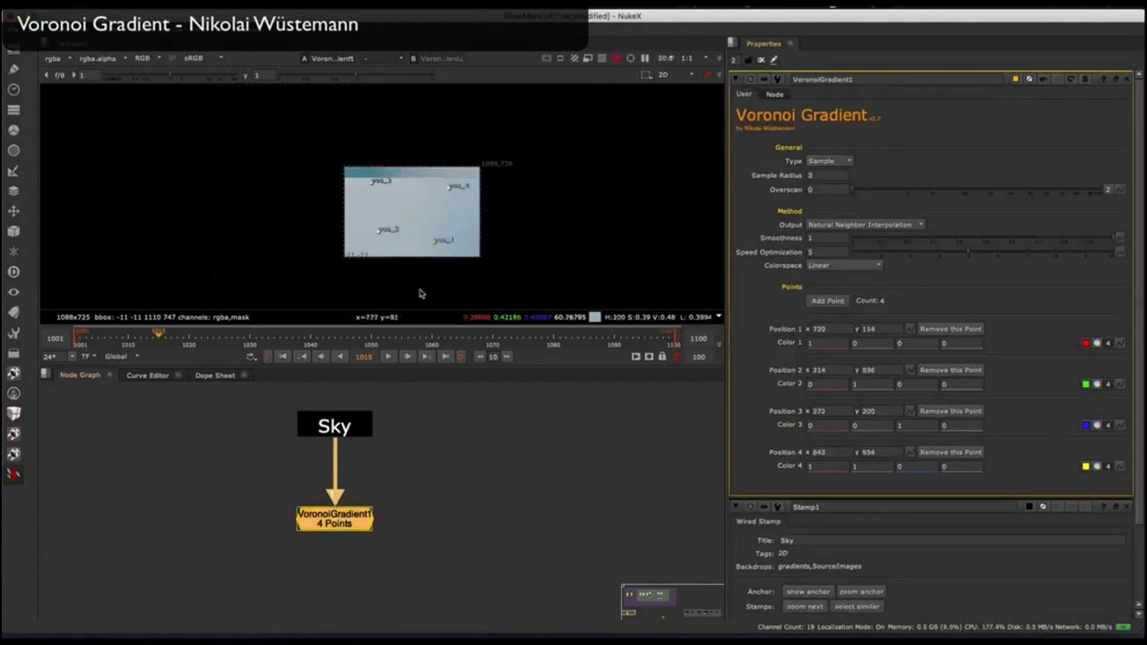
click(327, 436)
key(1)
middle_drag(344, 200, 353, 239)
drag(293, 137, 262, 124)
drag(312, 248, 277, 241)
middle_drag(434, 223, 425, 198)
scroll(424, 198, down, 1)
Add sample points over clear sky until VoronoiGradient1 has 13, checking the gradient against the Sky image.
click(827, 301)
key(2)
drag(252, 265, 421, 155)
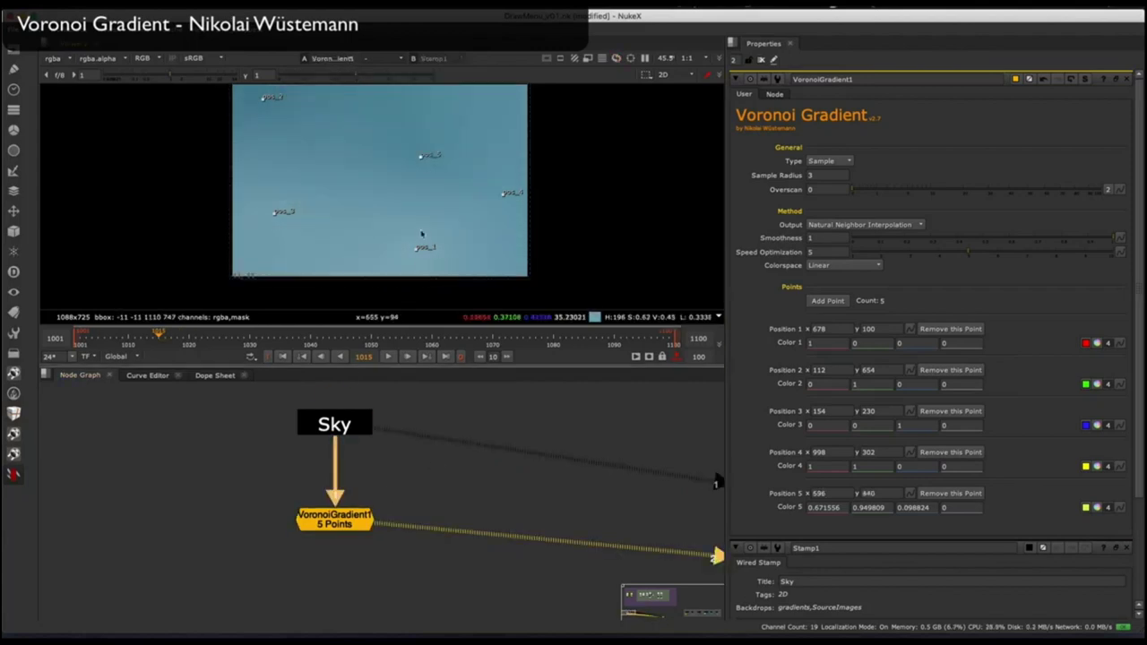
middle_drag(494, 238, 489, 264)
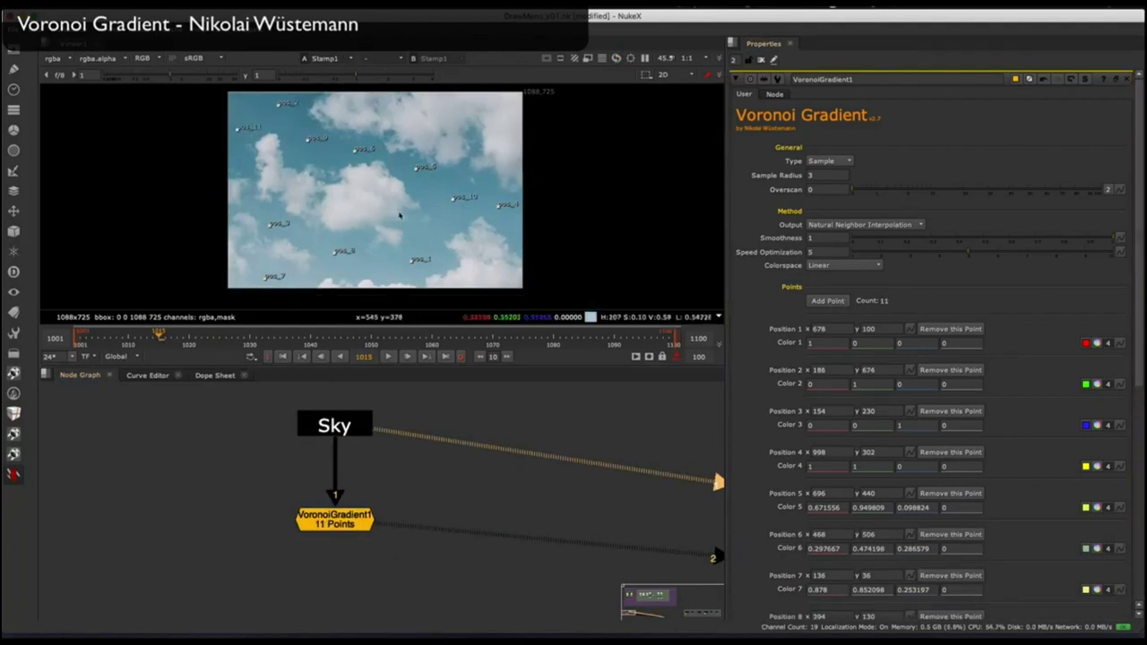
key(2)
key(1)
key(2)
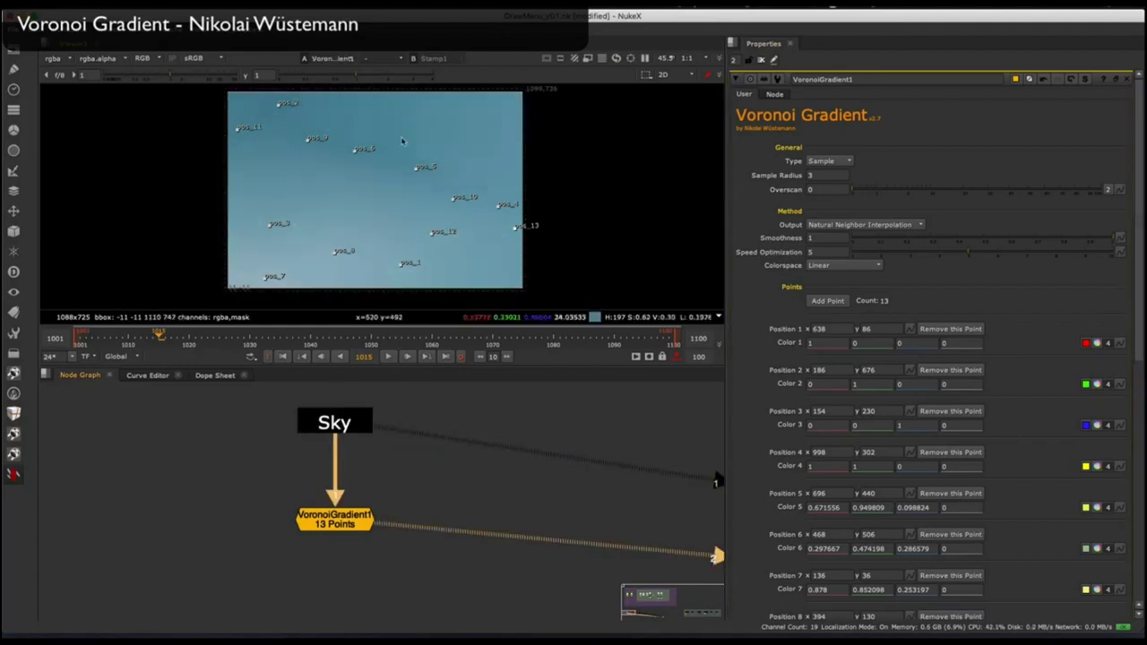
key(1)
Wipe the gradient against the Sky image in the viewer and reposition points 2 and 6 on clear sky.
scroll(378, 222, up, 5)
scroll(461, 176, up, 5)
scroll(337, 277, down, 10)
scroll(331, 205, up, 7)
scroll(332, 204, down, 2)
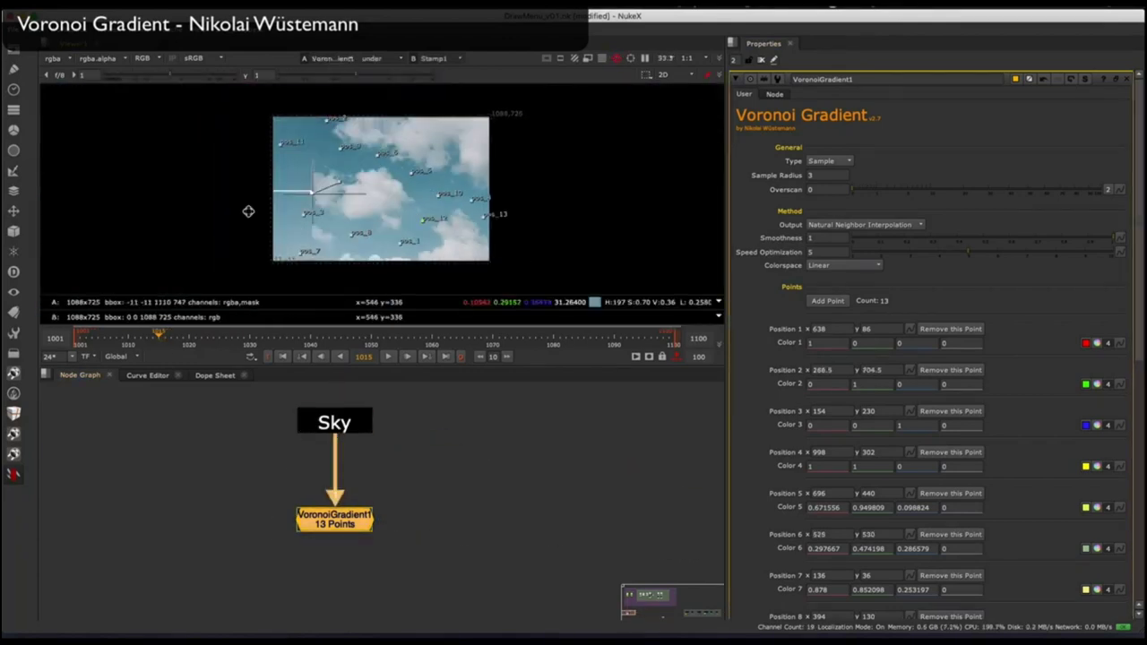
scroll(362, 215, up, 2)
scroll(308, 217, down, 1)
drag(197, 211, 340, 165)
Add two more sample points in the clear sky near the image's left side, checking the match with the wipe.
click(831, 303)
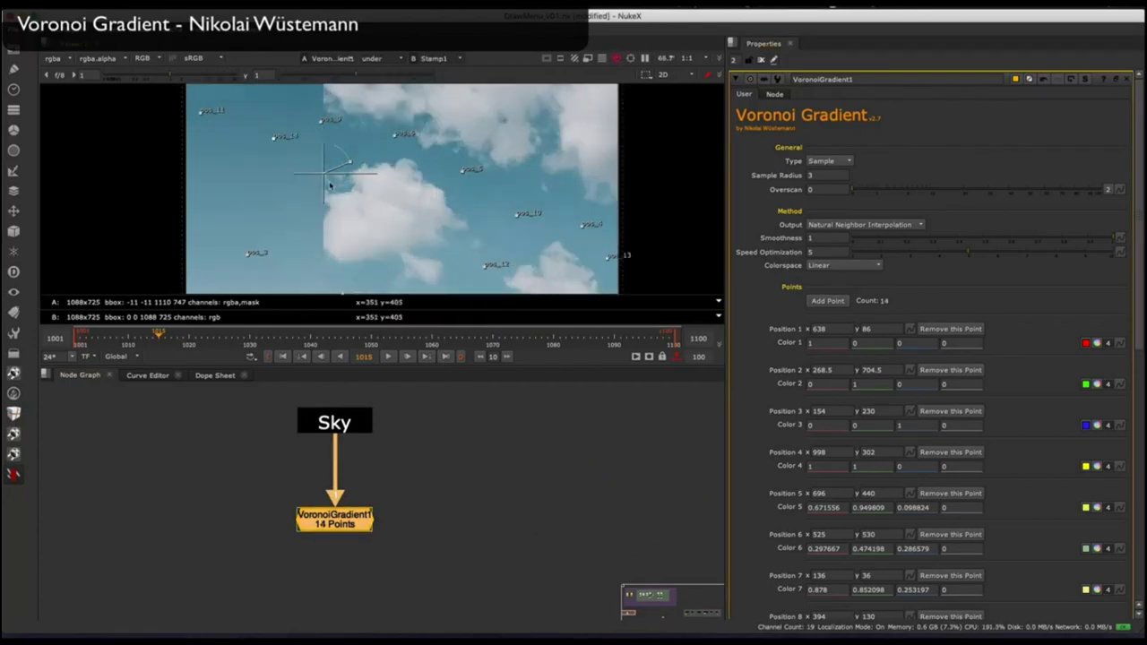
drag(325, 185, 289, 190)
middle_drag(290, 190, 275, 203)
drag(275, 202, 180, 205)
click(826, 302)
middle_drag(222, 183, 281, 158)
scroll(233, 171, down, 4)
middle_drag(203, 174, 213, 175)
drag(178, 178, 249, 174)
middle_drag(271, 188, 334, 199)
scroll(334, 197, up, 4)
drag(303, 184, 235, 194)
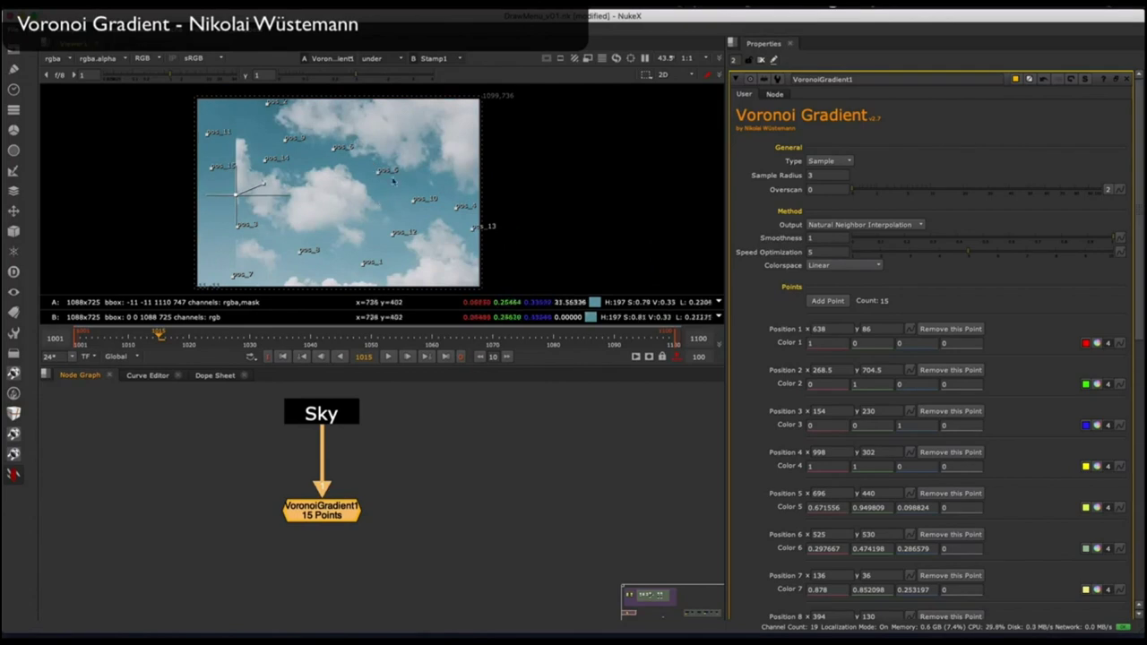
middle_drag(386, 191, 378, 172)
drag(224, 177, 439, 188)
Move VoronoiGradient1 aside and place a Merge node below Sky that joins the Sky image and the gradient.
drag(312, 439, 394, 440)
key(m)
middle_drag(433, 386, 427, 460)
drag(378, 579, 312, 563)
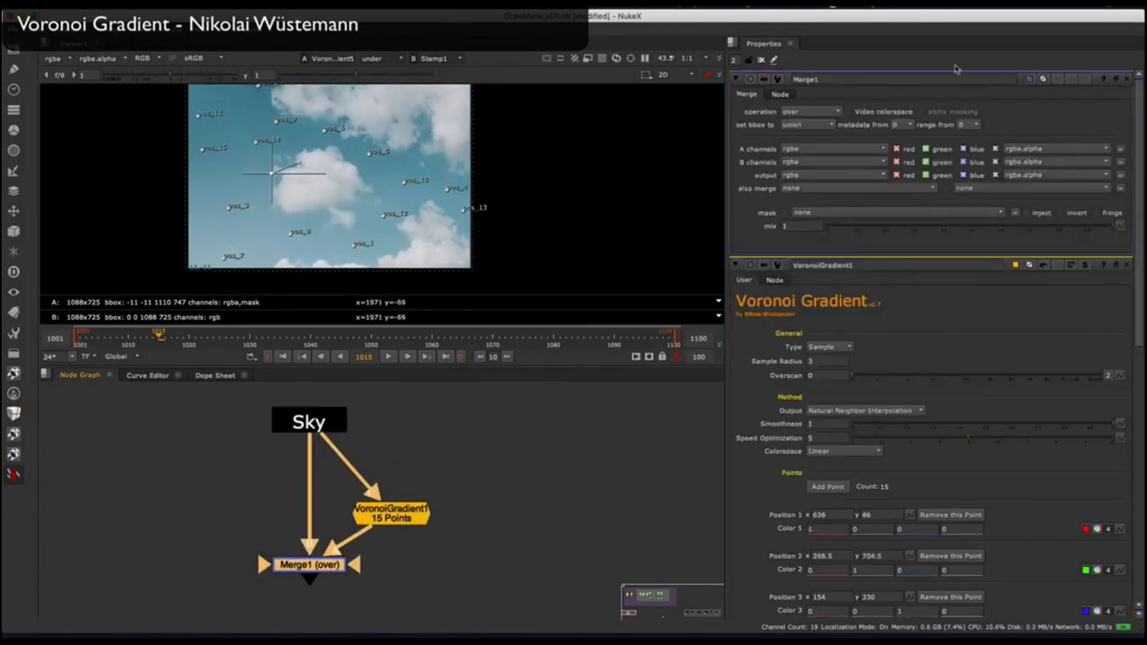
Set the Merge operation to divide, swap its inputs so Sky feeds A, and close the Voronoi Gradient properties.
click(810, 112)
click(802, 161)
key(1)
click(314, 560)
key(shift+x)
click(1126, 265)
Turn off the viewer wipe and compare the divided merge with the images feeding it.
middle_drag(403, 538, 367, 521)
drag(345, 516, 360, 516)
key(w)
key(3)
key(1)
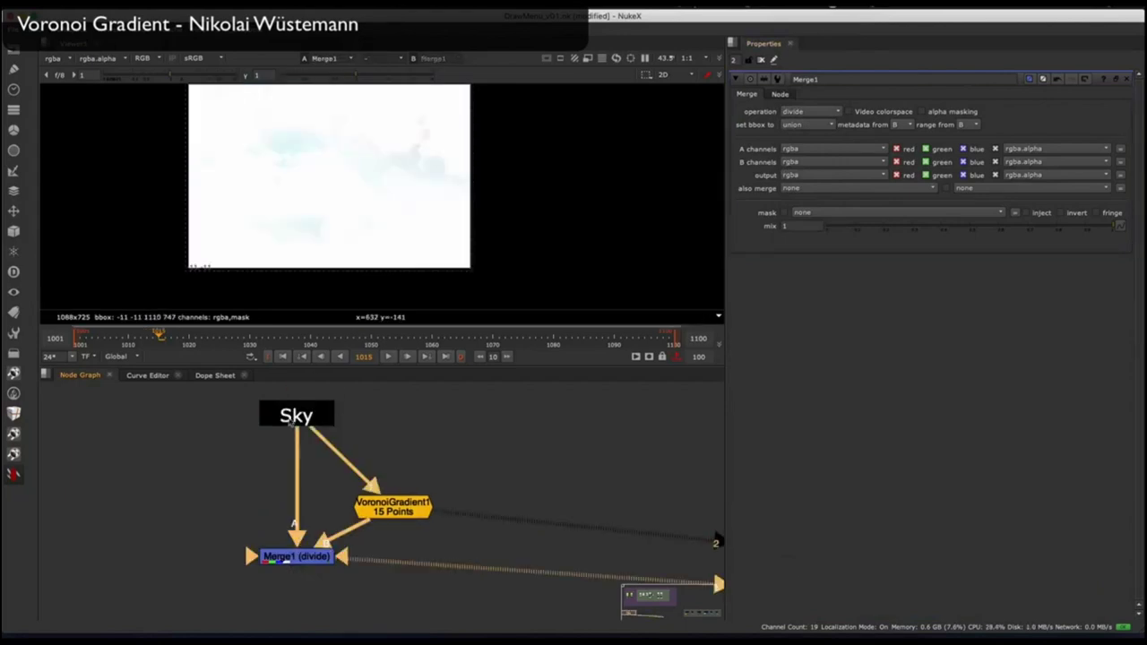
key(3)
key(1)
Add a Grade node below the divide merge and set its offset to -1.
middle_drag(297, 578, 313, 510)
key(g)
key(1)
click(819, 187)
text(-1)
Add a Saturation node after the Grade to turn the divided sky image black and white.
key(Tab)
text(sat)
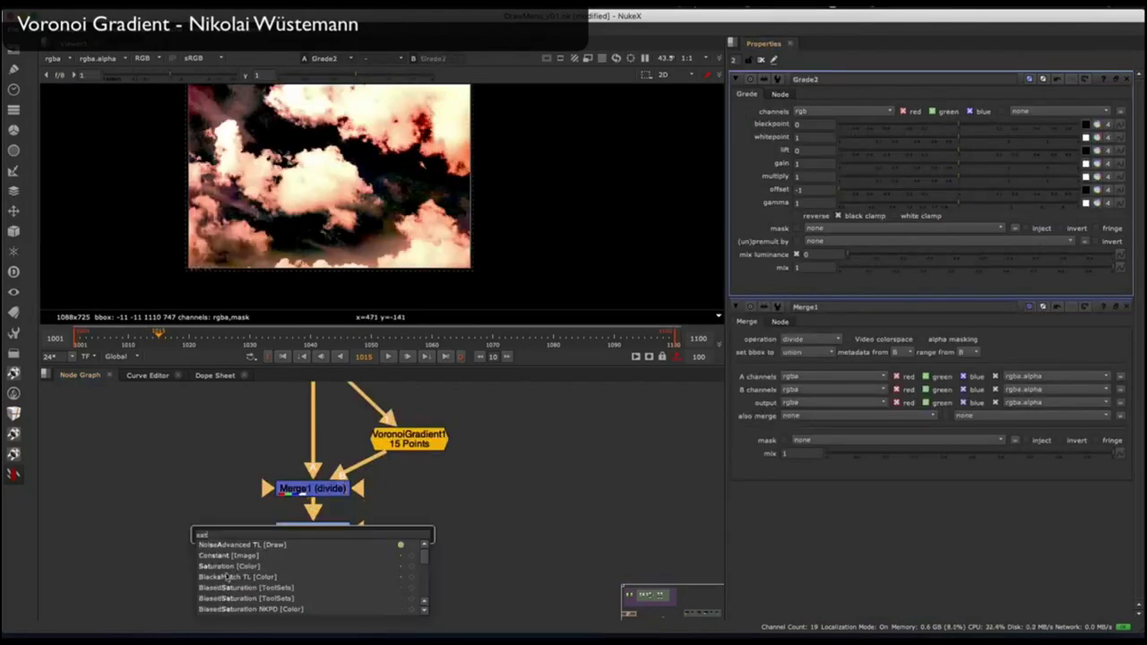
key(Return)
Reopen VoronoiGradient1 and add sample points in the sky gaps between clouds, bringing it to 18 points.
double_click(414, 483)
alt+middle_drag(371, 279, 677, 251)
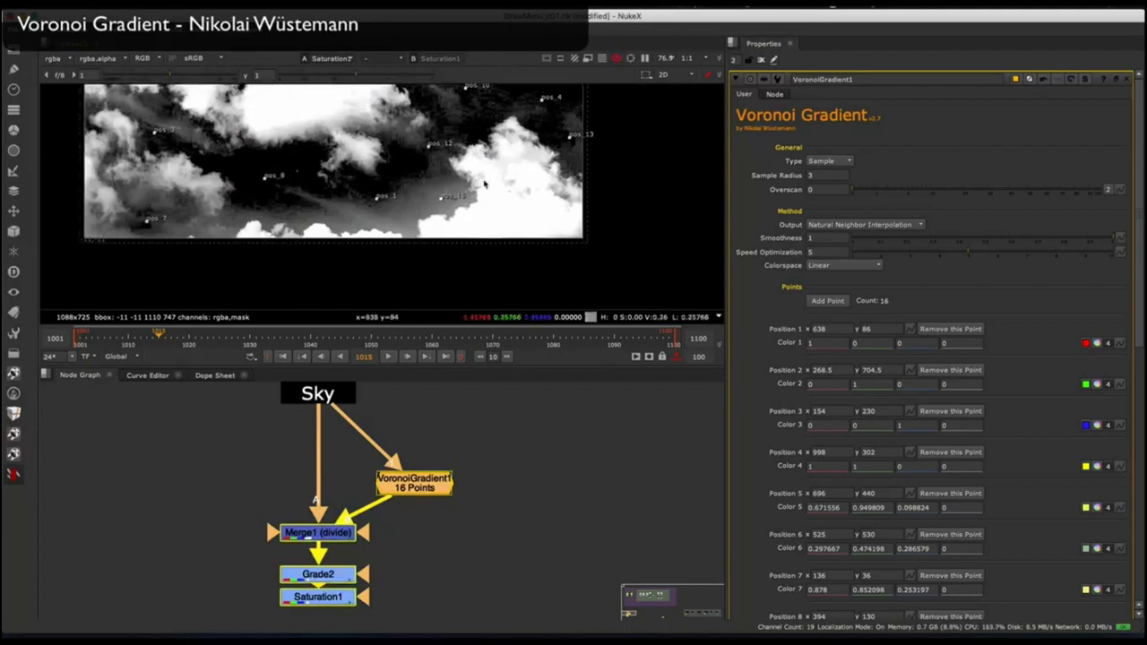
click(431, 194)
middle_drag(406, 499, 408, 523)
click(290, 222)
alt+middle_drag(324, 143, 82, 215)
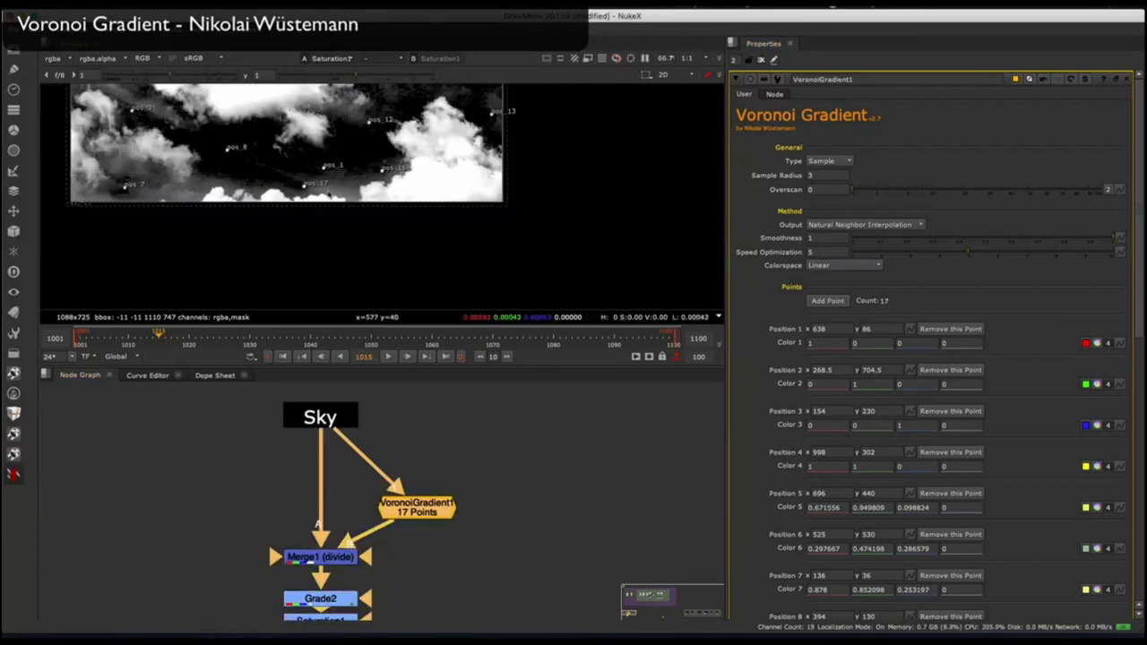
alt+middle_drag(345, 153, 233, 153)
middle_drag(345, 144, 345, 233)
click(214, 116)
middle_drag(367, 168, 365, 212)
scroll(383, 435, down, 5)
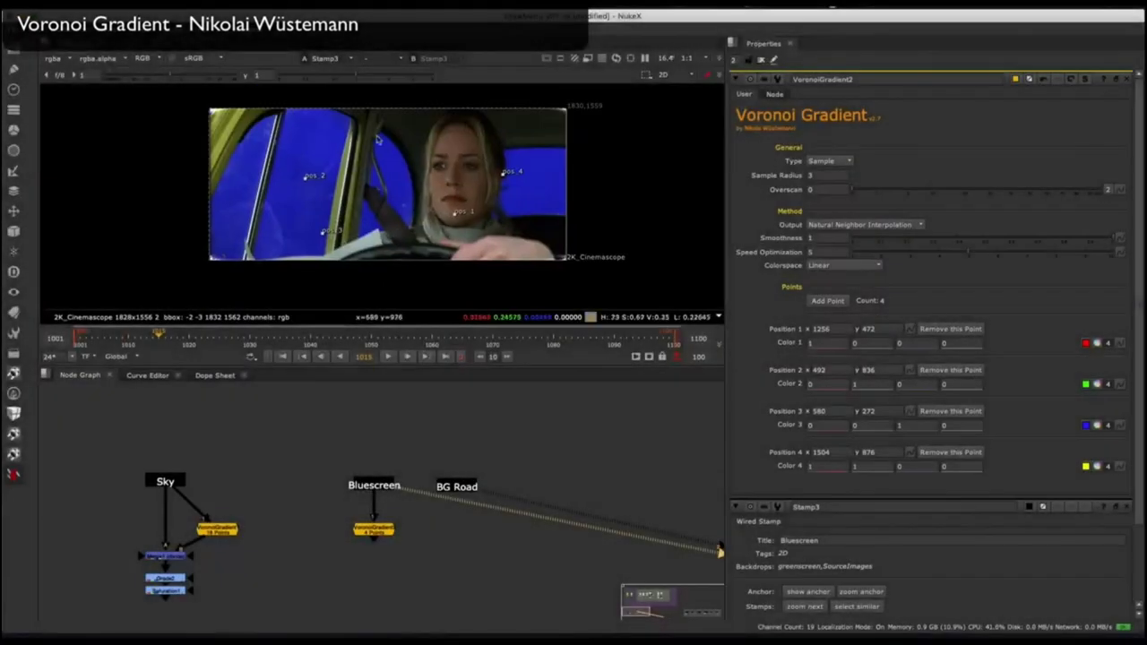
Adjust VoronoiGradient2's points on the Bluescreen image and add new ones over the blue of the side and middle windows.
scroll(391, 492, up, 4)
drag(305, 230, 301, 228)
click(831, 302)
drag(211, 260, 248, 163)
click(833, 303)
click(831, 302)
drag(210, 260, 370, 220)
Refine the points on the right and middle window blue and add a ninth sample point.
scroll(547, 189, up, 3)
drag(530, 169, 523, 153)
drag(522, 207, 514, 204)
middle_drag(385, 188, 431, 170)
drag(369, 151, 369, 148)
click(830, 302)
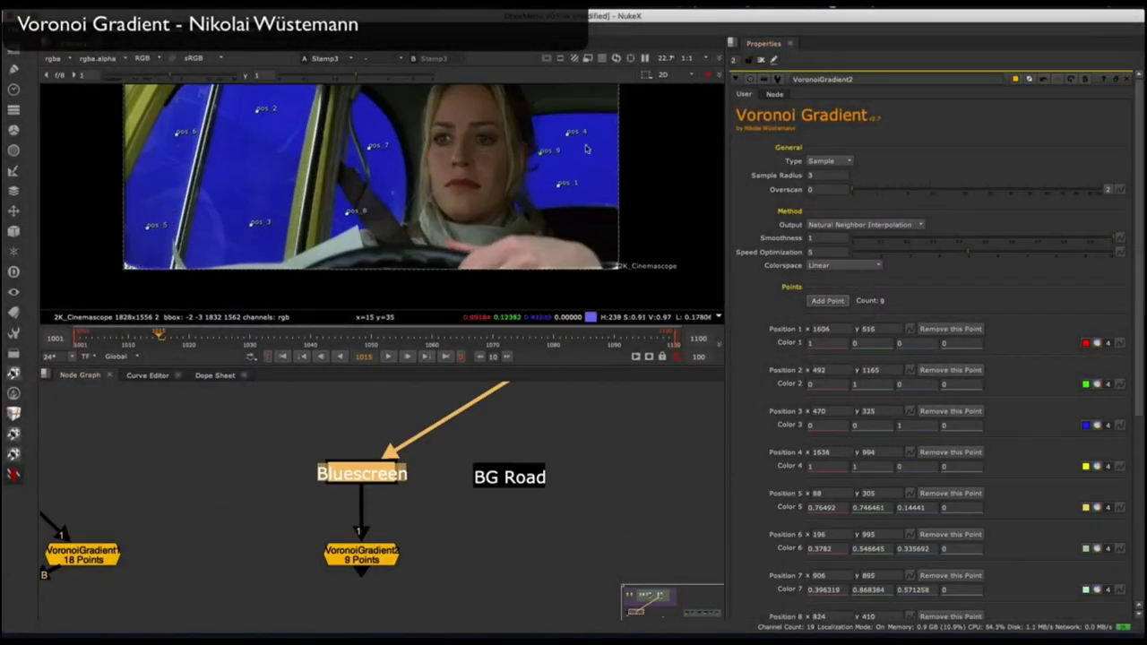
Display VoronoiGradient2 fitted in the viewer and shift points 7 and 9 on the blue plate.
click(360, 548)
key(1)
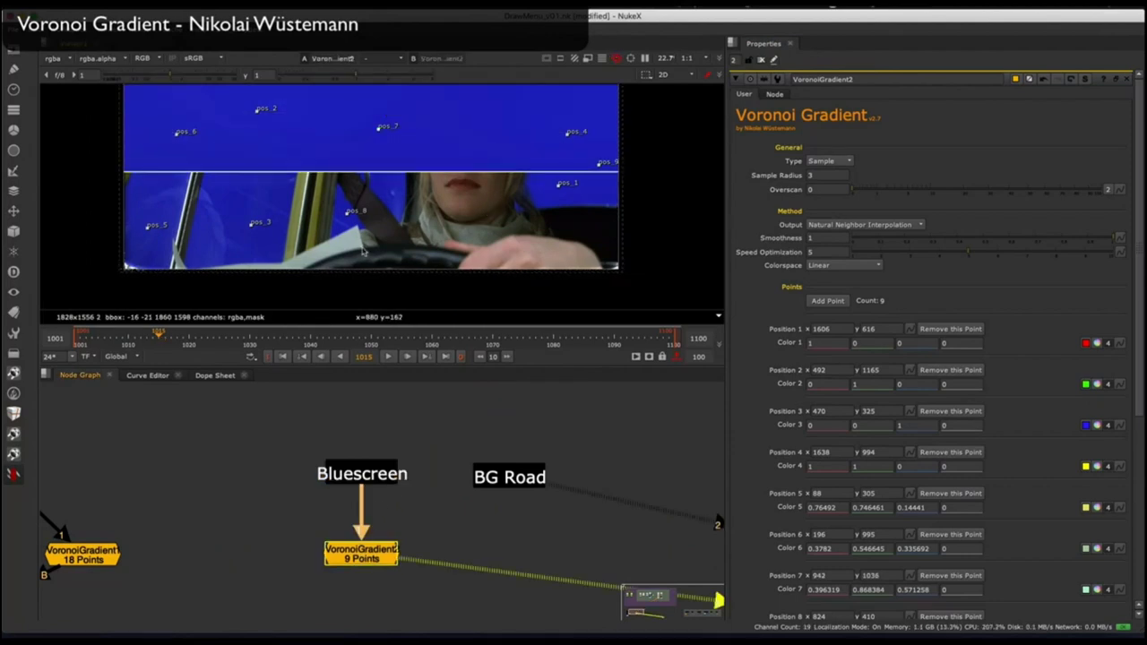
key(f)
Add an IBKGizmo below the Bluescreen image and connect its c input to VoronoiGradient2.
drag(361, 553, 439, 557)
click(320, 538)
key(Tab)
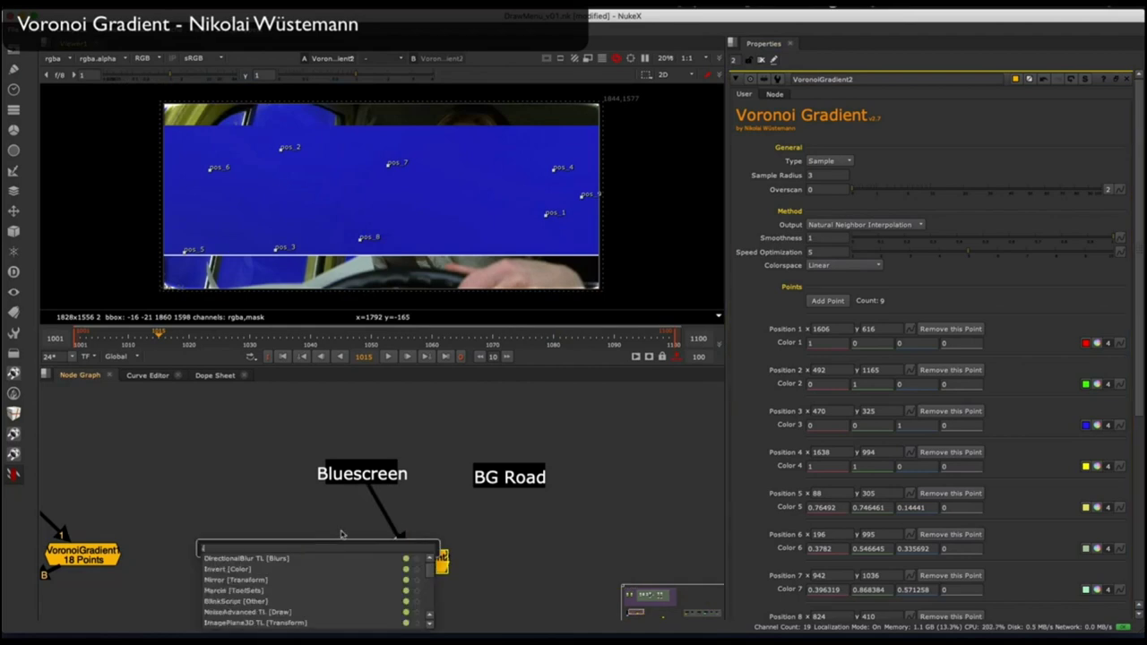
text(ibk)
key(Return)
drag(315, 519, 435, 557)
Compare the Bluescreen image with the VoronoiGradient2 clean plate by switching between them in the viewer.
click(362, 474)
key(1)
click(428, 567)
key(1)
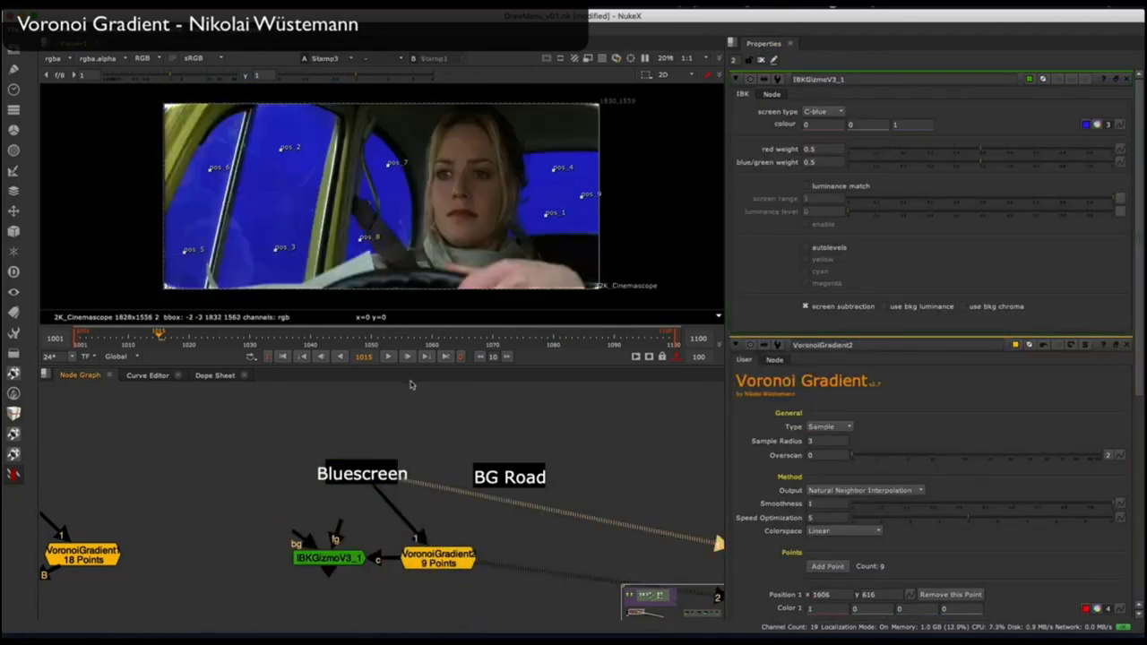
key(2)
key(1)
key(2)
key(1)
key(2)
key(1)
key(2)
Connect the IBKGizmo's fg input to the Bluescreen image and arrange the nodes beneath it.
drag(362, 474, 348, 458)
middle_drag(363, 506, 366, 473)
scroll(343, 495, up, 3)
drag(337, 536, 342, 568)
drag(358, 518, 349, 402)
middle_drag(431, 511, 430, 479)
drag(499, 511, 498, 499)
key(1)
middle_drag(497, 500, 455, 525)
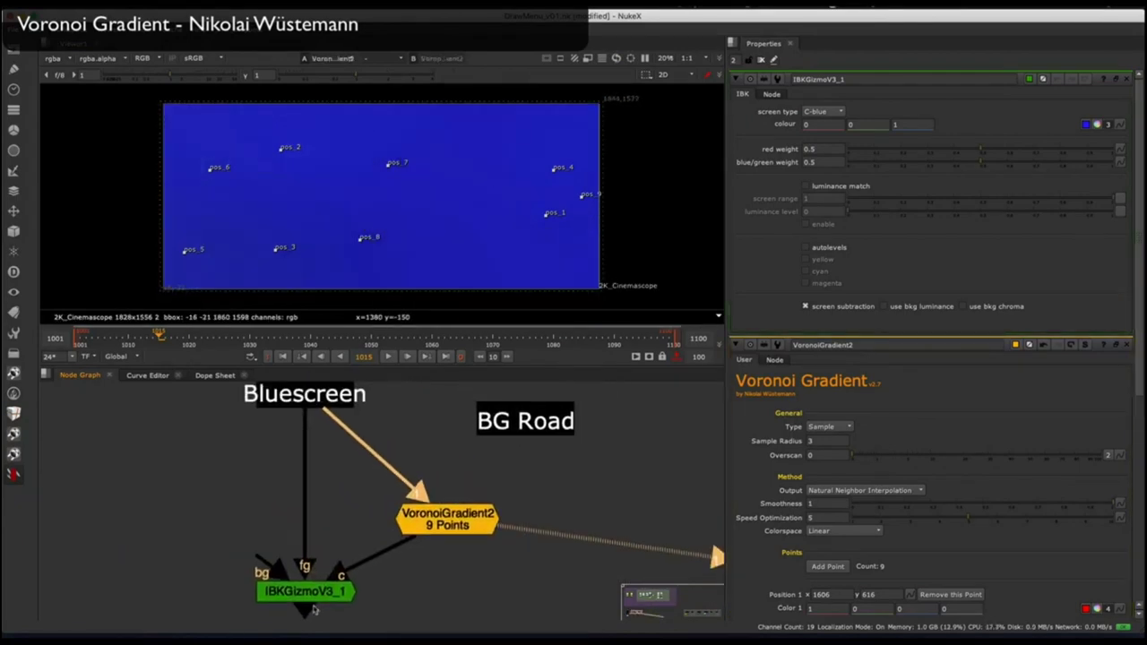
View the IBKGizmo key, turn on luminance match, and check its alpha against the Bluescreen image.
click(306, 592)
key(1)
middle_drag(331, 199, 373, 187)
click(824, 190)
key(a)
middle_drag(448, 179, 365, 187)
key(a)
key(2)
scroll(376, 502, down, 3)
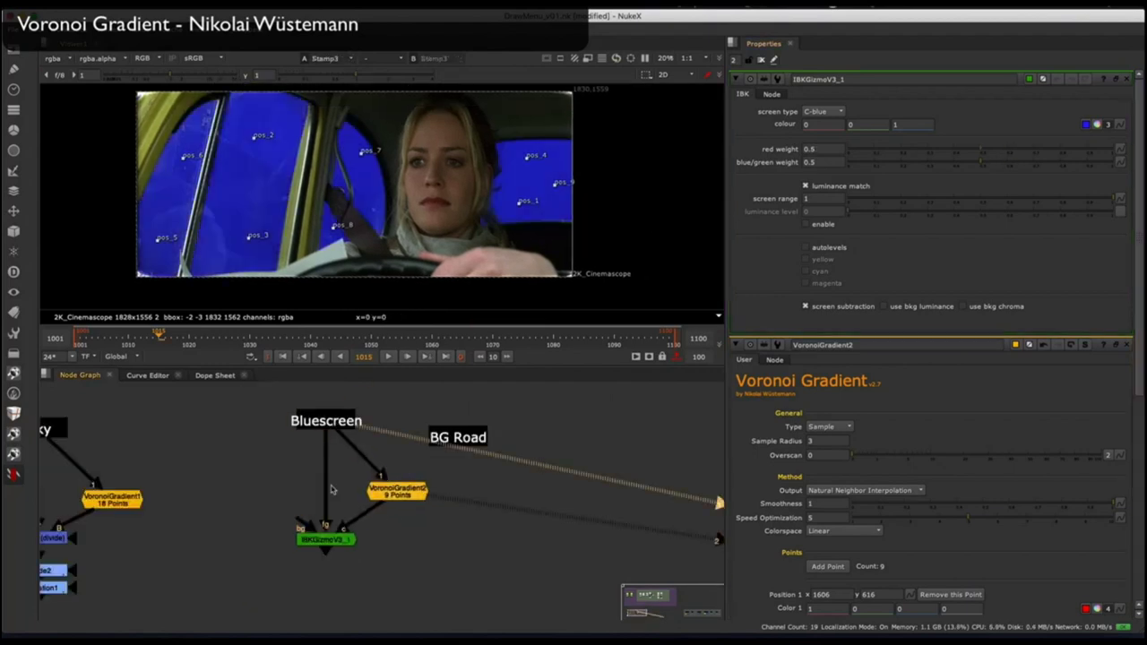
Add an IBKColour node connected to the Bluescreen image and view its result.
key(Tab)
text(ibkc)
key(Return)
key(1)
Set the IBKColour's size to 1, erode to 28 and patch black to 160.
double_click(809, 126)
text(1)
key(Return)
drag(844, 202, 952, 209)
double_click(799, 177)
text(28)
key(Return)
double_click(803, 201)
text(16)
key(Return)
text(0)
Place IBKColour beside VoronoiGradient2 and compare the two clean plates and the IBKGizmo key in the viewer.
scroll(341, 496, up, 3)
drag(260, 473, 499, 489)
key(2)
key(1)
key(2)
key(4)
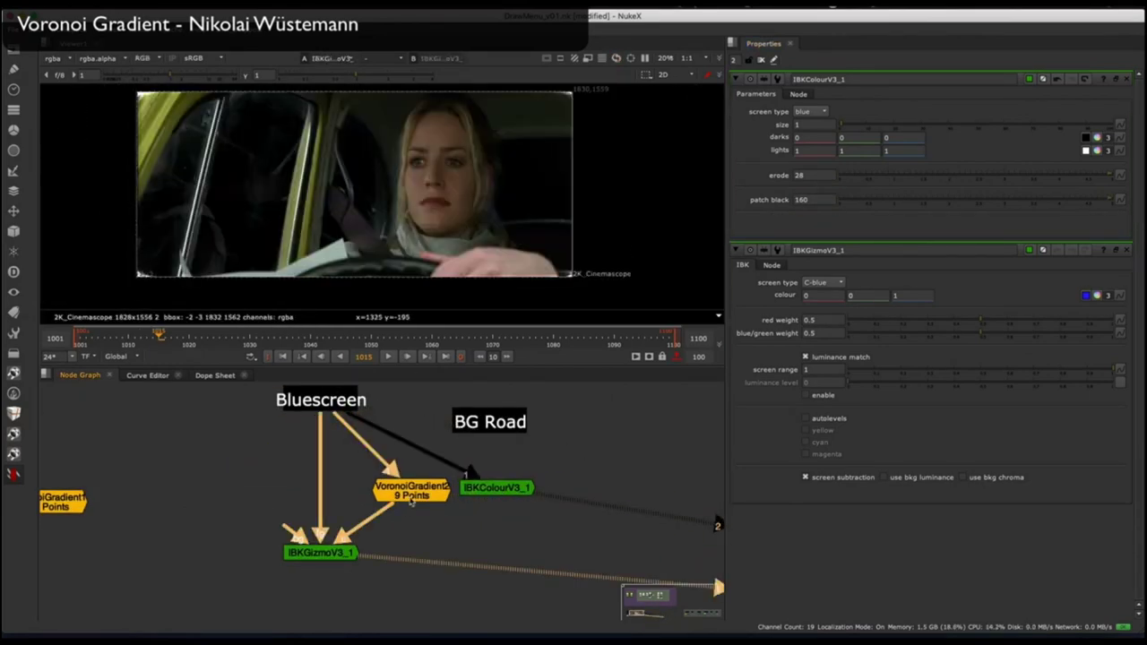
middle_drag(406, 508, 374, 511)
key(3)
key(2)
scroll(242, 210, up, 3)
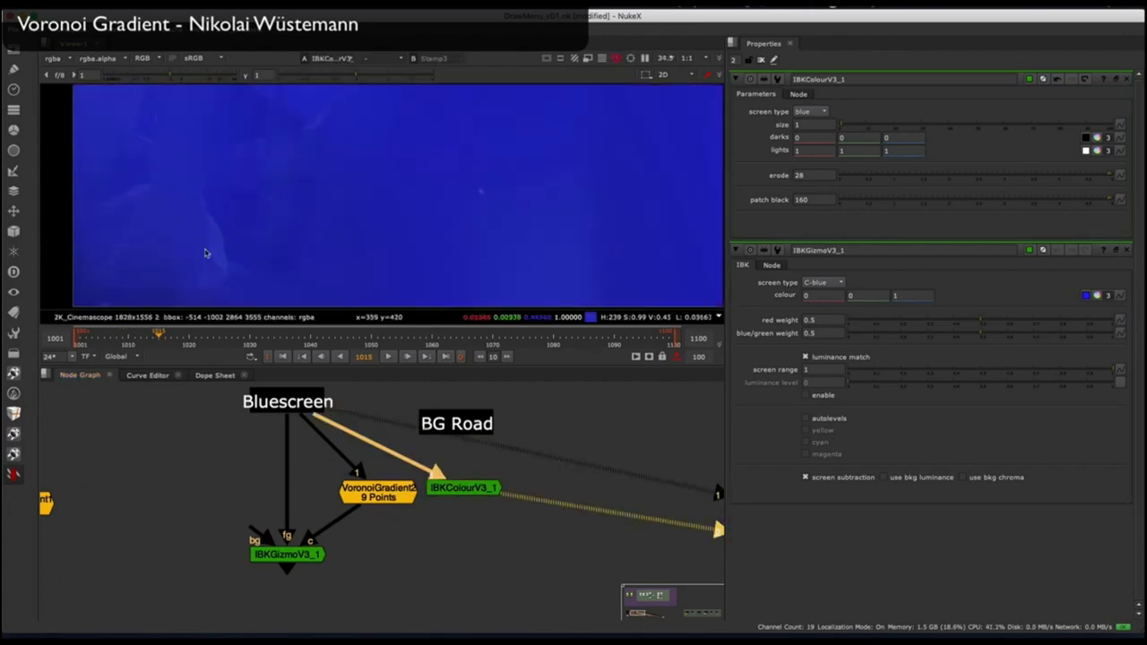
Switch the IBKGizmo's c input between IBKColour and VoronoiGradient2 to compare the resulting alpha.
drag(358, 514, 442, 498)
key(4)
drag(403, 503, 341, 491)
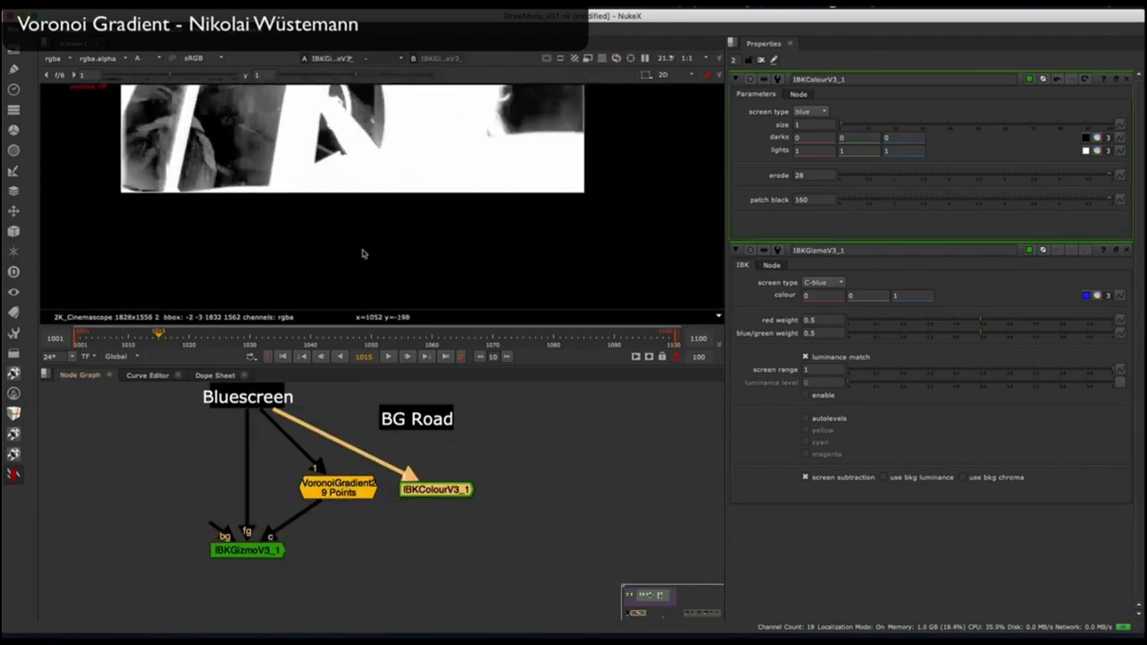
middle_drag(363, 254, 363, 349)
drag(325, 508, 420, 497)
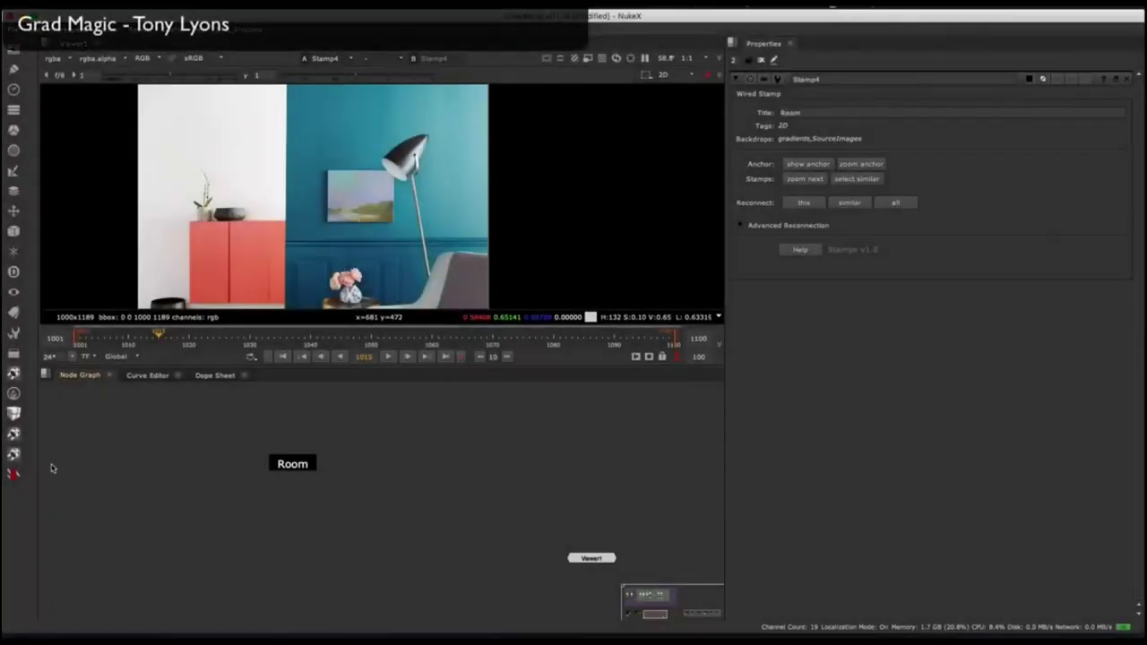
Add a GradMagic node below the Room image and close the Room stamp's properties.
right_click(54, 464)
mouse_move(81, 397)
click(178, 389)
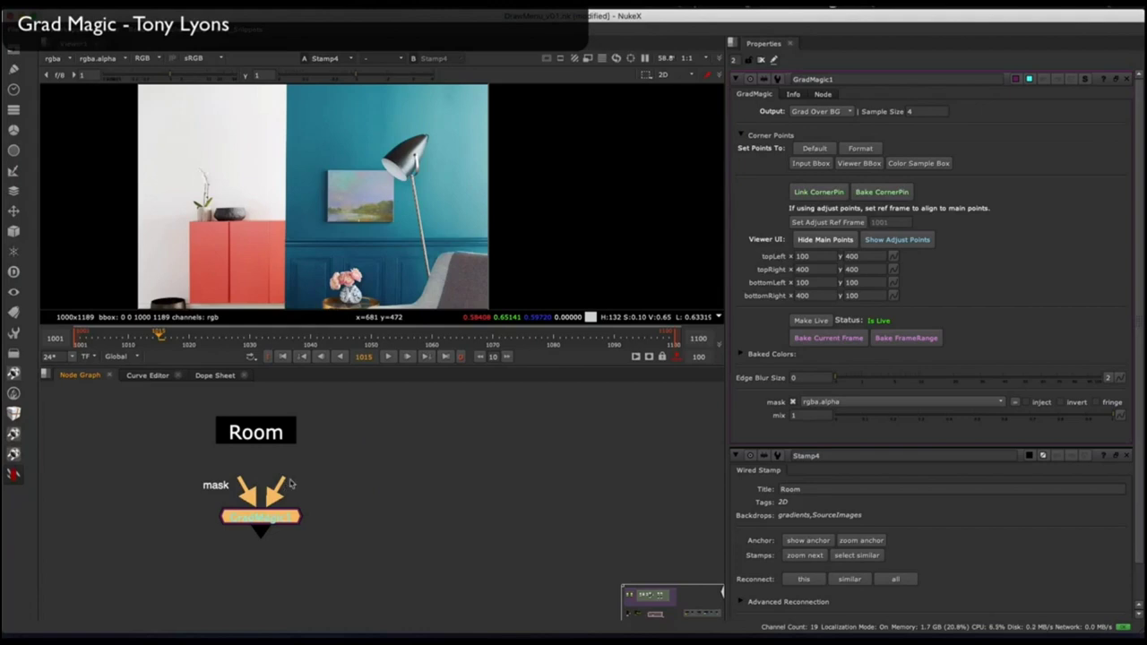
drag(270, 521, 271, 535)
middle_drag(271, 535, 251, 538)
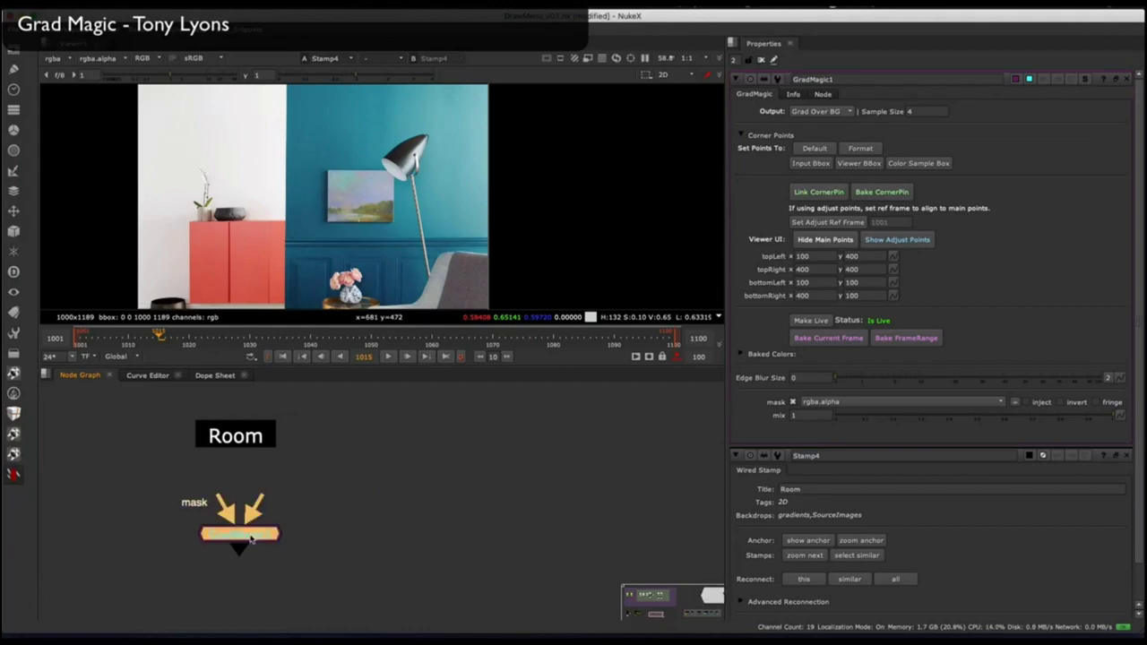
click(1126, 456)
Connect GradMagic's main input to the Room image and view its output.
scroll(249, 511, up, 2)
drag(245, 543, 265, 526)
middle_drag(271, 499, 270, 520)
scroll(271, 520, down, 1)
drag(263, 548, 243, 561)
key(1)
Position GradMagic's four corner points on the blue wall around the painting and lamp.
scroll(388, 191, down, 5)
middle_drag(388, 190, 370, 161)
drag(341, 213, 250, 289)
drag(287, 254, 260, 251)
scroll(389, 214, up, 5)
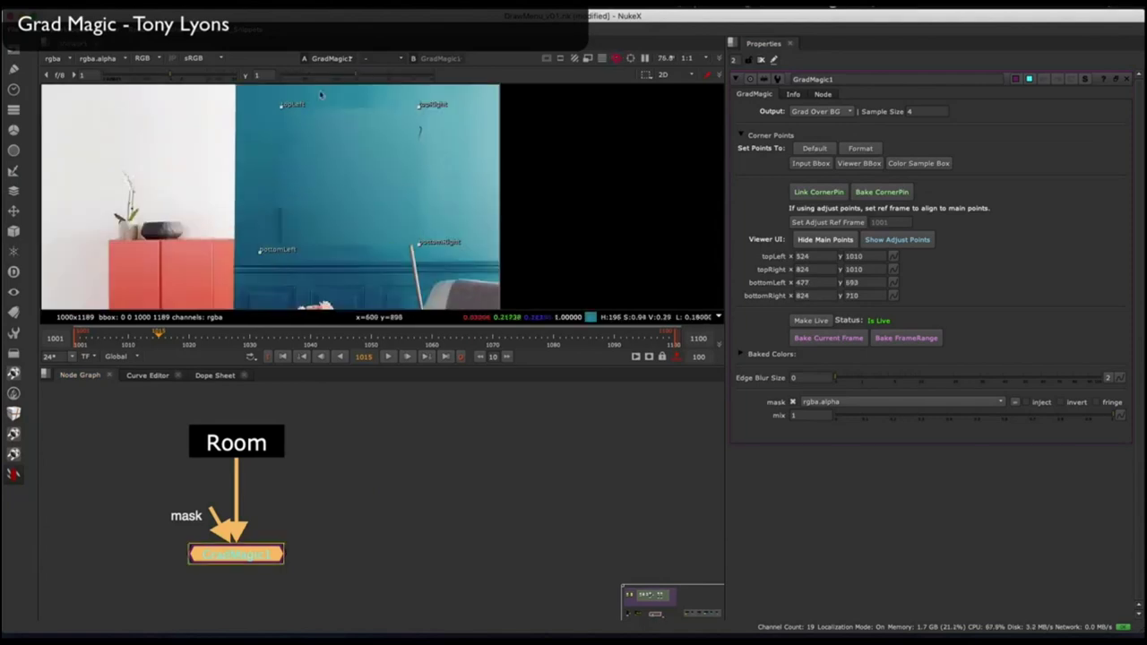
scroll(320, 95, down, 3)
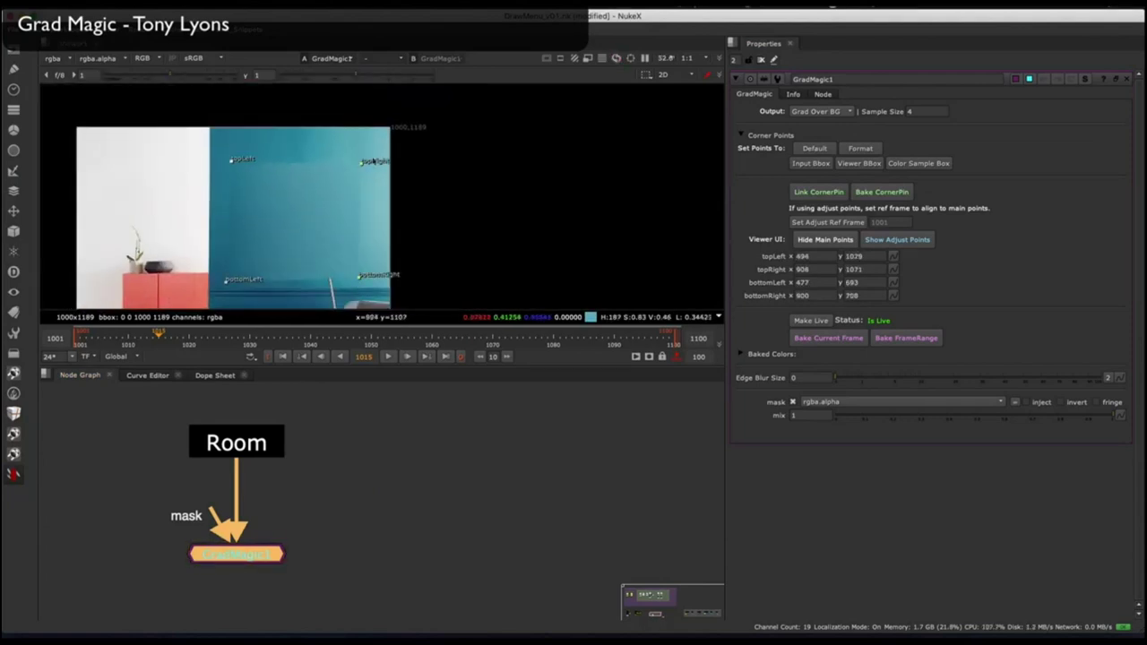
Toggle GradMagic off and on to compare the gradient with the original Room image.
middle_drag(356, 257, 374, 243)
key(d)
key(d)
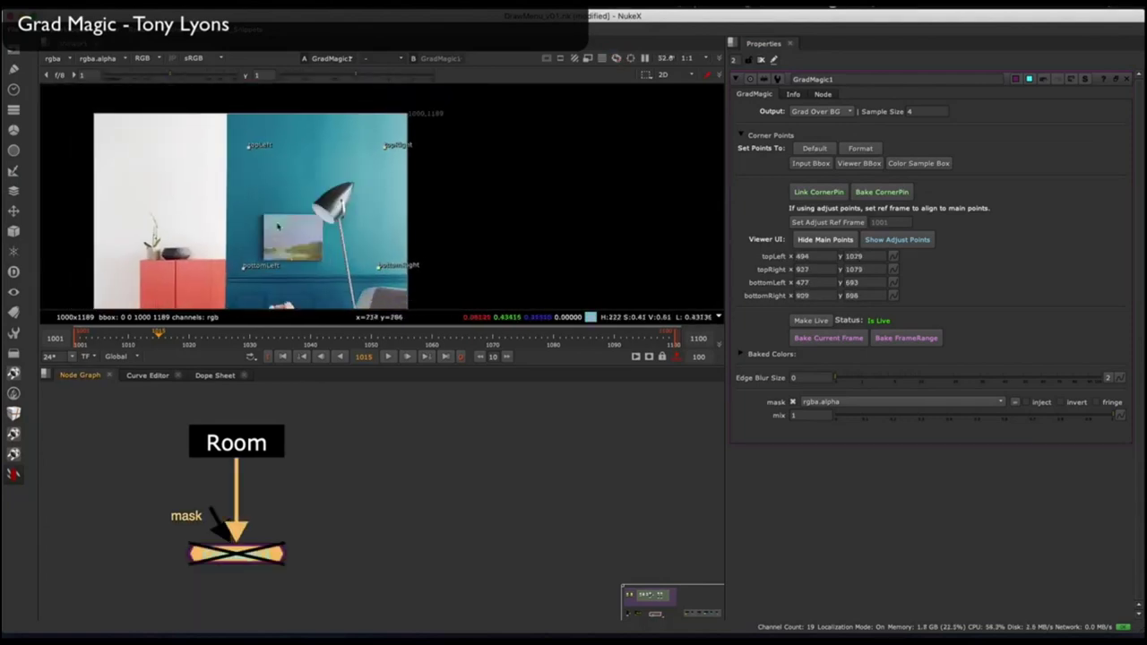
Bake the current frame's colors with an edge blur size of 25.5 and spread the corner points to the blue wall's edges.
click(825, 339)
drag(252, 151, 155, 122)
drag(379, 267, 391, 267)
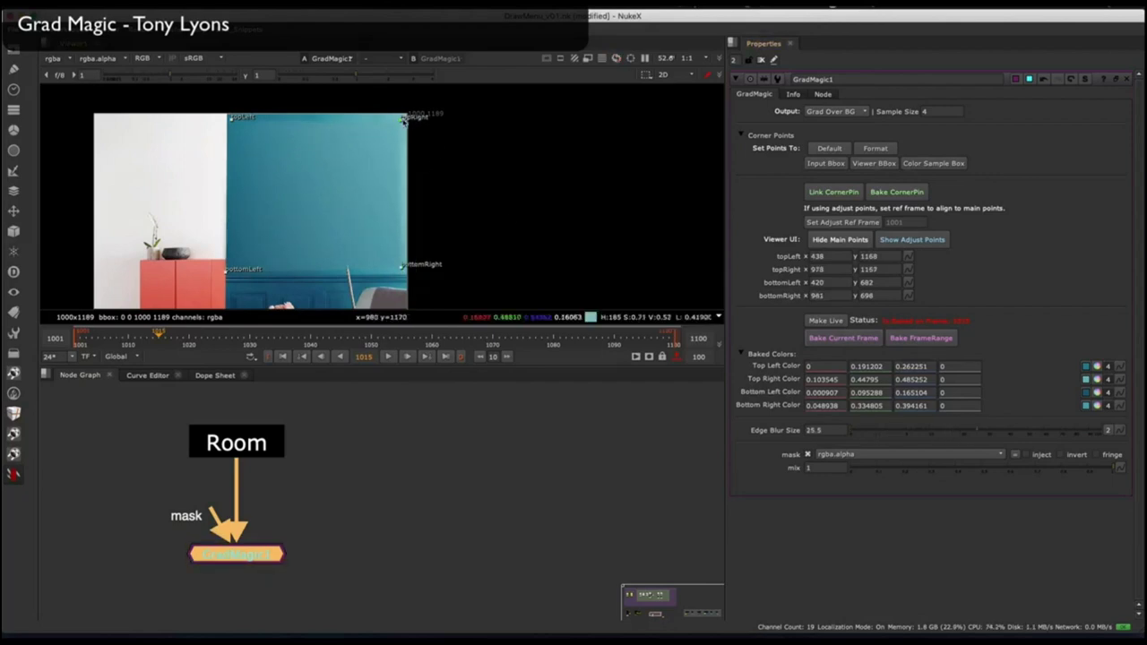
Bake GradMagic's corner colors over the frame range and move the bottomLeft point back to the blue wall's corner.
middle_drag(321, 204, 344, 204)
click(921, 338)
click(561, 351)
mouse_move(271, 269)
middle_down()
mouse_move(347, 225)
mouse_move(248, 265)
middle_up()
drag(218, 269, 228, 263)
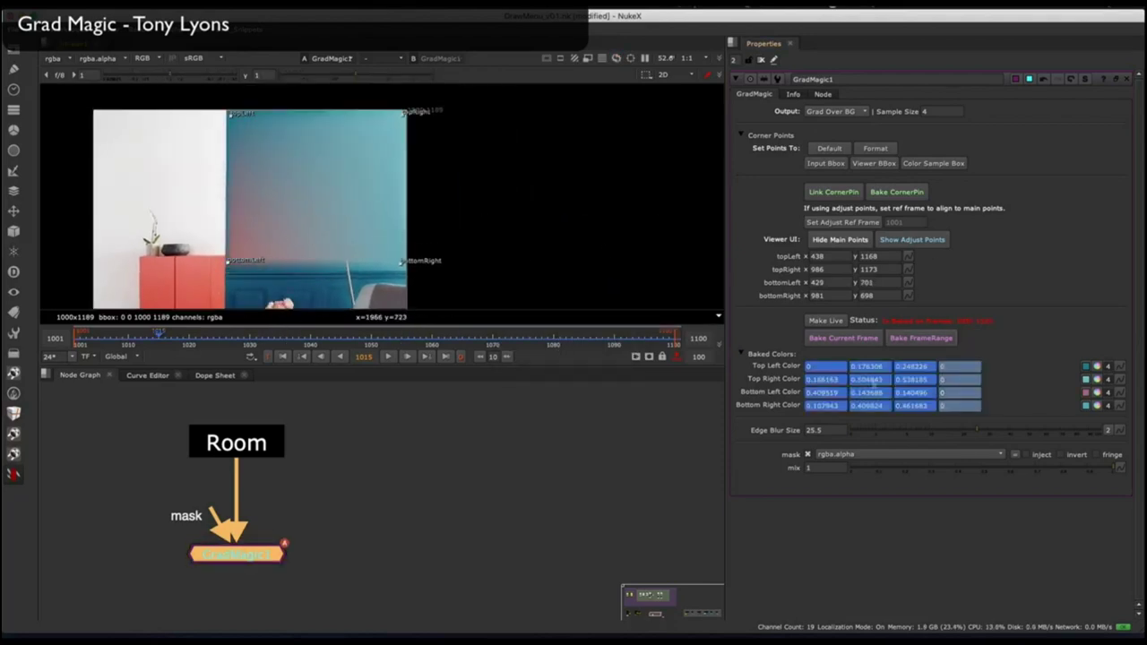
middle_drag(306, 195, 330, 217)
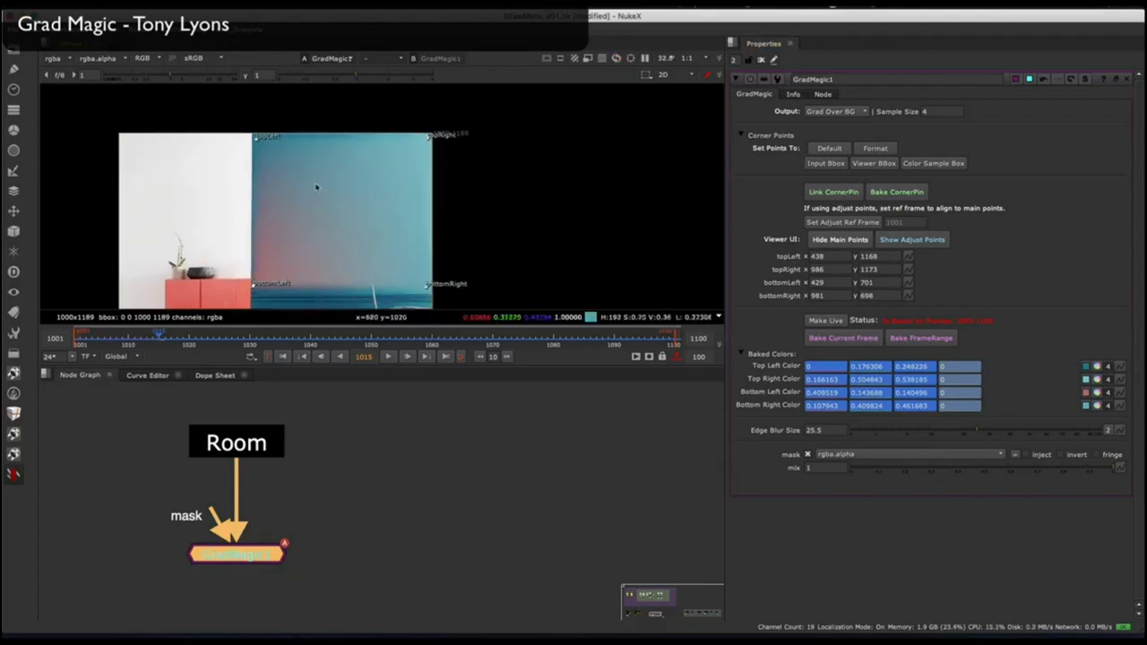
middle_drag(352, 172, 361, 156)
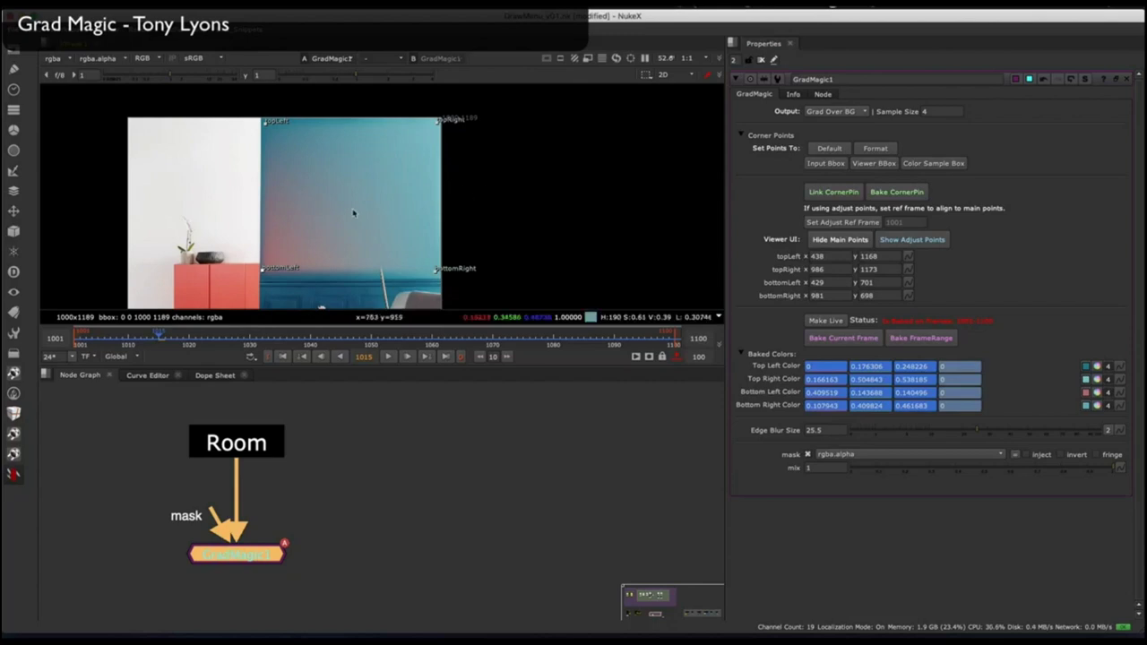
middle_drag(353, 212, 375, 189)
drag(320, 492, 382, 430)
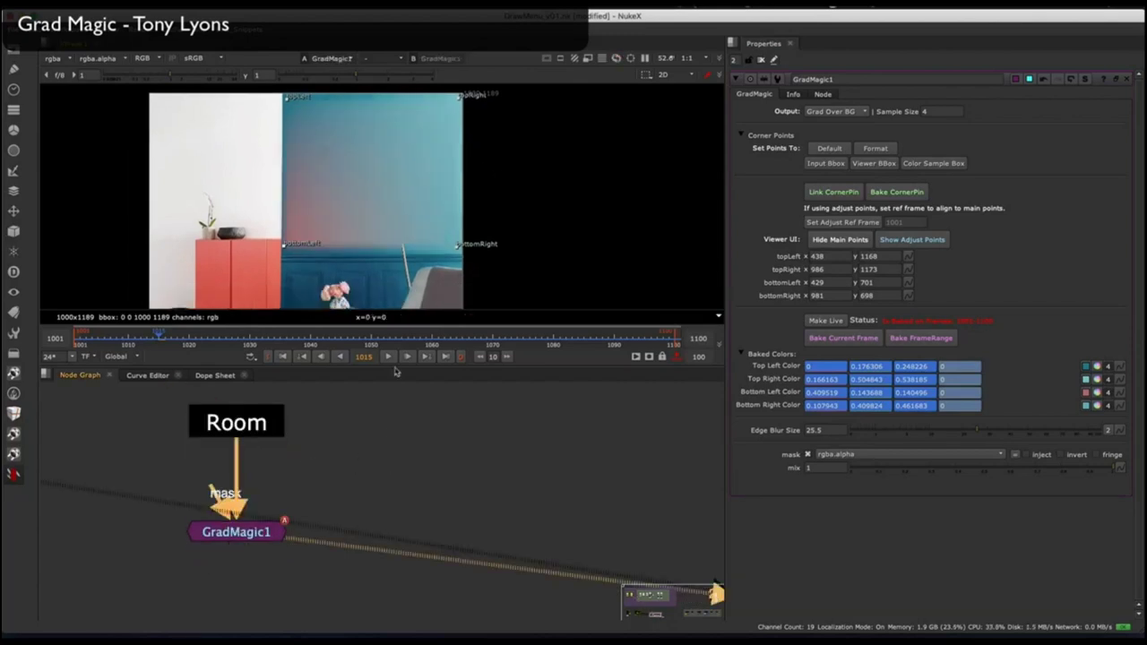
drag(193, 531, 221, 547)
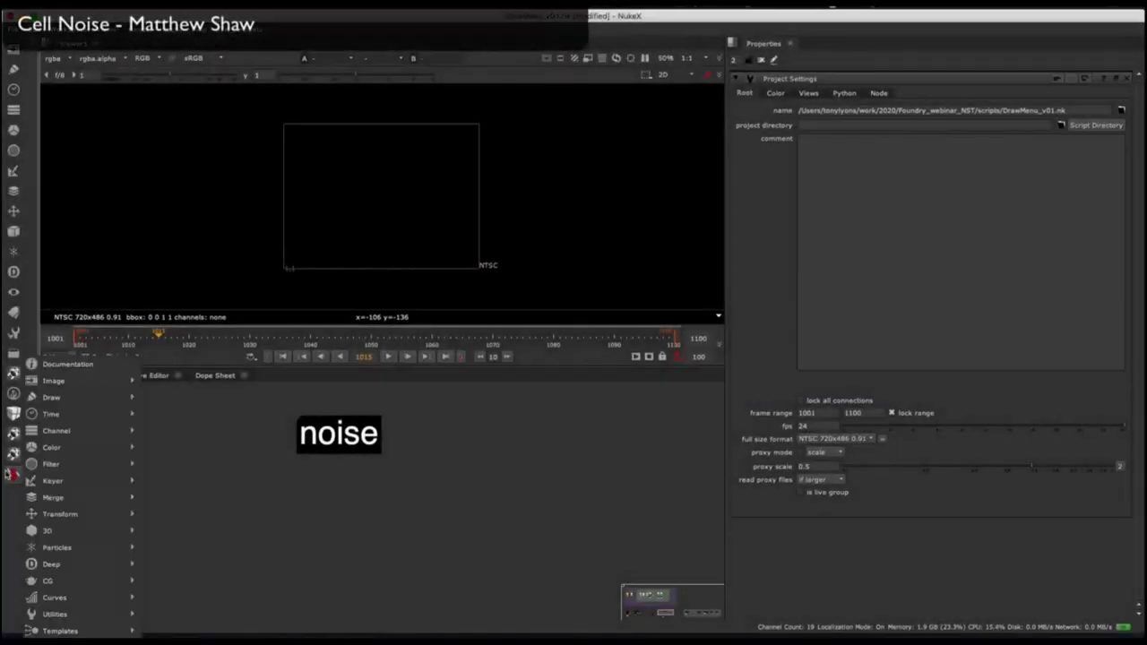
Add the toolkit's NoiseAdvanced and CellNoise nodes below the noise stamp, keeping only CellNoise's properties open.
mouse_move(104, 398)
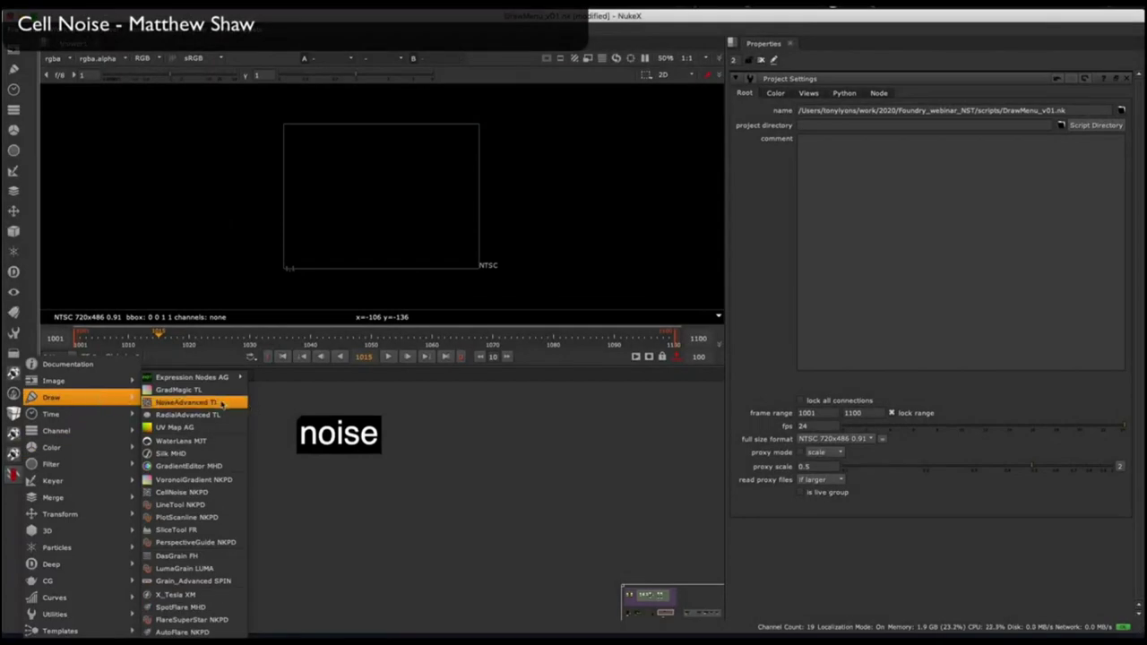
click(222, 404)
right_click(90, 397)
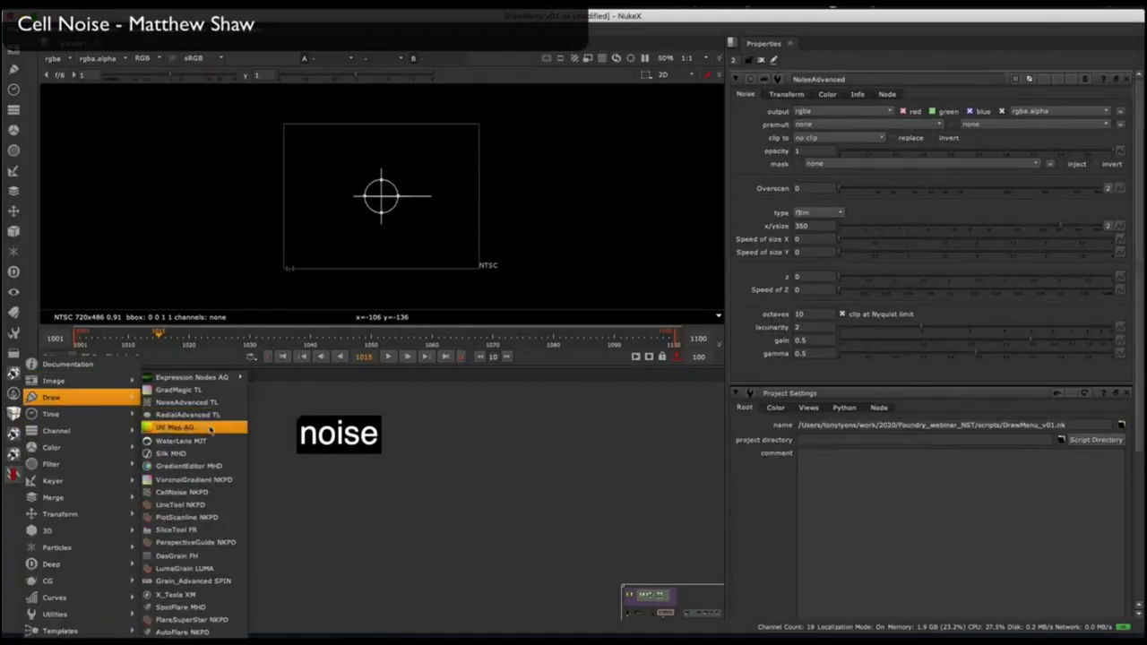
click(189, 494)
drag(200, 512, 340, 497)
click(1127, 256)
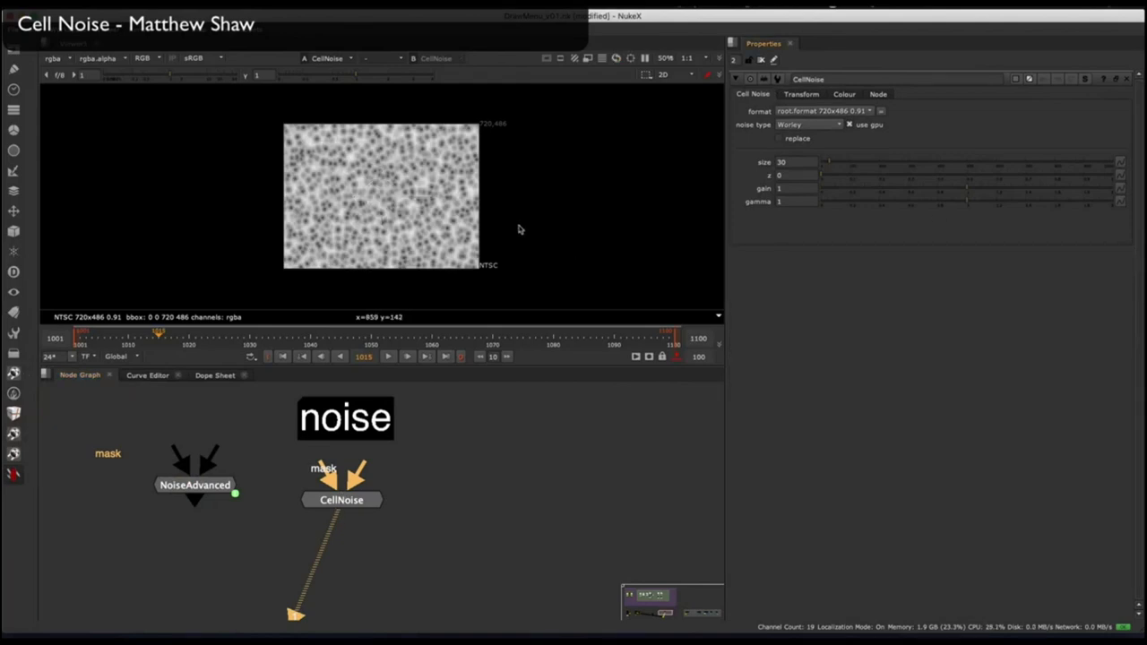
Line up NoiseAdvanced beside CellNoise under the noise stamp and view CellNoise.
drag(191, 485, 199, 500)
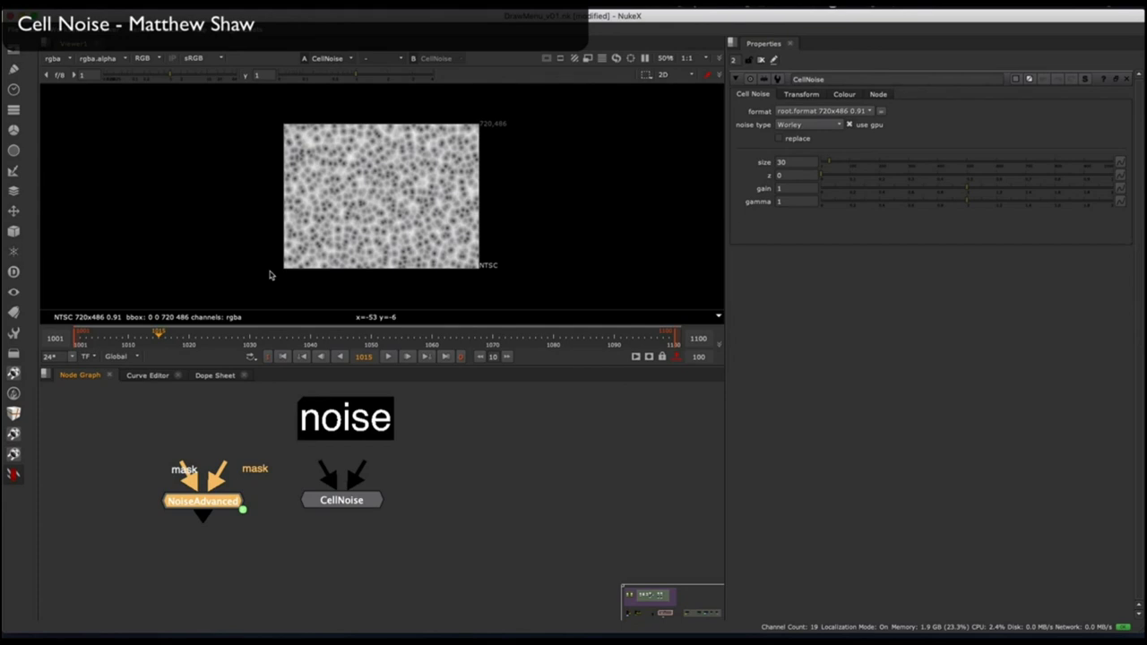
drag(349, 419, 341, 411)
mouse_move(360, 502)
mouse_down()
mouse_move(369, 481)
mouse_move(352, 500)
mouse_up()
scroll(369, 481, up, 1)
scroll(351, 500, up, 3)
key(1)
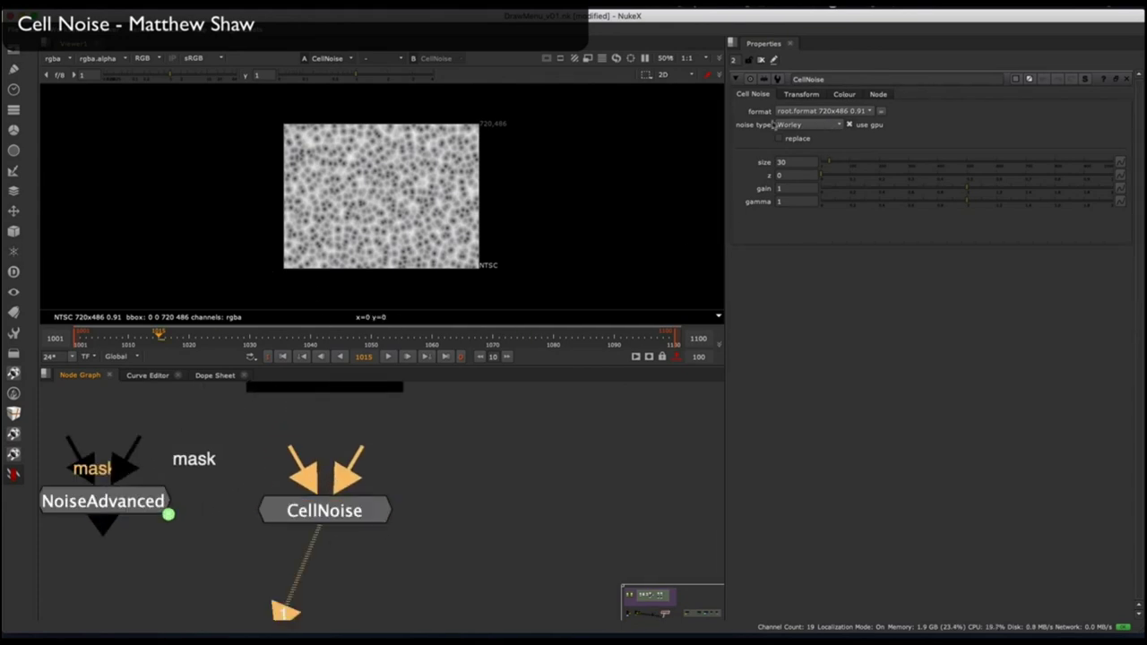
Try CellNoise's Voronoi, Manhattan and Euclidian noise types, with size 210 and z 0.04.
click(803, 147)
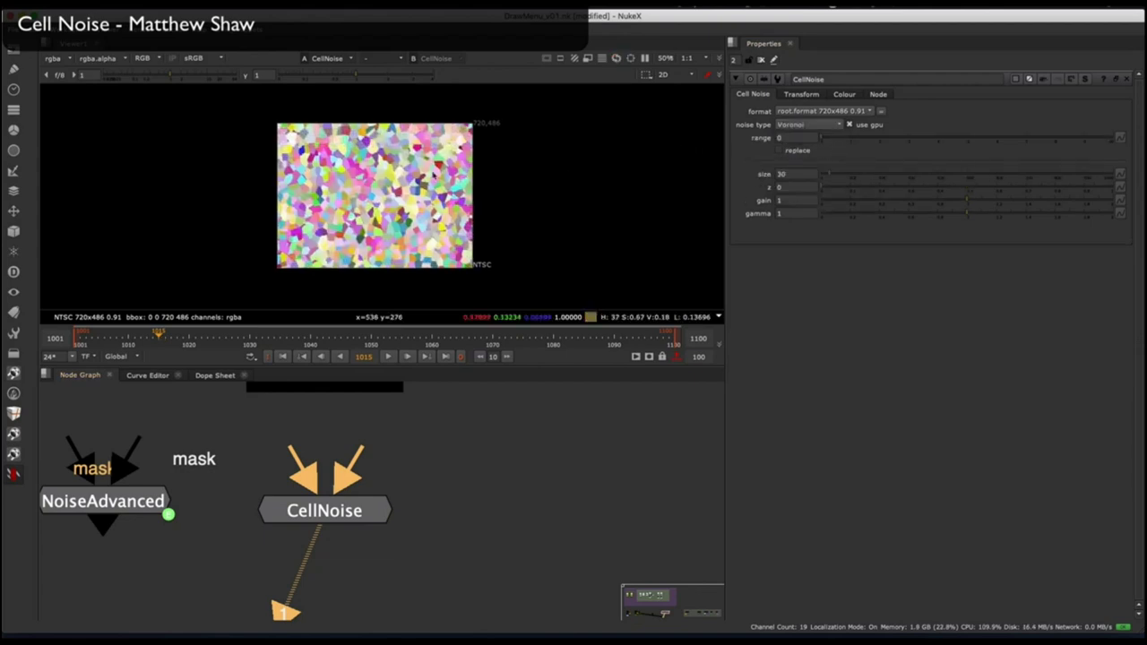
drag(883, 175, 856, 191)
click(809, 124)
click(807, 137)
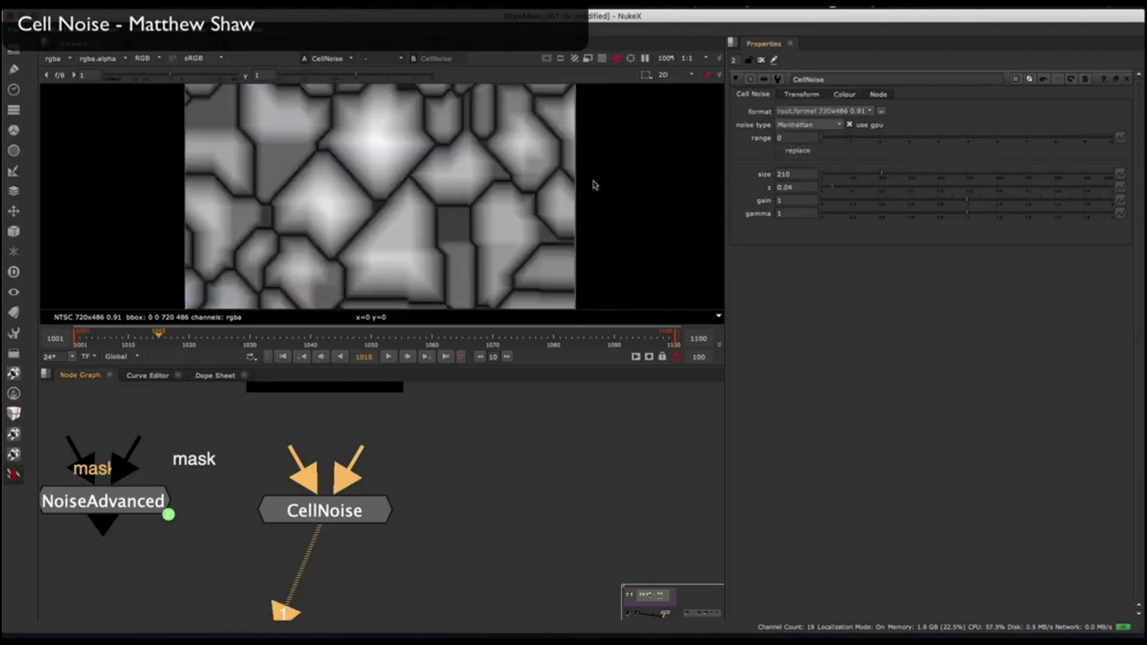
click(789, 124)
click(800, 113)
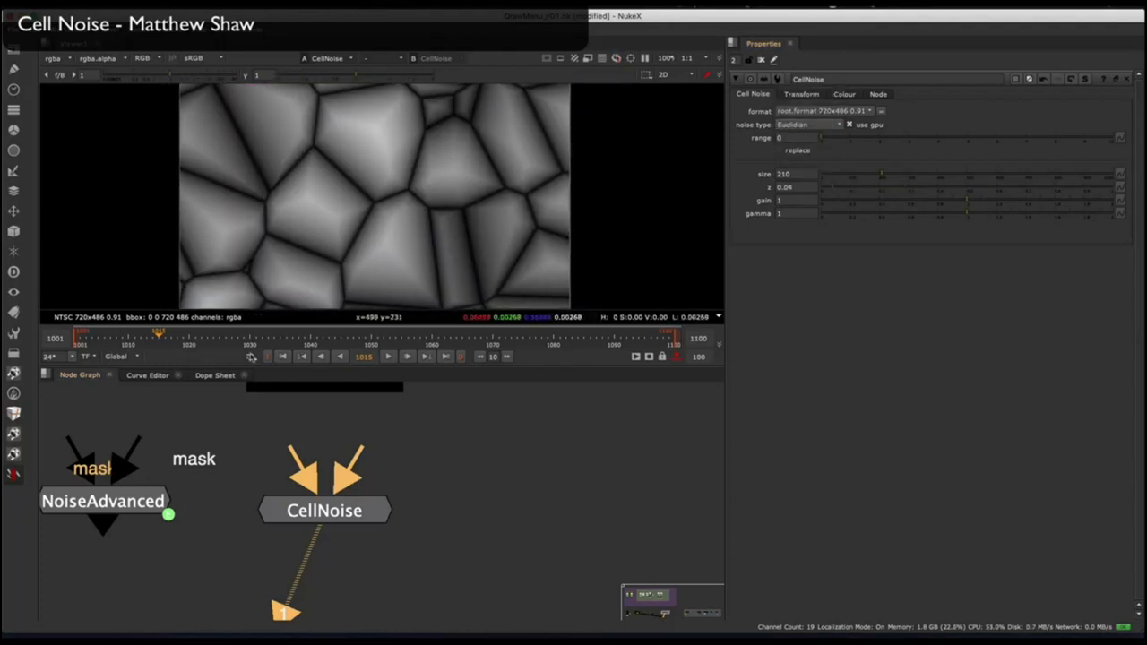
Open the NoiseAdvanced properties together with those of CellNoise.
middle_drag(287, 483, 175, 466)
scroll(374, 443, down, 3)
double_click(109, 460)
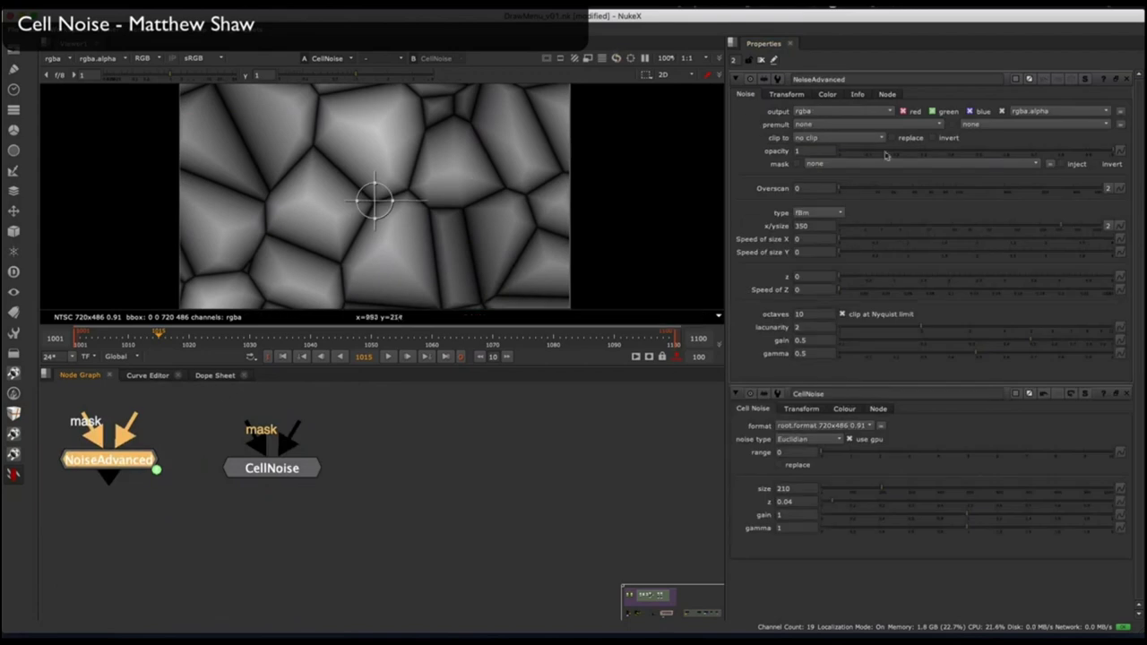
double_click(272, 467)
Set CellNoise's noise type to Worley Inverse with size 65, gain 0.505 and gamma 2.
click(811, 124)
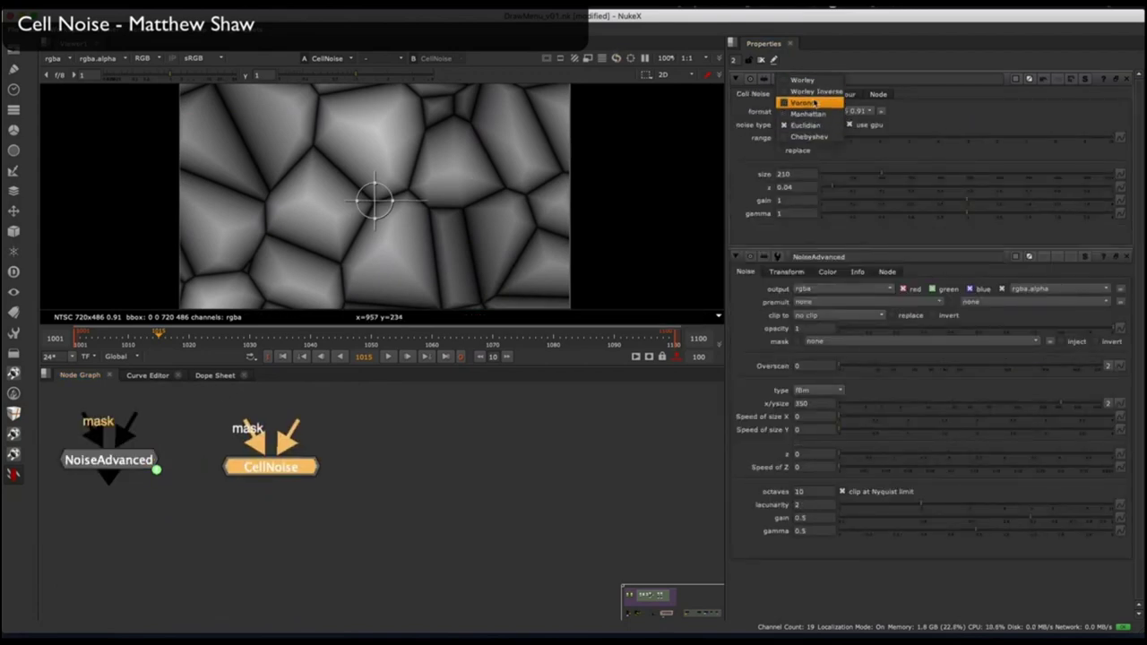
click(815, 92)
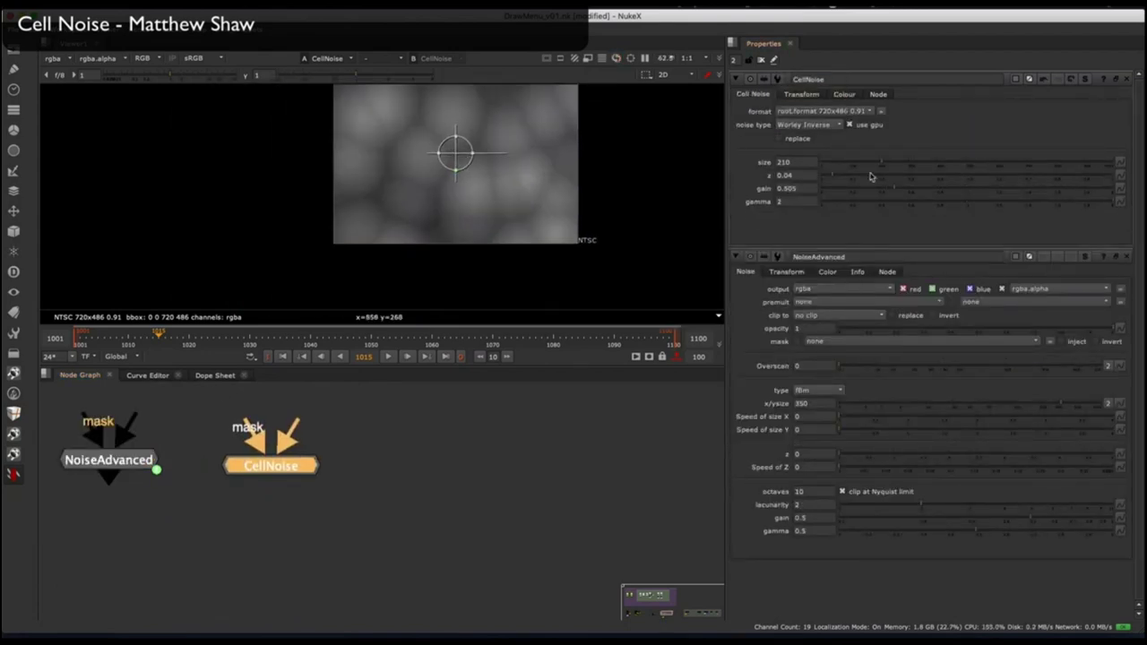
drag(851, 167, 840, 166)
scroll(549, 197, up, 3)
middle_drag(484, 163, 496, 219)
scroll(560, 193, down, 3)
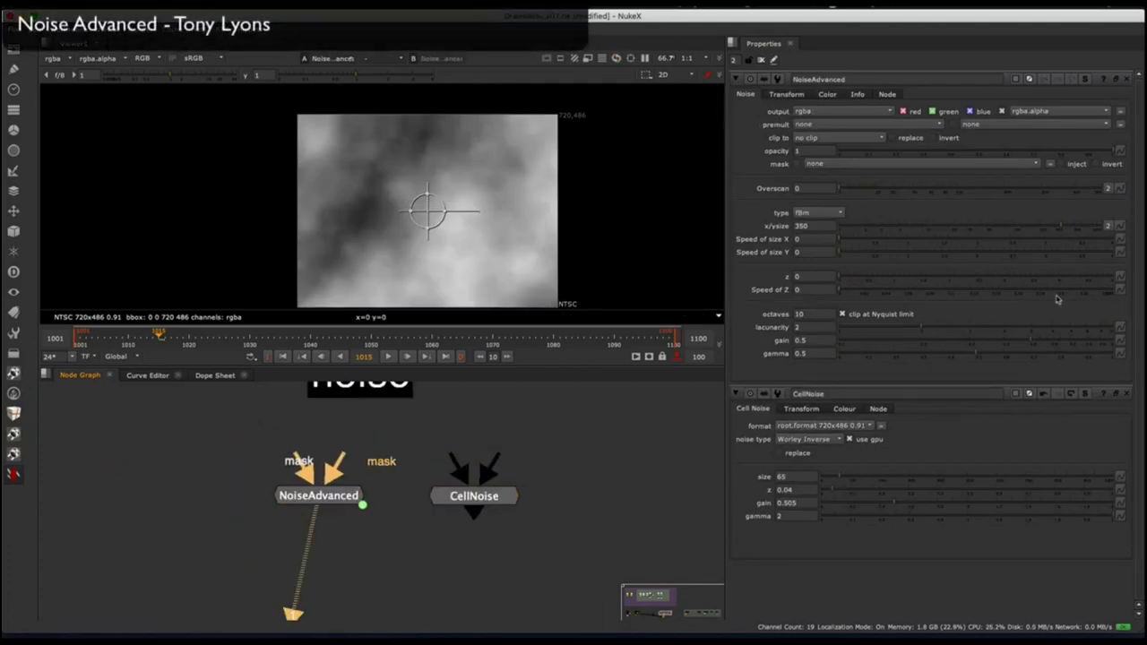
Close CellNoise's properties and set NoiseAdvanced's x/ysize to 38.
click(1126, 394)
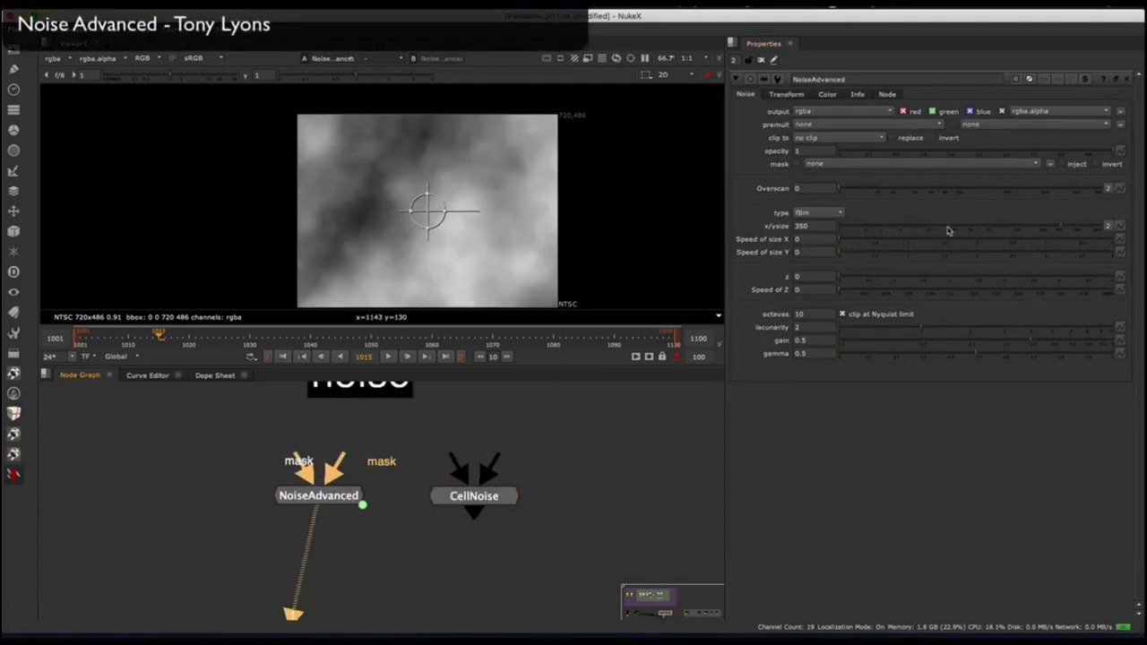
drag(935, 231, 977, 229)
scroll(490, 246, up, 3)
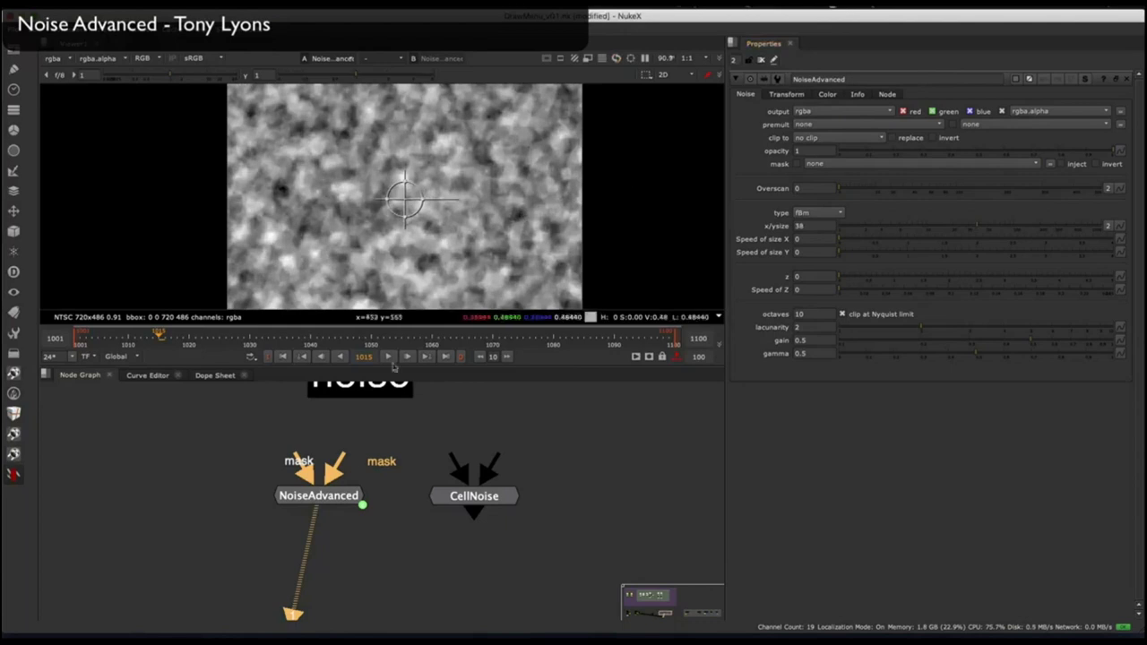
Animate the NoiseAdvanced pattern by setting Speed of Z to 0.016 and then 0.107 during playback.
click(319, 494)
mouse_move(341, 493)
mouse_down()
mouse_move(313, 517)
mouse_move(327, 504)
mouse_up()
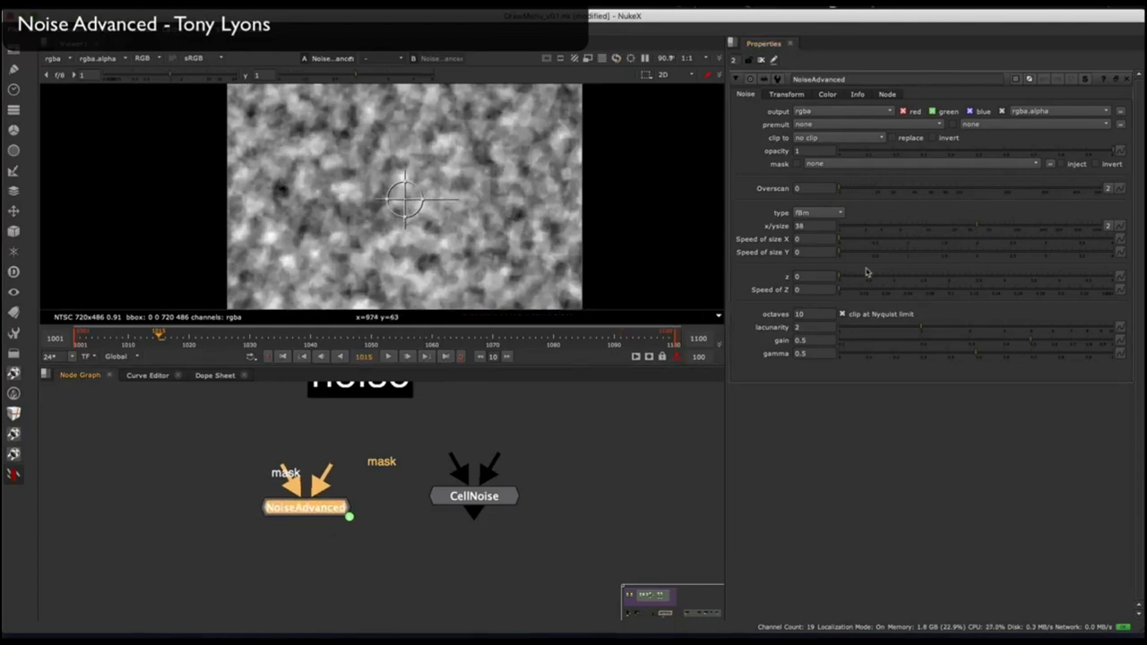
click(854, 288)
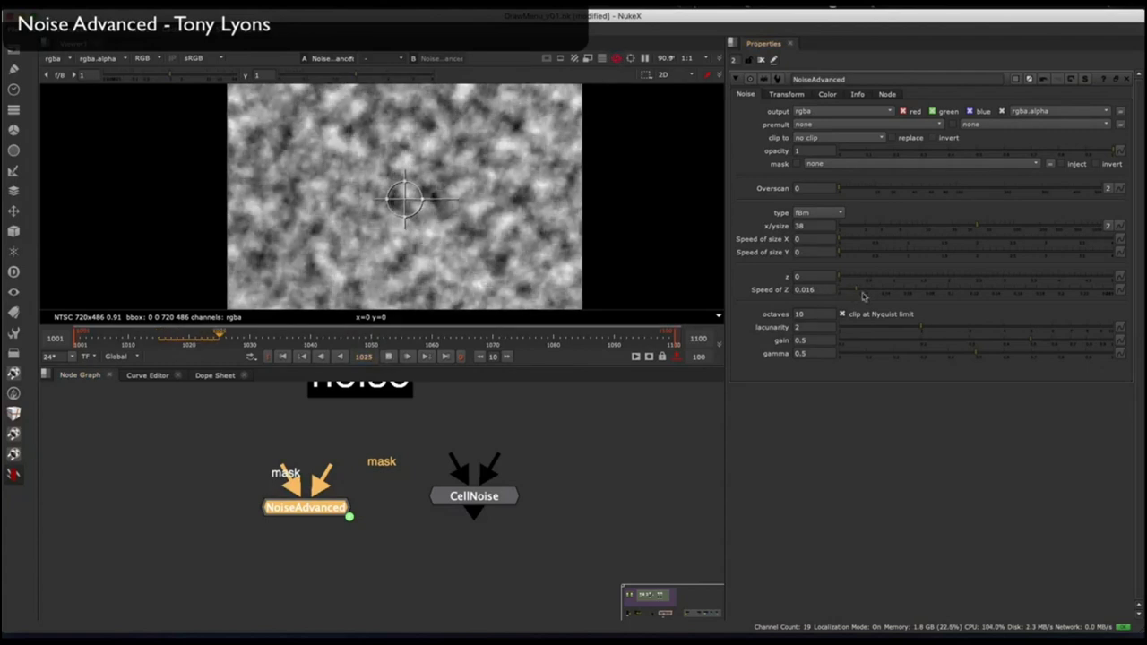
click(956, 294)
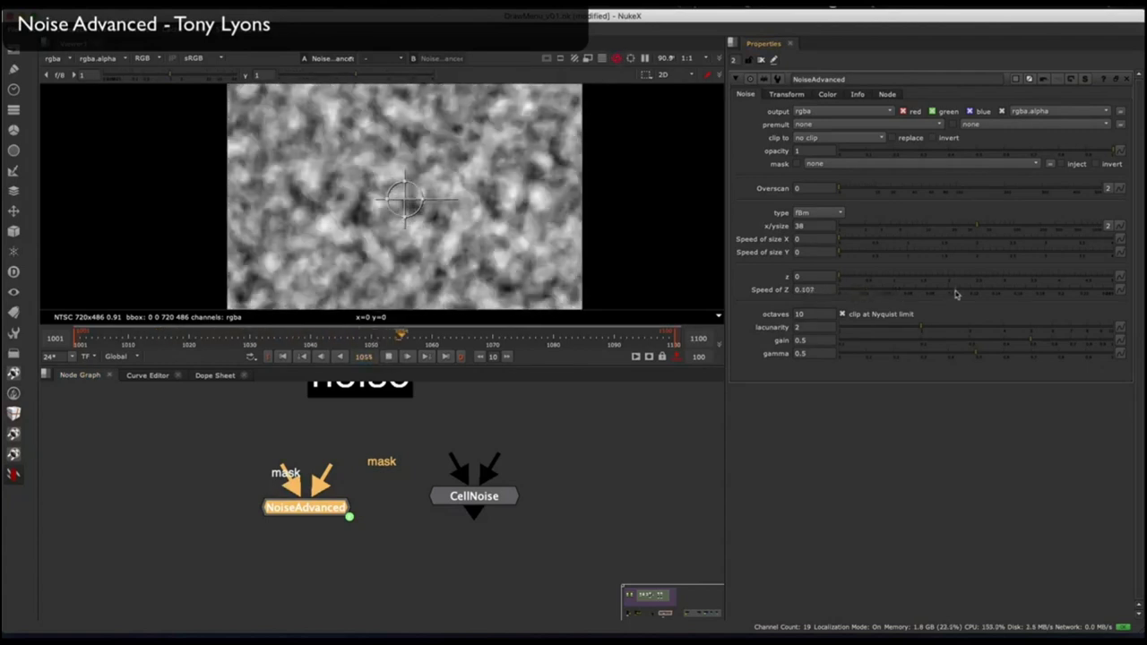
Set NoiseAdvanced's octaves to 2 and its x/ysize to 200.
scroll(524, 235, up, 4)
scroll(523, 235, down, 5)
double_click(806, 315)
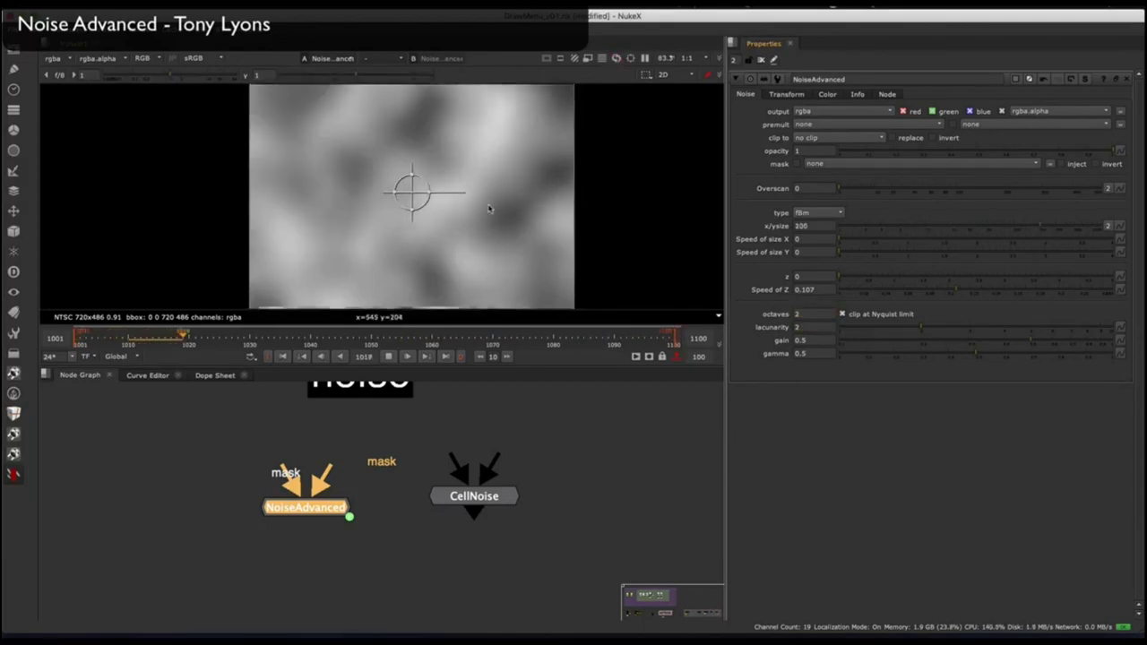
Raise NoiseAdvanced's Speed of Trans Y so the noise drifts vertically.
click(787, 95)
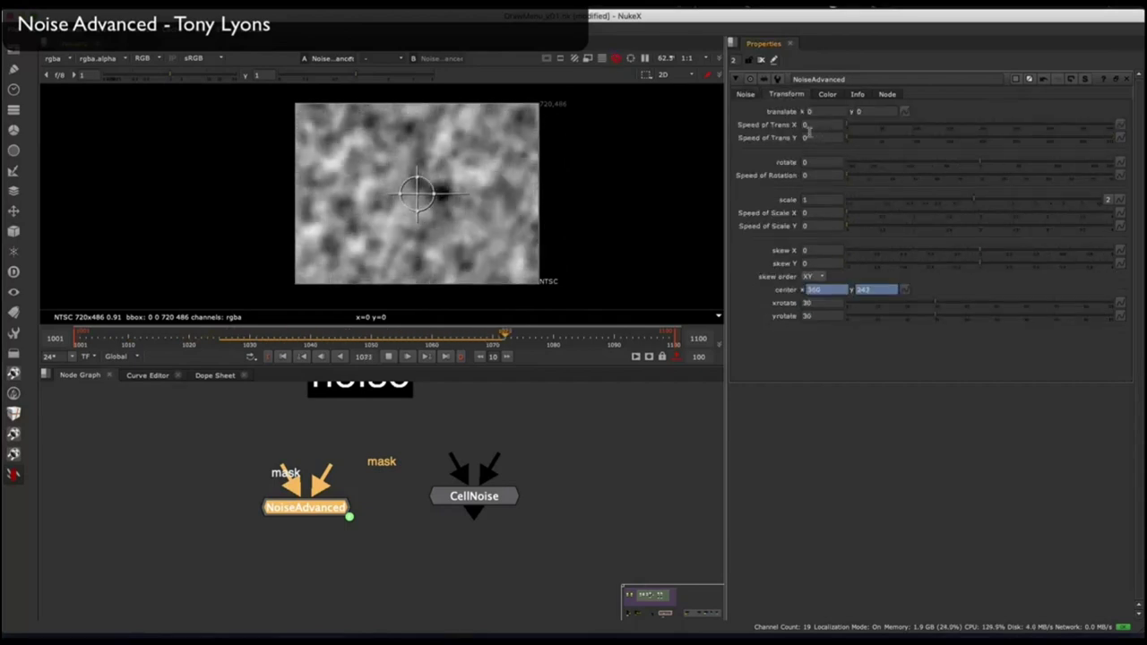
click(862, 140)
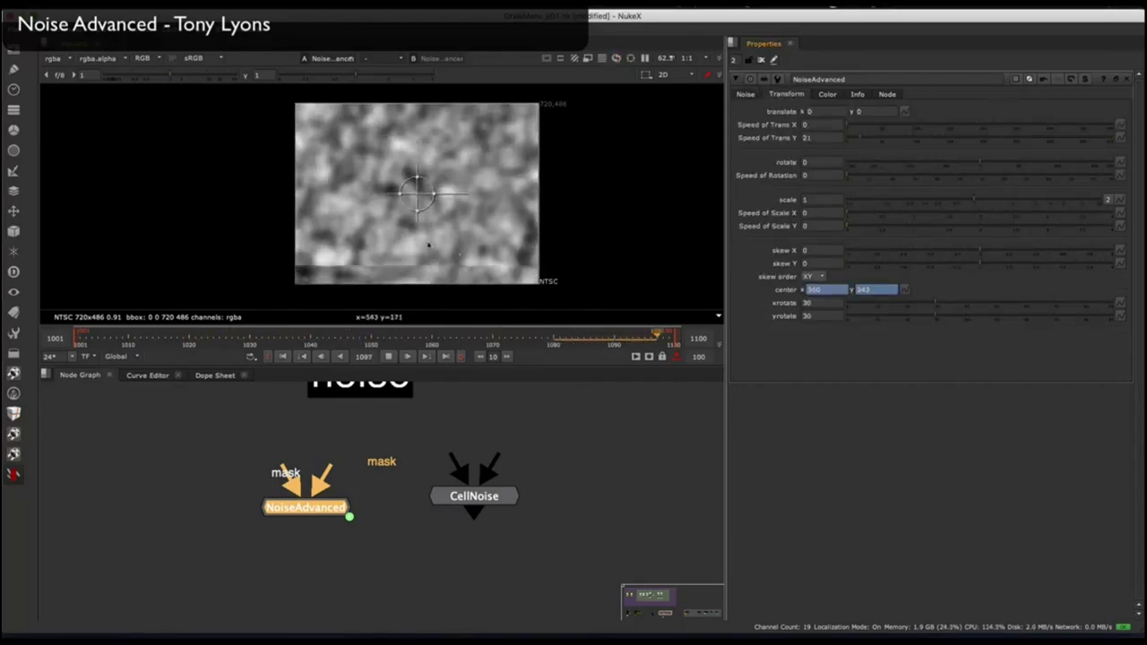
Set NoiseAdvanced's Speed of Trans X to -10 and adjust its Speed of Rotation.
click(859, 128)
click(818, 124)
text(-10)
key(Return)
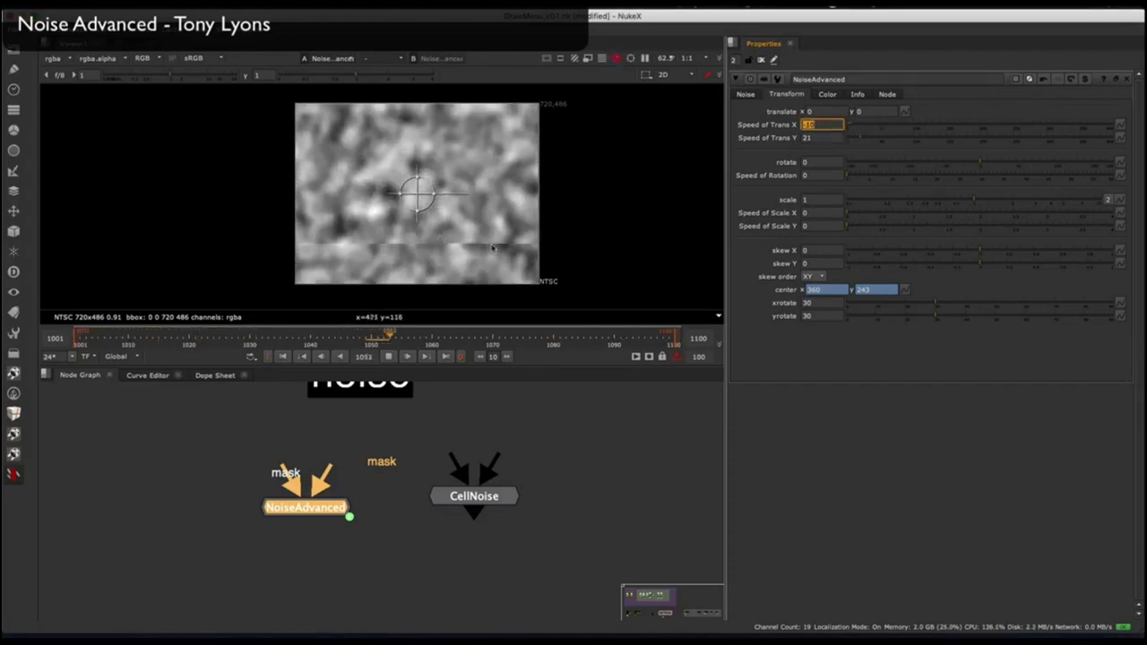
click(853, 178)
click(824, 176)
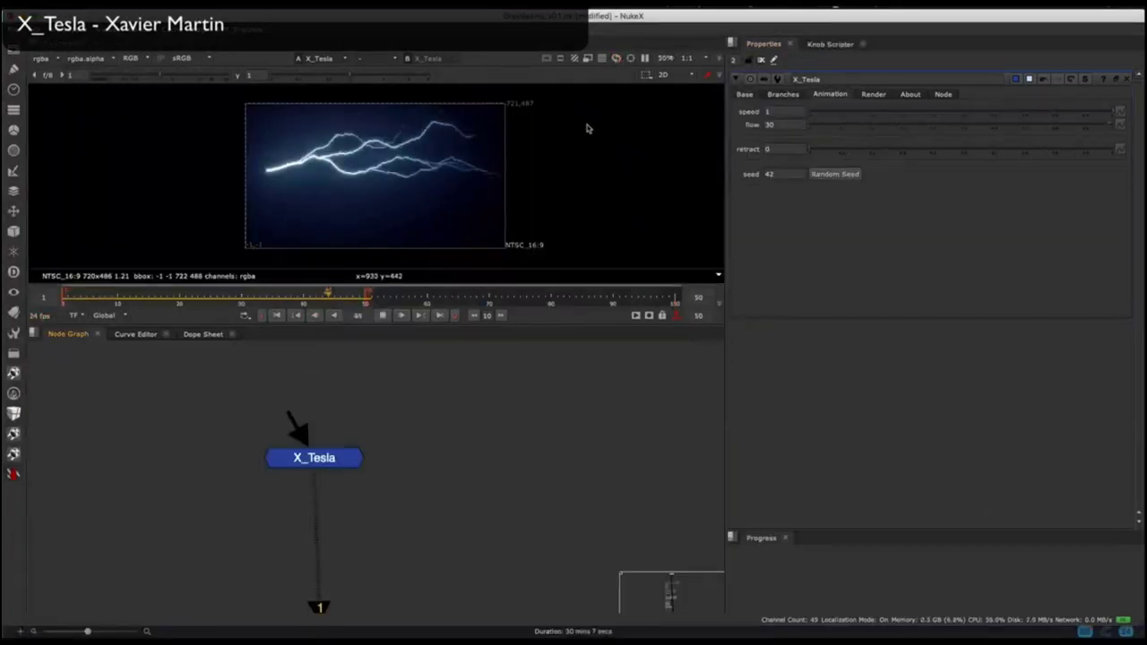
Set X_Tesla's number of branches to 15 and increase their direction spread.
drag(482, 324, 371, 345)
scroll(439, 217, up, 4)
scroll(404, 192, down, 5)
click(763, 93)
click(773, 96)
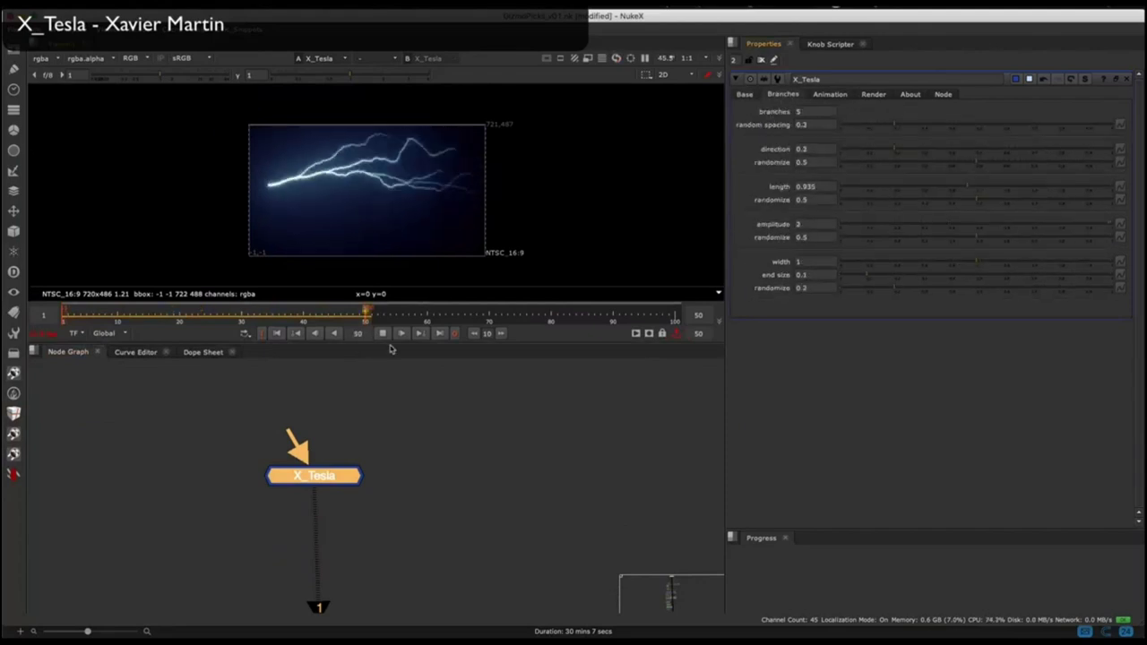
text(15)
key(Return)
drag(866, 153, 937, 155)
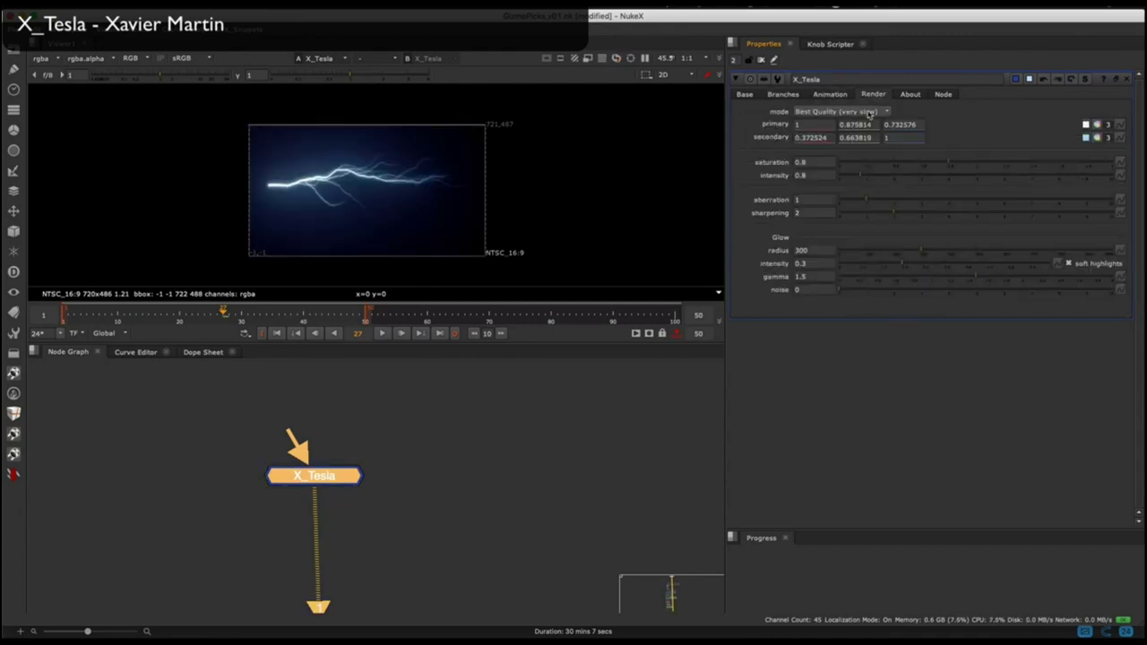
Set X_Tesla's render mode to Medium Quality (slow) and its aberration to 0.
click(745, 95)
click(748, 95)
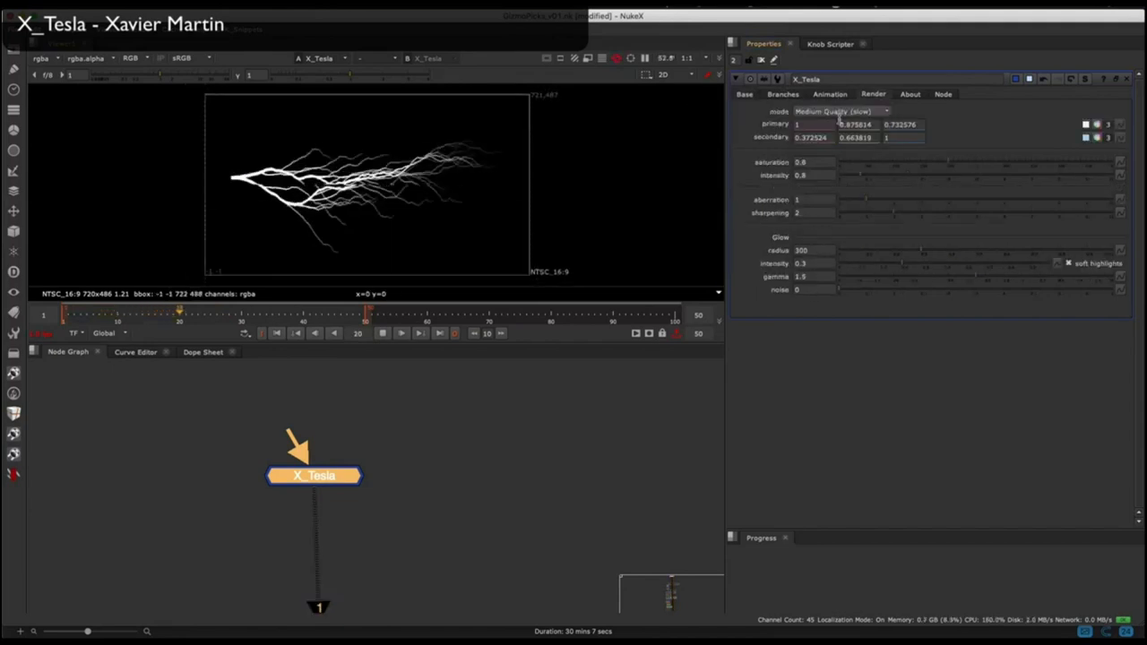
click(833, 120)
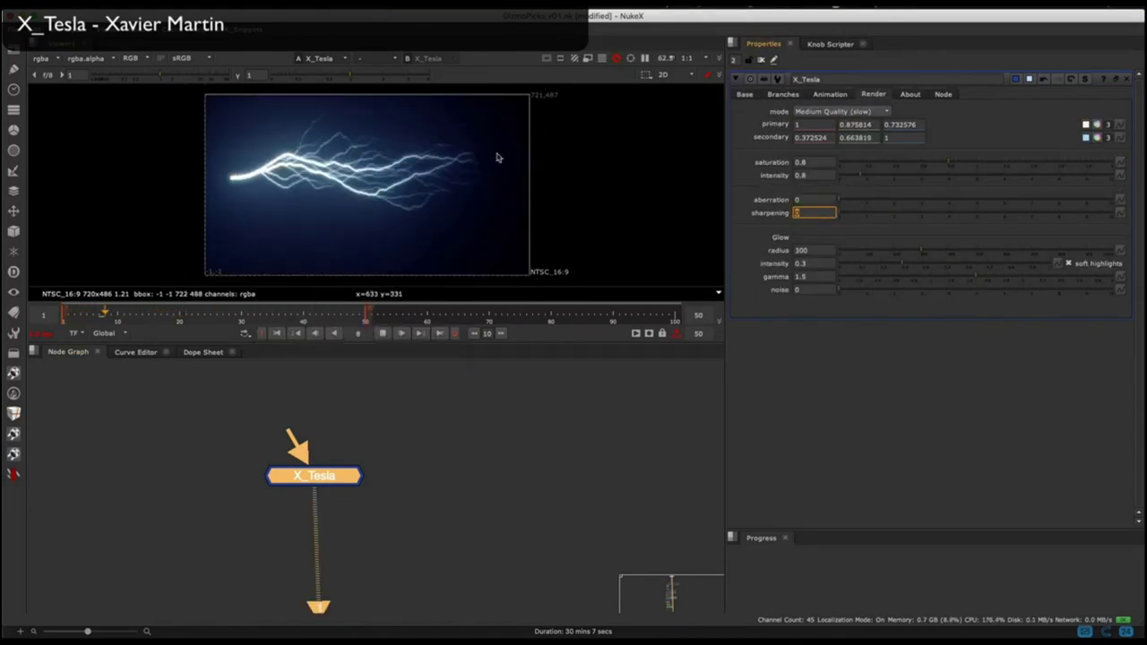
click(670, 428)
click(281, 333)
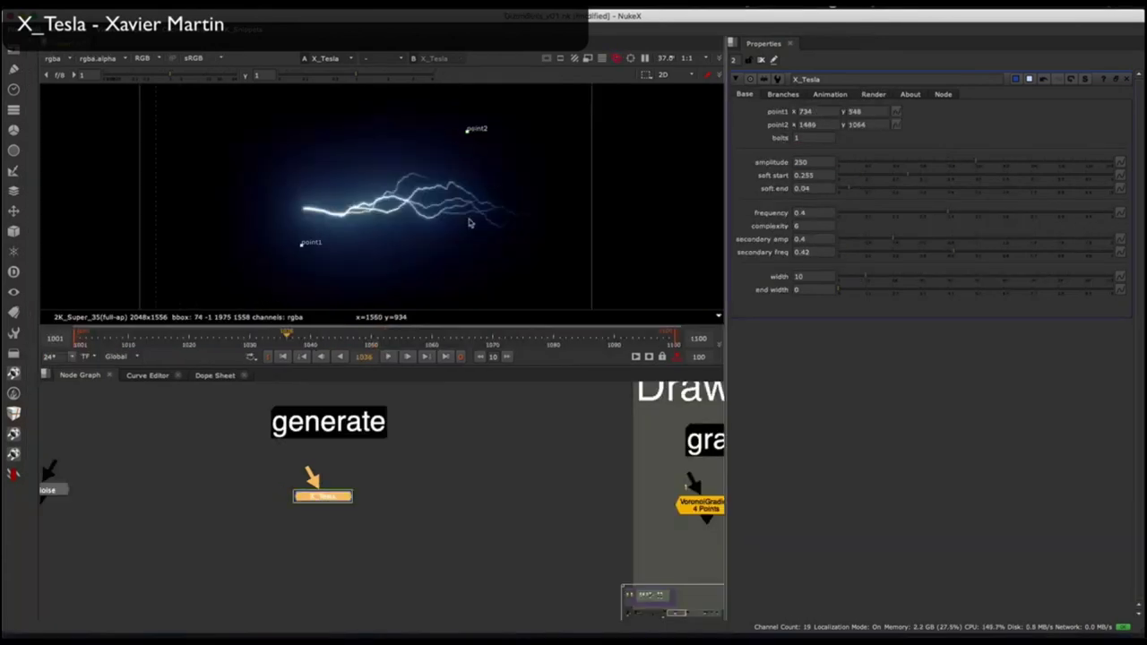
Move X_Tesla's point2 farther away from point1 and raise the bolt's soft start.
drag(466, 128, 553, 104)
drag(880, 176, 941, 176)
scroll(468, 208, down, 4)
scroll(469, 209, up, 2)
scroll(478, 203, down, 2)
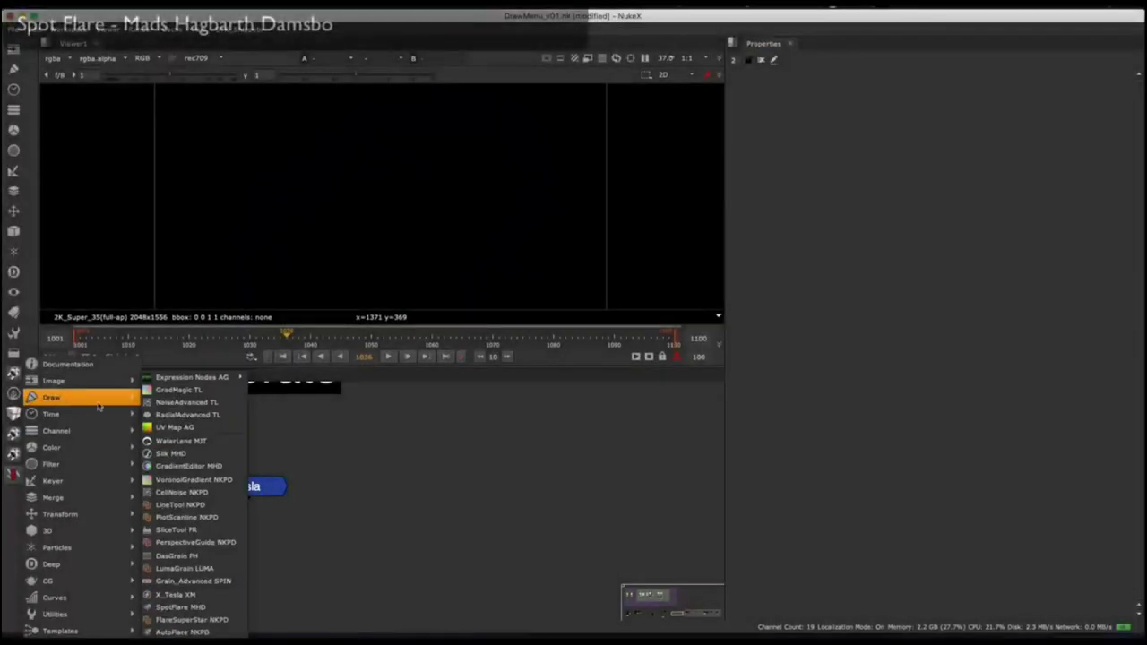
Add a SpotFlare with a shimmer Detail of 2, placed at position x 654, y 1182.
click(197, 606)
click(1099, 284)
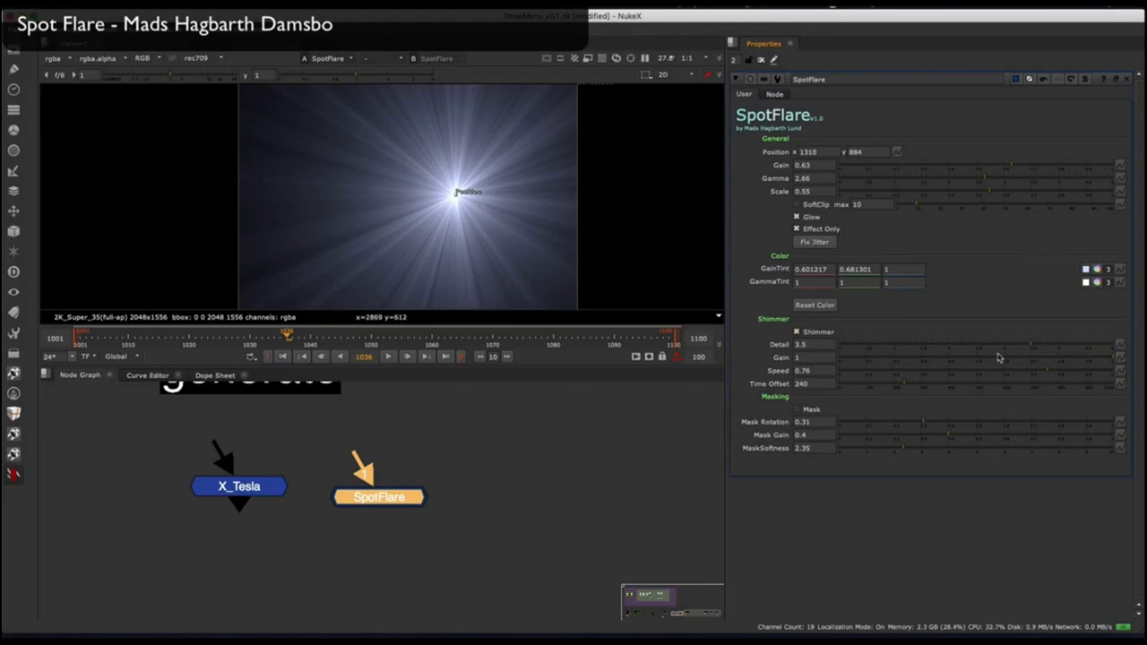
drag(968, 352, 947, 352)
drag(457, 192, 350, 151)
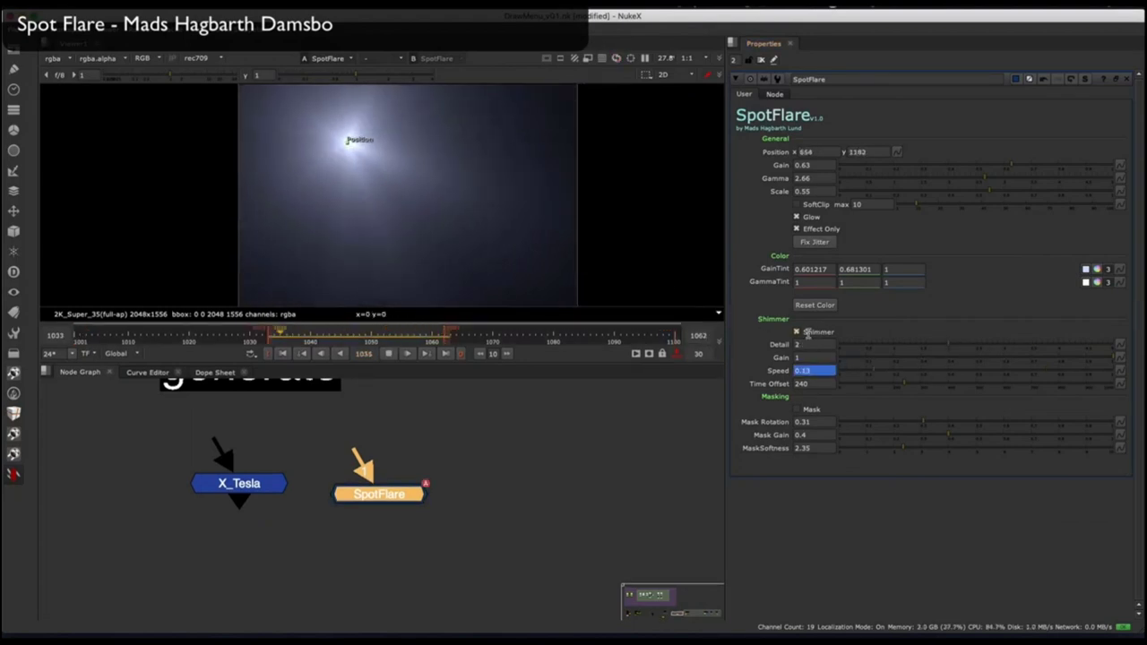
Enable SoftClip on the SpotFlare and toggle its Glow off and on to compare the result.
click(816, 208)
scroll(356, 170, up, 5)
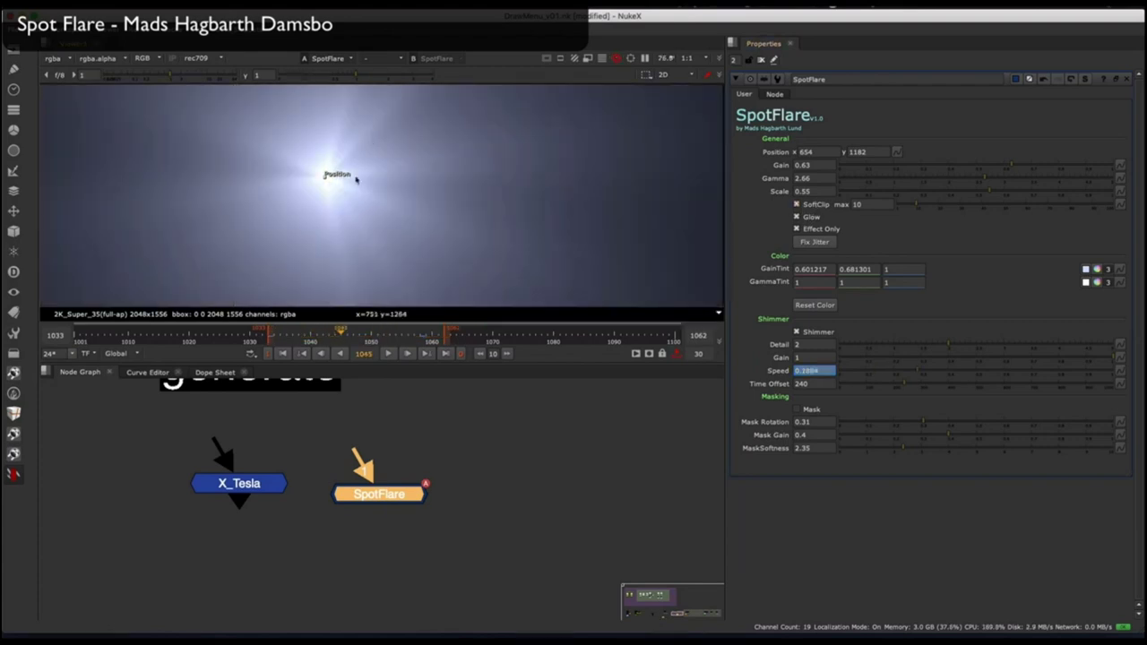
click(811, 217)
click(811, 218)
scroll(406, 154, down, 4)
Move the flare across the frame and lower its SoftClip max.
scroll(408, 156, down, 2)
mouse_move(212, 144)
middle_down()
mouse_move(335, 156)
mouse_move(217, 146)
middle_up()
drag(385, 156, 502, 158)
drag(916, 206, 898, 205)
middle_drag(547, 139, 456, 150)
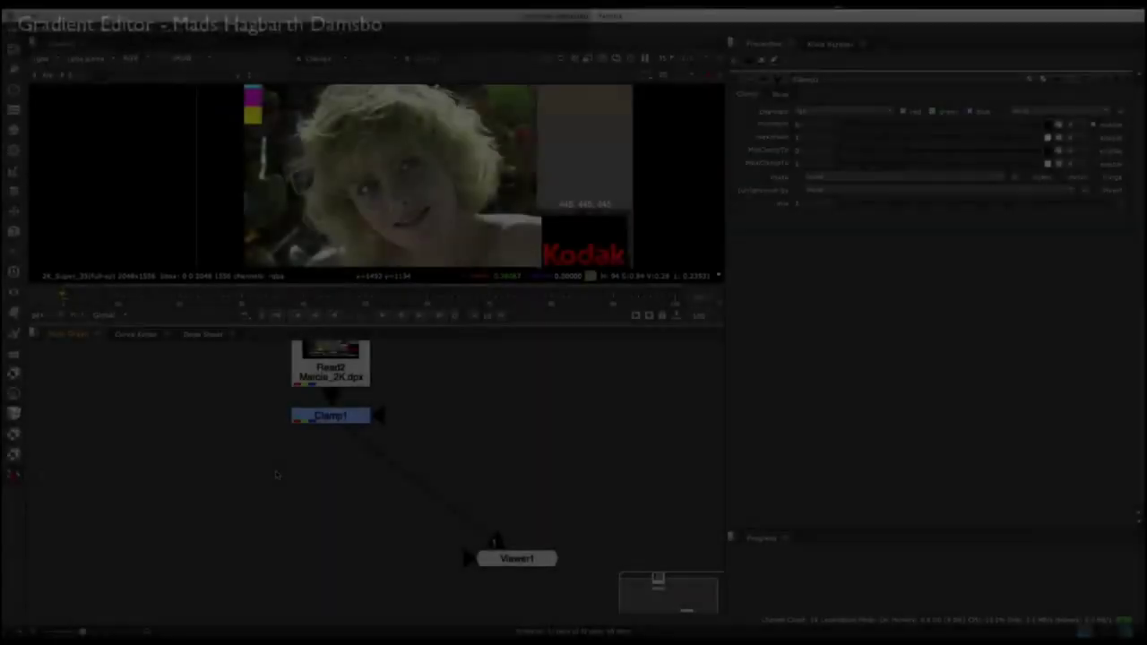
Add a GradientEditor from the toolkit's Draw category after Clamp1.
click(13, 475)
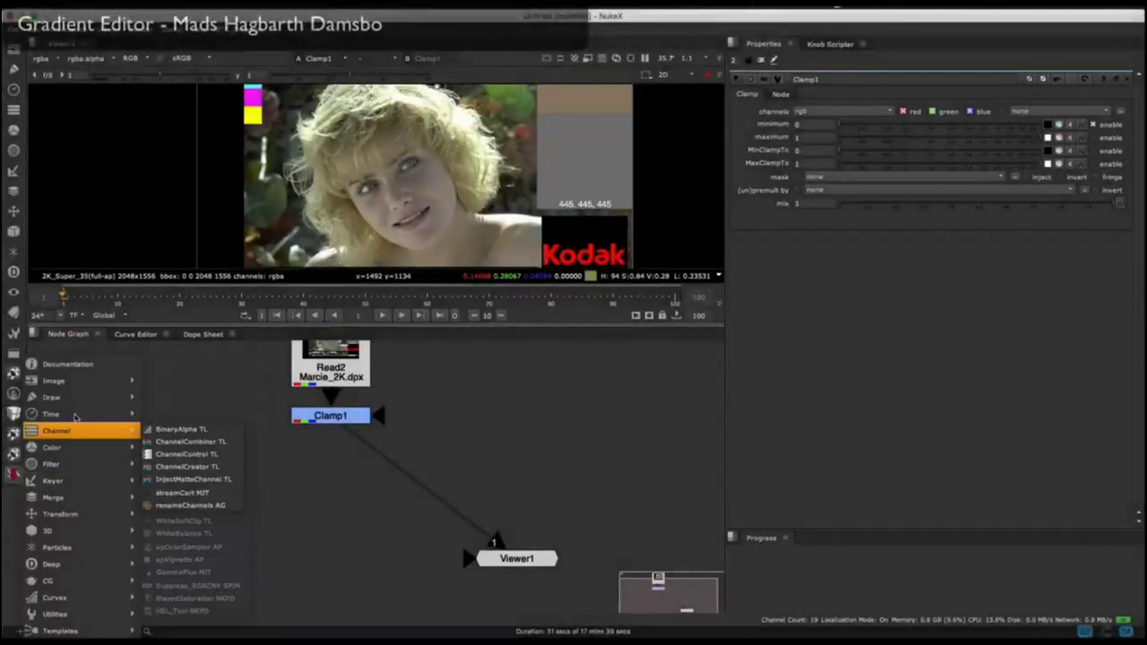
mouse_move(76, 397)
click(192, 400)
Reposition the dark, red-orange, yellow and pale blue colour stops so the warm tones fill more of the gradient.
drag(806, 203, 781, 204)
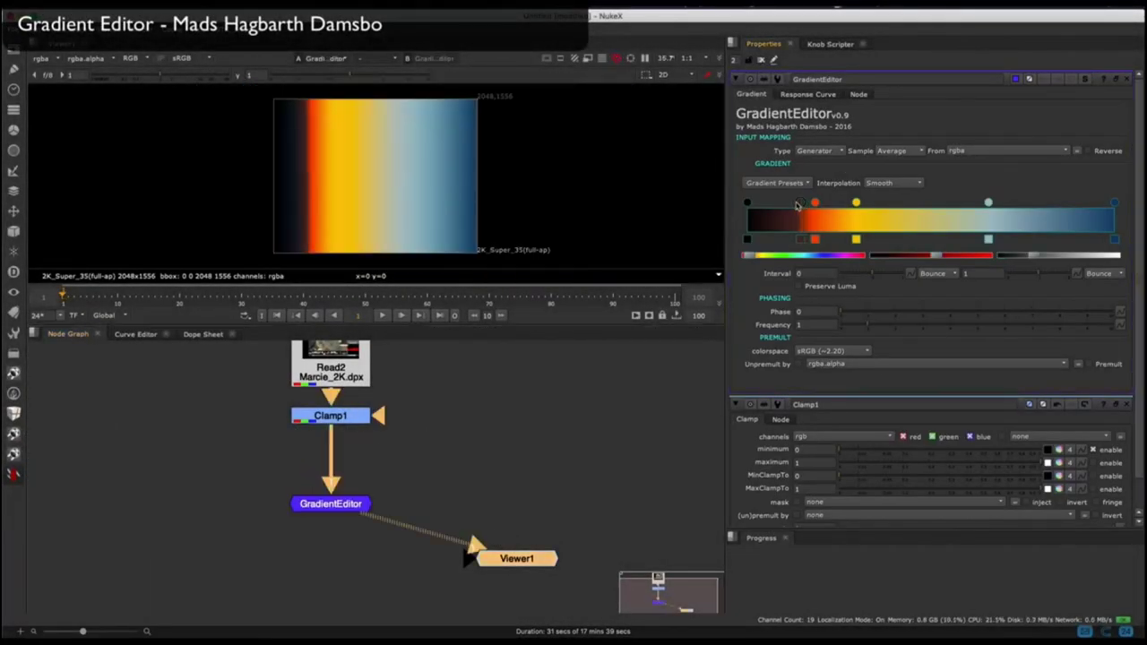
drag(815, 203, 827, 203)
drag(856, 202, 881, 204)
drag(988, 202, 1087, 204)
drag(881, 204, 982, 206)
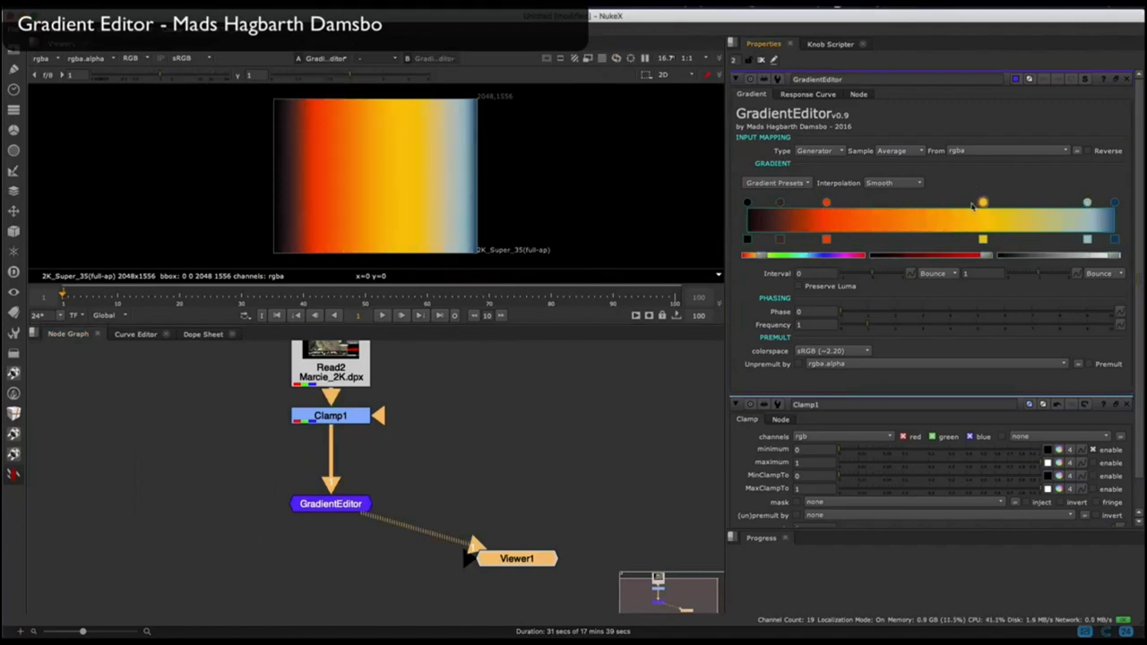
Place a green colour stop just beside the yellow one in the gradient.
right_click(1032, 242)
click(1019, 223)
click(543, 369)
drag(571, 242, 571, 203)
click(553, 468)
drag(1019, 203, 958, 205)
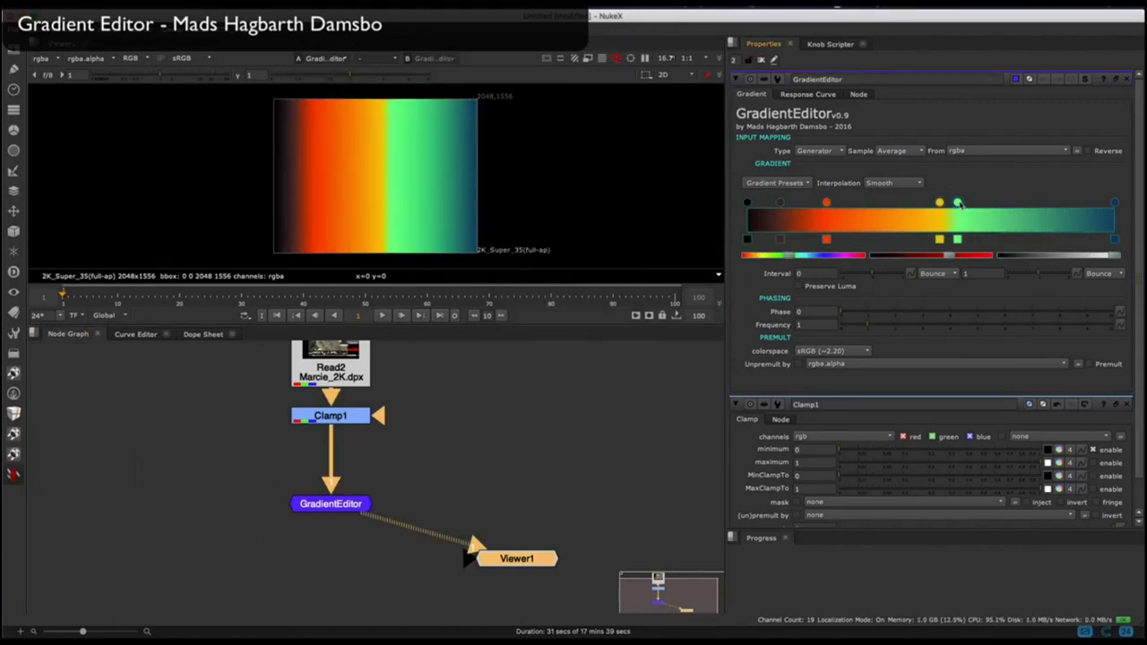
Recolour the green gradient stop to a muted blue by adjusting its hue, saturation and brightness.
mouse_move(793, 258)
mouse_down()
mouse_move(843, 261)
mouse_move(766, 262)
mouse_move(812, 259)
mouse_up()
drag(947, 258, 886, 261)
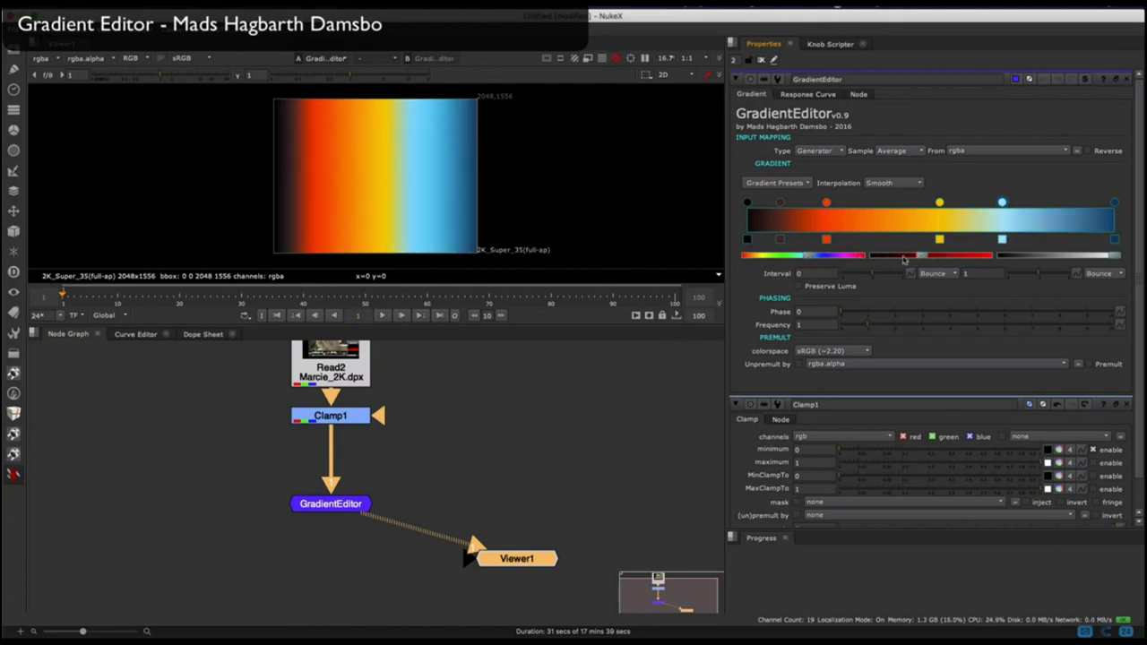
drag(1105, 258, 1071, 260)
drag(873, 276, 943, 317)
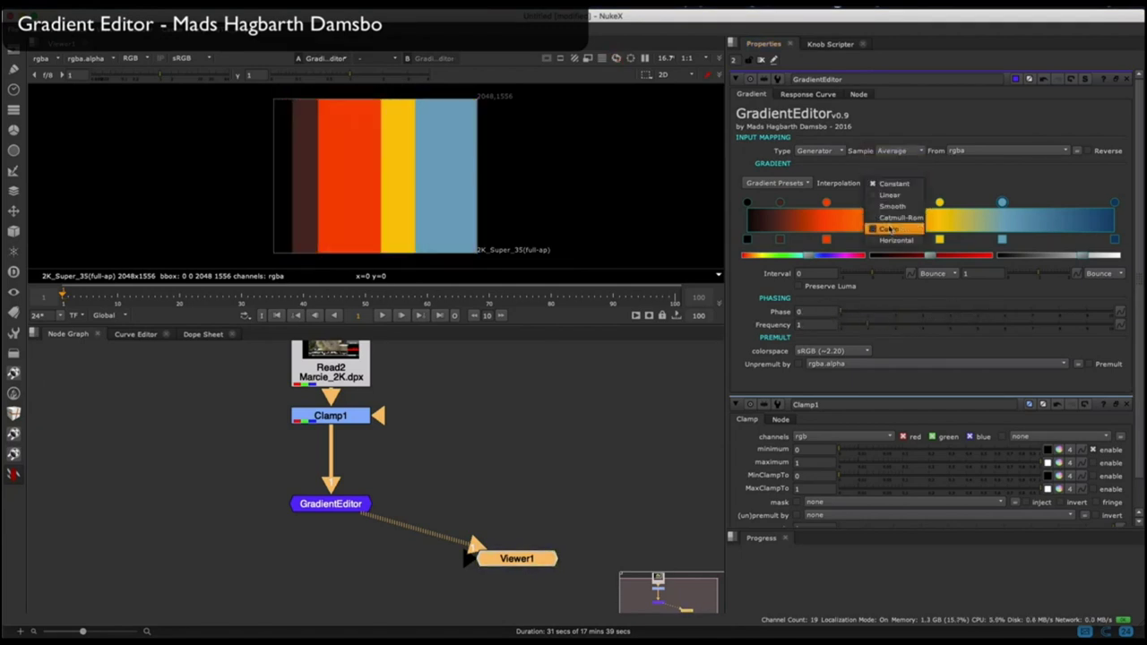
Try several gradient presets from categories such as Motion and Plasma in the GradientEditor.
click(776, 184)
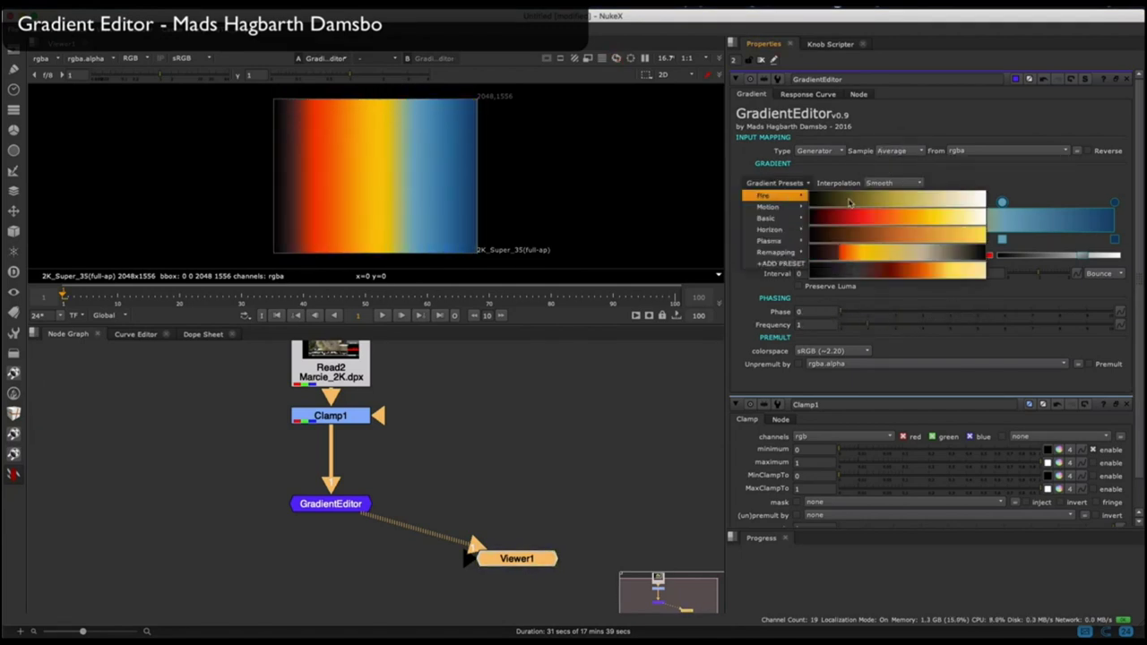
mouse_move(771, 207)
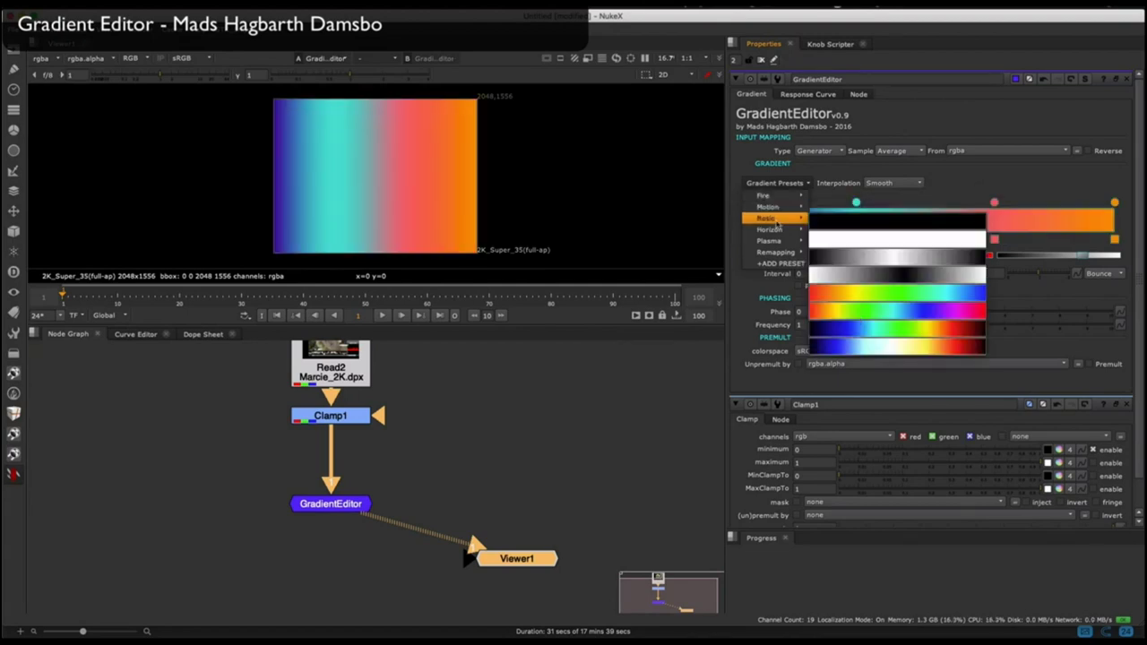
mouse_move(768, 241)
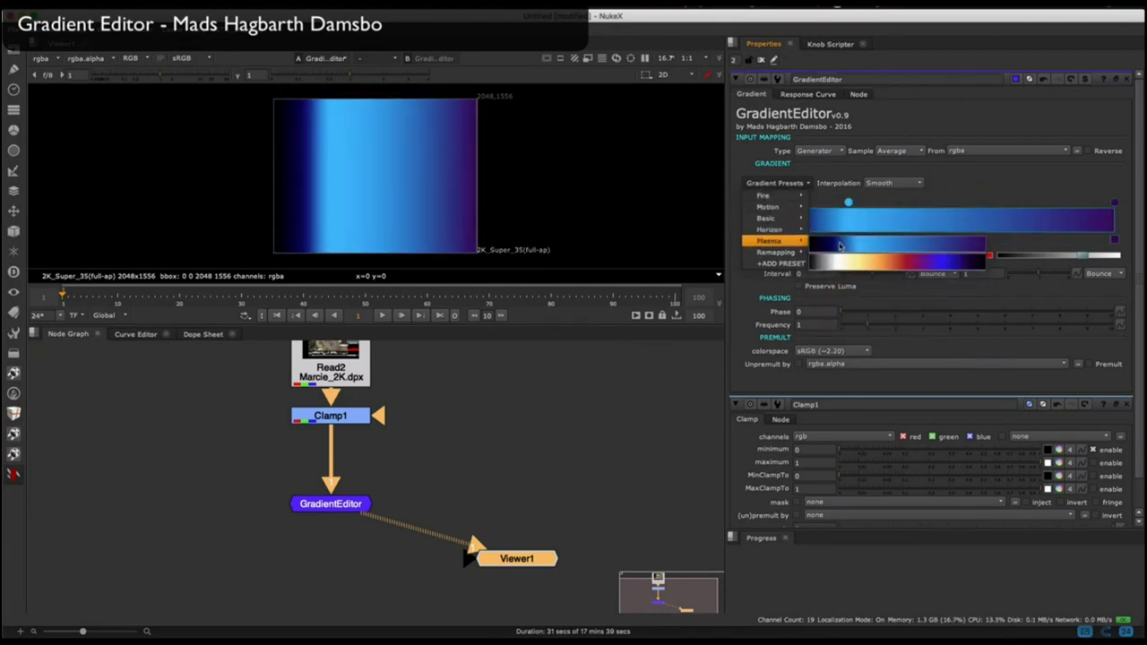
click(827, 271)
Set the GradientEditor's Type to Input and remap the portrait with a Horizon preset and a Plasma preset.
shift+click(325, 417)
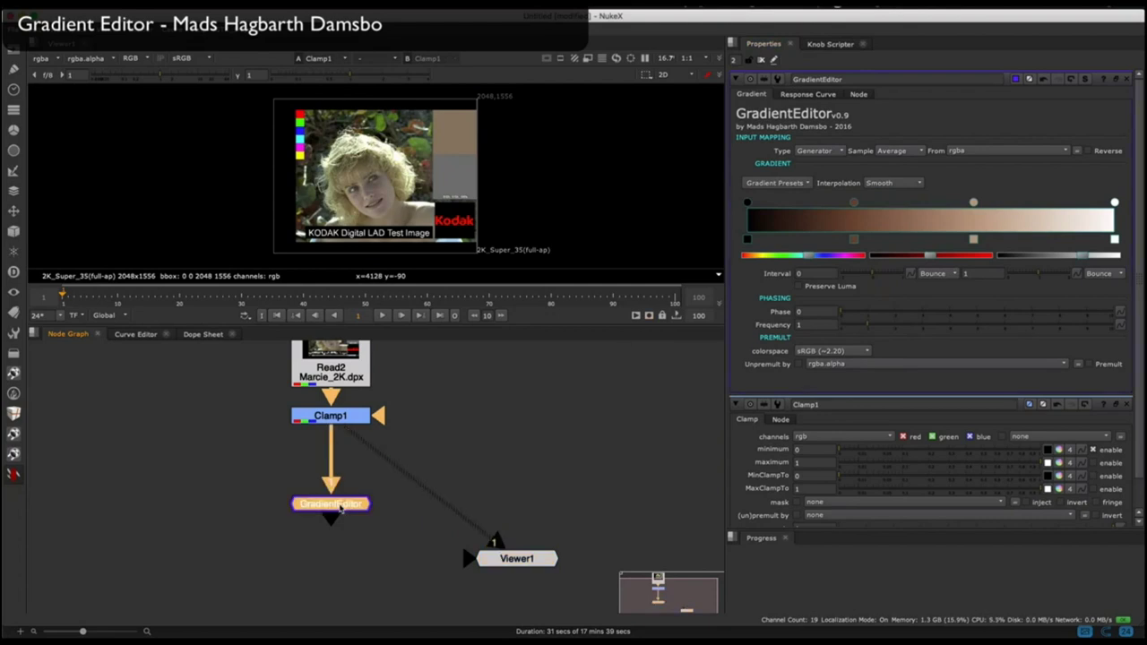
click(821, 142)
click(777, 183)
mouse_move(772, 231)
click(896, 237)
scroll(358, 170, up, 5)
click(777, 183)
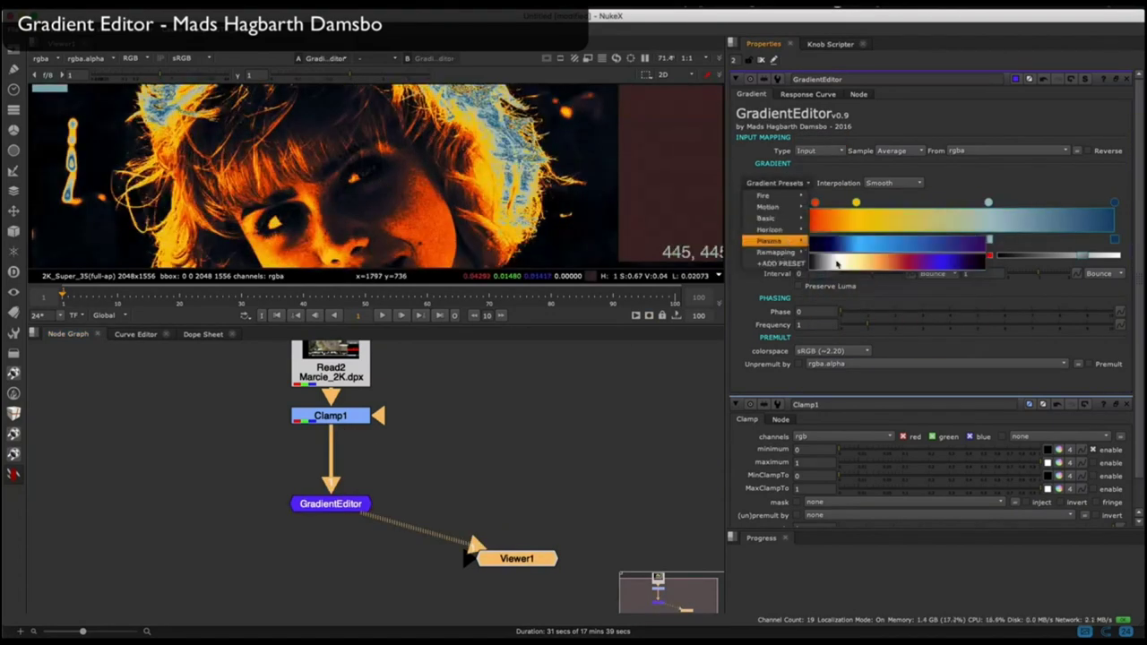
click(896, 267)
scroll(466, 144, down, 3)
Apply the blue-to-red rainbow preset to the portrait and change the GradientEditor's Sample mode.
click(774, 183)
click(884, 312)
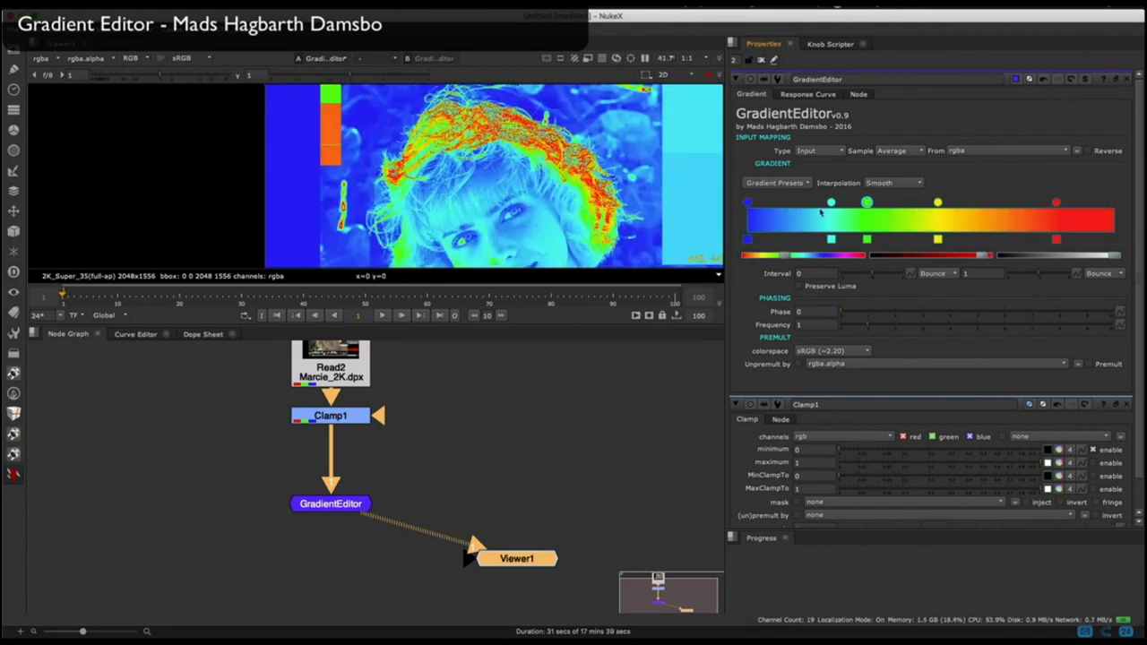
click(891, 151)
click(897, 112)
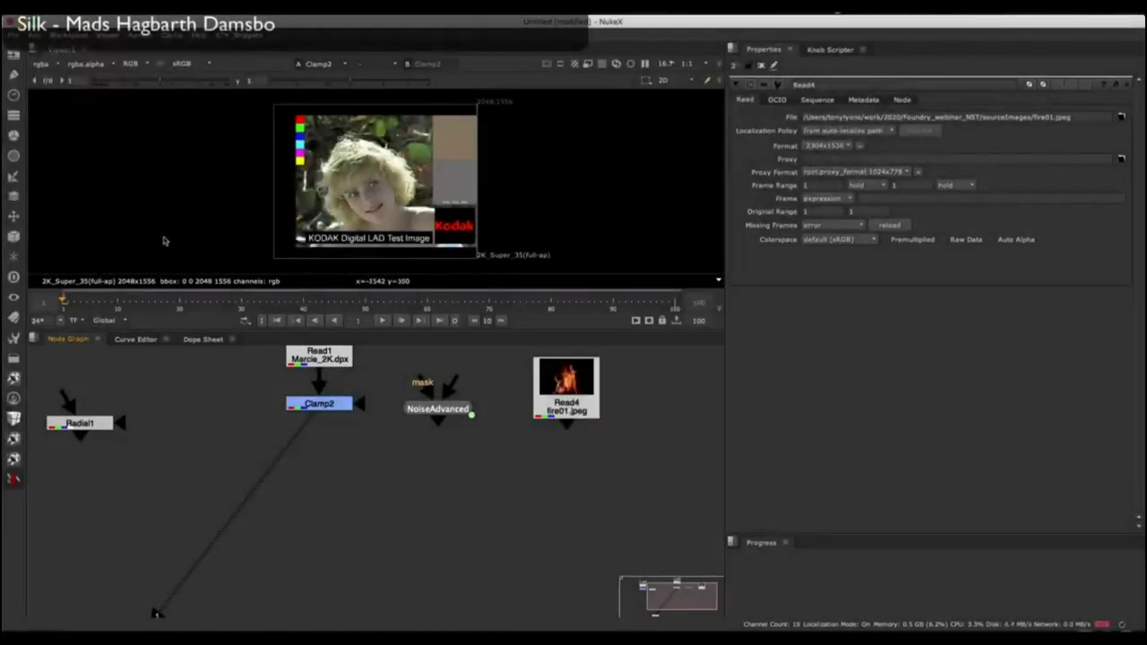
Add a Silk node and paint several freehand brush strokes in the RotoPaint node feeding it.
right_click(26, 388)
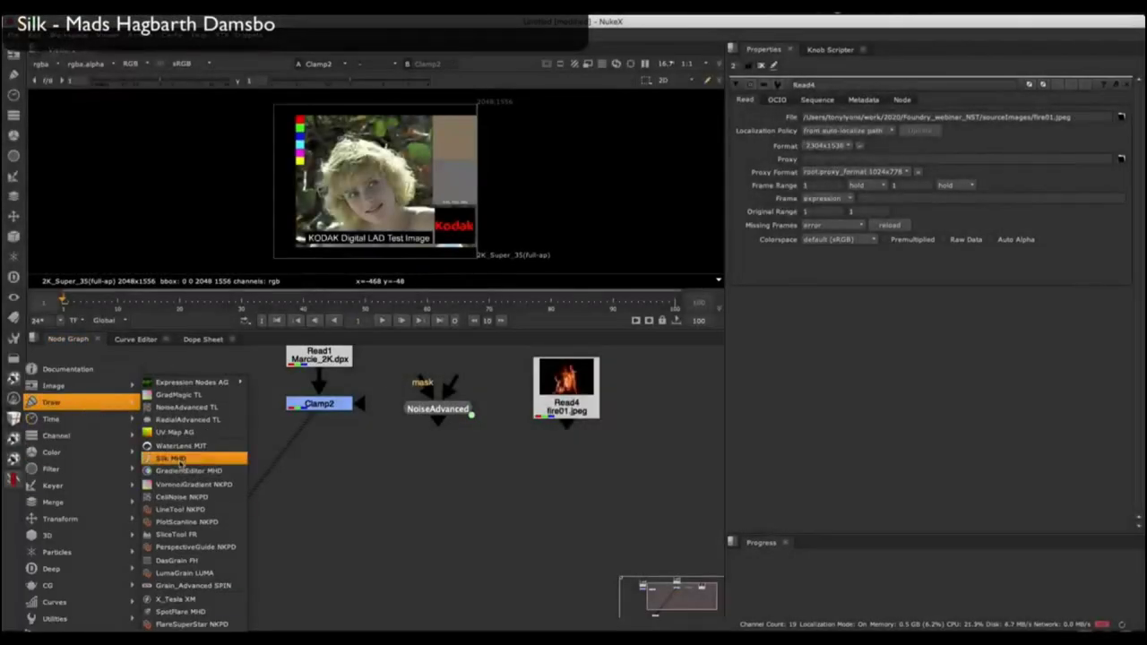
click(179, 538)
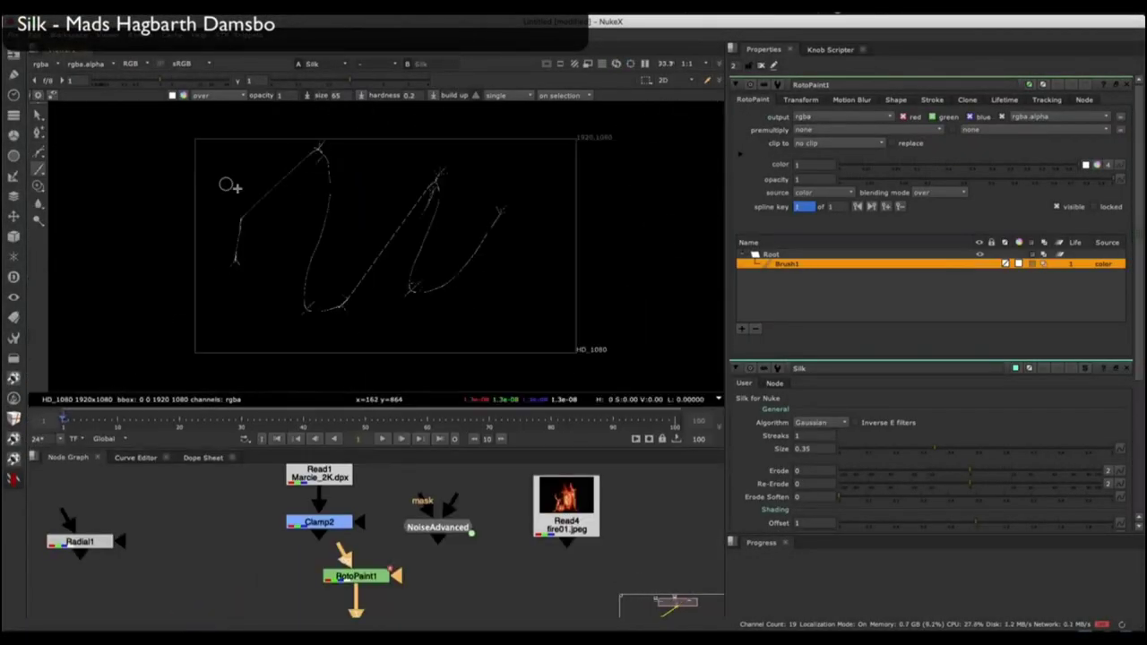
drag(228, 174, 498, 212)
drag(375, 190, 314, 258)
drag(230, 297, 375, 190)
click(310, 170)
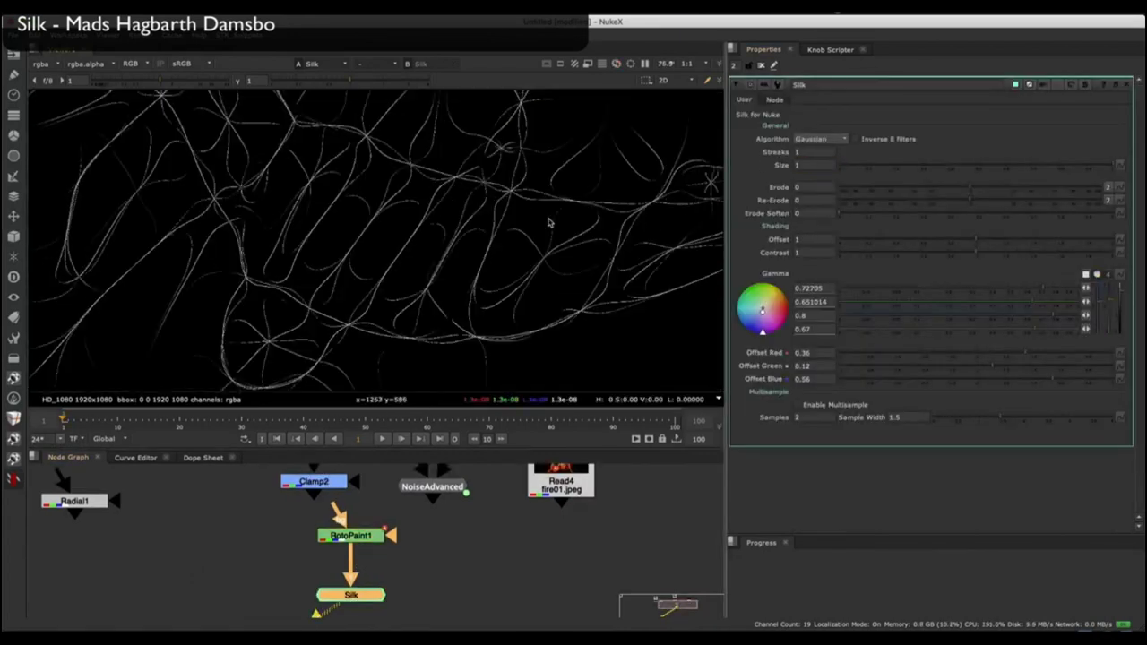
Set Silk's Size to 0.5 and try different Erode and Re-Erode values.
double_click(816, 162)
text(0.5)
key(Return)
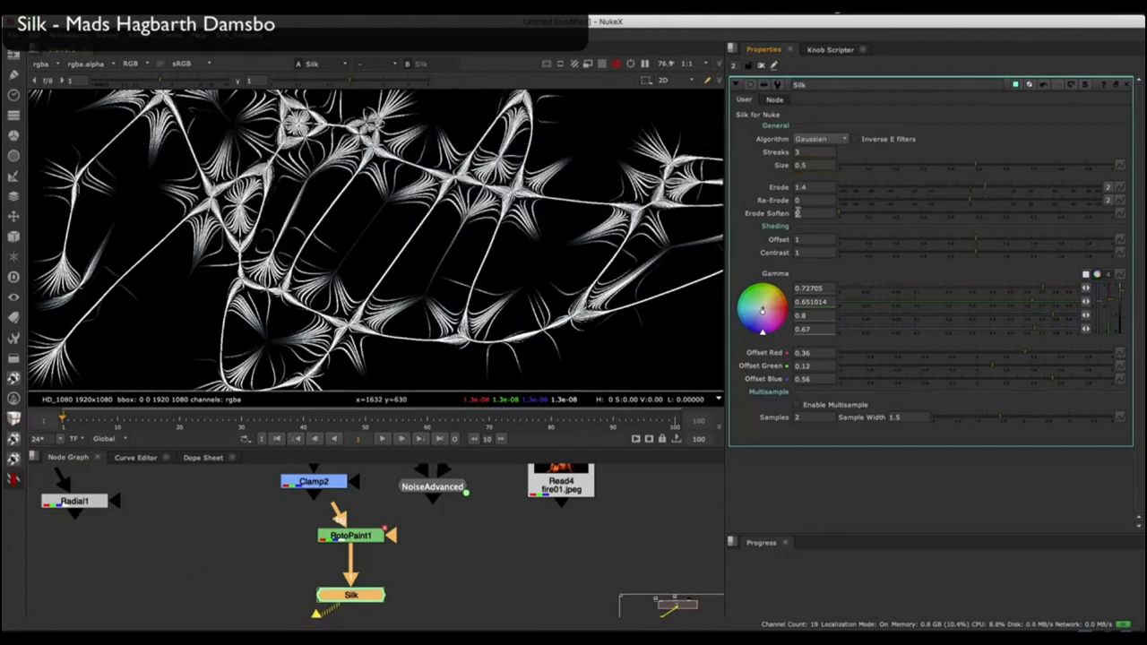
click(987, 187)
click(989, 199)
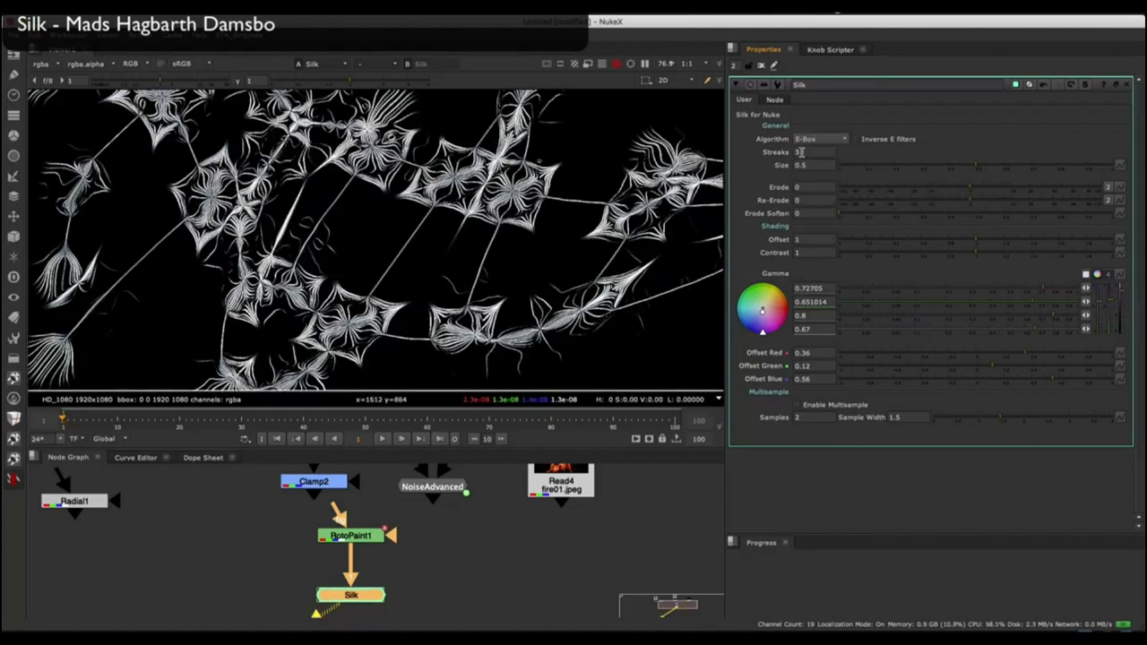
Try Silk's E-Quadratic and E-Dir algorithms with Inverse E filters enabled.
click(829, 140)
click(815, 154)
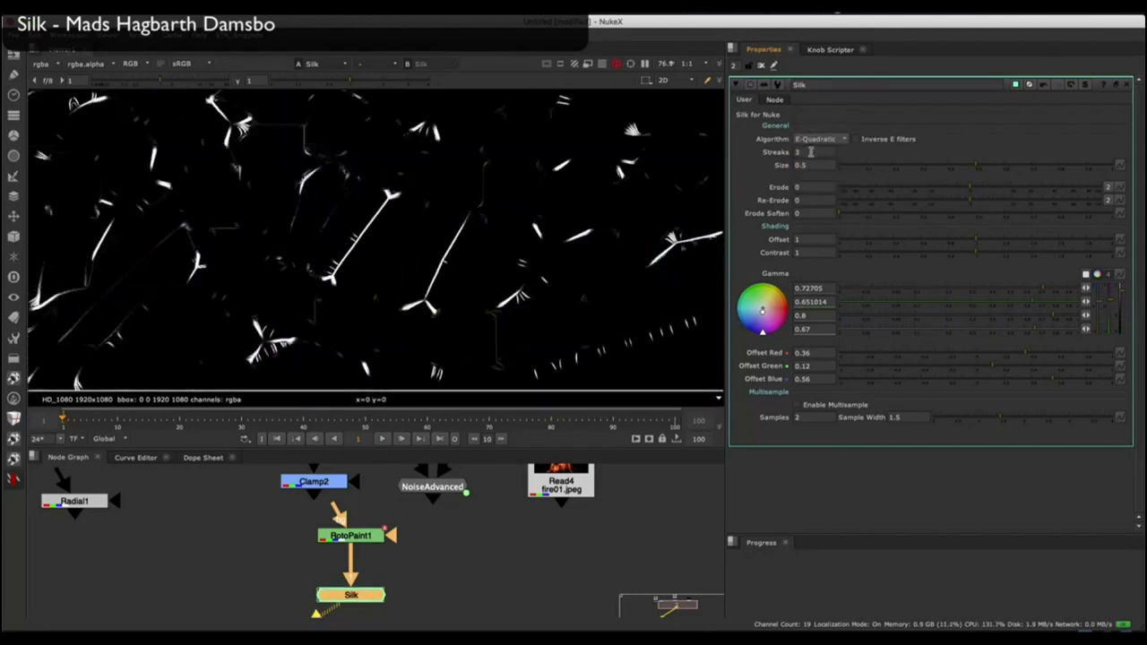
click(854, 139)
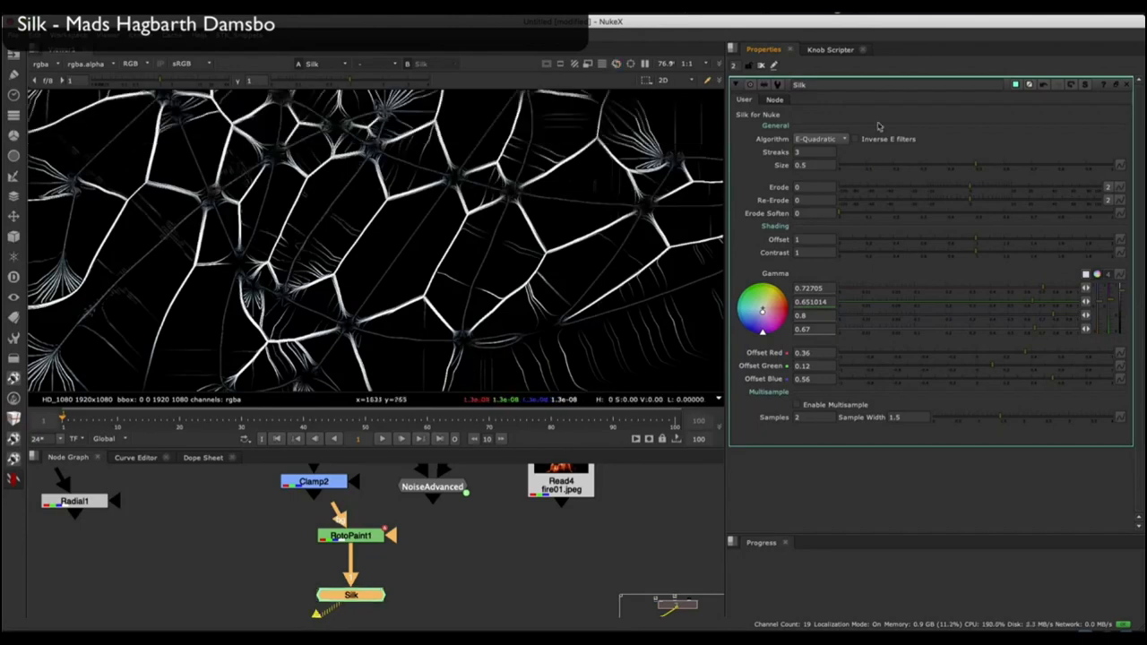
click(829, 139)
click(826, 154)
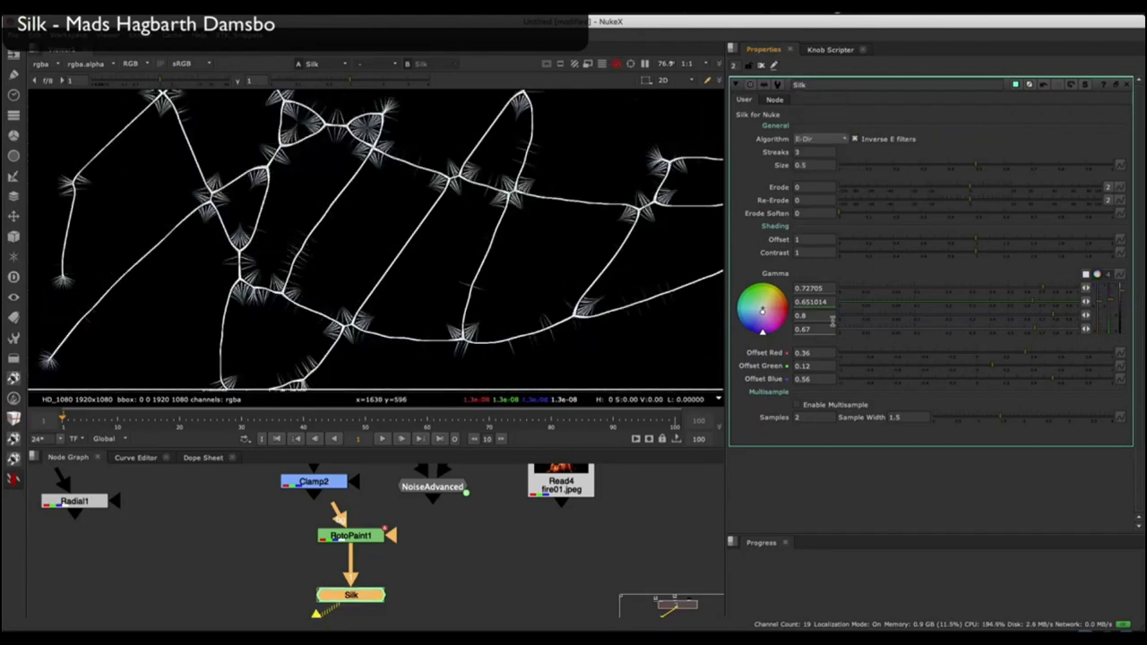
Tint Silk's gamma teal and set Offset Green to 0.18 and Offset Red to 0.06.
click(1097, 274)
drag(946, 502, 983, 487)
click(857, 124)
drag(885, 311, 1000, 311)
mouse_move(1000, 298)
mouse_down()
mouse_move(906, 302)
mouse_move(984, 297)
mouse_up()
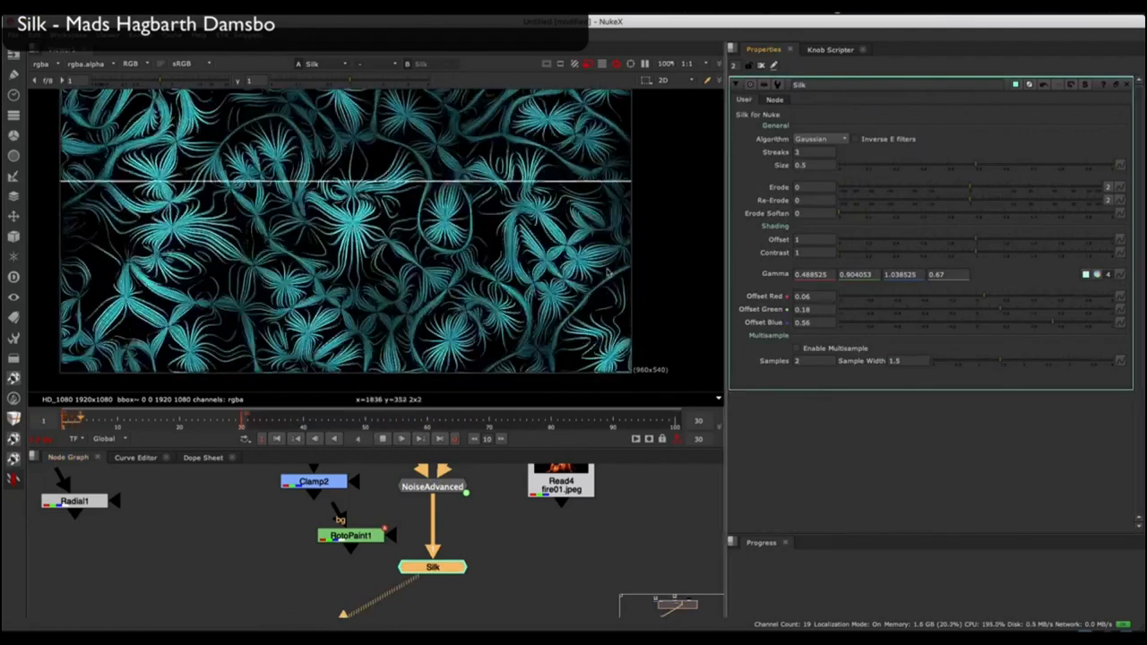
click(284, 543)
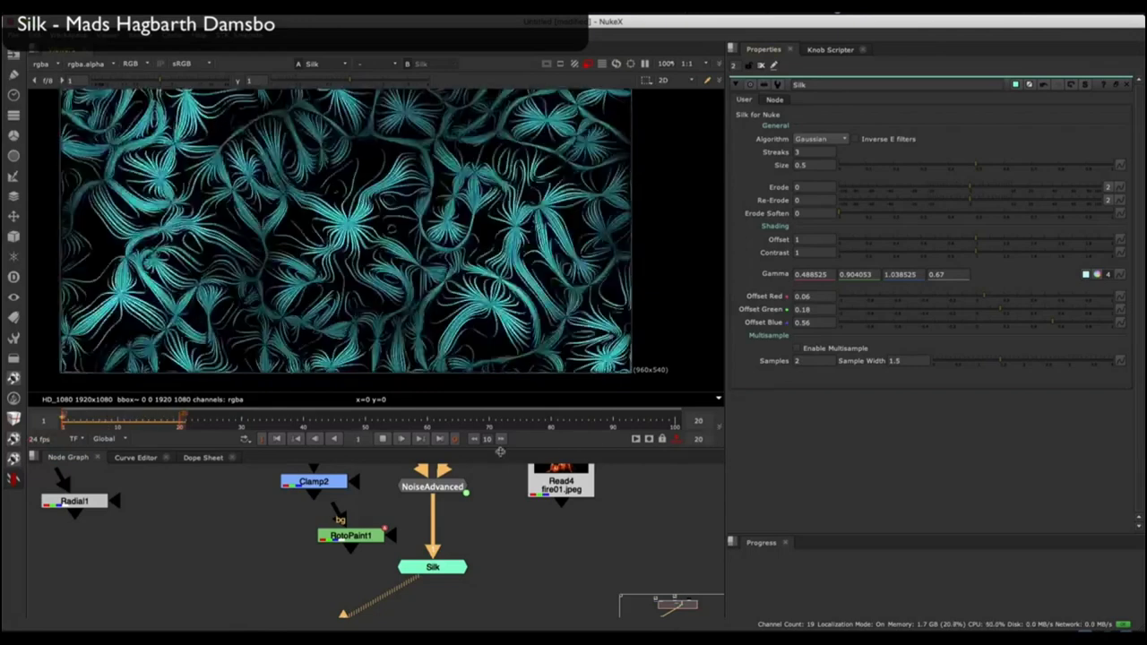
Stop the playback and try Silk's E-Triangle and E-Gaussian algorithms on the fire image.
click(381, 439)
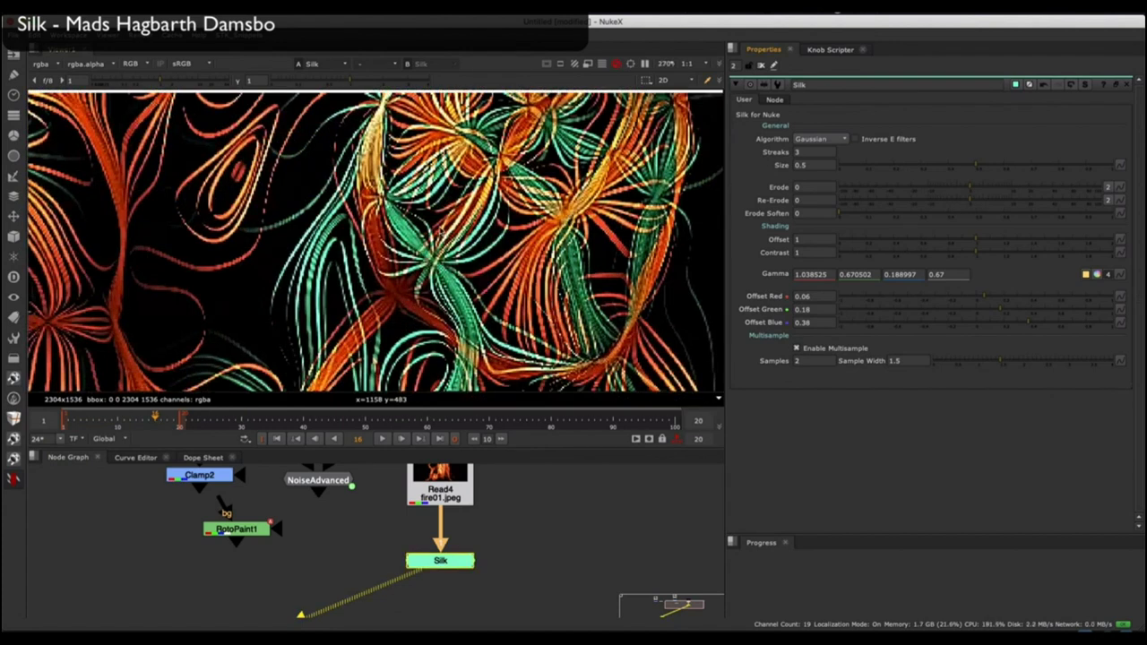
click(820, 139)
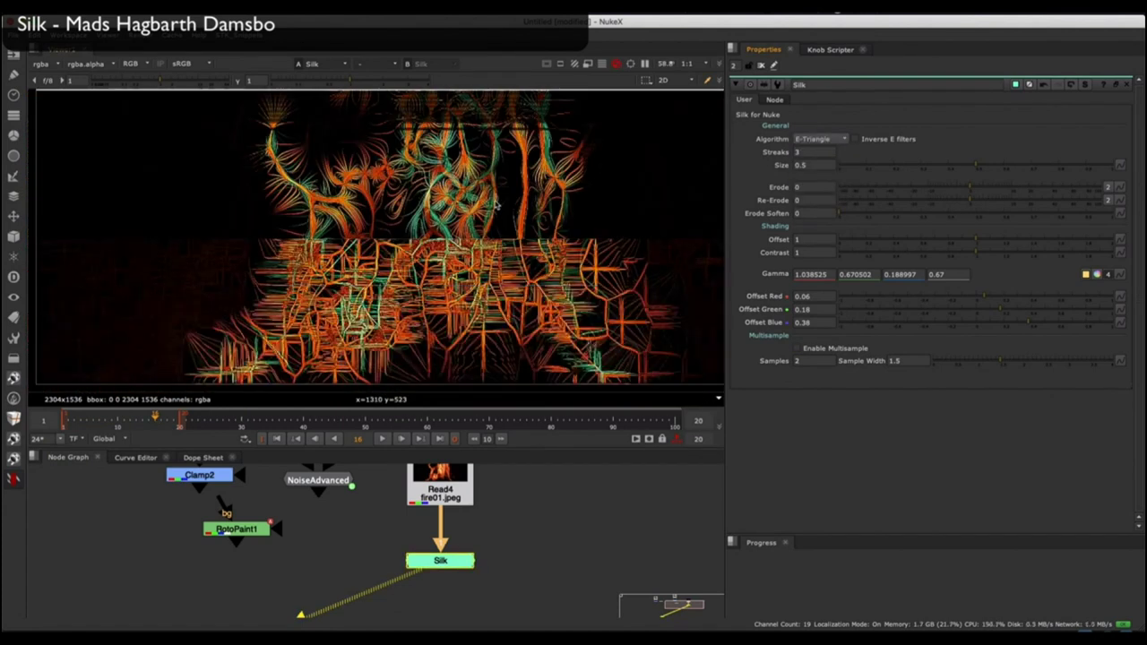
click(820, 139)
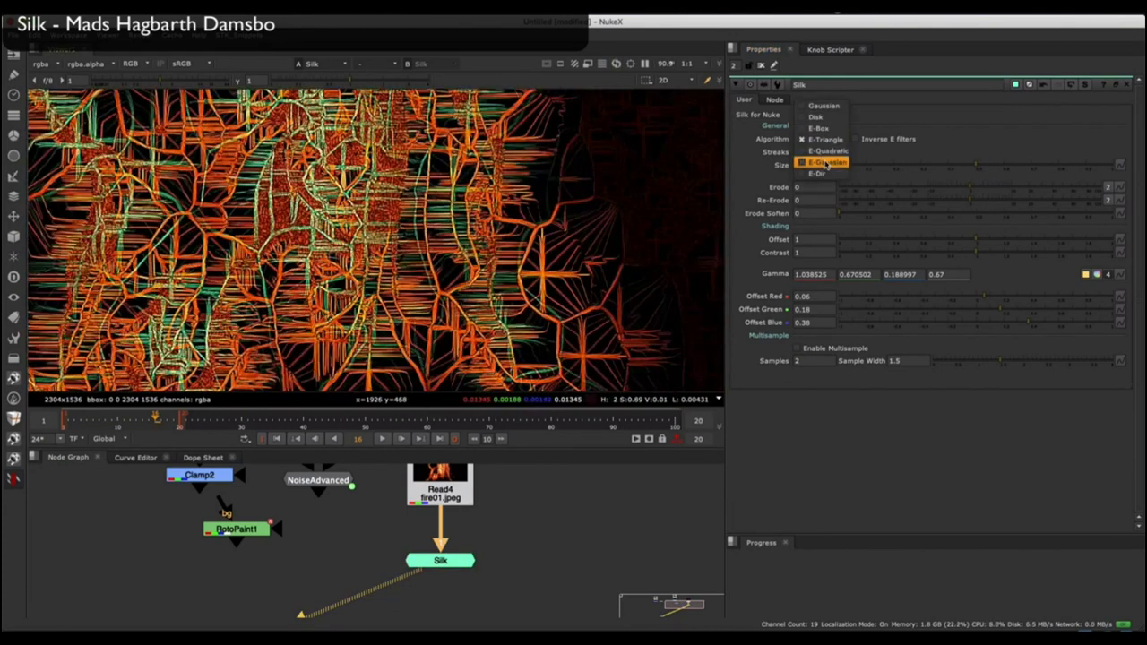
click(826, 161)
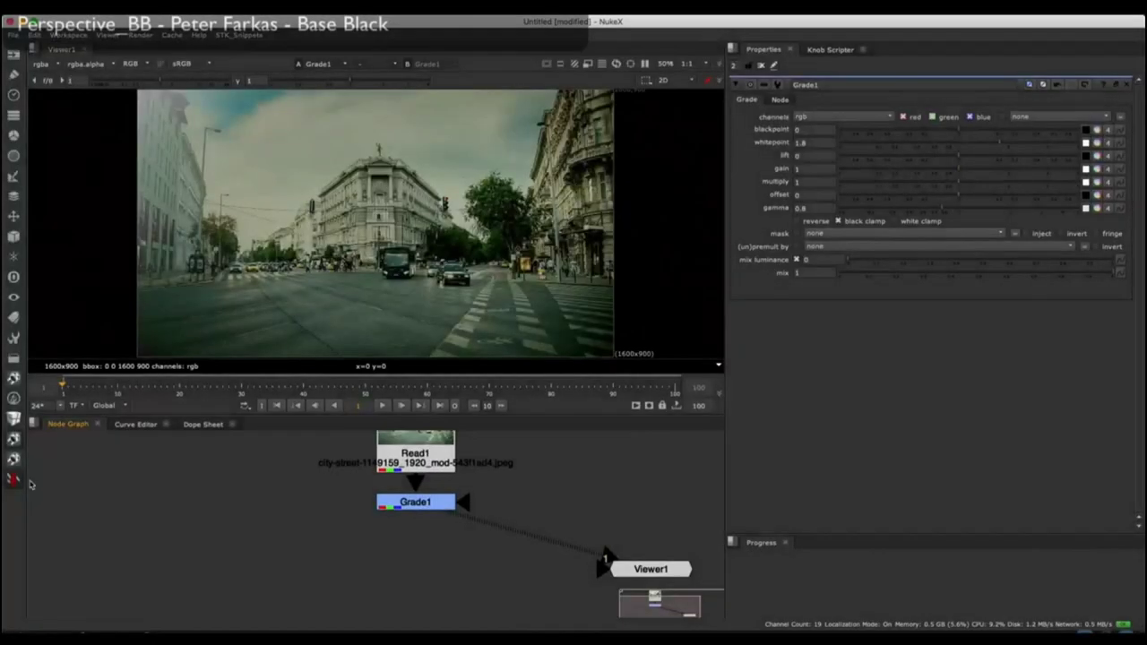
Add a PerspectiveGuide_BB node after Grade1 and place its origin at x 330, y 322, on the street's vanishing point.
right_click(36, 502)
click(252, 544)
drag(305, 516, 415, 562)
drag(237, 261, 235, 261)
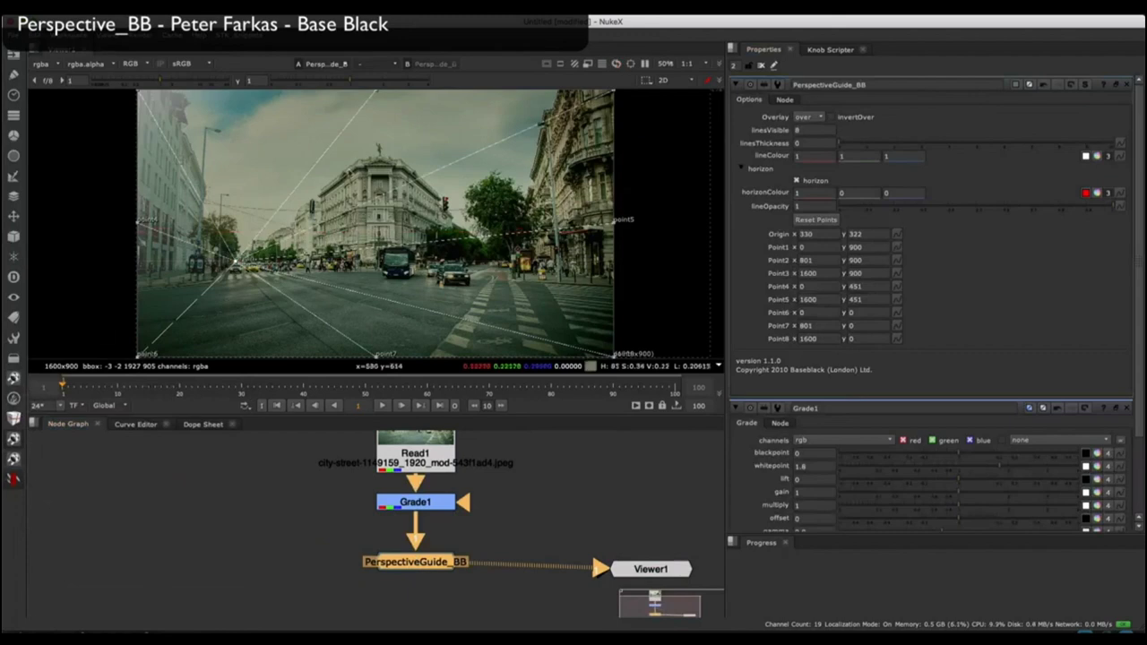
Move the guide's points 2, 3, 5, 7 and 8 so its lines follow the perspective of the street and buildings.
middle_drag(333, 162, 332, 199)
drag(374, 127, 409, 173)
middle_drag(616, 297, 629, 260)
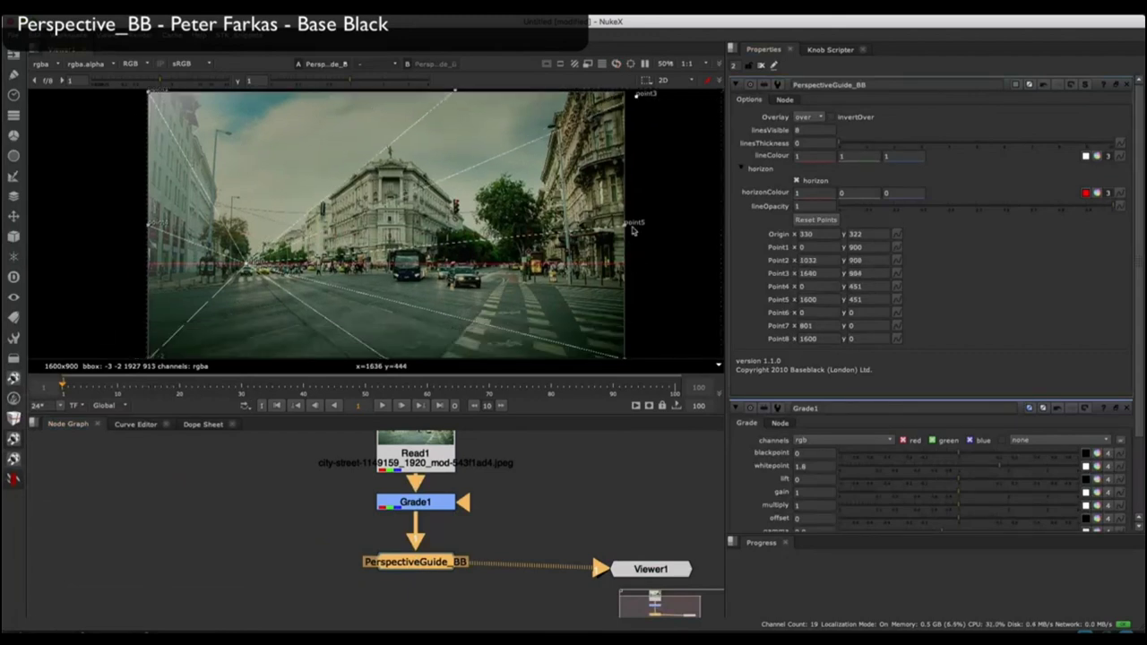
drag(631, 314, 636, 213)
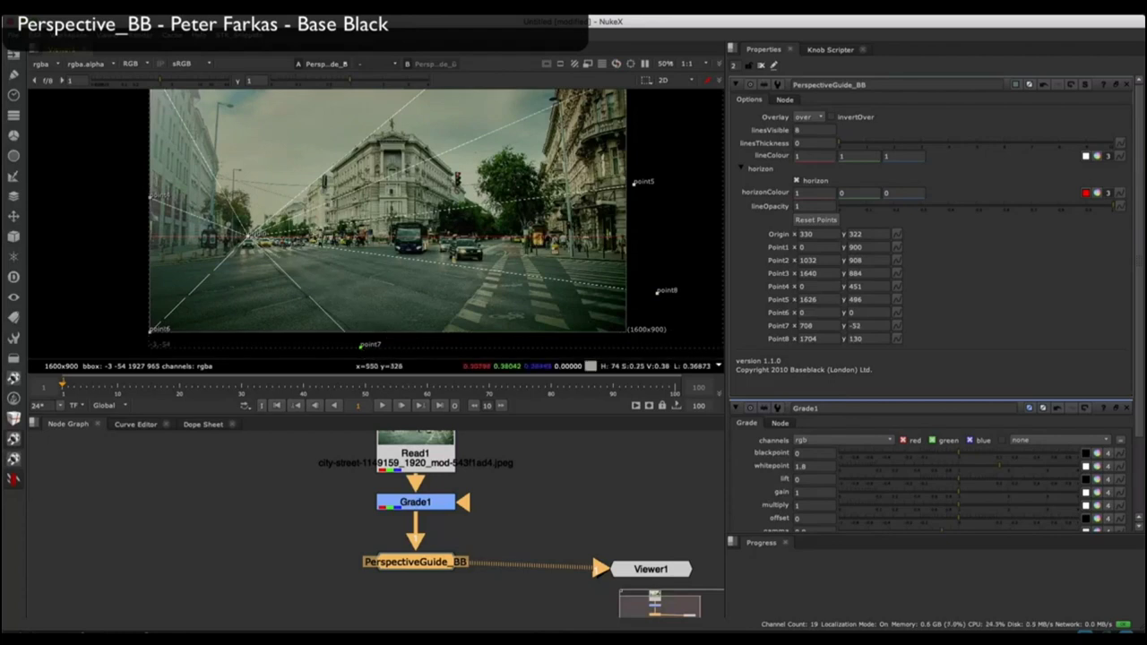
Duplicate the perspective guide, close the first guide's settings, and move the copy's origin to about x 1266, y 324.
key(ctrl+v)
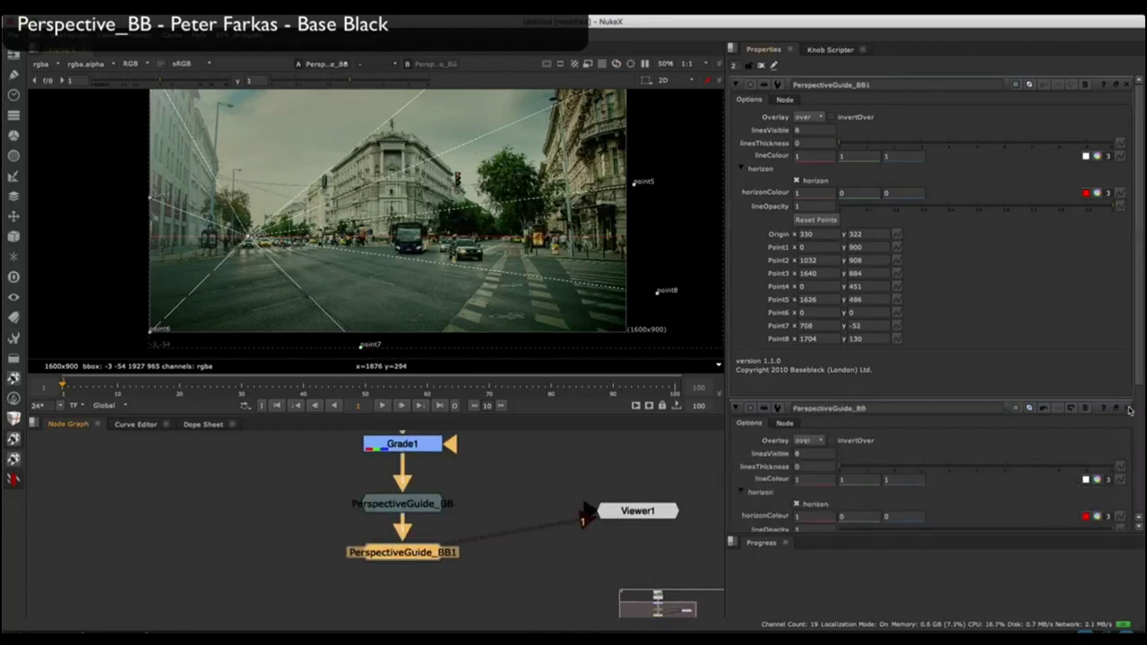
click(1129, 408)
drag(498, 236, 526, 236)
scroll(531, 237, up, 10)
drag(394, 199, 383, 201)
Reposition the duplicate guide's point2 to about 526, 942 and point7 to 1078, -90.
scroll(443, 191, down, 2)
scroll(285, 124, down, 8)
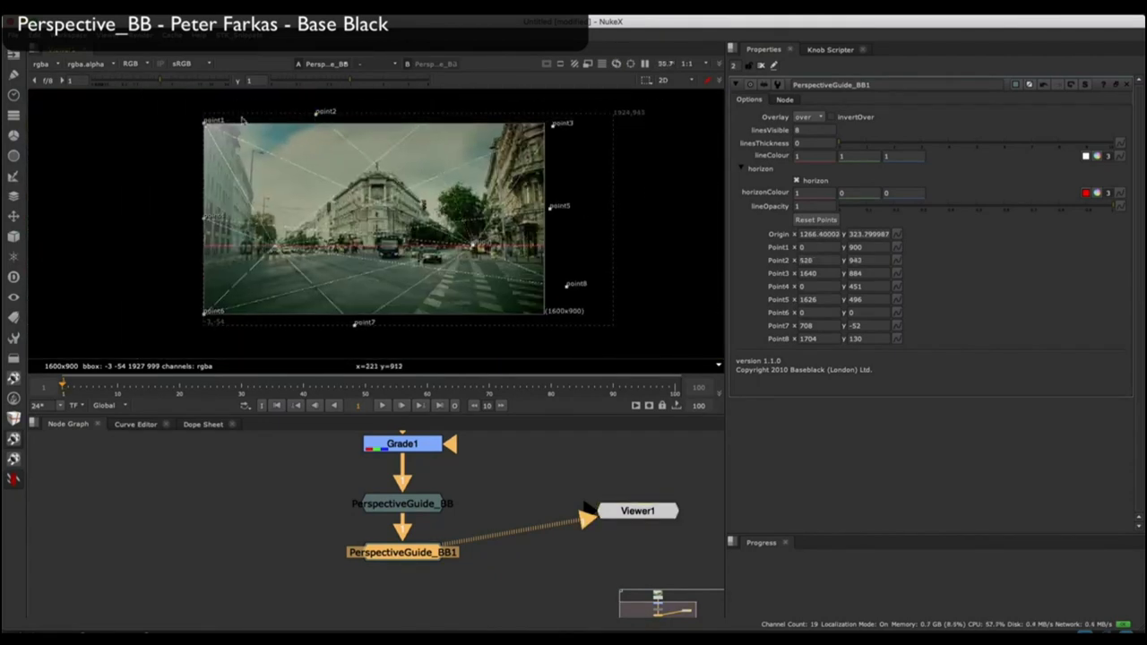
scroll(560, 267, up, 2)
scroll(390, 350, down, 2)
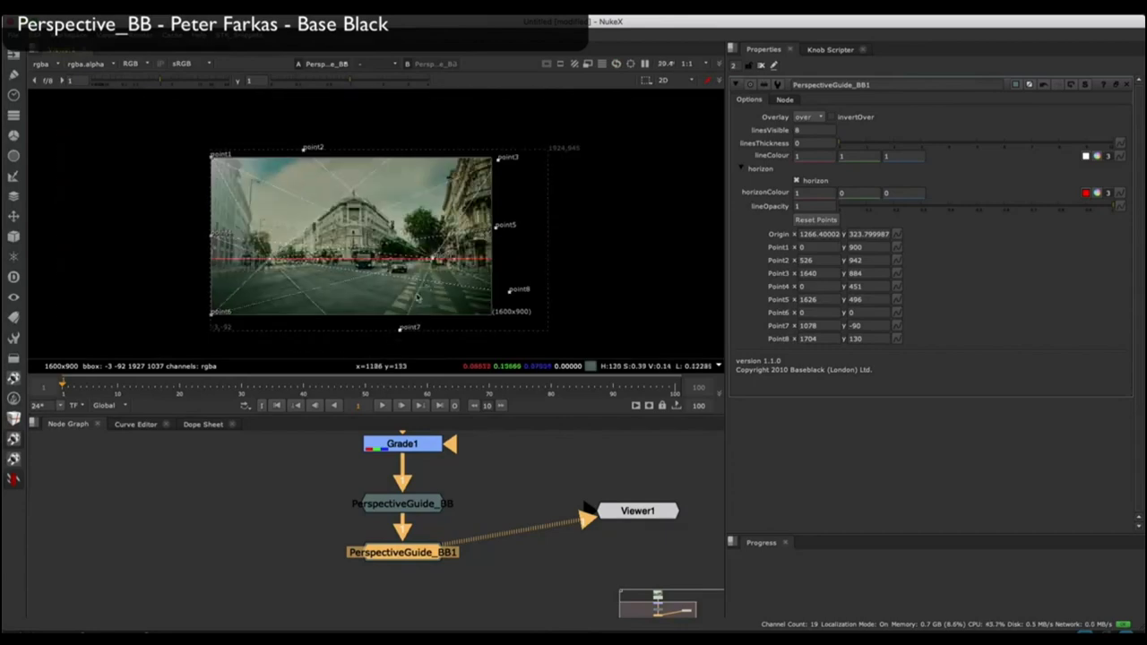
scroll(359, 233, up, 3)
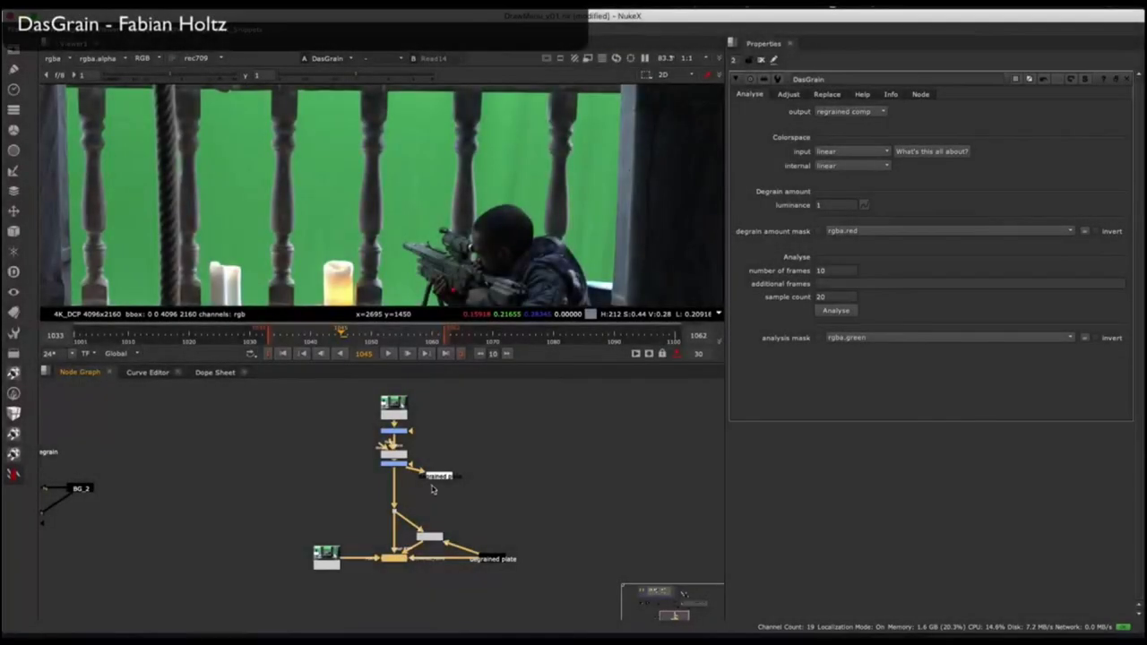
Check the plate, comp and degrained plate inputs of DasGrain and run its grain analysis.
scroll(417, 593, up, 4)
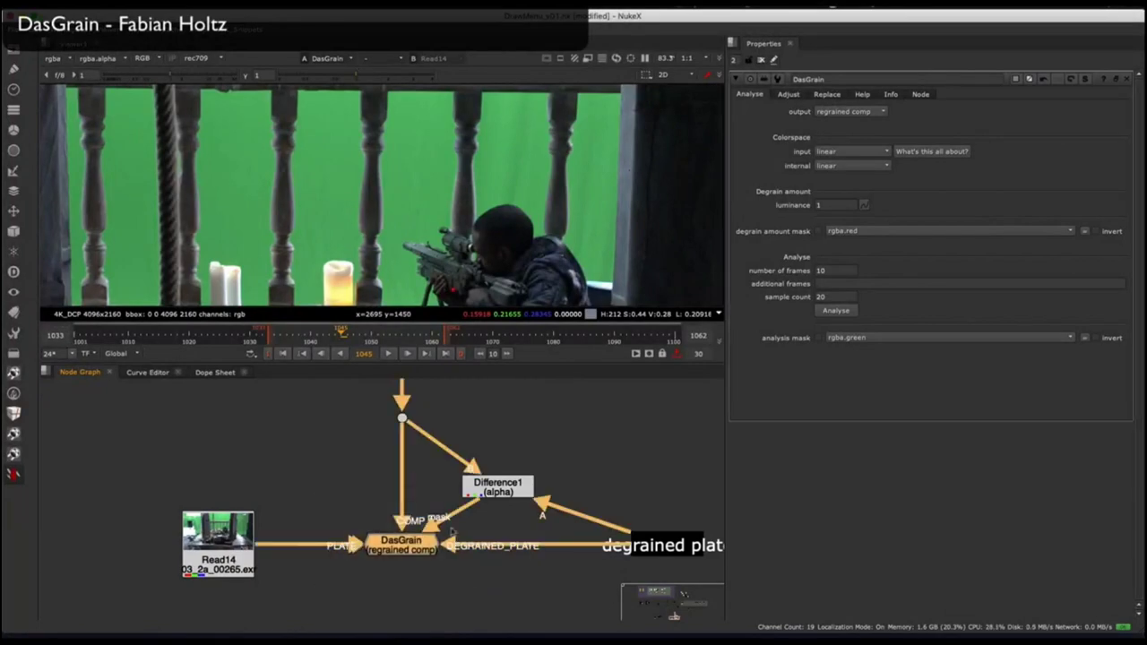
scroll(281, 425, down, 3)
scroll(286, 453, up, 2)
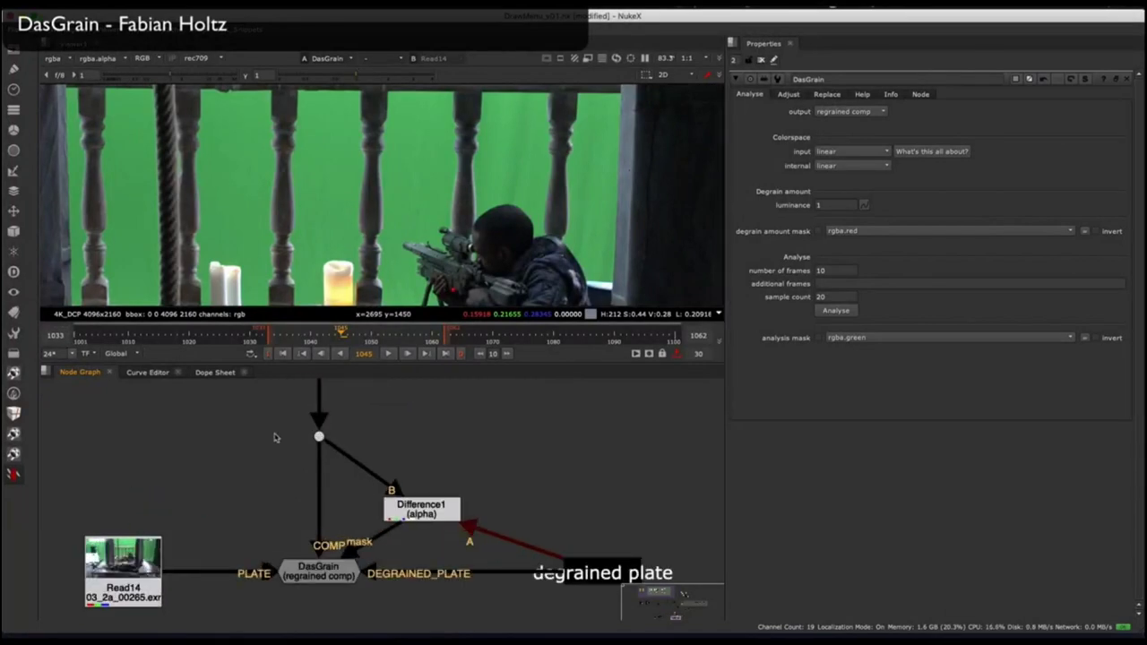
scroll(272, 483, down, 2)
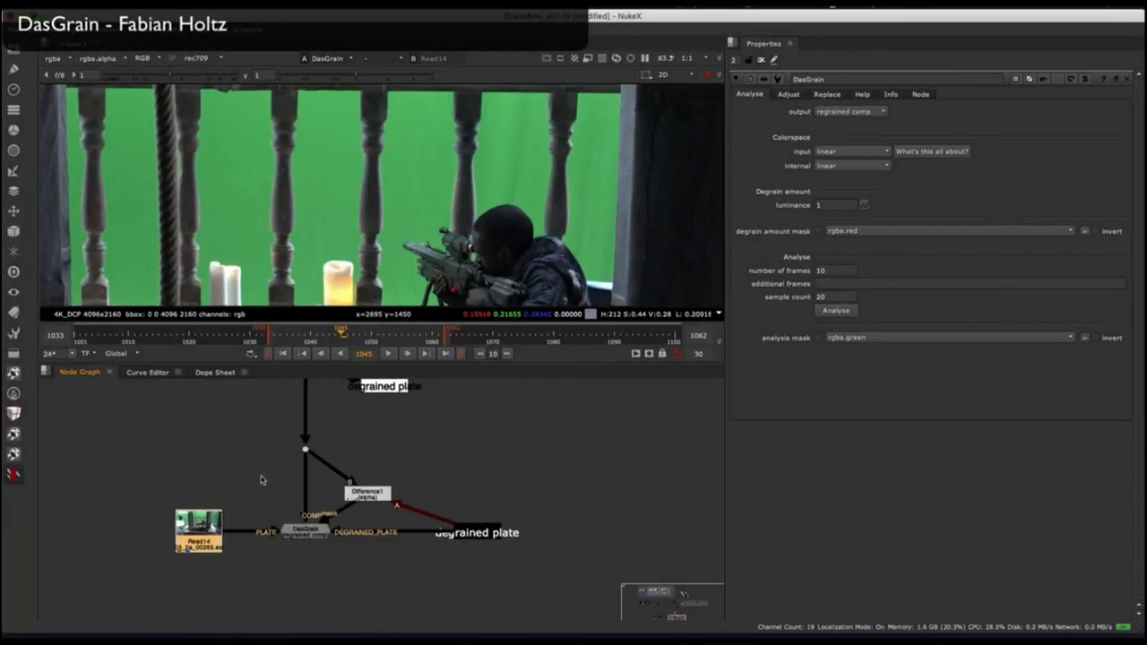
scroll(254, 499, up, 2)
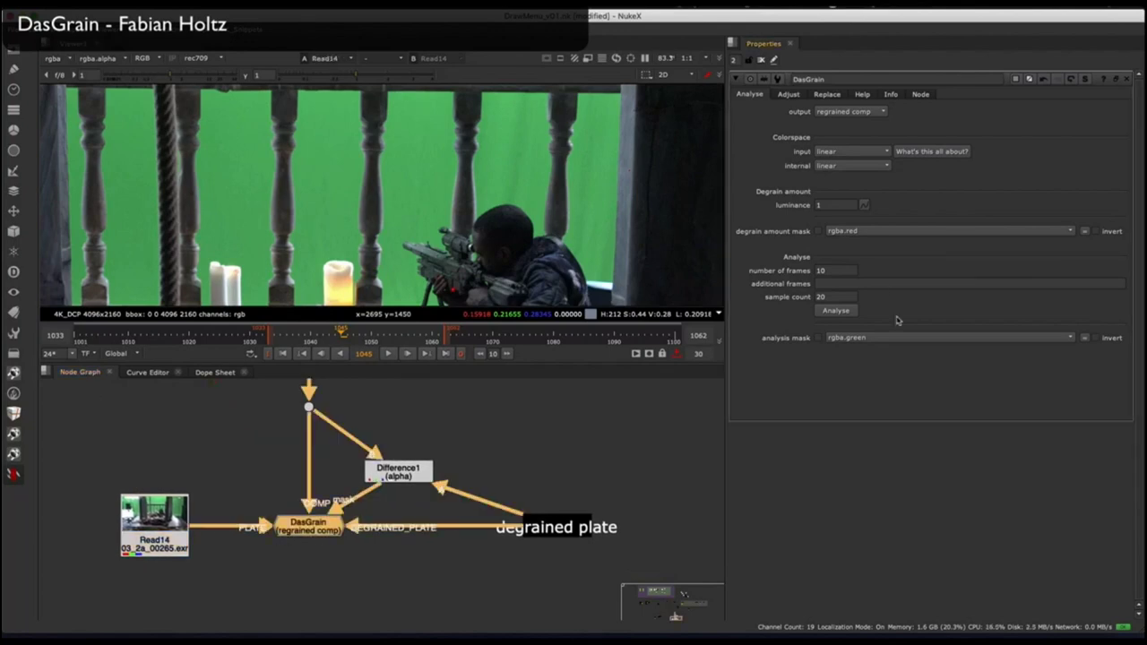
click(836, 310)
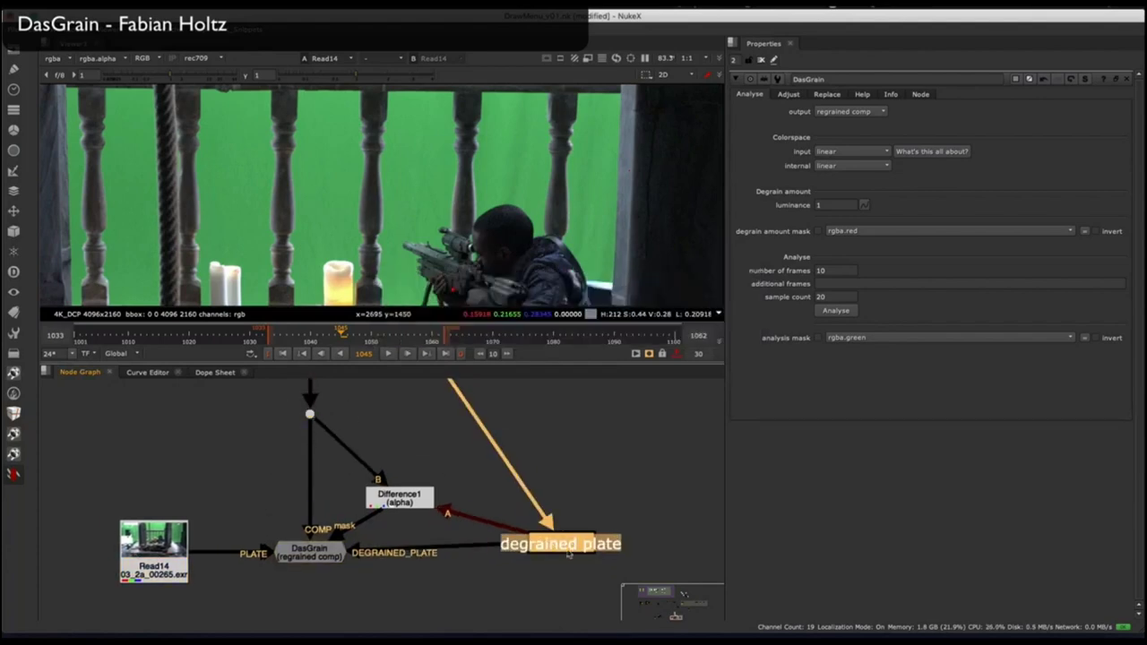
Open Difference1's settings, then view the comp at the dot that feeds it.
double_click(399, 498)
key(1)
click(310, 414)
key(1)
middle_drag(372, 426, 419, 423)
scroll(347, 429, up, 1)
Insert a RotoPaint node below the dot and brush green over the crouching figure and the balusters around it.
click(347, 430)
scroll(347, 429, down, 3)
click(350, 418)
scroll(377, 439, up, 2)
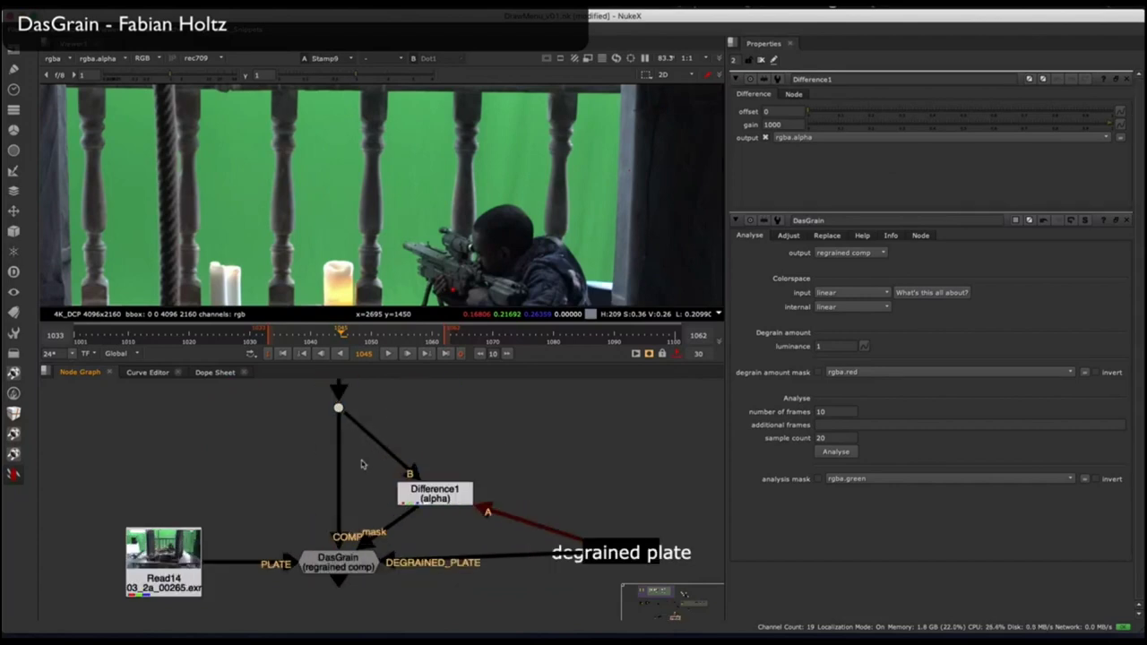
key(p)
drag(439, 246, 489, 220)
drag(484, 229, 515, 242)
key(1)
middle_drag(502, 215, 432, 205)
shift+drag(439, 224, 466, 224)
mouse_move(470, 233)
mouse_down()
mouse_move(412, 256)
mouse_move(520, 276)
mouse_up()
drag(394, 287, 432, 220)
drag(403, 184, 399, 117)
drag(502, 184, 500, 116)
drag(502, 125, 442, 146)
View Difference1's alpha and reroute its B input to come from the RotoPaint node.
middle_drag(430, 501, 451, 460)
click(453, 455)
key(1)
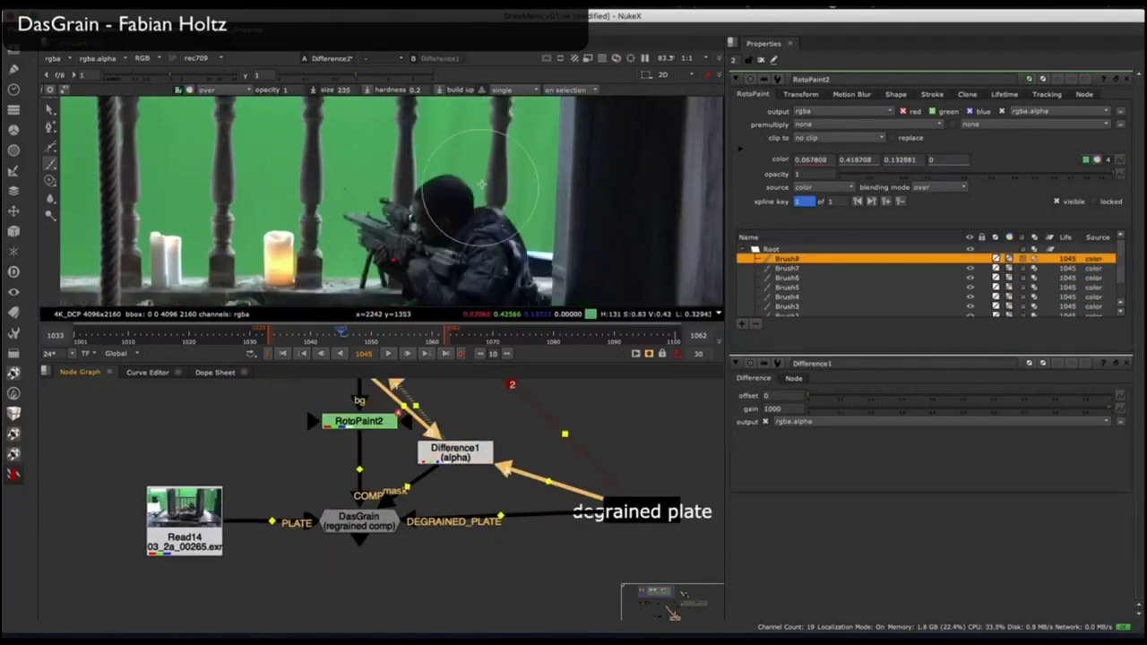
key(a)
drag(372, 414, 372, 452)
middle_drag(510, 195, 467, 181)
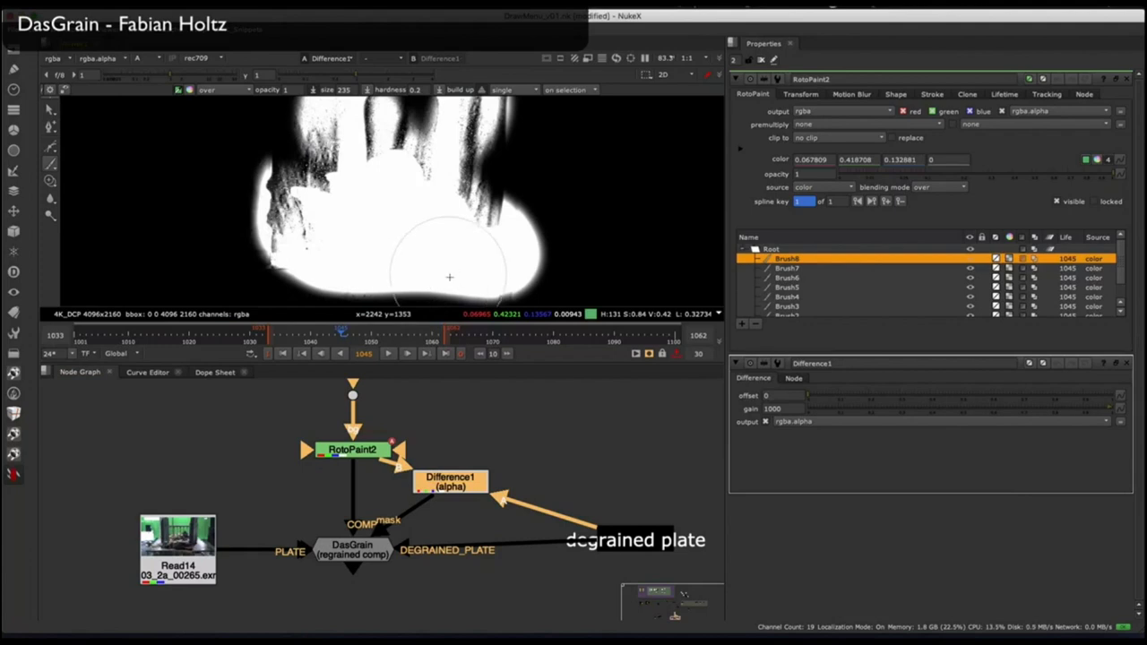
View the DasGrain output and inspect the regrained painted area up close.
key(2)
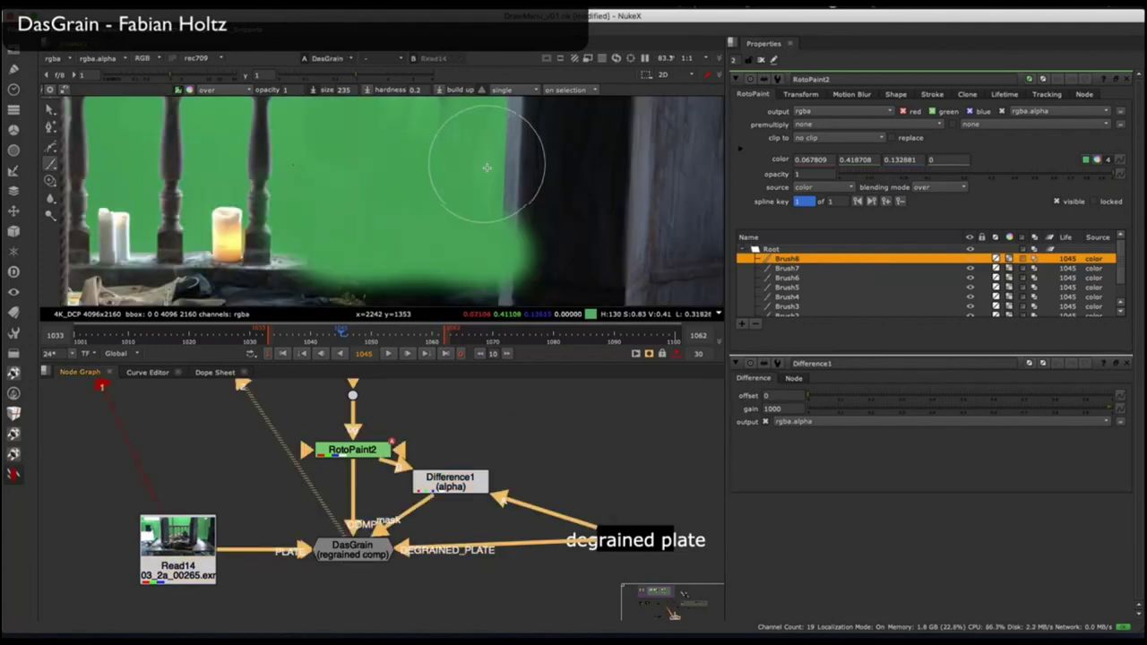
scroll(511, 217, up, 8)
key(2)
scroll(585, 201, down, 8)
Open DasGrain's Replace settings and examine where its grain sample box sits on the plate.
double_click(353, 549)
click(827, 96)
scroll(573, 190, down, 8)
middle_drag(572, 190, 440, 200)
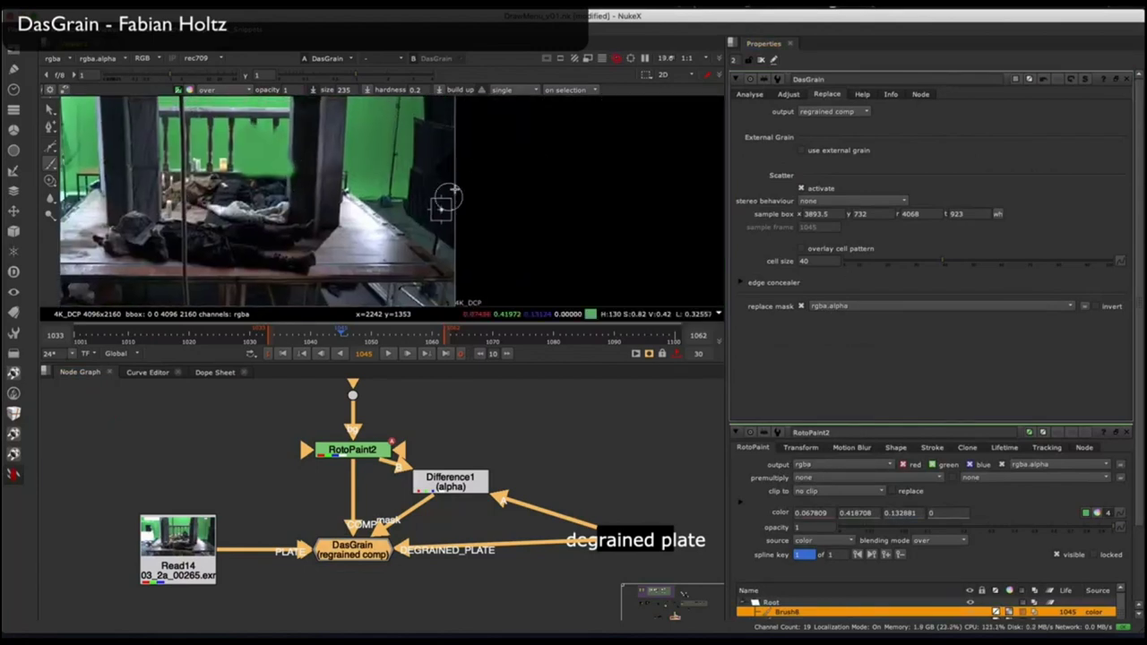
scroll(444, 202, up, 8)
middle_drag(428, 252, 373, 226)
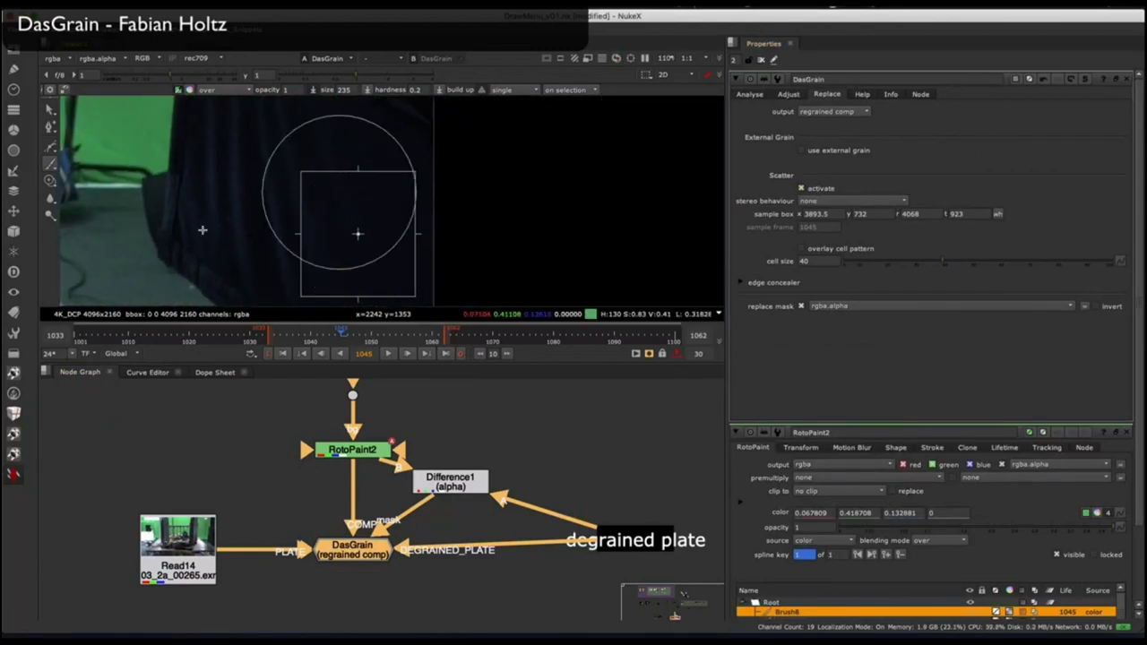
scroll(273, 180, down, 8)
middle_drag(205, 189, 483, 208)
scroll(453, 174, up, 8)
Set up viewer inputs for the Read14 plate and the DasGrain output, and close all node settings.
click(163, 563)
key(1)
click(342, 548)
key(2)
click(762, 61)
key(1)
scroll(323, 139, down, 2)
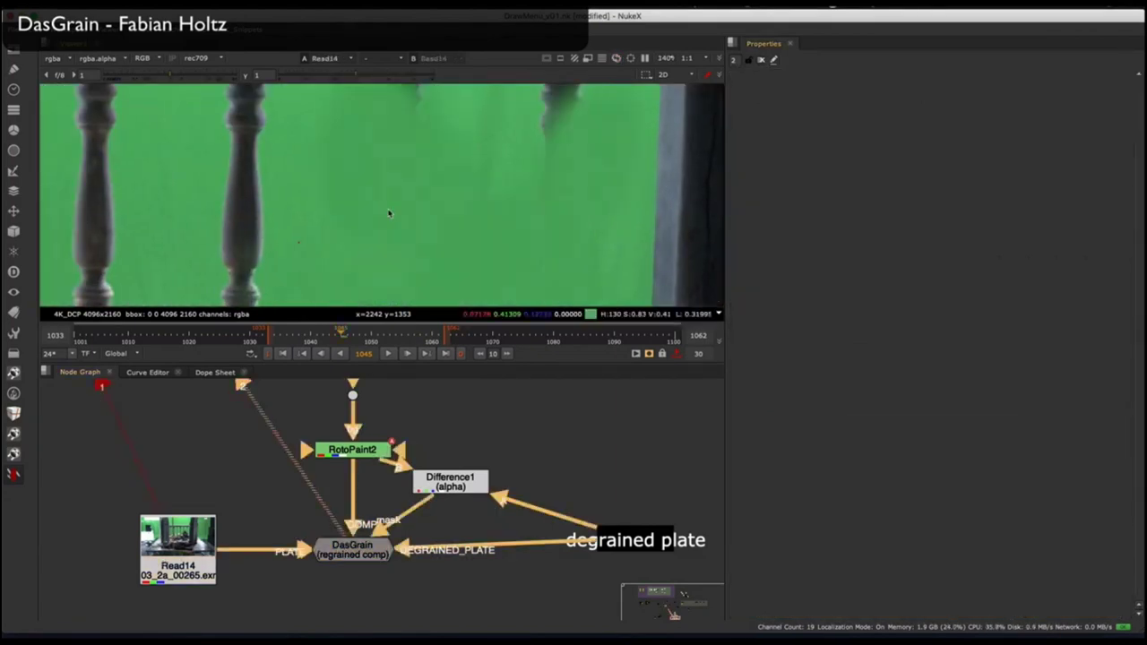
key(2)
Compare the grain of the Read14 plate and the DasGrain output across the painted green area.
scroll(384, 126, up, 6)
middle_drag(532, 177, 270, 206)
middle_drag(552, 216, 389, 209)
key(1)
key(2)
middle_drag(618, 152, 230, 210)
key(1)
key(2)
Adjust the viewer's gain and gamma, compare the plate with the regrained comp again, and reopen DasGrain's settings.
mouse_move(171, 77)
mouse_down()
mouse_move(193, 78)
mouse_move(178, 77)
mouse_up()
drag(356, 75, 319, 79)
scroll(529, 191, down, 6)
key(1)
key(2)
scroll(425, 167, up, 5)
scroll(261, 110, down, 5)
double_click(352, 547)
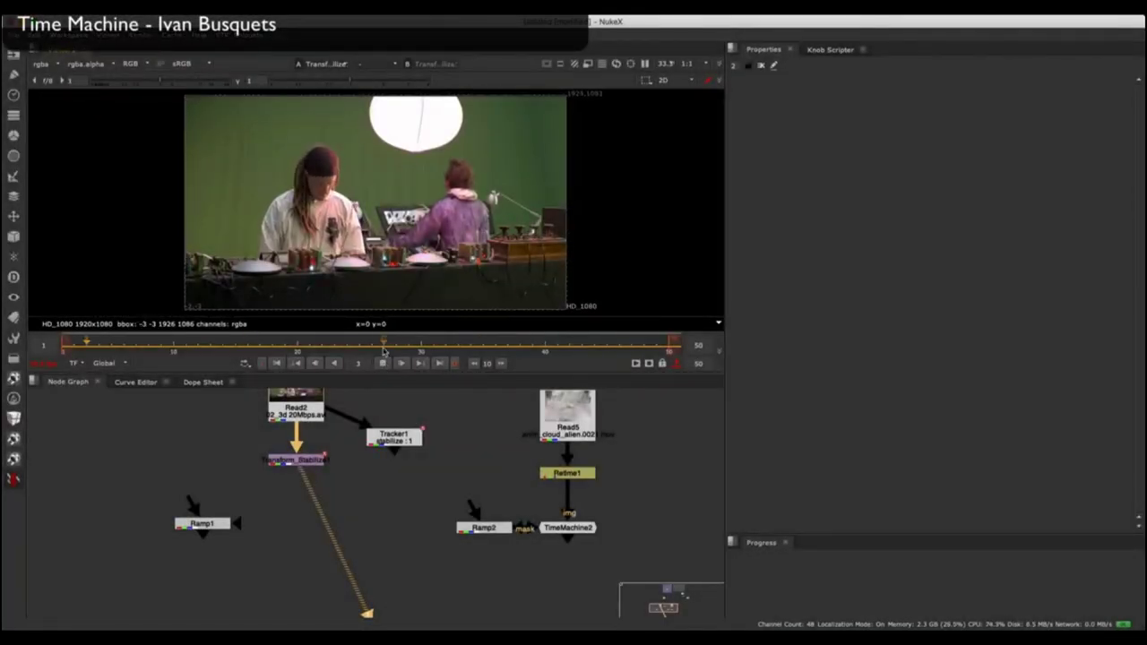
Add a TimeMachine node below the stabilized clip, then open Ramp1 and assign it to the second viewer input.
right_click(119, 466)
click(179, 468)
drag(120, 453, 298, 518)
double_click(202, 524)
key(2)
Wipe Ramp1 against the stabilized clip and undo a trial move of the ramp's control point.
click(288, 462)
key(1)
key(w)
drag(422, 183, 465, 268)
key(ctrl+z)
scroll(392, 186, up, 5)
scroll(455, 174, down, 5)
key(w)
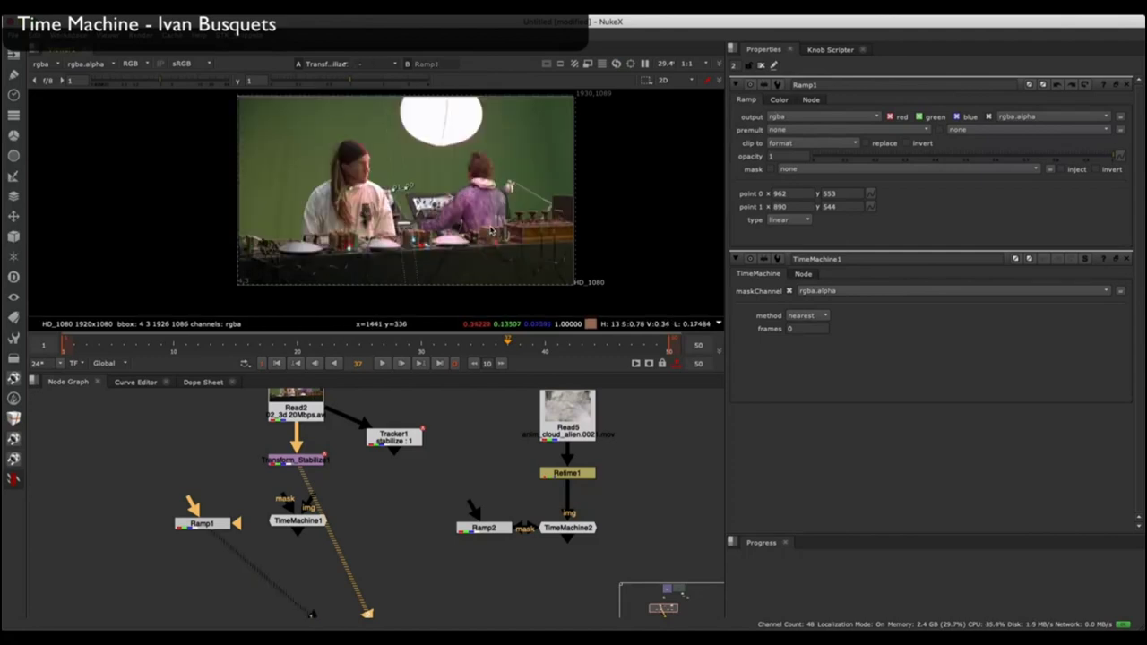
Connect TimeMachine1 to the stabilized clip with Ramp1 as mask, and set its frames to 30.
double_click(296, 523)
key(1)
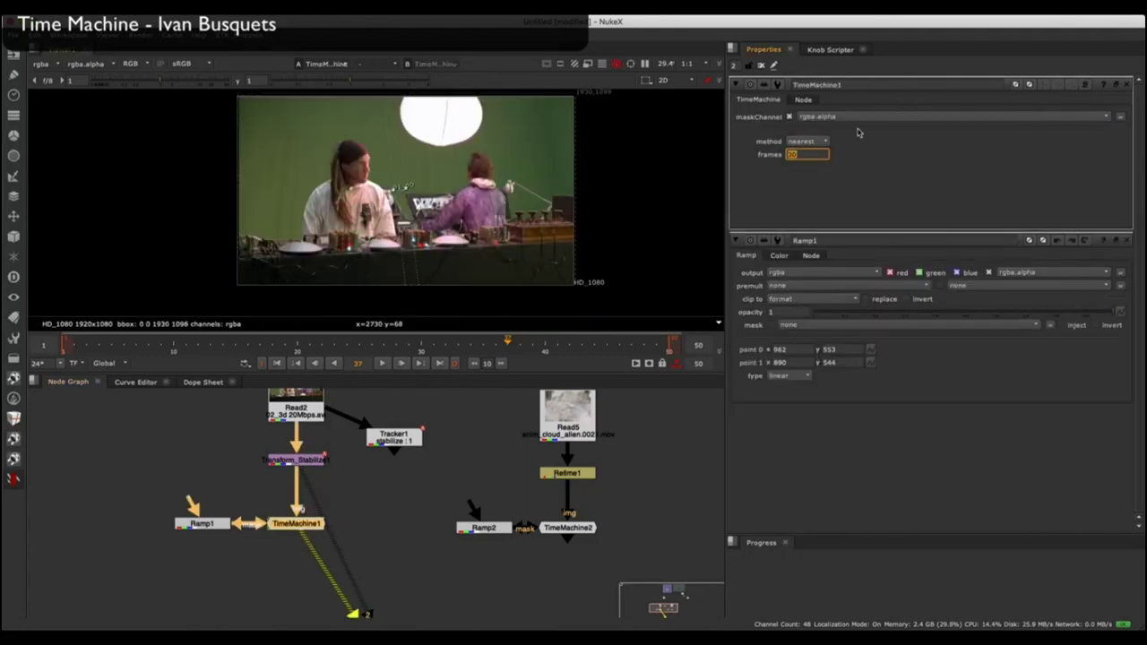
click(1127, 242)
On the first frame, try different frames values in TimeMachine1 and set it to 31.
click(276, 363)
alt+middle_drag(364, 168, 708, 138)
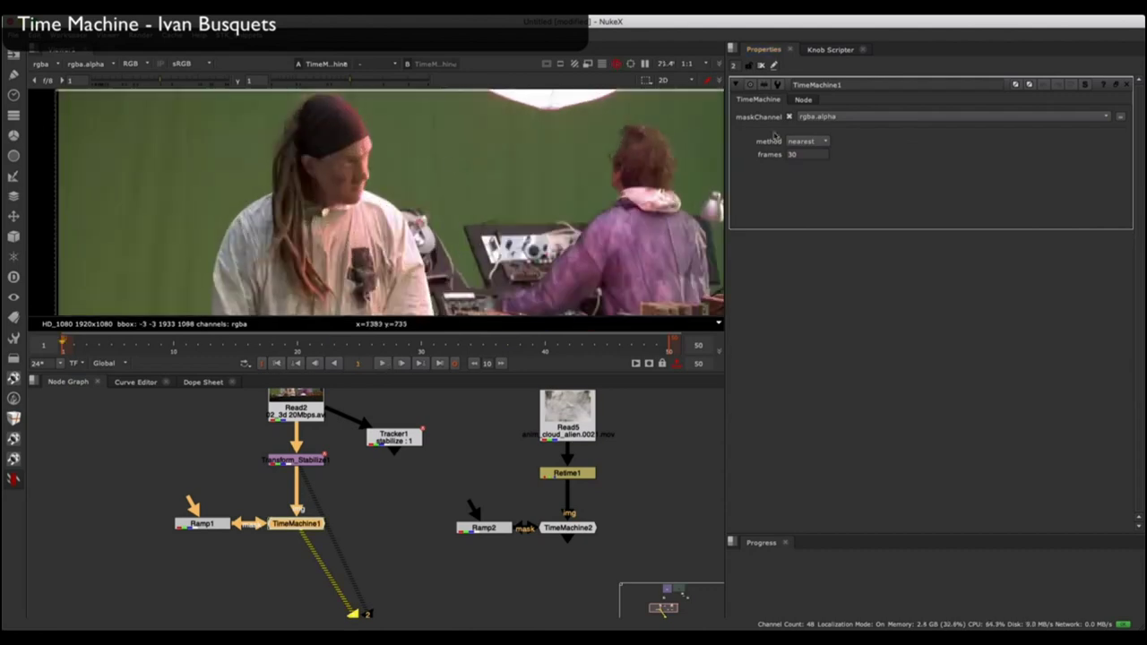
click(302, 531)
click(302, 527)
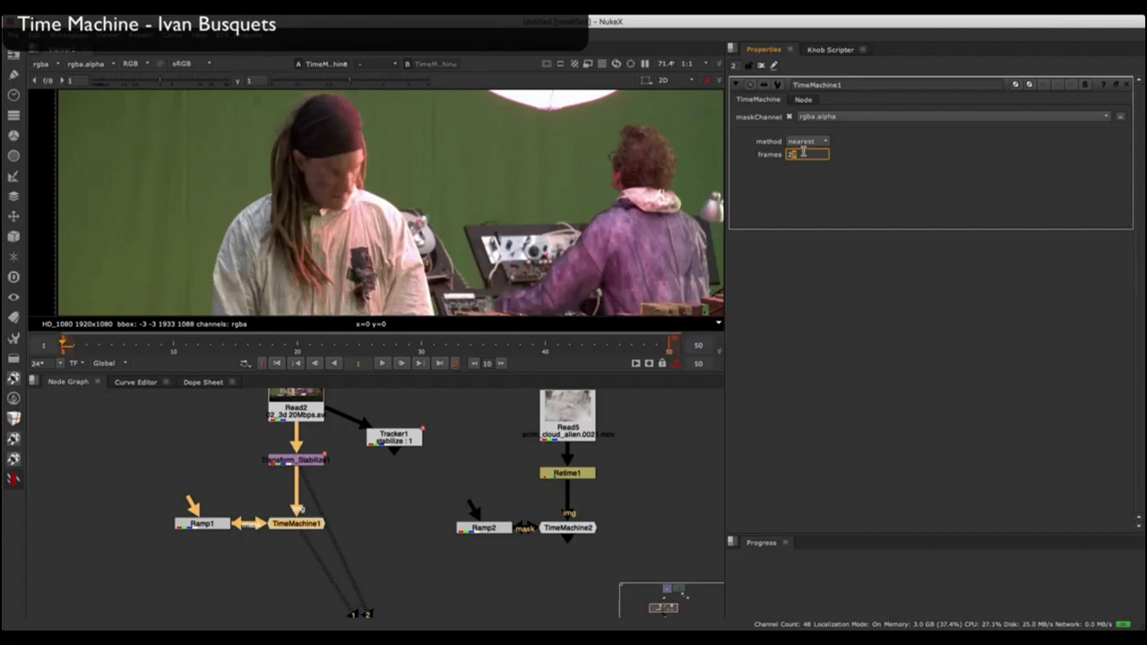
click(302, 530)
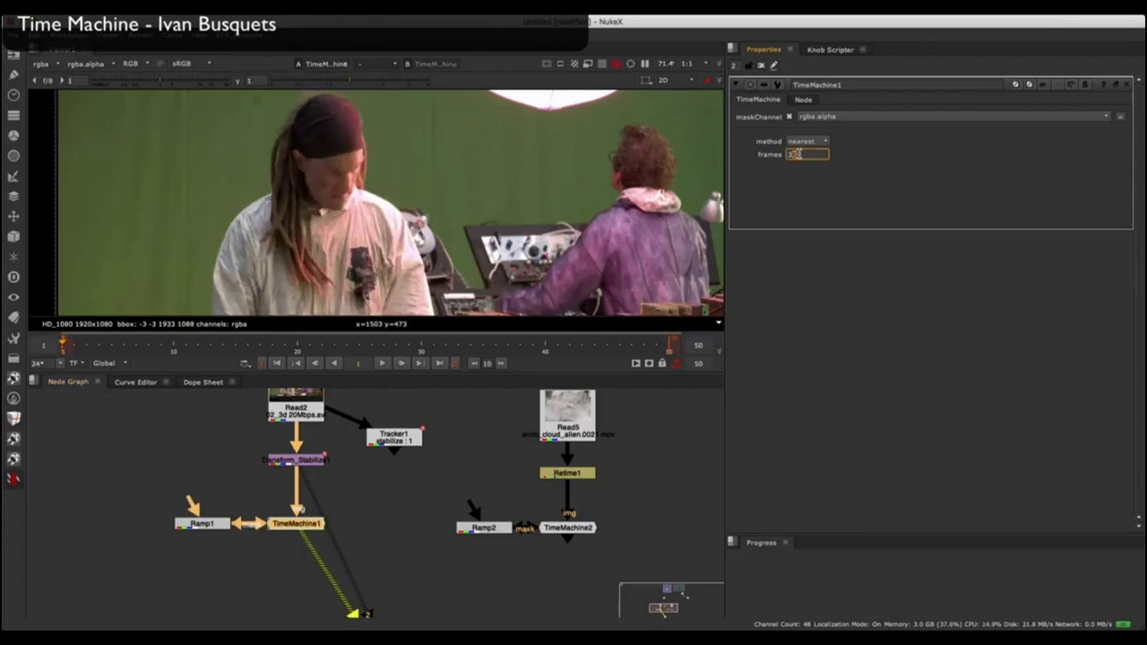
click(360, 495)
click(299, 524)
Show Ramp1's handles over the full frame, play the clip, and toggle TimeMachine1's disabled state to compare.
double_click(213, 526)
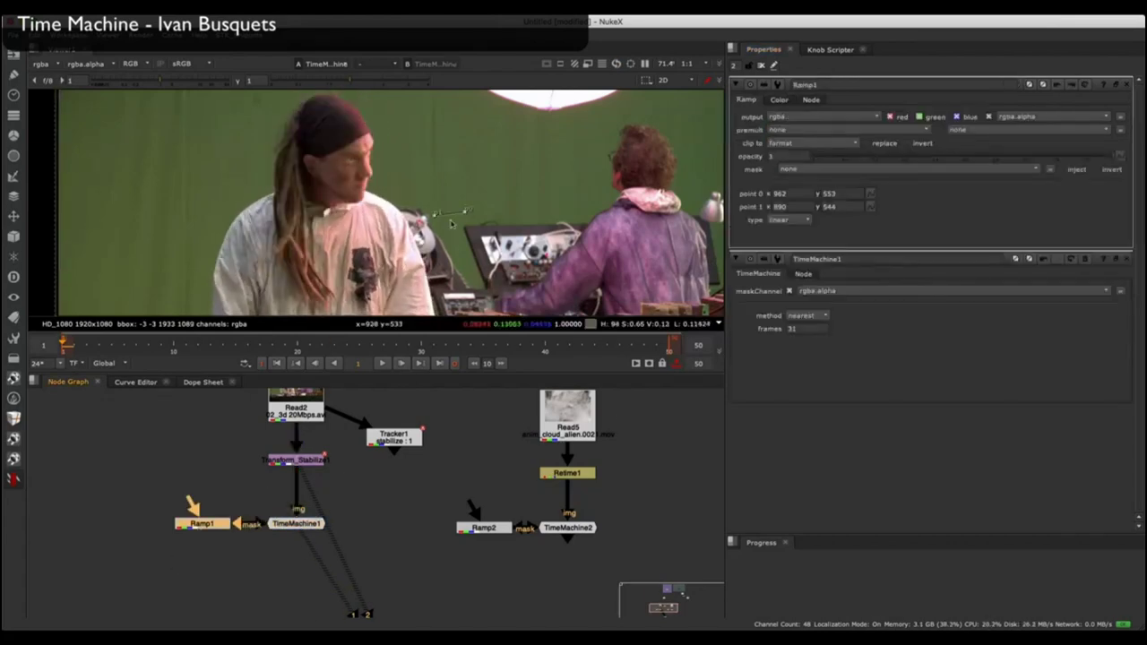
scroll(436, 219, down, 5)
key(f)
click(383, 363)
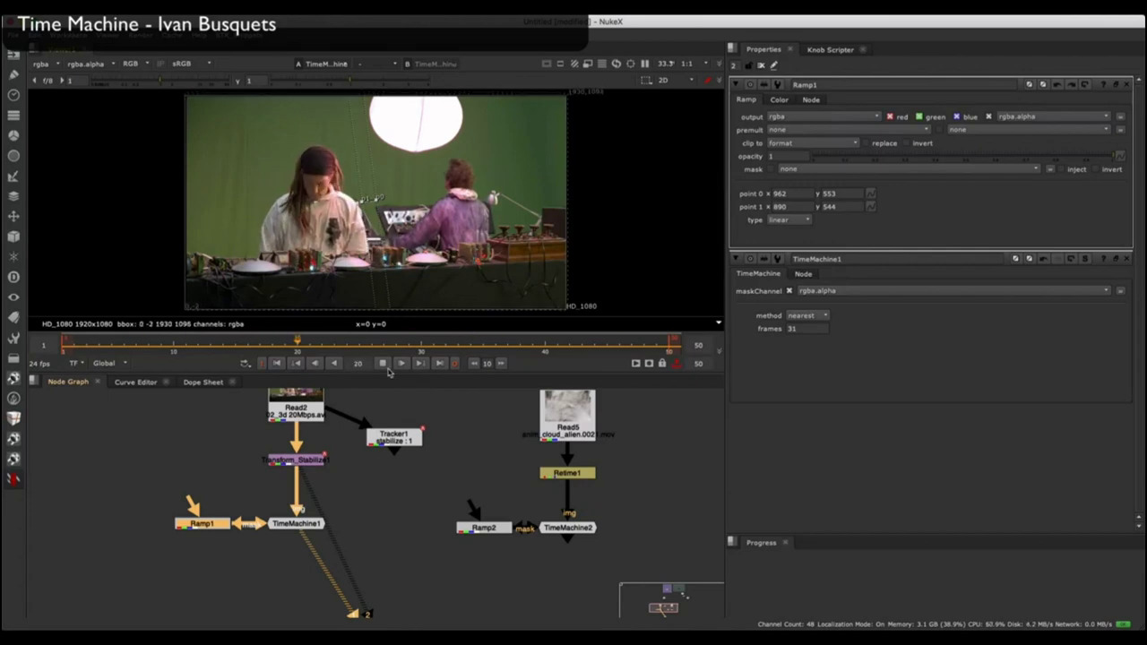
click(300, 524)
key(d)
View the Read5 cloud clip, close the open node settings, and play it.
click(594, 460)
middle_drag(594, 461, 476, 464)
click(454, 423)
key(1)
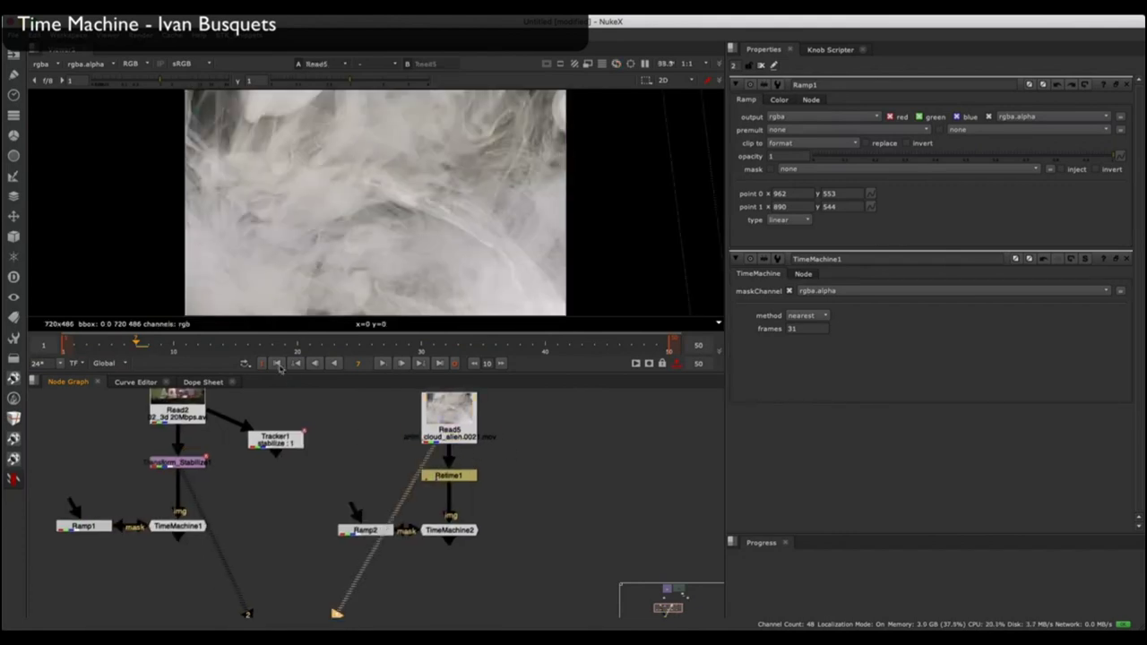
click(761, 65)
key(l)
Review the Read5 and Retime1 settings and play the retimed cloud clip.
double_click(455, 421)
double_click(449, 475)
key(1)
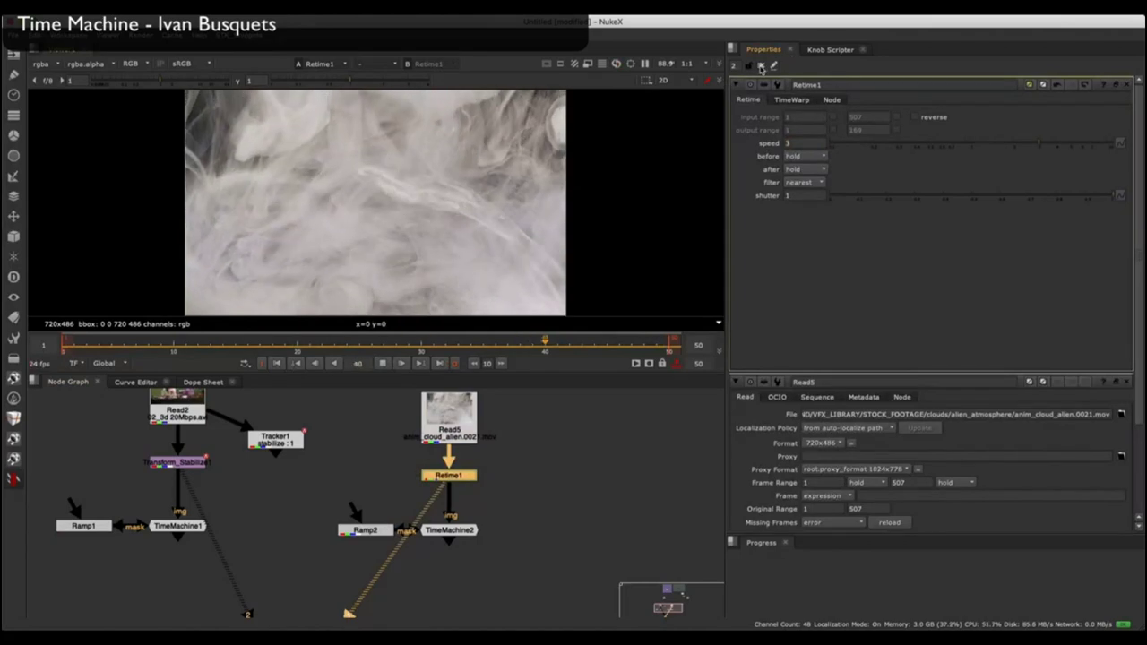
click(761, 65)
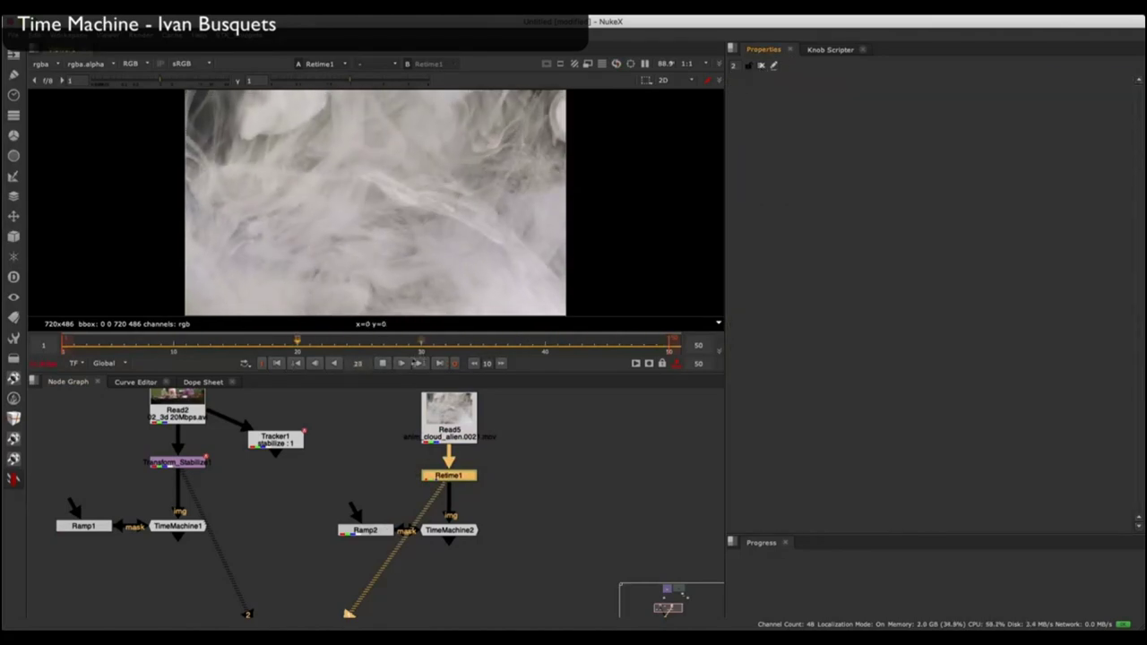
click(381, 363)
Open Ramp2's settings and view its gradient.
double_click(359, 531)
key(1)
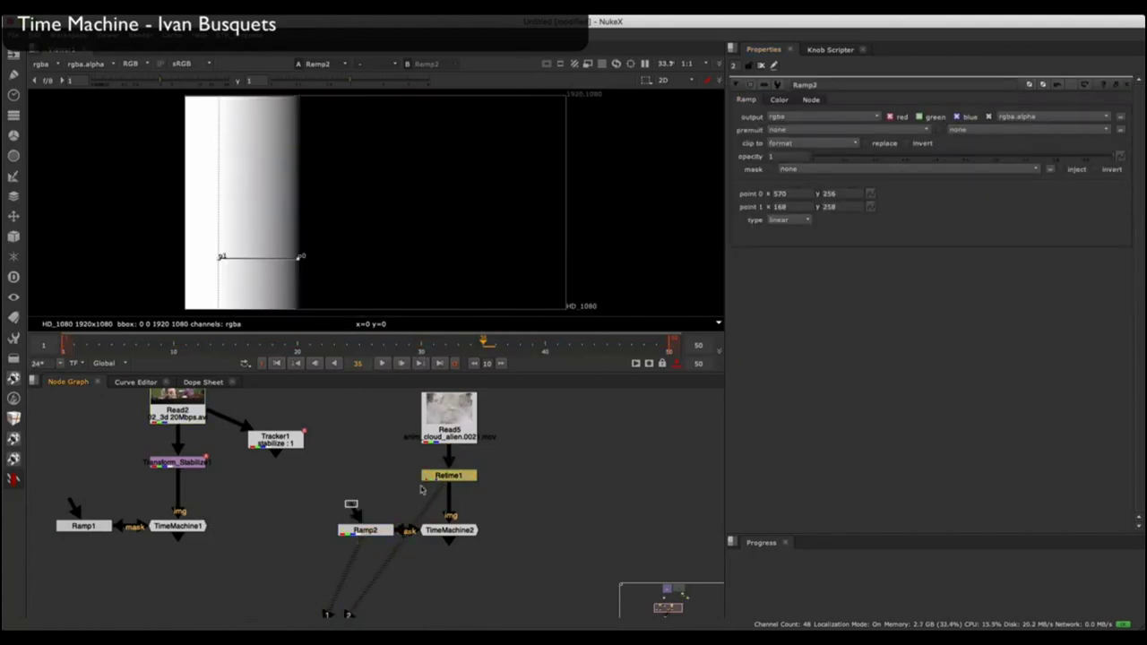
Connect Ramp2's input to Retime1, enable Ramp2's replace option, and view Retime1's output.
drag(359, 513, 447, 476)
click(365, 530)
click(867, 143)
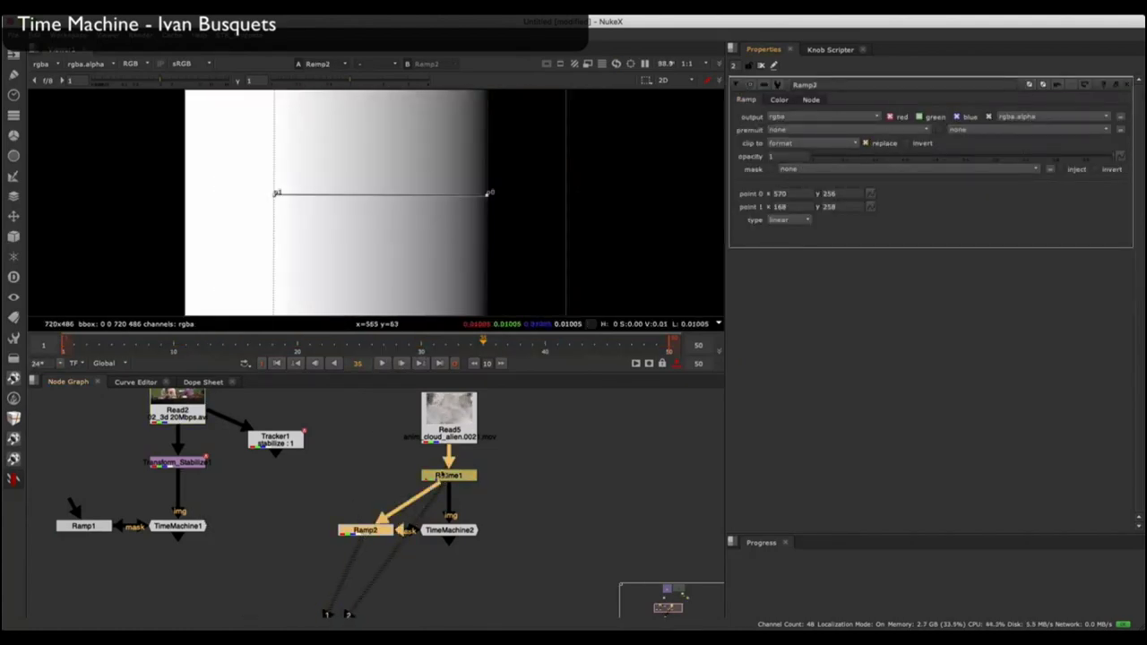
click(442, 472)
key(1)
key(1)
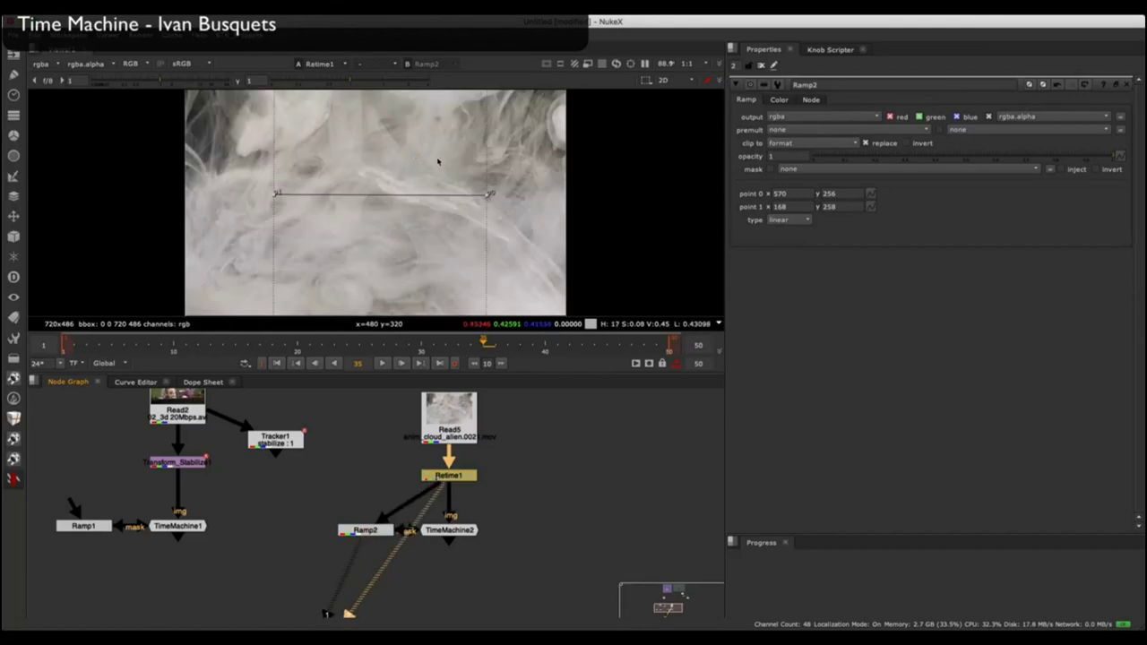
Open TimeMachine2's settings, view its output, and close the Ramp2 settings.
double_click(461, 531)
key(1)
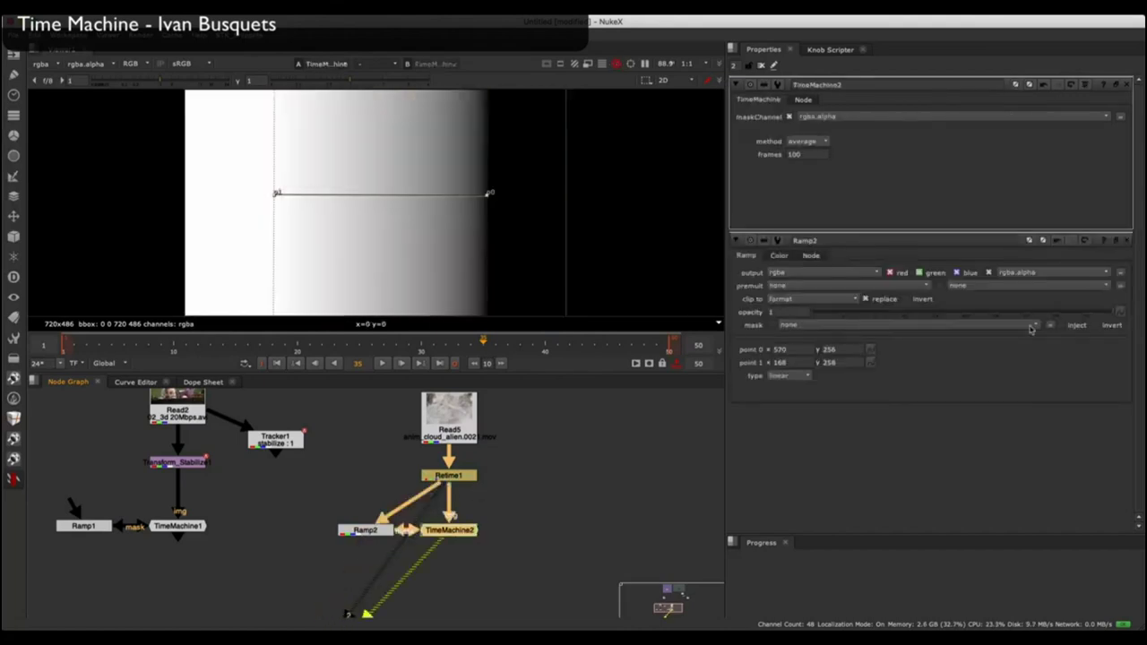
click(1133, 239)
click(1125, 241)
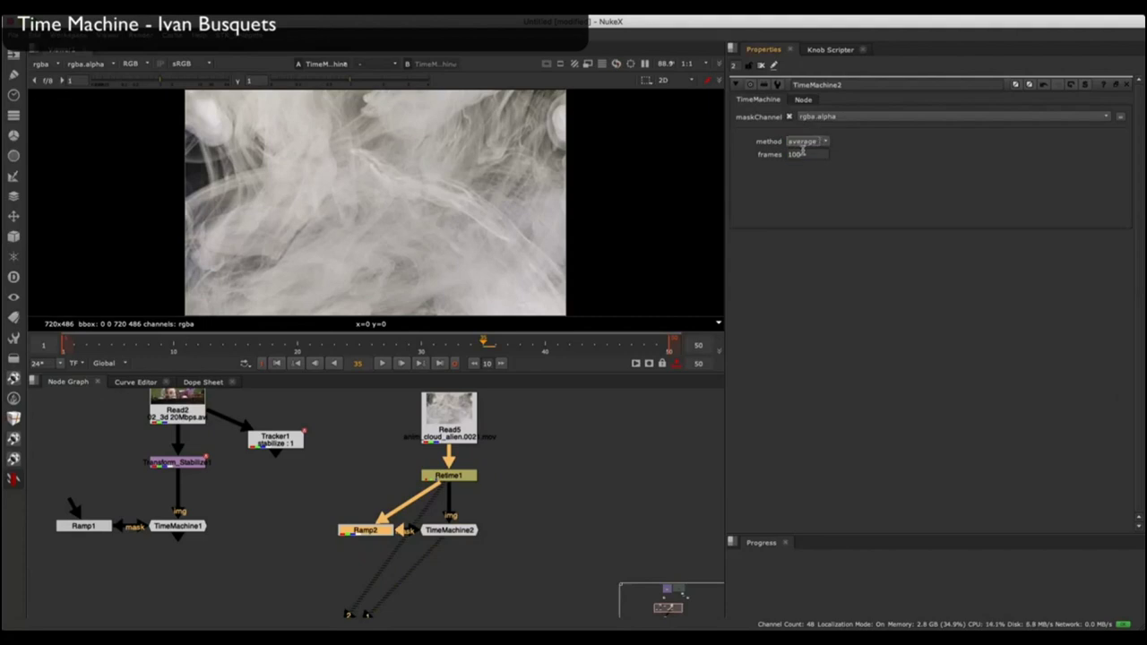
Try lowering TimeMachine2's frames value, reselect the node, and play its result.
key(Down)
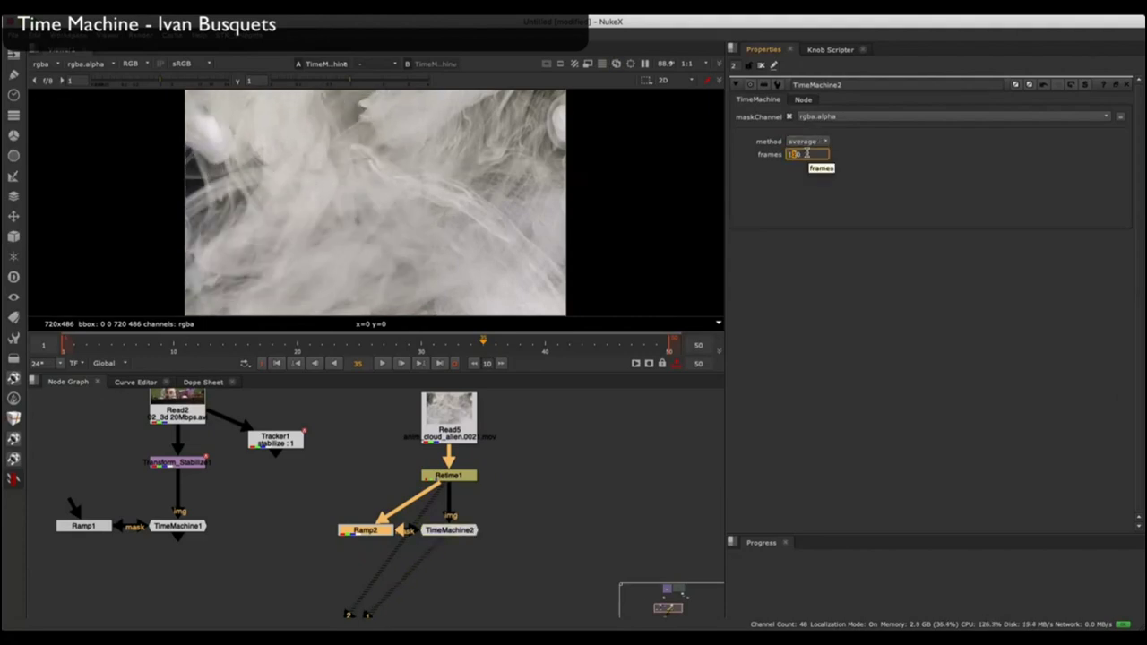
key(Down)
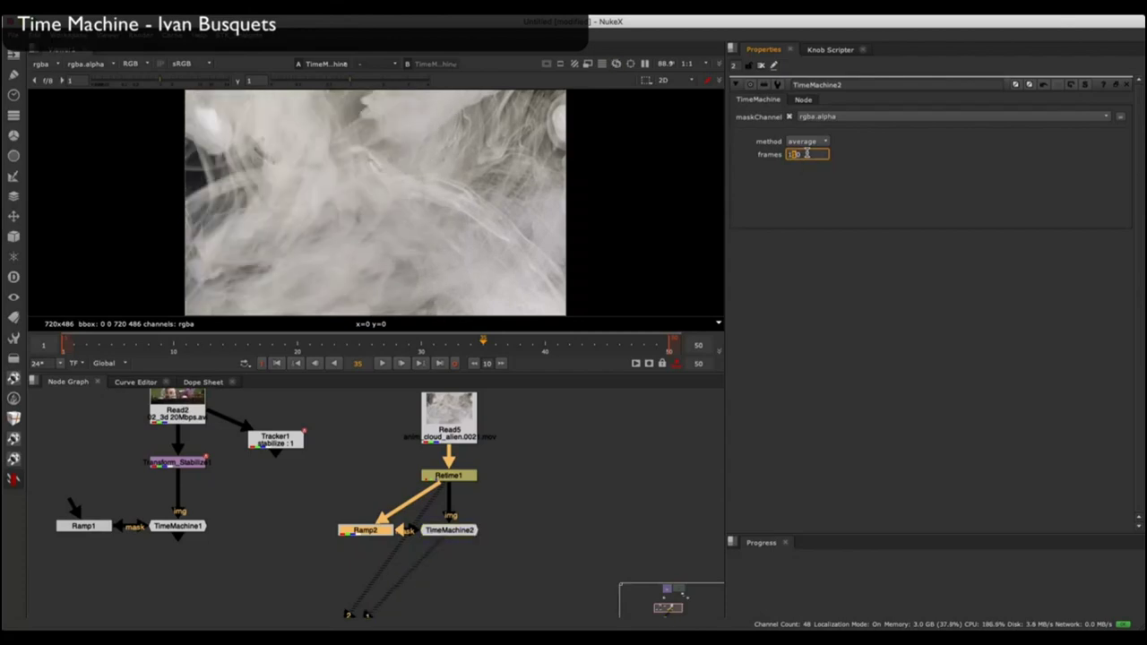
click(516, 486)
click(465, 531)
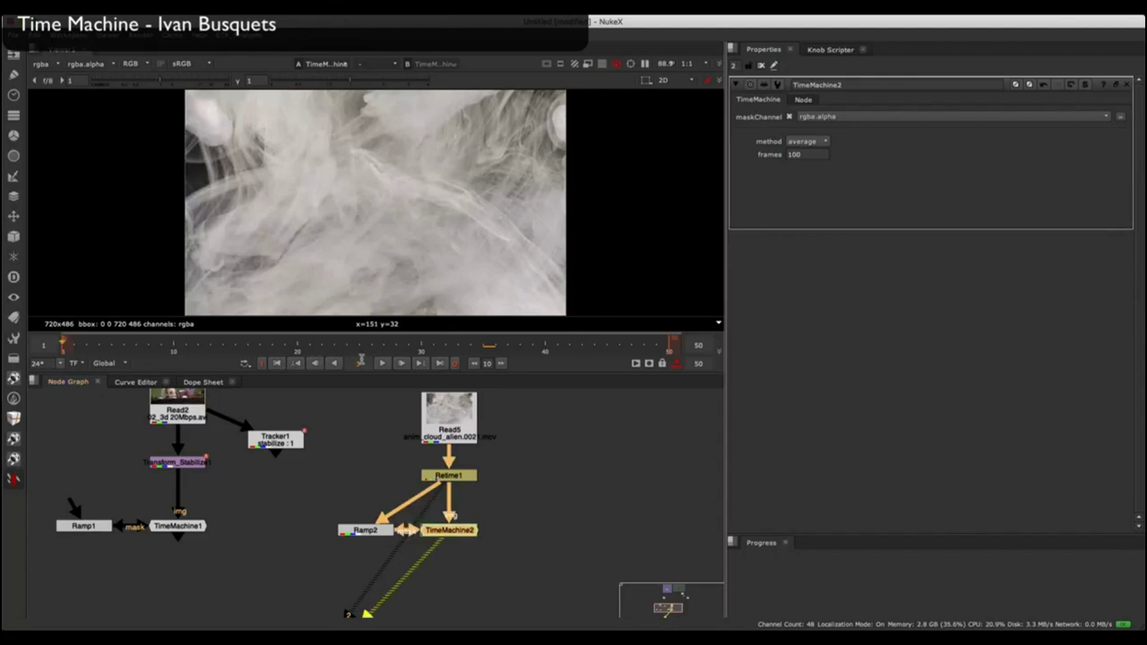
click(381, 363)
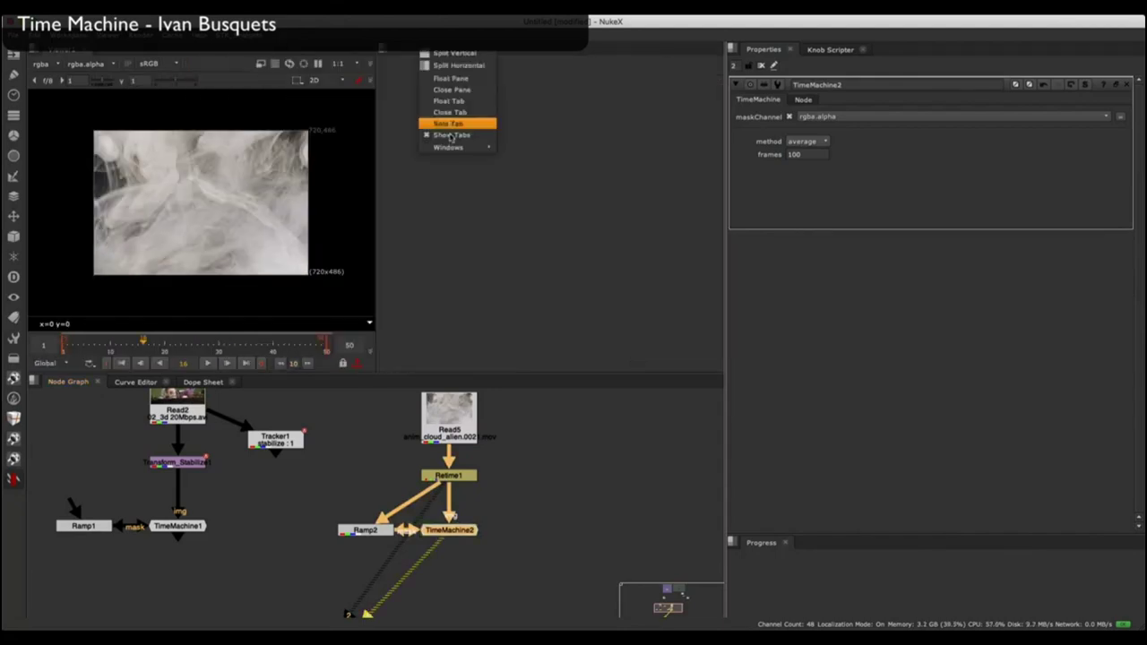
Open a new comp viewer in the empty pane to compare Retime1 with TimeMachine2.
mouse_move(455, 147)
click(535, 272)
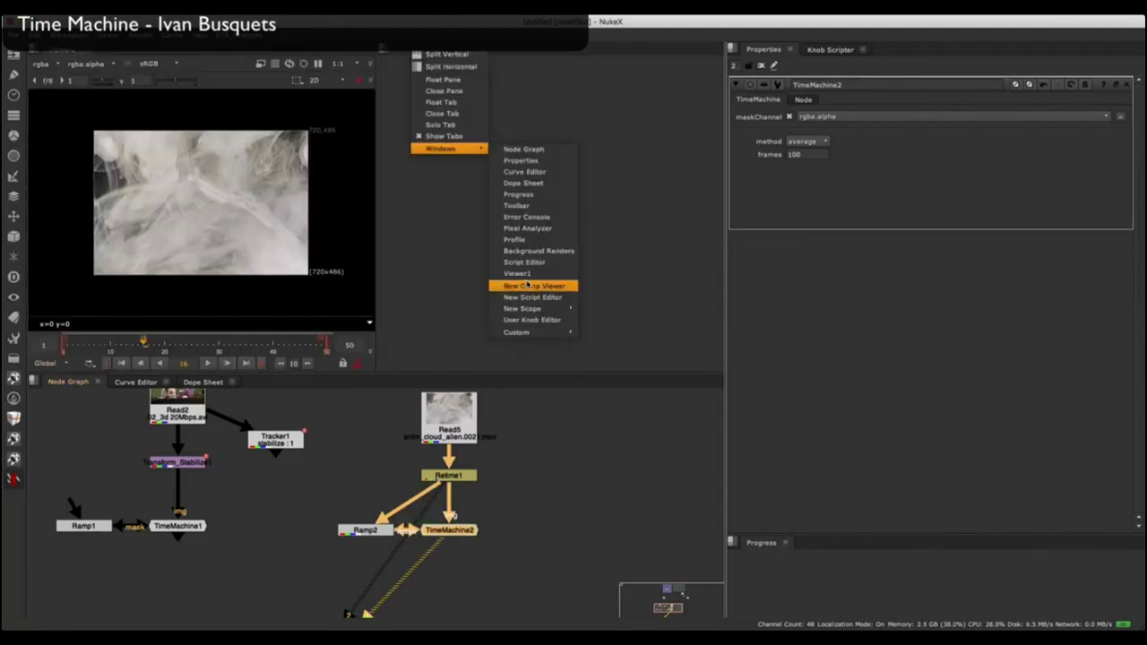
click(527, 285)
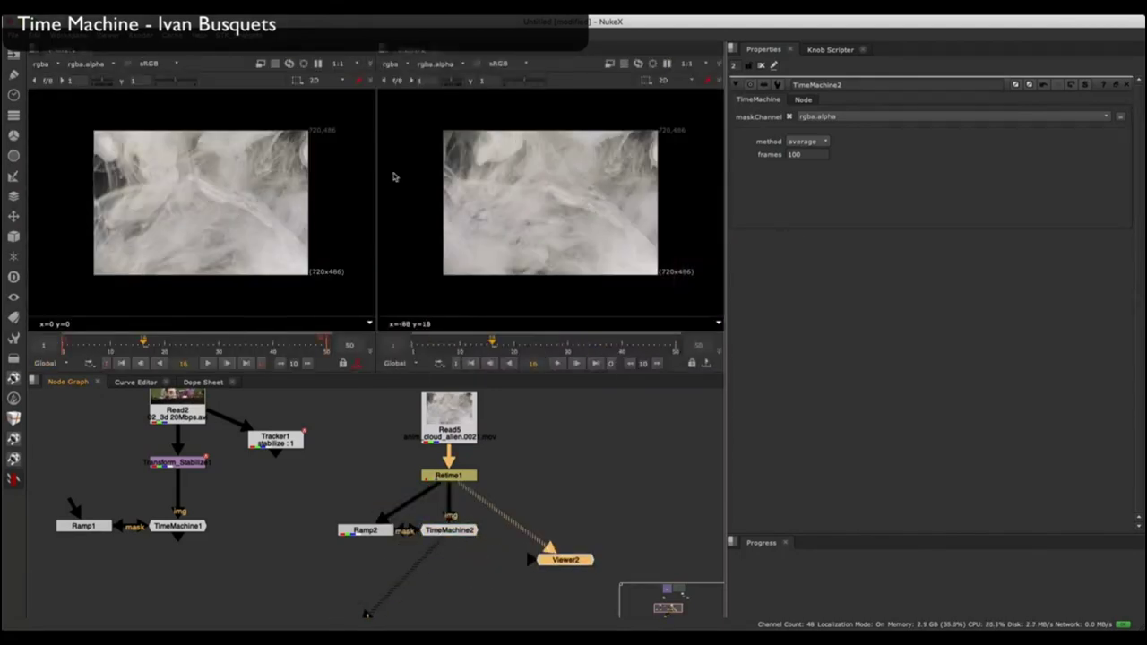
mouse_move(490, 187)
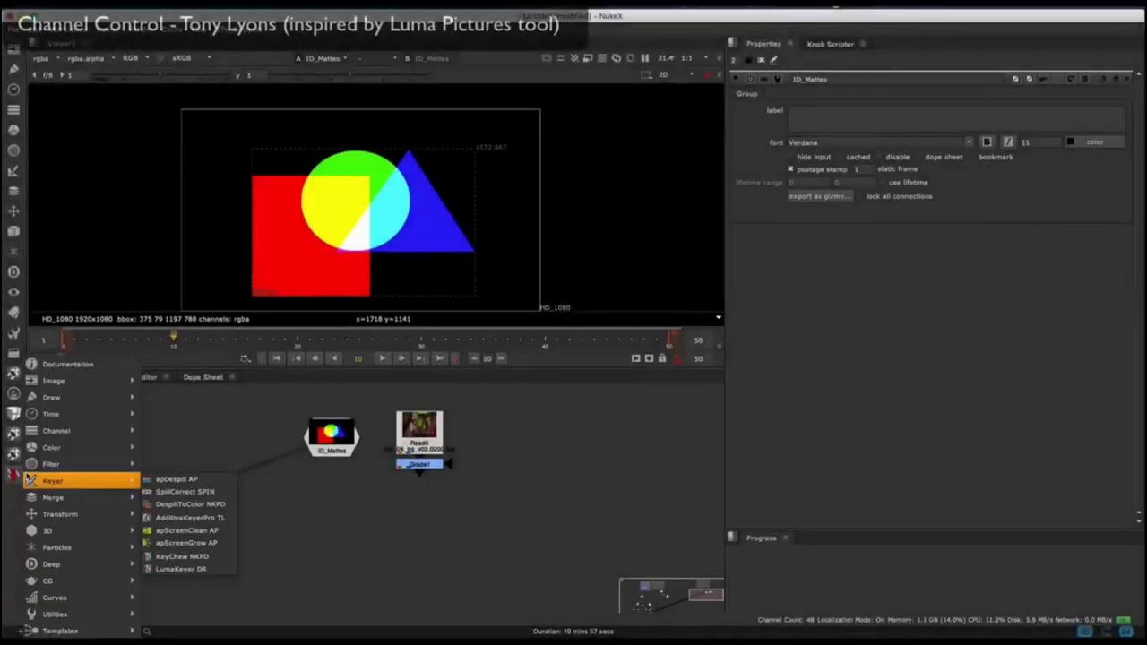
Add a ChannelControl node beneath ID_Mattes and view its output.
click(183, 457)
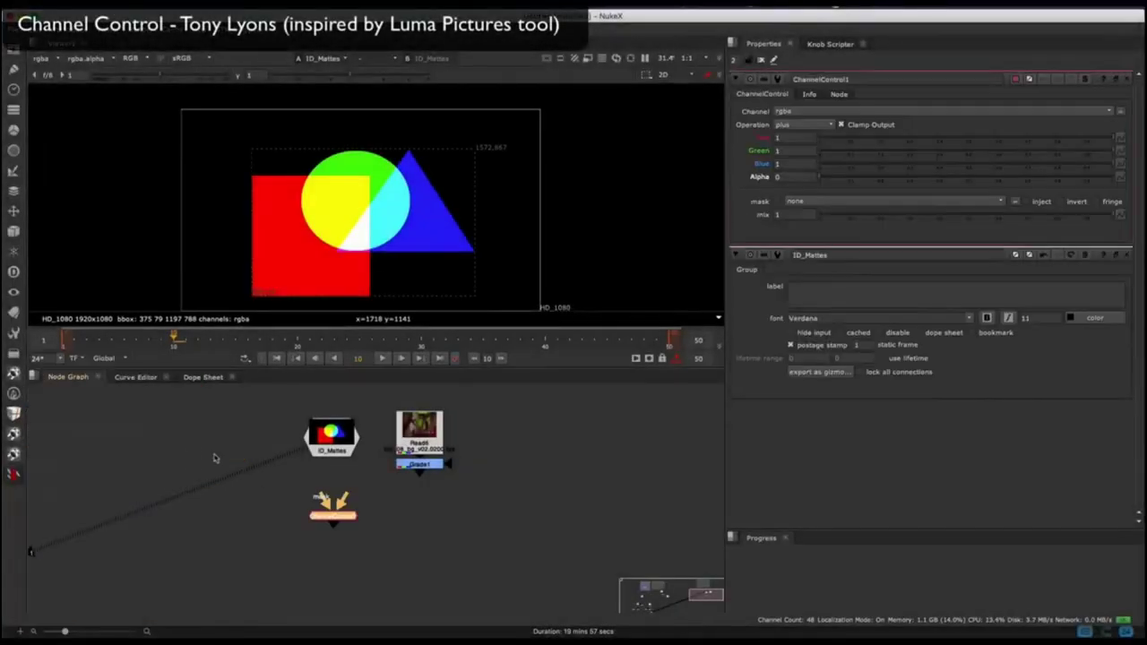
click(311, 527)
key(1)
Try different red, green and blue weights in ChannelControl1 on the ID mattes.
drag(909, 141, 861, 142)
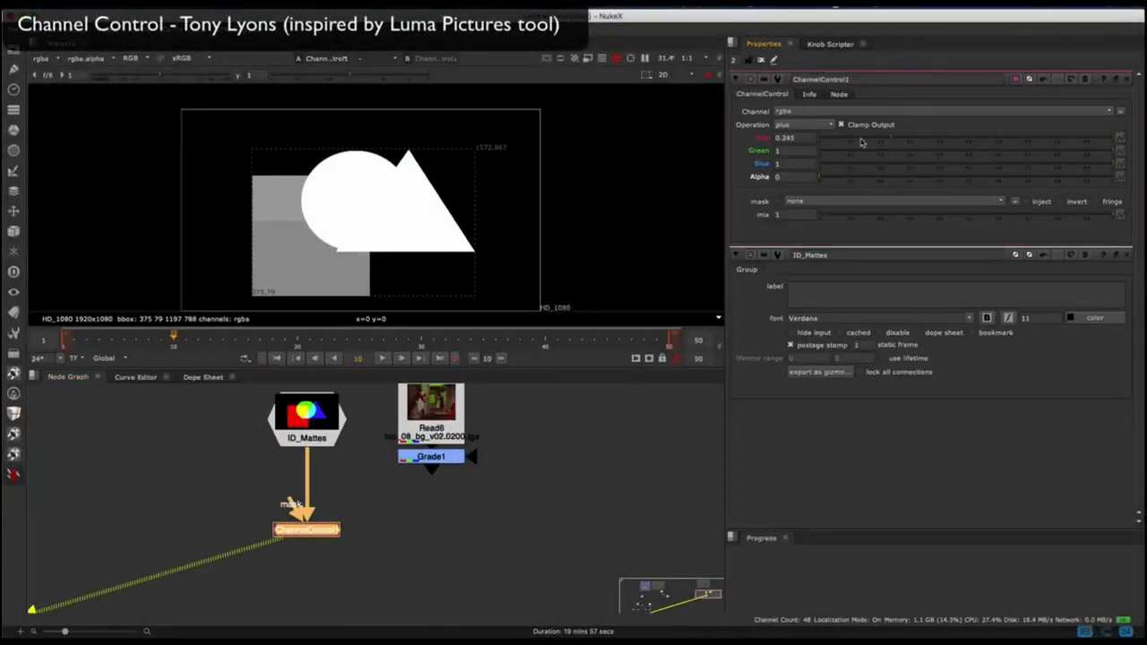
drag(950, 134, 922, 140)
drag(906, 153, 892, 156)
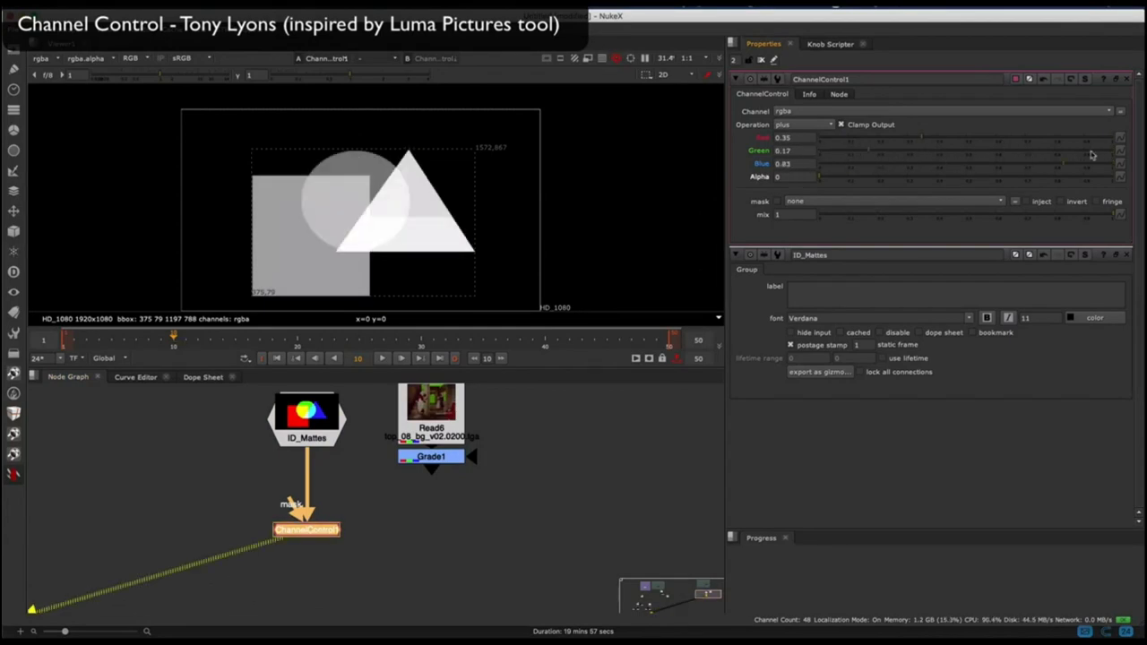
click(786, 150)
click(894, 142)
click(934, 154)
click(911, 166)
Try other ChannelControl1 operations on the mattes, including screen and difference.
click(803, 125)
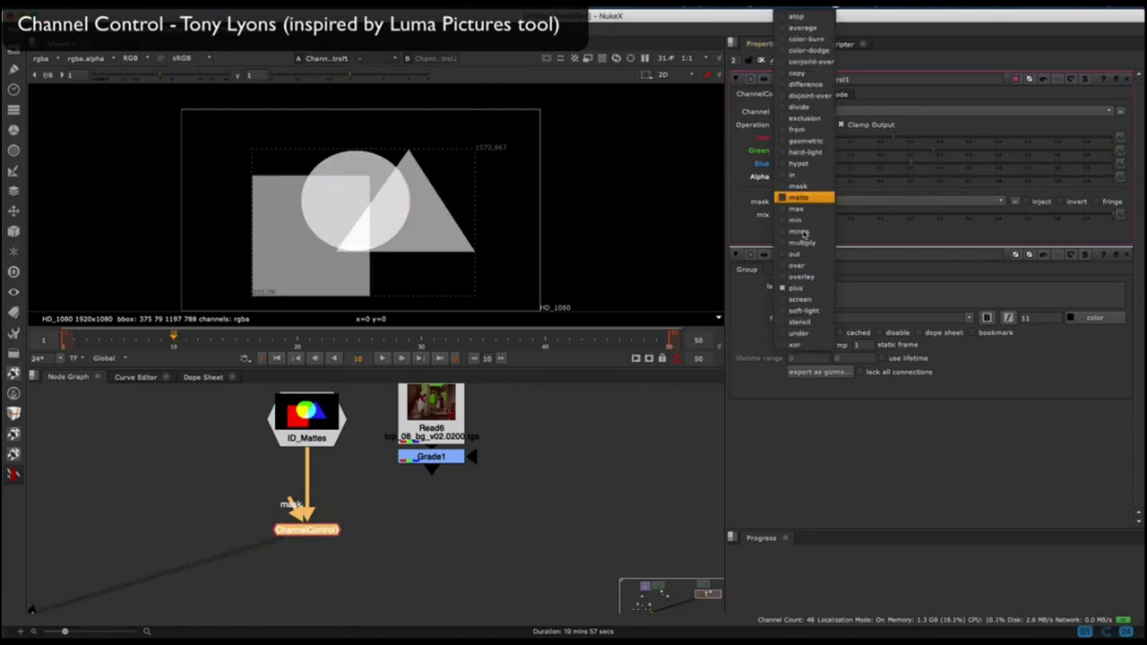
click(803, 300)
click(803, 127)
click(800, 83)
click(800, 125)
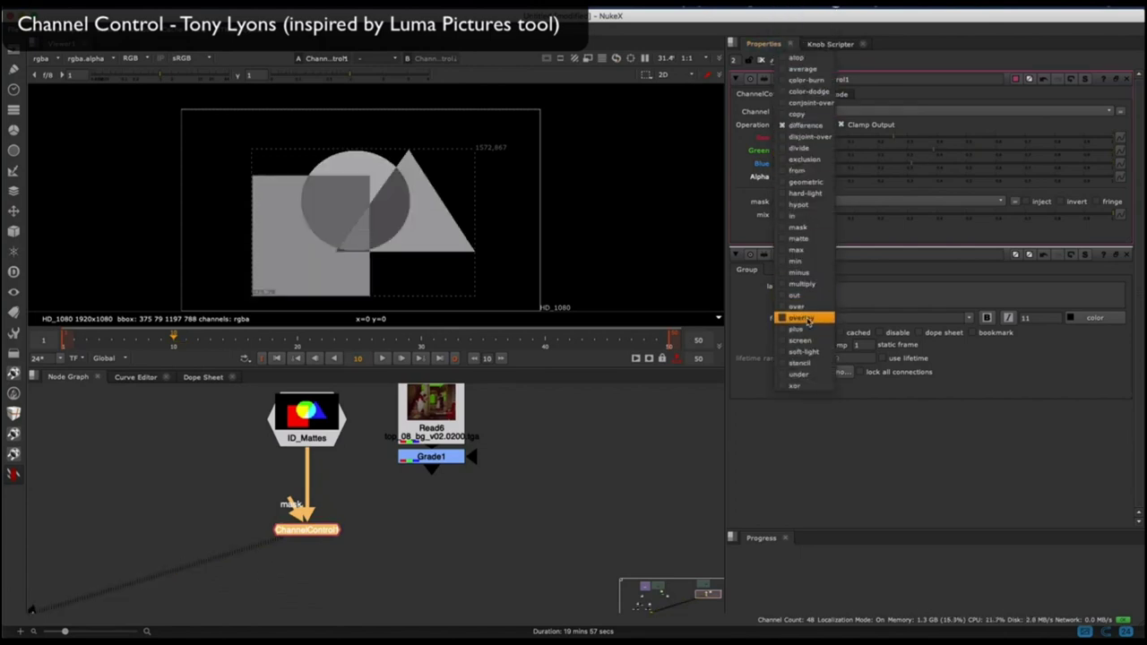
click(801, 171)
Return ChannelControl1's operation to plus and reset red, green and blue to 1.
click(803, 125)
click(801, 285)
super+click(937, 141)
super+click(937, 153)
super+click(937, 165)
View Grade1, attach ChannelControl1 beneath it, view the result, and close the ID_Mattes settings.
click(431, 457)
key(1)
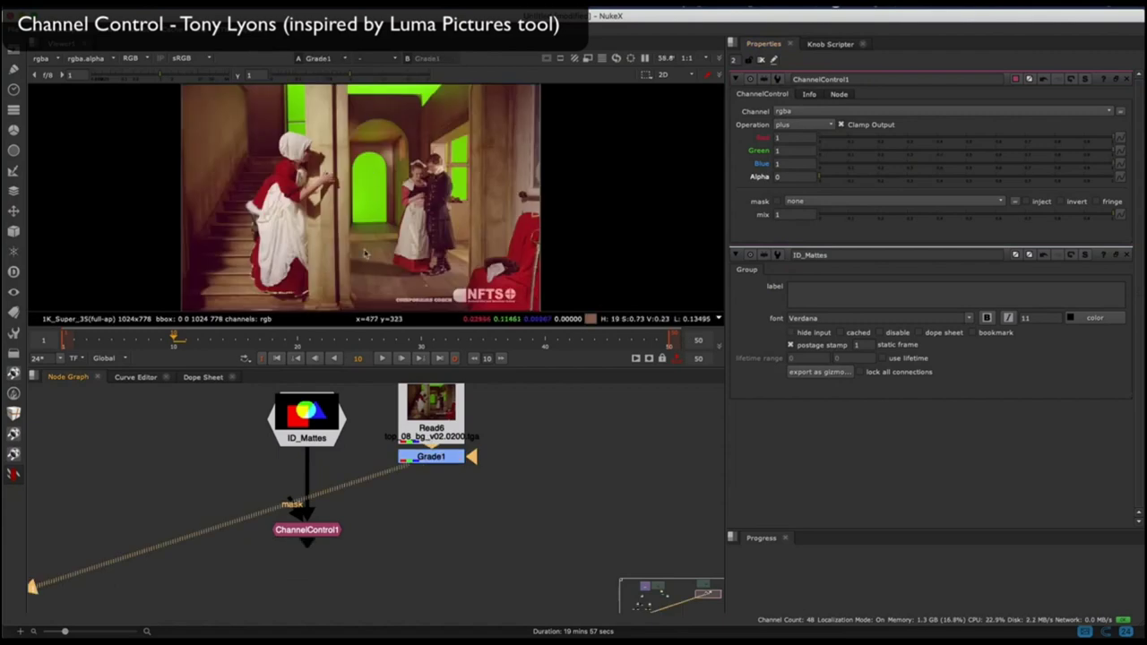
drag(307, 530, 431, 518)
key(1)
click(1126, 255)
mouse_move(359, 170)
middle_down()
mouse_move(386, 136)
mouse_move(364, 164)
middle_up()
Try isolating channels in ChannelControl1 by lowering green and blue to 0 and resetting blue to 1.
drag(891, 153, 819, 153)
drag(843, 165, 821, 166)
super+click(842, 166)
super+click(855, 153)
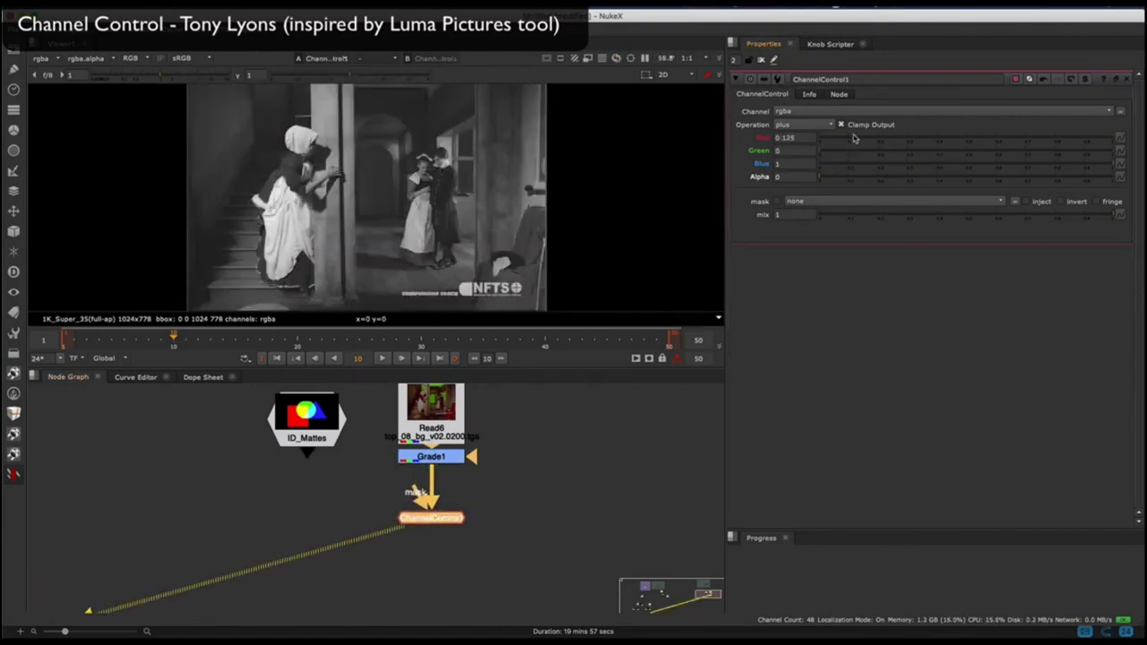
Remix ChannelControl1's weights with green at 0.705 and blue at 0.18, using the plus operation.
drag(953, 140, 870, 140)
drag(950, 153, 1027, 154)
drag(1021, 167, 871, 167)
scroll(385, 174, up, 5)
scroll(382, 175, up, 2)
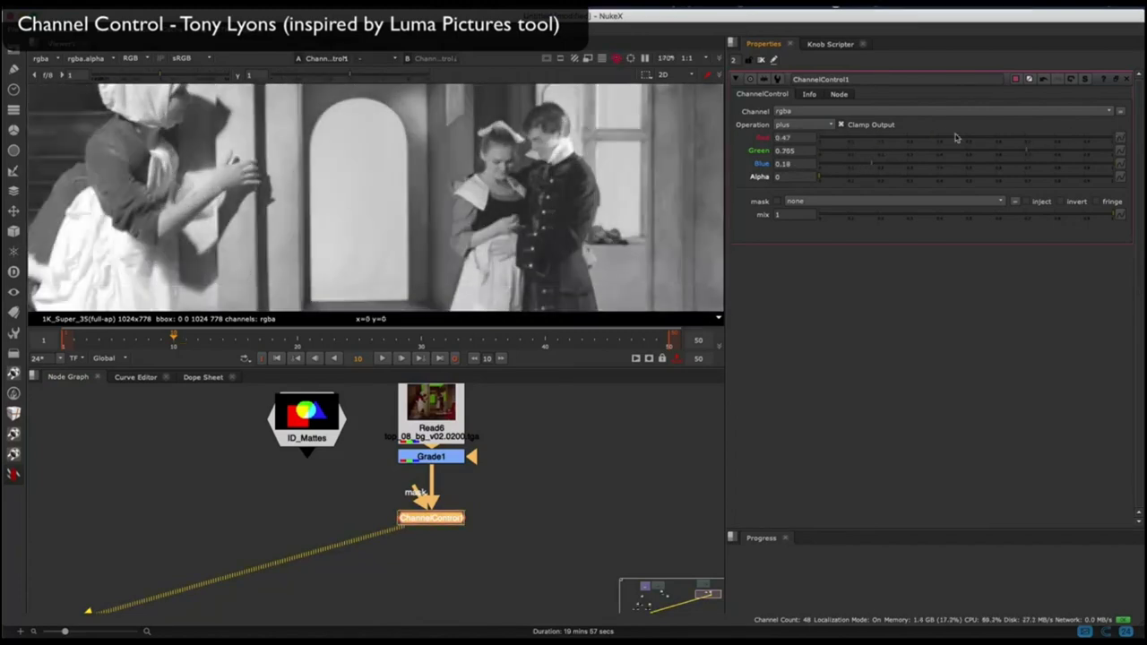
click(805, 125)
click(795, 288)
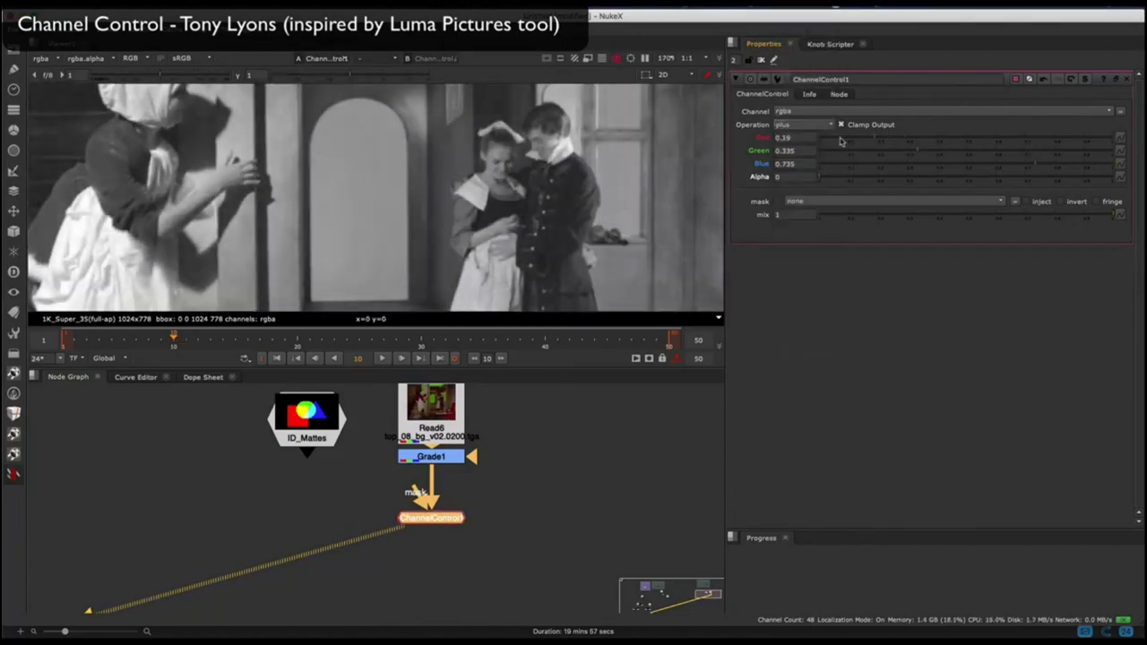
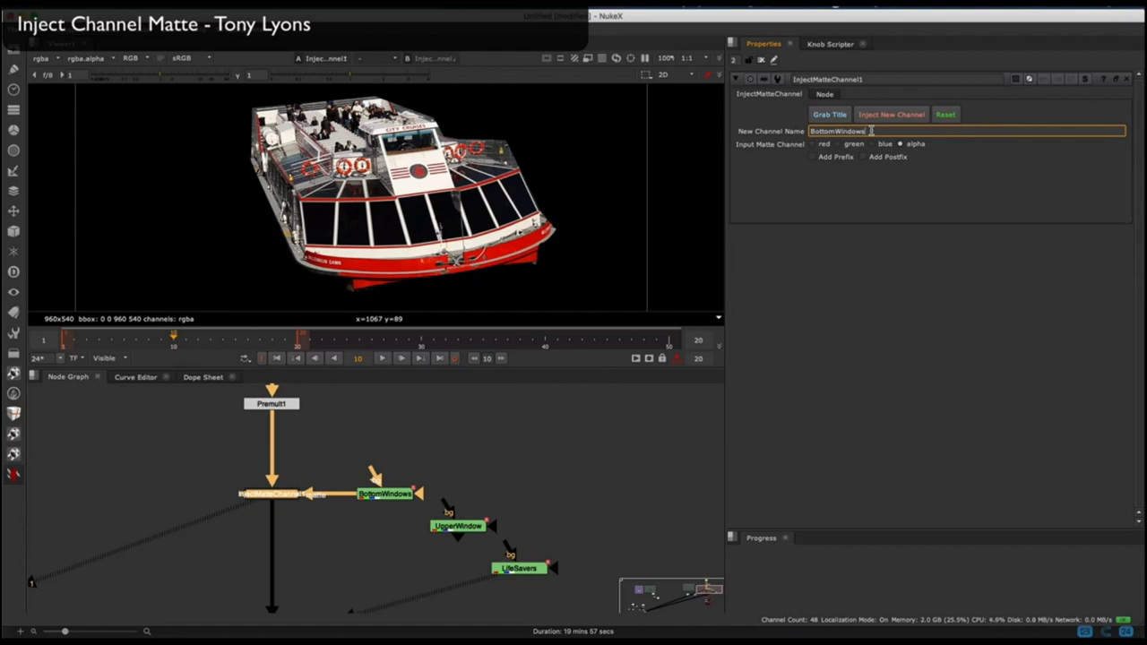
Inject the alpha matte as a new BottomWindows channel with InjectMatteChannel1.
click(889, 116)
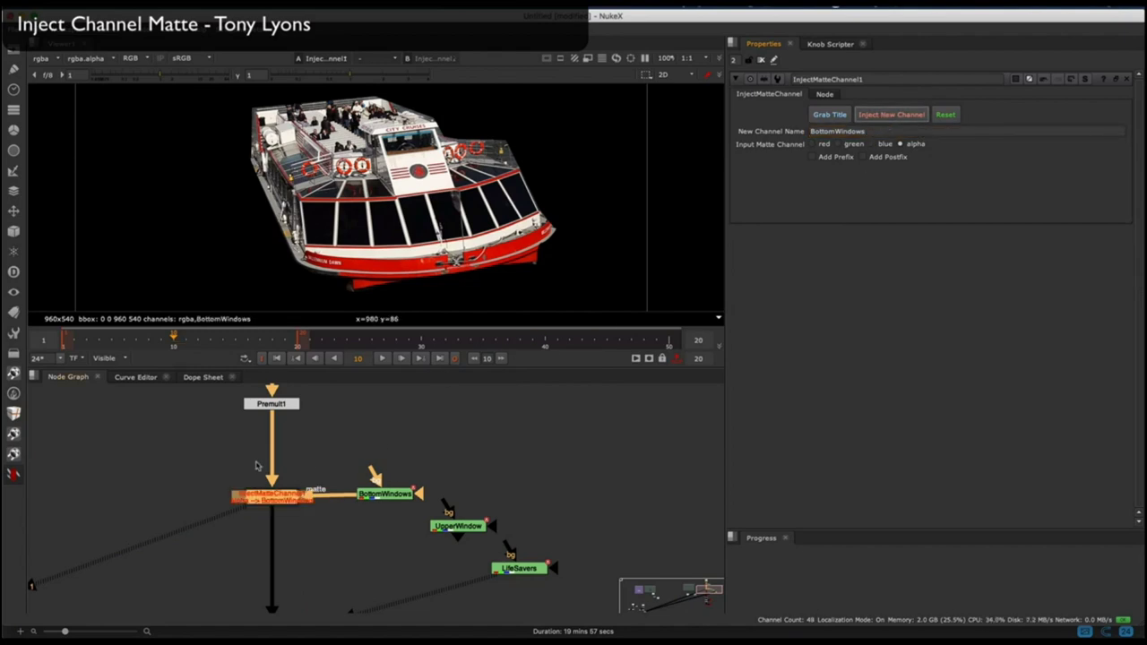
click(326, 525)
Add an InjectMatteChannel node fed by UpperWindow below InjectMatteChannel1 and inject the UpperWindow channel.
scroll(334, 541, up, 2)
middle_drag(338, 539, 317, 498)
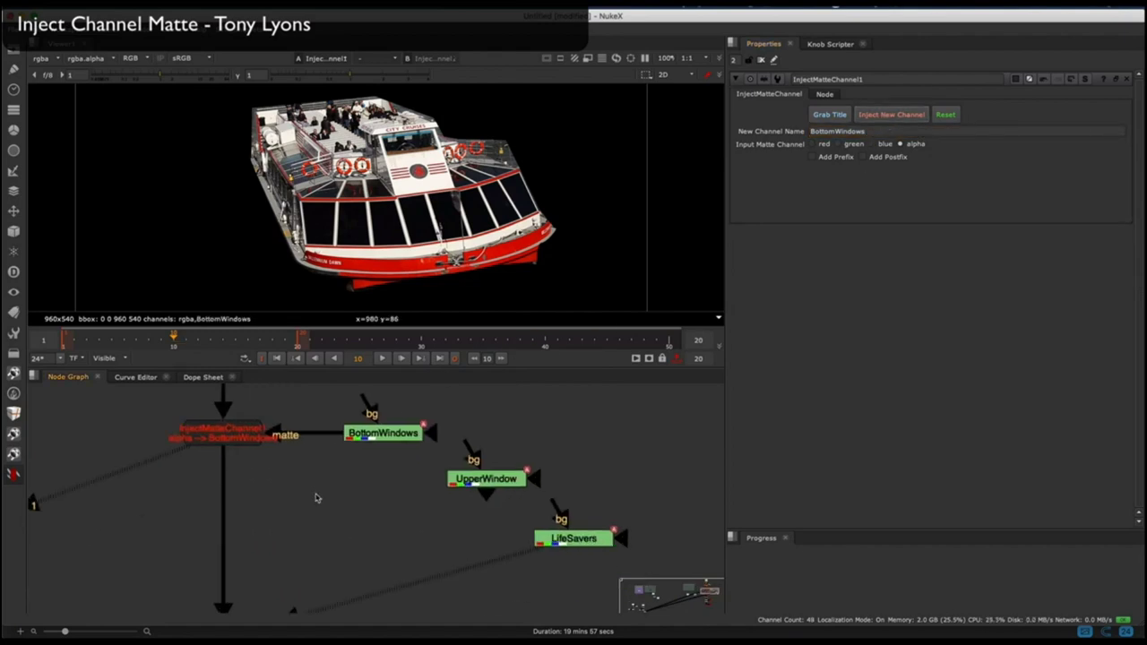
right_click(139, 501)
click(269, 432)
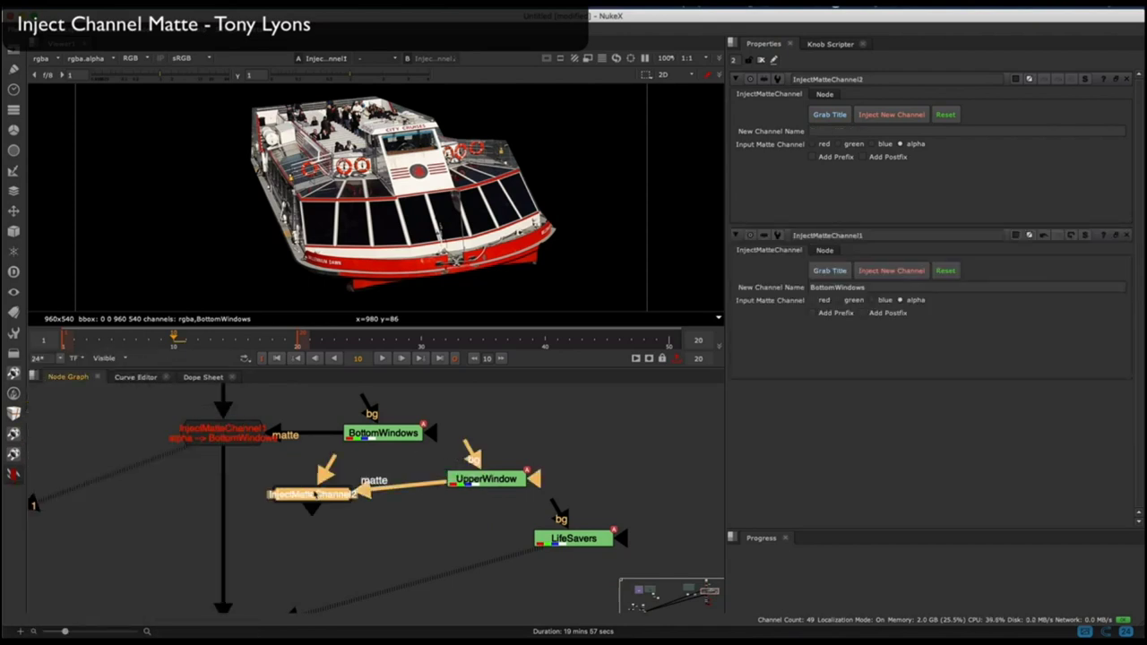
drag(314, 494, 226, 495)
click(887, 132)
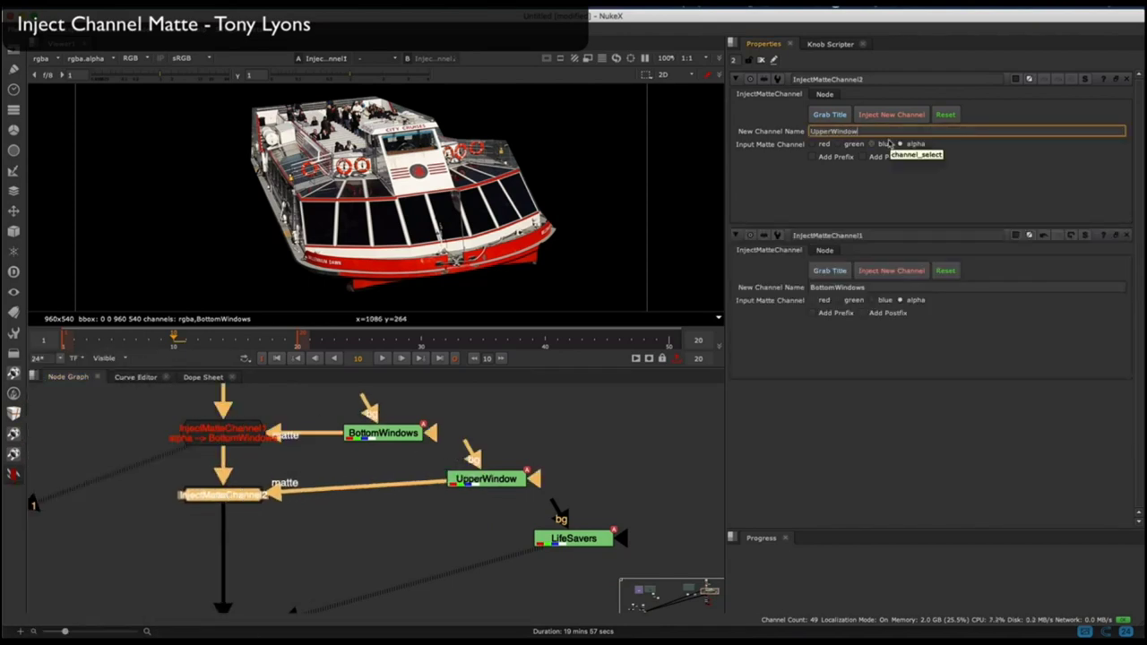
click(886, 118)
Move LifeSavers closer to the main branch, duplicate InjectMatteChannel2 beside it, and reset the copy.
click(512, 448)
drag(549, 537, 410, 550)
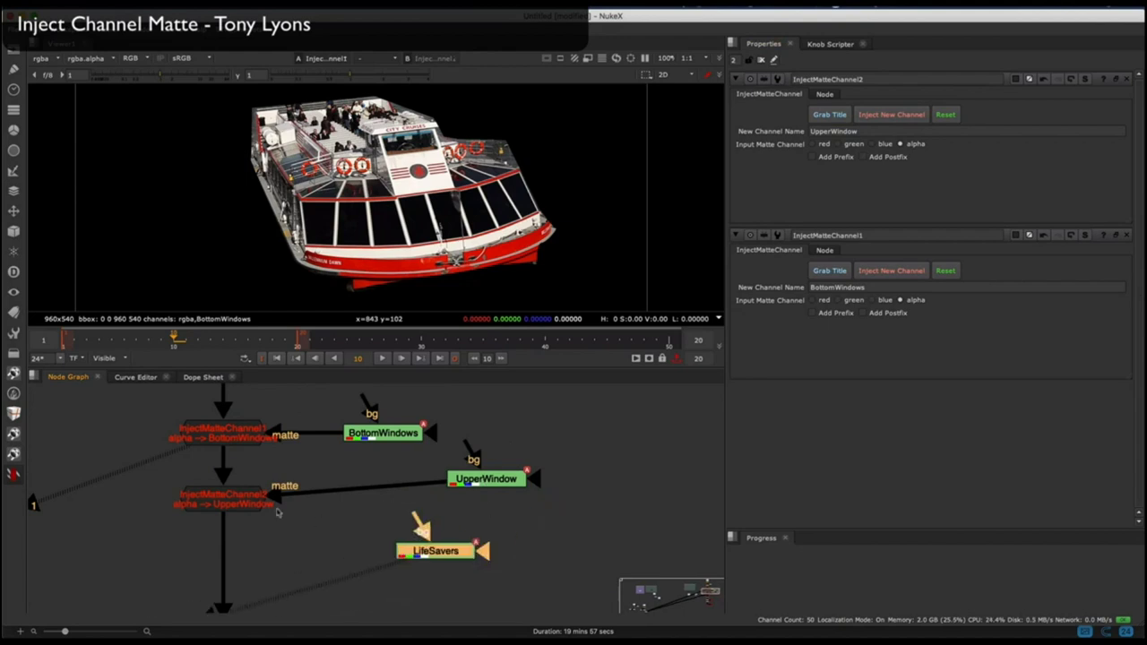
click(259, 503)
key(super+c)
middle_drag(288, 562, 287, 512)
click(287, 512)
key(super+v)
click(947, 115)
drag(441, 503, 459, 517)
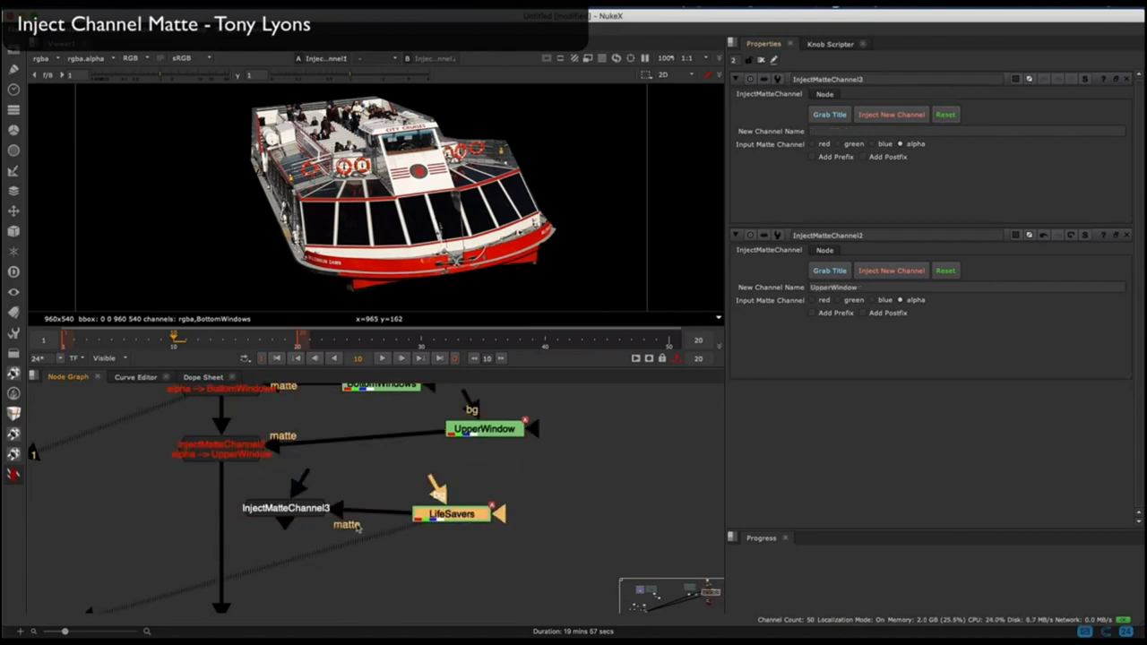
Insert InjectMatteChannel3 into the main branch, inject the LifeSavers channel, and line up the UpperWindow node.
drag(308, 510, 236, 508)
click(890, 116)
drag(474, 430, 473, 450)
scroll(269, 453, down, 4)
middle_drag(324, 468, 344, 504)
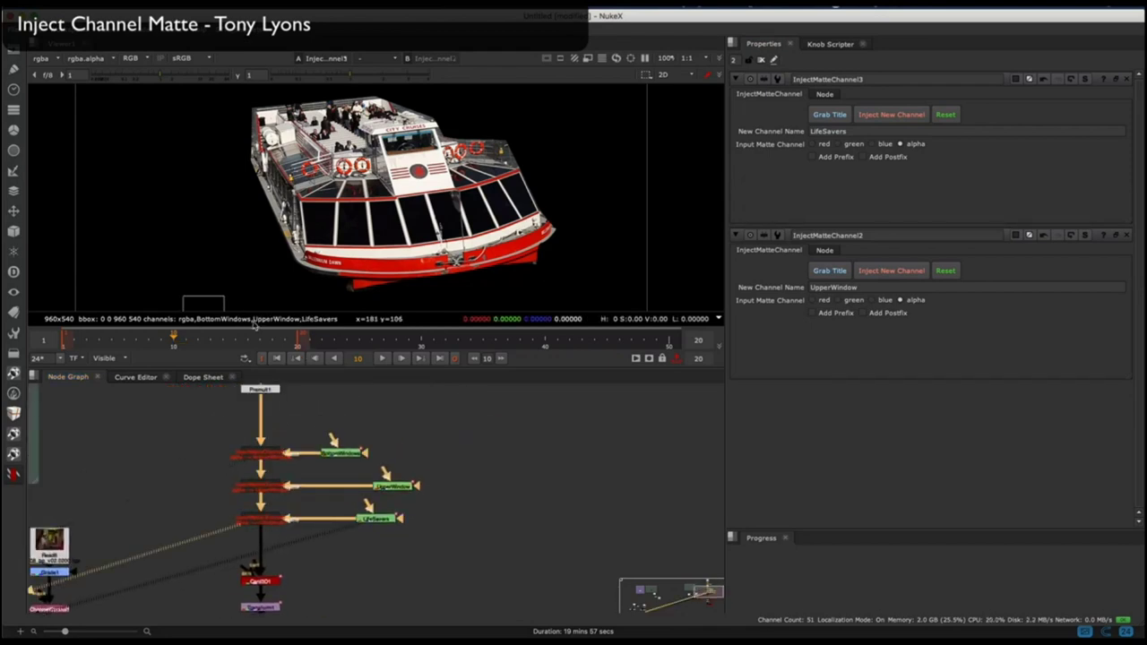
Select the three InjectMatteChannel nodes with their roto nodes and move them up the main branch.
scroll(294, 478, down, 3)
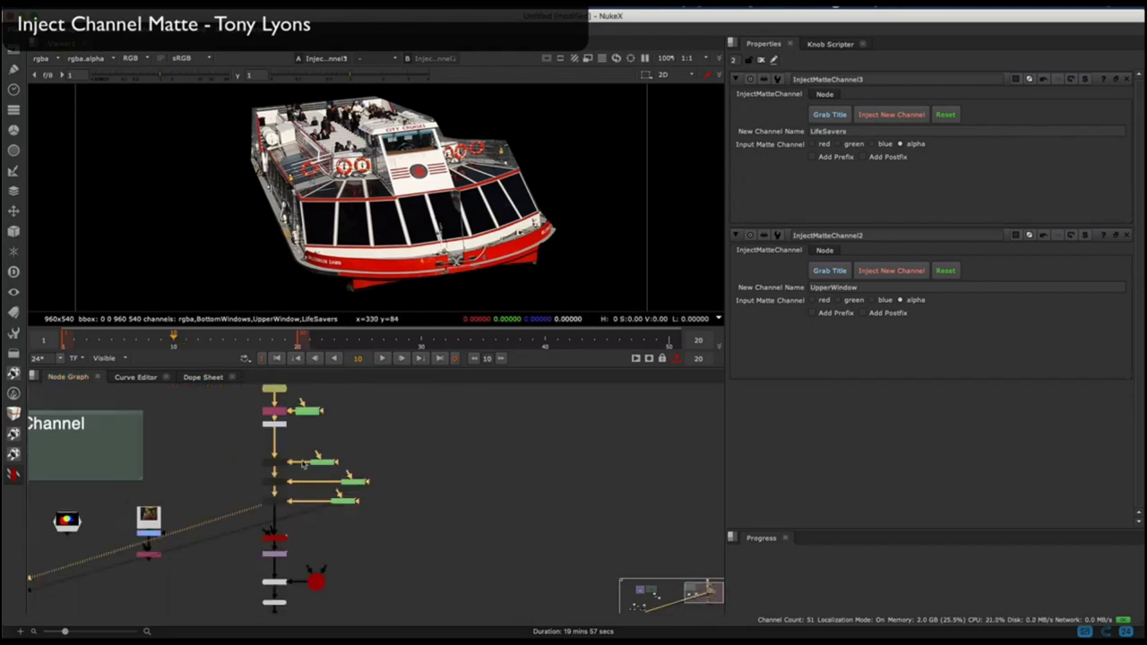
middle_drag(294, 478, 284, 500)
drag(233, 461, 388, 528)
scroll(266, 478, up, 4)
drag(282, 487, 280, 450)
Add a Shuffle node, connect it to InjectMatteChannel3, and view it.
middle_drag(344, 559, 317, 502)
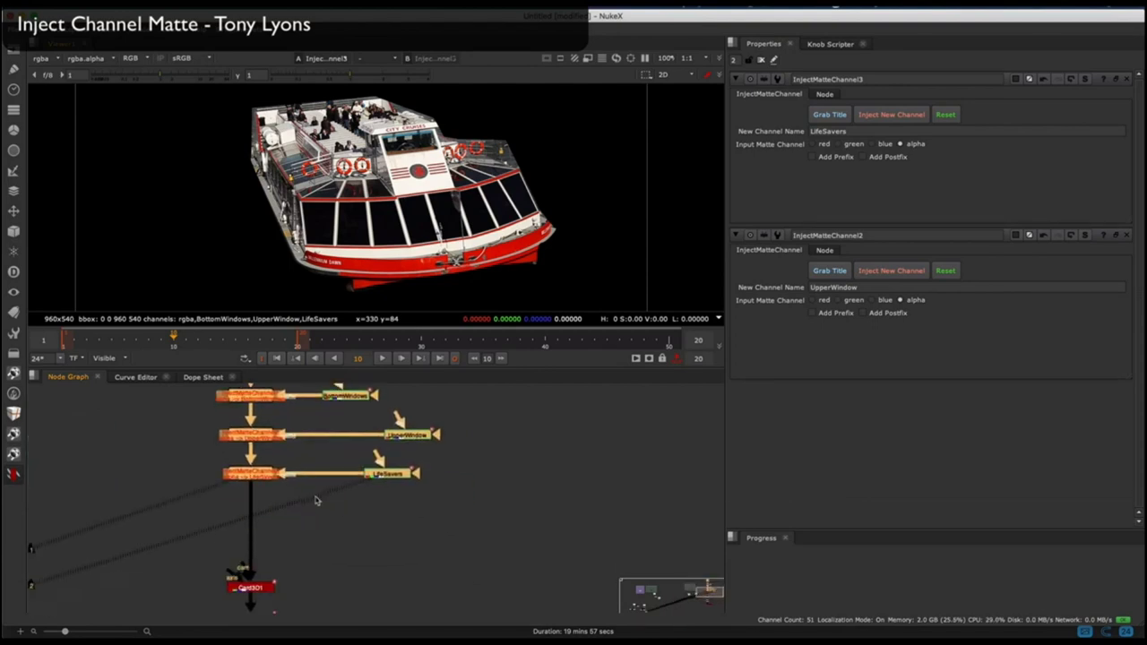
scroll(316, 499, up, 4)
click(299, 532)
key(h)
drag(315, 531, 318, 529)
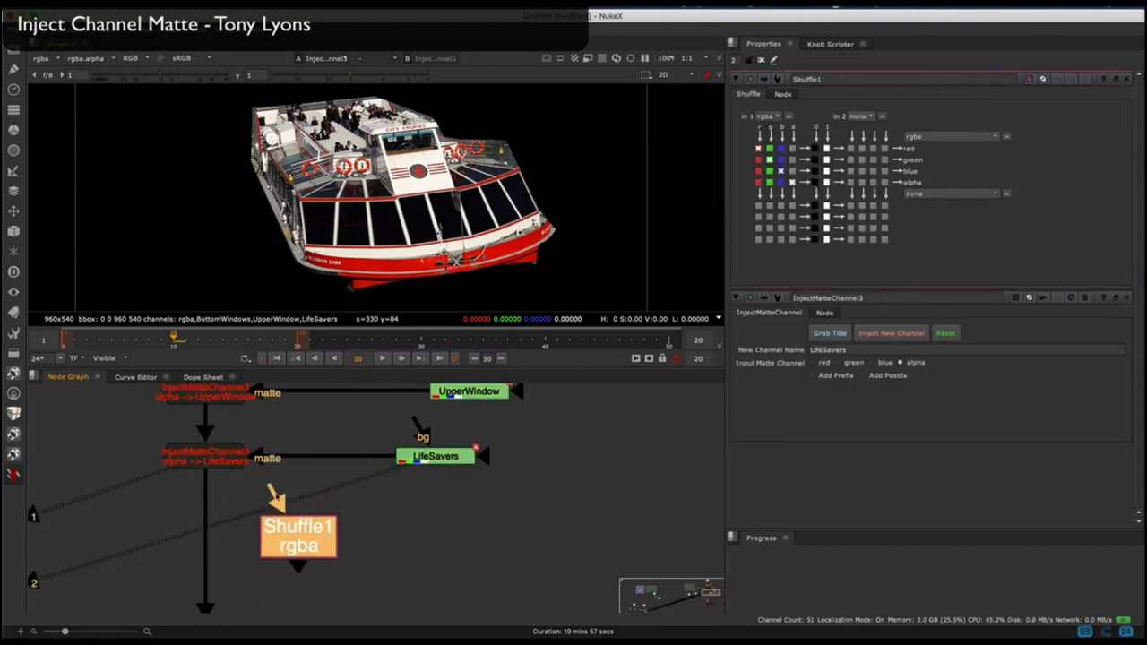
drag(267, 487, 216, 460)
key(1)
Switch Shuffle1's first input layer through BottomWindows, LifeSavers and UpperWindow, finishing on BottomWindows.
click(771, 116)
click(779, 170)
click(781, 116)
click(793, 184)
click(785, 118)
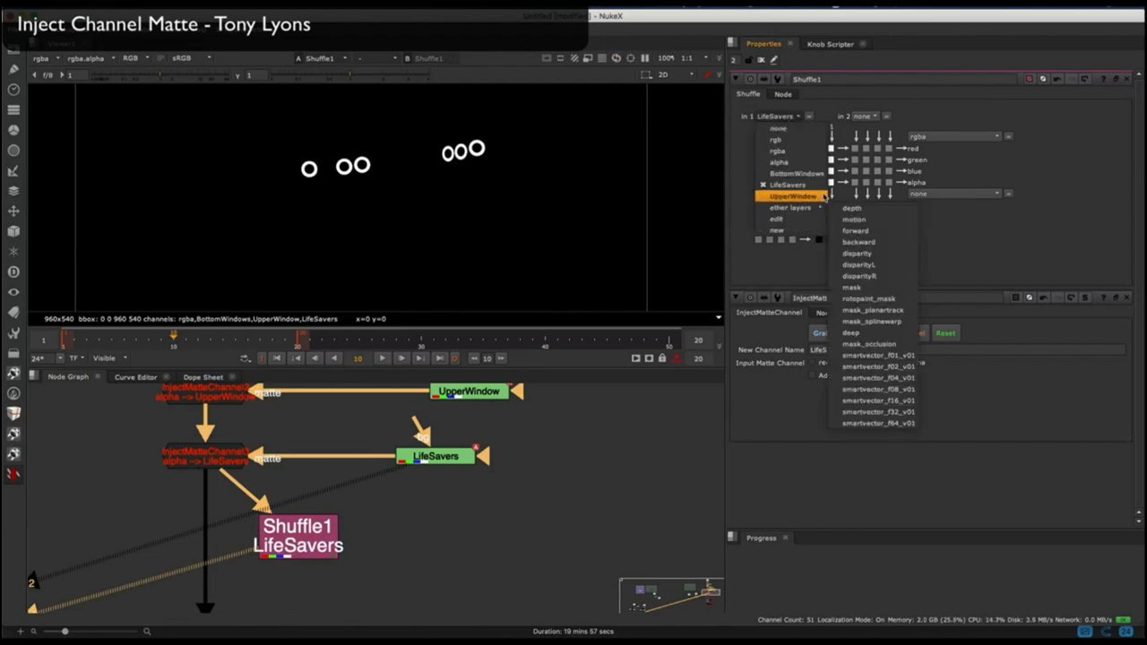
click(795, 195)
click(790, 116)
click(796, 175)
View InjectMatteChannel3, switch to ScanlineRender1's output, and scrub through the boat animation.
click(212, 465)
key(1)
scroll(297, 439, down, 5)
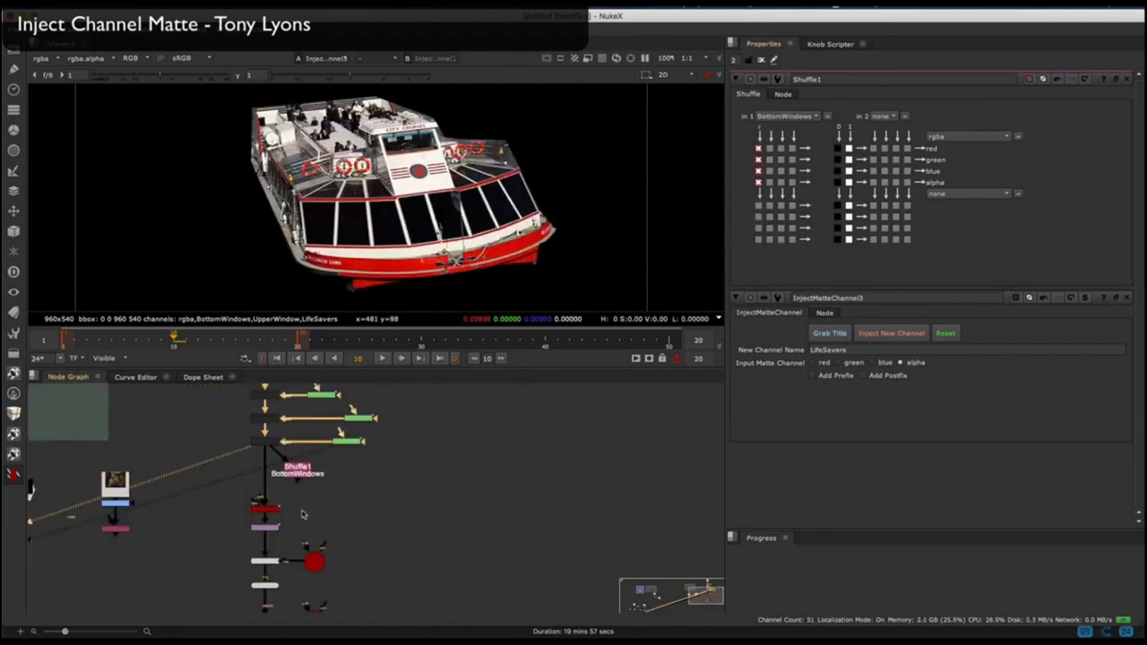
middle_drag(302, 514, 302, 453)
scroll(269, 574, up, 5)
click(275, 515)
key(1)
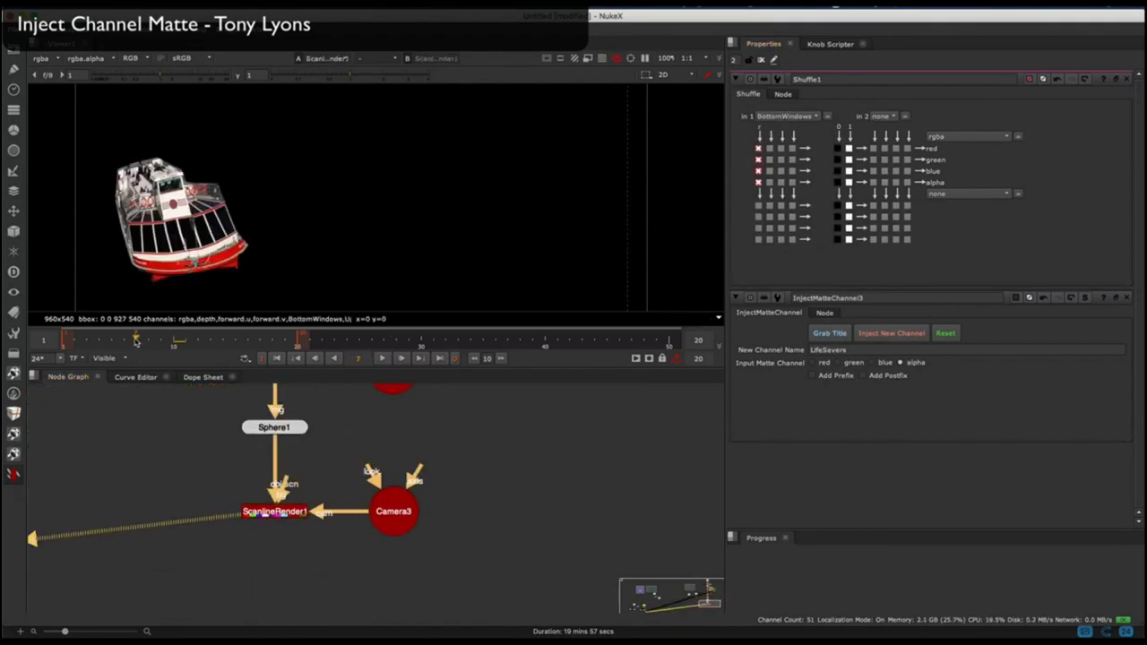
drag(136, 342, 229, 340)
Add a Shuffle node after ScanlineRender1, view it, and switch its first input layer to BottomWindows and on to LifeSavers.
middle_drag(338, 582, 284, 499)
key(h)
drag(303, 517, 221, 429)
key(2)
click(769, 116)
click(798, 207)
click(787, 117)
click(797, 219)
Go back to the first frame and play the animation while comparing the two viewer inputs.
key(1)
click(277, 358)
key(2)
click(387, 359)
Add a second Shuffle node to ScanlineRender1, view it, and set its first input layer to BottomWindows.
key(h)
key(1)
click(769, 116)
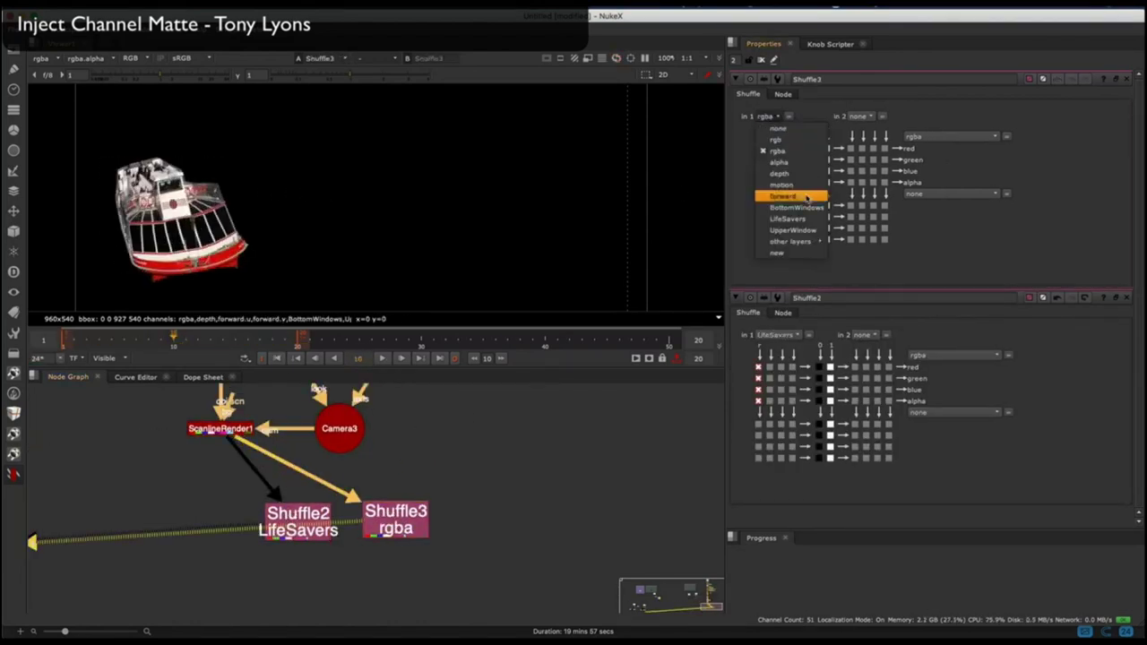
click(802, 207)
Add a third Shuffle node to ScanlineRender1, view it, and set its first input layer to UpperWindow.
key(h)
drag(299, 513, 278, 520)
key(1)
click(769, 117)
click(799, 230)
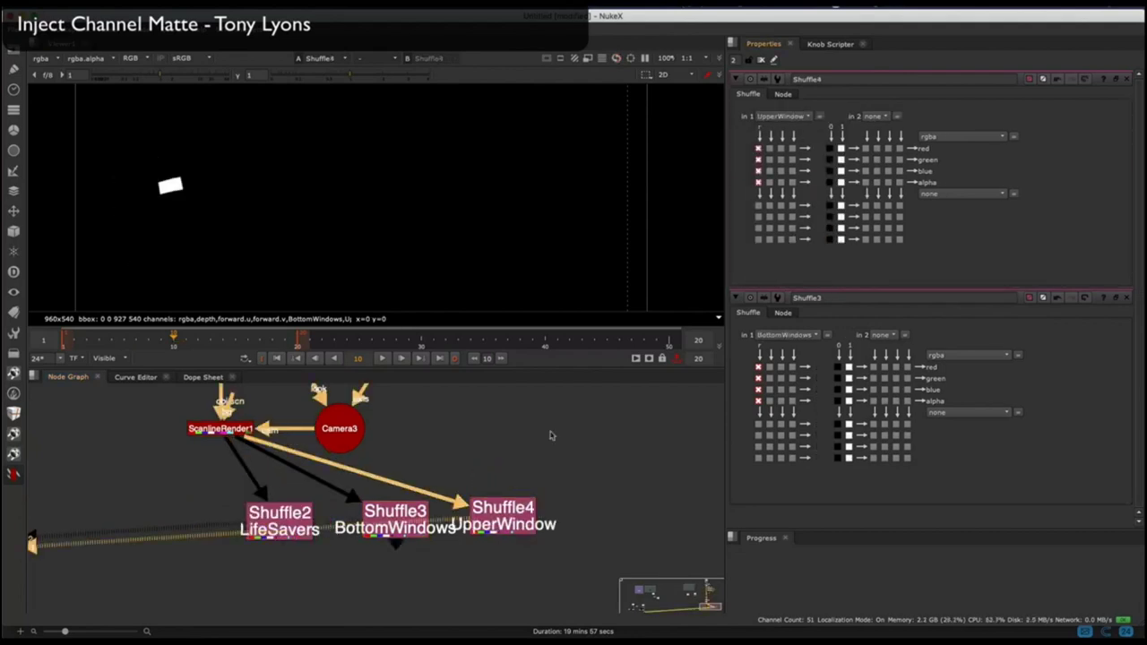
Merge Shuffle3's BottomWindows matte over Shuffle2's LifeSavers matte using only the red A channel, and view the merge.
middle_drag(550, 436, 546, 398)
click(275, 487)
click(278, 545)
key(m)
drag(275, 522, 276, 489)
drag(260, 522, 385, 488)
click(275, 544)
key(1)
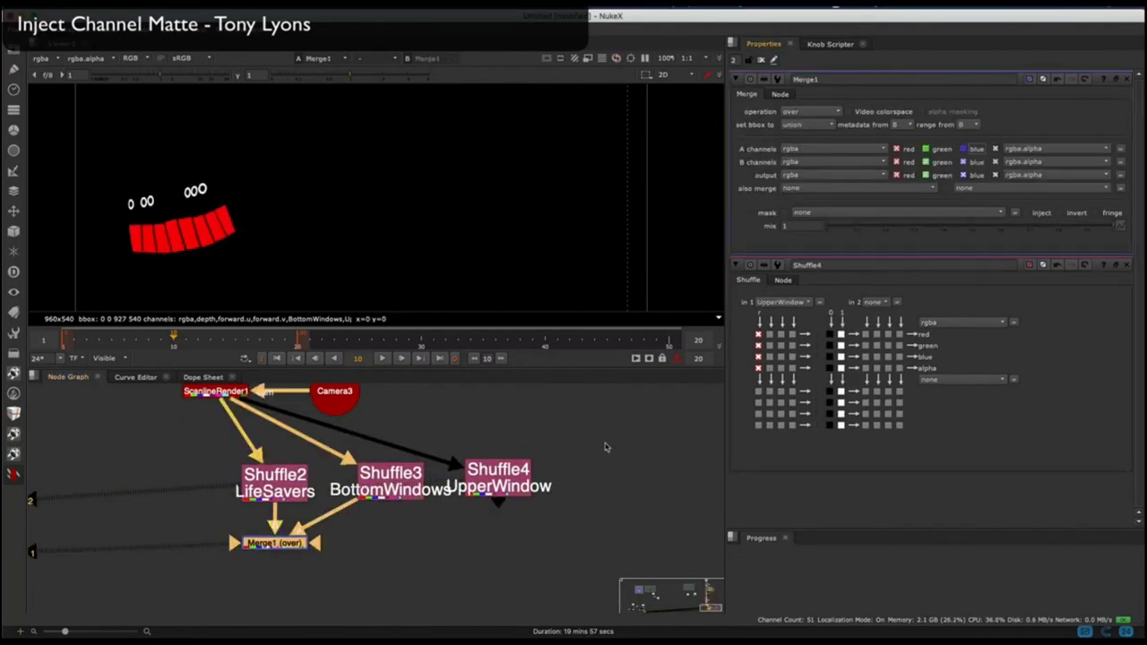
Limit Shuffle2's LifeSavers matte to green and merge Shuffle4's UpperWindow matte over the result using only the blue A channel.
double_click(275, 484)
click(274, 543)
key(m)
drag(234, 591, 491, 484)
key(1)
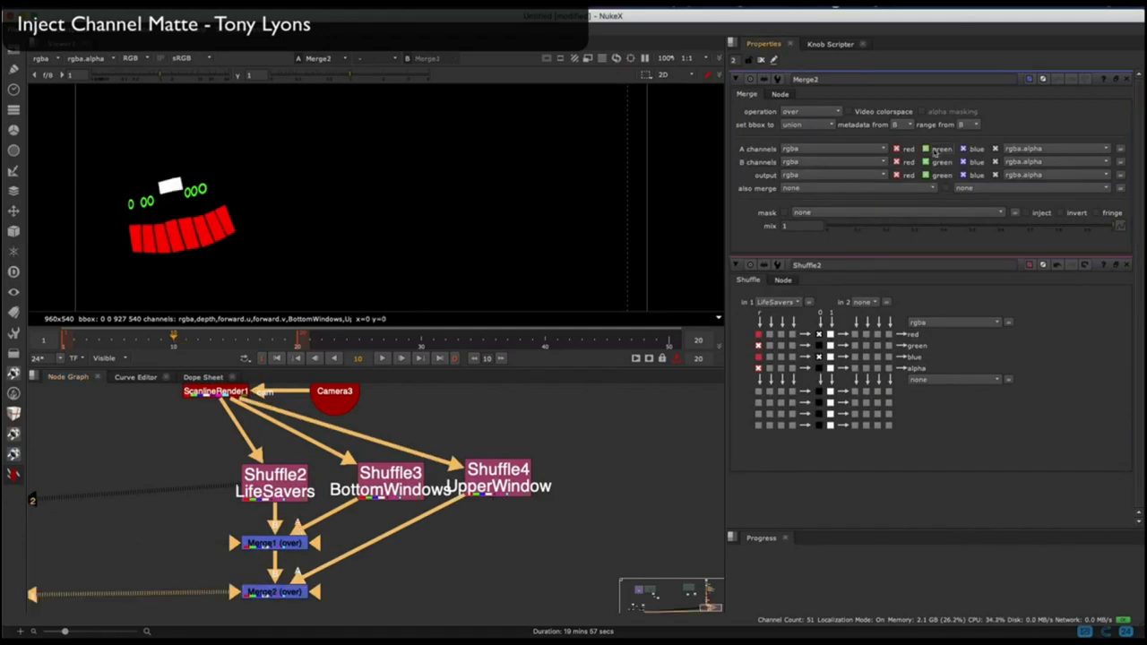
click(896, 149)
click(926, 149)
Play the coloured mattes from the first frame, and merge them with ScanlineRender1's boat render.
click(277, 359)
click(382, 358)
middle_drag(205, 467, 250, 433)
click(191, 588)
key(m)
drag(207, 569, 315, 558)
drag(181, 570, 239, 393)
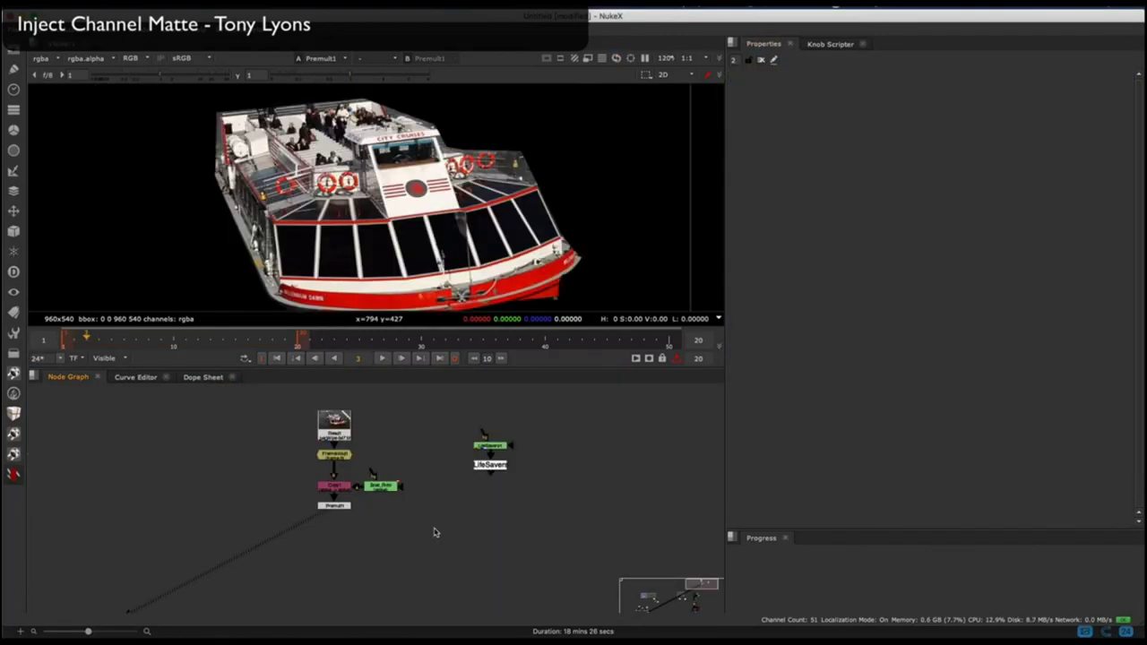
View the LifeSavers anchor, create a LifeSavers stamp from it, and place the viewed stamp near Premult1.
key(2)
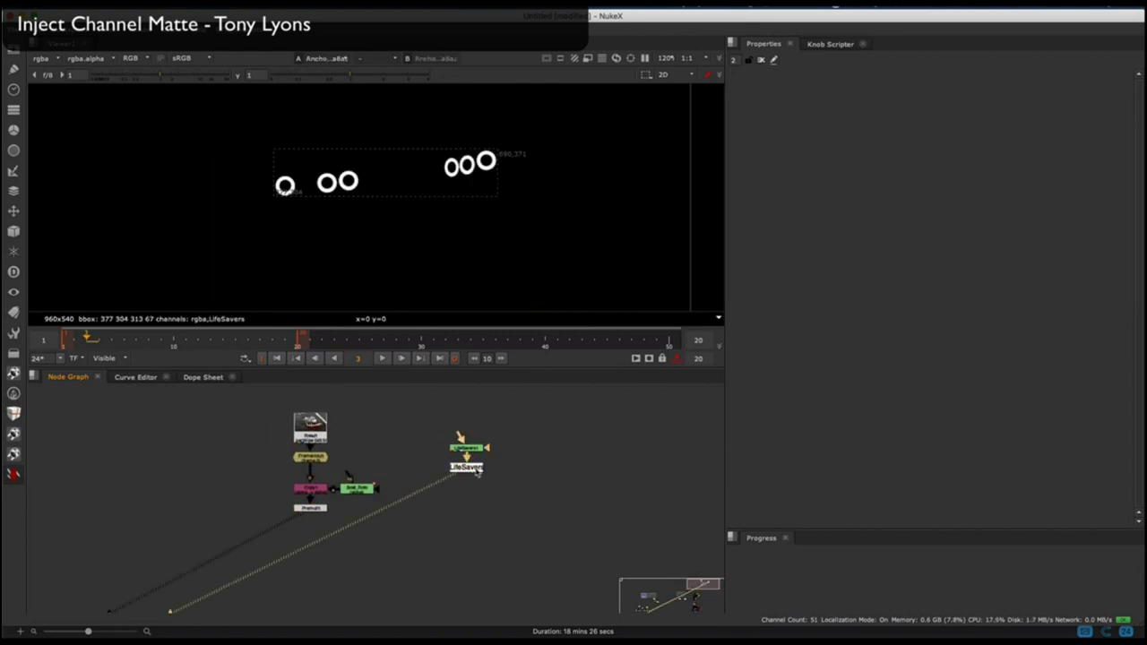
key(F8)
key(2)
click(464, 546)
drag(478, 497, 409, 549)
scroll(350, 545, up, 4)
click(344, 545)
Add an InjectMatteChannel node below Premult1, with the LifeSavers stamp connected to its matte input.
click(14, 474)
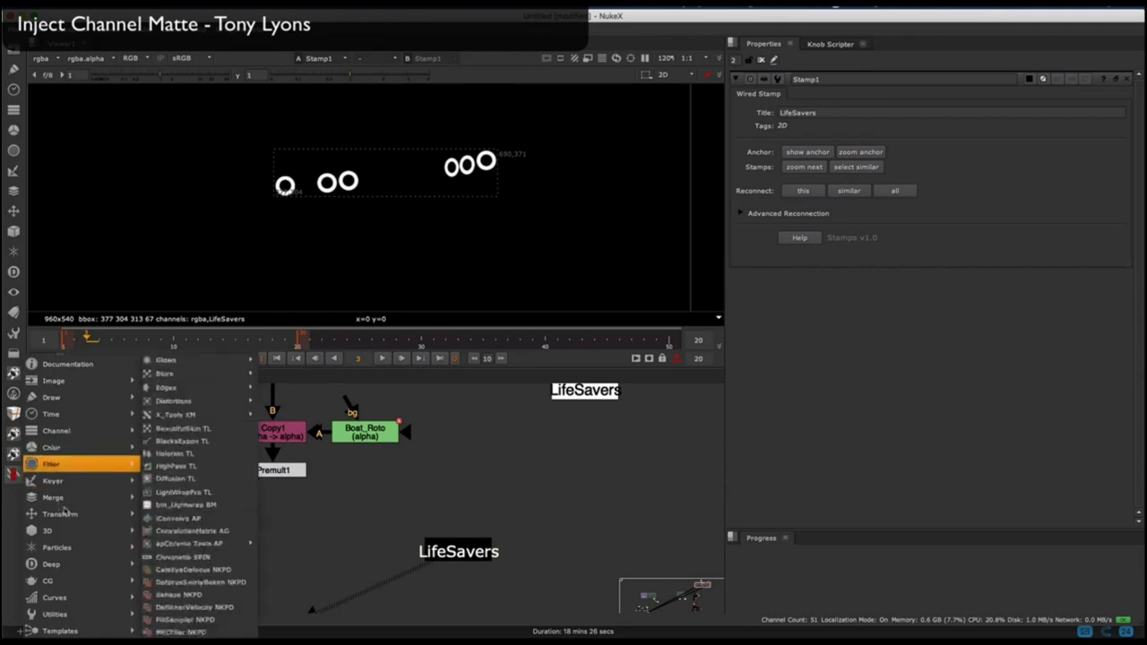
mouse_move(78, 434)
click(175, 479)
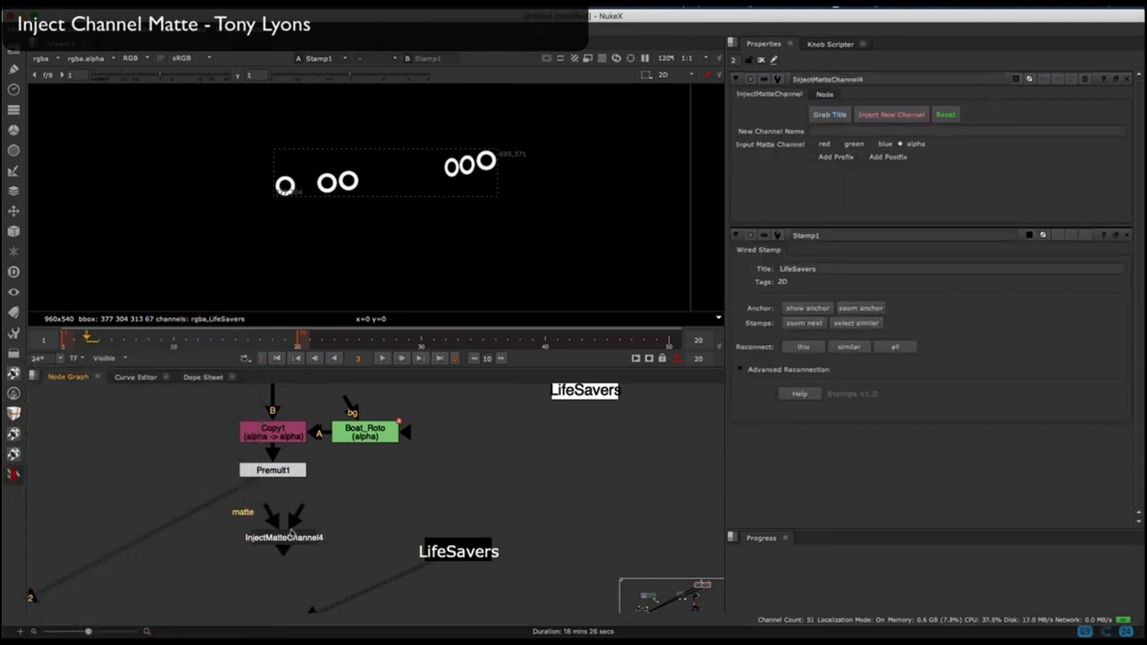
drag(255, 544, 252, 556)
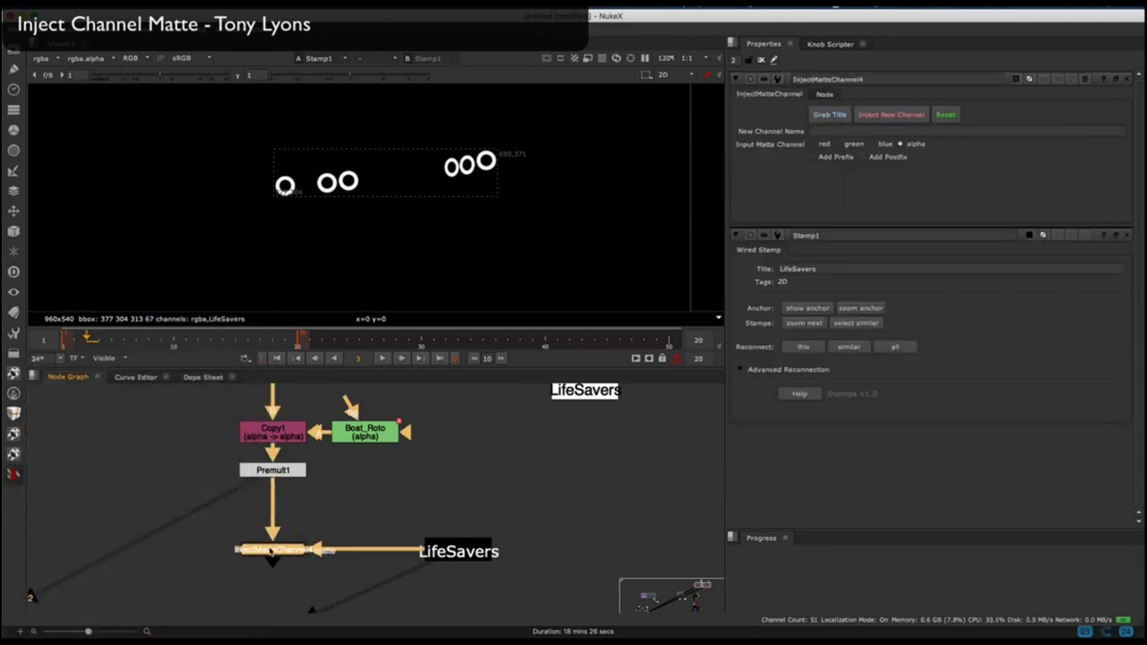
Nudge the stamp into line, grab its title LifeSavers as the new channel name, and inject the channel.
click(358, 516)
drag(443, 544, 433, 544)
click(398, 503)
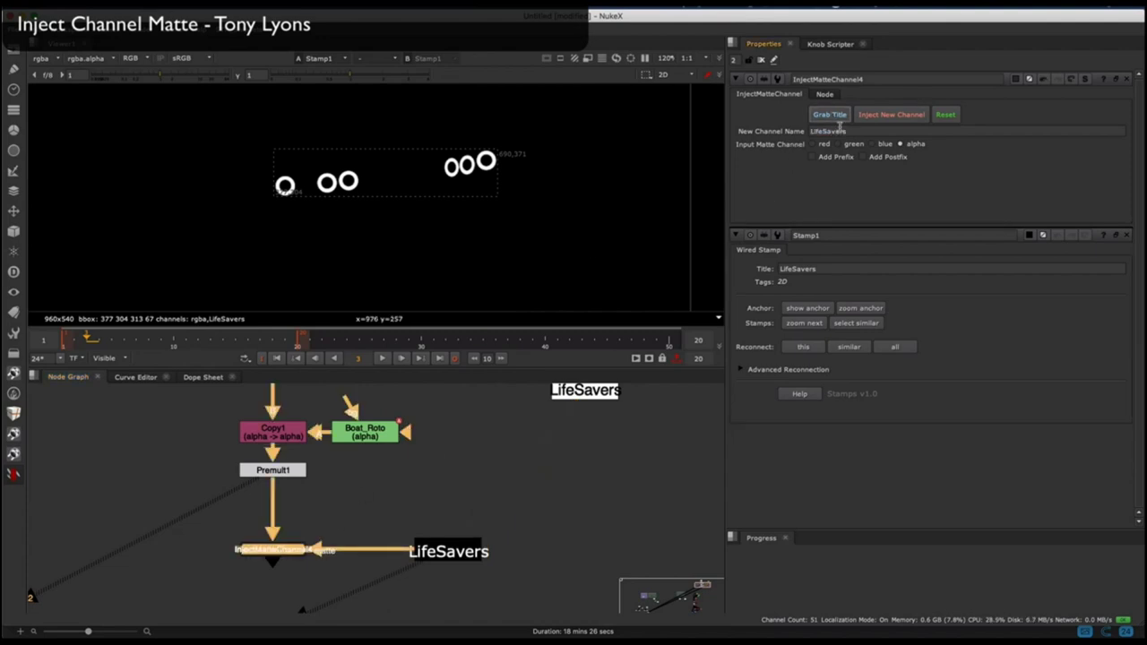
click(880, 114)
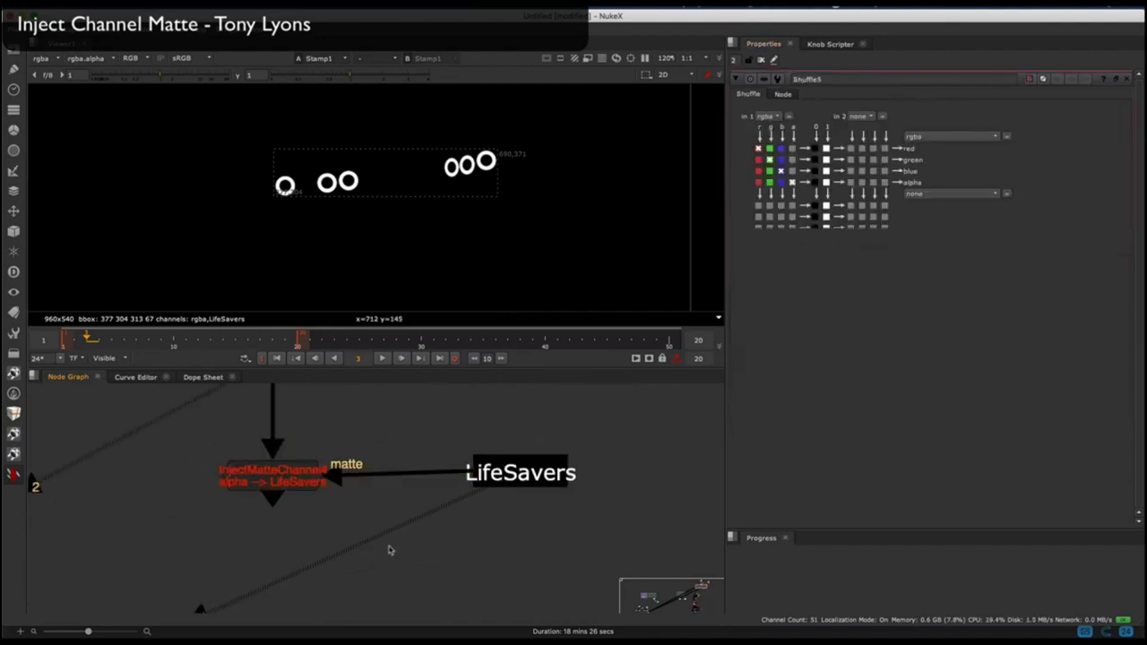
Place and view a Shuffle node after InjectMatteChannel4, with its first input layer set to LifeSavers.
key(1)
click(385, 587)
click(766, 115)
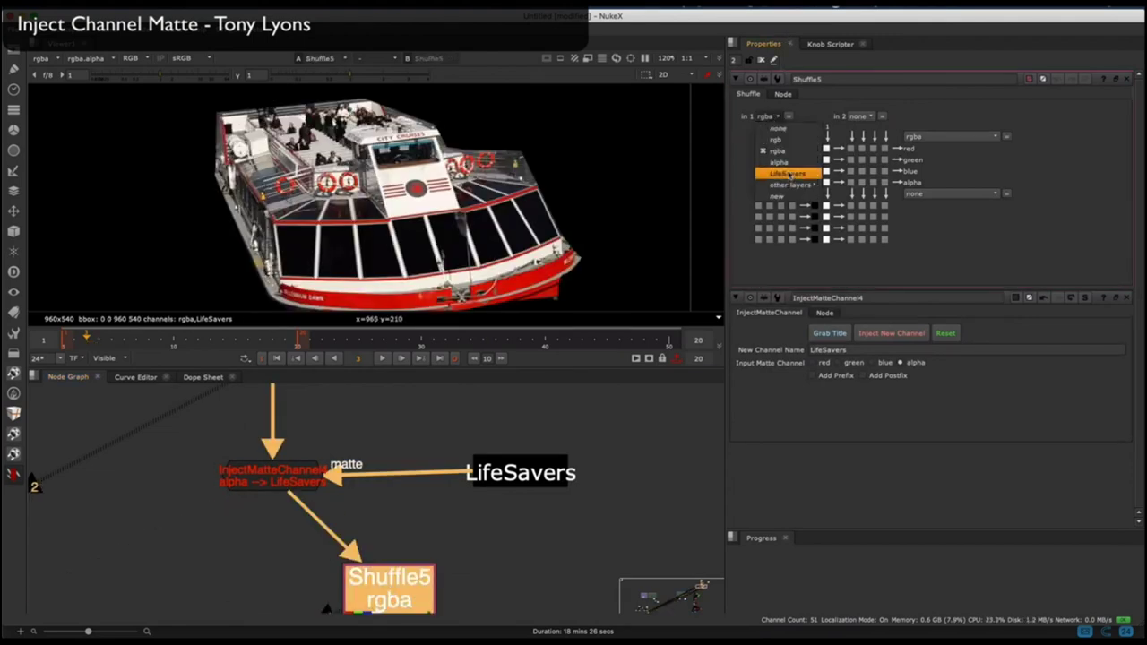
click(768, 179)
scroll(482, 440, down, 1)
click(507, 458)
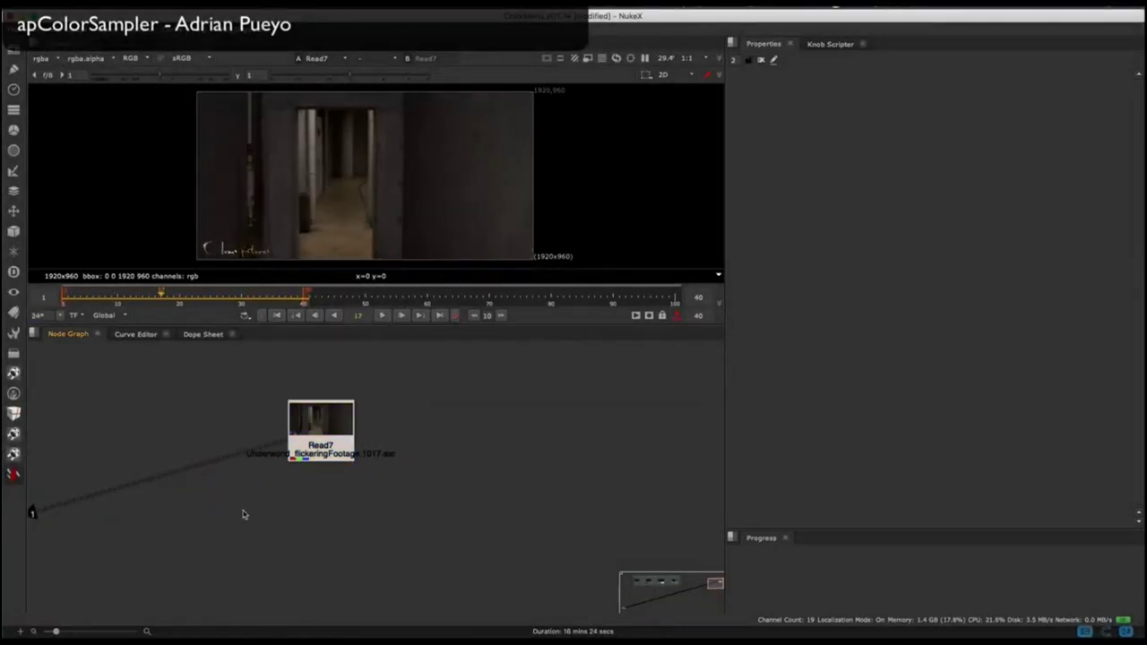
Add an apColorSampler node below Read7, view it, and play its averaged colour.
right_click(27, 484)
mouse_move(52, 453)
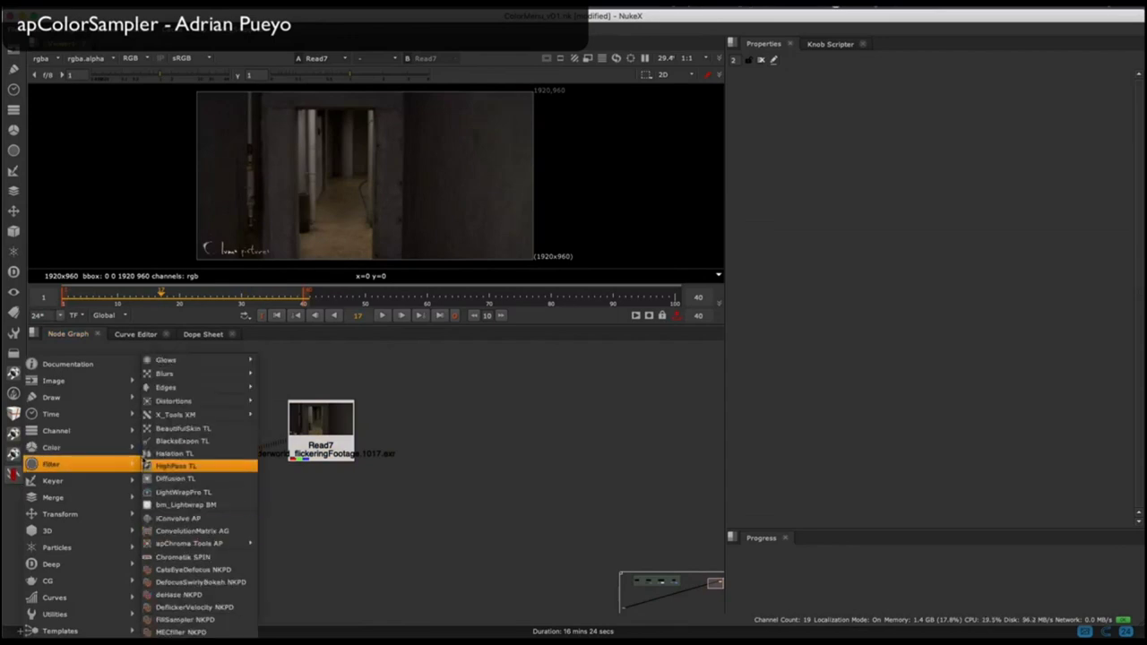
click(184, 546)
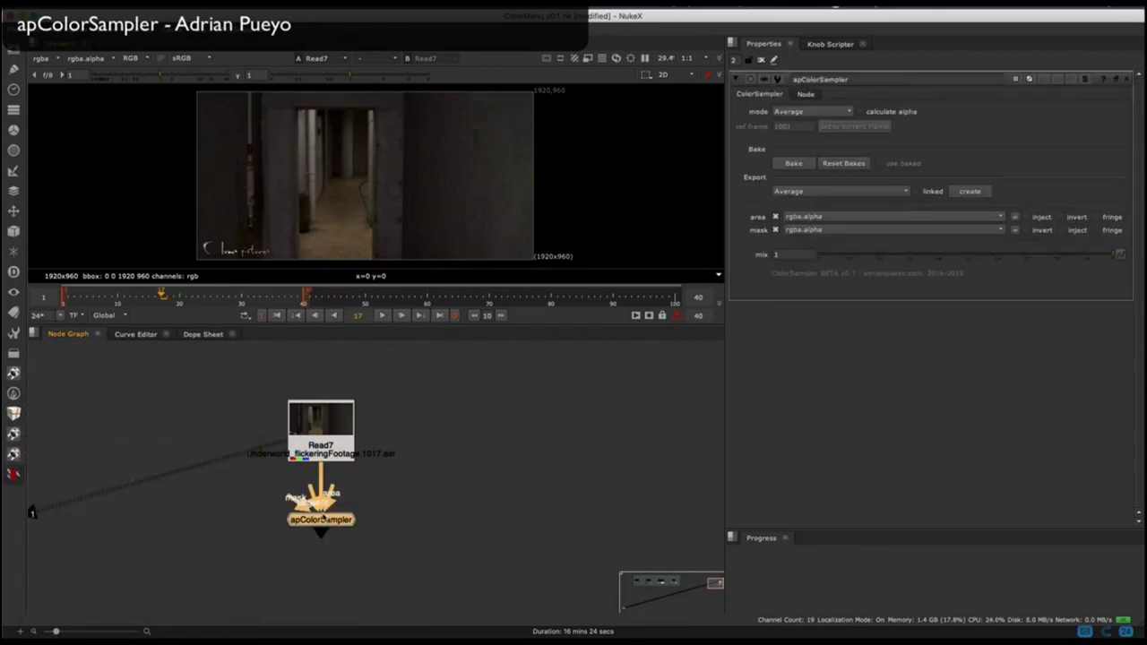
key(1)
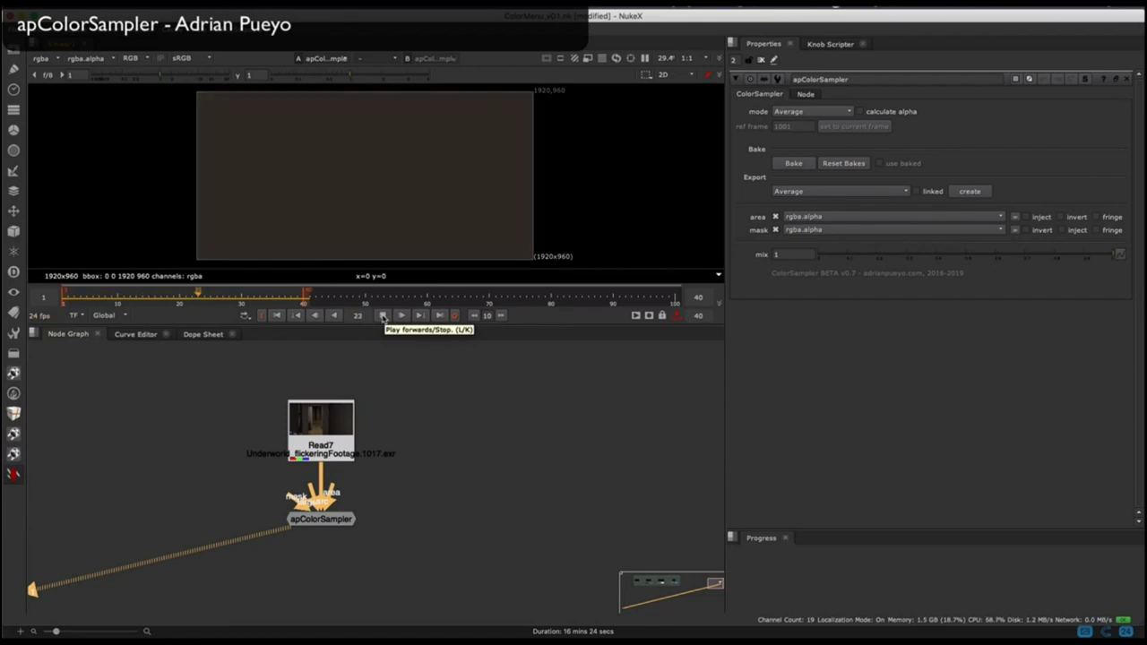
View Read7, add a Roto node, and draw a closed four-point shape on the wall beside the doorway.
key(1)
key(o)
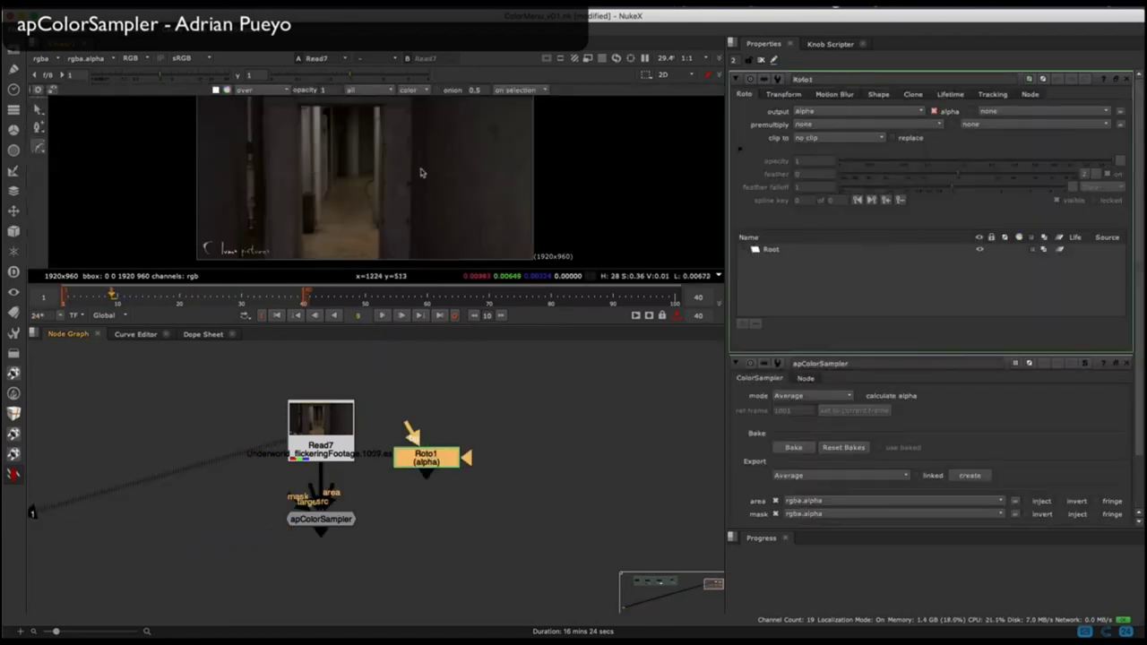
click(428, 159)
click(425, 230)
click(481, 231)
click(485, 154)
click(429, 159)
Keyframe the roto shape to follow the wall at frames 40 and 1, and scrub to check it.
drag(255, 302, 300, 303)
drag(370, 127, 563, 250)
drag(468, 199, 427, 197)
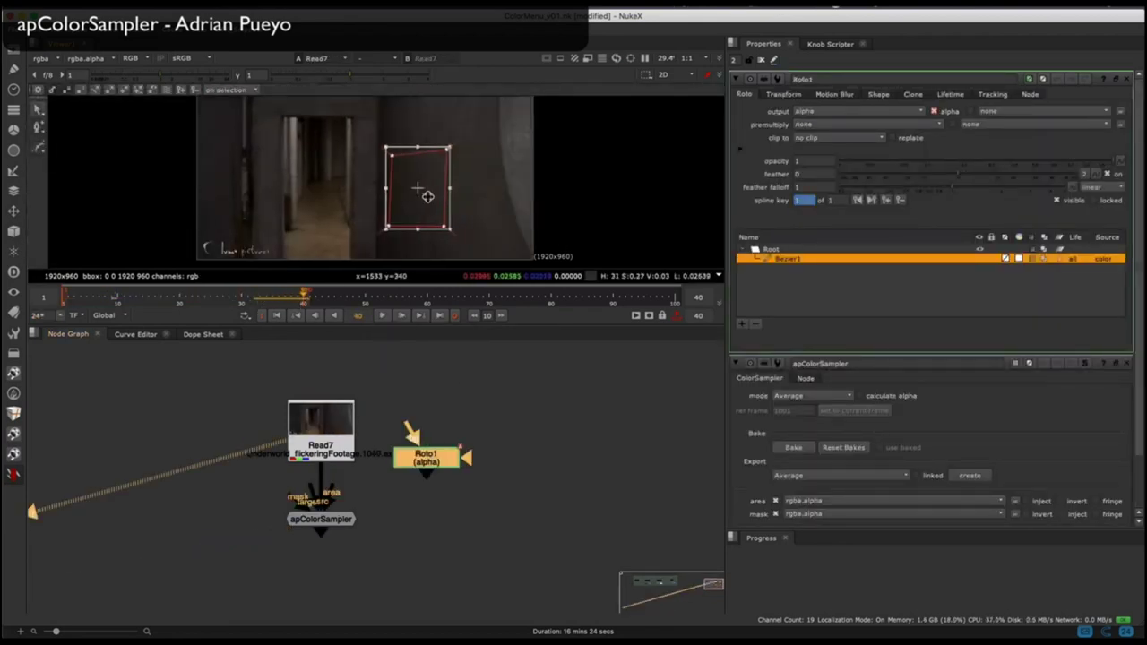
drag(98, 297, 63, 297)
drag(453, 195, 455, 196)
drag(66, 296, 247, 294)
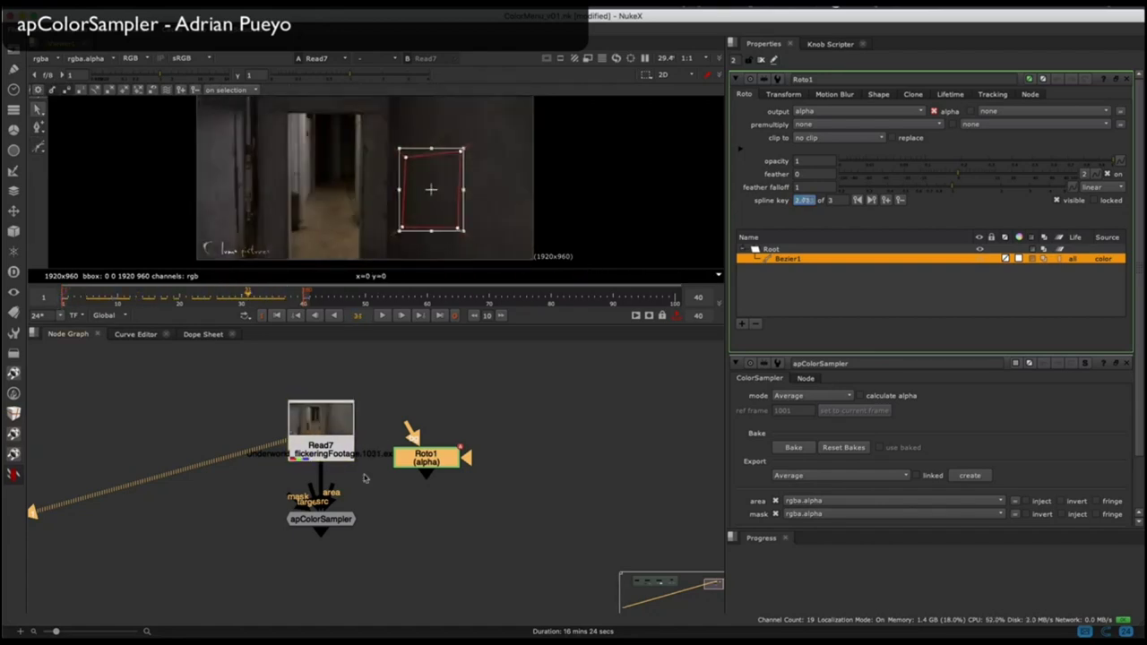
Connect apColorSampler's area input to Roto1, view the sampler, and play the result.
drag(330, 489, 426, 457)
click(320, 519)
key(1)
click(383, 315)
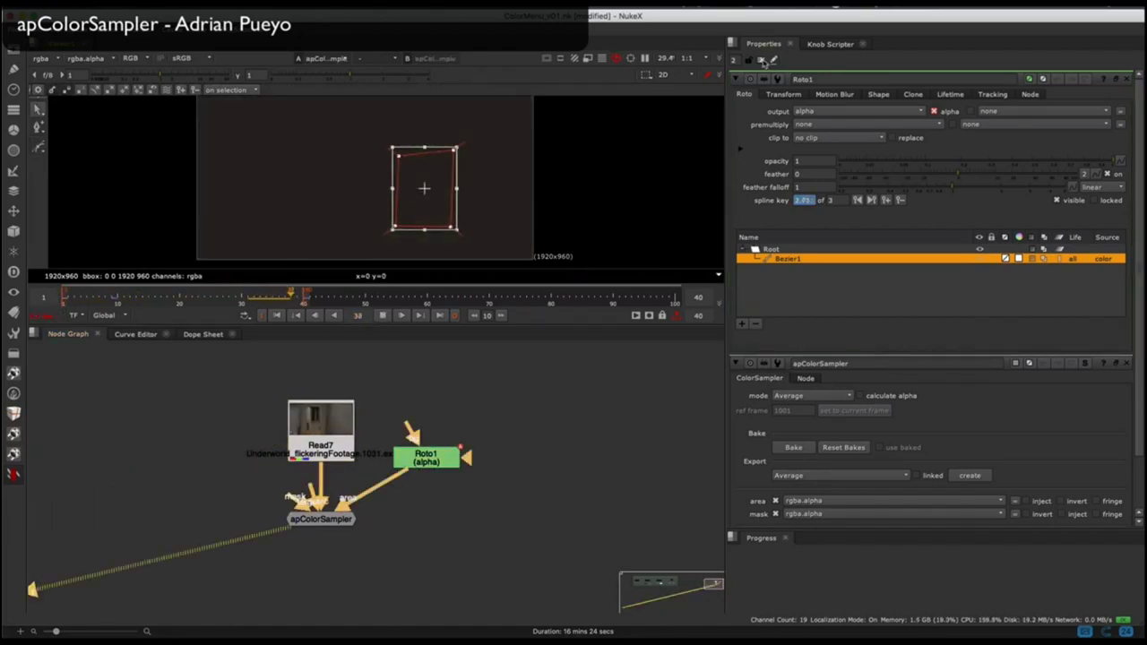
Clear the open properties, reopen Roto1, turn on ripple edit, and pull the shape's feather corners outward.
click(760, 60)
double_click(429, 457)
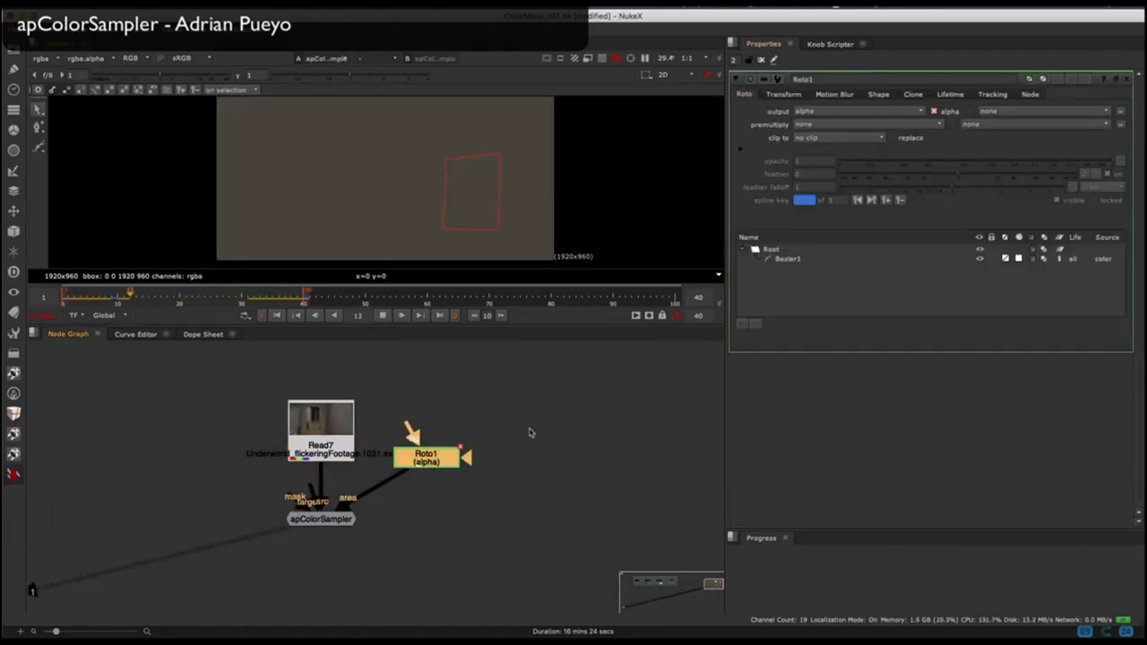
click(382, 315)
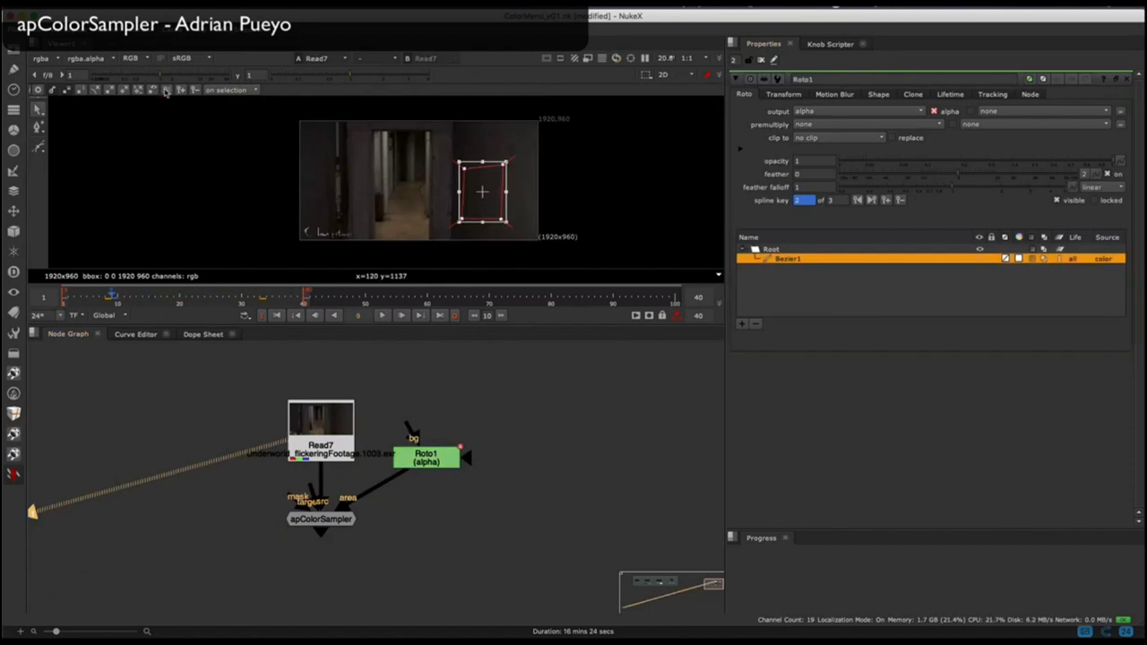
click(166, 89)
scroll(528, 151, up, 5)
click(476, 188)
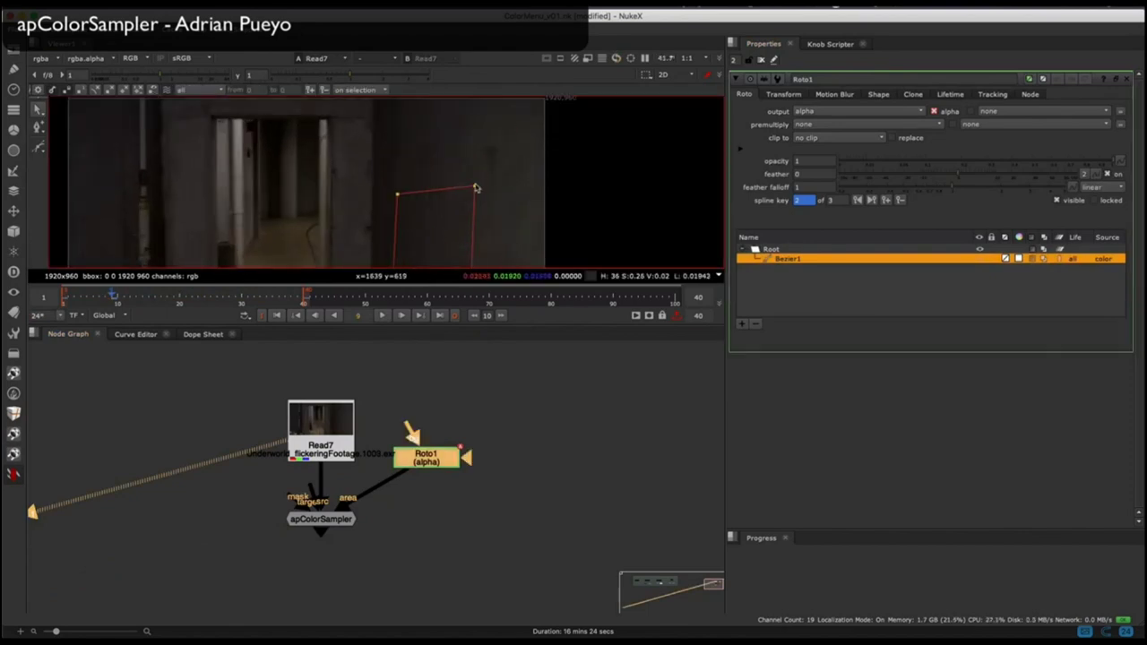
middle_drag(479, 213, 435, 137)
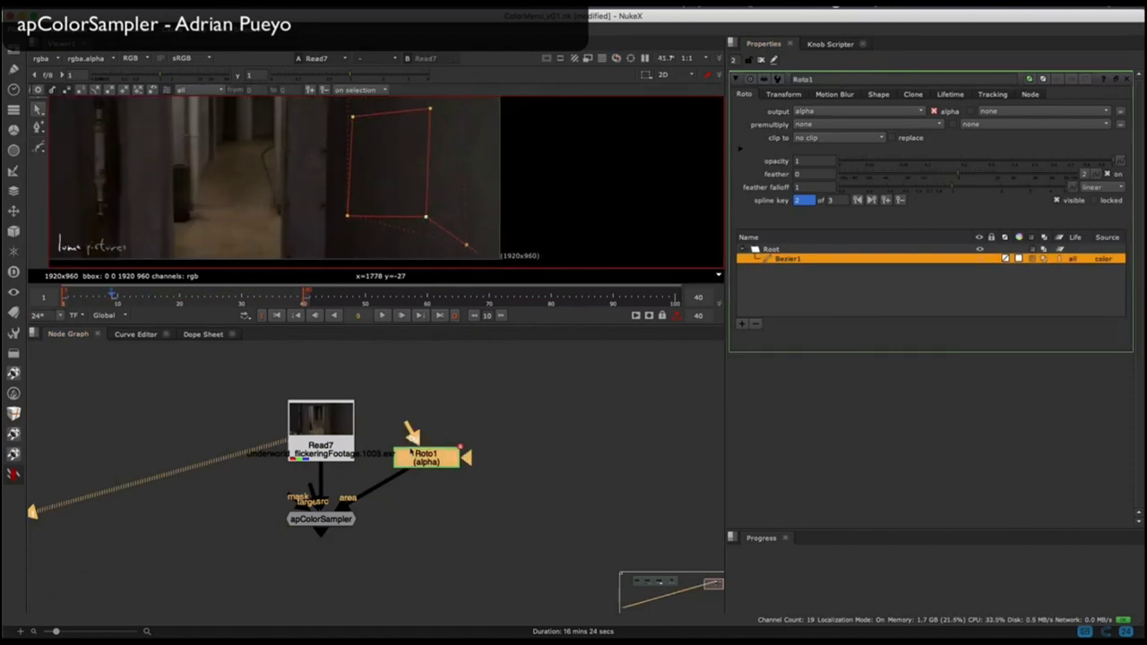
View Roto1, set its output to rgba, and adjust the feather point at the shape's upper outer corner.
key(1)
click(845, 112)
click(829, 146)
scroll(509, 216, down, 4)
scroll(482, 131, up, 3)
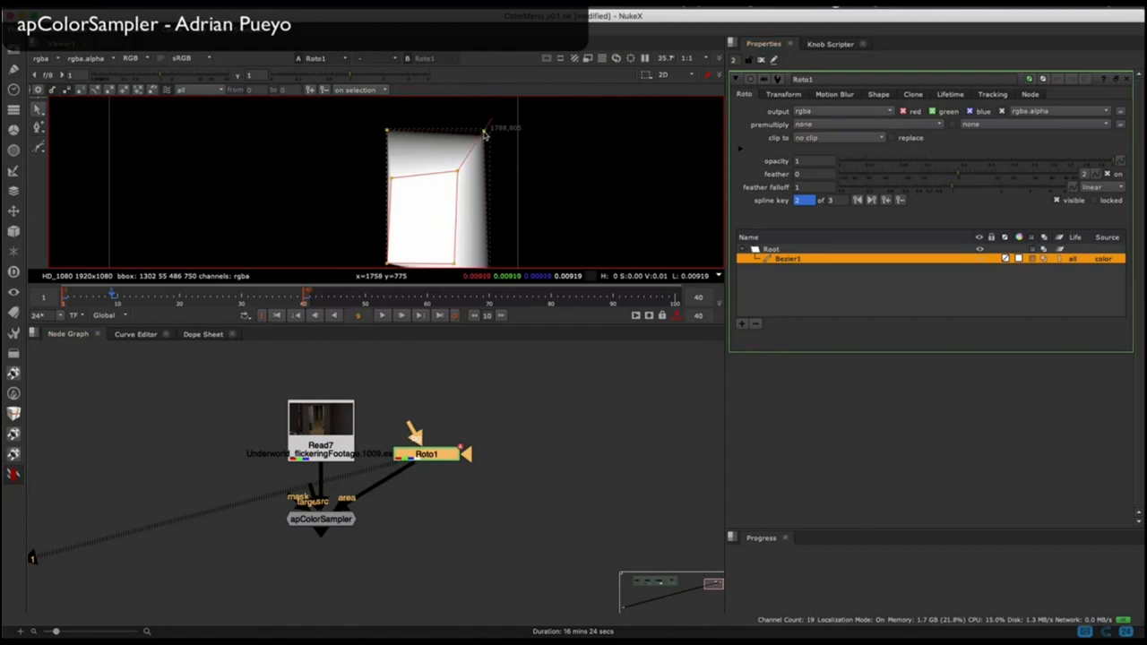
drag(485, 133, 487, 132)
View Read7, turn off ripple edit, and play the footage with the roto shape overlaid.
click(323, 432)
key(1)
click(166, 90)
click(384, 315)
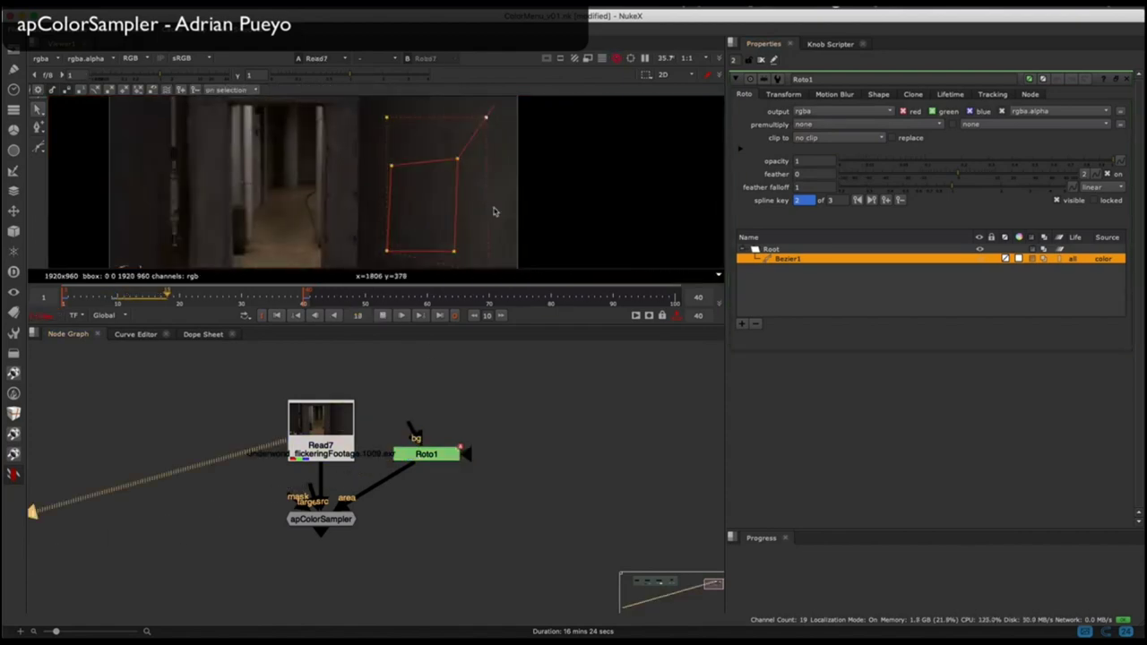
Check Roto1's animated matte, switch the viewer to apColorSampler, and scrub through its averaged colour.
click(426, 455)
key(1)
click(383, 316)
click(324, 519)
key(1)
middle_drag(399, 453, 364, 412)
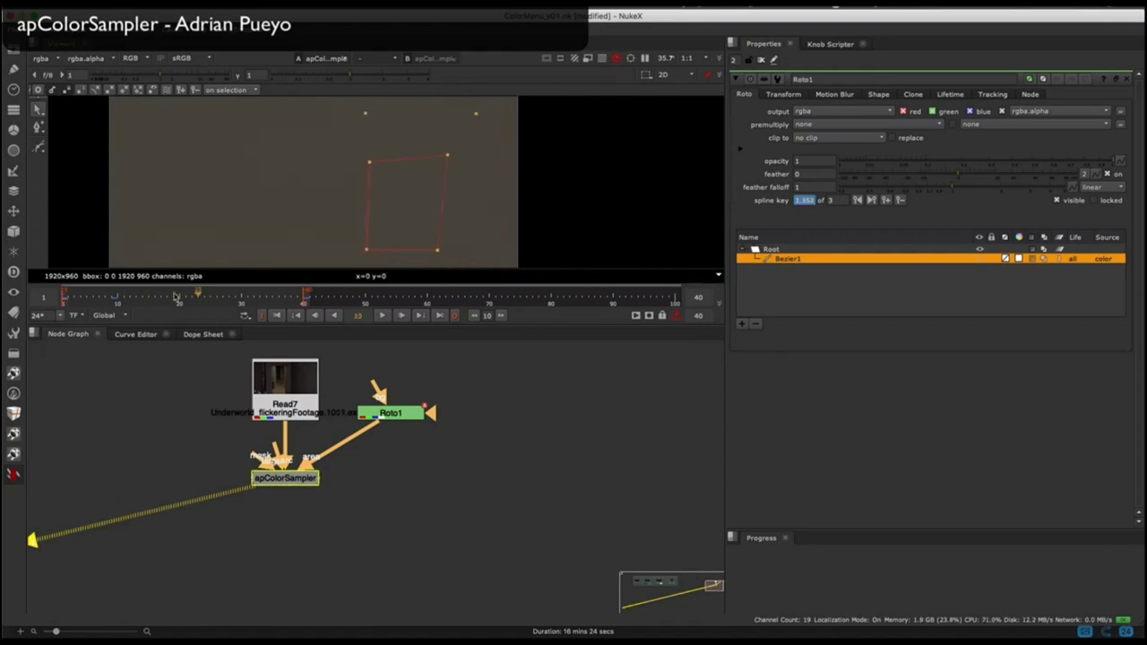
drag(280, 295, 267, 294)
Close Roto1's properties, bake apColorSampler's average colour, and export it as an Average Grade node.
double_click(269, 481)
click(1127, 309)
scroll(489, 178, down, 5)
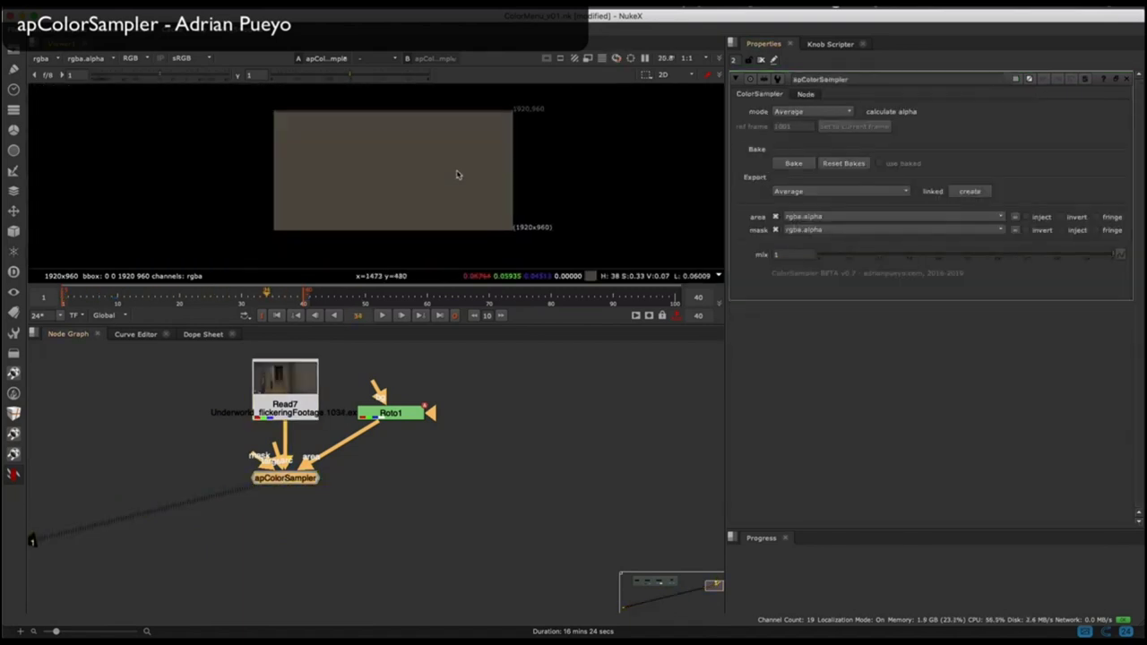
scroll(443, 179, up, 3)
click(299, 445)
click(289, 478)
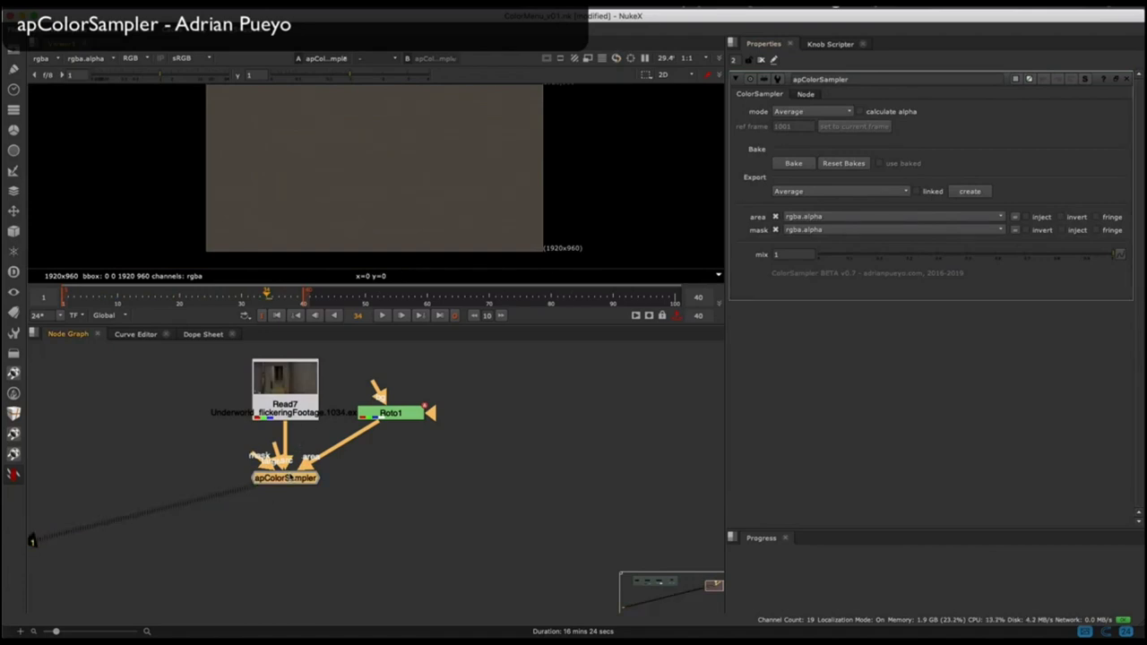
click(790, 163)
click(549, 331)
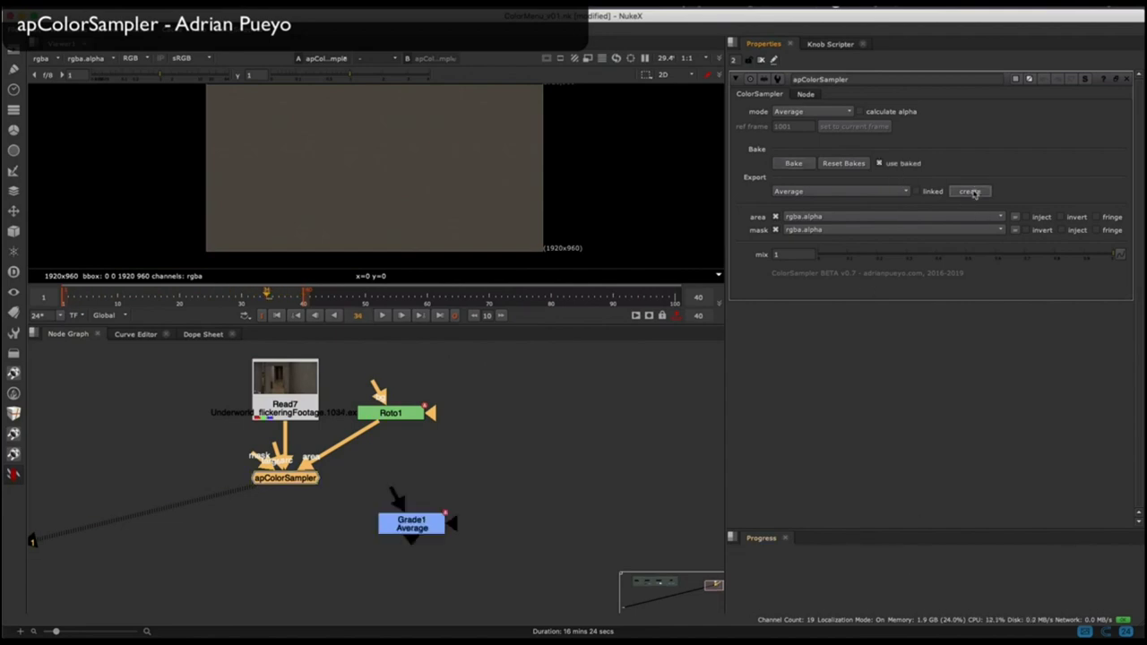
Open Grade1, add and view a Constant node, and copy Grade1's offset animation to the Constant's color.
double_click(416, 529)
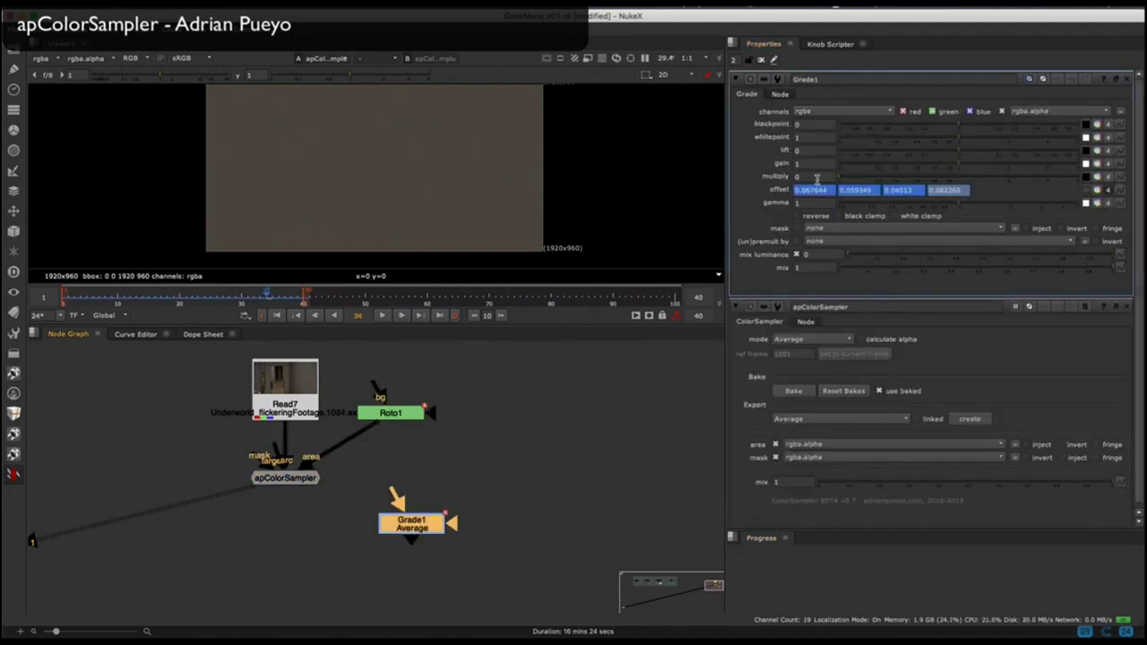
key(Tab)
text(col)
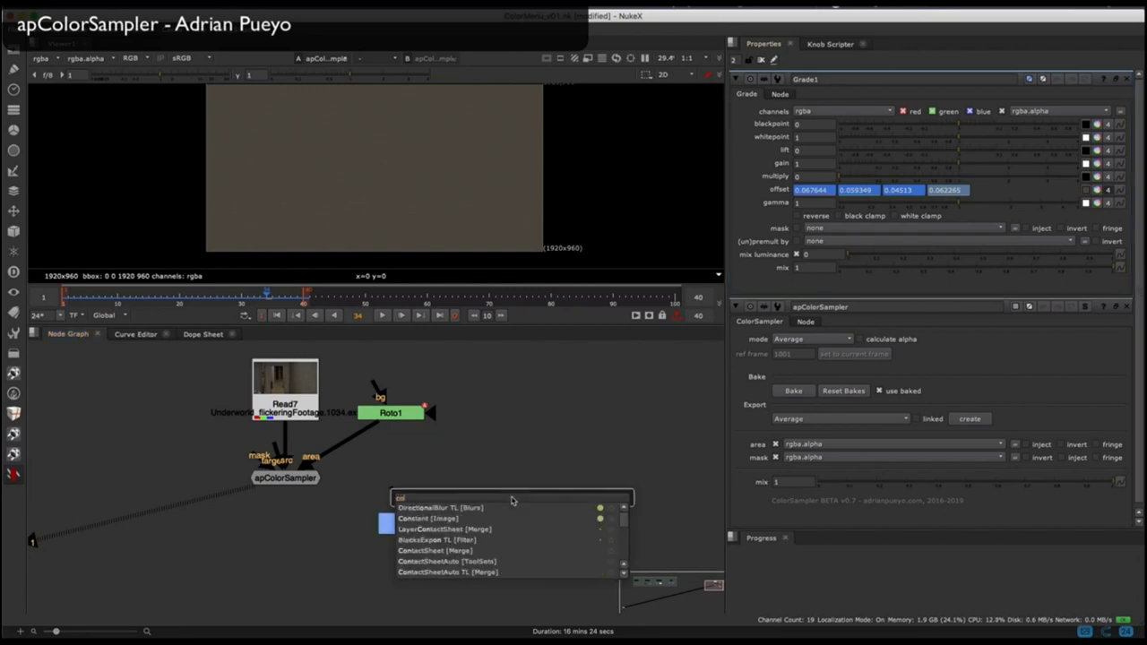
key(Return)
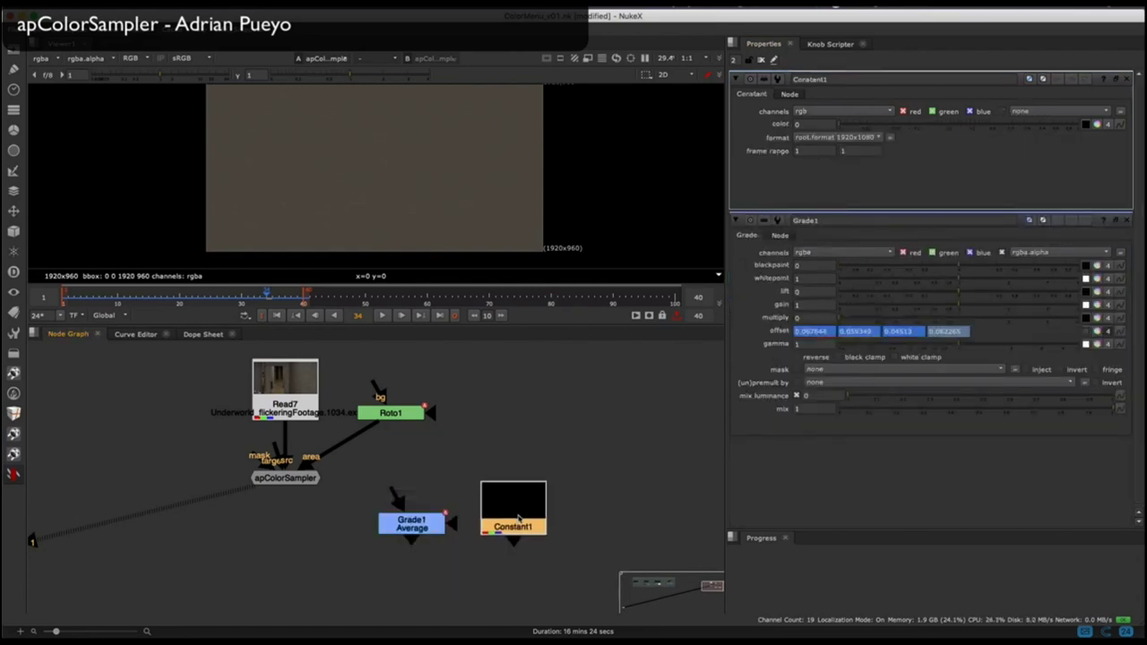
key(1)
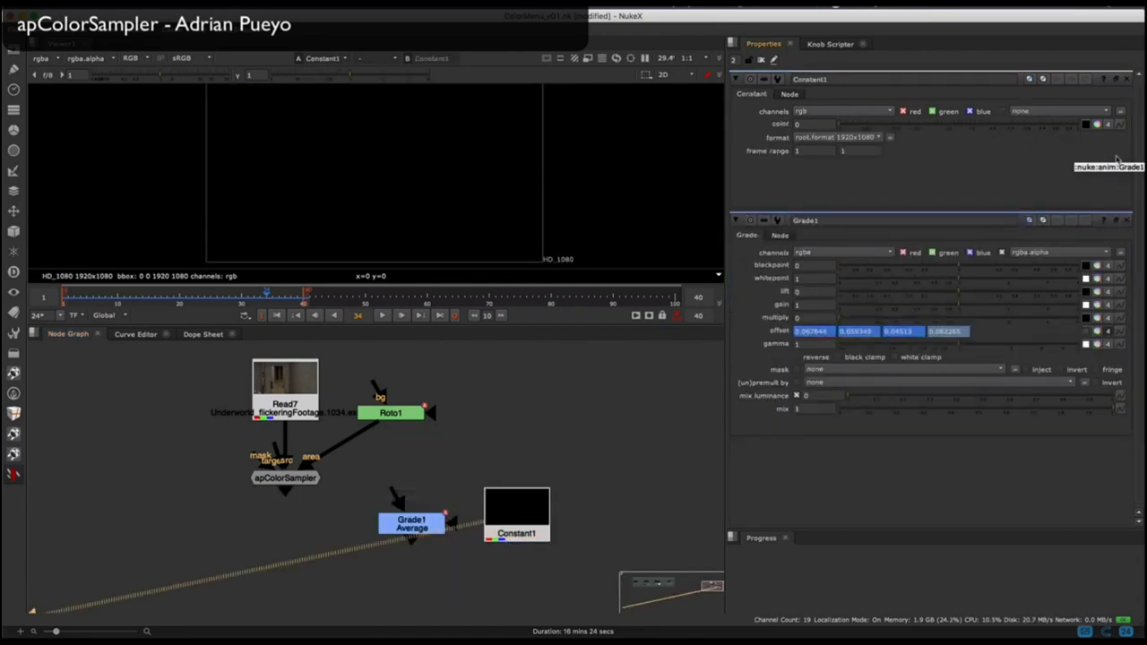
drag(1125, 130, 1120, 125)
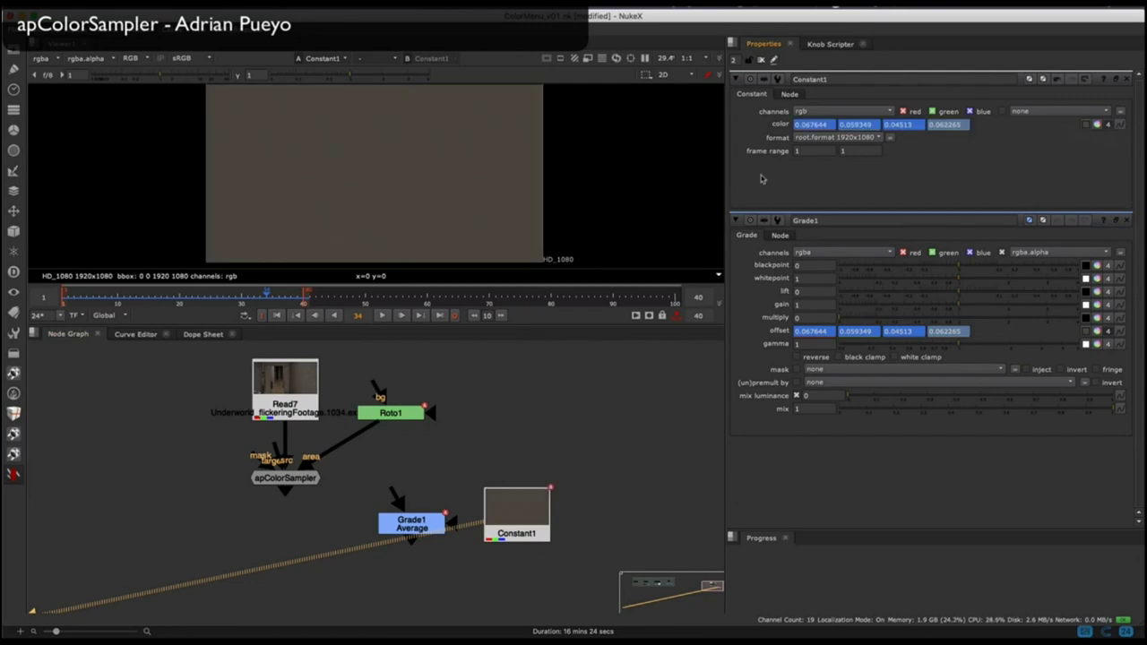
Play back the Constant's copied colour animation.
click(380, 316)
scroll(381, 182, down, 1)
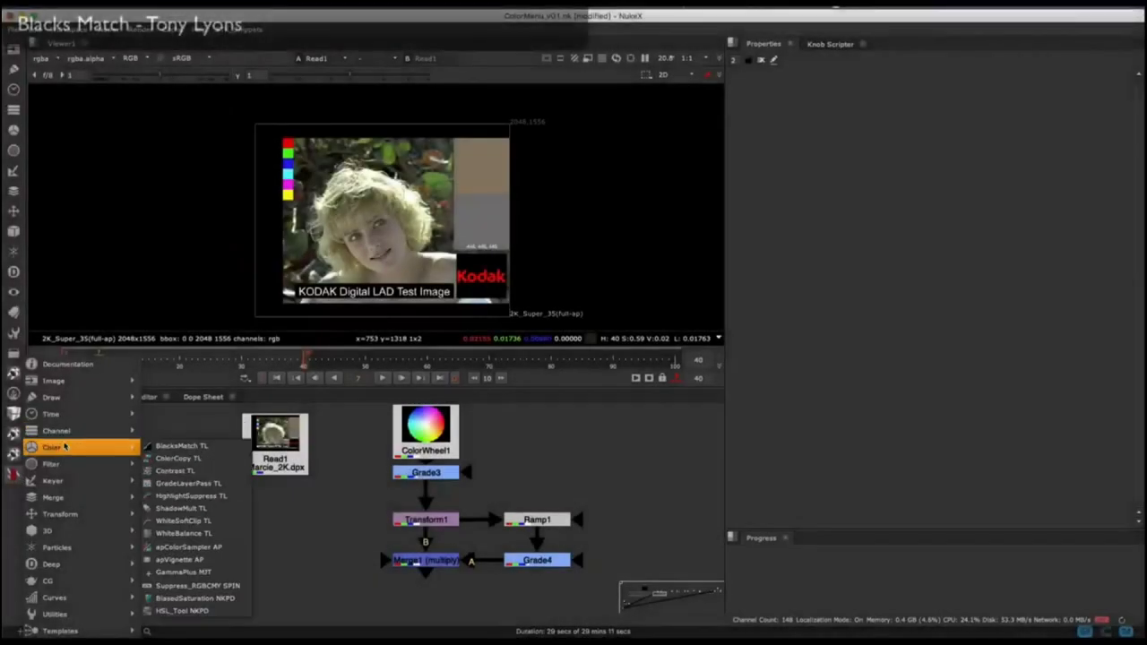
Add a BlacksMatch node below Read1, set its Default Black to 0.041667, 0.05, 0.029762, and toggle the node to compare.
click(181, 445)
scroll(413, 262, up, 5)
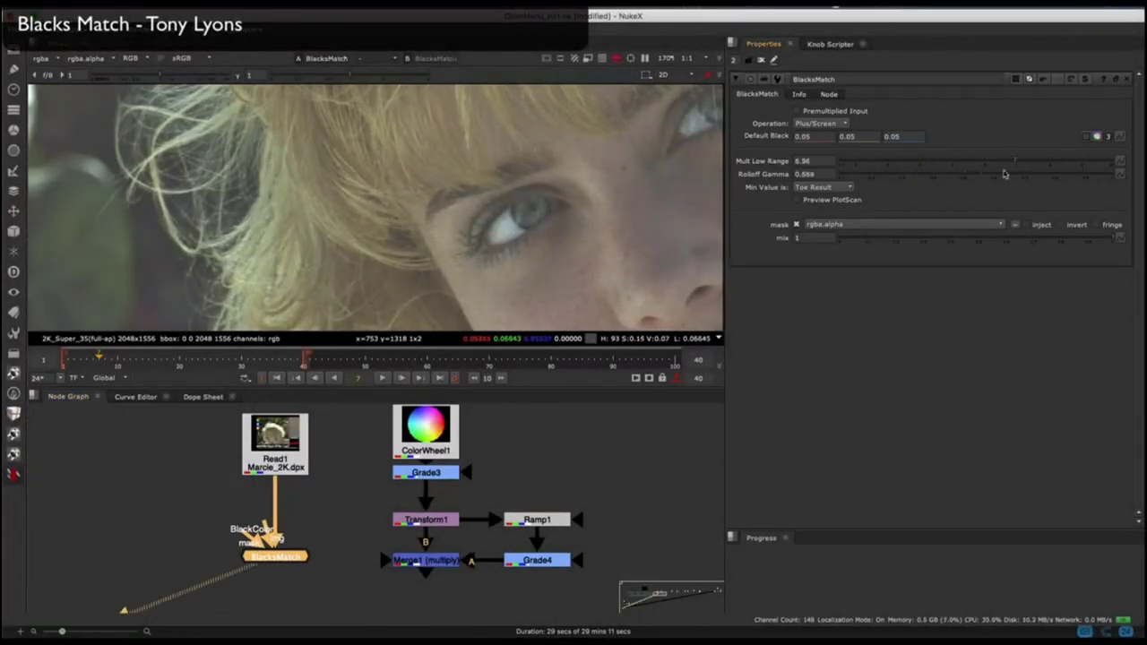
click(1096, 136)
drag(991, 294, 959, 321)
key(d)
key(d)
key(d)
key(d)
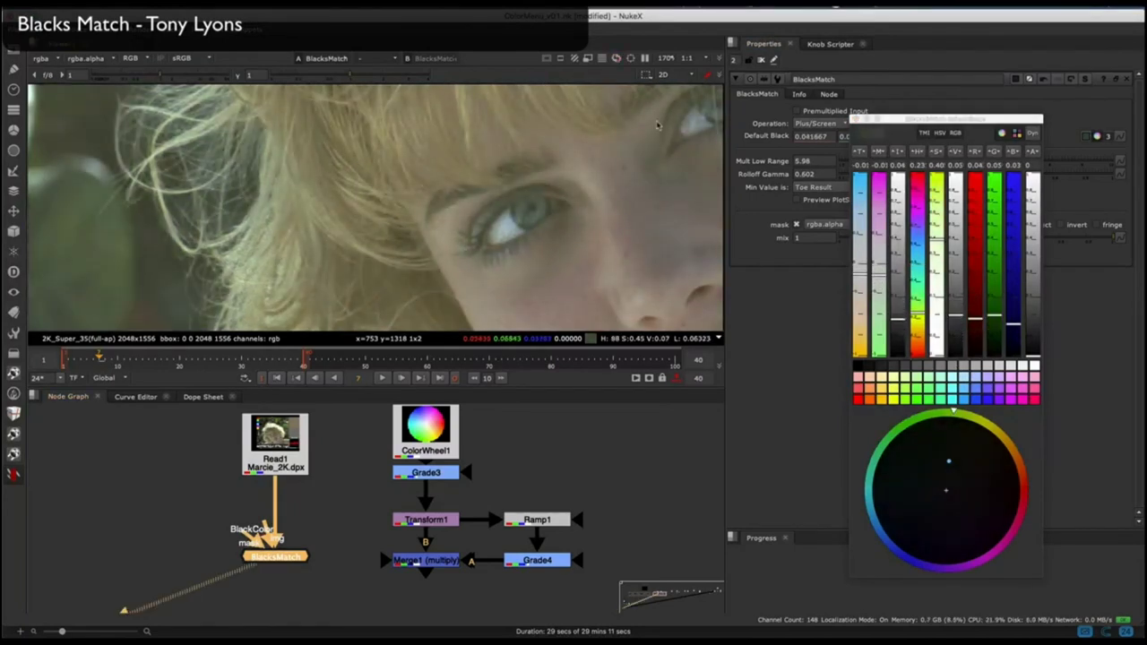
click(857, 120)
key(f)
View and disable Merge1, connect BlacksMatch's BlackColor input into that colour branch, and view BlacksMatch.
click(424, 558)
key(1)
key(d)
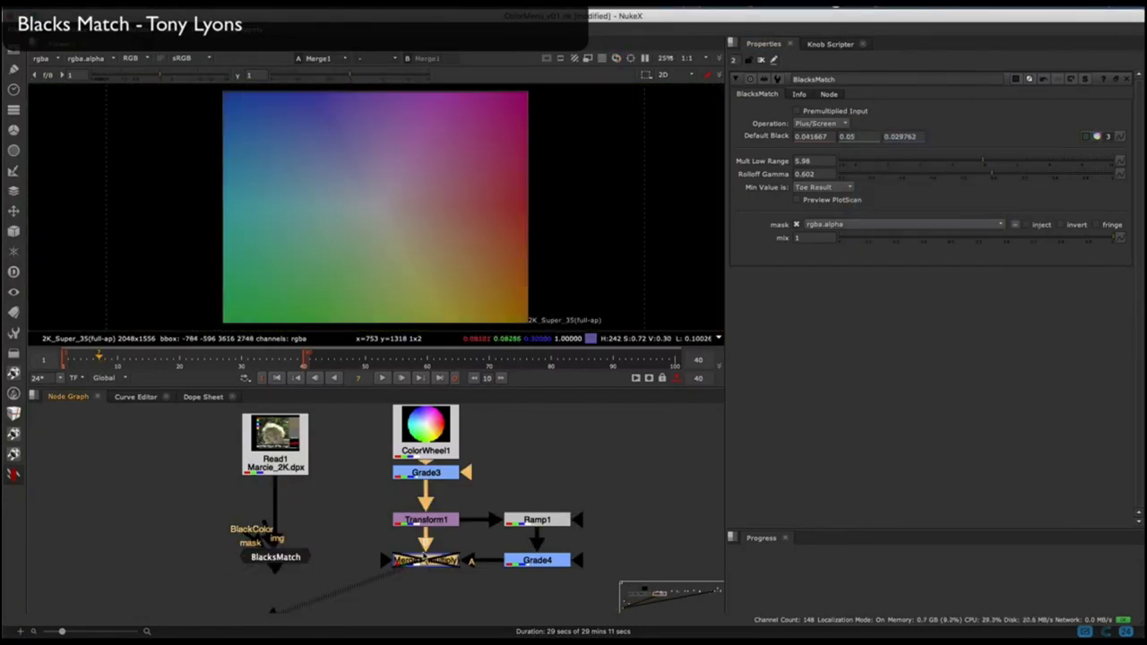
drag(362, 529, 406, 521)
key(1)
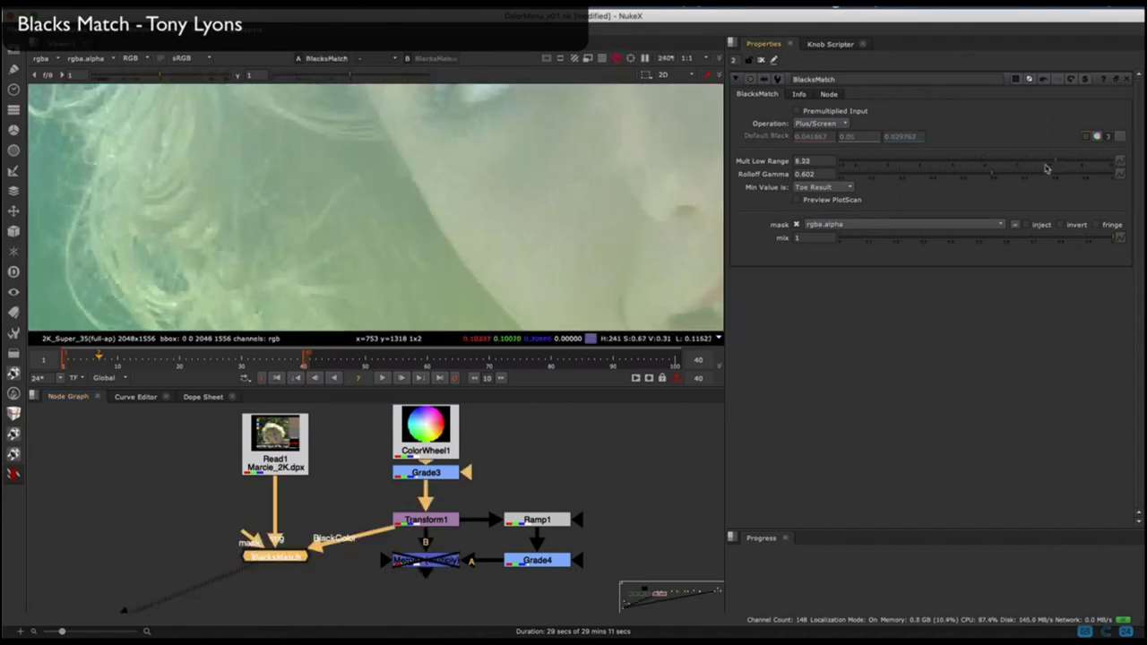
Set BlacksMatch's Mult Low Range to 6.82 and Rolloff Gamma to 0.748, and connect BlackColor to the re-enabled Merge1.
drag(1034, 163, 1010, 163)
scroll(430, 251, down, 3)
drag(389, 530, 414, 559)
click(424, 561)
key(d)
scroll(430, 215, down, 3)
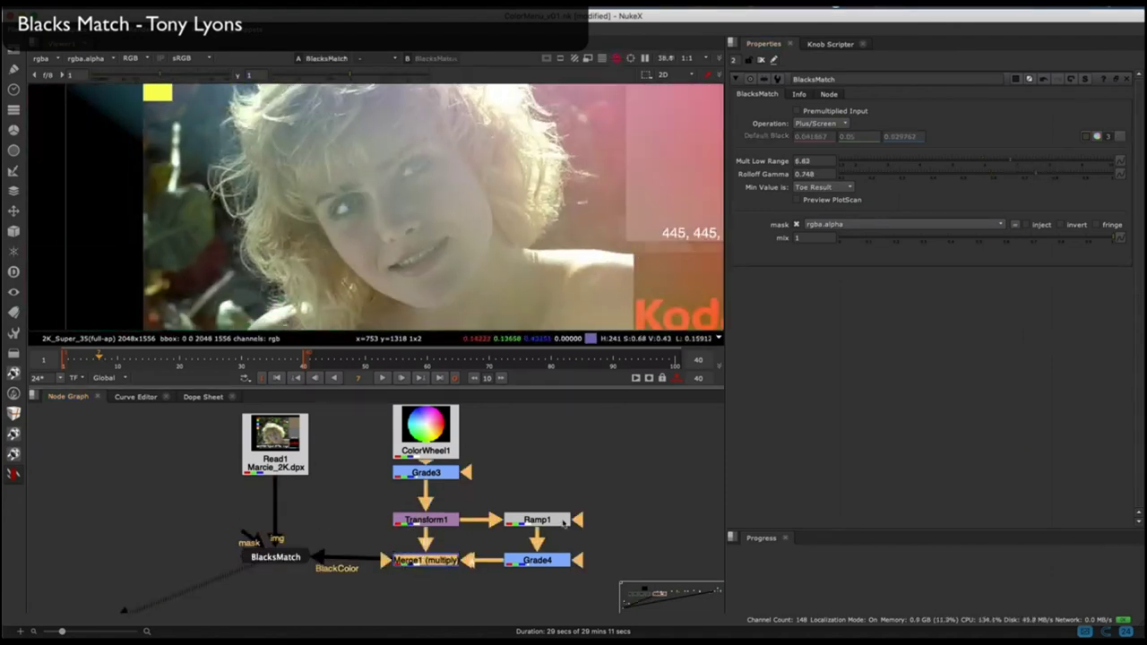
Open Ramp1 and move its point 0 to 894, 678 and point 1 to 154, 1004, inspecting the matched blacks.
double_click(538, 520)
scroll(452, 210, down, 3)
drag(541, 106, 345, 117)
drag(413, 283, 504, 270)
drag(345, 116, 244, 130)
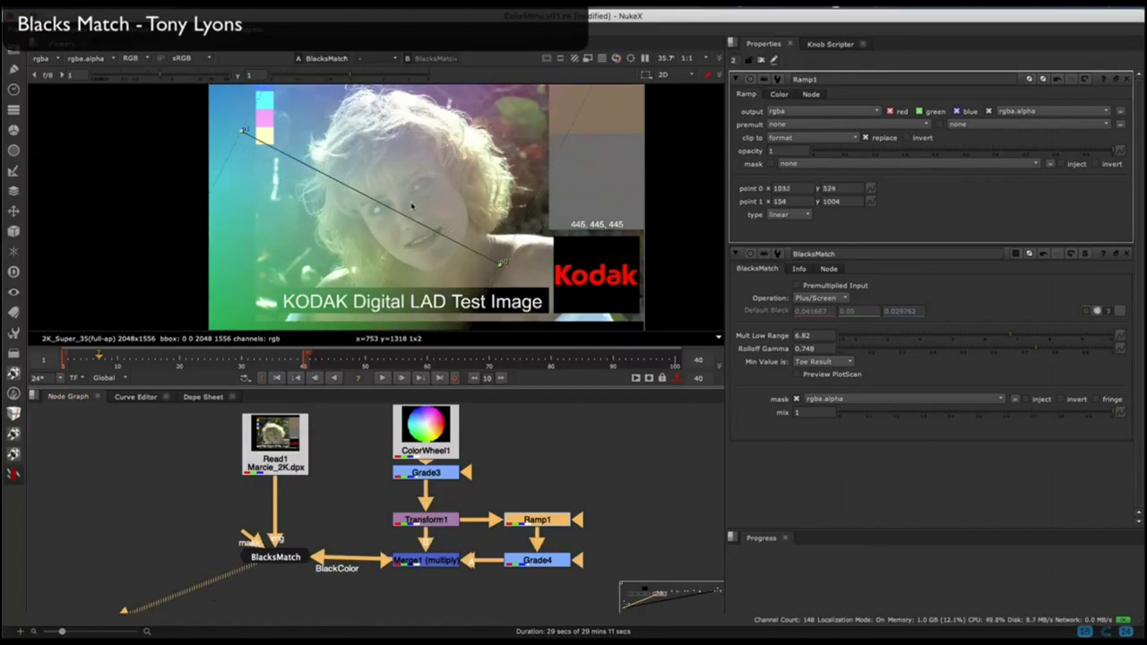
drag(504, 271, 423, 208)
scroll(395, 211, up, 3)
scroll(296, 194, up, 4)
drag(275, 557, 275, 560)
scroll(428, 240, down, 5)
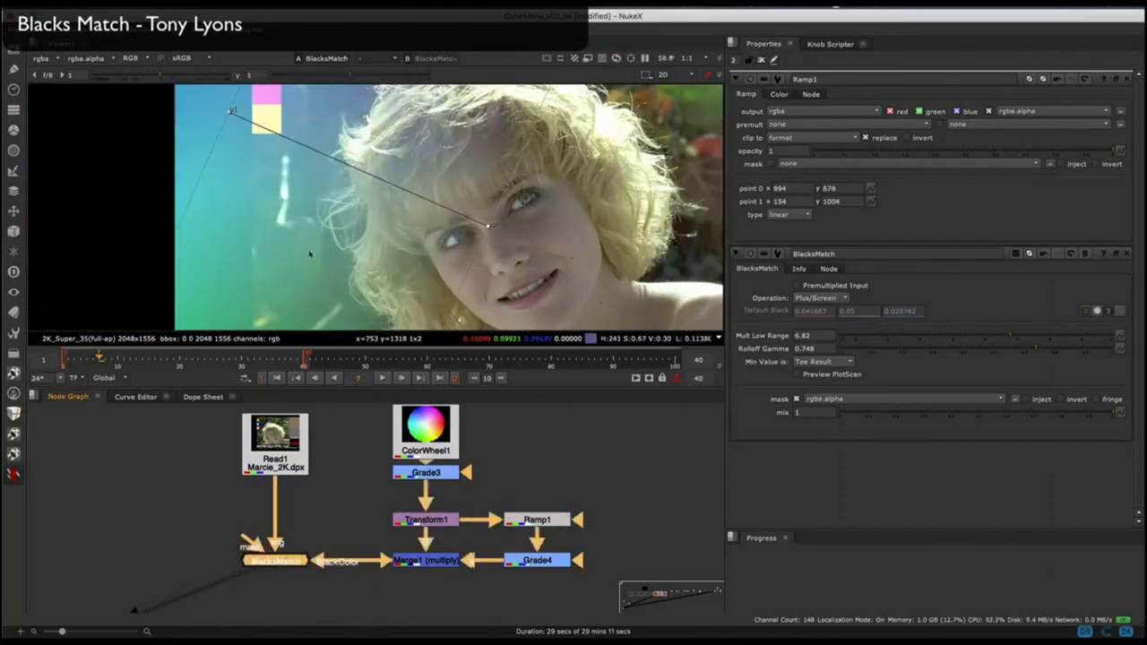
Widen Ramp1's gradient by moving point 0 to x 1516, y 678 and shifting point 1 outward.
scroll(310, 255, up, 10)
scroll(261, 223, down, 8)
scroll(244, 199, down, 4)
drag(237, 195, 348, 195)
drag(60, 125, 4, 121)
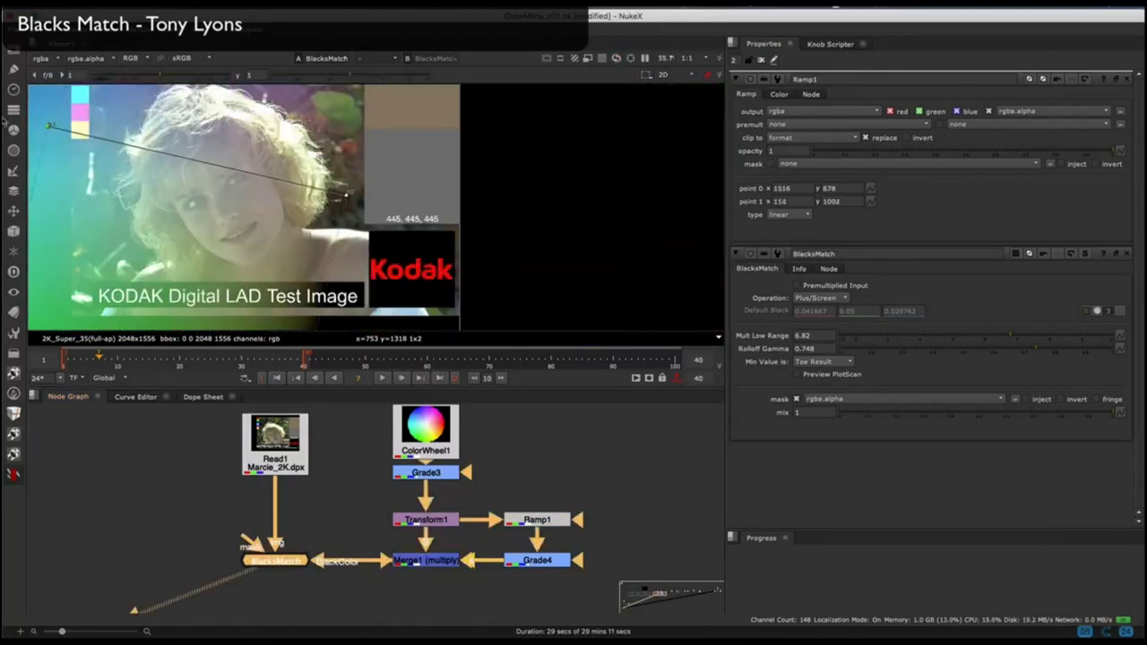
scroll(259, 223, down, 3)
click(927, 238)
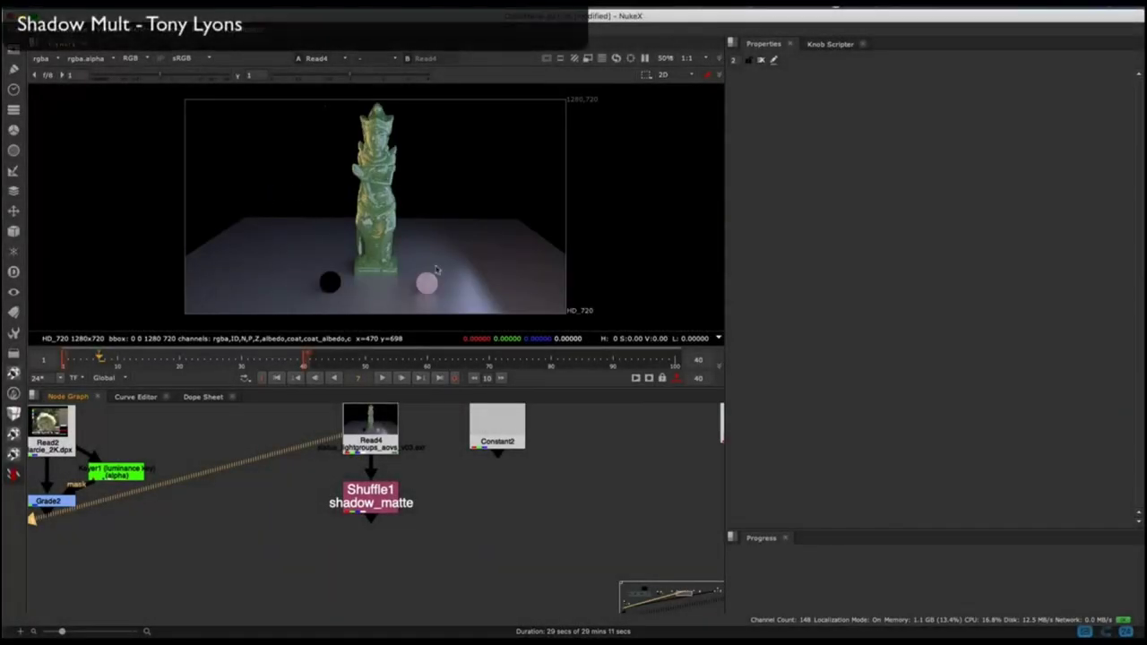
Examine the statue render from Read4 and the shadow_matte output of Shuffle1.
scroll(340, 241, up, 5)
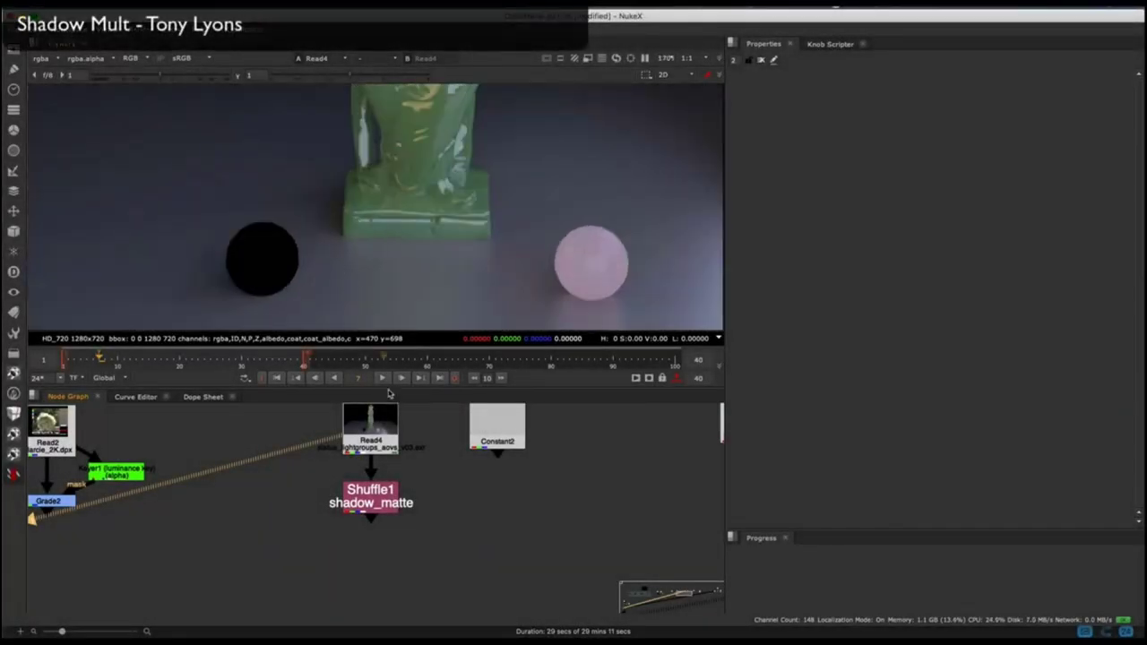
click(374, 488)
key(1)
scroll(389, 206, down, 5)
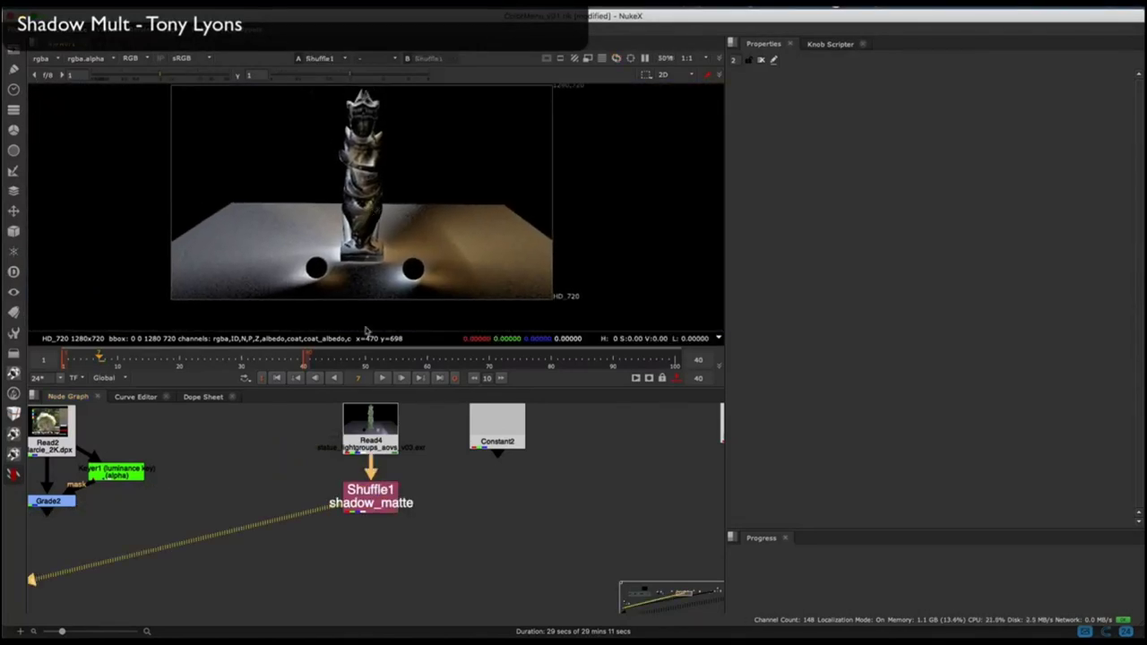
scroll(298, 283, up, 3)
middle_drag(353, 280, 326, 273)
View Constant2, add a ShadowMult node below it with Shuffle1 as its shadow matte input, and view the result.
click(483, 420)
key(2)
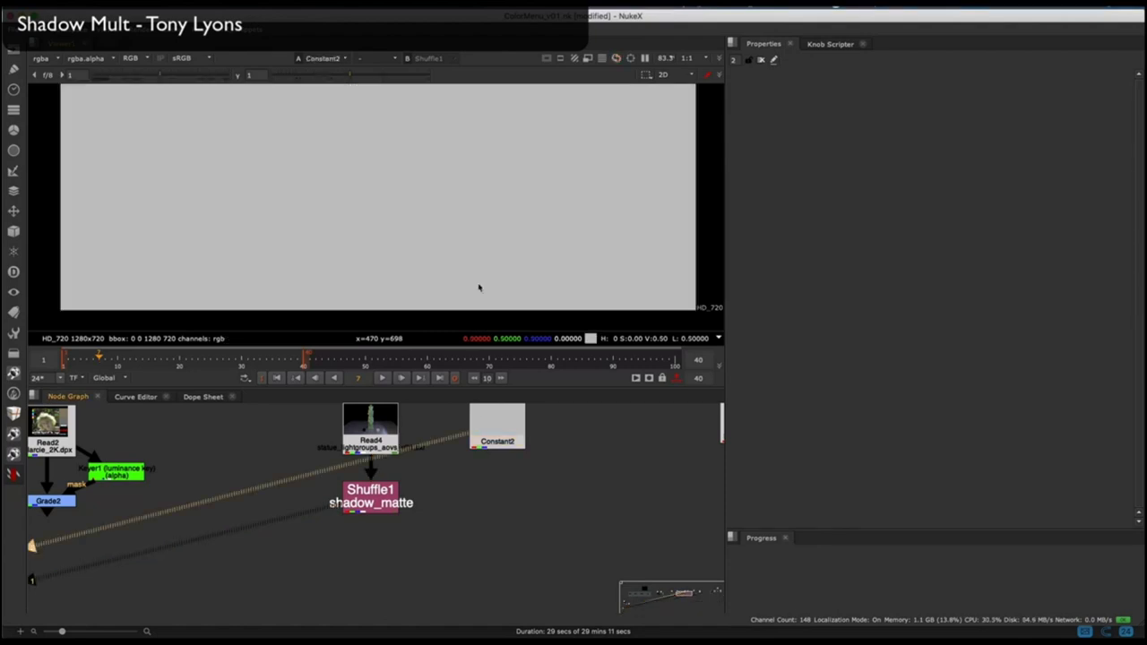
scroll(420, 183, down, 3)
scroll(419, 185, down, 1)
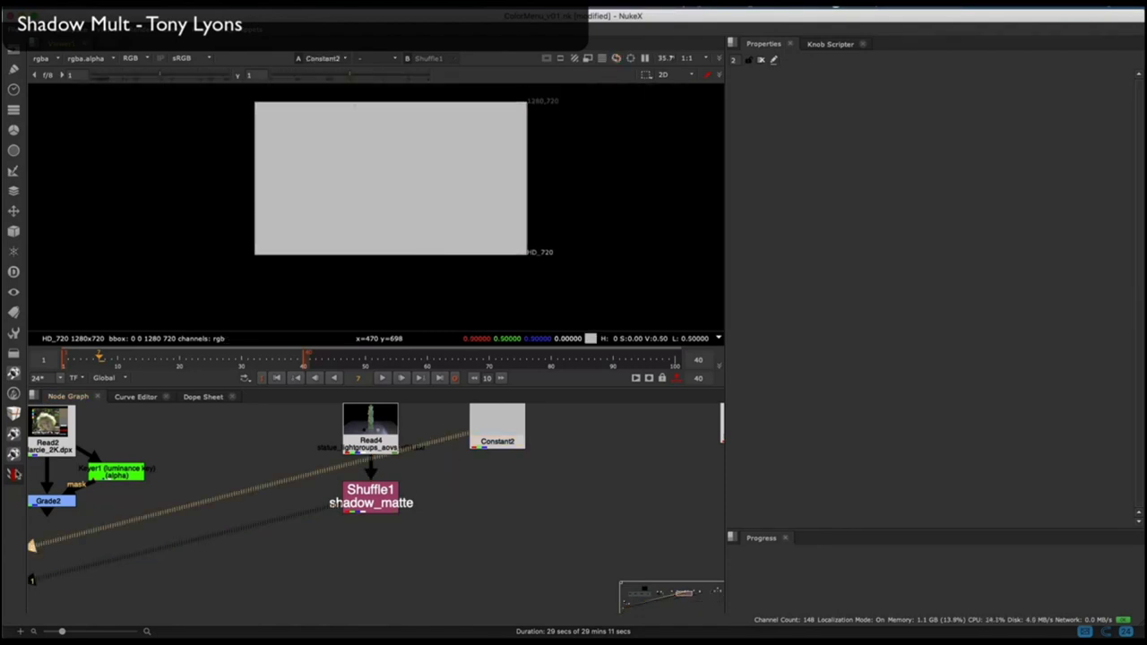
click(15, 475)
mouse_move(128, 446)
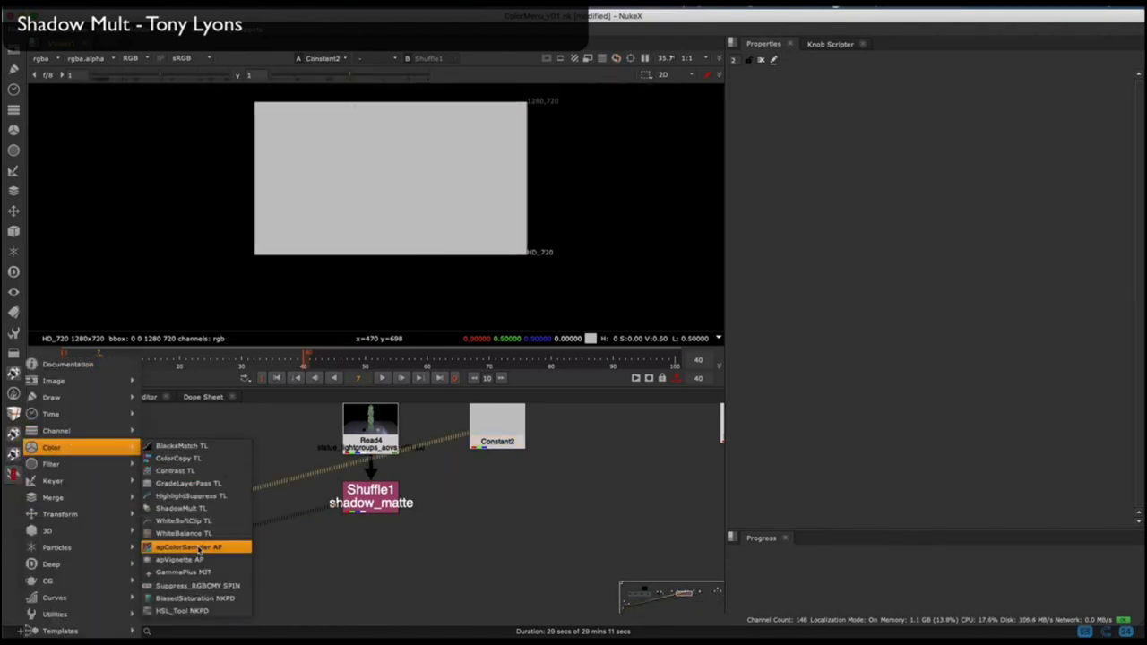
click(184, 508)
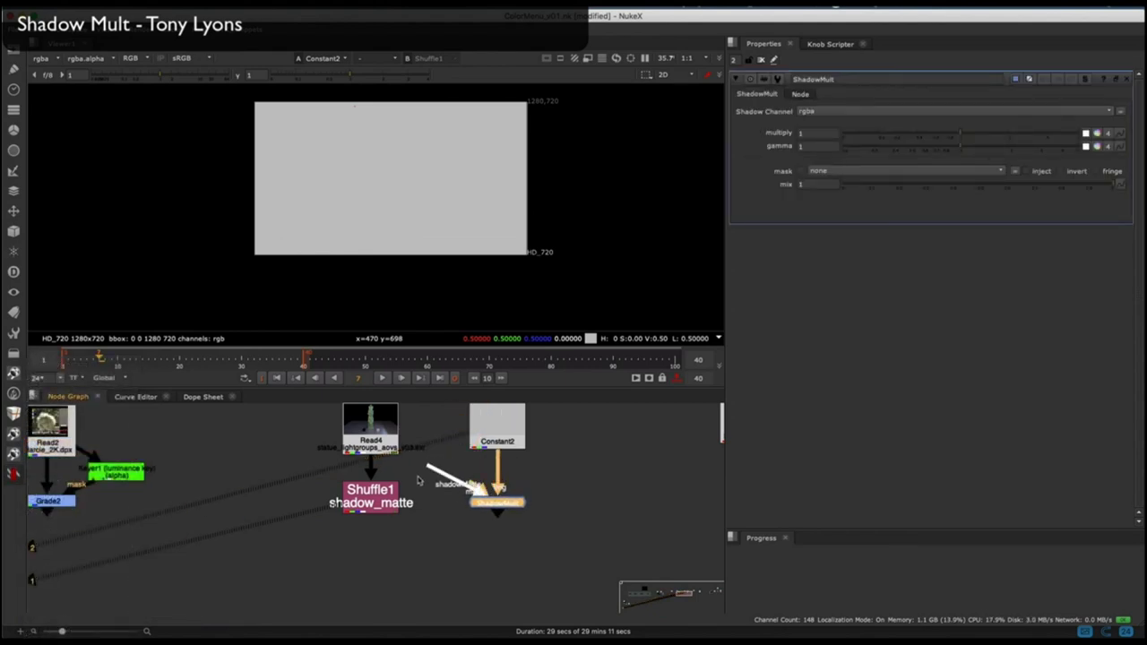
key(1)
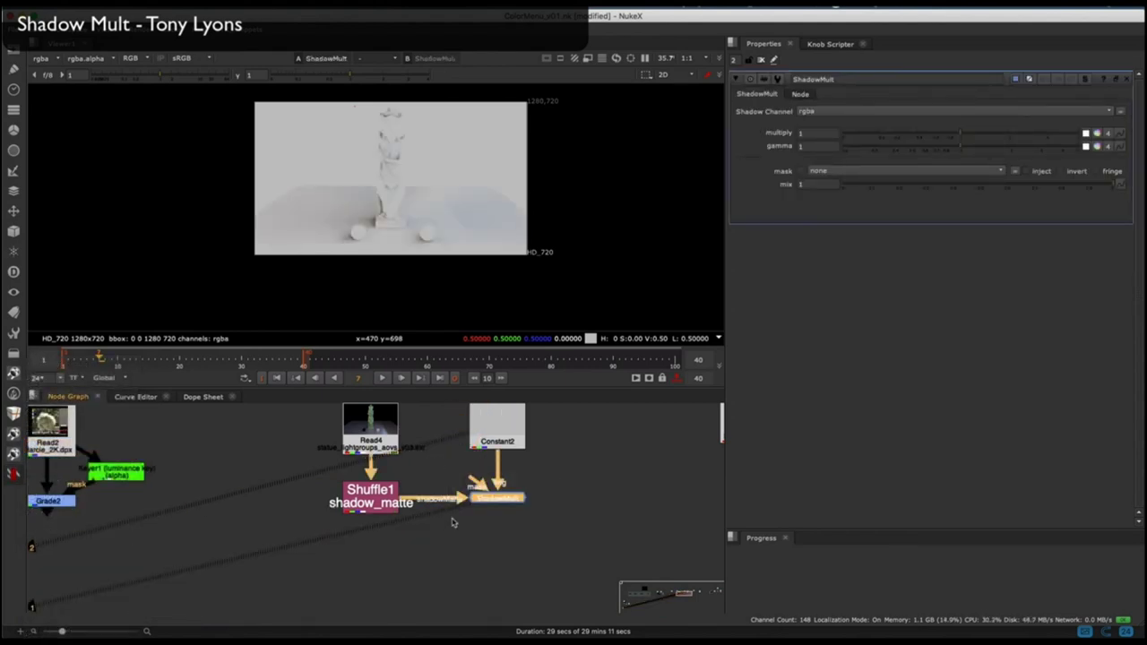
Load Shuffle1 and ShadowMult into separate viewer buffers and switch between them to compare the shadows around the statue.
click(372, 509)
key(1)
click(478, 499)
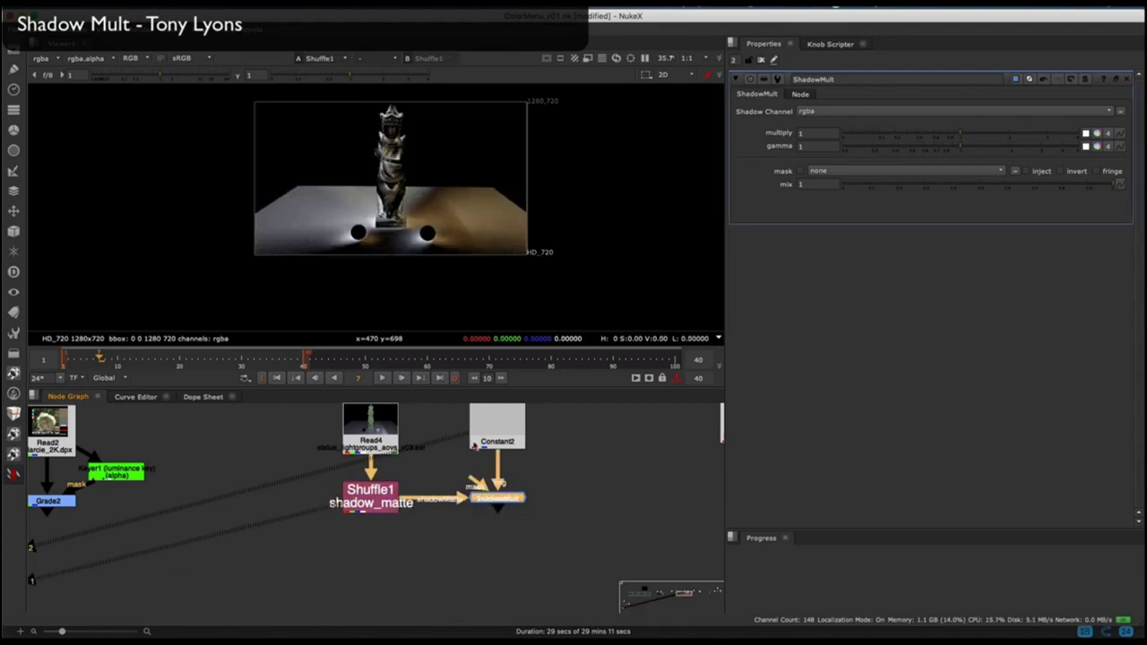
key(2)
scroll(443, 243, up, 10)
key(1)
key(2)
scroll(331, 261, down, 1)
middle_drag(314, 176, 712, 195)
key(1)
key(2)
middle_drag(300, 195, 303, 217)
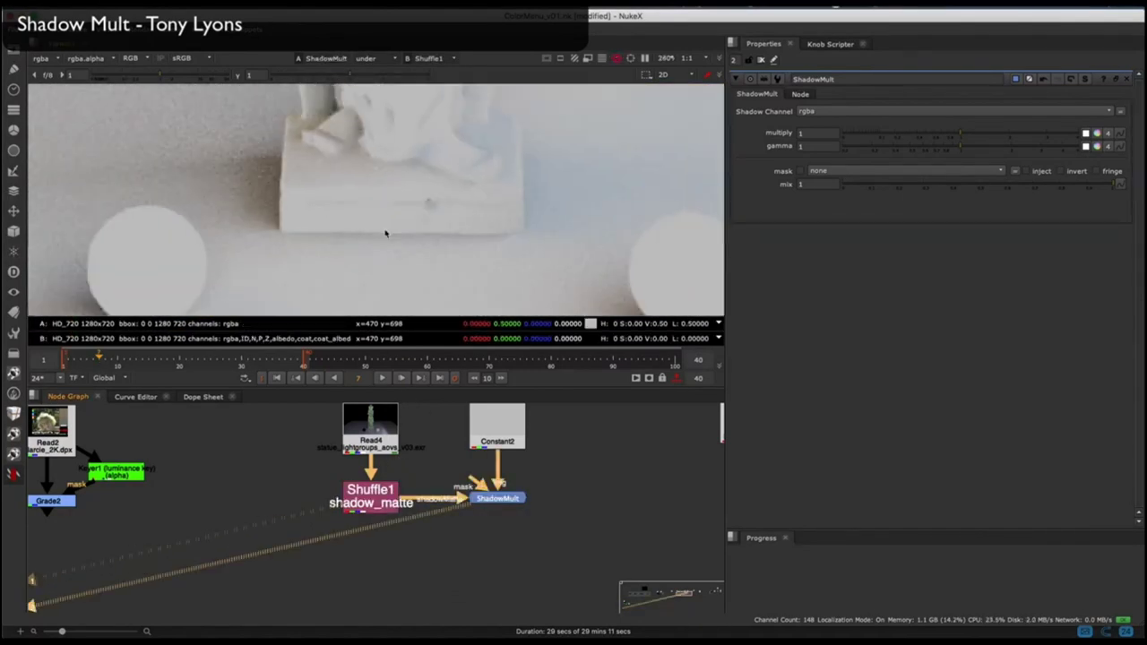
Compare ShadowMult with Shuffle1 by moving the viewer wipe across the statue's base, and turn the wipe off.
scroll(385, 233, down, 8)
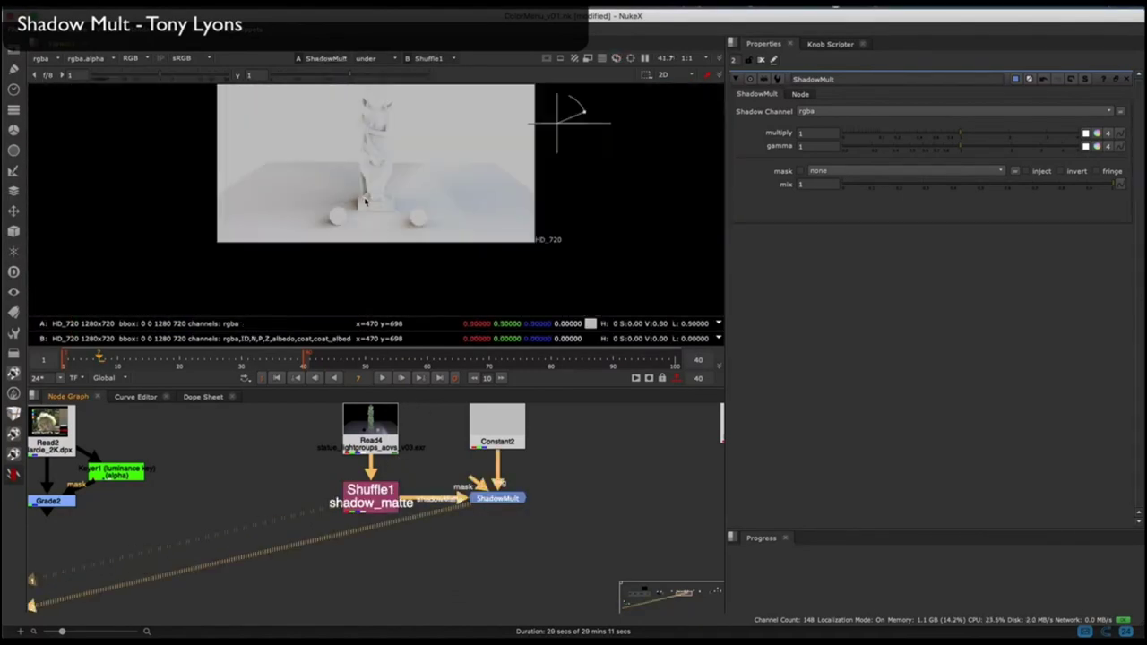
drag(557, 118, 282, 245)
scroll(366, 202, up, 5)
drag(450, 241, 452, 215)
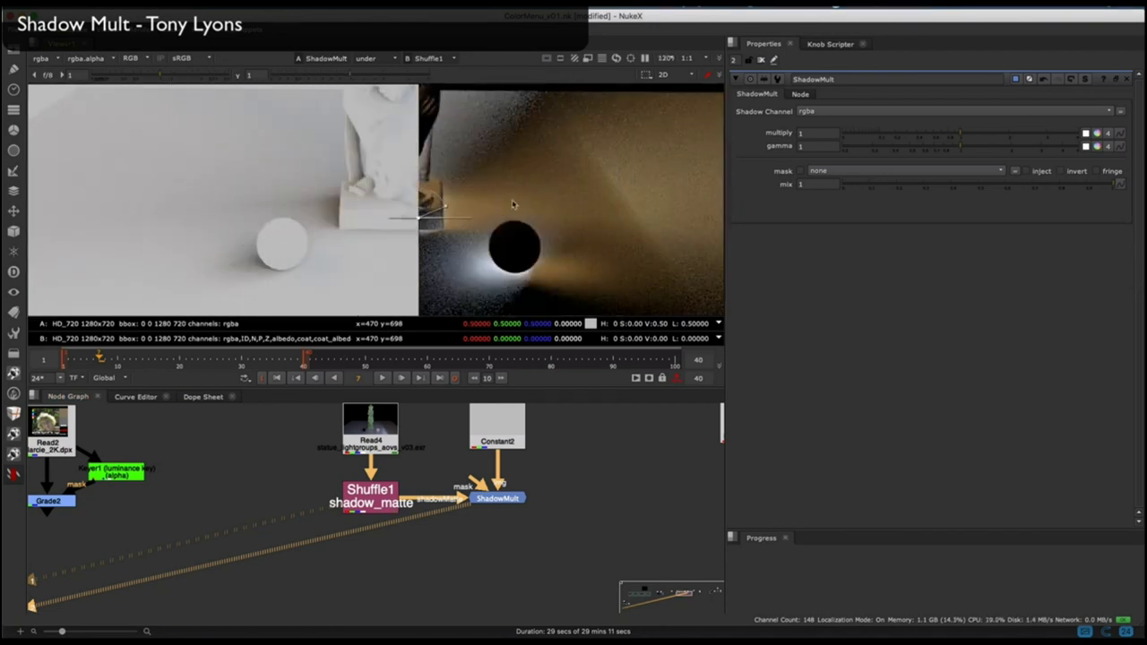
key(w)
Set ShadowMult's multiply to 0.95 and gamma to 0.76, and check the whole frame.
click(502, 502)
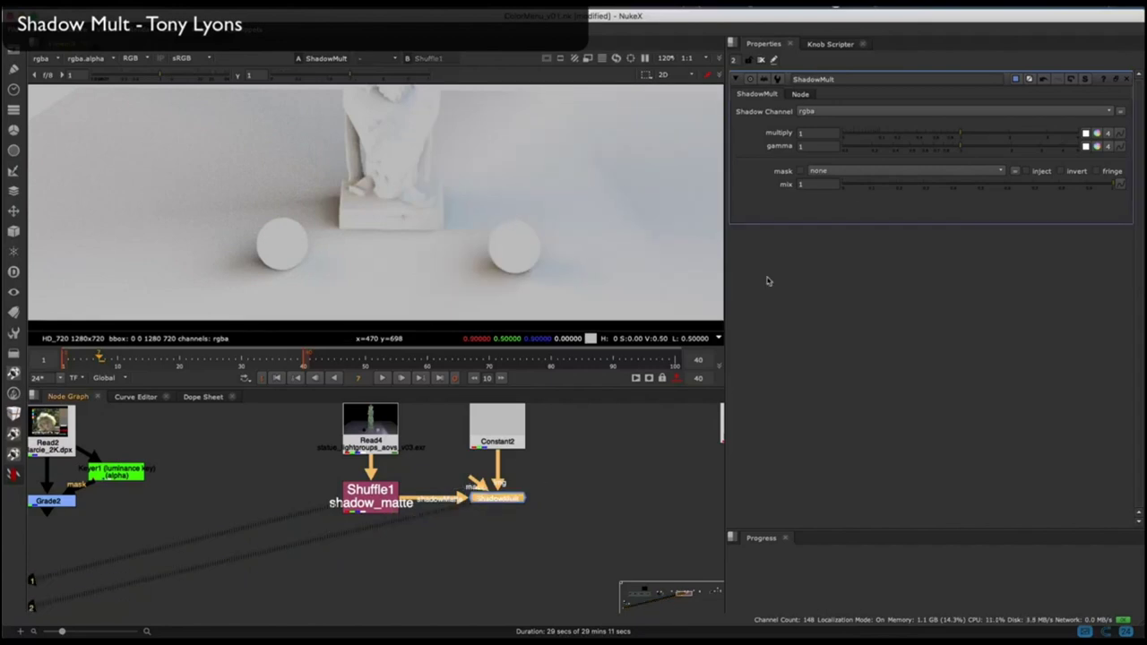
mouse_move(948, 137)
mouse_down()
mouse_move(930, 141)
mouse_move(956, 142)
mouse_move(904, 151)
mouse_move(942, 150)
mouse_up()
click(951, 141)
scroll(512, 171, down, 5)
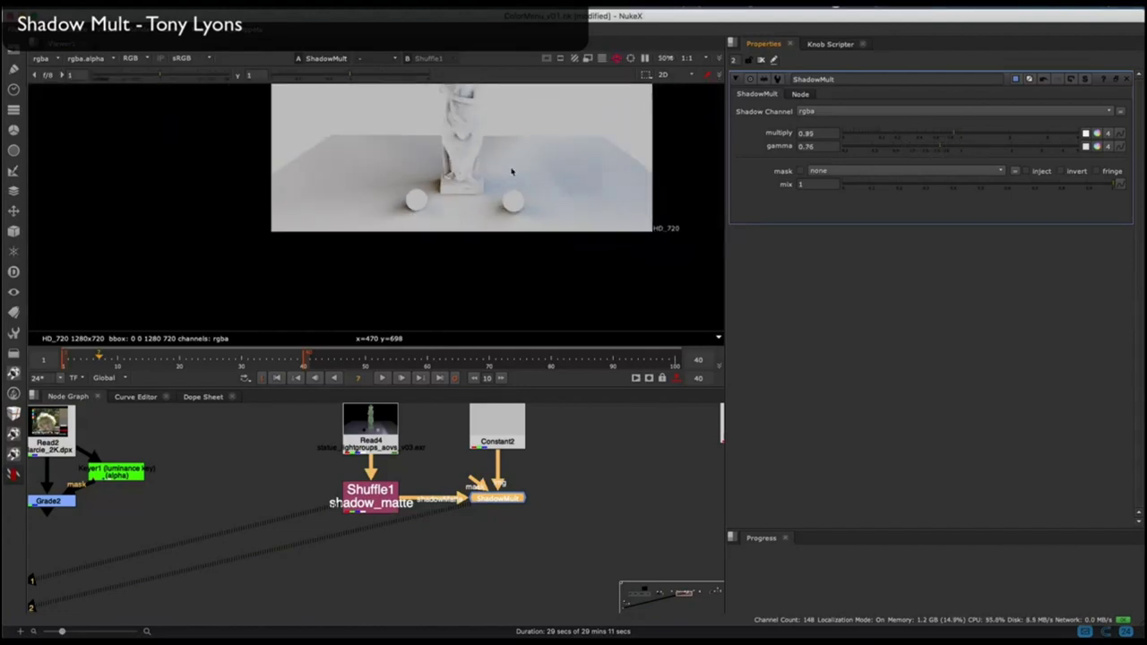
middle_drag(512, 171, 497, 212)
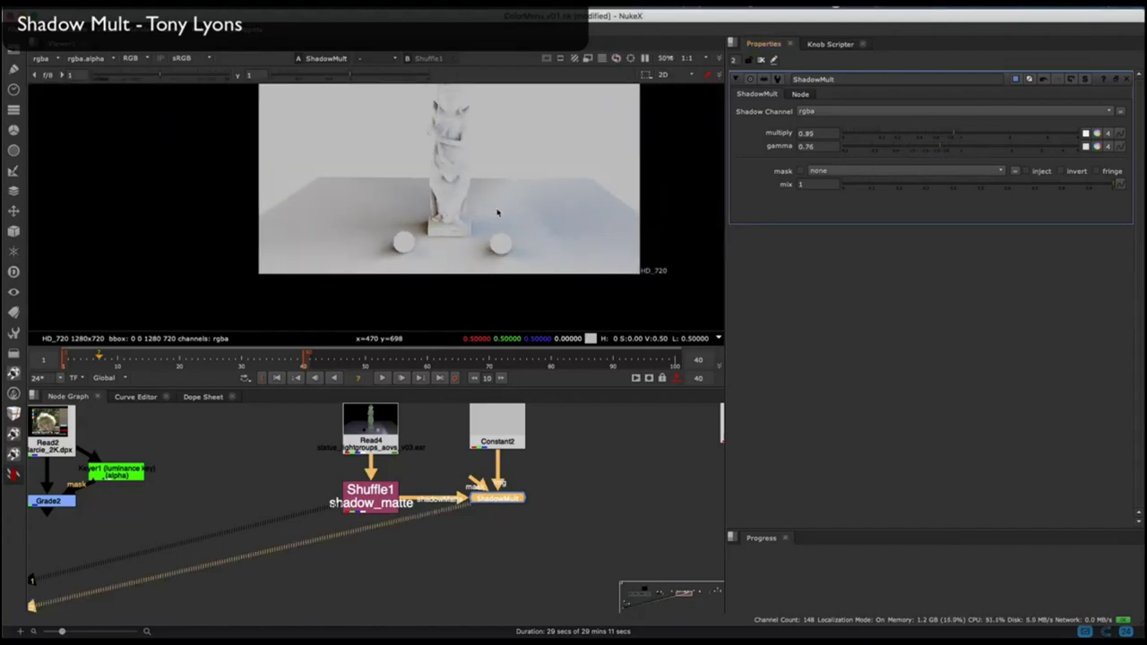
click(846, 187)
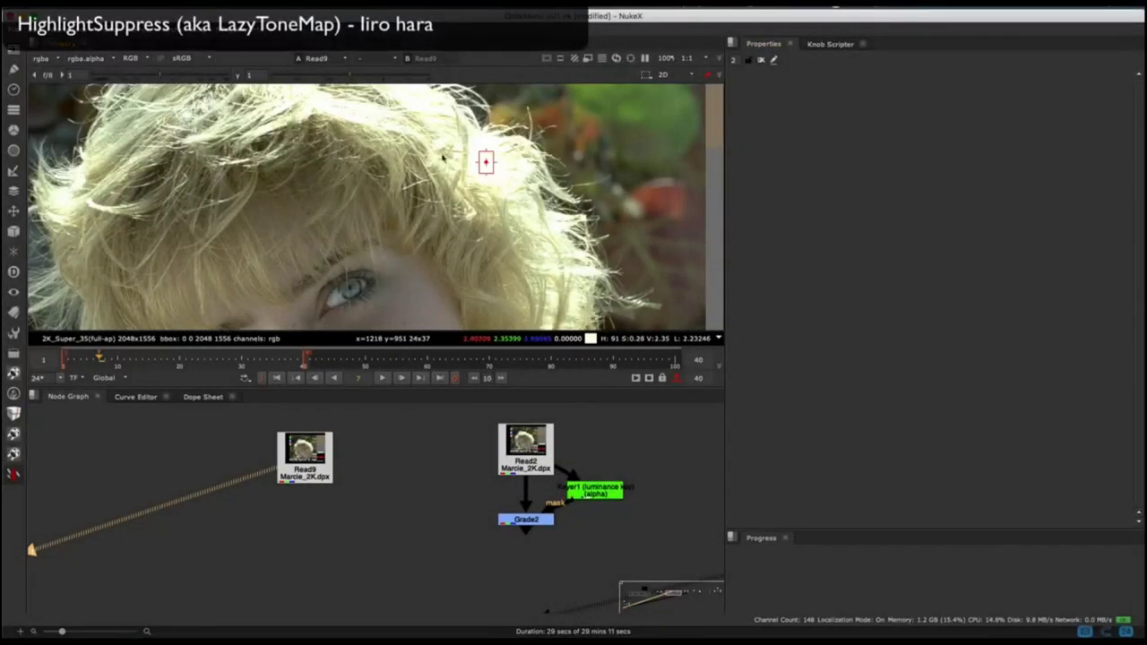
Add a HighlightSuppress node below Read9 and view its effect on the hair highlights.
scroll(383, 240, down, 2)
click(11, 476)
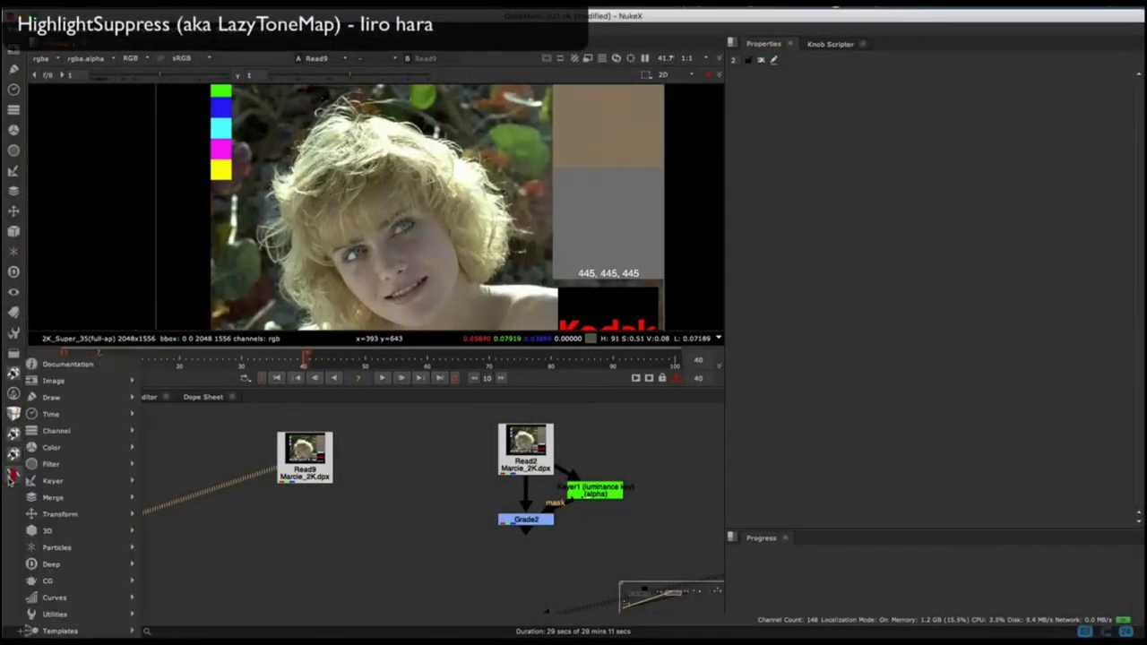
mouse_move(60, 450)
click(195, 498)
mouse_move(297, 462)
mouse_down()
mouse_move(309, 533)
mouse_move(311, 477)
mouse_up()
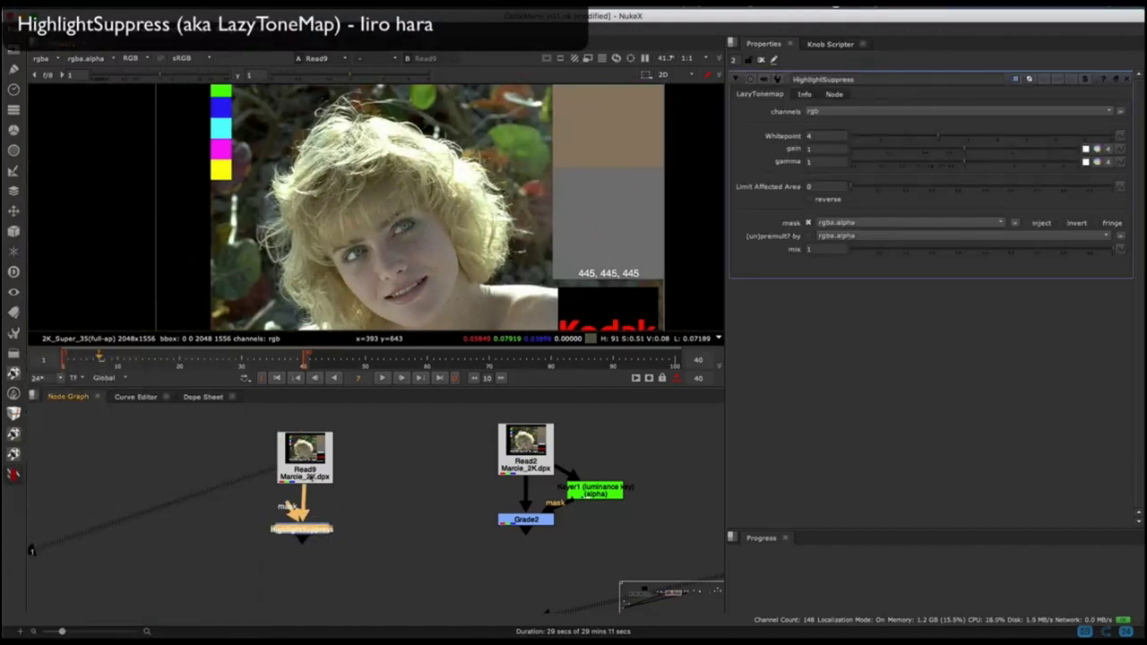
drag(302, 529, 304, 533)
key(1)
scroll(397, 141, up, 6)
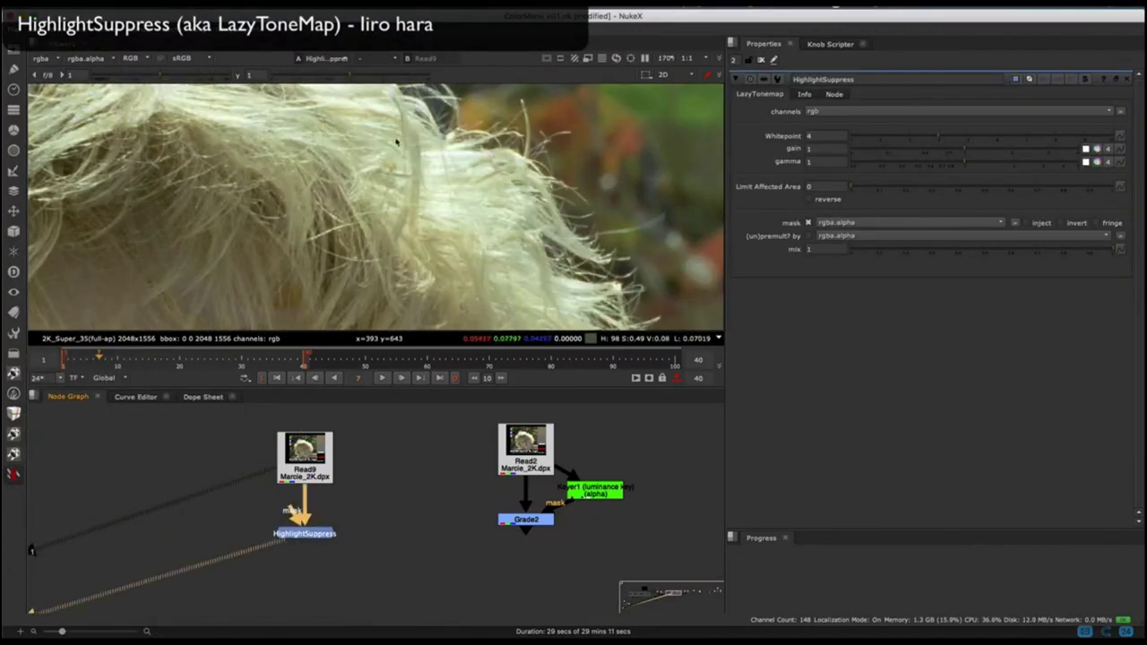
Compare HighlightSuppress with the original Read9 plate using the viewer wipe across the face and hair.
key(w)
scroll(296, 186, down, 6)
scroll(298, 185, up, 3)
drag(325, 231, 361, 238)
scroll(358, 202, down, 3)
middle_drag(371, 299, 371, 267)
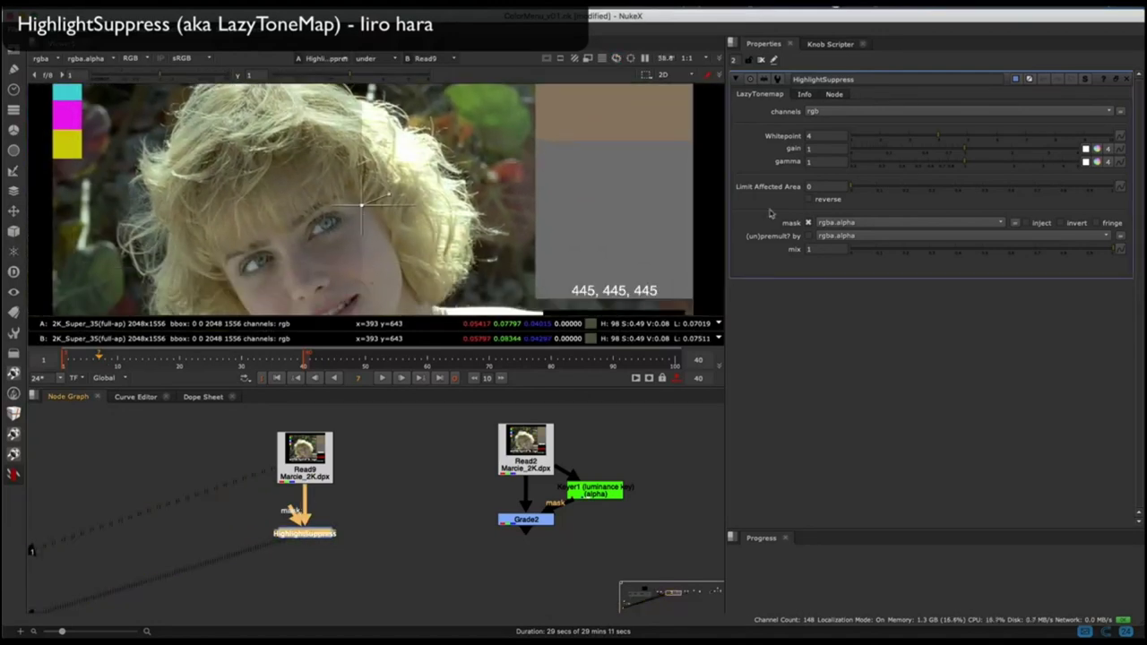
Set HighlightSuppress's Limit Affected Area to 0.695, check it with the wipe, and turn the wipe off.
drag(864, 188, 1032, 192)
drag(449, 183, 362, 190)
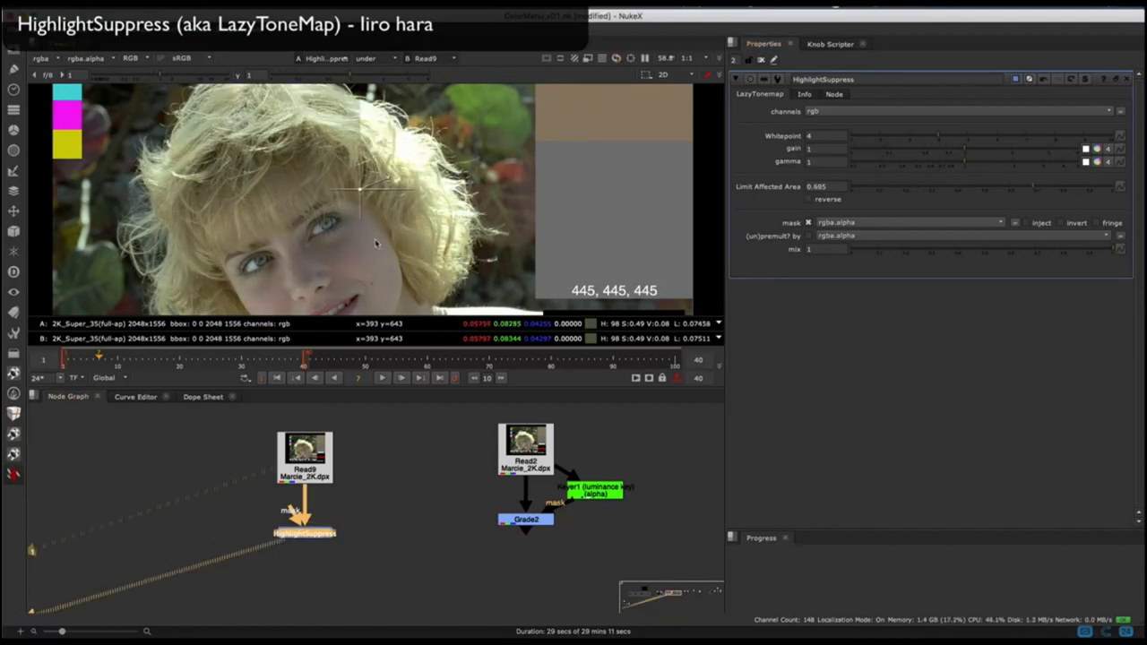
key(w)
Load Read9 and HighlightSuppress into separate viewer buffers, and adjust HighlightSuppress's Whitepoint to 5.4 and its mix.
click(305, 471)
key(1)
click(304, 535)
key(2)
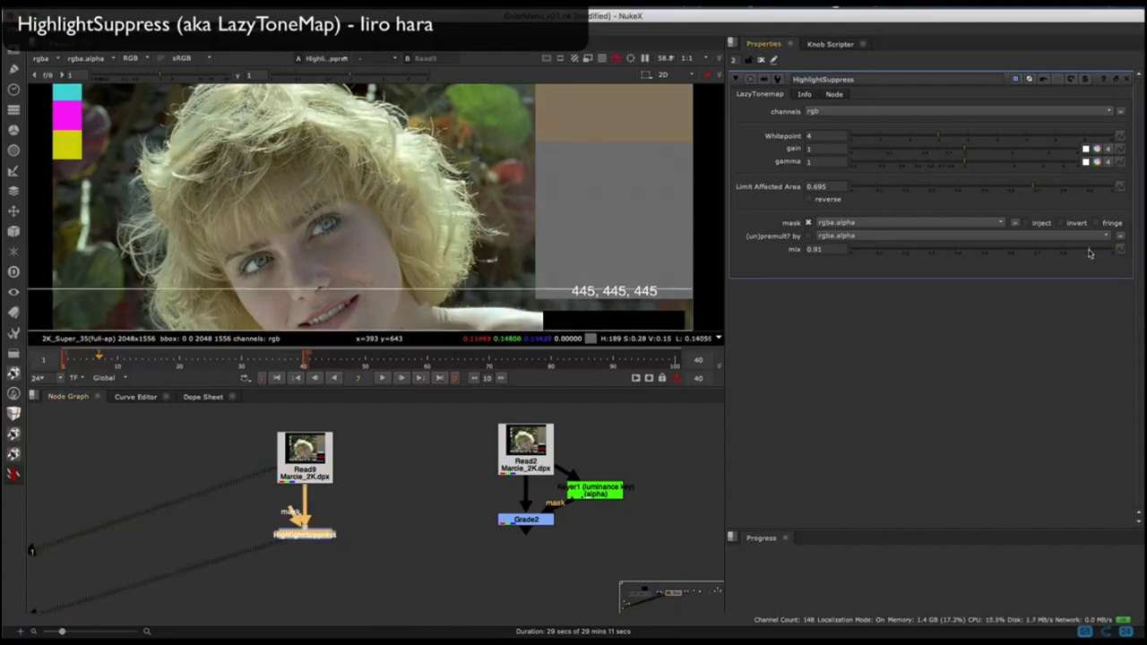
drag(1065, 132, 980, 145)
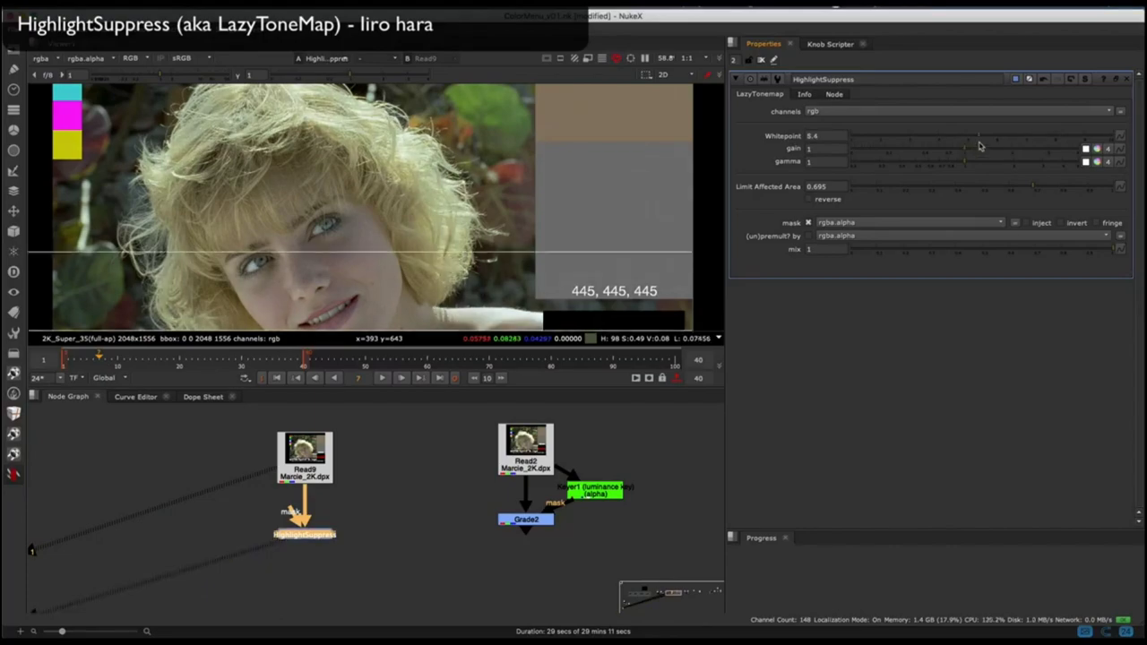
drag(1030, 251, 945, 258)
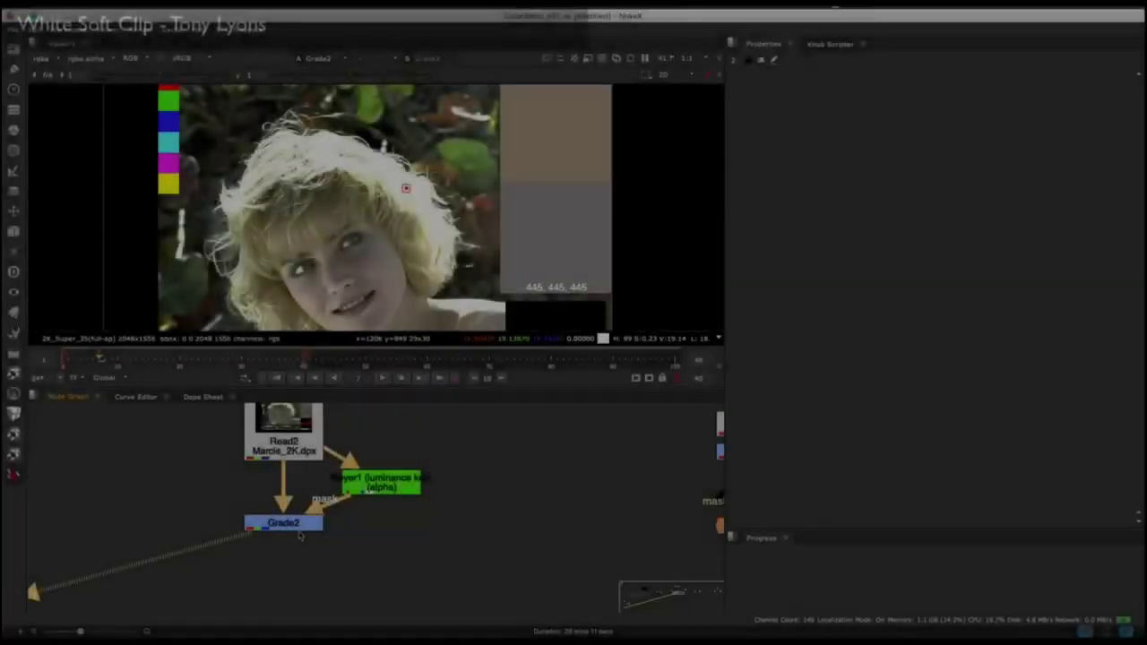
Sample a small region of the bright hair highlights in Grade2's output to examine its pixel values.
scroll(420, 179, up, 4)
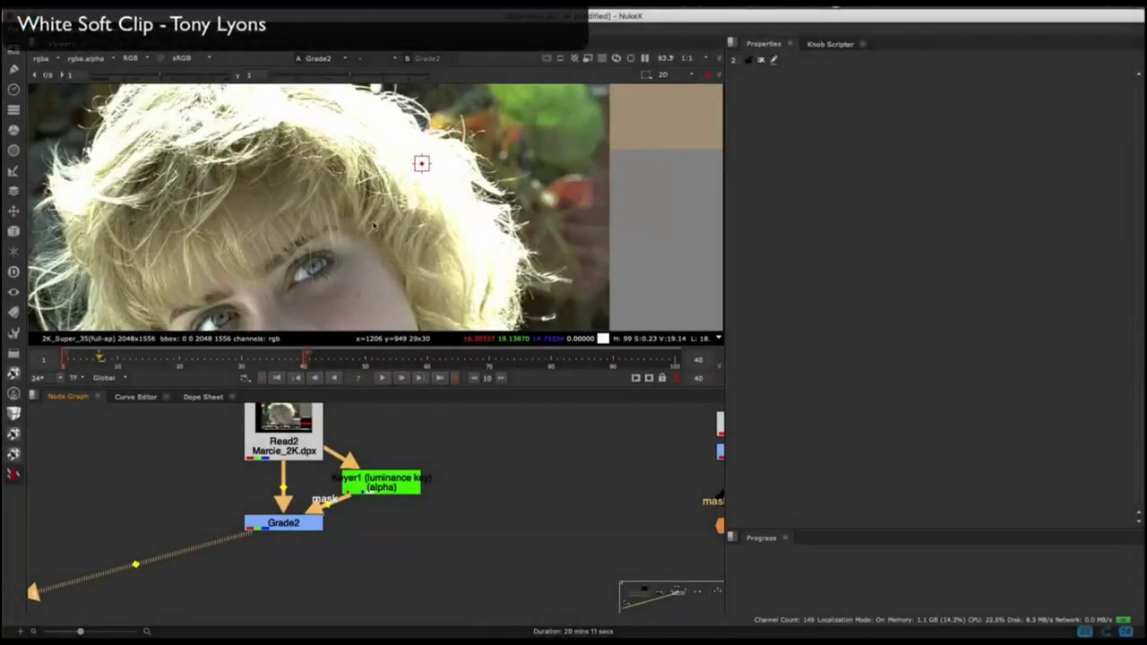
ctrl+shift+drag(417, 151, 434, 167)
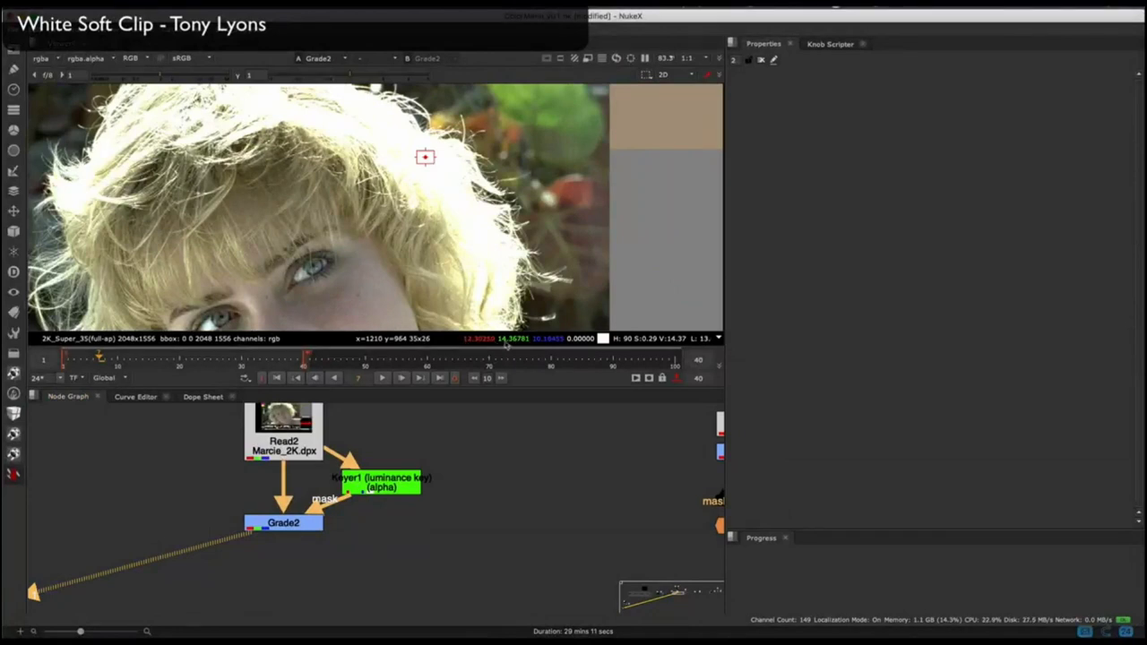
scroll(340, 498, down, 3)
scroll(328, 223, down, 3)
middle_drag(332, 236, 347, 213)
Add a WhiteSoftClip node below Grade2 and align it in the node graph.
click(320, 539)
click(14, 476)
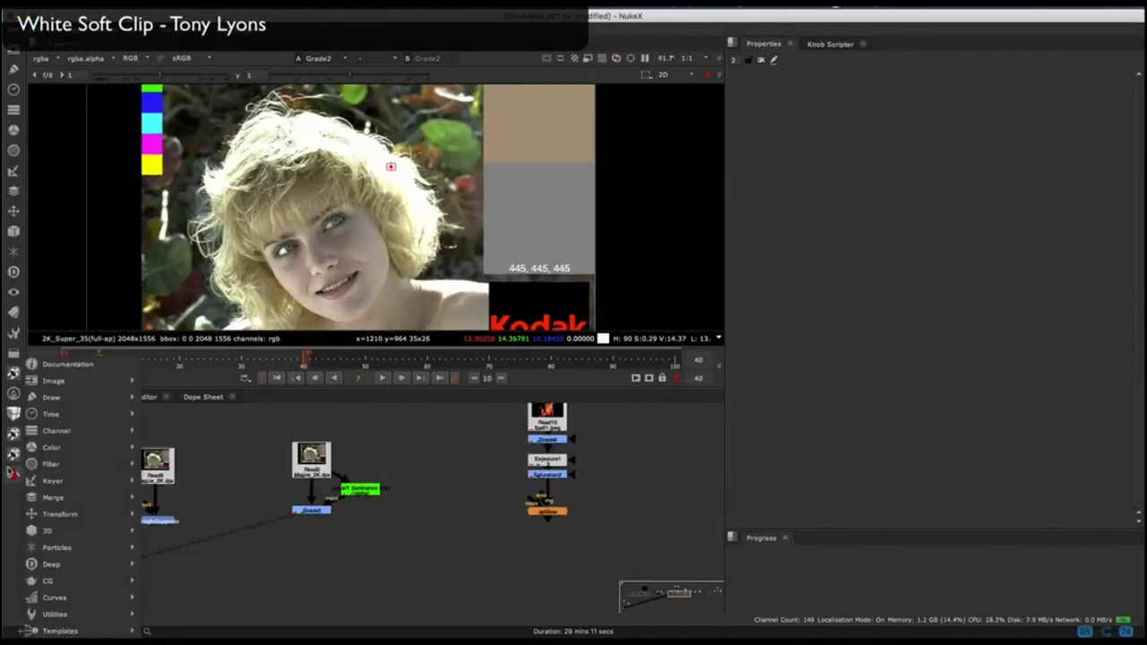
mouse_move(54, 446)
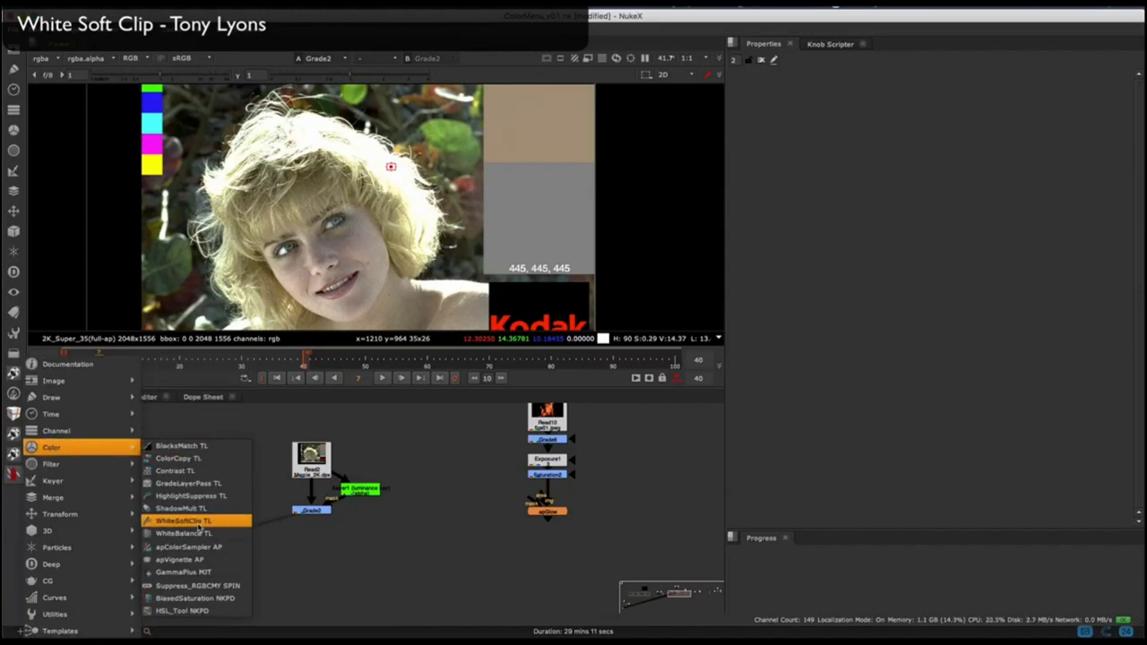
click(198, 527)
drag(294, 548, 296, 552)
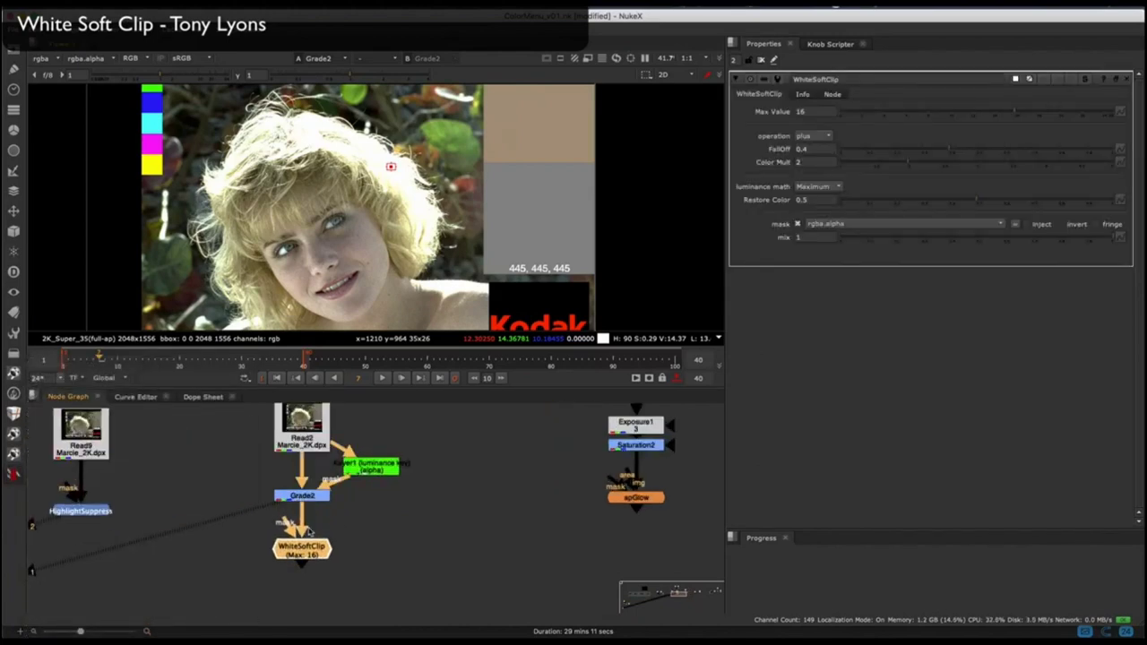
Show the WhiteSoftClip node's output in the viewer and set its Max Value to 7.
key(1)
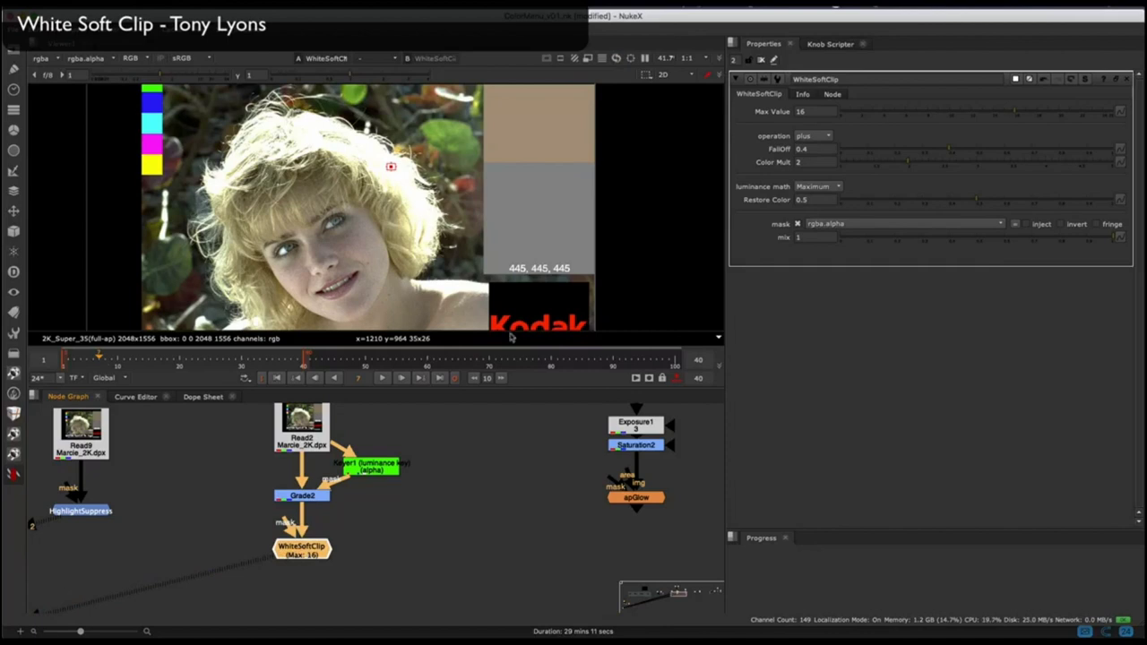
text(7)
key(Return)
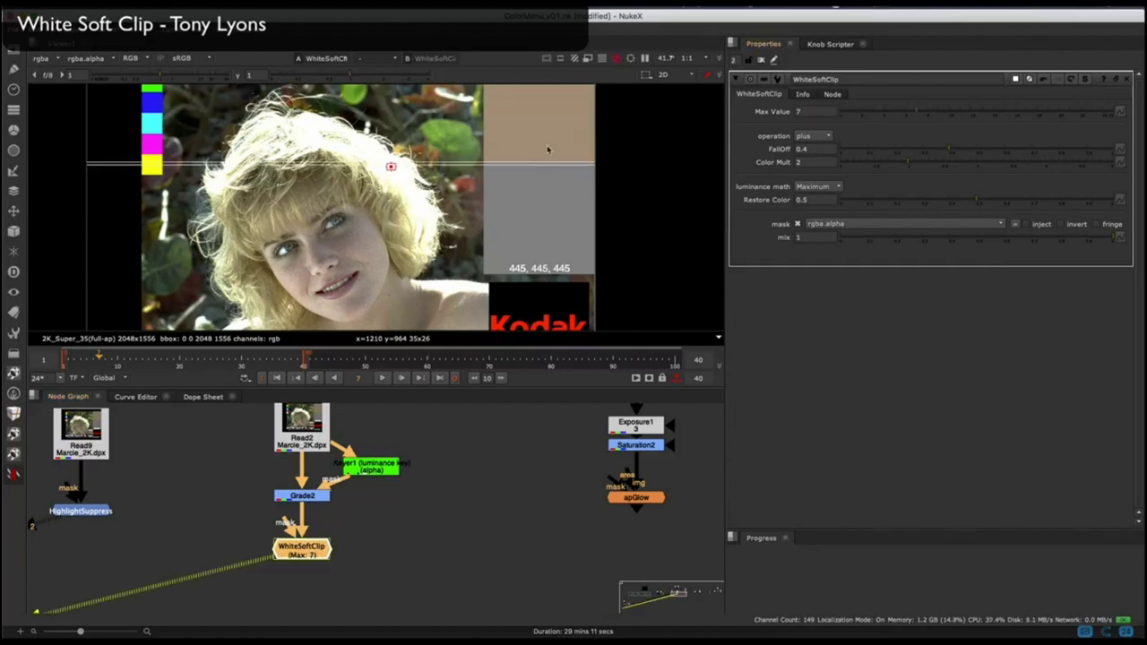
Set the WhiteSoftClip node's Max Value to 5 while checking the blown-out hair highlights.
scroll(404, 179, up, 2)
scroll(375, 158, up, 3)
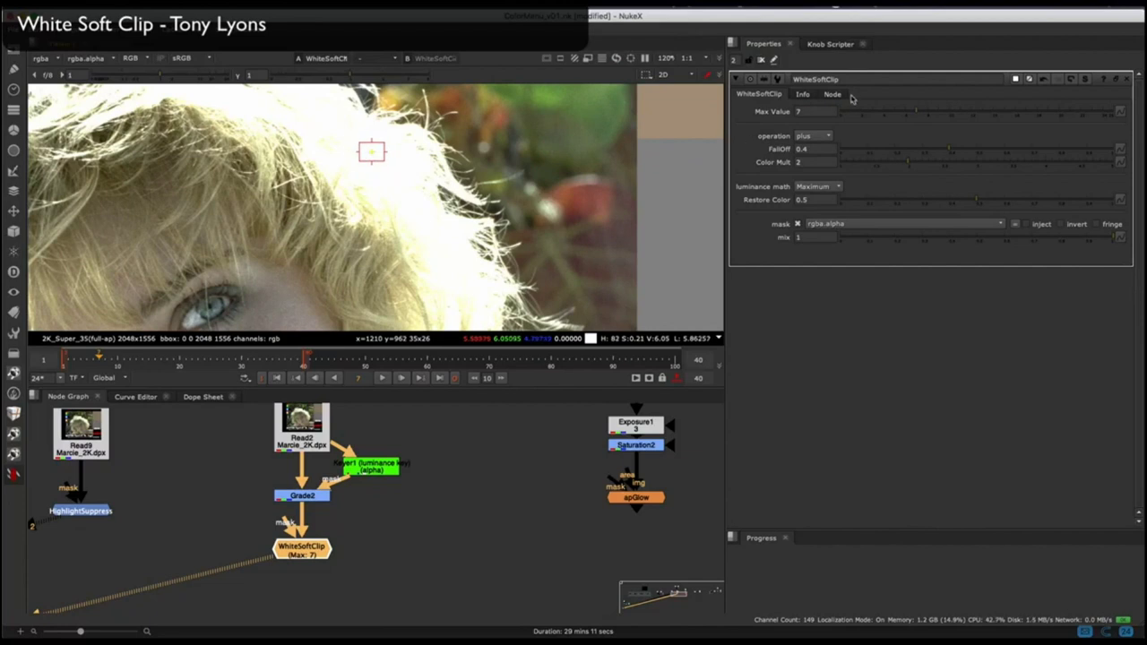
text(5)
key(Return)
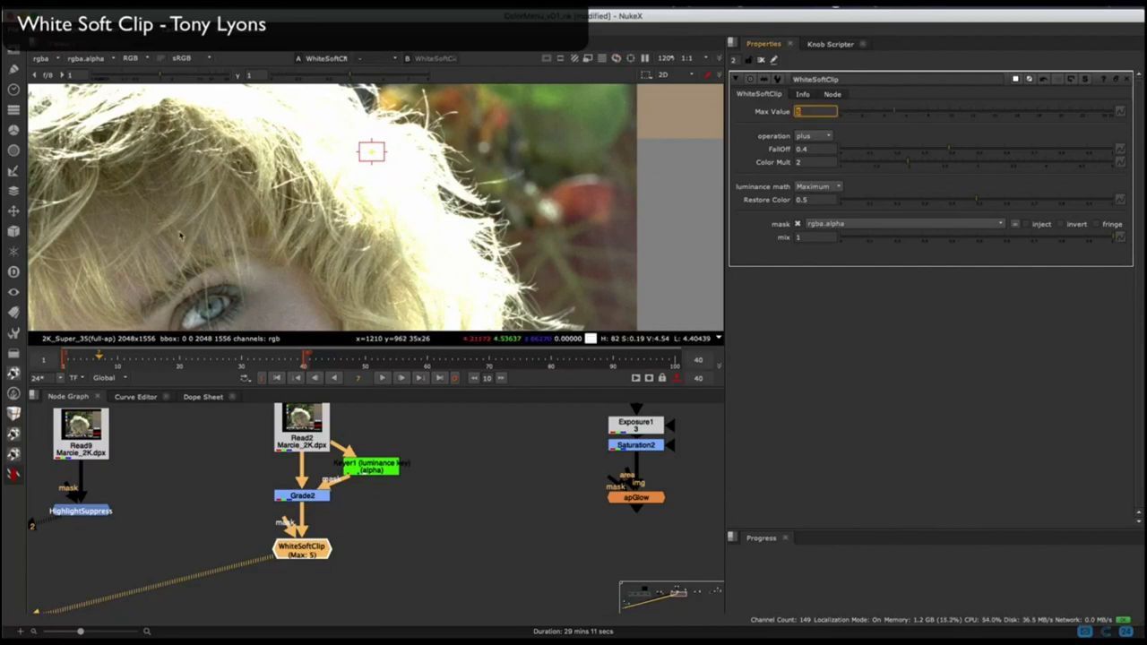
scroll(180, 235, down, 3)
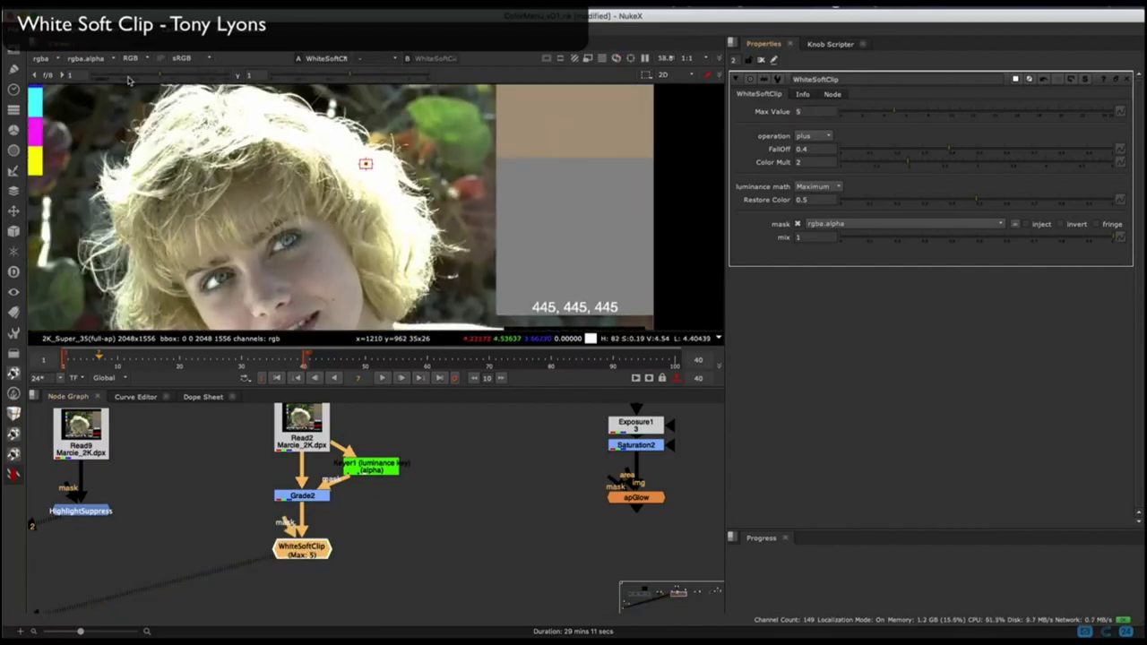
Lower the viewer gain to 0.1 and wipe between WhiteSoftClip and Grade2 across the hair highlights.
drag(128, 78, 122, 77)
click(305, 496)
key(1)
click(309, 550)
key(2)
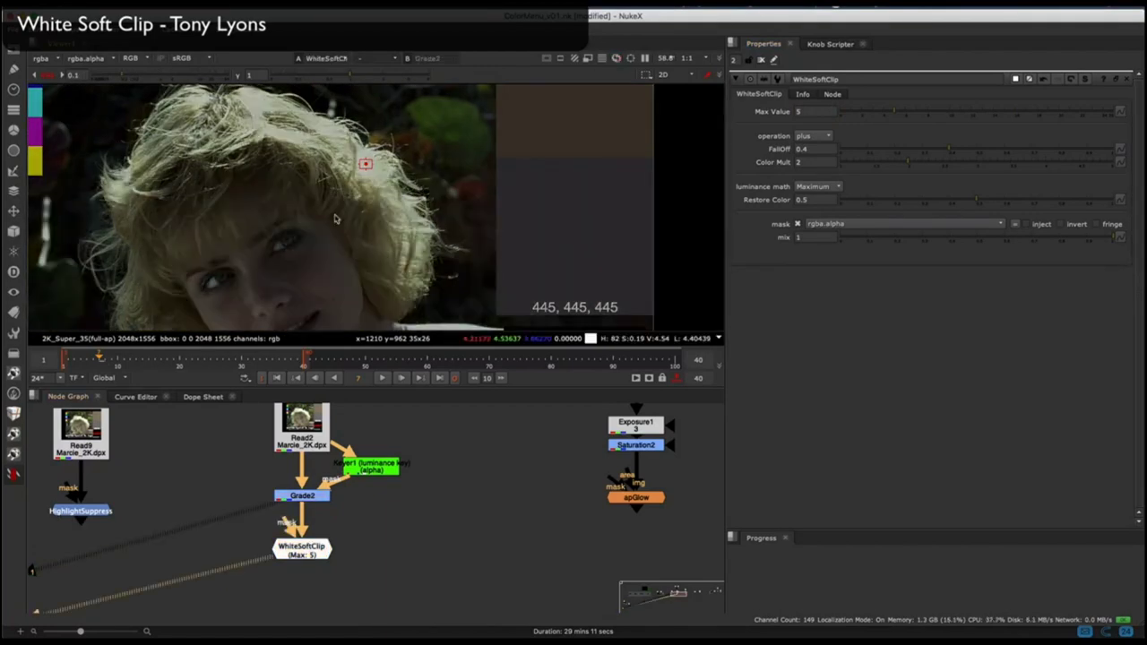
key(w)
drag(321, 206, 269, 164)
scroll(267, 125, up, 5)
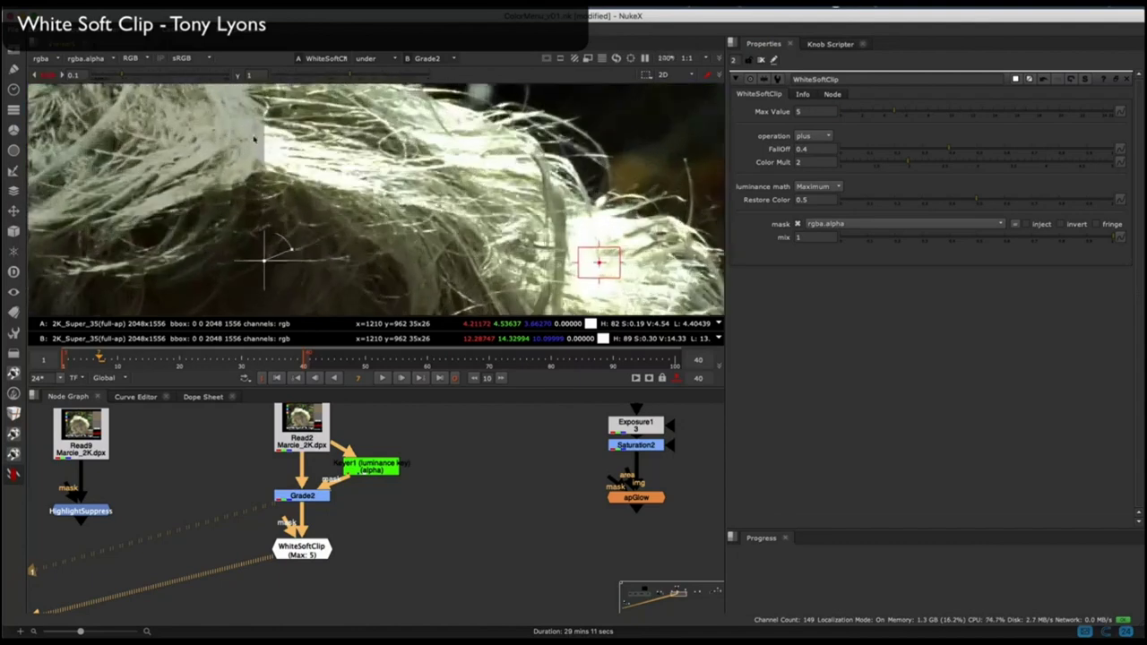
Set WhiteSoftClip's FallOff to 0.57 and Color Mult to about 2.73, and compare the result at viewer gain 1.
scroll(254, 138, up, 4)
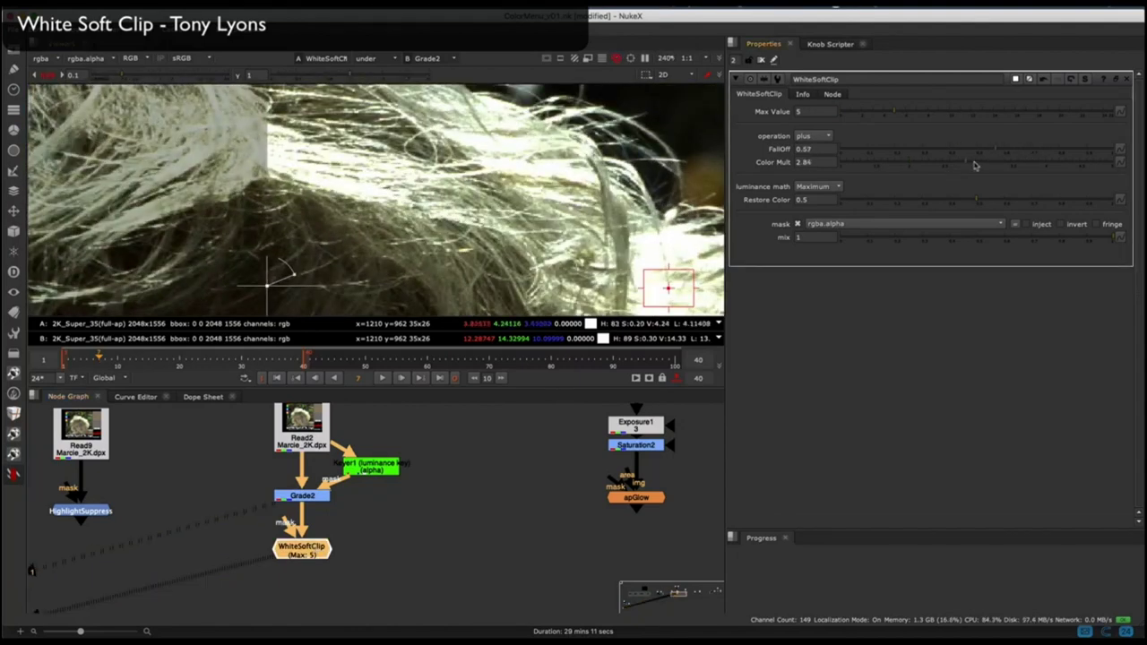
scroll(377, 215, down, 8)
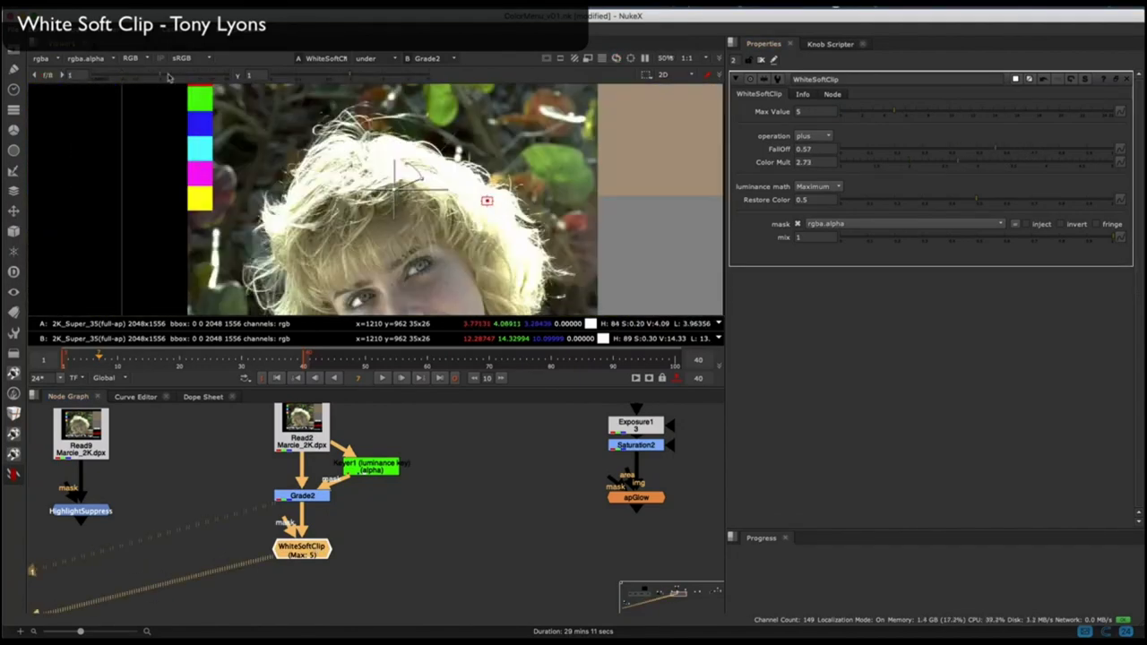
key(w)
scroll(356, 265, up, 2)
key(w)
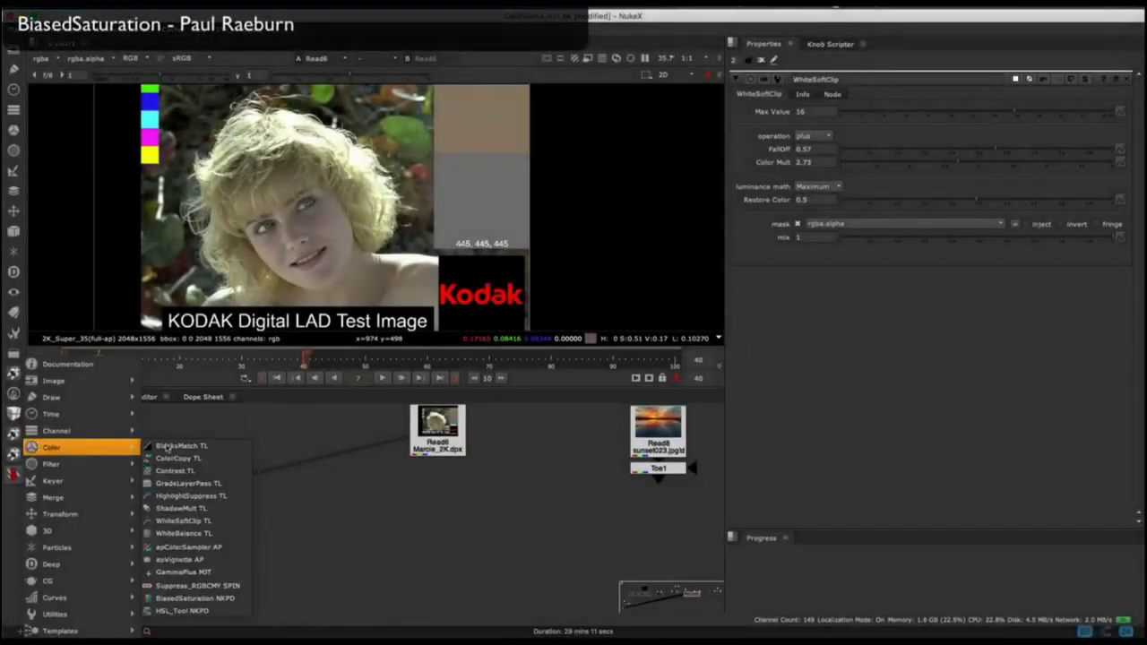
Add a BiasedSaturation node below the Read6 Marcie image, connect it and view its output.
click(194, 597)
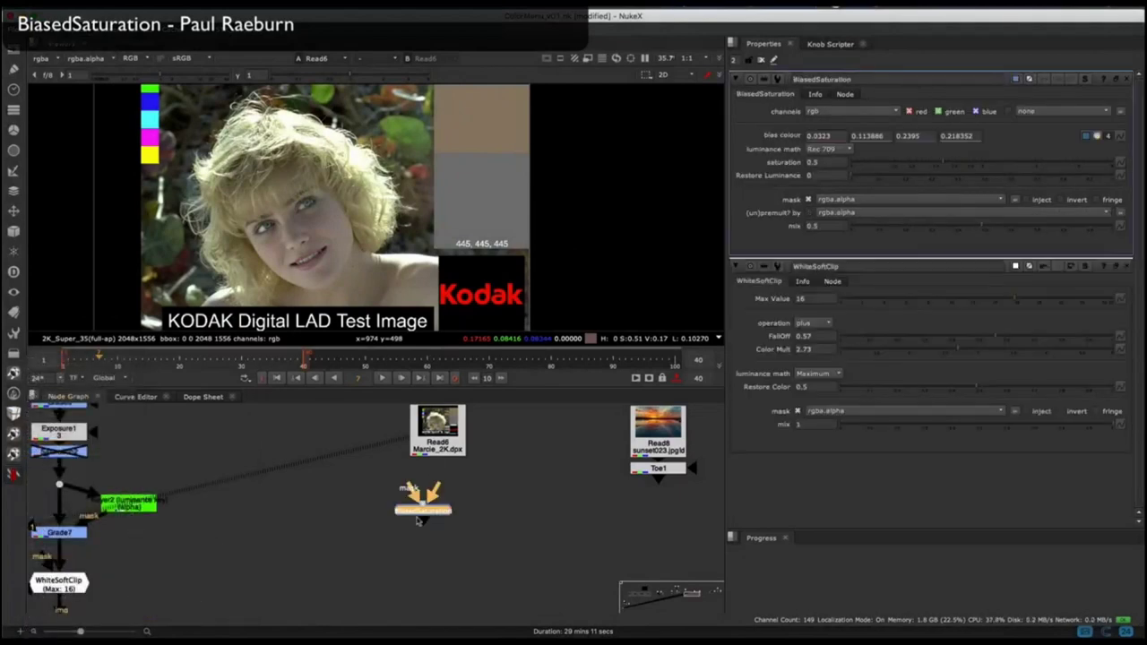
drag(437, 485, 435, 449)
drag(423, 511, 435, 512)
key(1)
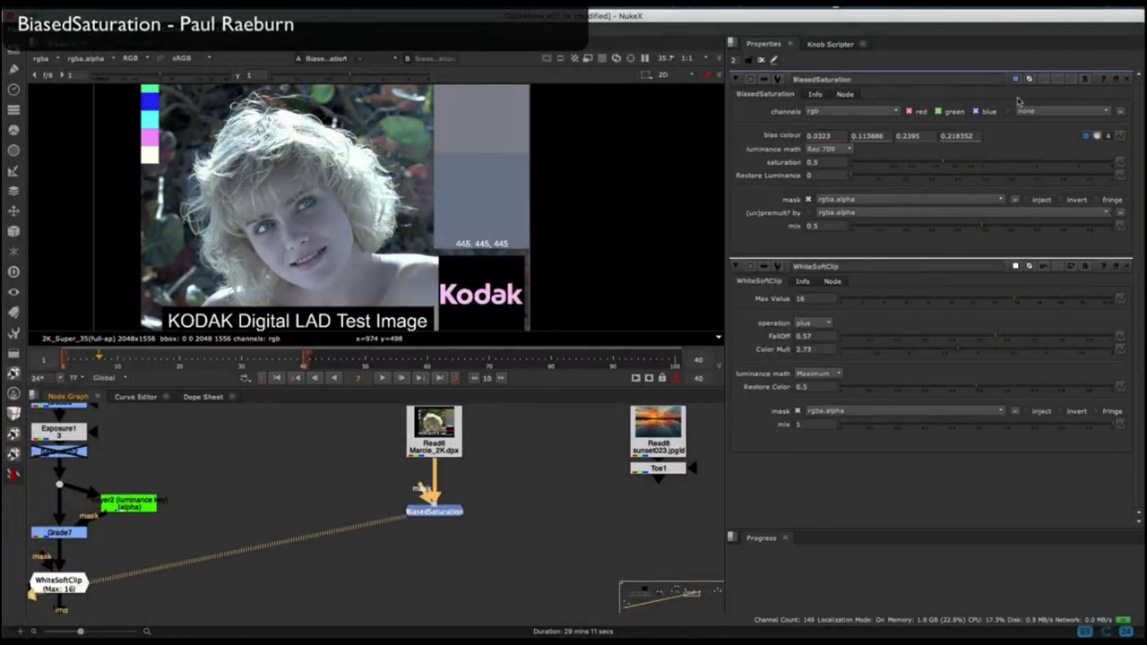
Set BiasedSaturation's bias colour to an orange of about 0.2395, 0.10362, 0.0323, with saturation 0 and mix 1.
click(1096, 136)
drag(880, 455, 1016, 434)
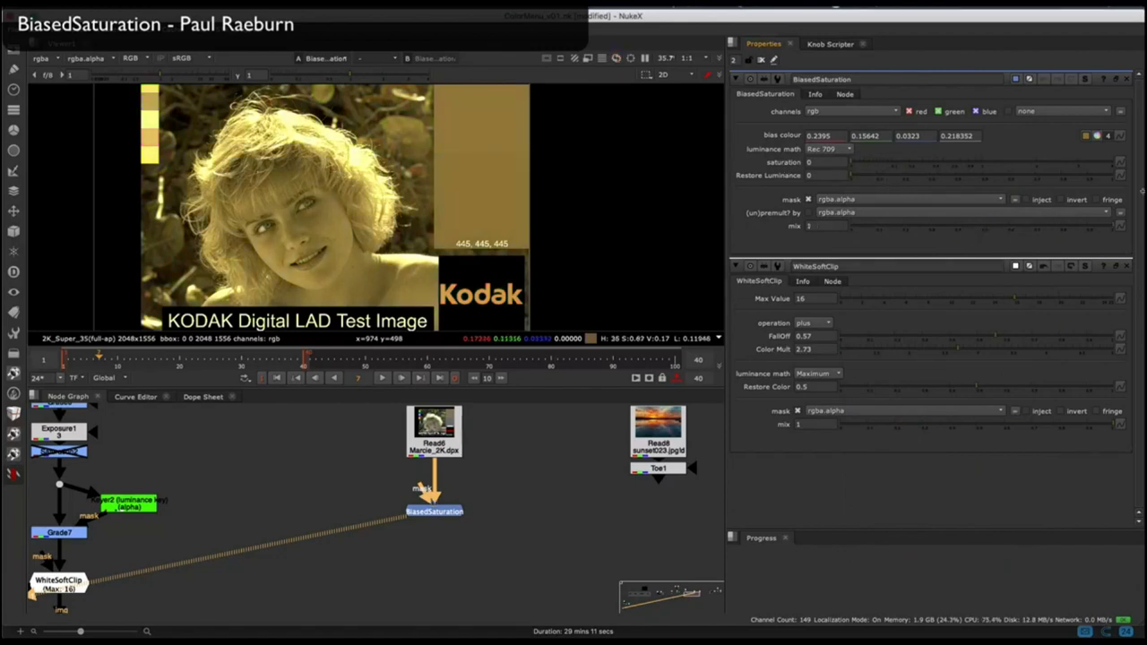
click(1097, 135)
drag(1019, 454, 1022, 464)
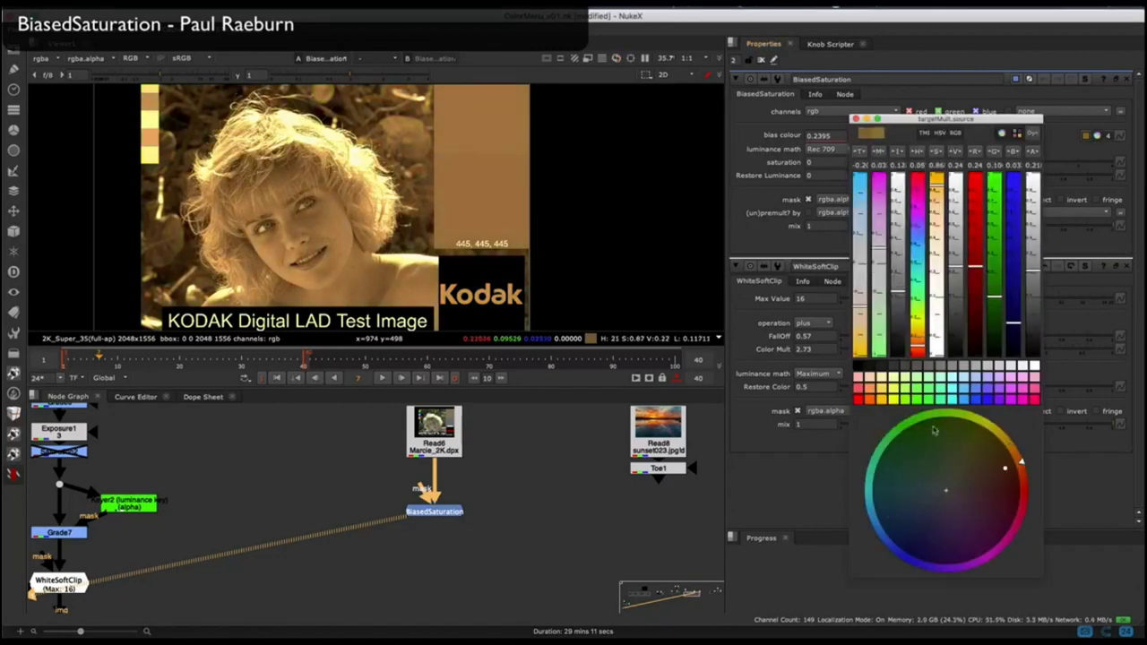
scroll(300, 215, down, 3)
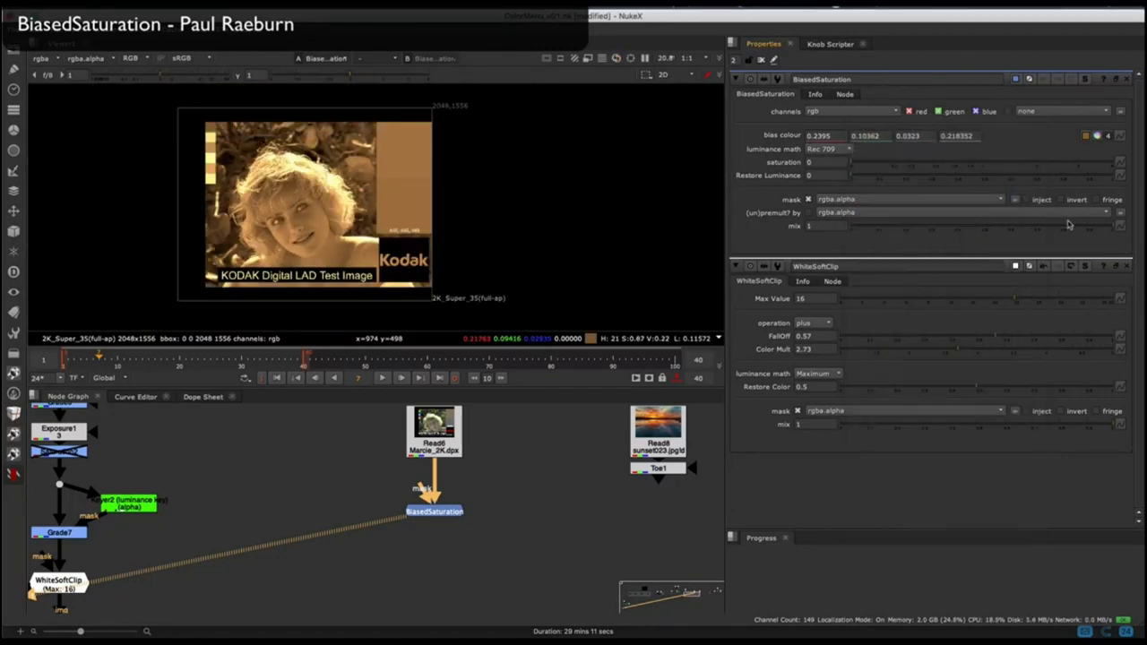
drag(1115, 222, 1121, 223)
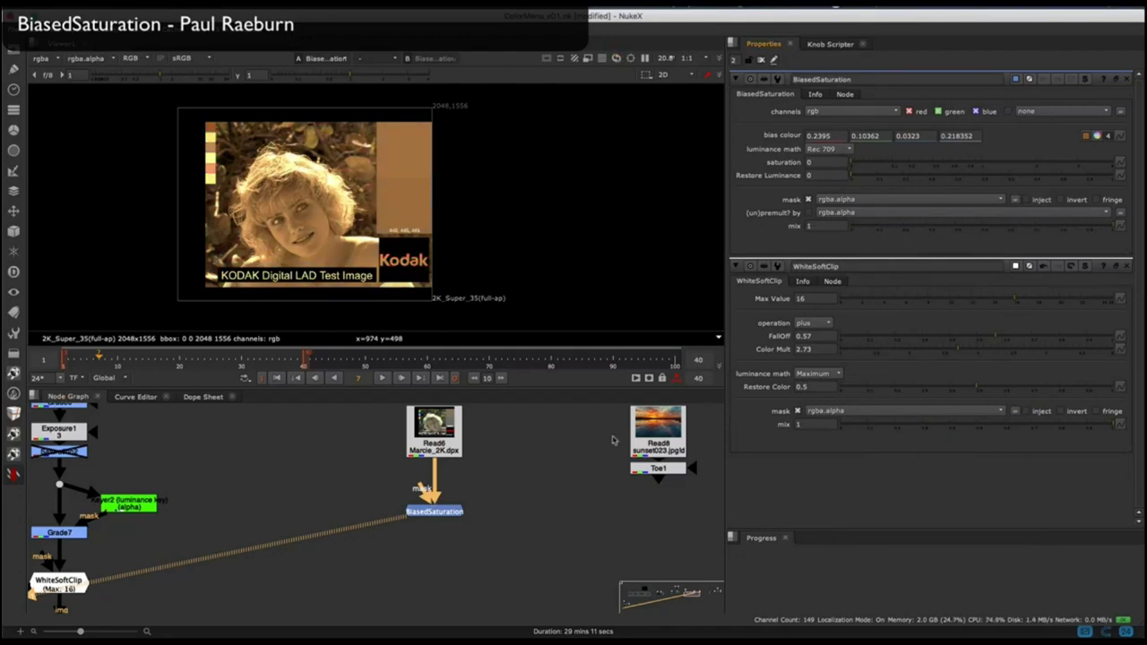
View the Toe1 output of the sunset image and frame the sky around the sun.
middle_drag(595, 453, 339, 439)
click(403, 454)
key(1)
scroll(292, 145, up, 10)
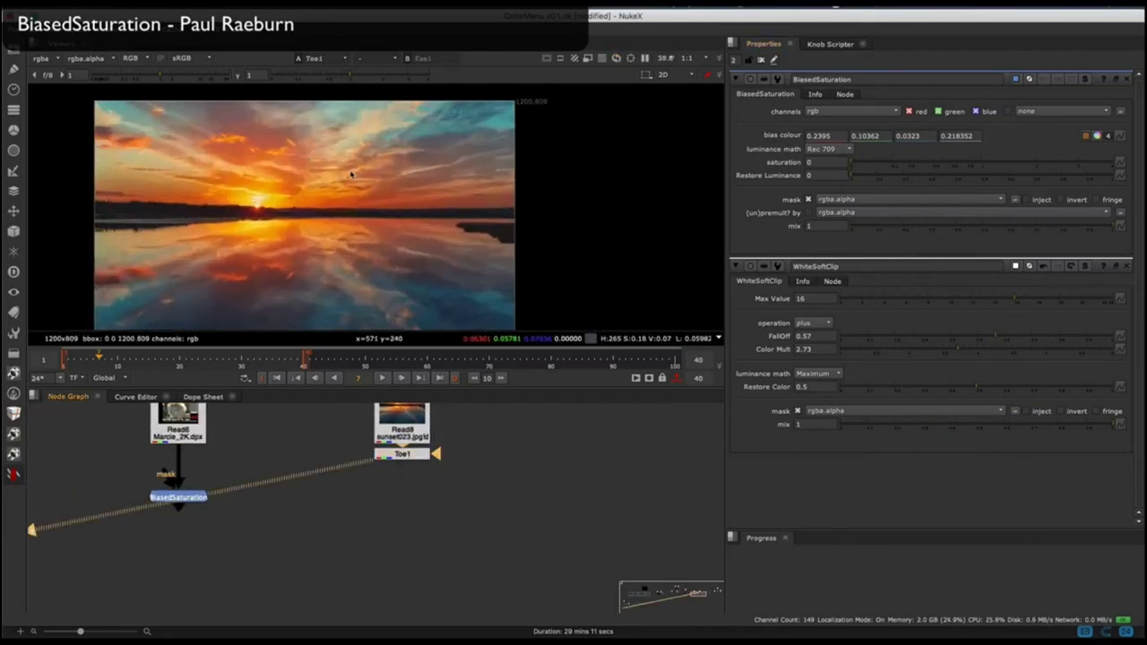
middle_drag(263, 188, 439, 136)
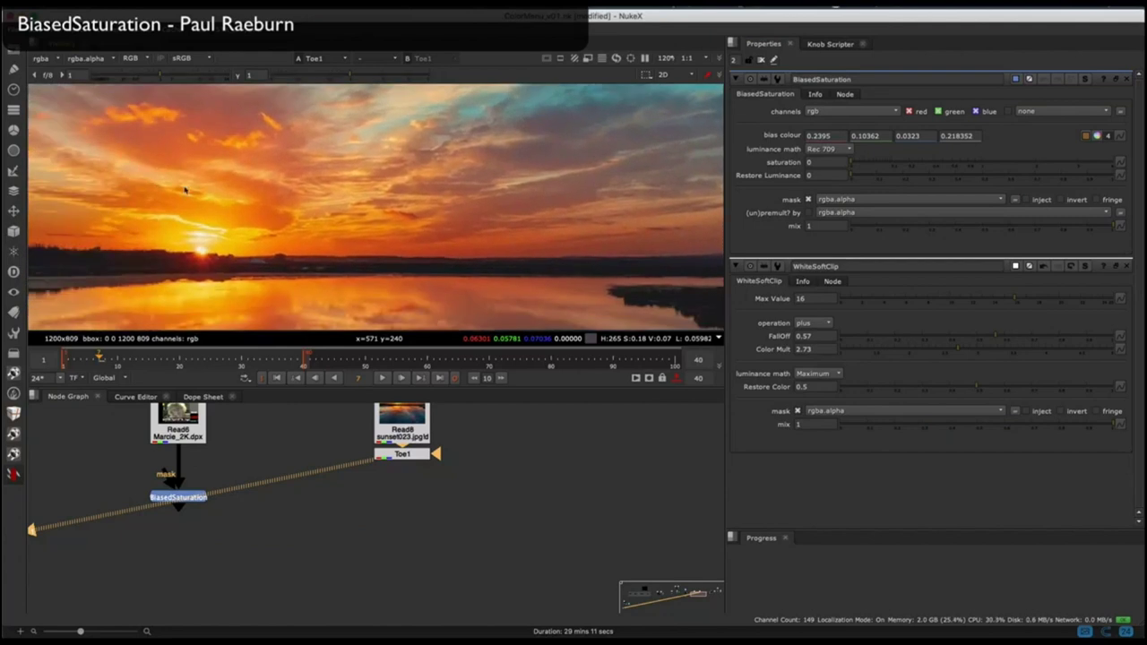
Add a second BiasedSaturation node below Toe1, sample its bias colour from the orange cloud and view its output.
click(14, 472)
mouse_move(81, 448)
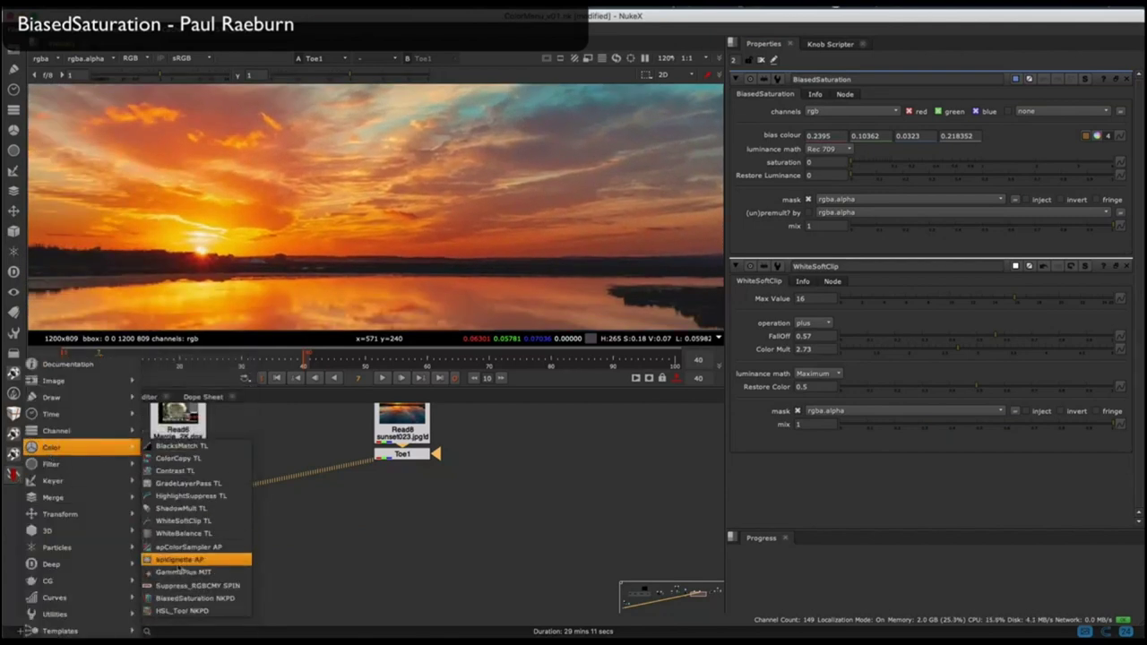
click(183, 599)
drag(404, 498, 401, 507)
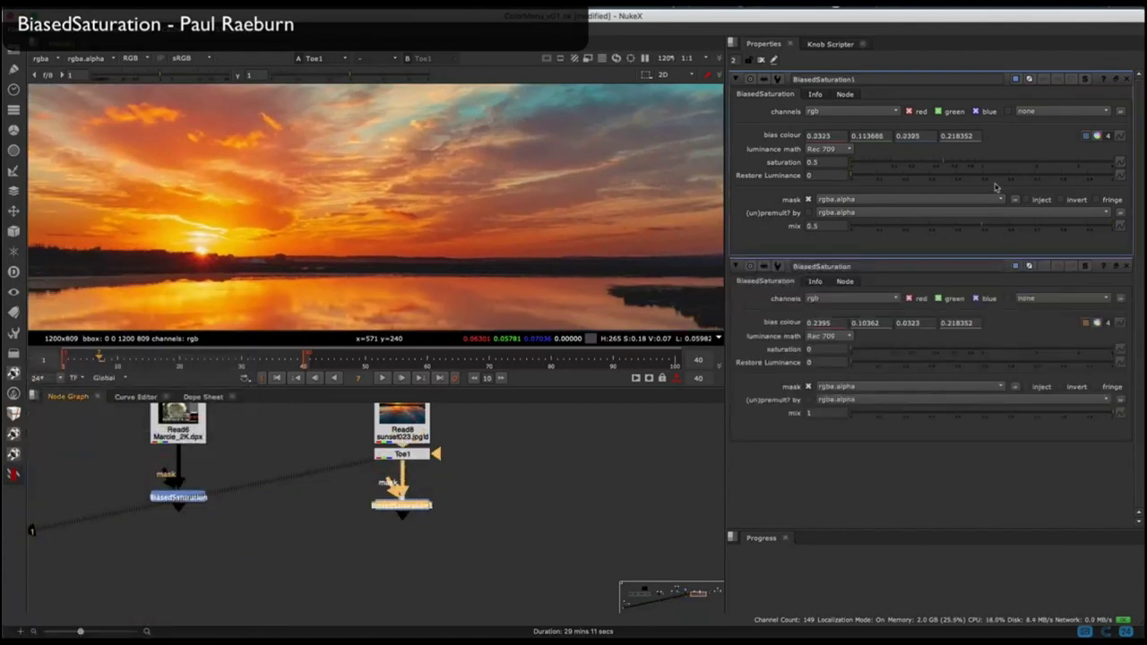
ctrl+shift+drag(143, 142, 150, 152)
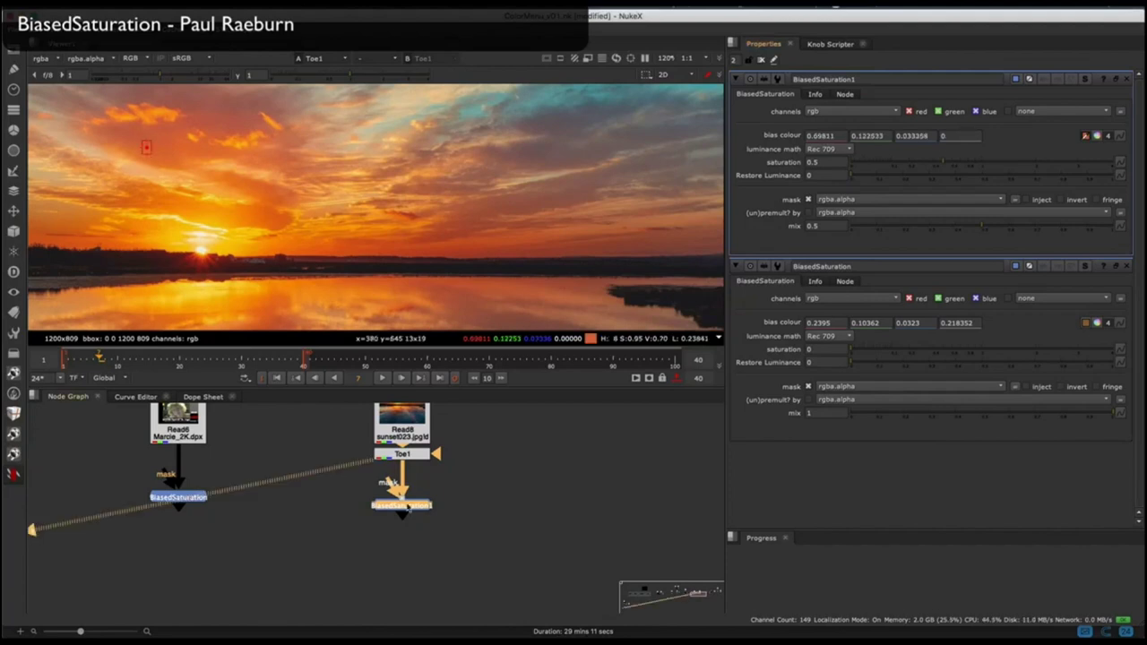
key(1)
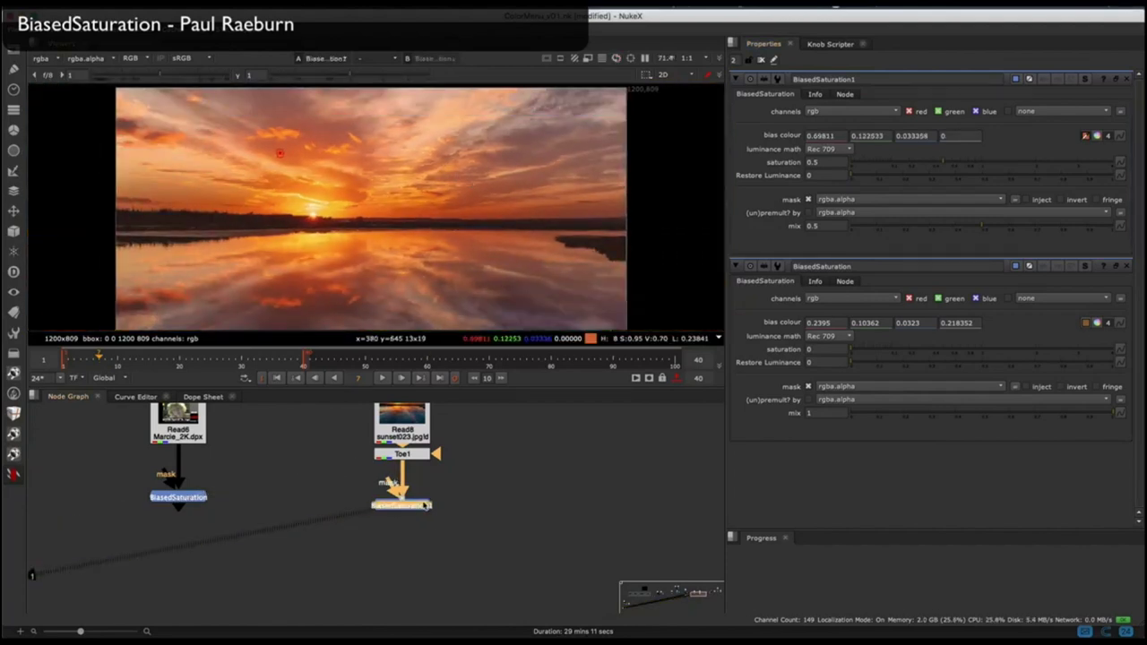
Resample BiasedSaturation1's bias colour from the orange sky near the horizon with the node disabled, re-enable it and adjust its saturation.
key(d)
ctrl+shift+drag(519, 134, 531, 141)
key(d)
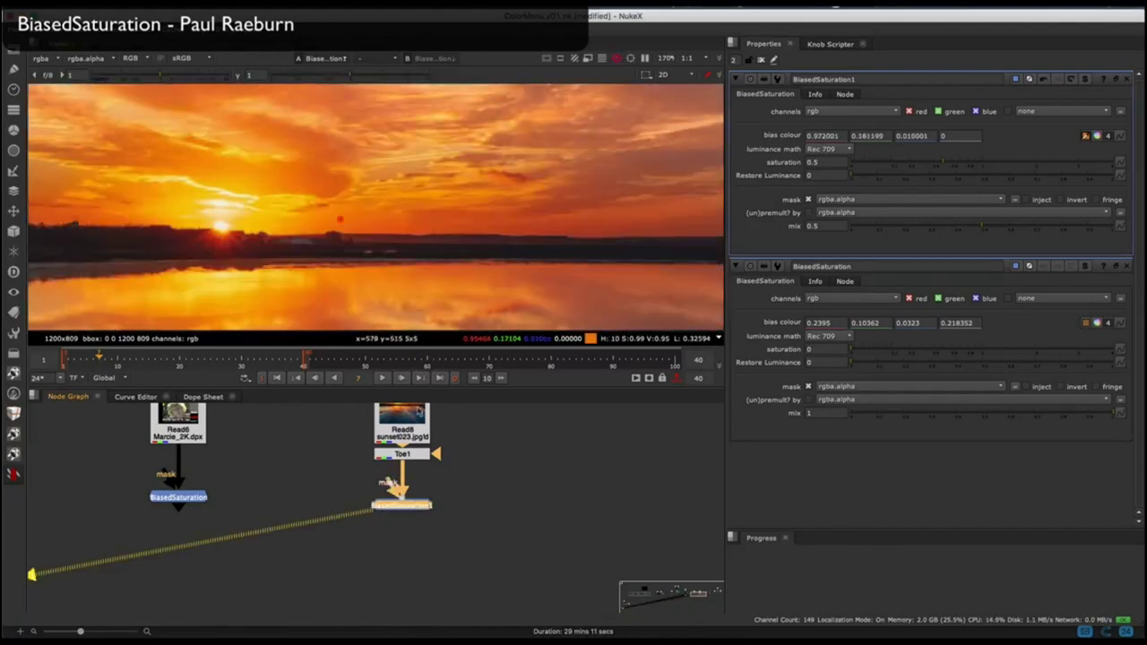
middle_drag(397, 192, 393, 234)
click(901, 164)
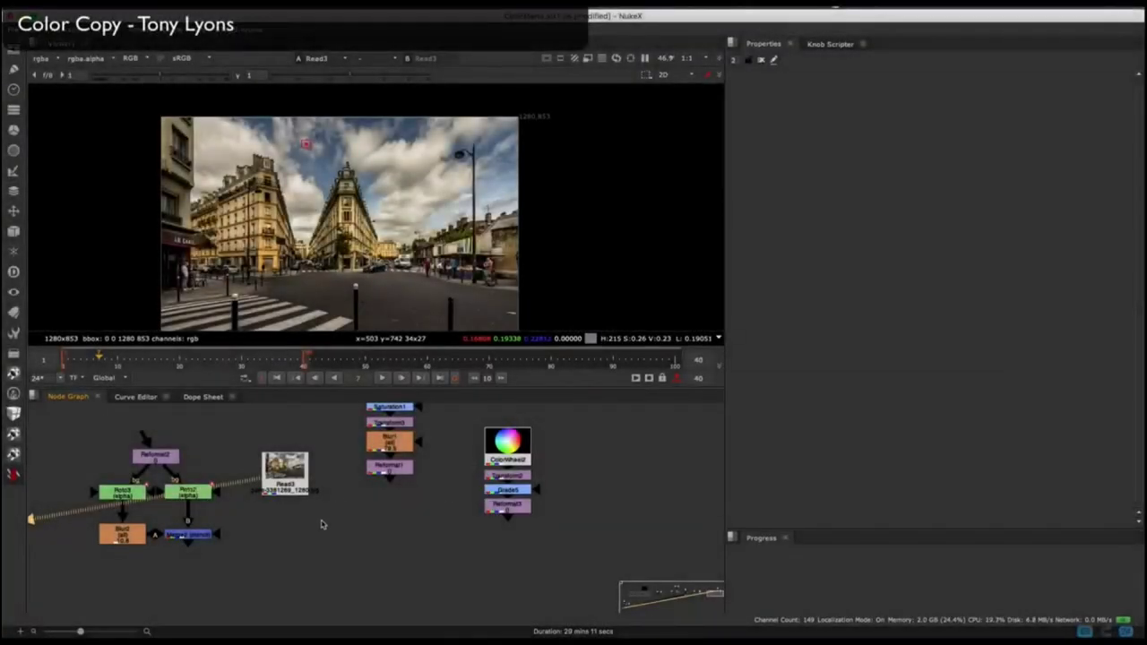
Compare the Read3 street photo with the Reformat3 color wheel in the viewer.
key(2)
key(1)
key(2)
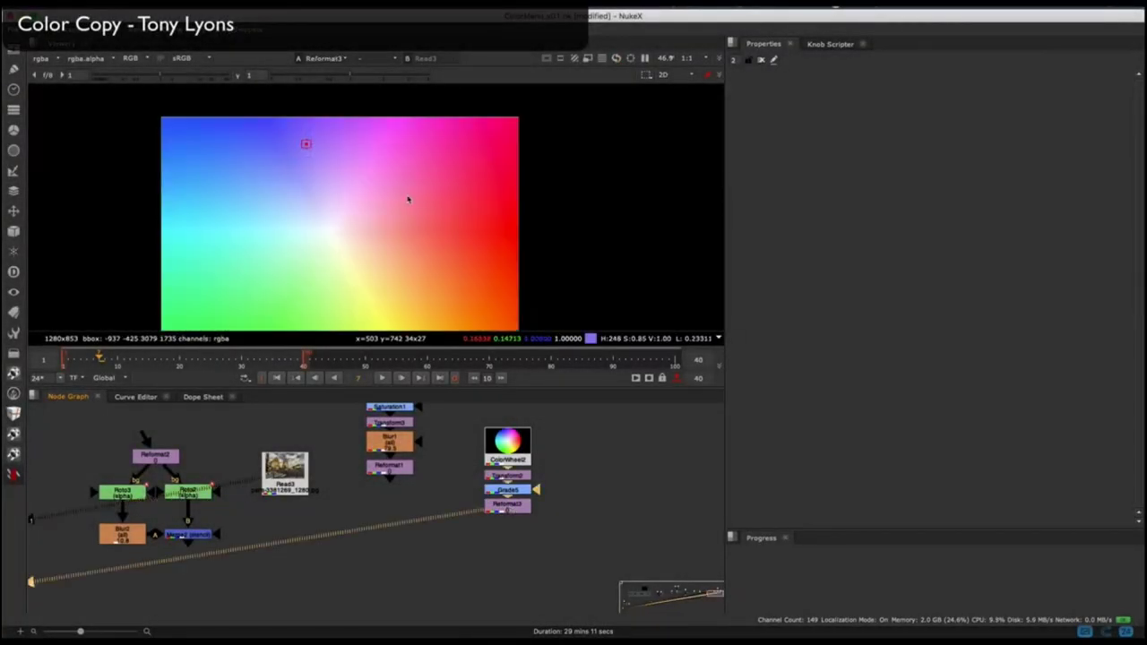
key(1)
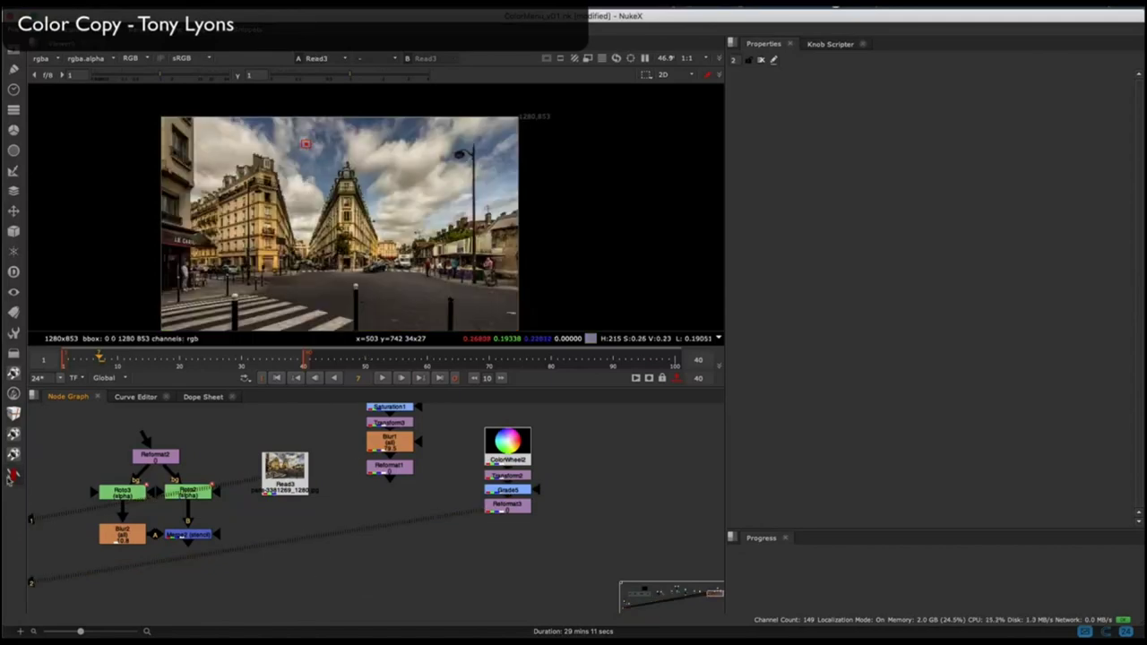
Add a ColorCopy node, connect Read3 as input B and Reformat3 as input A, and view its output.
right_click(10, 481)
click(193, 458)
click(319, 507)
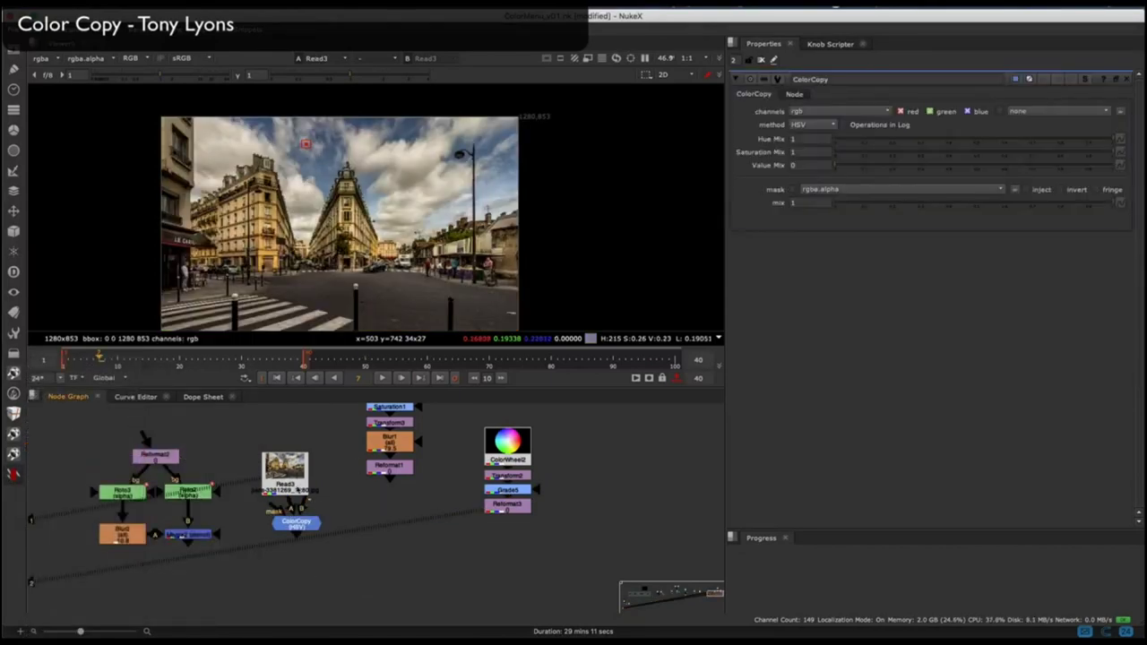
drag(296, 522, 507, 506)
click(297, 583)
key(1)
drag(296, 582, 296, 560)
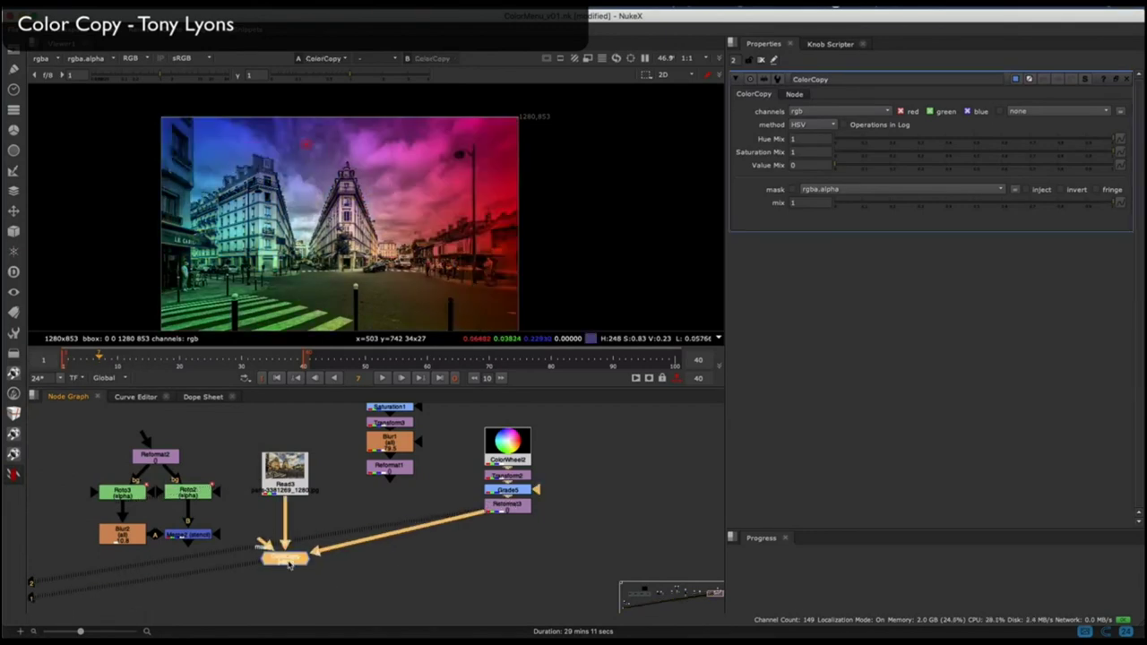
Compare the image with ColorCopy disabled and enabled, and reduce its Saturation Mix to 0.11.
key(d)
key(d)
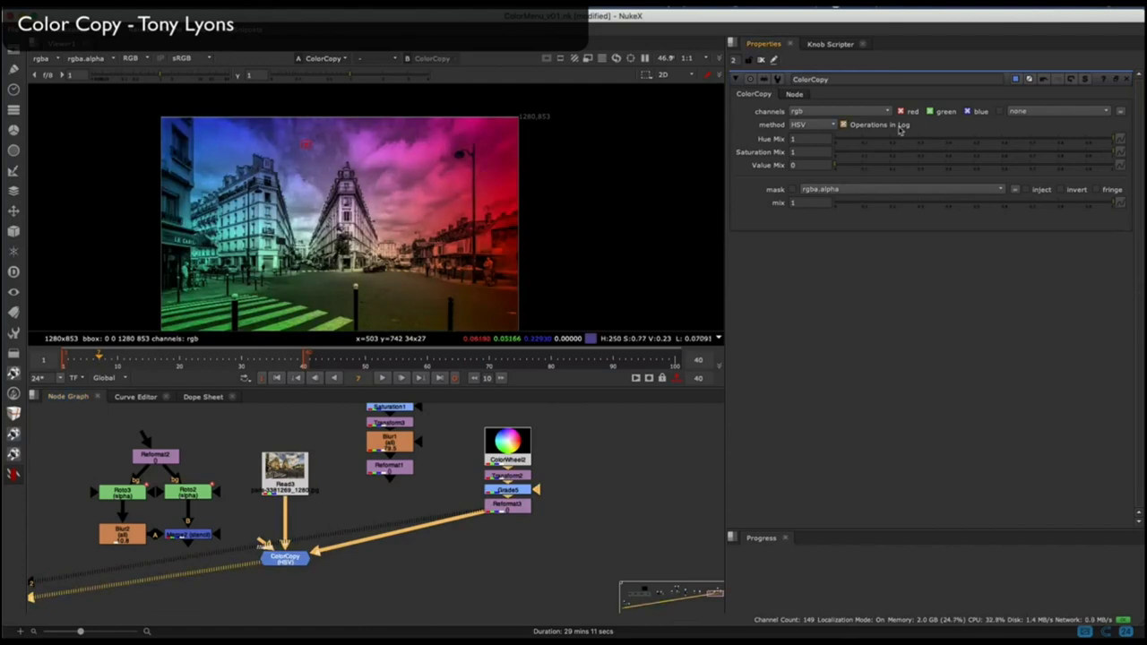
drag(1022, 144, 883, 156)
scroll(454, 198, up, 4)
click(285, 558)
key(d)
key(d)
click(866, 153)
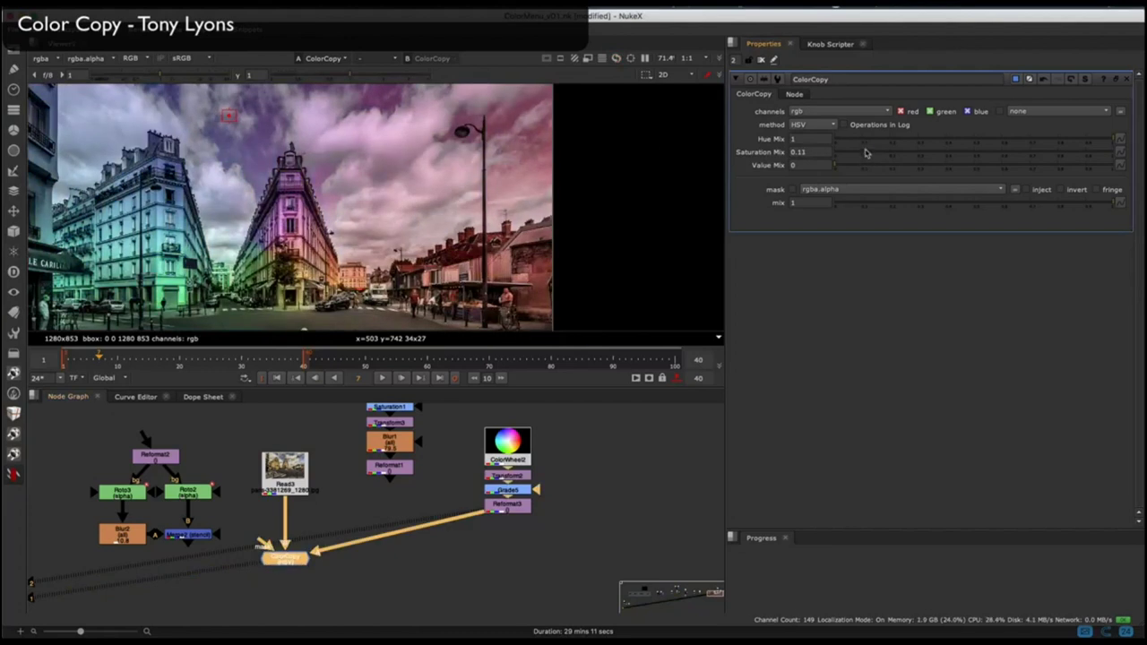
View the blurred sunset.jpg branch at Blur1 and at its Reformat1 output.
scroll(429, 195, down, 4)
middle_drag(389, 437, 372, 519)
click(372, 457)
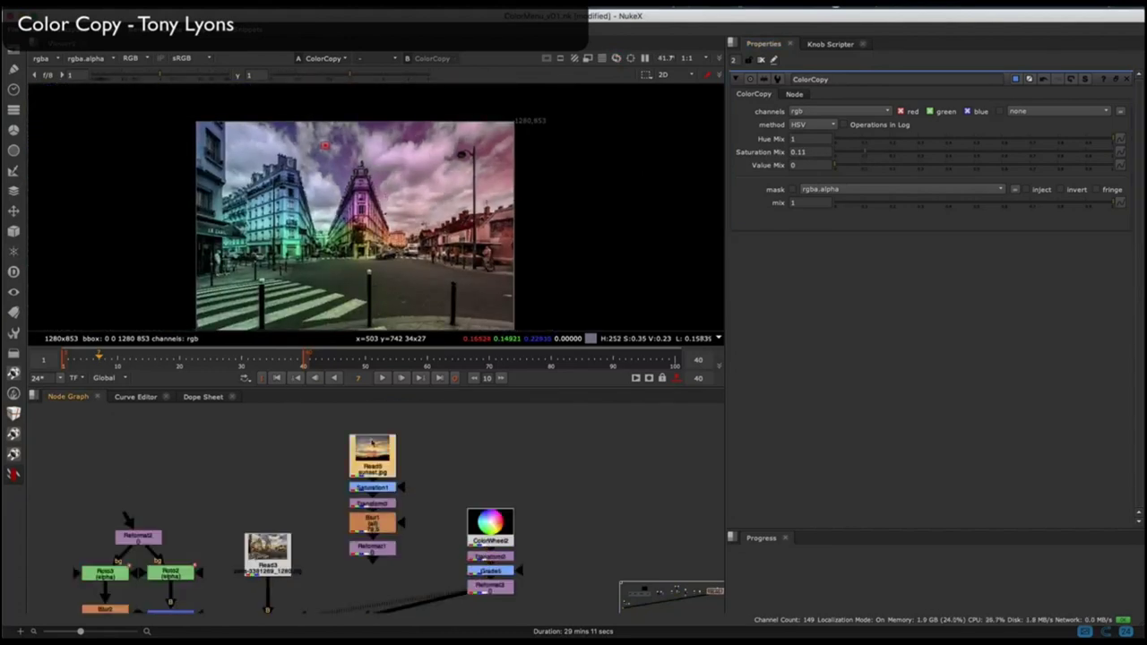
key(1)
key(1)
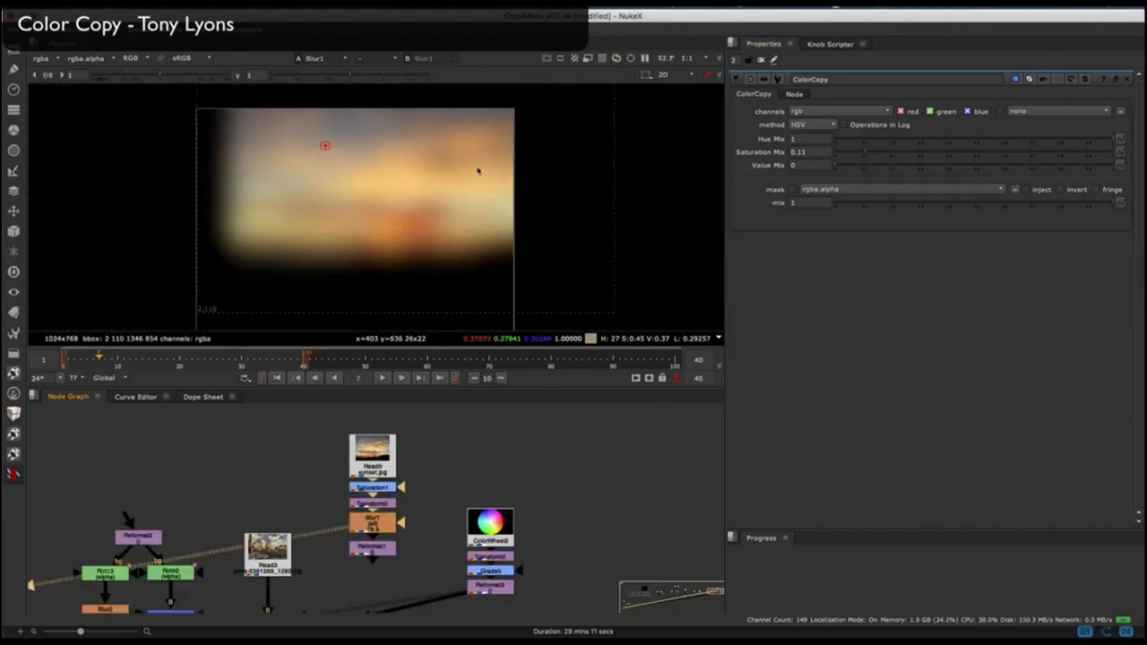
click(373, 552)
key(1)
Load Read3 as the second viewer input and compare the street photo with the Reformat1 sunset colors.
click(277, 566)
key(2)
key(1)
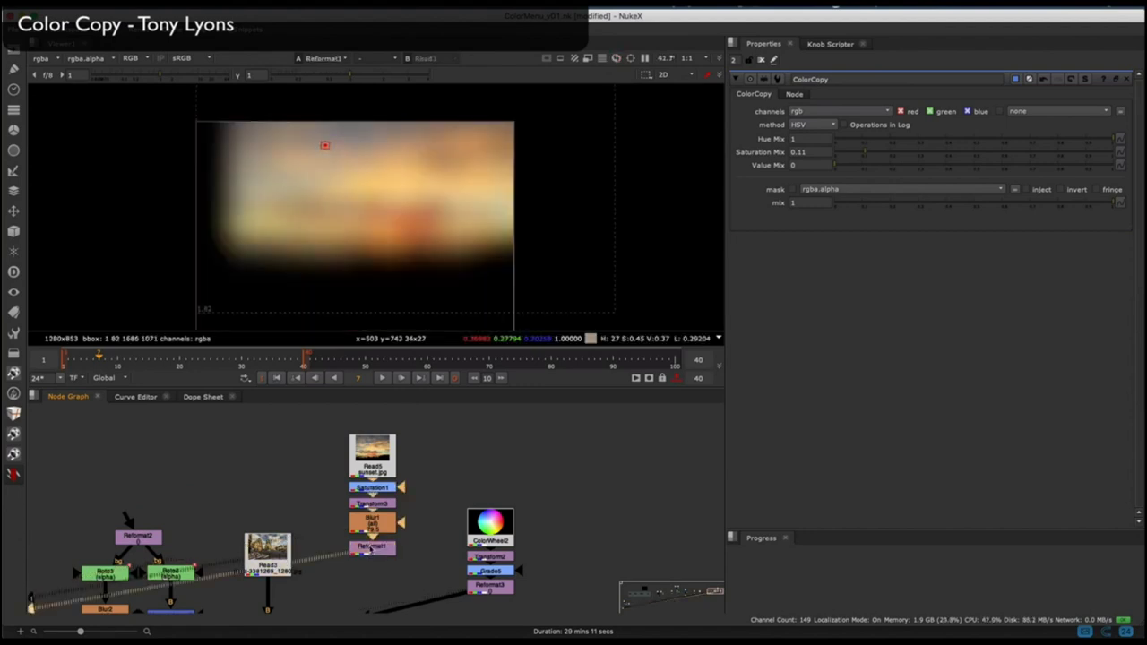
key(2)
key(1)
middle_drag(311, 557, 361, 490)
key(2)
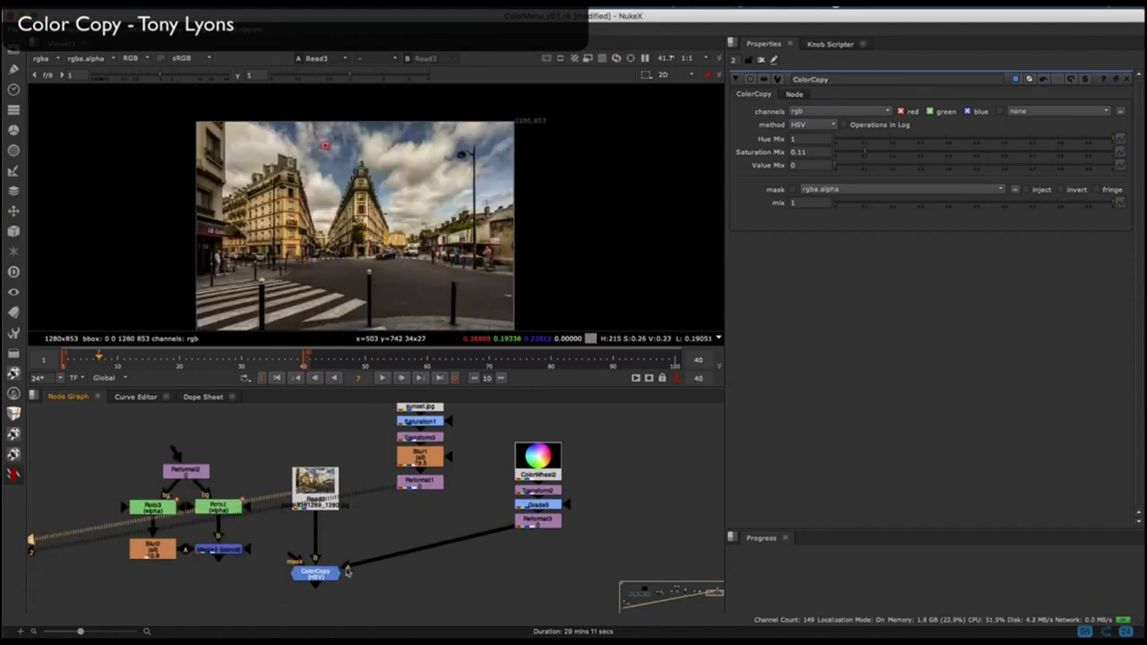
Reconnect ColorCopy's A input to Reformat1, view the result and set Saturation Mix to 0.23.
drag(512, 526, 422, 479)
click(315, 571)
key(1)
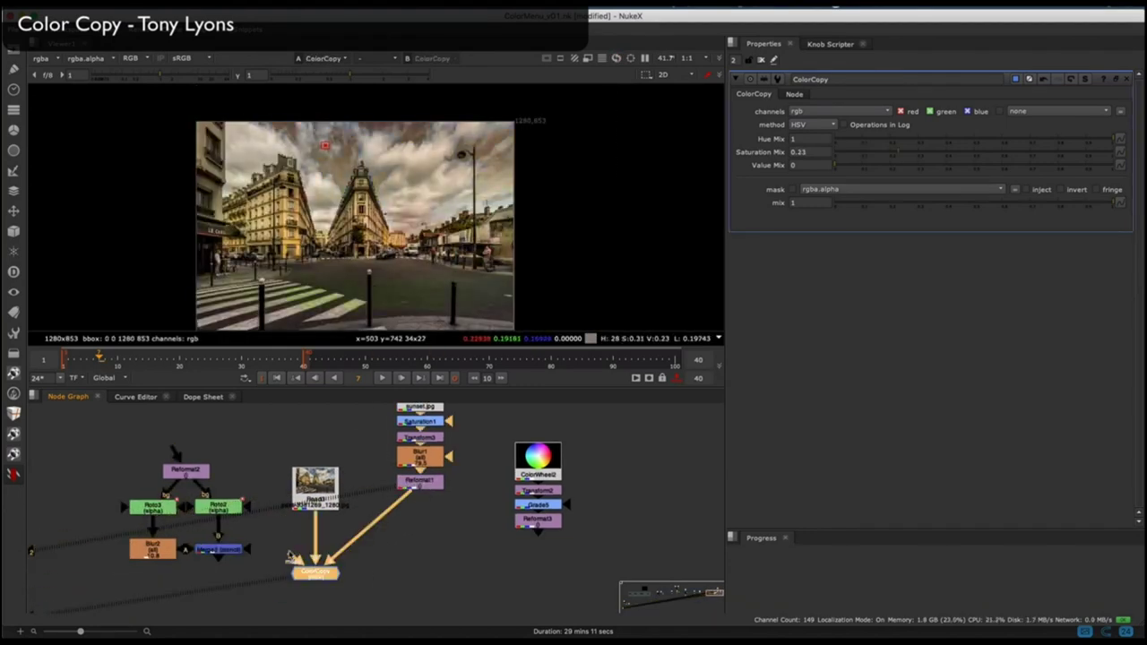
Connect ColorCopy's mask input to the merged roto branch and wipe-compare the masked result with the original Read3 photo.
drag(289, 555, 230, 553)
drag(331, 571, 331, 550)
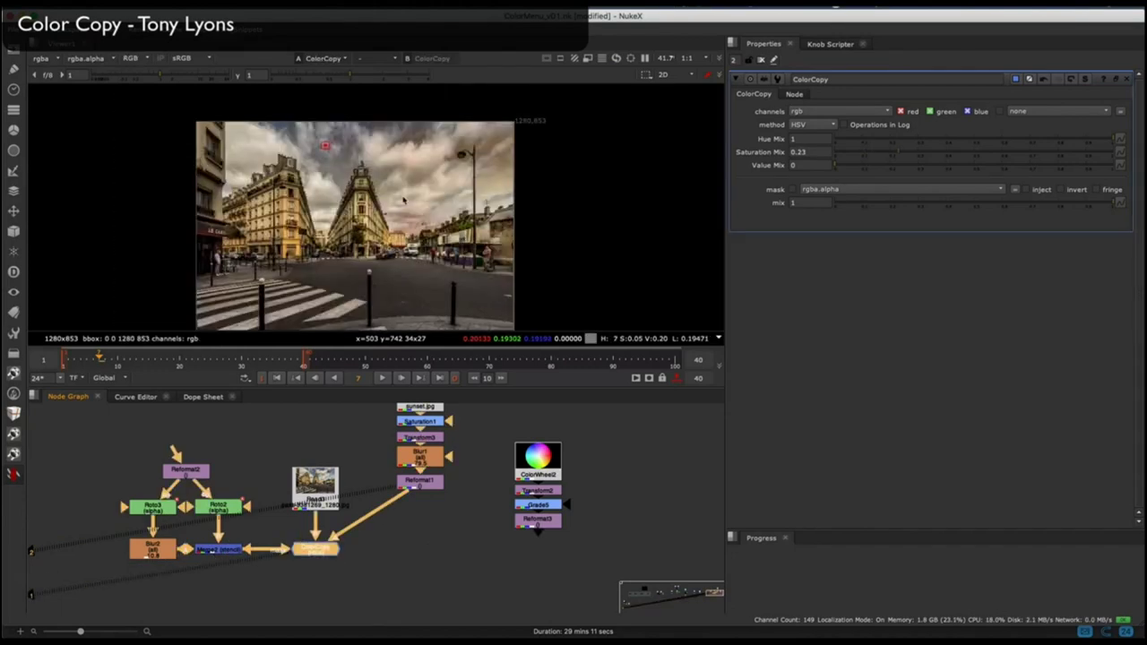
key(w)
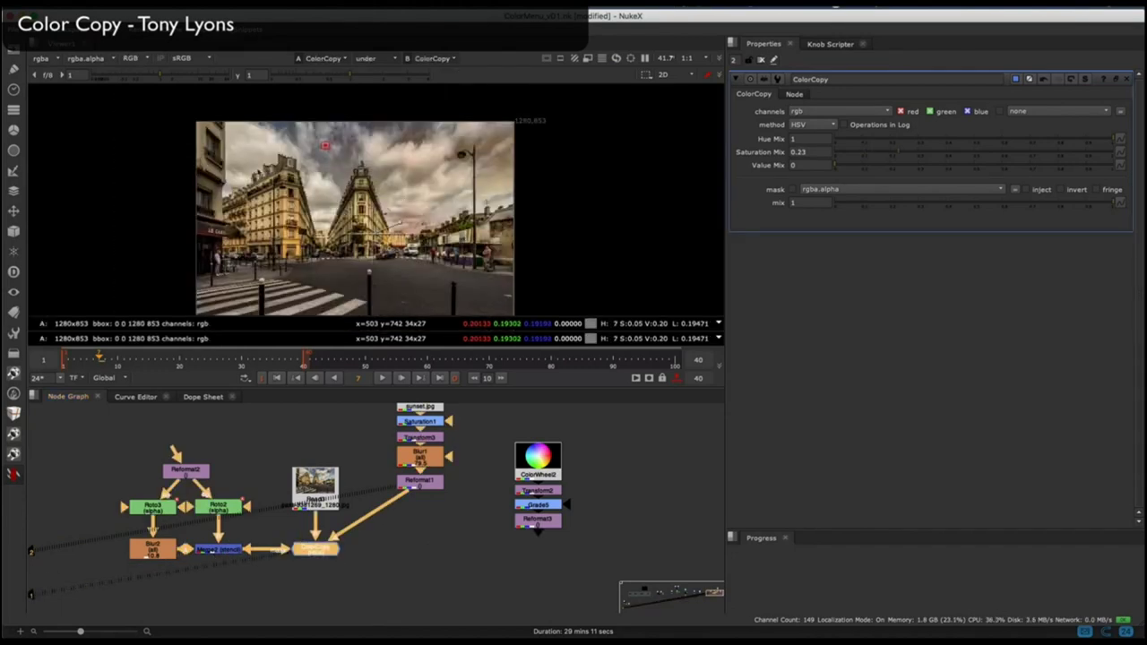
super+click(607, 142)
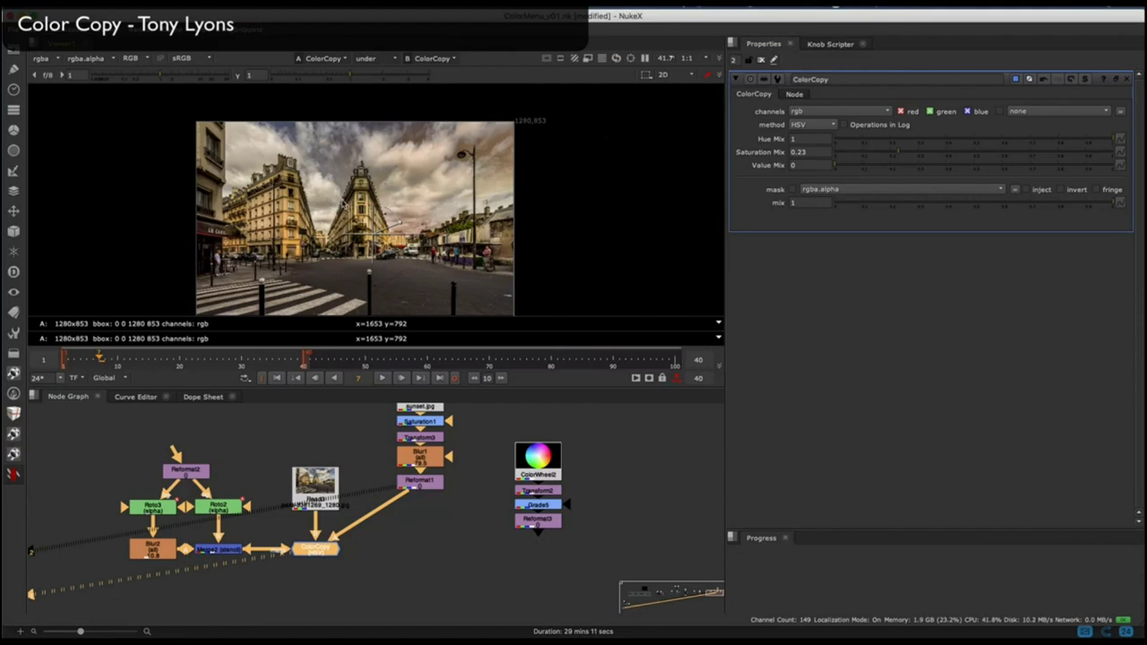
click(306, 505)
key(shift+2)
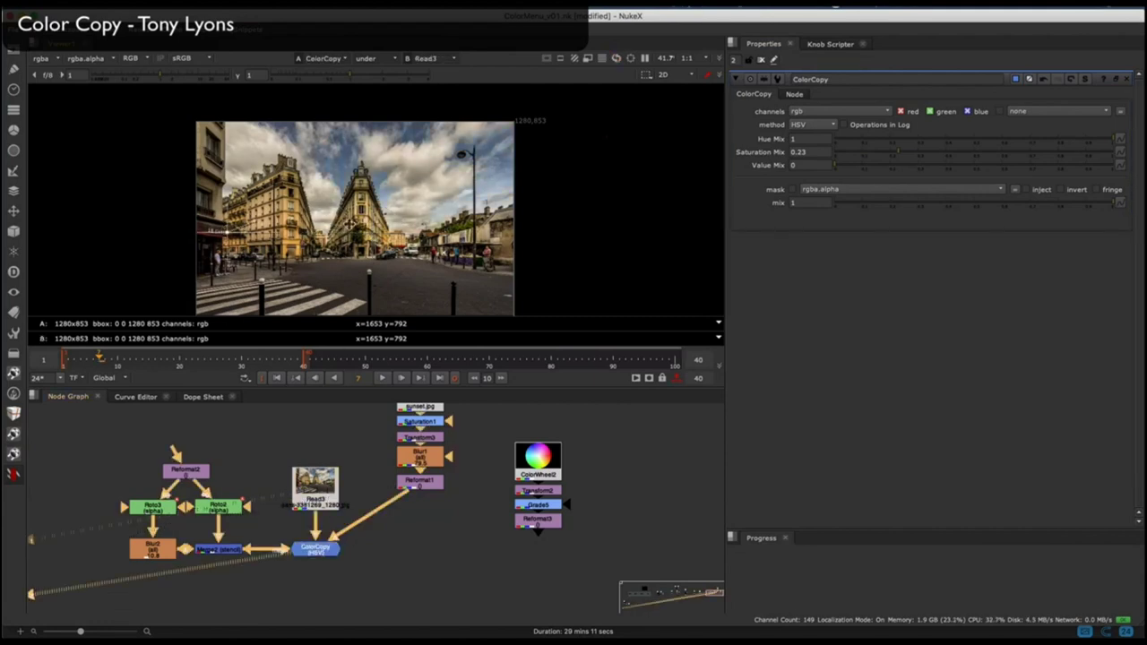
drag(351, 224, 267, 204)
drag(178, 198, 580, 190)
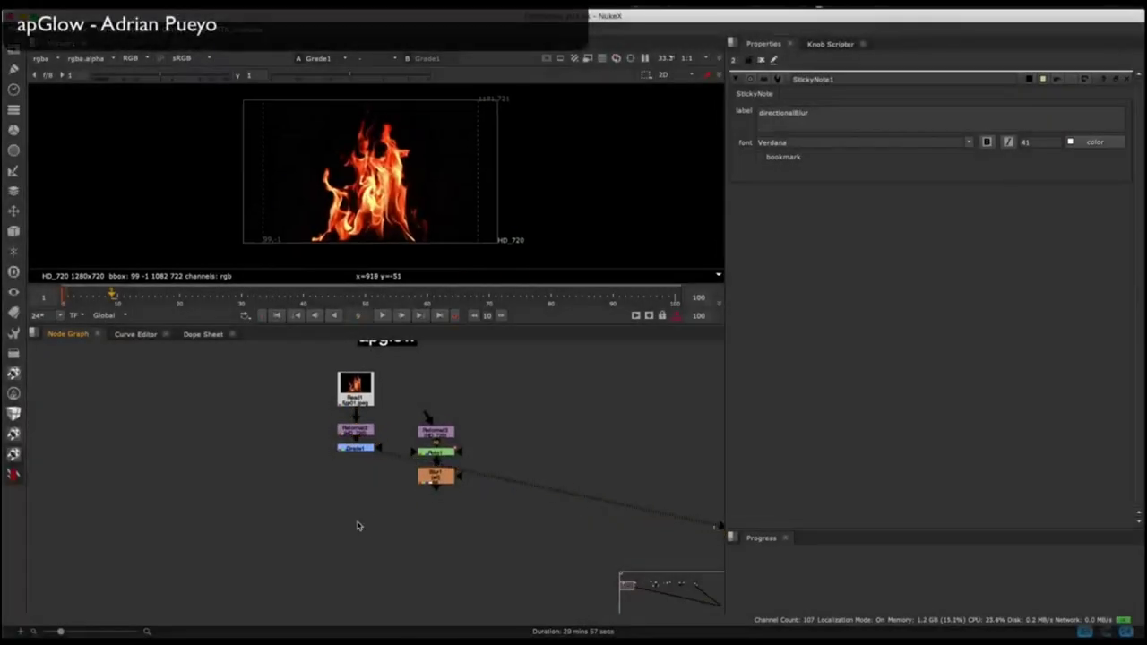
Add an apGlow node below the fire branch, feed its img input from Grade1 and view the glow.
key(Tab)
key(Escape)
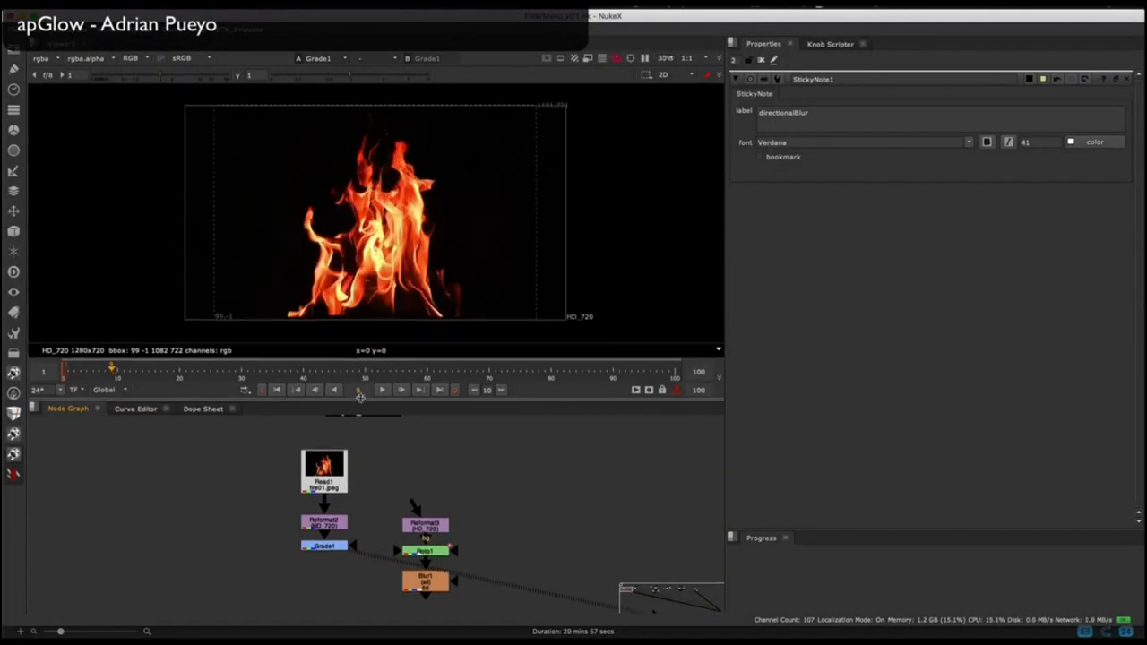
click(17, 479)
mouse_move(80, 463)
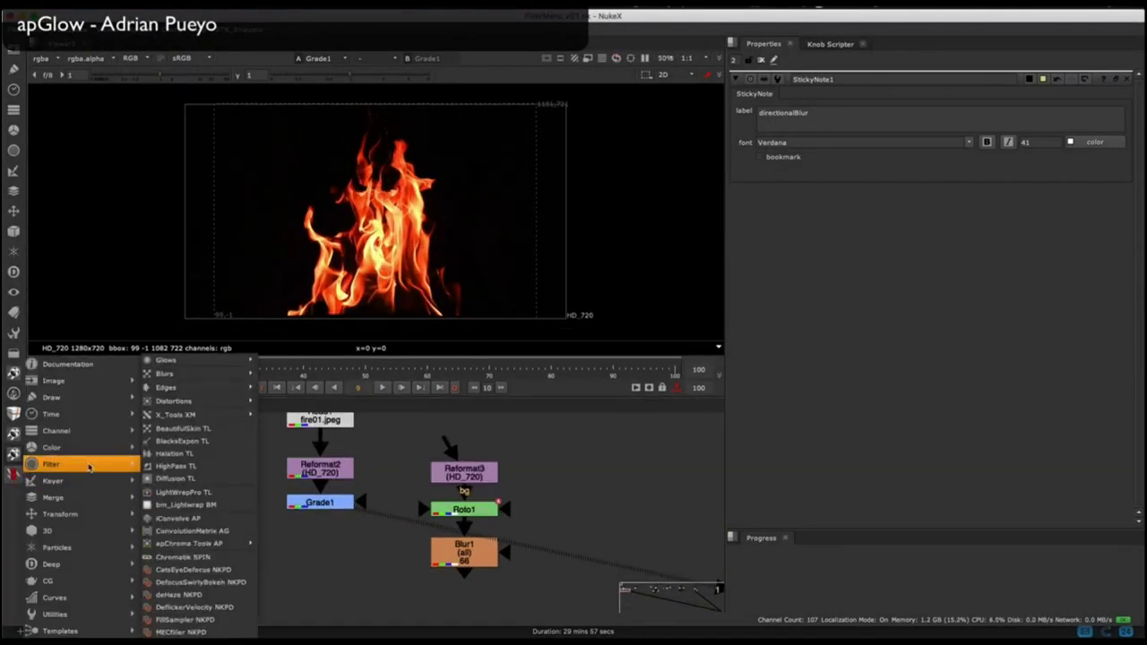
mouse_move(214, 358)
click(295, 361)
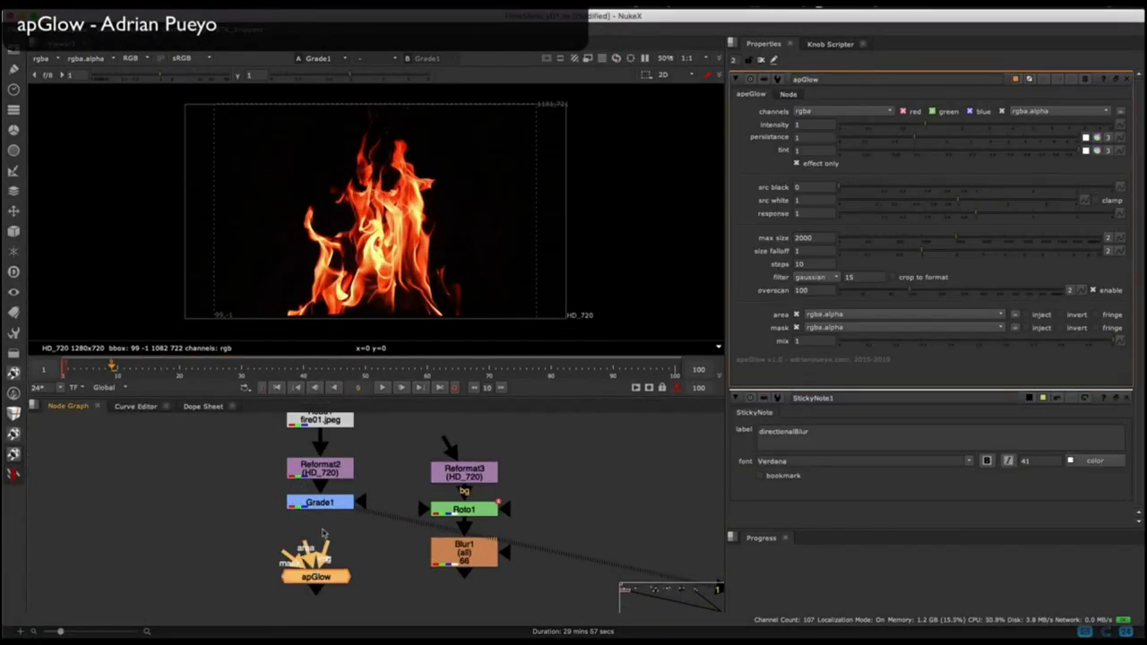
drag(253, 627, 253, 627)
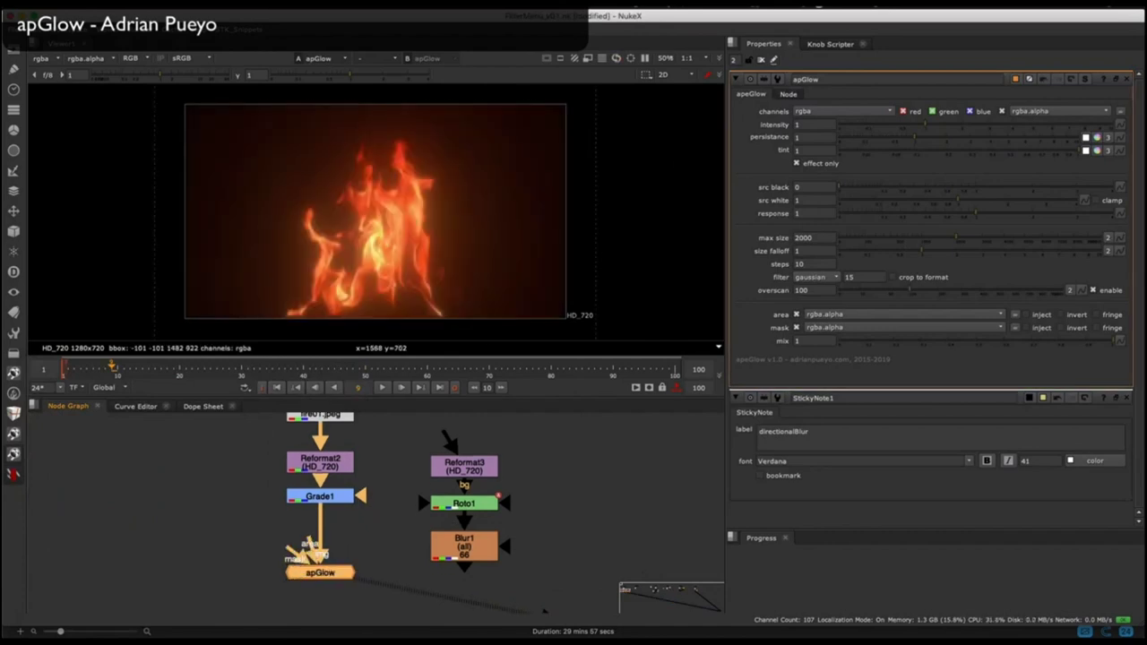
Turn off effect only on apGlow and wipe-compare the glowing fire with the untreated Grade1 image.
click(814, 165)
key(w)
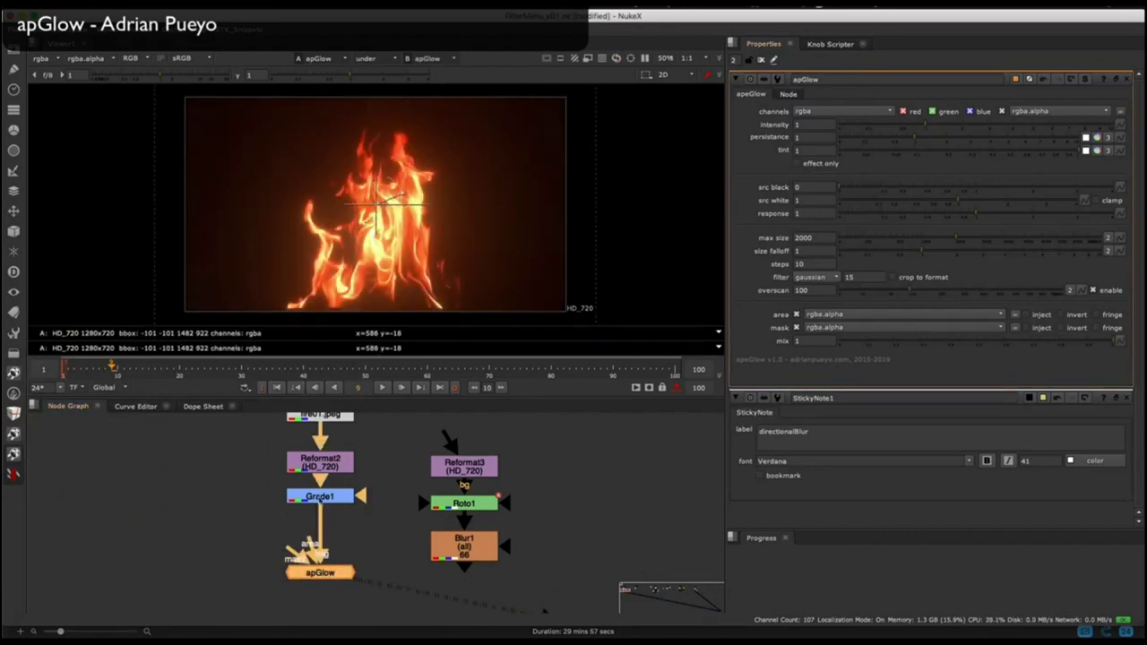
key(shift+2)
drag(374, 206, 499, 192)
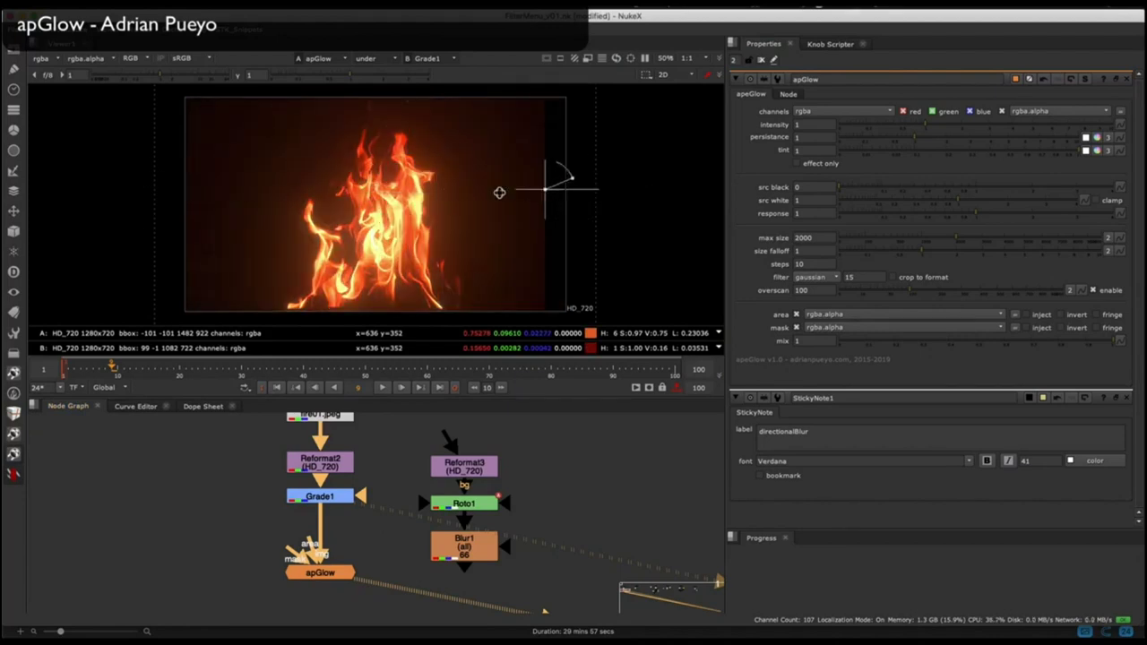
Leave the wipe comparison and set apGlow's intensity to 0.76 and persistance to 0.7.
key(w)
drag(899, 124, 1019, 129)
drag(1044, 128, 923, 128)
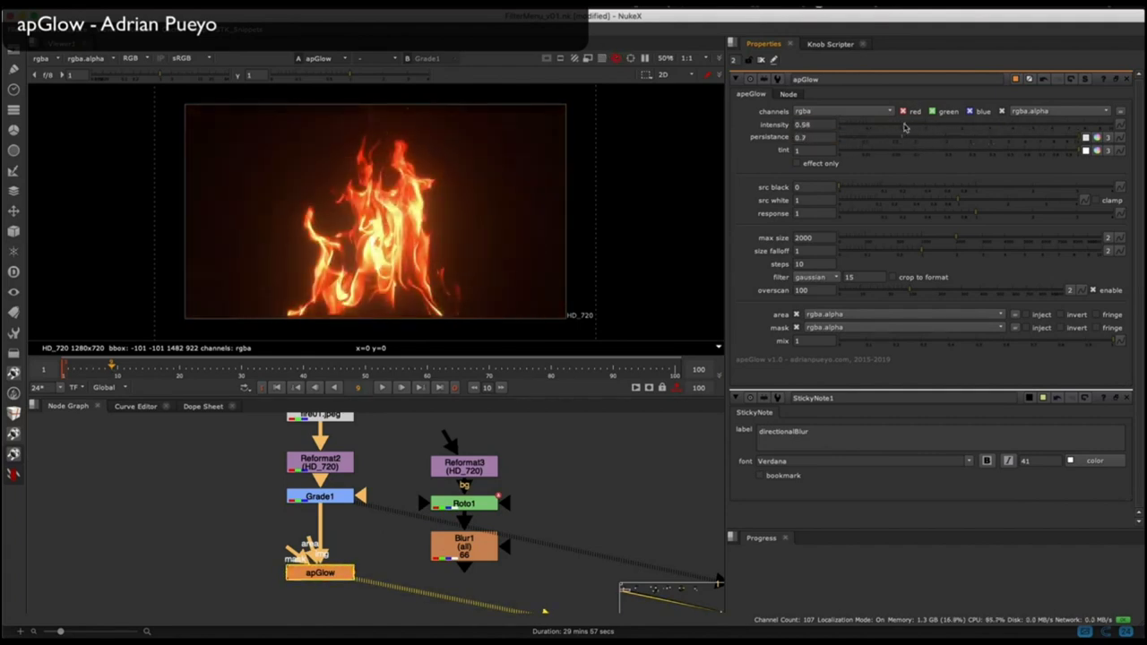
Try a green tint on the glow and reset the tint to its default.
click(1097, 149)
drag(947, 492, 897, 467)
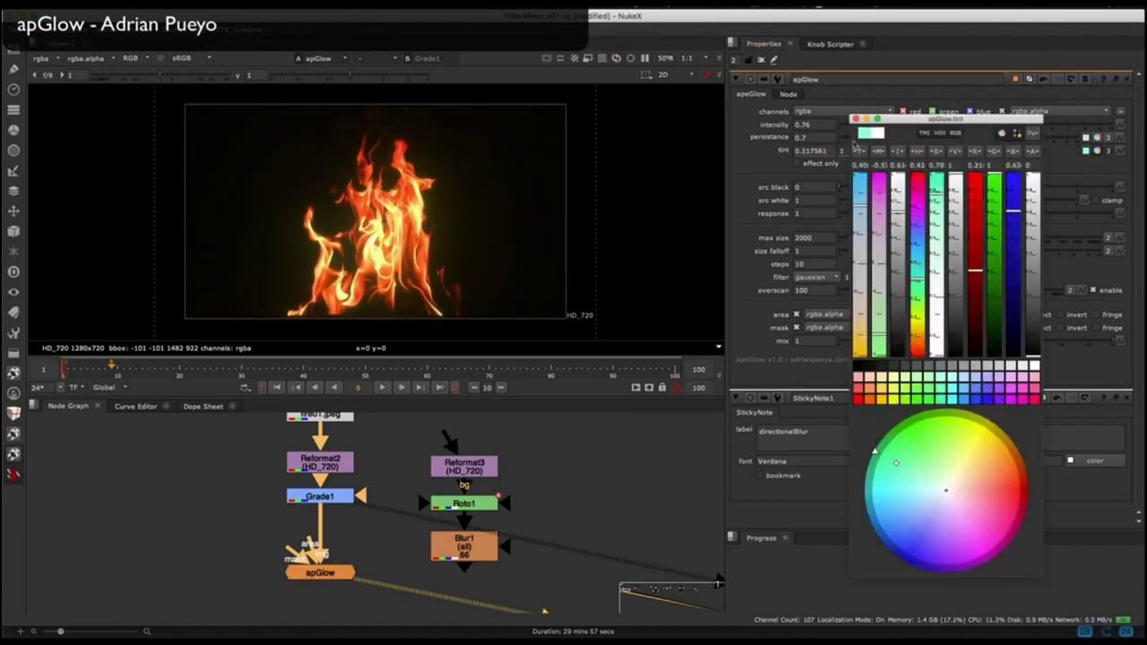
click(856, 119)
click(1108, 151)
super+click(1009, 151)
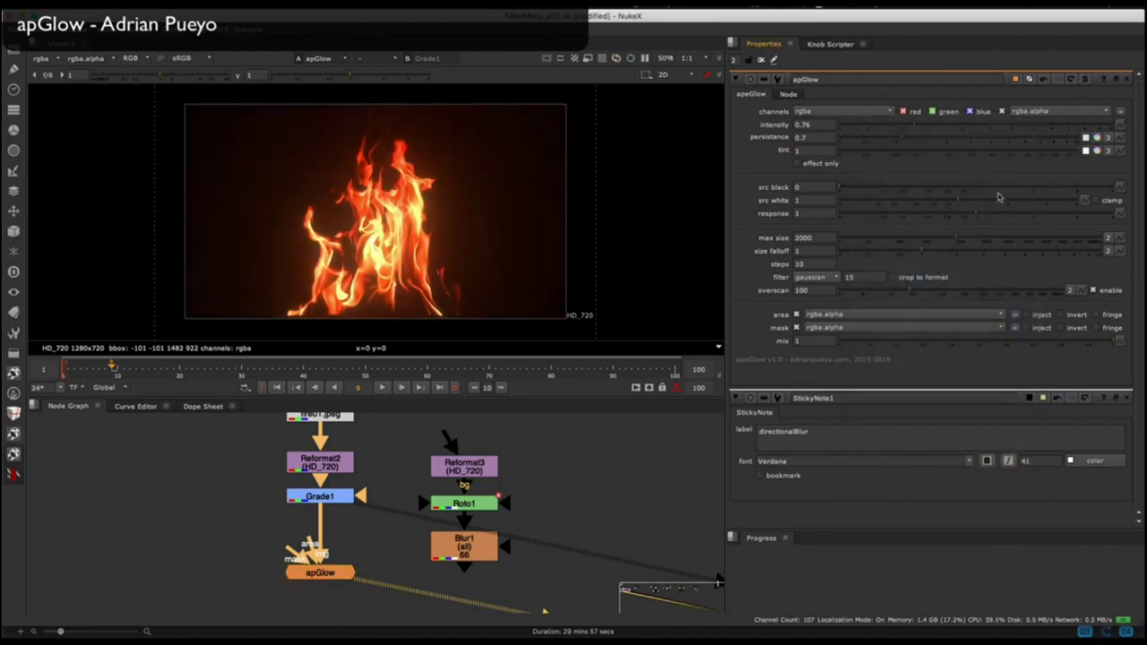
Try other src black, src white and response values using the effect only view, and reset them and the intensity to 1.
click(828, 163)
drag(838, 190, 1016, 203)
click(828, 163)
super+click(955, 191)
super+click(1016, 203)
click(825, 164)
mouse_move(918, 214)
mouse_down()
mouse_move(960, 214)
mouse_move(903, 213)
mouse_up()
super+click(925, 125)
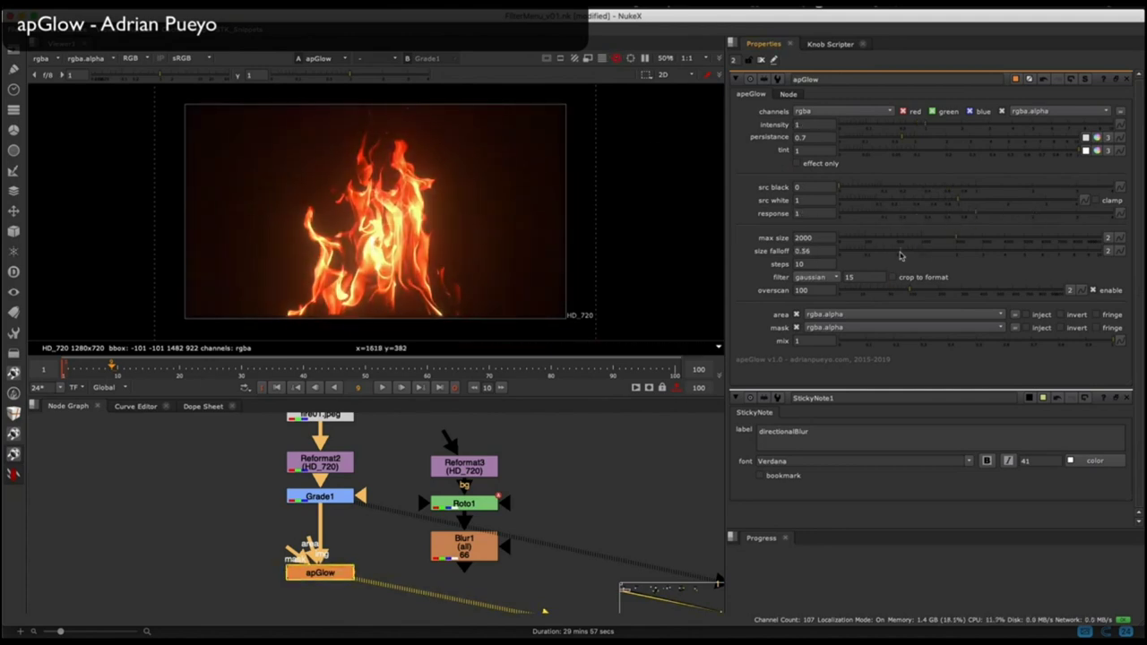
Try a lower size falloff and other blur filters on apGlow, returning to falloff 1 and the gaussian filter.
drag(902, 255, 851, 254)
super+click(851, 253)
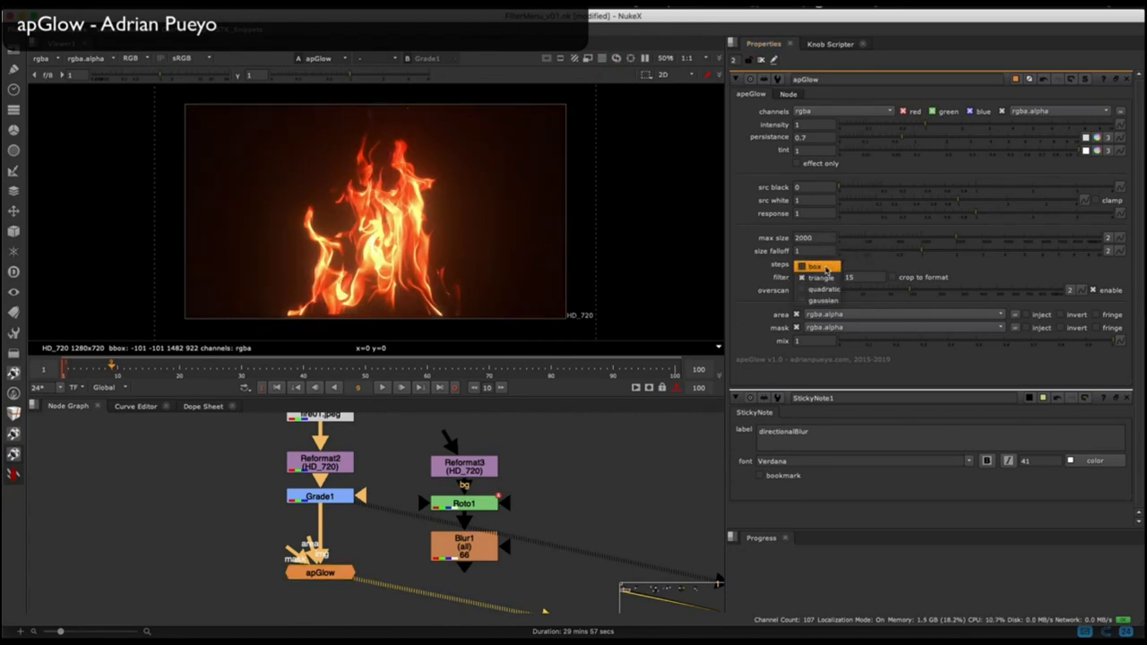
click(823, 312)
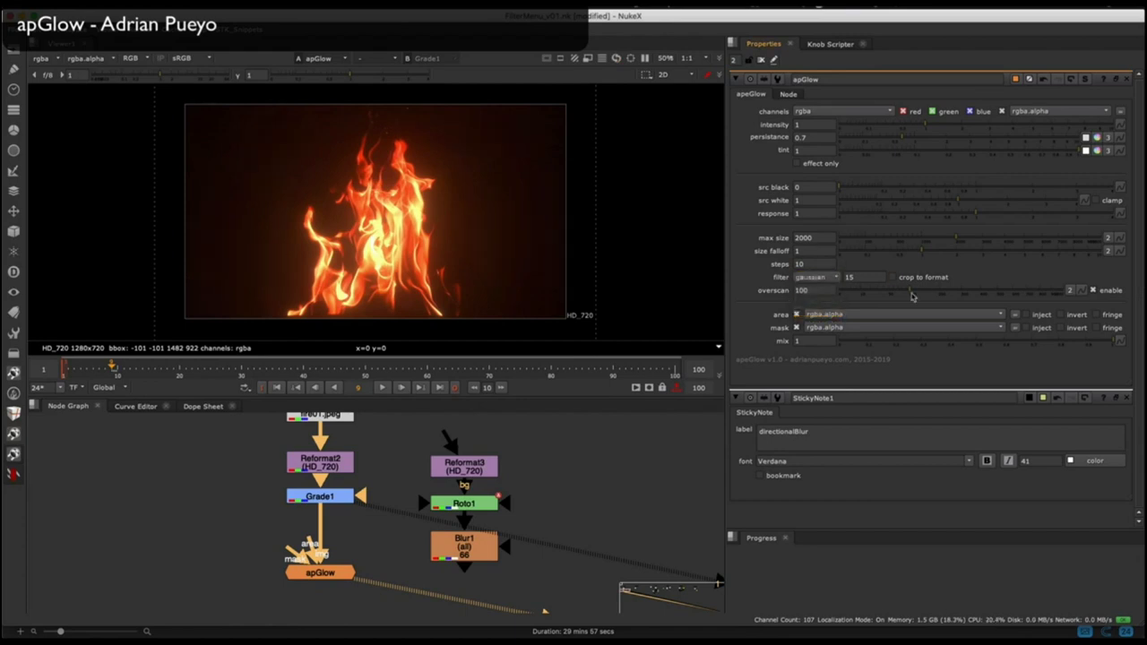
View the blurred matte at Blur1, open Roto1 and shift its rectangle shape slightly.
middle_drag(406, 505, 366, 504)
click(425, 546)
key(1)
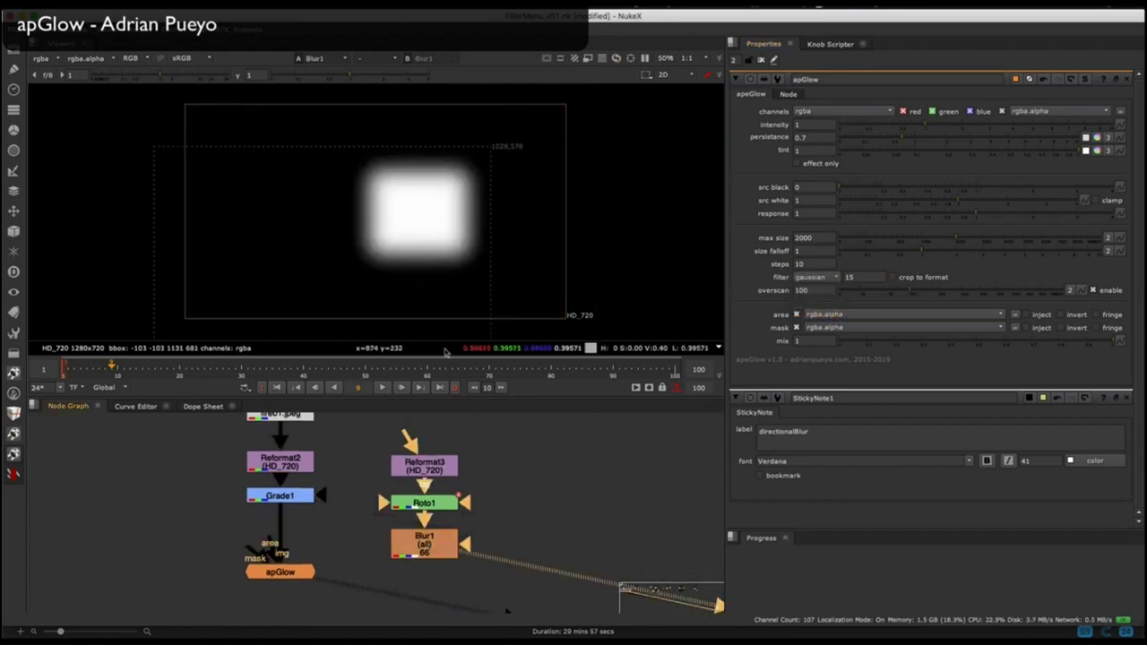
double_click(431, 502)
drag(294, 123, 513, 303)
drag(404, 238, 417, 233)
View Grade1 and apGlow, open apGlow's properties and connect its mask input to Blur1.
click(281, 497)
key(1)
middle_drag(283, 538, 290, 501)
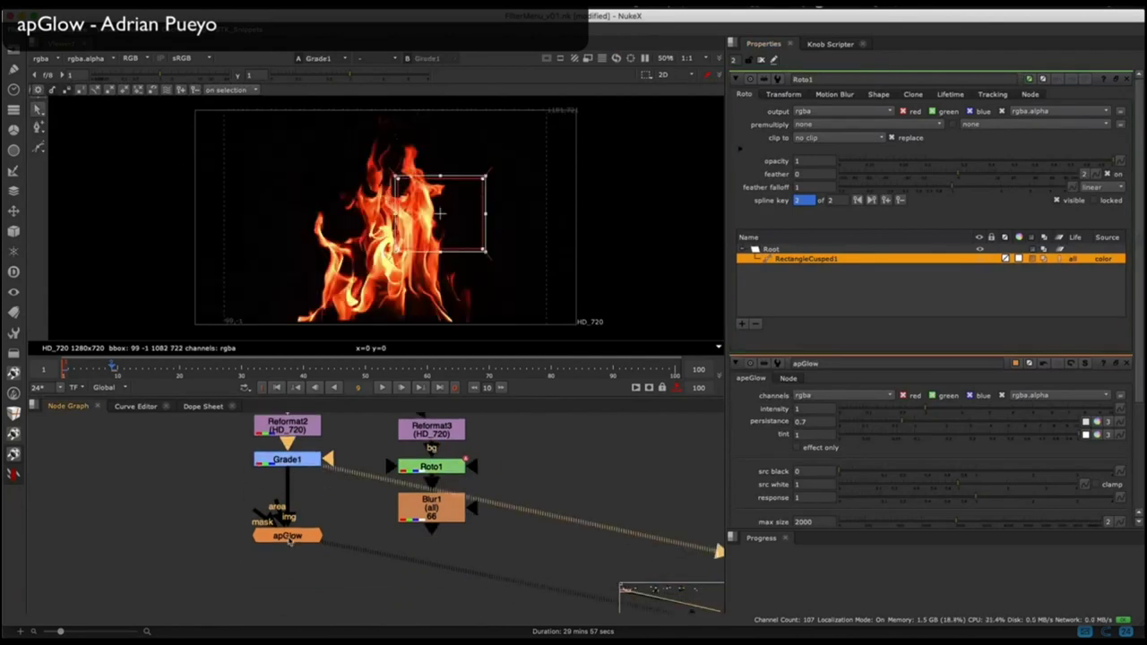
click(288, 536)
key(1)
double_click(288, 535)
drag(400, 534, 403, 524)
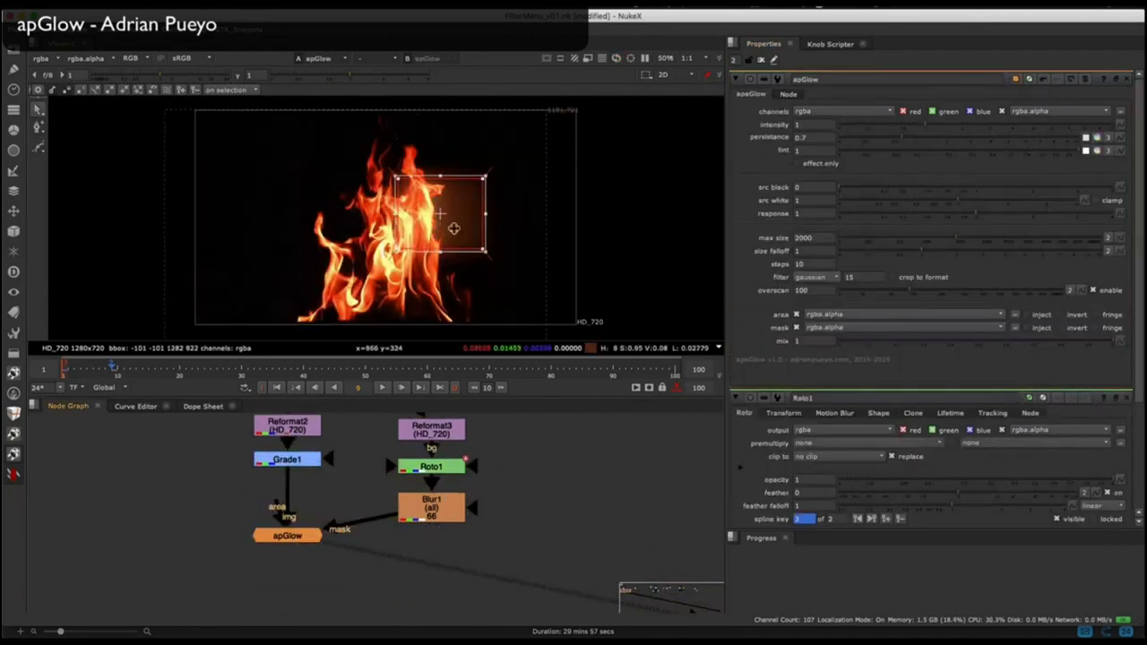
Move the roto rectangle across the flames to place the masked glow above right of the fire, and close all node properties.
drag(453, 228, 408, 240)
drag(359, 223, 460, 215)
click(624, 249)
click(761, 60)
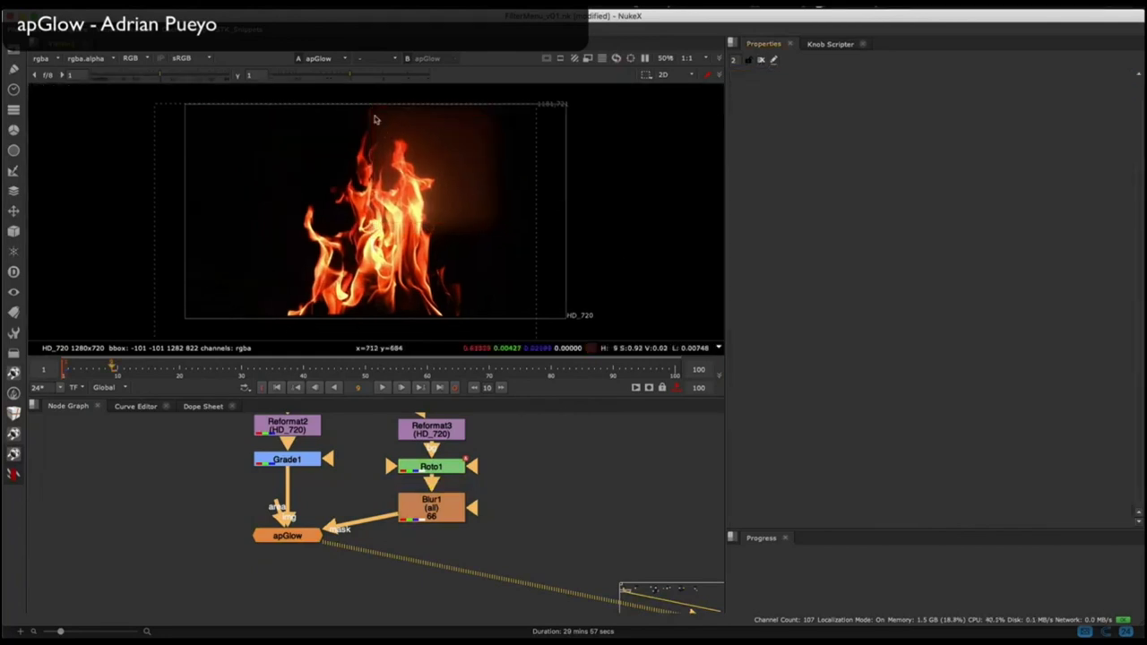
Boost the viewer gain to inspect where the mask limits the glow, and restore the gain.
click(189, 75)
drag(362, 104, 472, 190)
super+click(198, 74)
Free apGlow's mask input and connect Blur1 to its area input instead.
middle_drag(327, 518, 371, 507)
scroll(359, 482, up, 3)
drag(476, 510, 394, 489)
drag(269, 459, 557, 484)
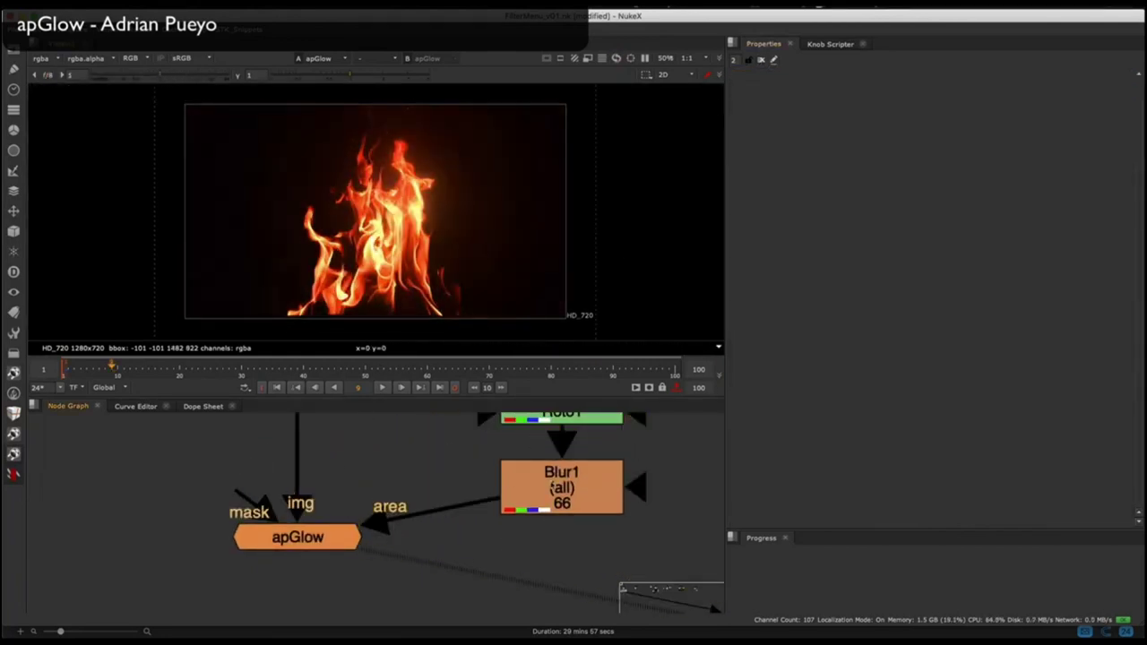
Reopen Roto1 and adjust its rectangle shape over the flames to control the glow's source area.
scroll(397, 532, down, 3)
middle_drag(397, 532, 366, 568)
double_click(492, 476)
click(445, 230)
drag(444, 170, 359, 212)
click(471, 243)
Position the roto rectangle over the small left flame with the viewer gain boosted, and restore the gain.
click(180, 75)
drag(277, 164, 307, 194)
mouse_move(336, 224)
mouse_down()
mouse_move(332, 243)
mouse_move(330, 231)
mouse_up()
click(491, 240)
middle_drag(394, 537, 413, 491)
click(46, 75)
Raise apGlow's intensity to 4.65 and its persistance to 2.05.
double_click(309, 526)
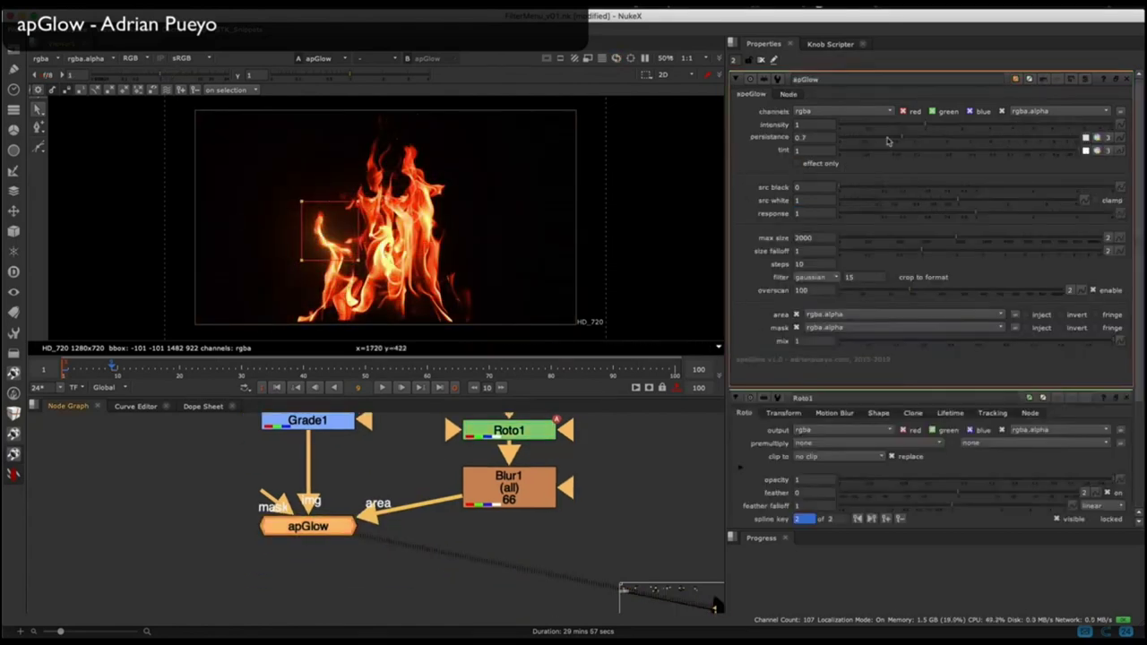
drag(901, 128, 1012, 132)
click(945, 142)
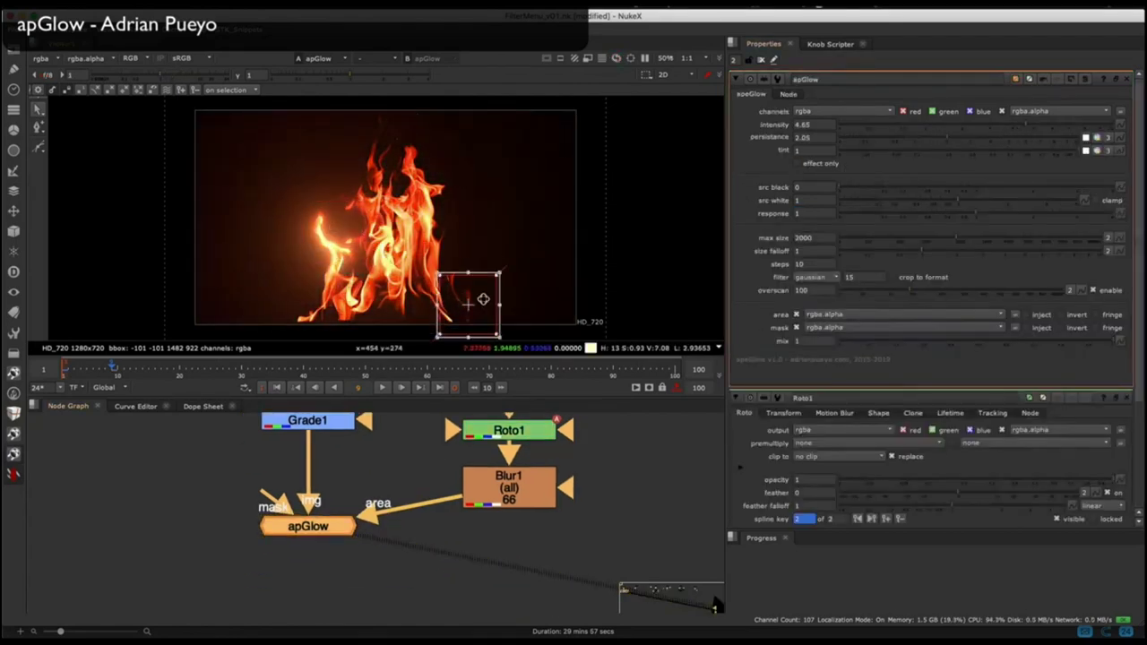
Move the roto rectangle up from the fire's lower right to its right flame and close all node properties.
drag(483, 299, 450, 197)
scroll(522, 221, down, 4)
click(761, 60)
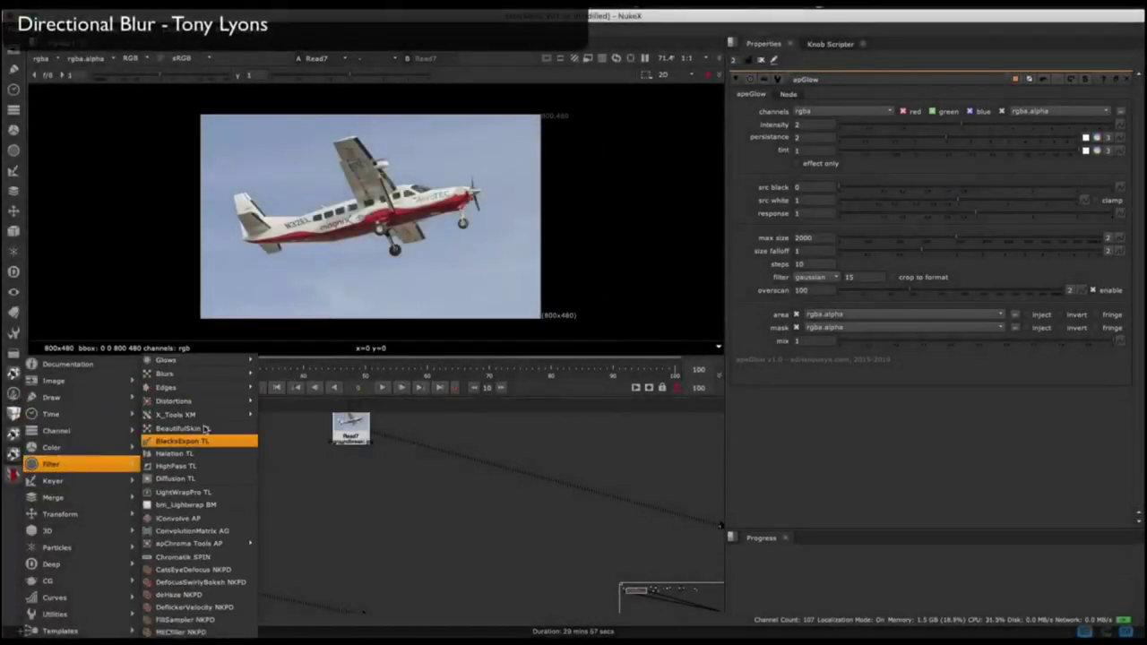
Add a DirectionalBlur node below the airplane image Read7, connect and view it, and close apGlow's properties.
click(197, 438)
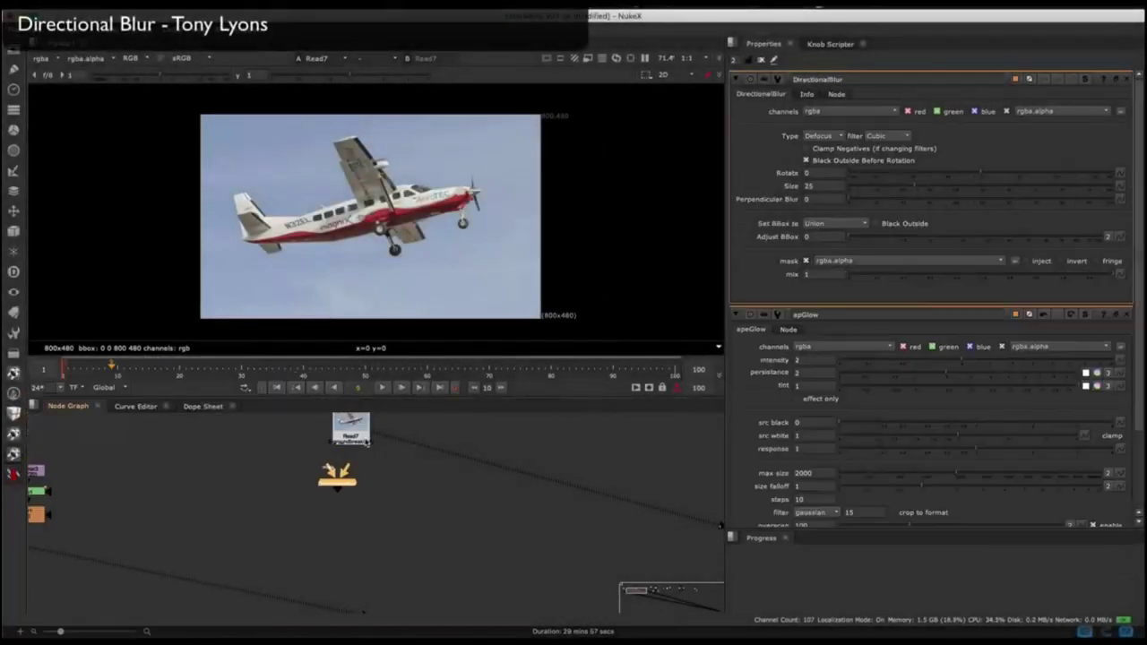
drag(346, 467, 364, 440)
scroll(363, 483, up, 3)
drag(330, 484, 349, 502)
middle_drag(346, 504, 351, 557)
click(350, 556)
key(1)
click(1127, 314)
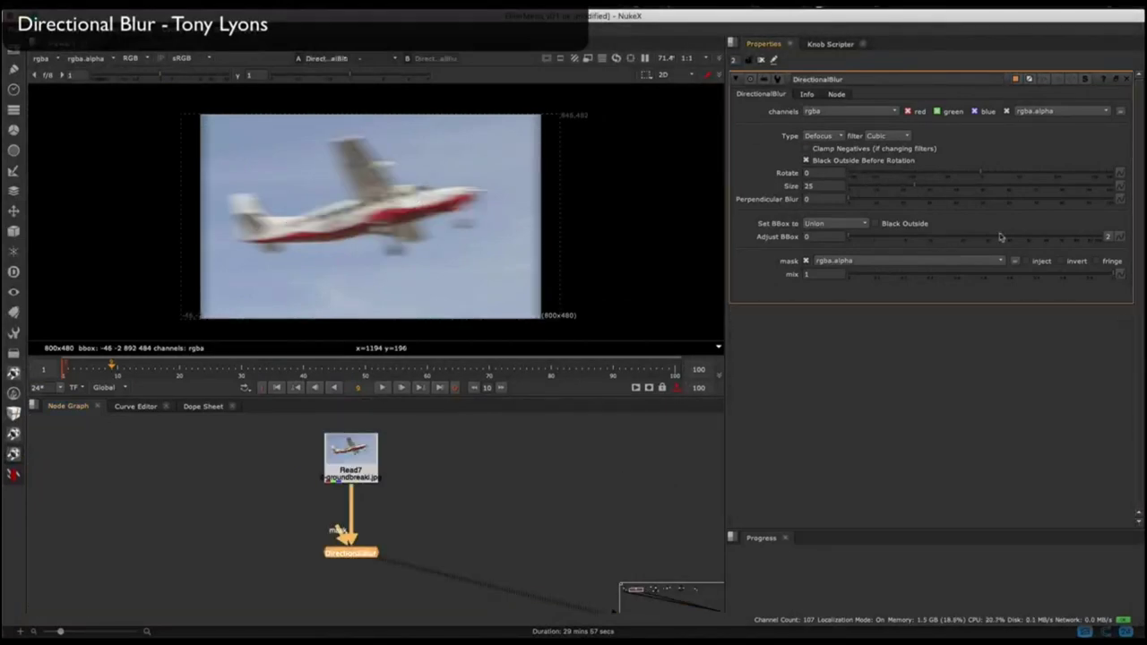
Set DirectionalBlur's Rotate to -17 and Size to 100 with Black Outside Before Rotation off, trying the other blur type.
drag(915, 185, 962, 175)
click(807, 160)
click(828, 136)
click(830, 129)
click(825, 136)
click(825, 147)
drag(1028, 188, 1114, 188)
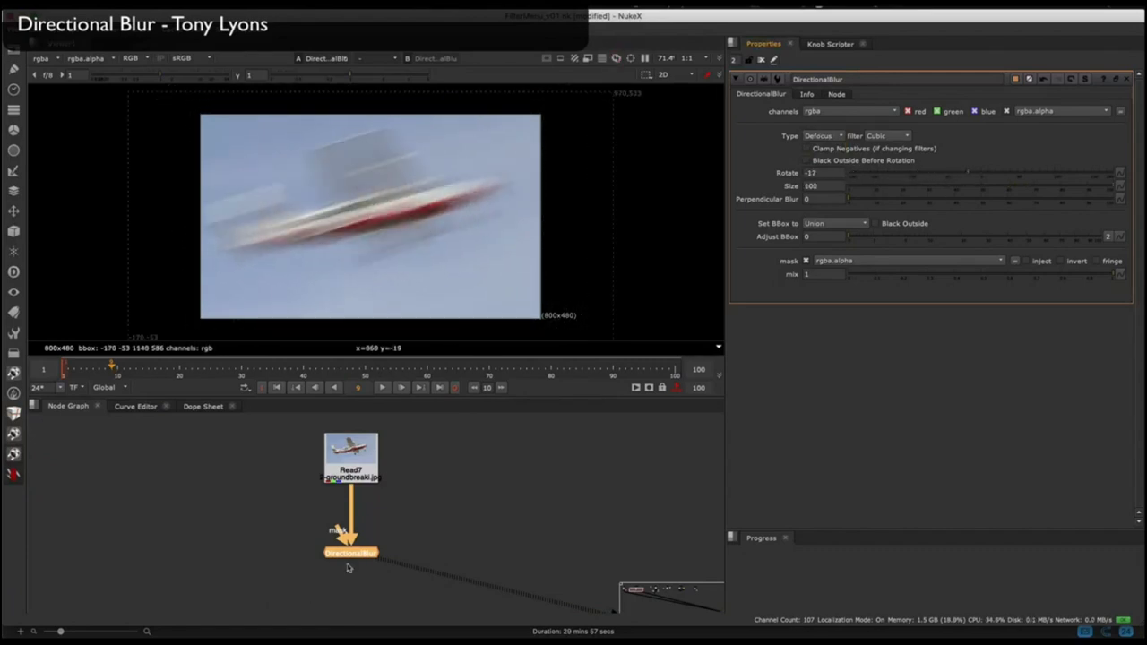
Adjust DirectionalBlur's Size, test its Perpendicular Blur and open the blur type choices.
mouse_move(901, 187)
mouse_down()
mouse_move(853, 187)
mouse_move(932, 189)
mouse_up()
click(1020, 200)
drag(862, 202, 873, 202)
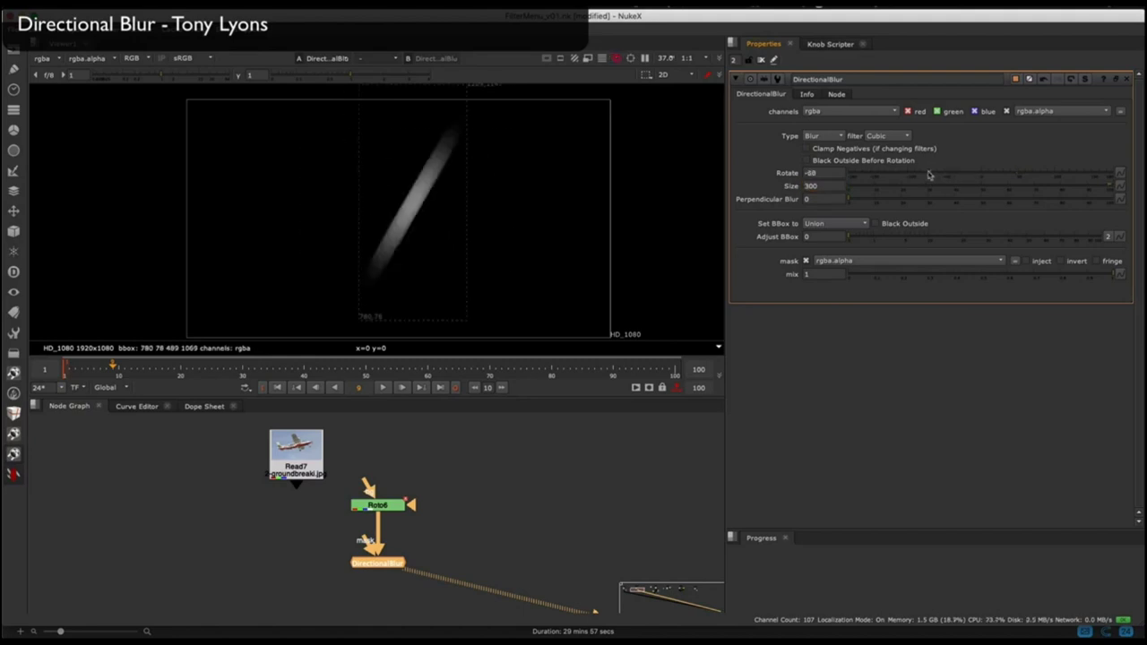
click(820, 136)
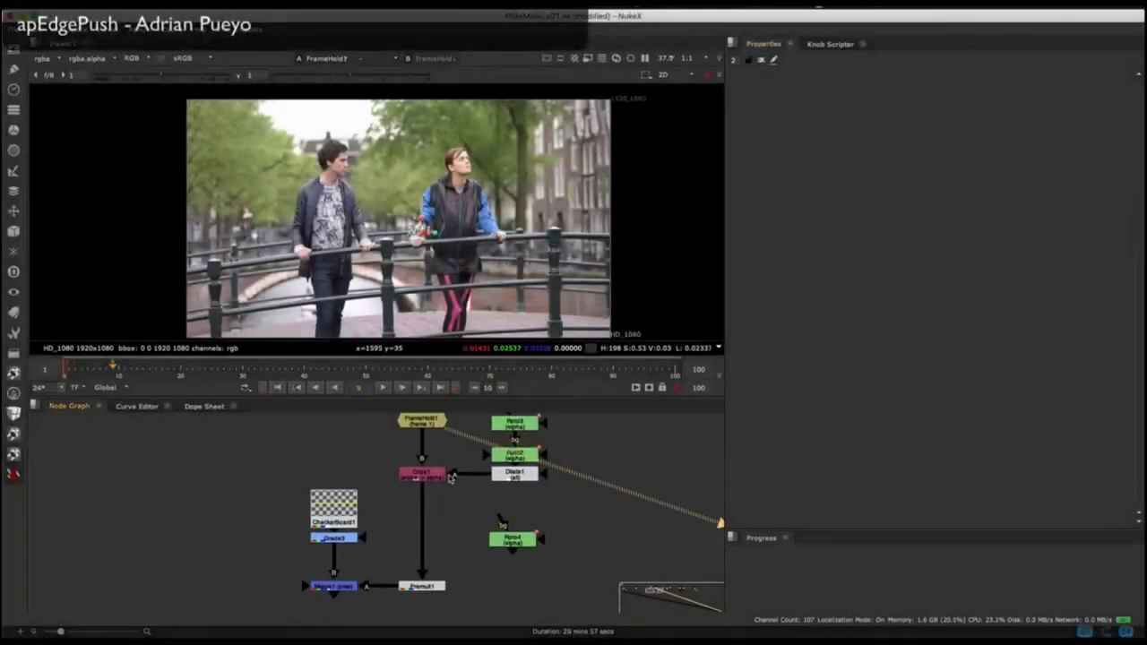
View Copy1's alpha, and inspect the man's premultiplied cutout at Premult1 close up.
key(1)
key(a)
click(429, 581)
key(1)
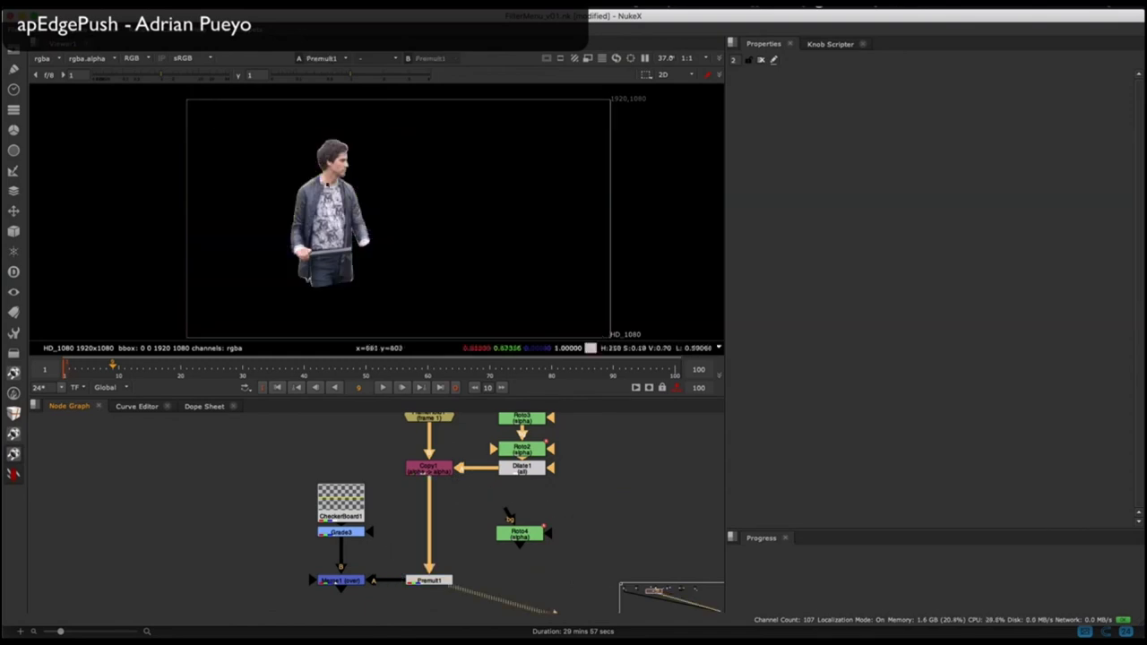
scroll(289, 212, up, 10)
scroll(394, 179, down, 3)
middle_drag(392, 185, 504, 147)
View Merge1 and examine the cutout's jacket and hand edges against the checkerboard.
key(1)
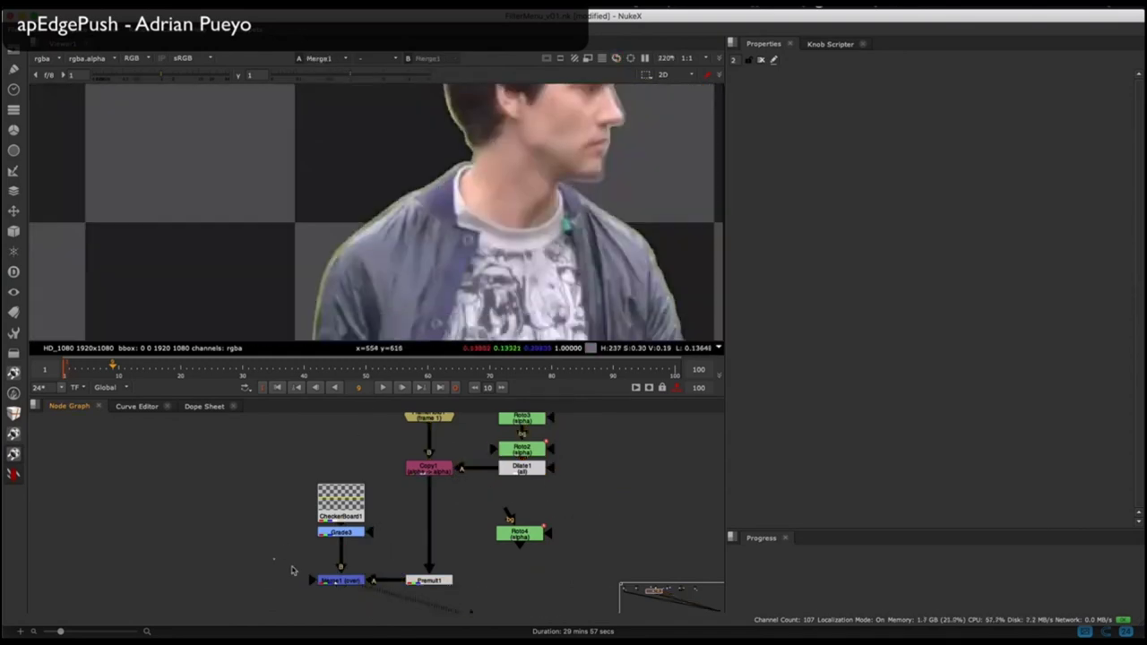
scroll(464, 220, up, 4)
scroll(477, 283, down, 3)
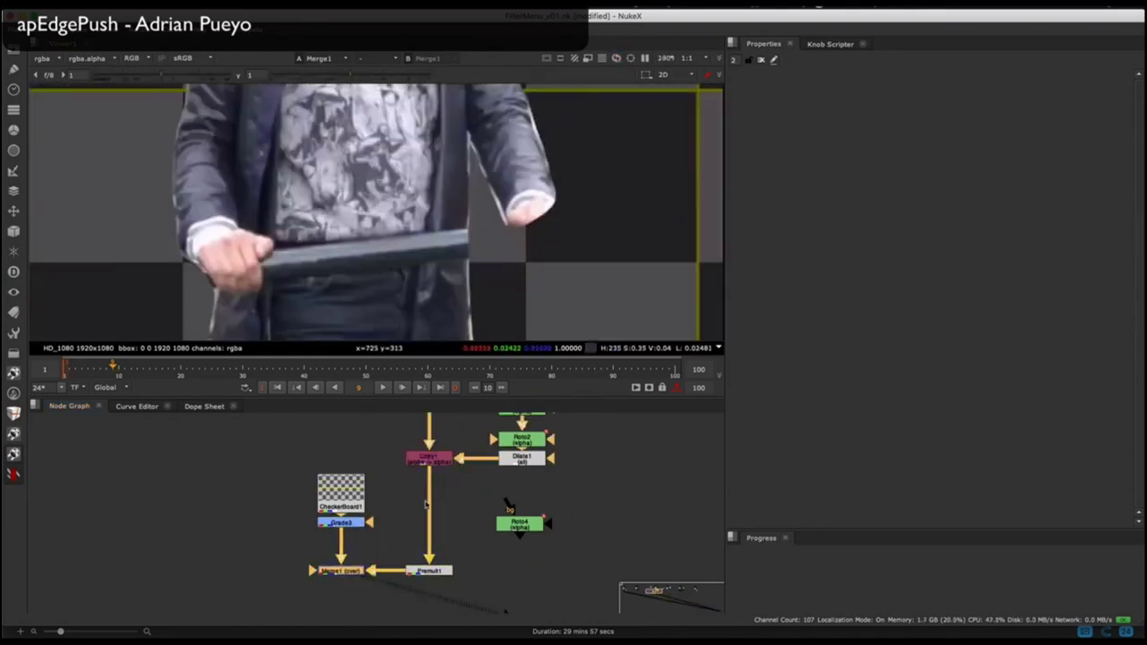
Add an apEdgePush node from the edge filters to the cutout setup.
mouse_move(460, 506)
middle_down()
mouse_move(387, 534)
mouse_move(319, 512)
middle_up()
click(13, 473)
mouse_move(51, 464)
mouse_move(229, 392)
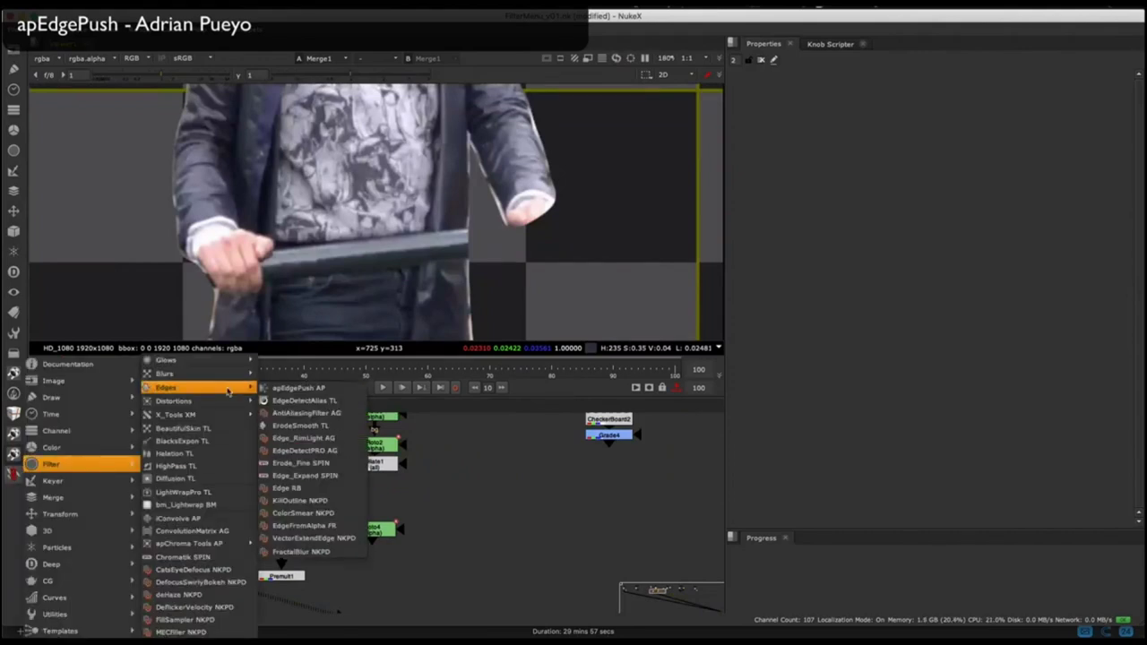
click(321, 390)
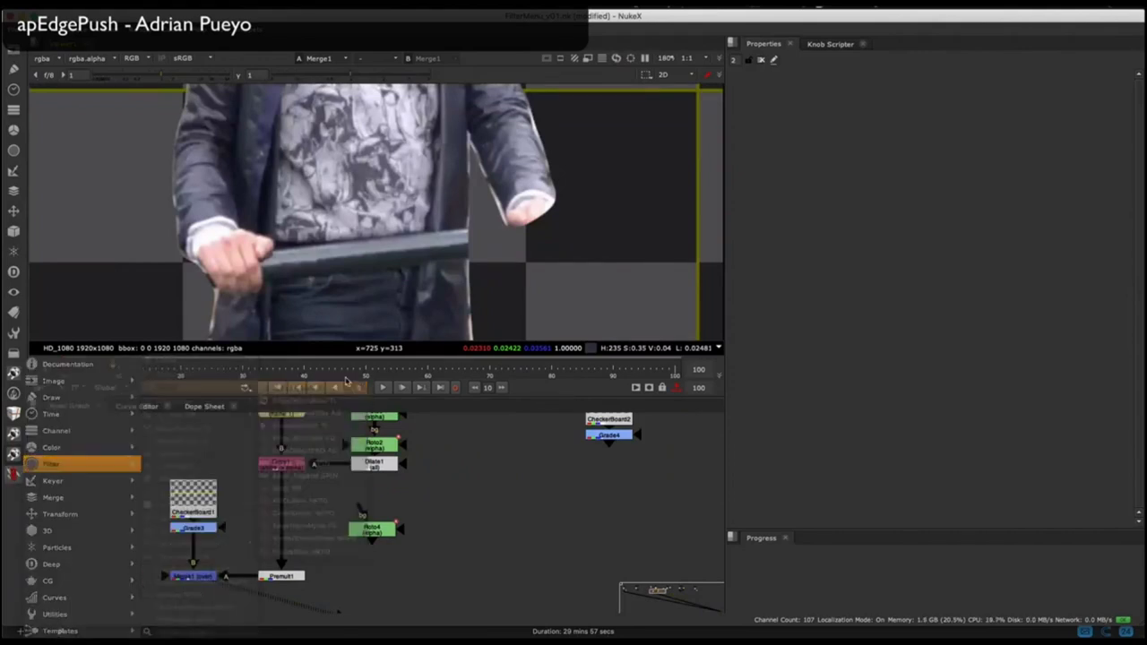
Insert apEdgePush between Copy1 and Premult1, and compare its result with the node disabled at the jacket sleeve.
drag(380, 514, 283, 523)
click(312, 504)
scroll(416, 171, down, 5)
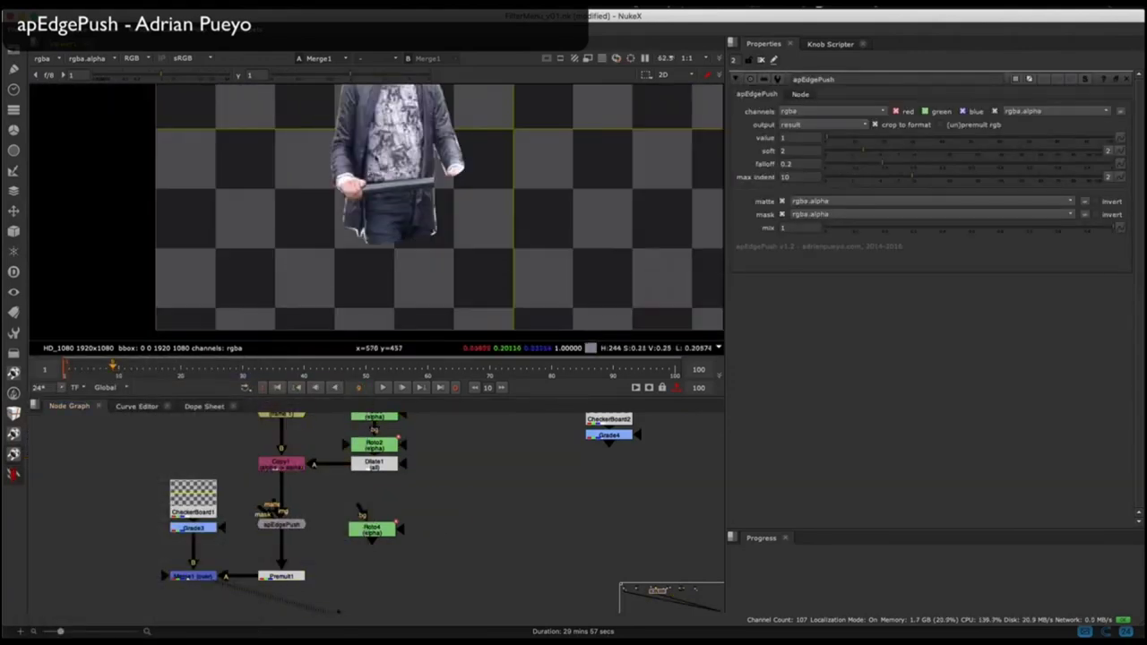
middle_drag(390, 152, 394, 265)
scroll(363, 226, up, 4)
click(283, 521)
key(1)
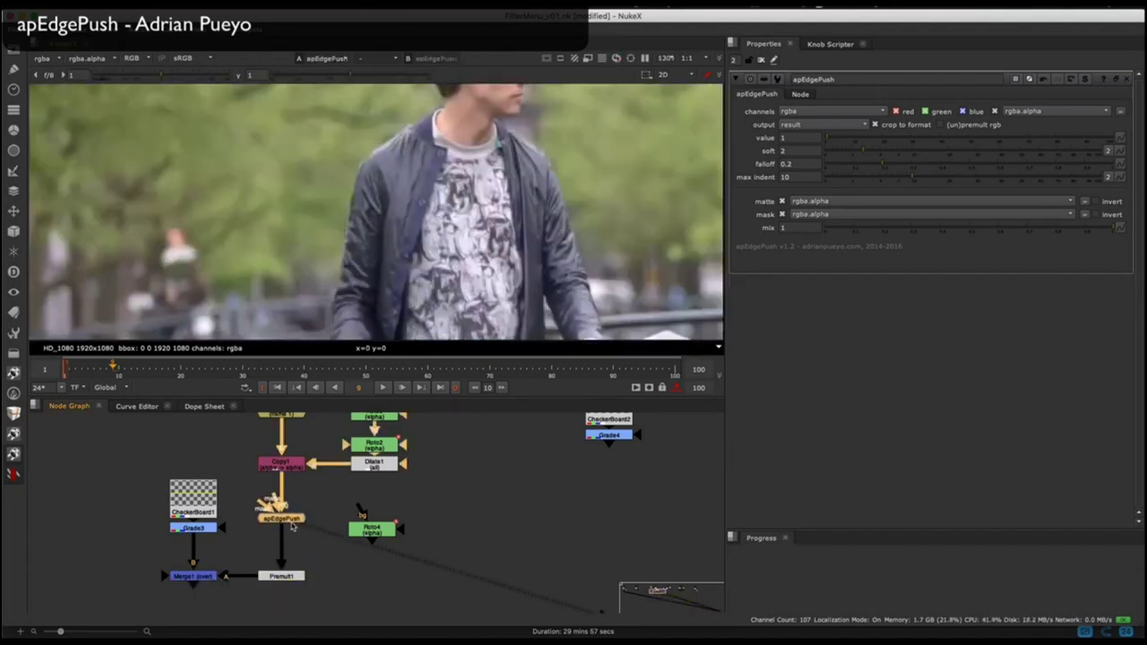
scroll(349, 260, up, 5)
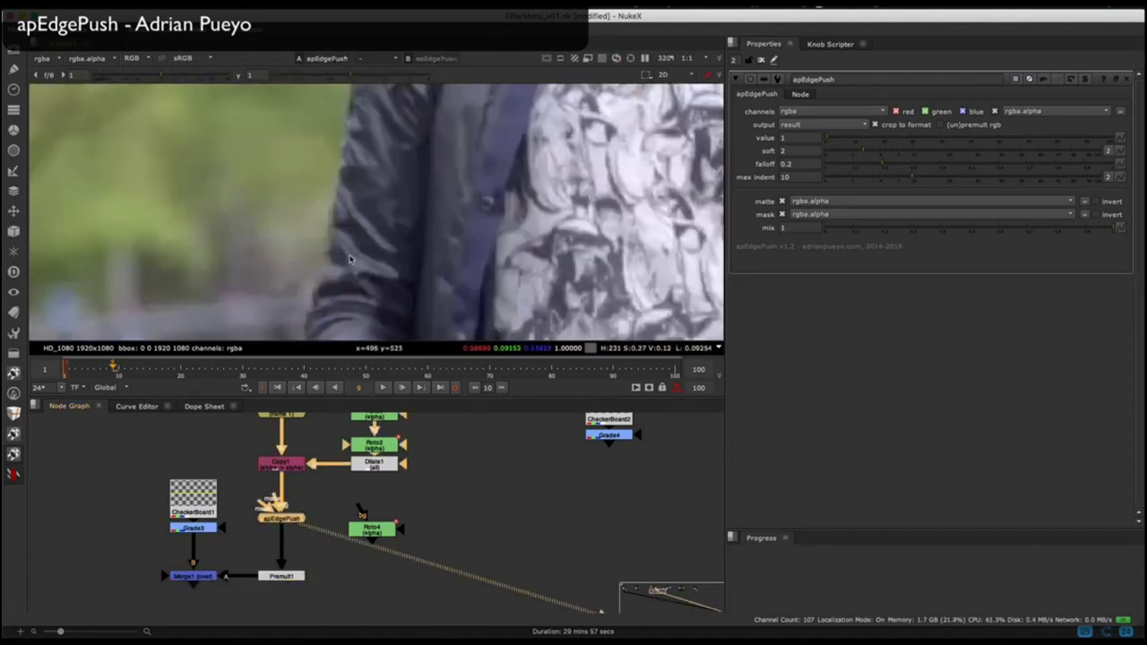
key(d)
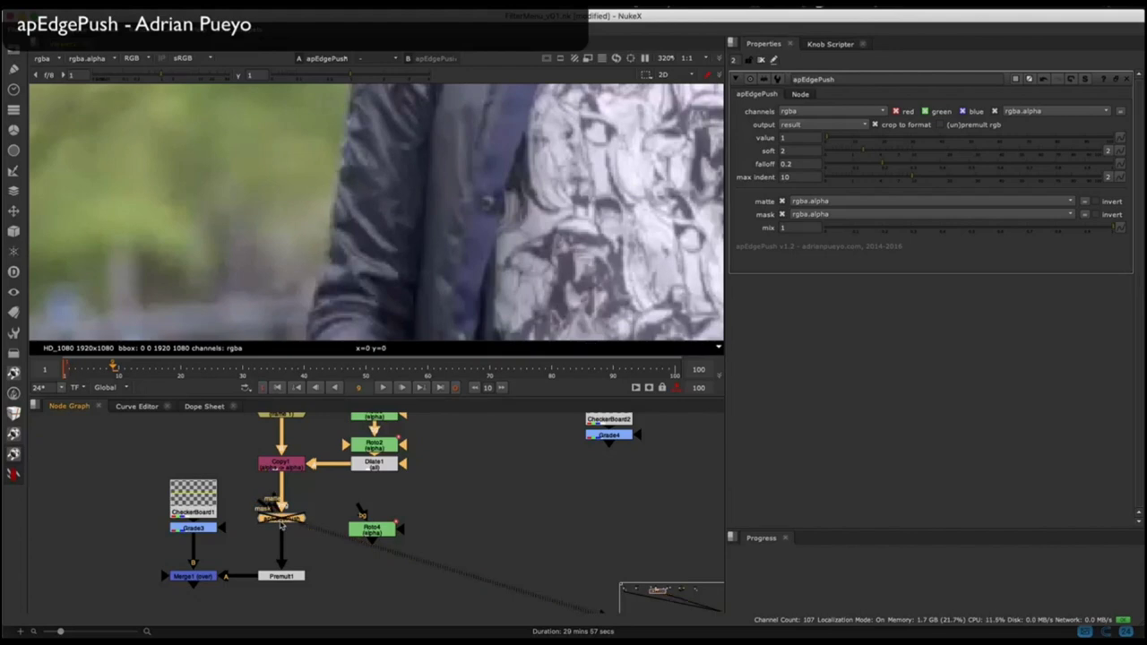
Set apEdgePush's value to 33.5 and soft to 26, and compare the sleeve edge with the node off and on.
drag(862, 140, 965, 152)
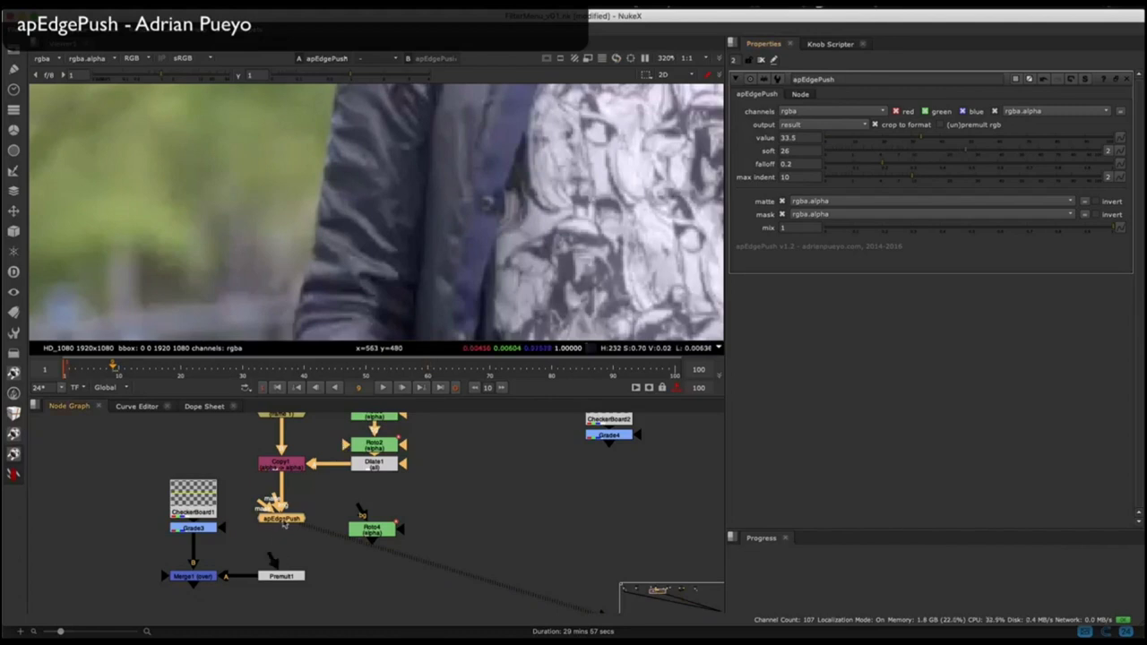
key(d)
key(d)
key(d)
key(d)
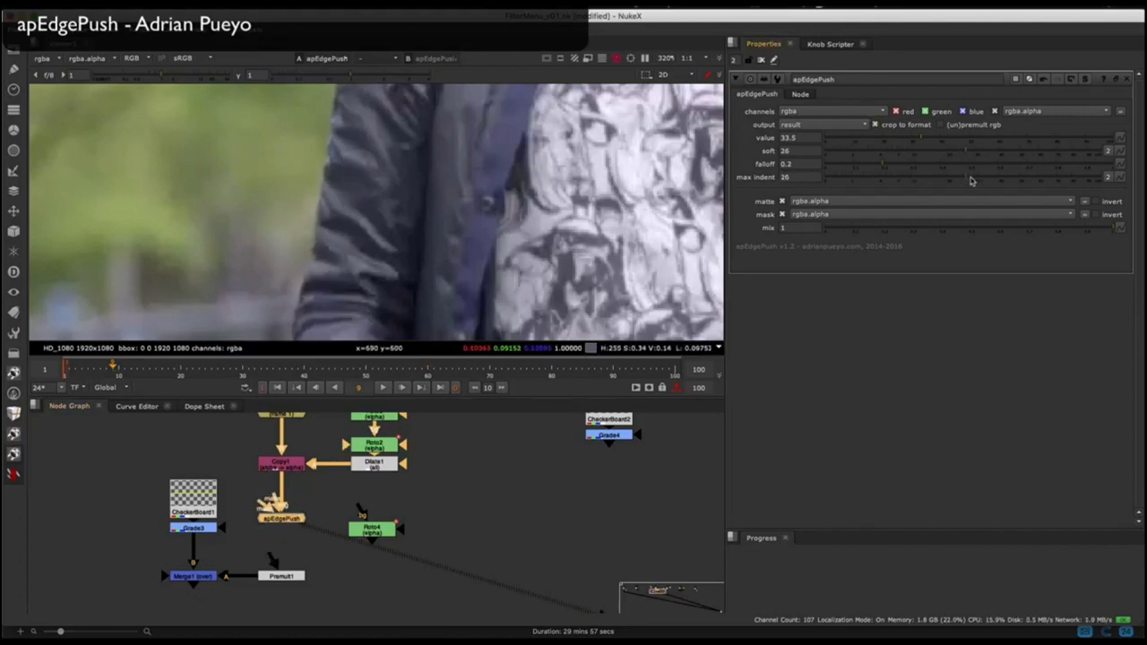
Set apEdgePush's max indent to 30.5 and compare the sleeve with the node off and on.
drag(970, 180, 978, 180)
key(d)
key(d)
key(d)
key(d)
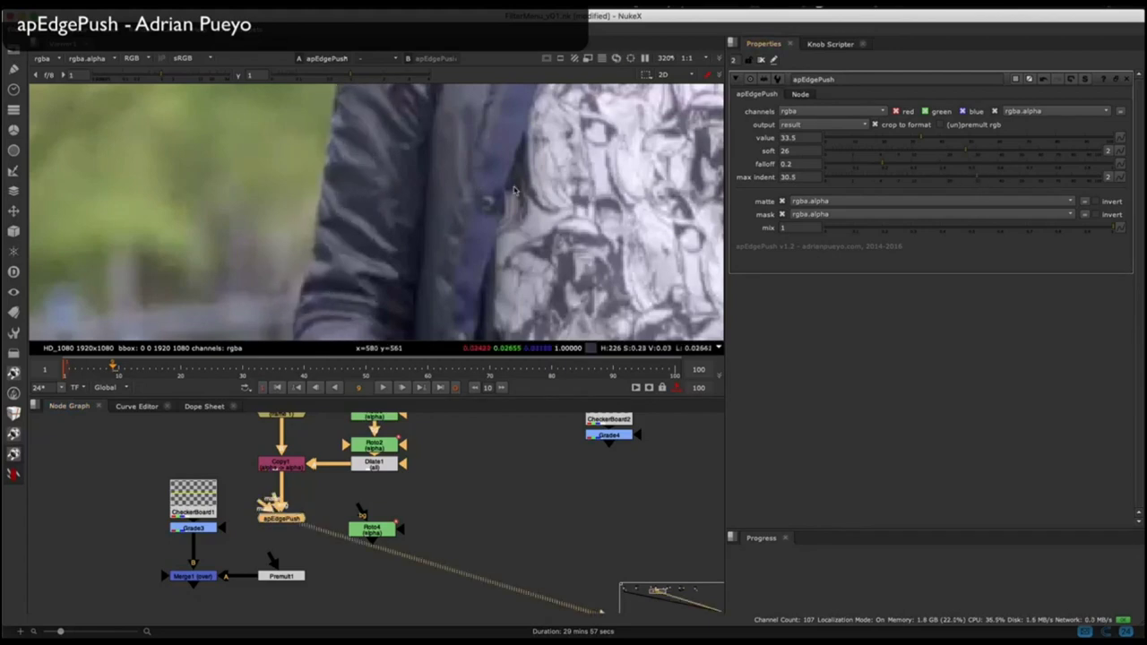
Compare the man's shoulders and jacket outline with apEdgePush disabled and enabled, then examine the node's inputs.
scroll(466, 185, down, 3)
middle_drag(548, 124, 431, 215)
key(d)
key(d)
key(d)
key(d)
key(d)
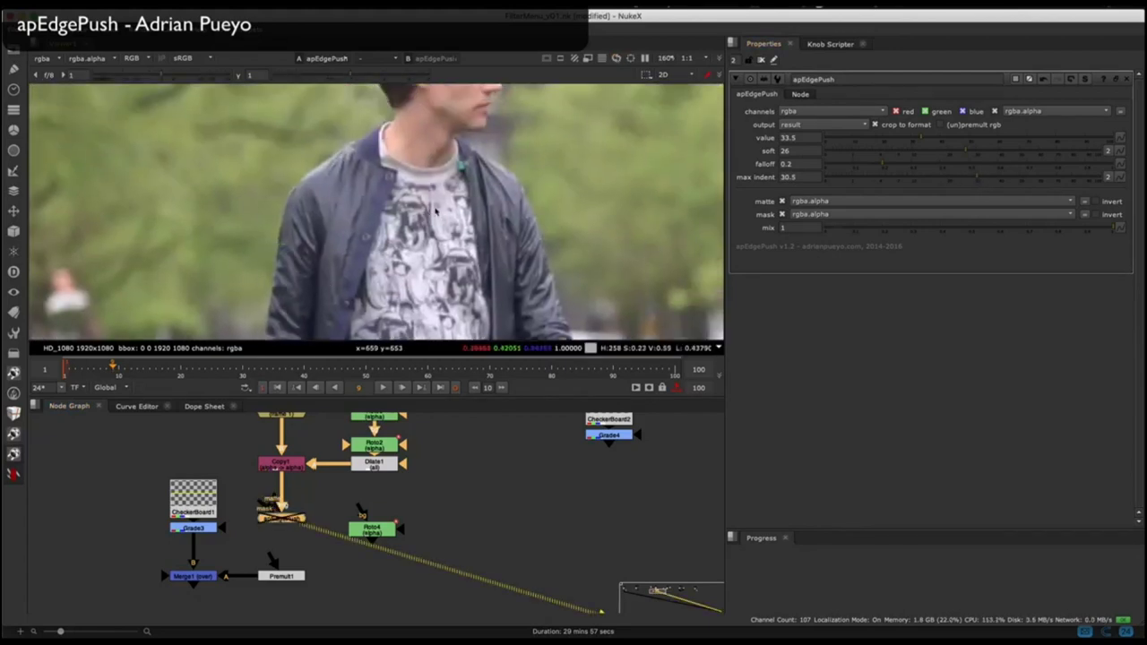
key(d)
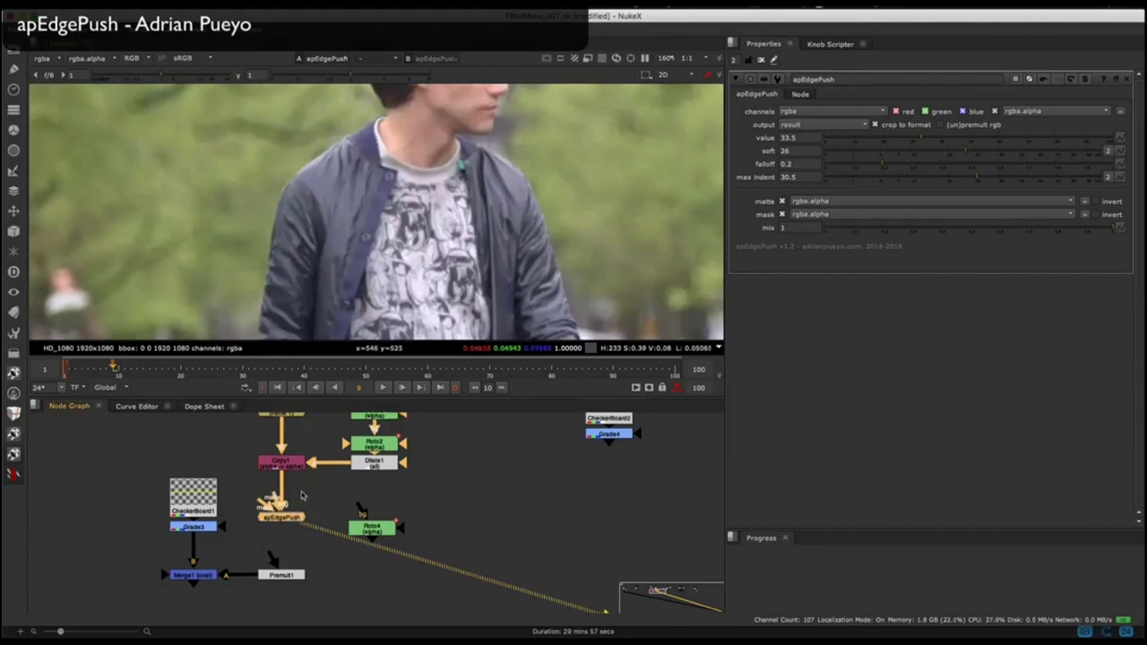
scroll(287, 524, up, 2)
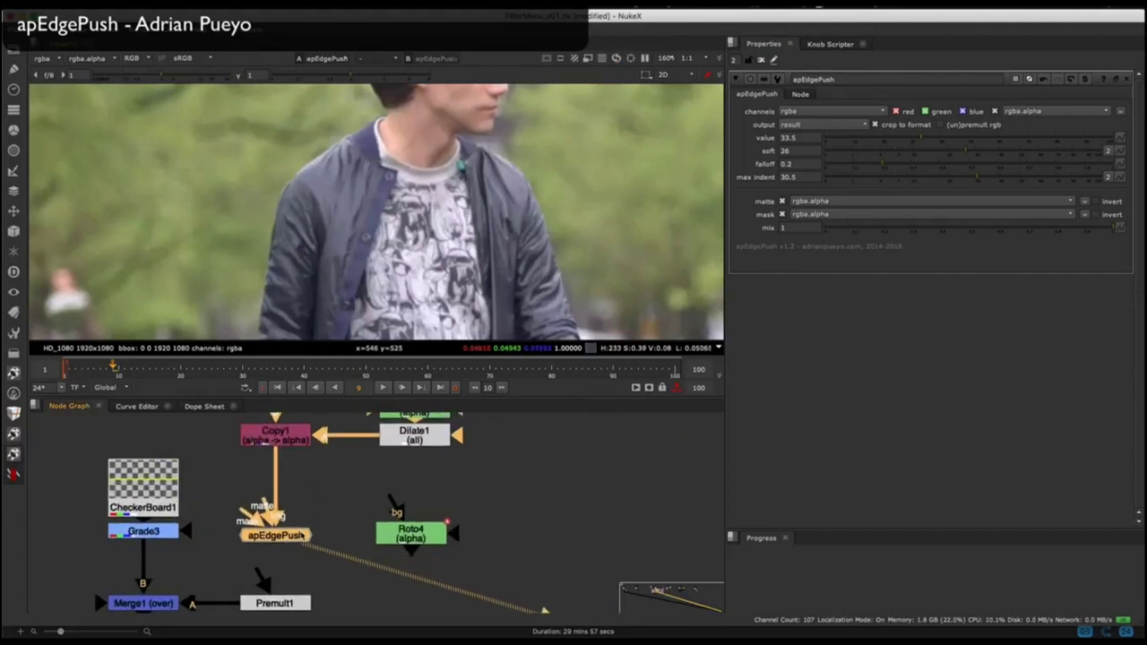
Add a Roto node below Copy1 and draw a closed shape over the sleeve and front panel of the man's jacket.
click(333, 490)
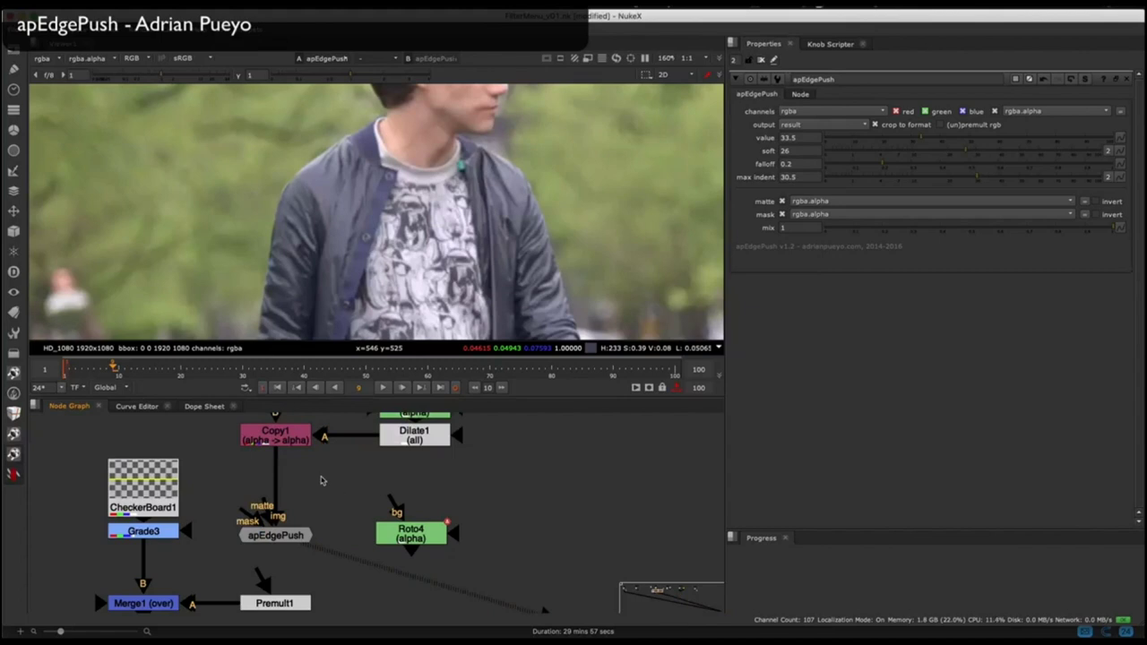
key(o)
click(281, 294)
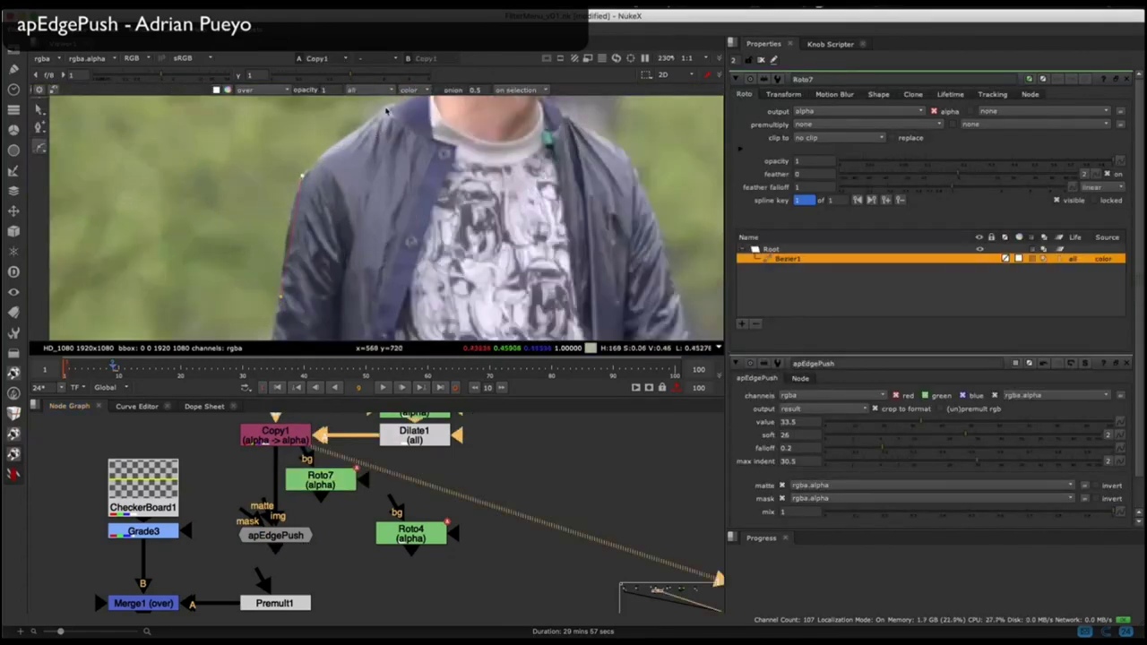
click(380, 316)
drag(321, 484, 338, 490)
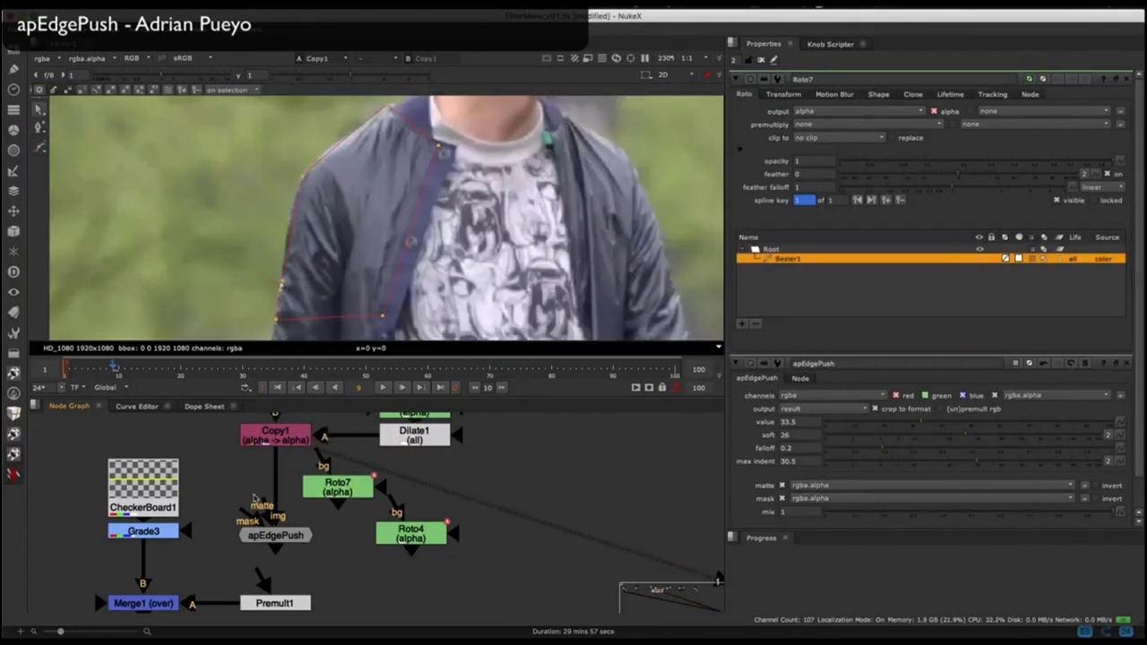
Try the jacket roto as apEdgePush's matte input and compare the pushed edge with the node off and on.
drag(261, 507, 333, 490)
key(1)
key(a)
key(Return)
click(276, 536)
key(1)
key(a)
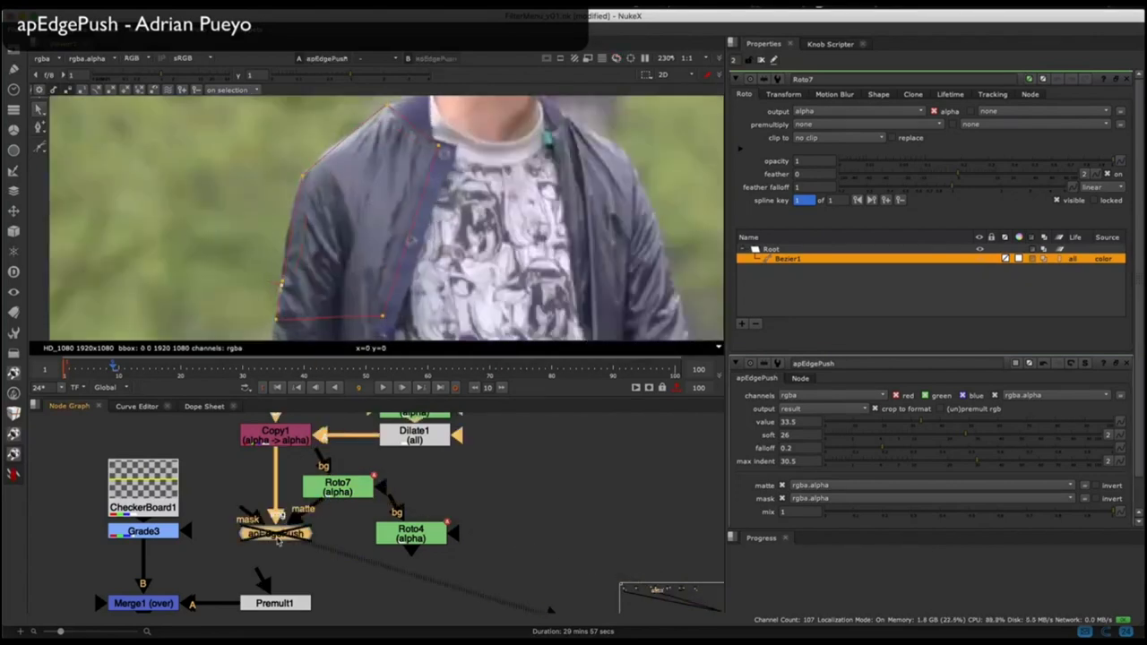
scroll(486, 170, down, 2)
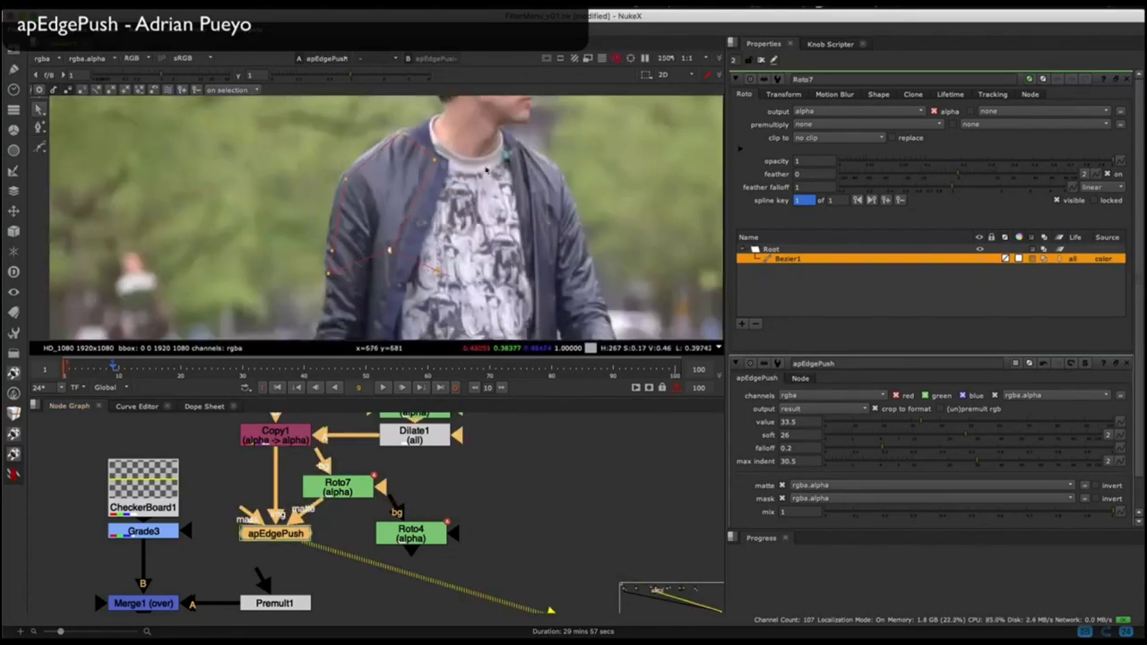
Disconnect the jacket roto from apEdgePush's matte input, recheck Copy1, and delete the roto node.
drag(311, 507, 338, 522)
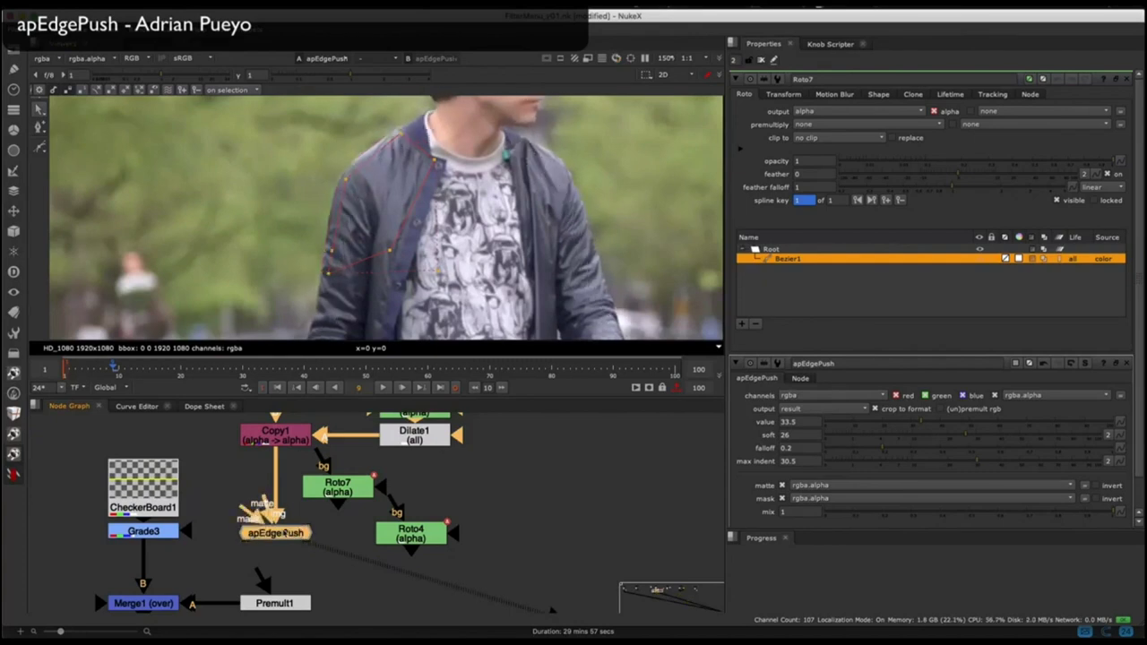
click(282, 433)
key(1)
key(a)
key(a)
key(a)
middle_drag(436, 164, 377, 243)
key(a)
click(325, 492)
key(Delete)
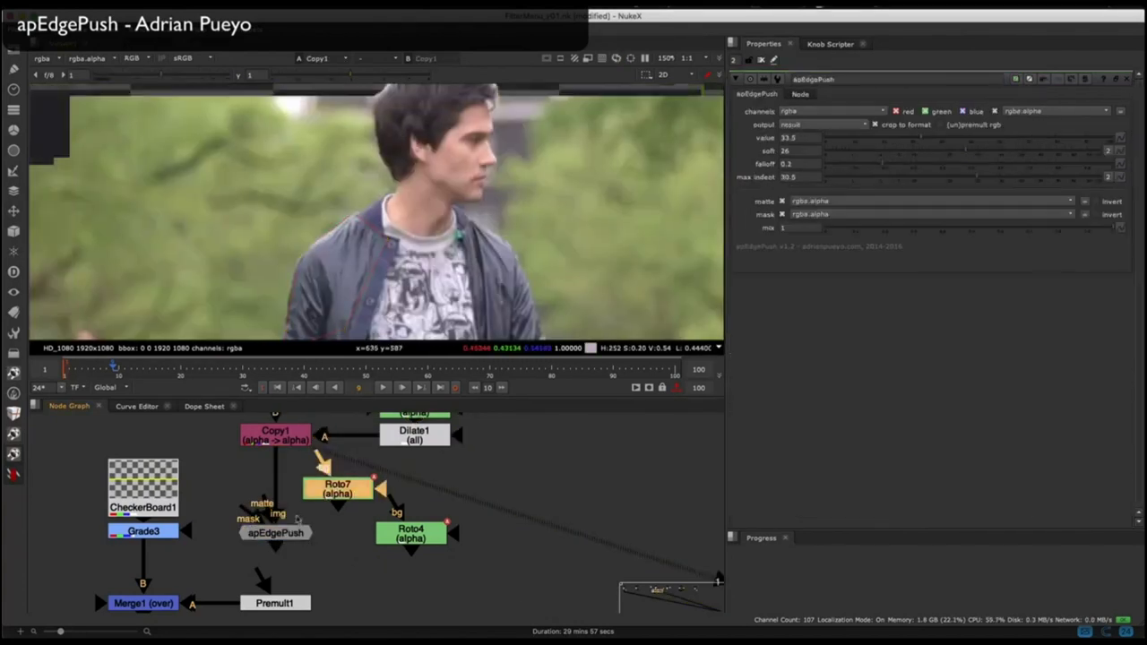
Connect apEdgePush's mask input to Roto4 and view the masked result around the man's neck and collar.
click(287, 536)
key(1)
double_click(411, 535)
scroll(386, 268, down, 1)
click(279, 538)
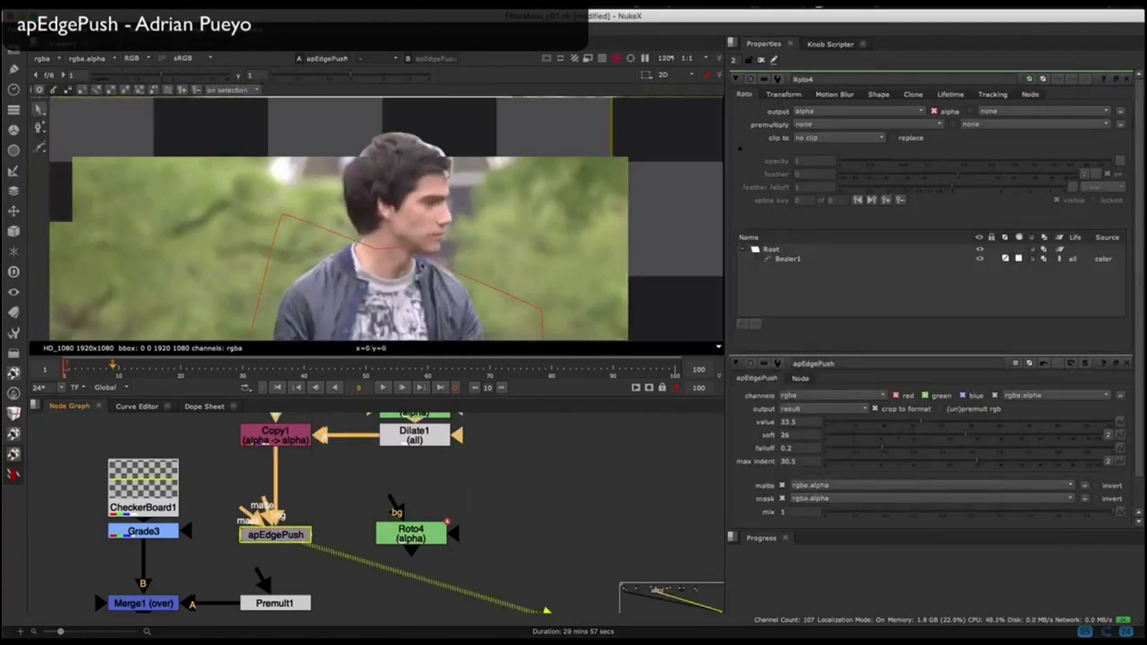
drag(246, 514, 409, 535)
click(276, 535)
scroll(379, 256, up, 3)
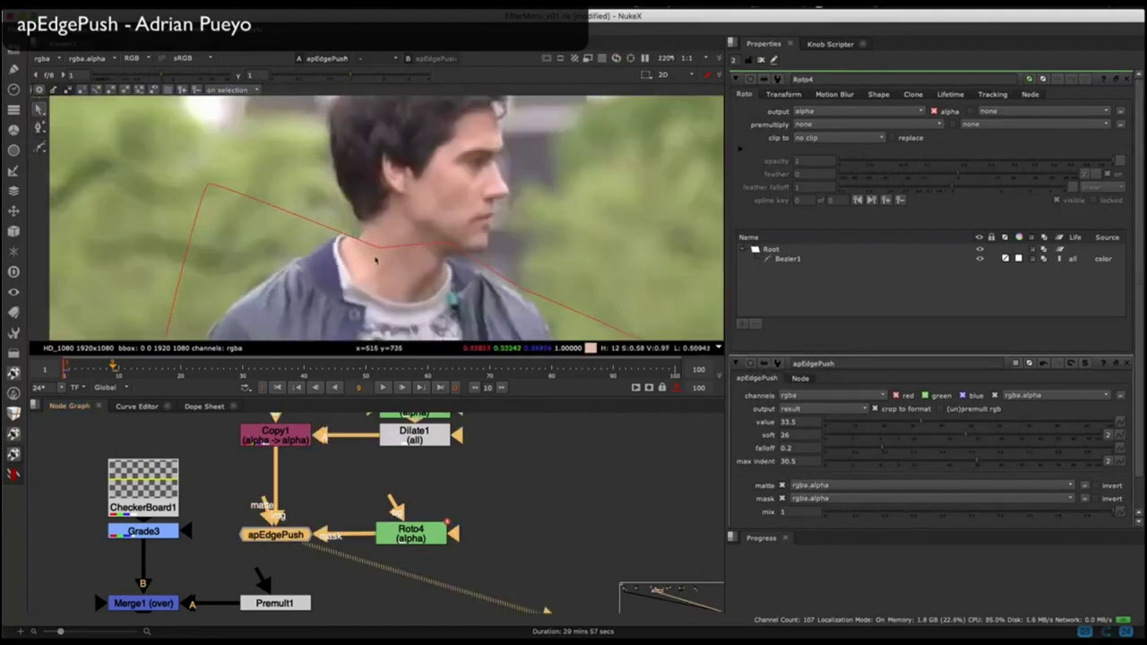
Feed apEdgePush back into Premult1, view Merge1 at the sleeve edge, and keep only apEdgePush's properties open.
scroll(381, 260, down, 5)
middle_drag(386, 327, 478, 215)
key(2)
scroll(470, 148, up, 6)
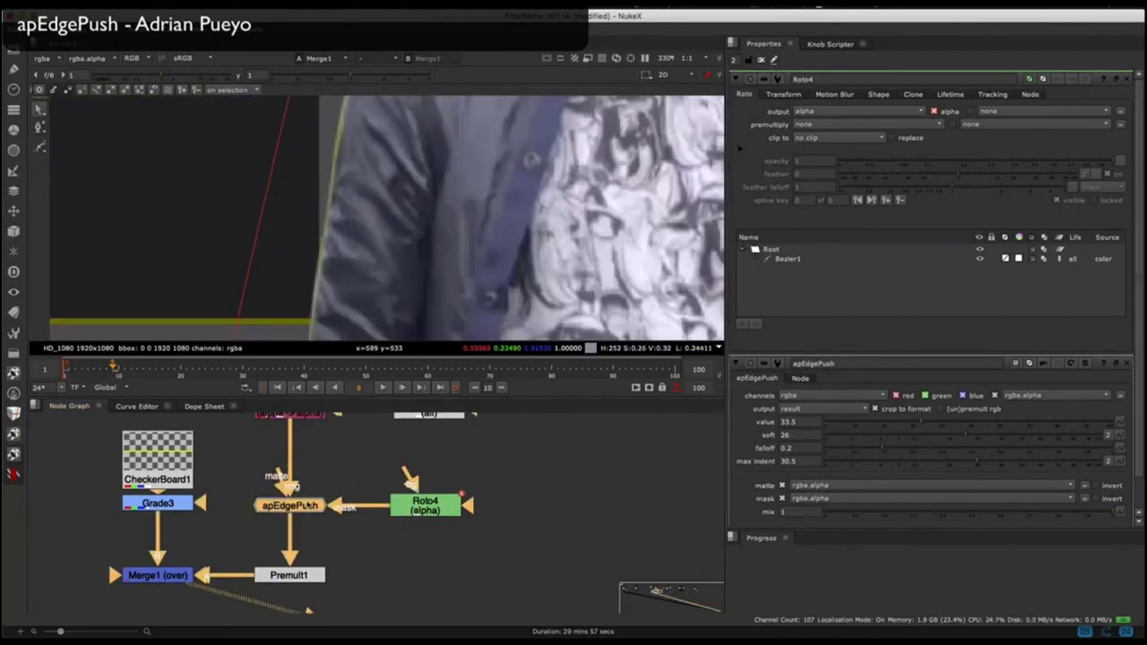
double_click(310, 505)
click(1126, 284)
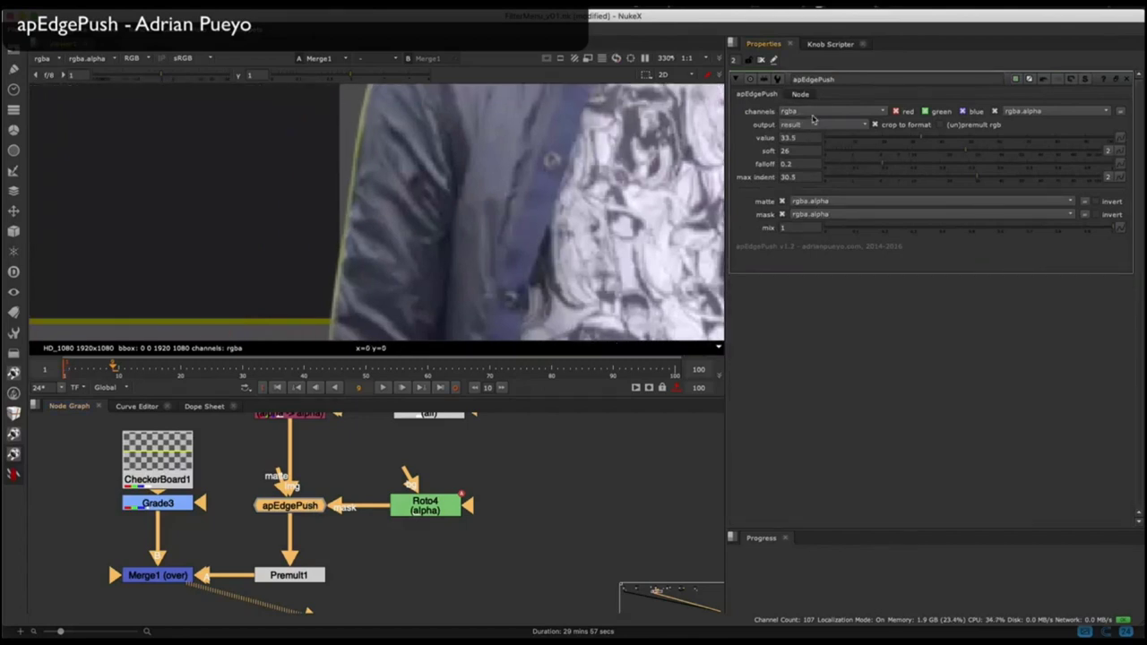
Restrict apEdgePush to the rgb channels, and set its value to 14 and soft to 31.5 while checking the cutout.
click(814, 112)
click(811, 146)
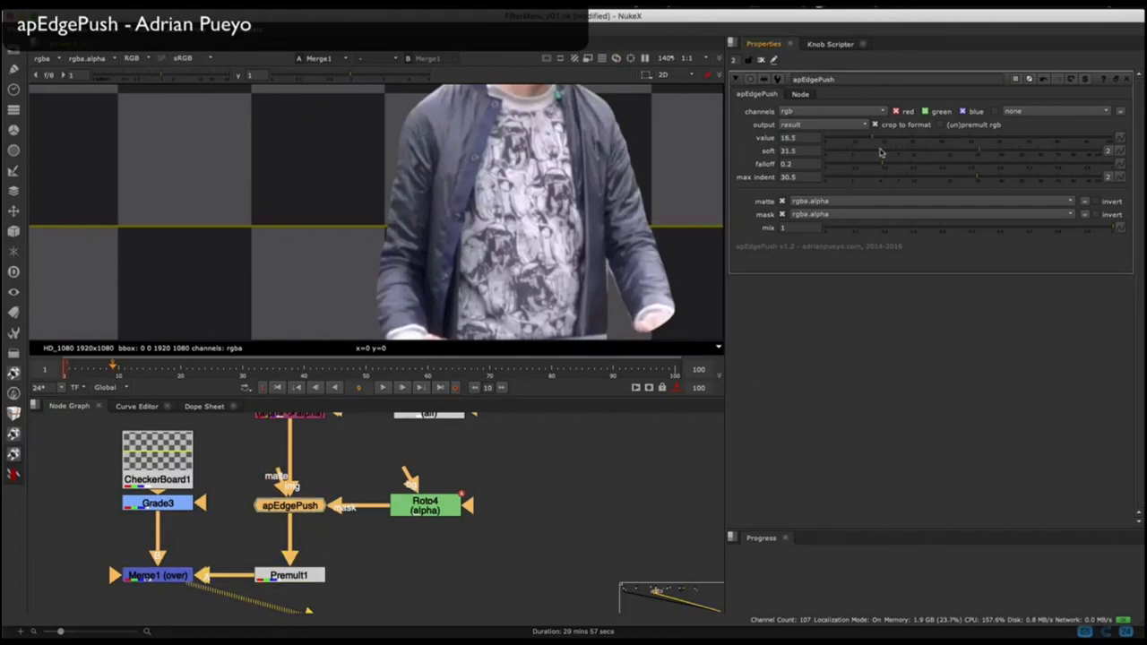
mouse_move(880, 150)
mouse_down()
mouse_move(834, 142)
mouse_move(865, 142)
mouse_up()
scroll(669, 169, up, 5)
scroll(661, 172, down, 3)
middle_drag(376, 130, 390, 240)
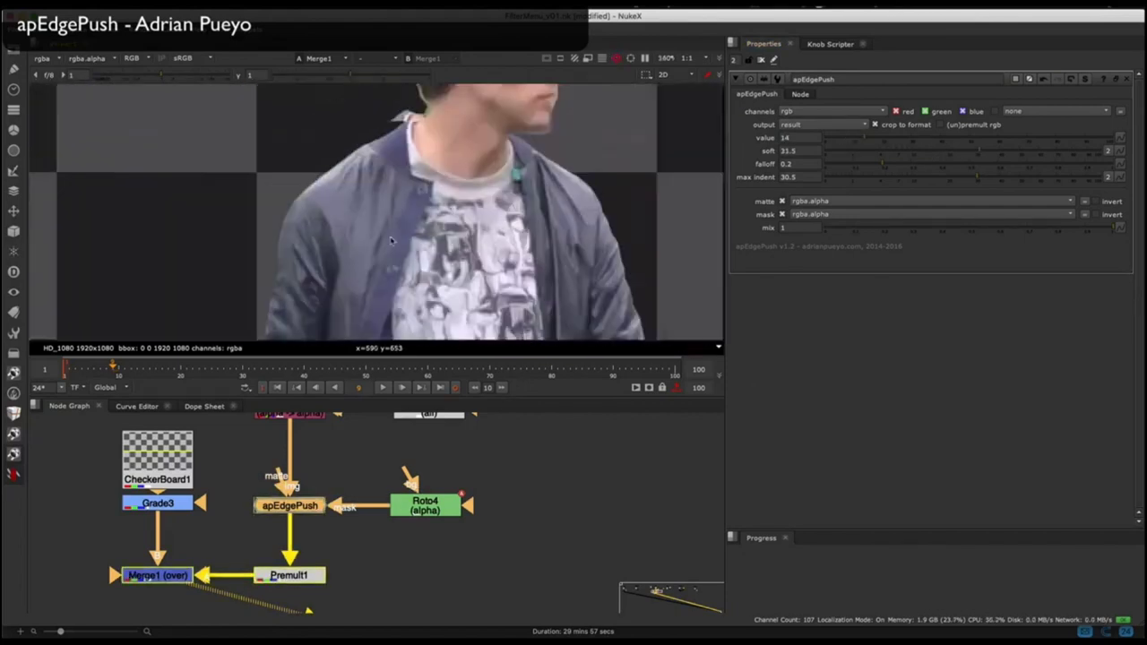
scroll(390, 240, down, 4)
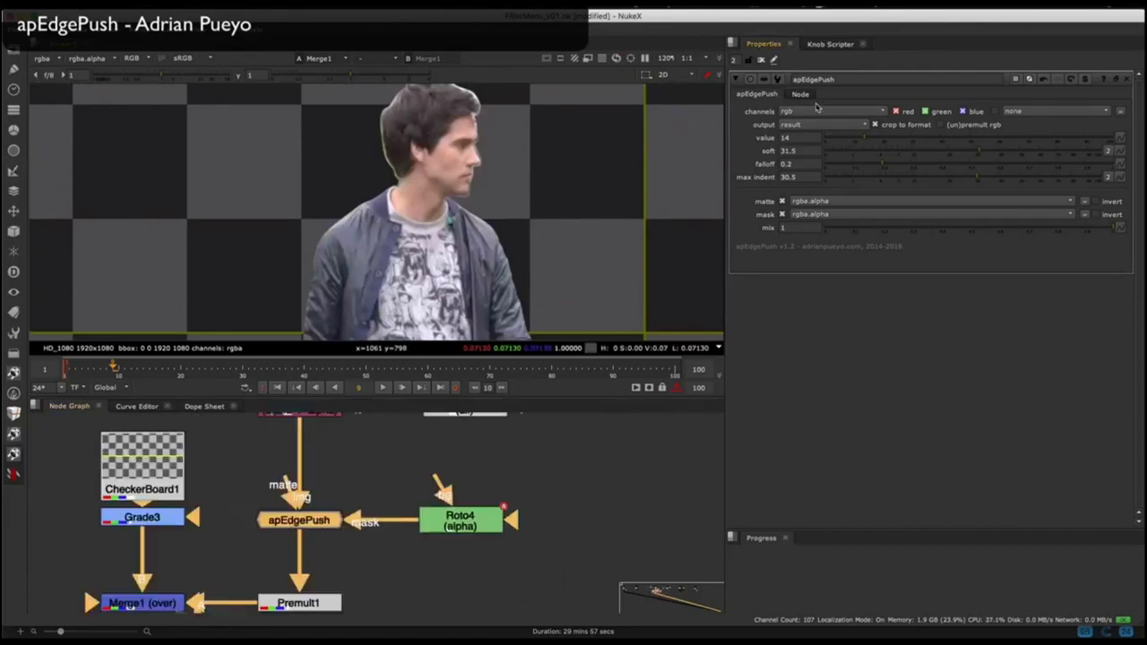
click(824, 111)
click(814, 115)
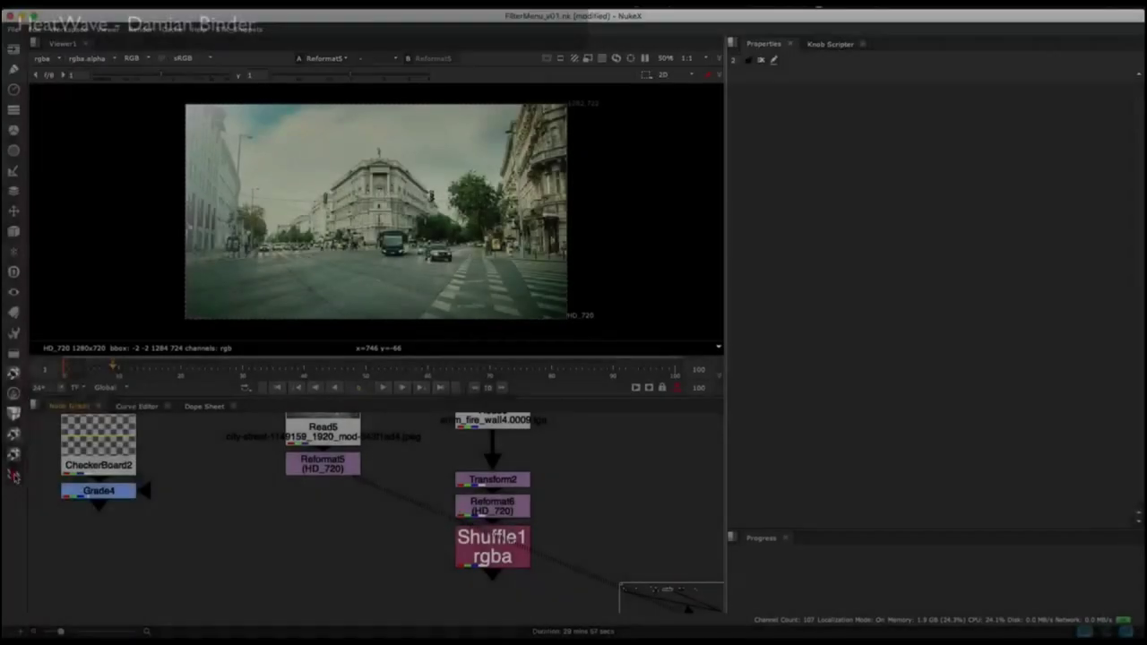
Add a HeatWave node from the distortion filters, connect its Image input to Reformat5, and view it.
mouse_move(223, 409)
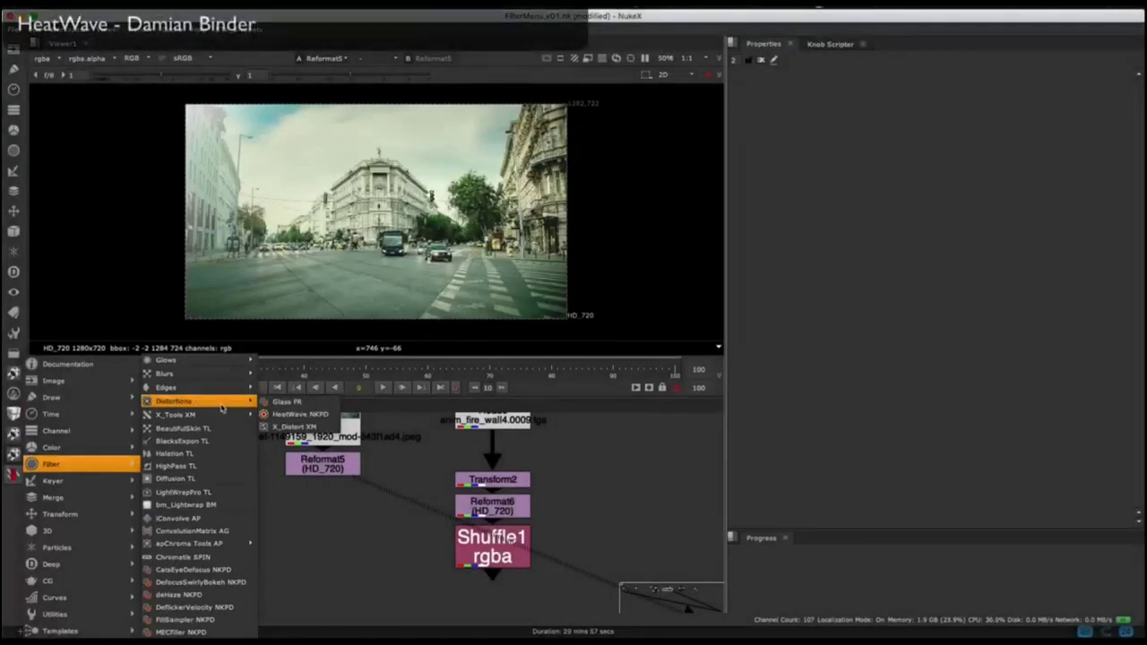
click(301, 414)
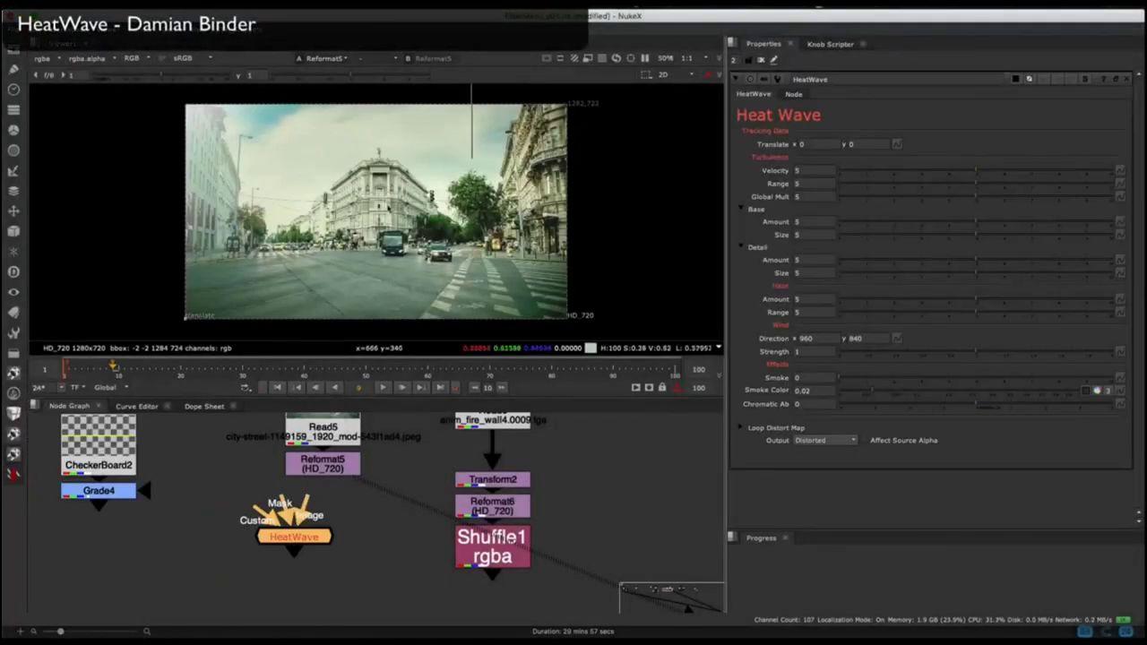
scroll(396, 196, down, 4)
drag(297, 538, 327, 551)
drag(339, 502, 325, 466)
key(1)
Clear the open node properties, limit the playback range to frames 1–30, and play the HeatWave result.
click(761, 60)
key(f)
key(Home)
drag(676, 368, 308, 369)
key(l)
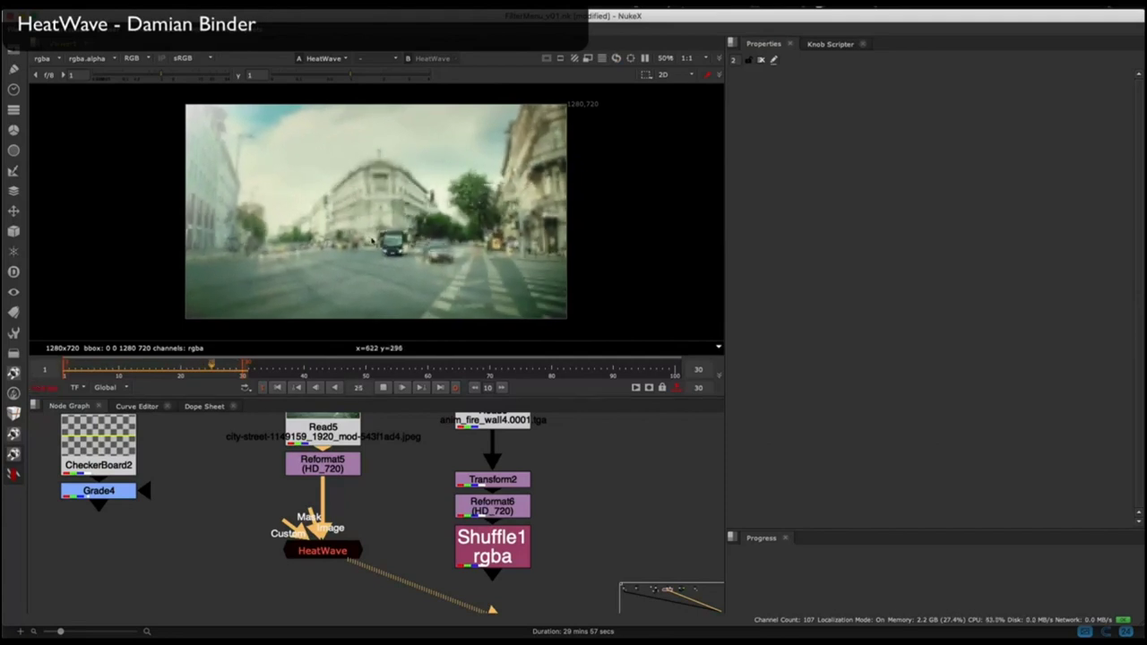
View the fire footage at Shuffle1 and play it.
click(484, 559)
key(1)
key(l)
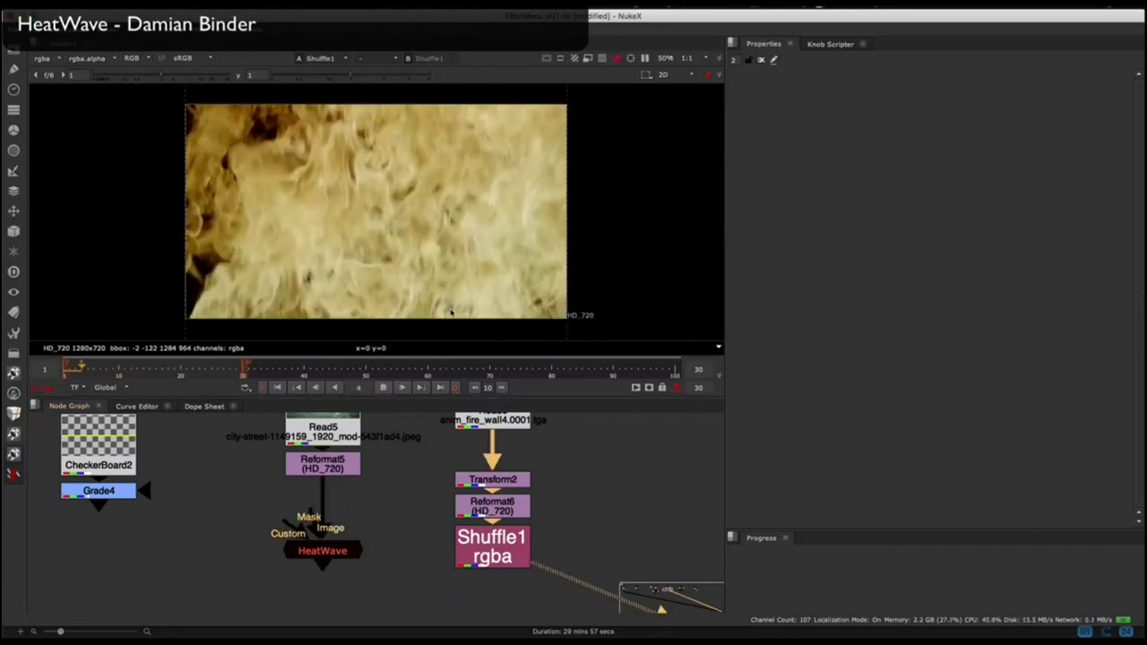
Connect HeatWave's Custom input to Shuffle1, and set its turbulence Global Mult to 1.95.
key(2)
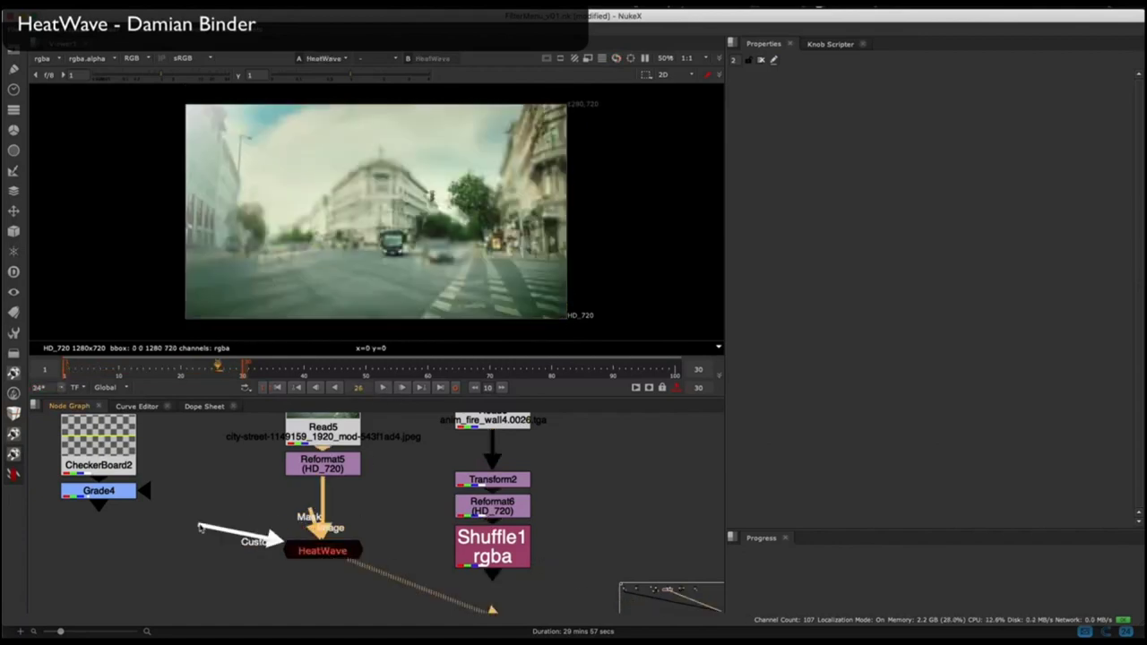
drag(201, 528, 492, 545)
double_click(330, 552)
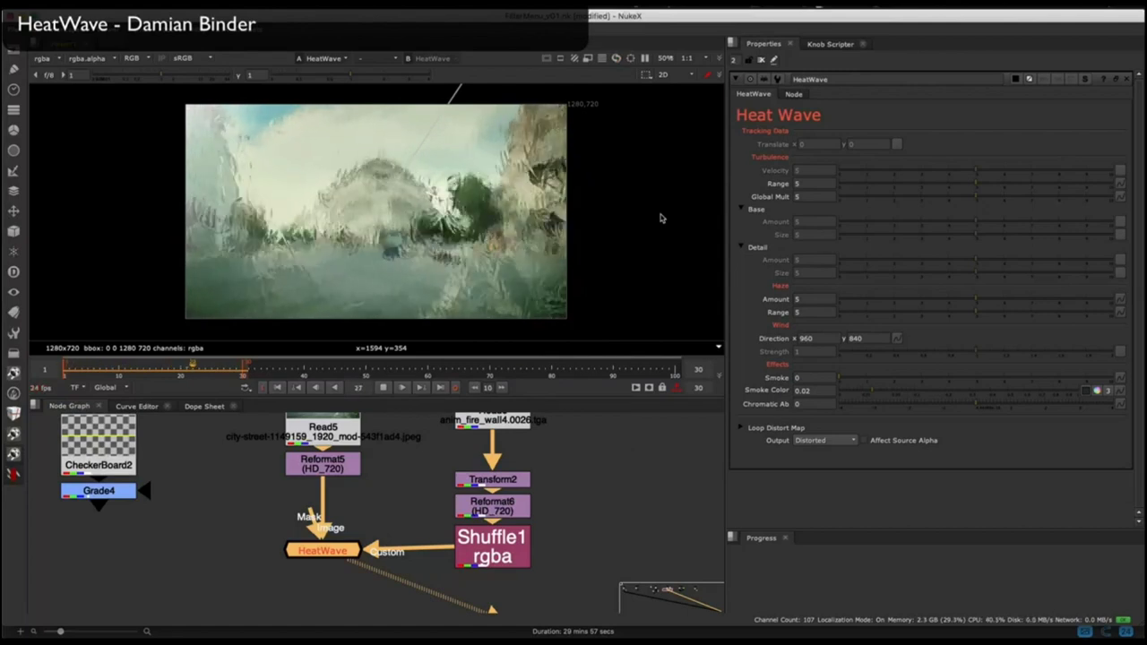
click(891, 198)
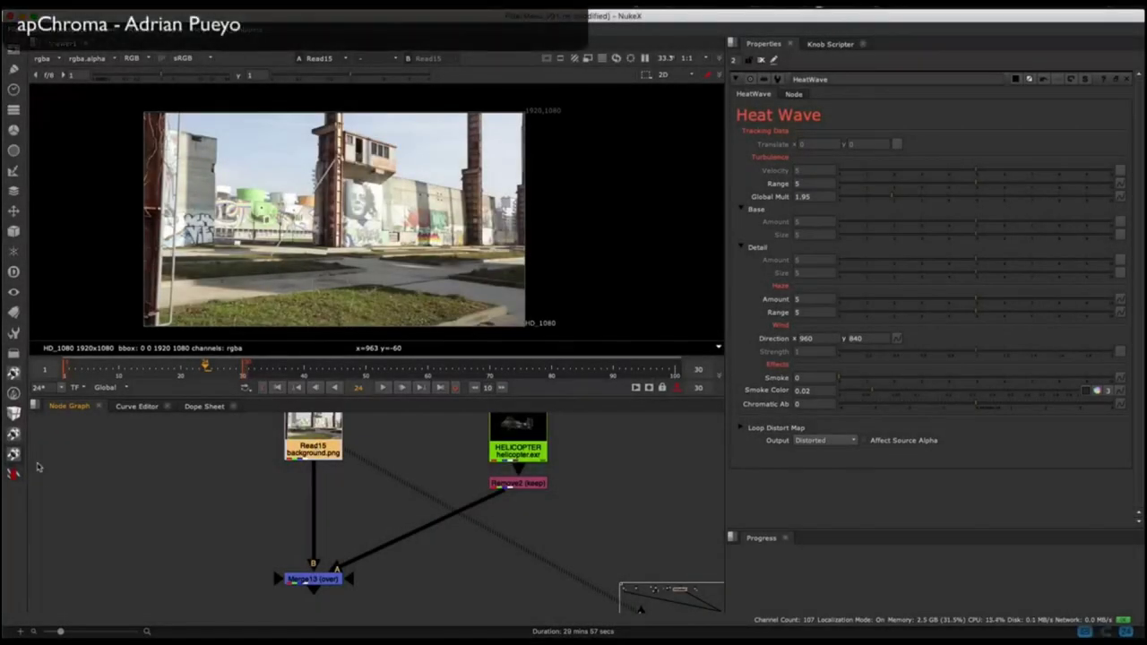
Add an apChroma node from the apChroma filter tools below the background.png Read15 node.
right_click(28, 466)
mouse_move(51, 467)
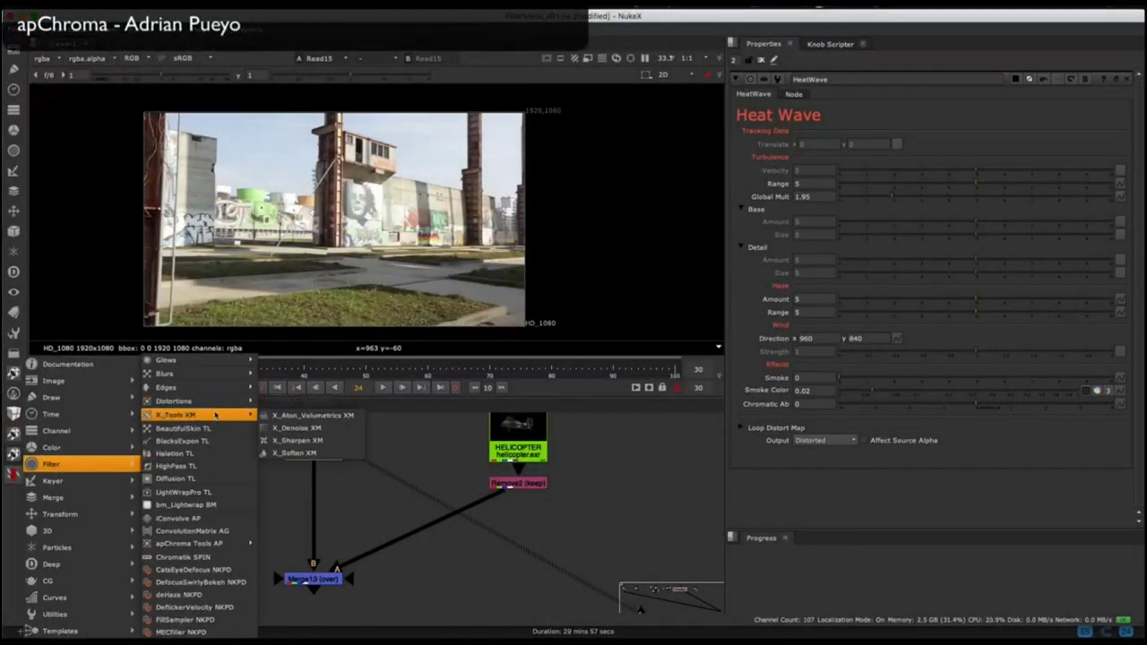
mouse_move(242, 543)
click(289, 544)
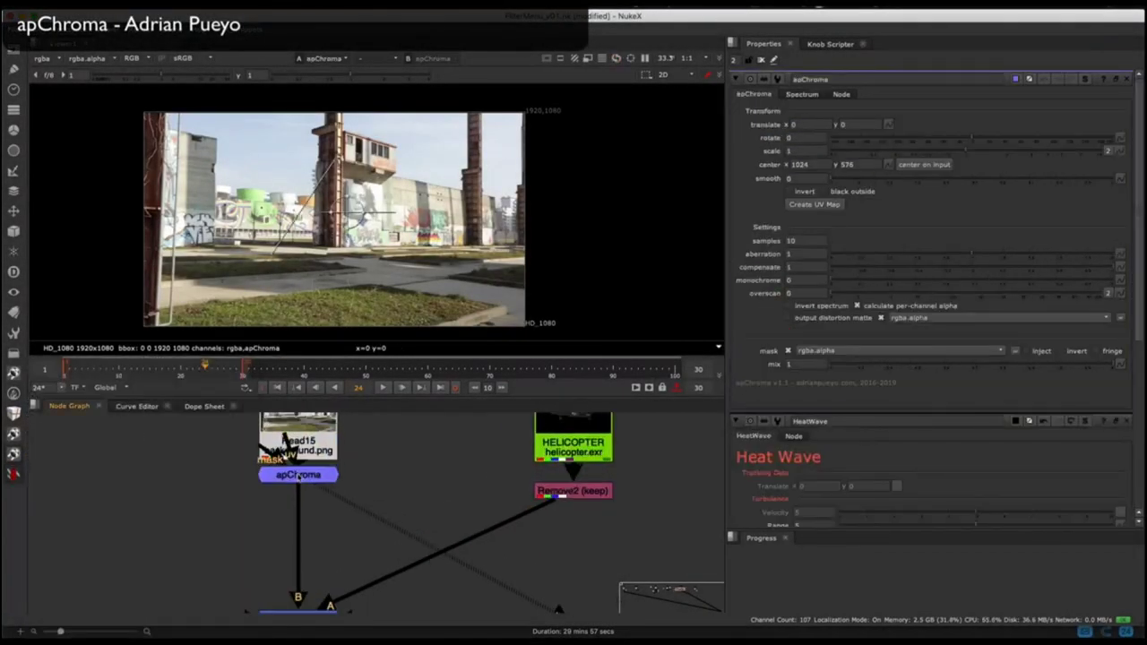
Move apChroma's centre to about x 1072, y 632, and line the node up below Read15.
scroll(351, 185, up, 2)
drag(343, 240, 362, 218)
drag(233, 474, 378, 540)
key(l)
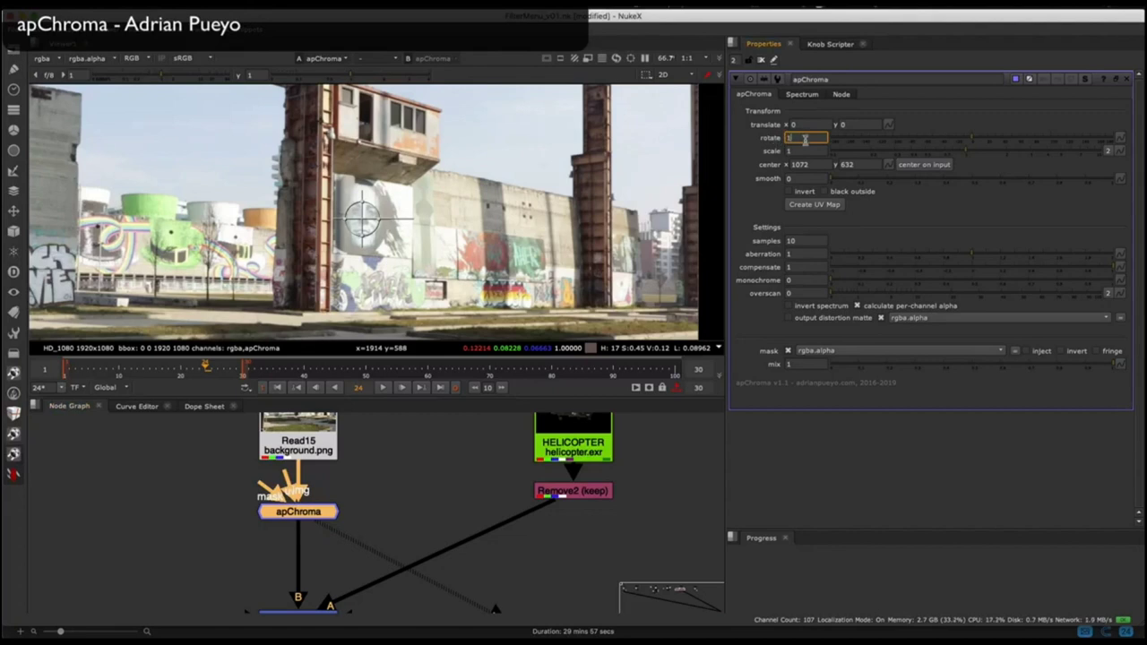
Try apChroma with rotate 10, scale 1.04, smooth 1 and monochrome 1, and reset monochrome to its default.
text(10)
key(Return)
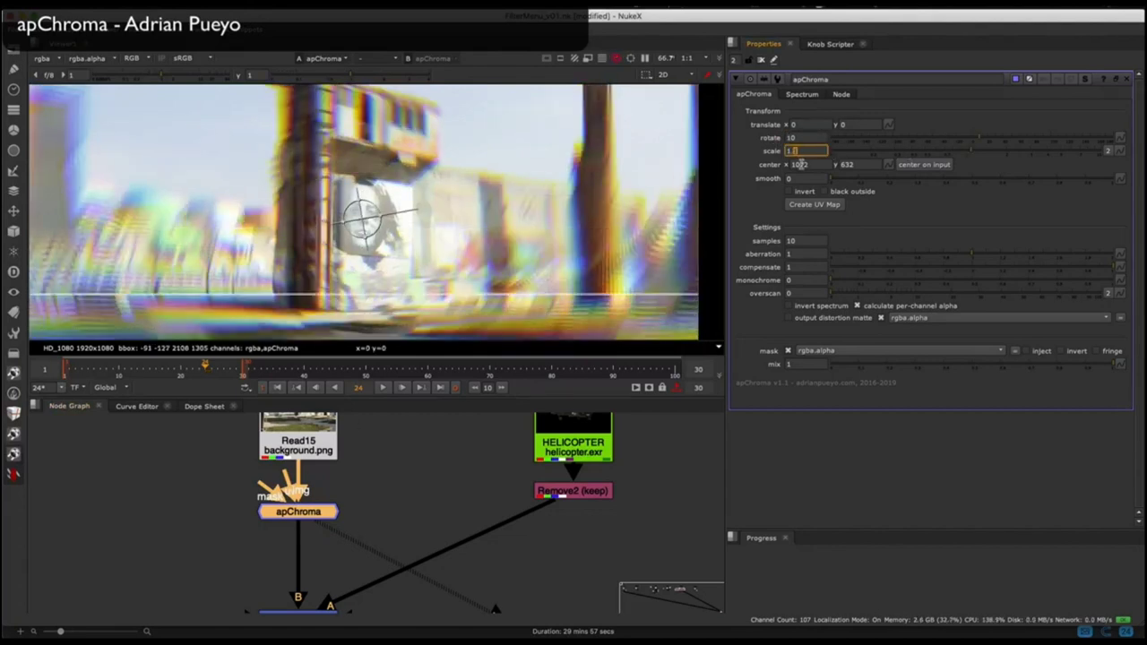
scroll(547, 161, down, 2)
click(807, 152)
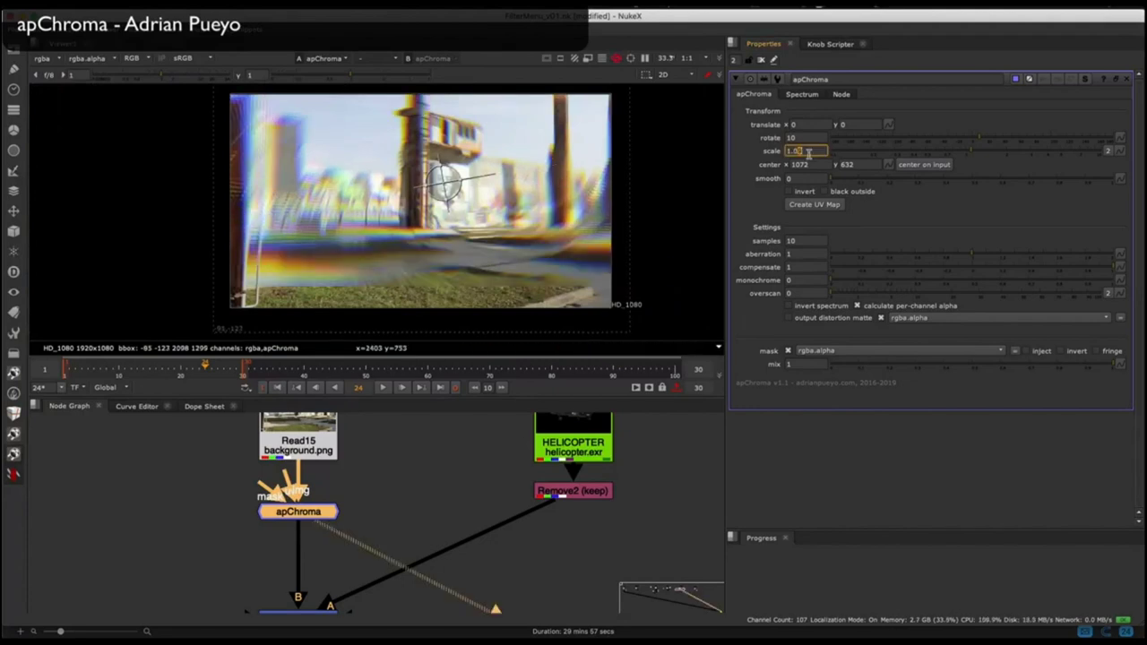
scroll(807, 152, down, 6)
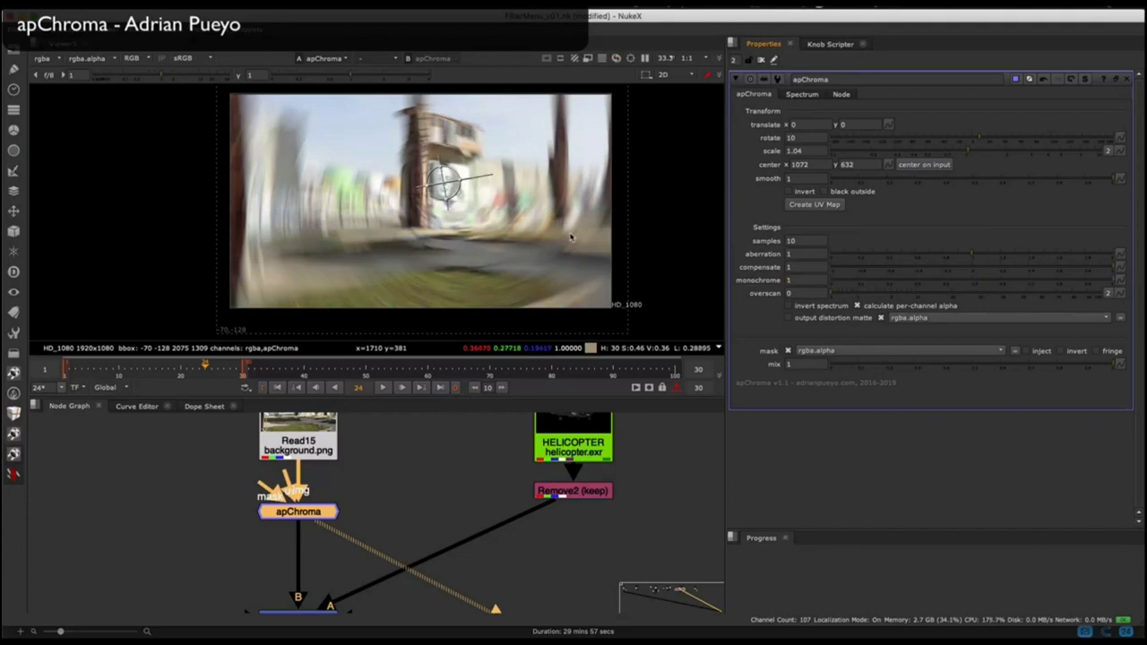
ctrl+click(983, 284)
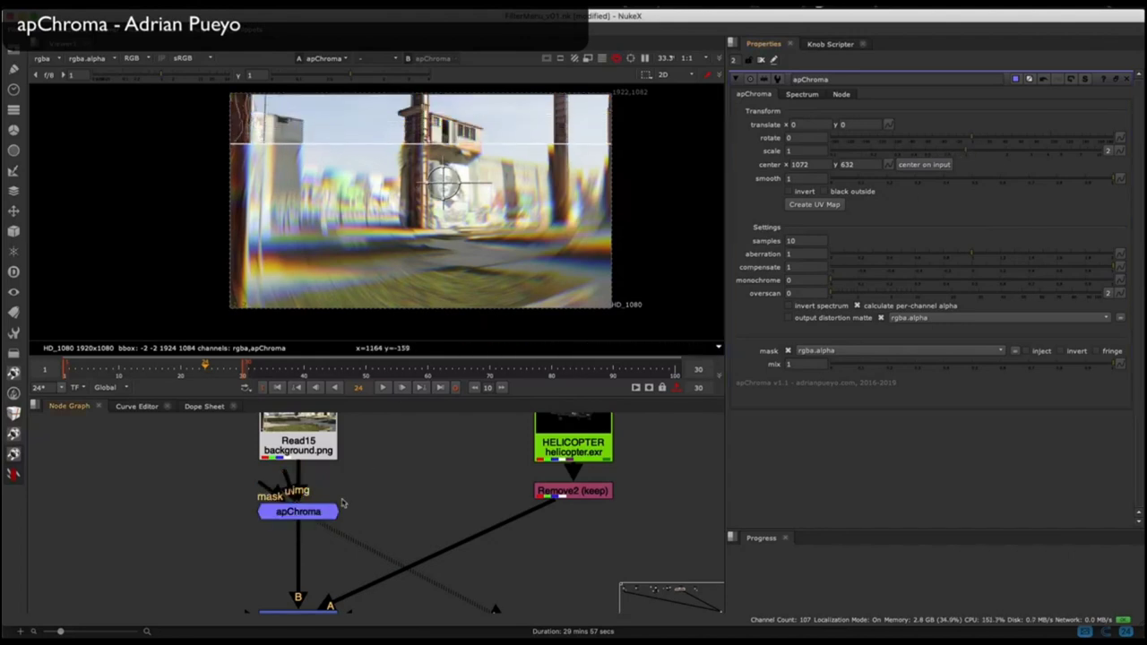
Create a UV map for apChroma and view the Expression1 node that generates it.
click(826, 205)
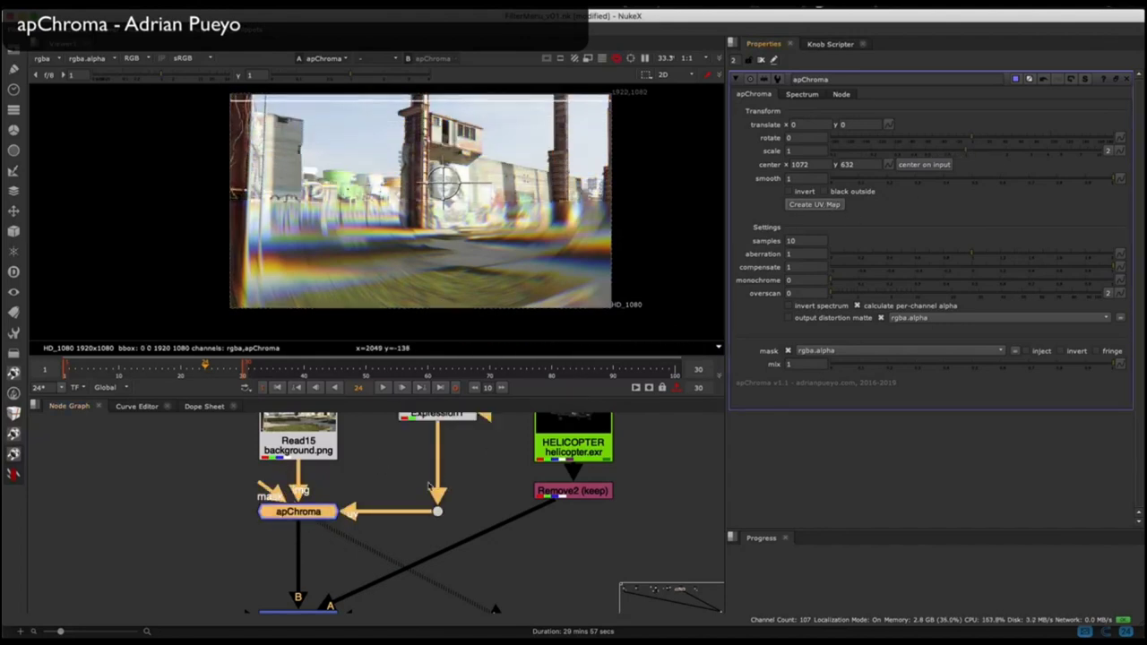
middle_drag(429, 486, 422, 533)
click(437, 475)
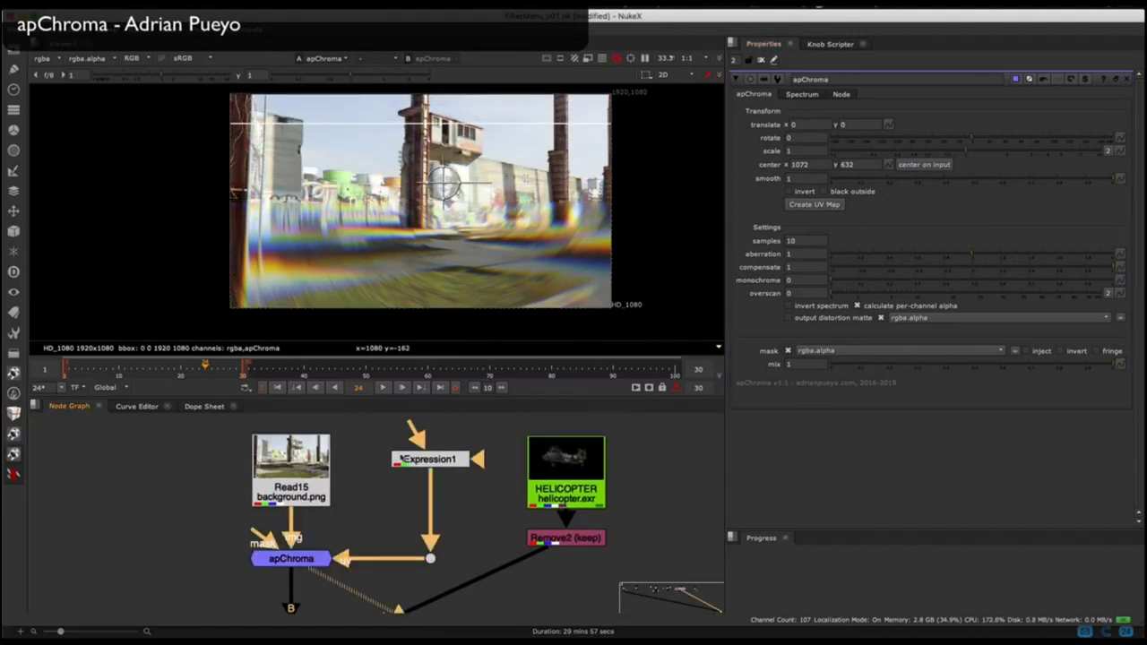
key(1)
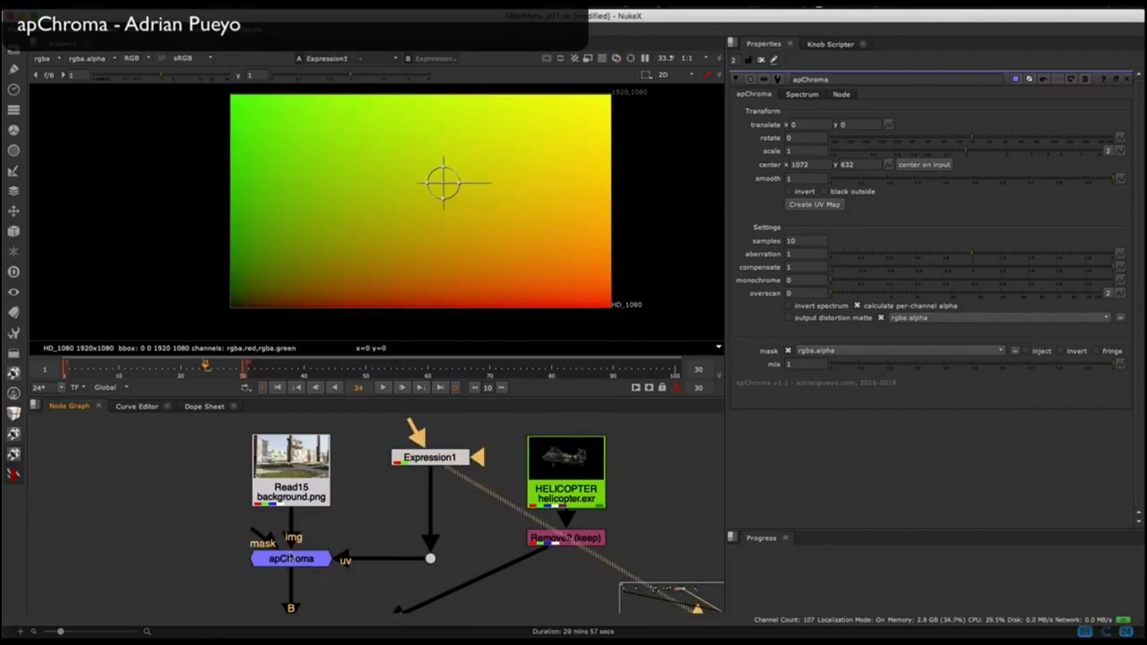
View apChroma with its properties open, and add a RotoPaint node below Expression1 with the Smear tool active.
key(1)
click(760, 60)
double_click(291, 558)
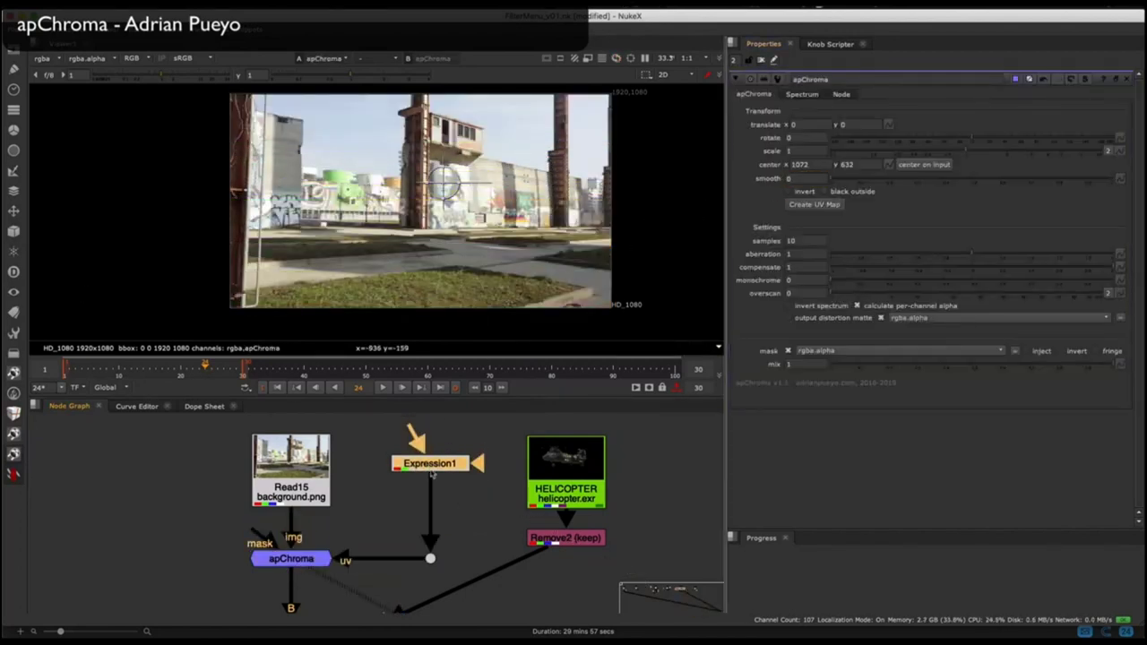
key(p)
click(40, 197)
click(75, 225)
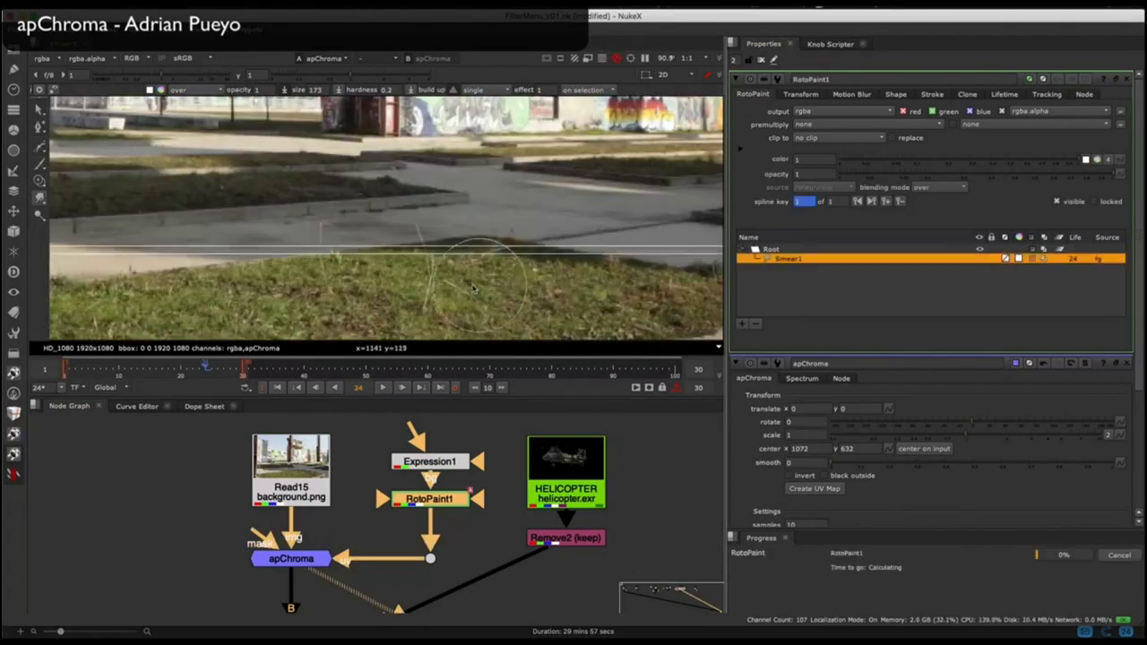
Paint two smear strokes across the windows of the elevated cabin to distort the UV map.
middle_drag(446, 199, 349, 279)
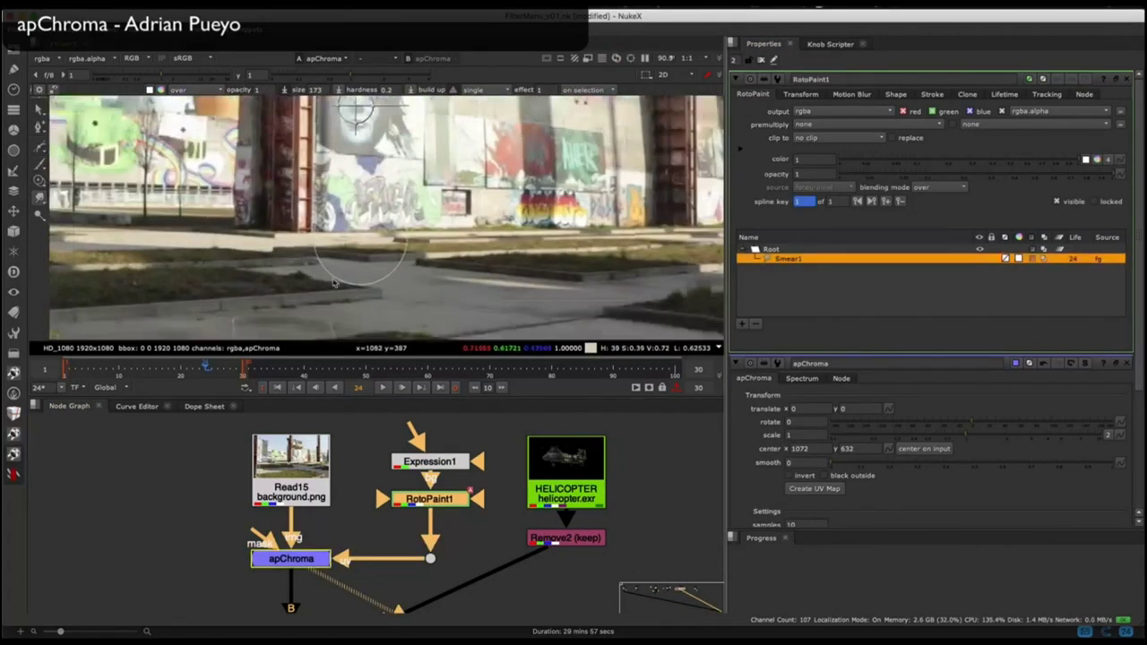
middle_drag(408, 126, 397, 246)
scroll(342, 217, up, 4)
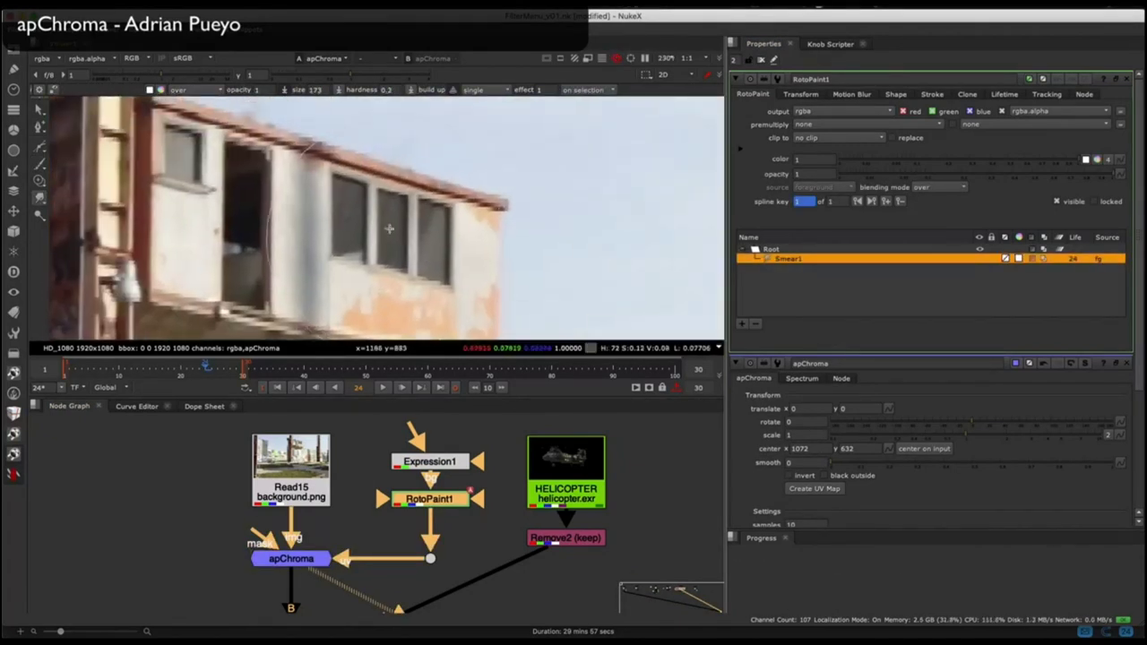
drag(199, 199, 402, 215)
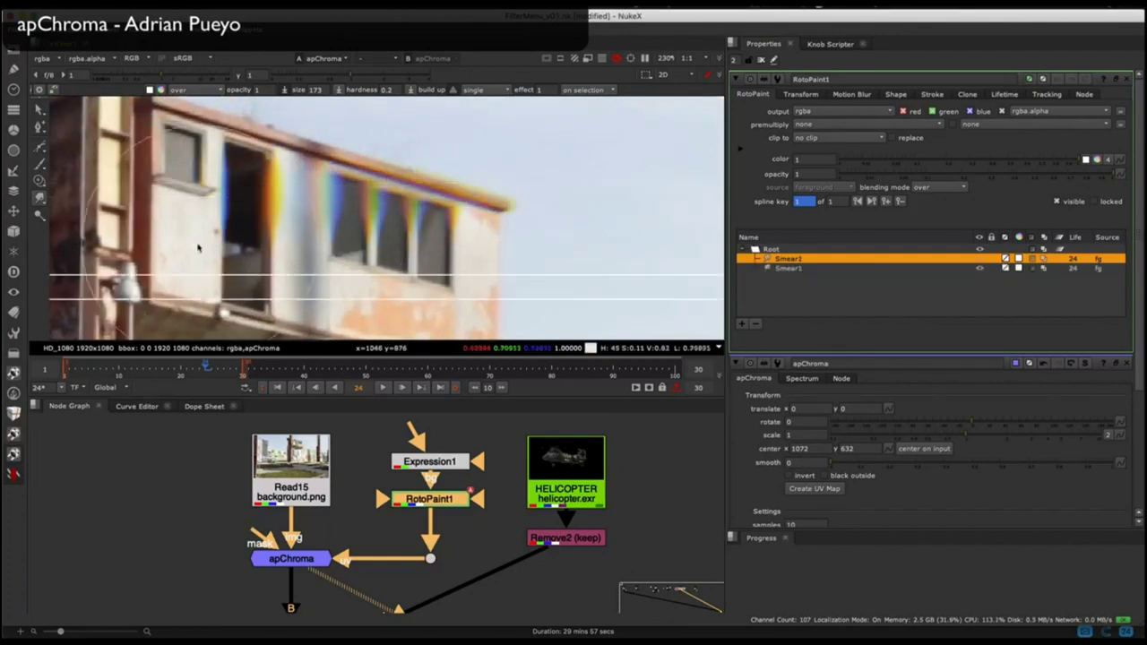
drag(128, 276, 439, 233)
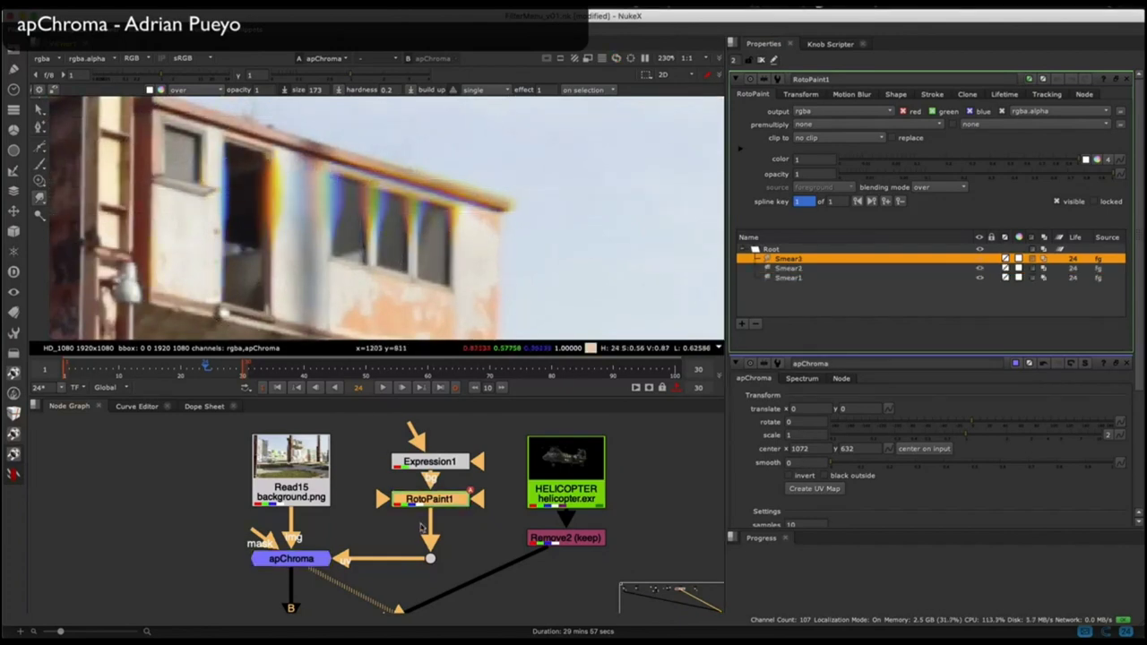
Inspect RotoPaint1's smeared UV map at a different viewer gain, reset the gain, and return the viewer to apChroma.
key(1)
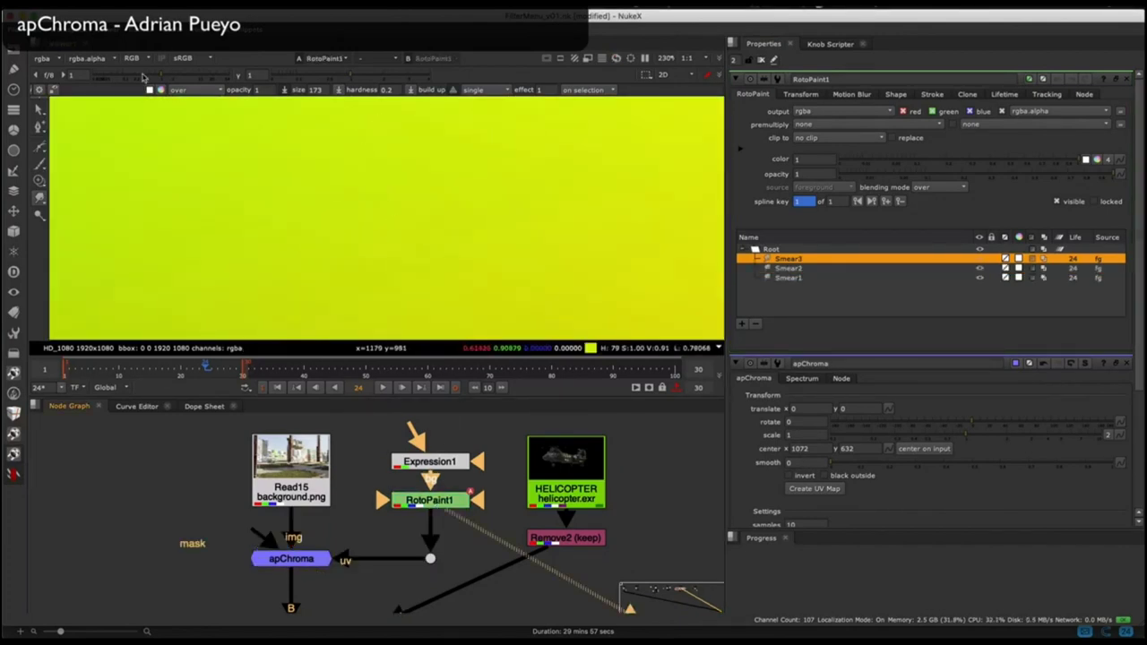
drag(143, 77, 129, 77)
ctrl+click(157, 76)
key(1)
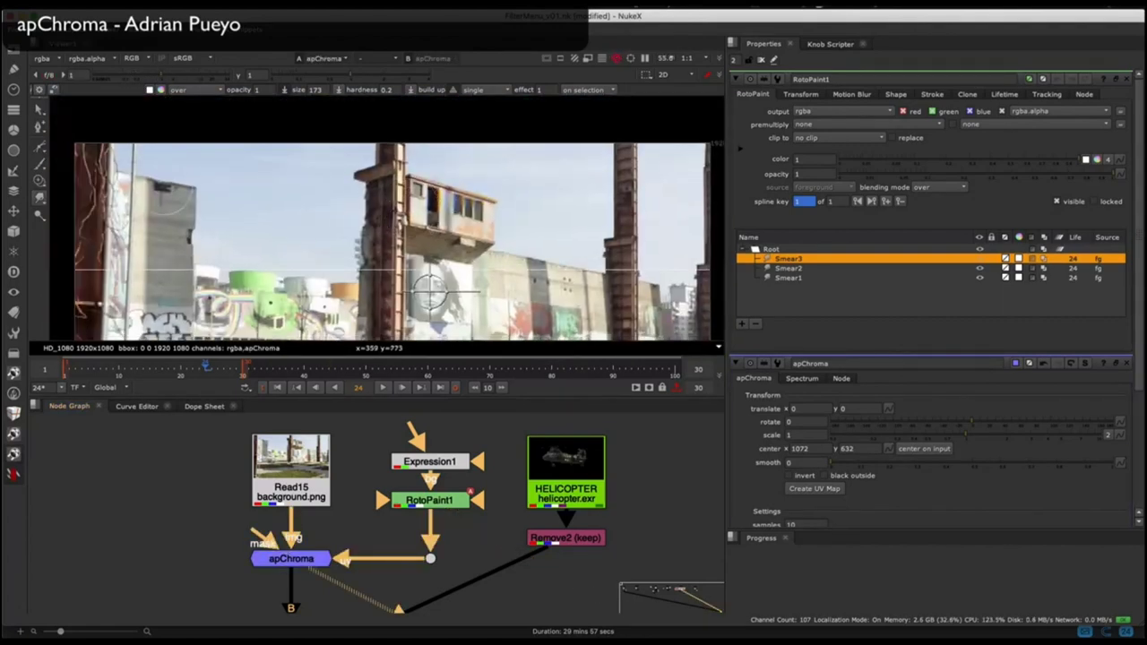
middle_drag(452, 210, 413, 159)
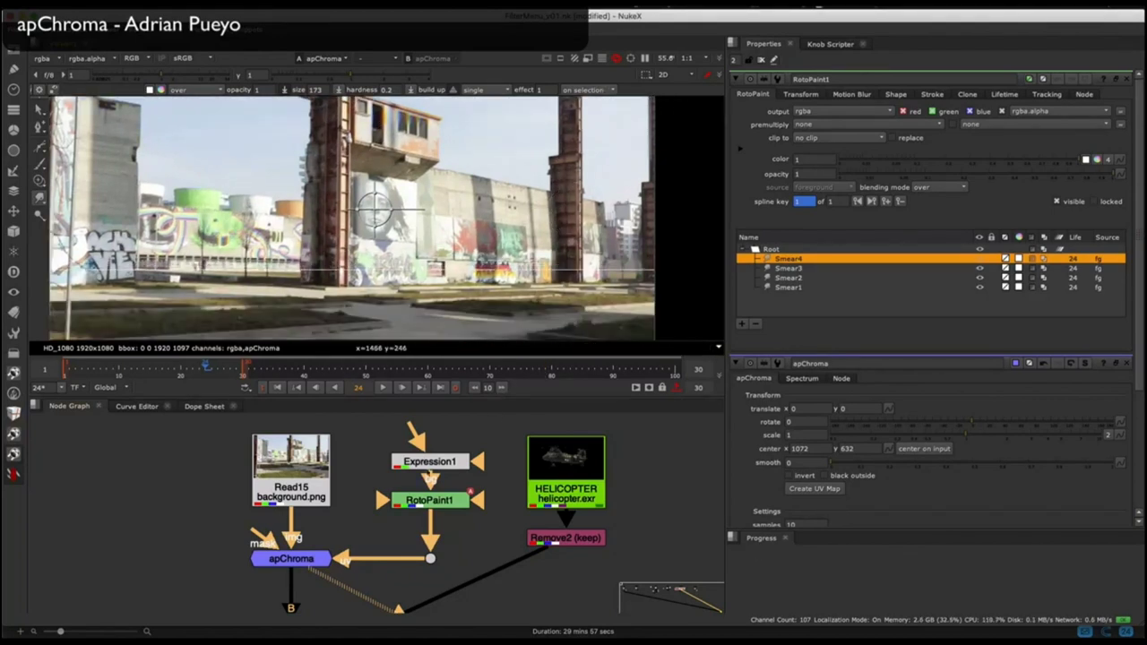
Delete the apChroma node below Read15 together with the RotoPaint1 node and dot feeding its UV input.
middle_drag(449, 505, 316, 512)
scroll(322, 475, down, 4)
scroll(251, 504, up, 2)
drag(123, 478, 356, 553)
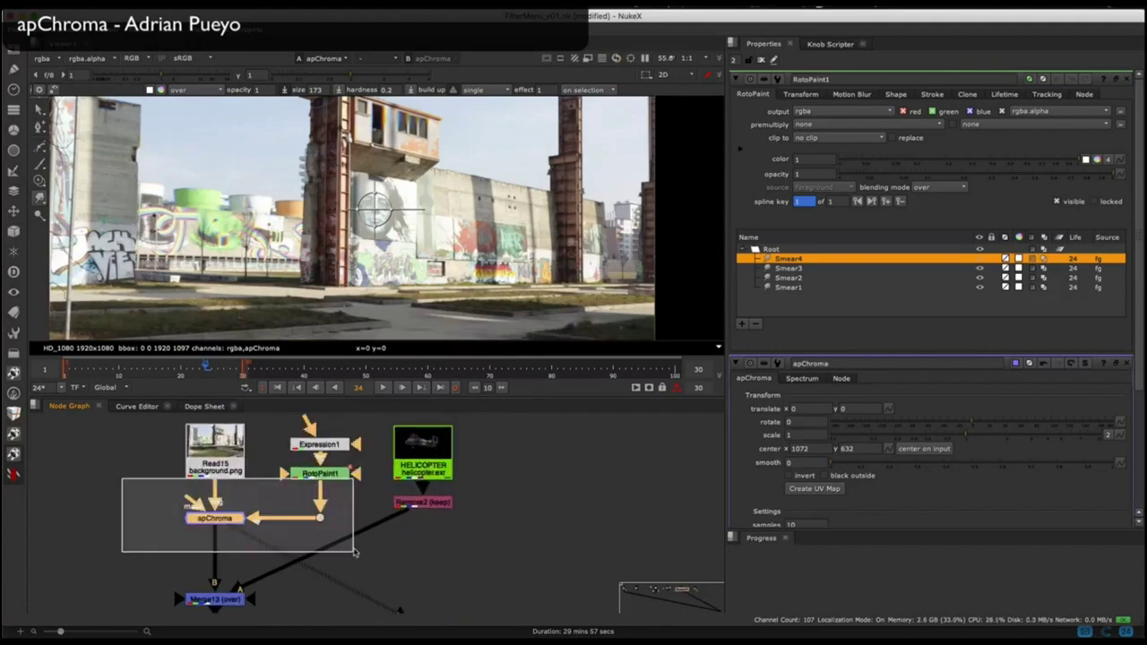
key(Delete)
View the helicopter's Remove2 output, and switch the viewer to the Merge13 composite.
click(425, 502)
key(1)
middle_drag(430, 503, 463, 462)
click(251, 557)
key(1)
scroll(414, 199, down, 5)
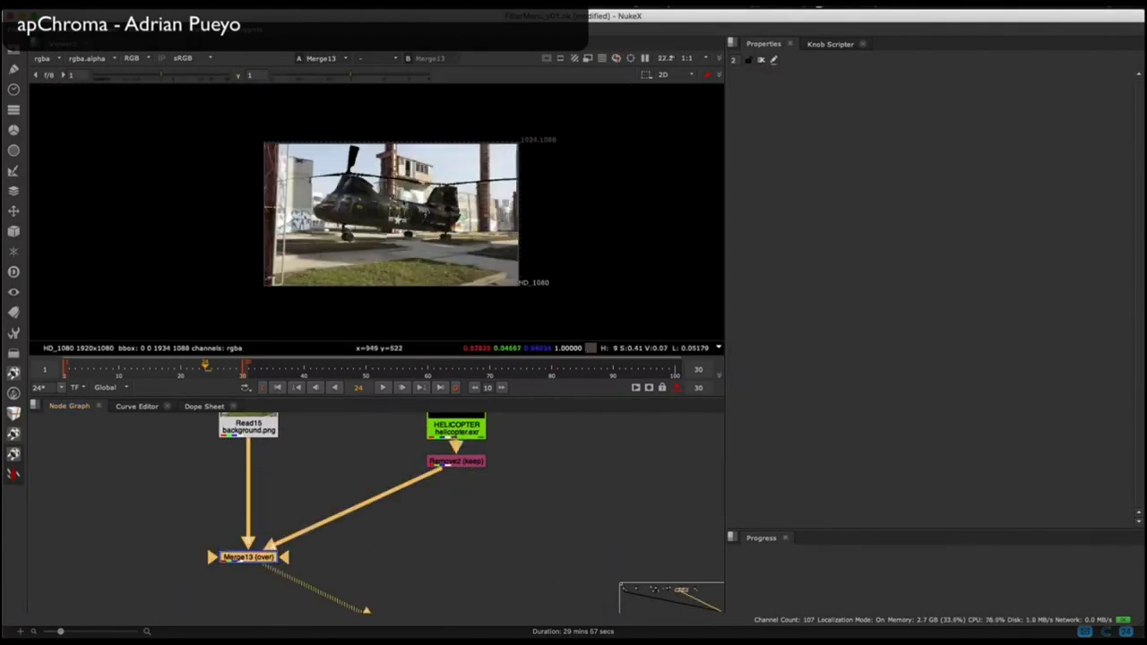
scroll(410, 208, up, 2)
Add an apChroma node below the helicopter's Remove2 node, view it, and set its scale to 1.2.
click(464, 461)
right_click(59, 471)
mouse_move(54, 463)
click(229, 545)
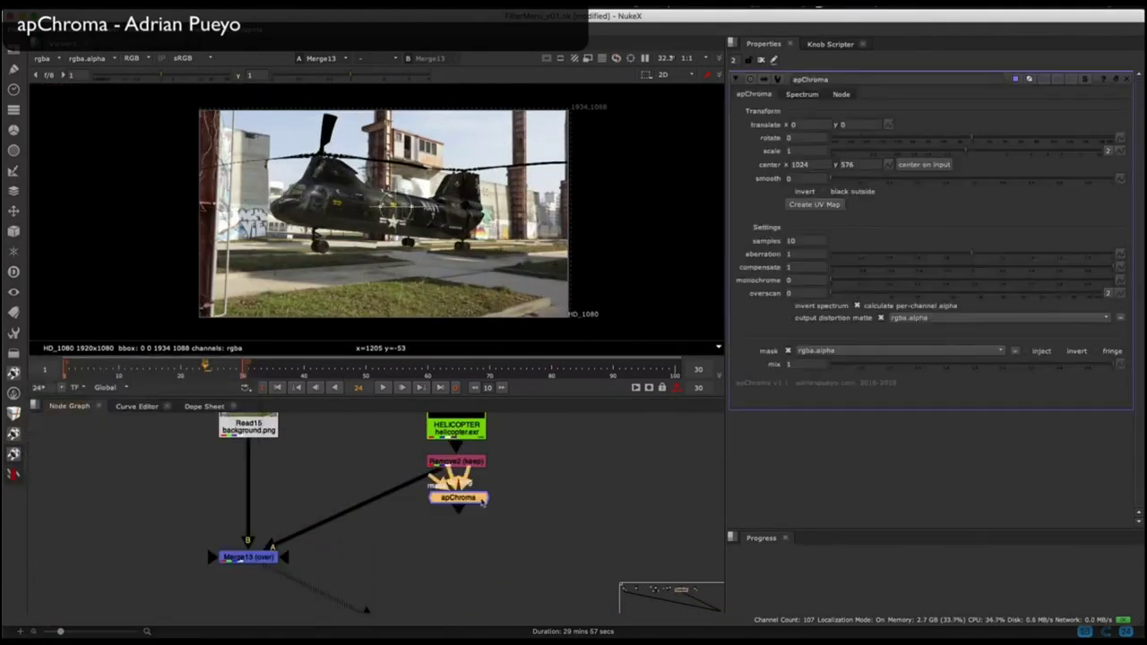
key(1)
scroll(278, 201, up, 4)
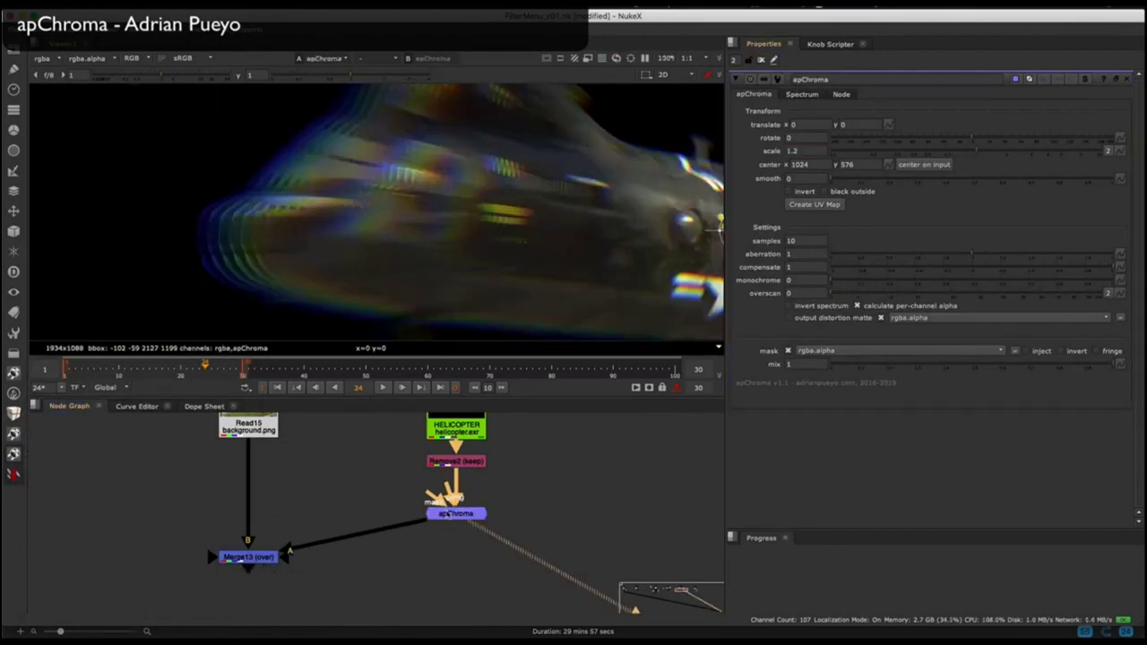
Translate apChroma to about x -32, y 22, and set its smooth to 1 and monochrome to 0.5.
scroll(444, 212, down, 2)
mouse_move(551, 219)
mouse_down()
mouse_move(625, 233)
mouse_move(538, 210)
mouse_up()
click(762, 61)
double_click(456, 514)
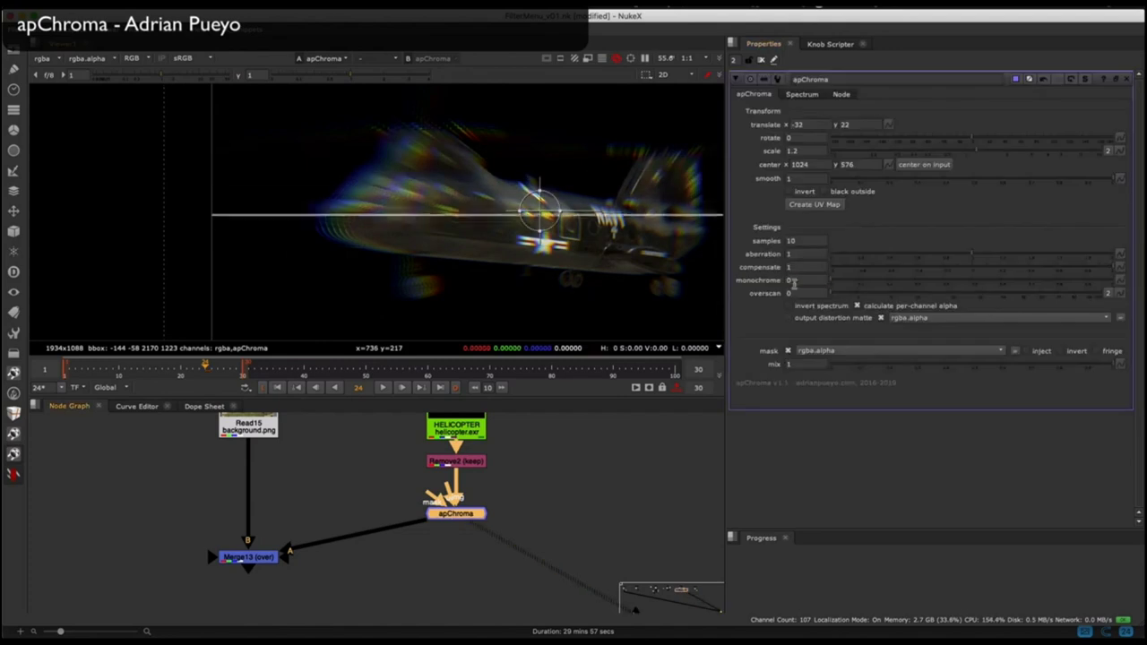
double_click(792, 281)
text(0.5)
key(Return)
View the Merge13 composite and compare the helicopter's edges with apChroma enabled and disabled.
click(248, 557)
key(1)
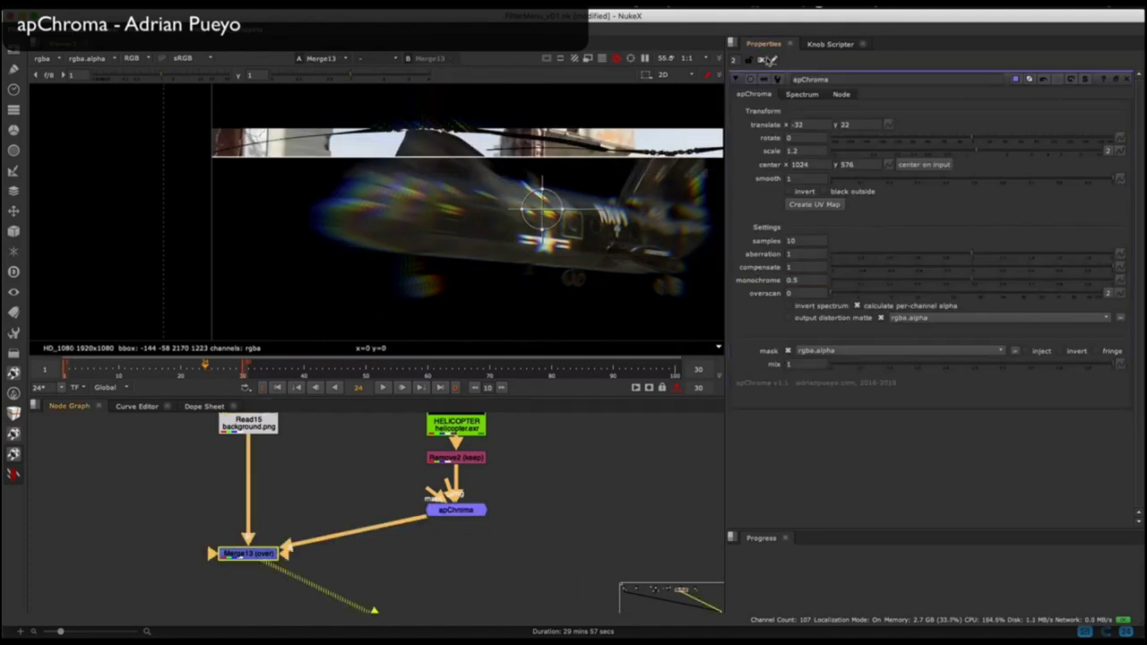
click(761, 61)
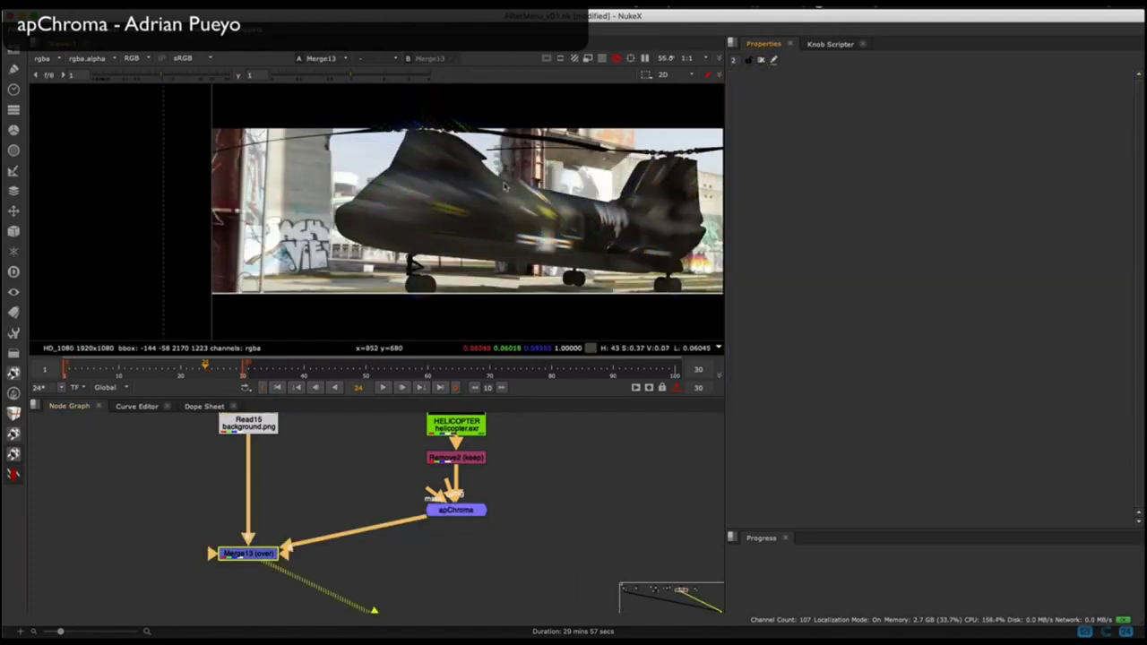
scroll(405, 155, up, 5)
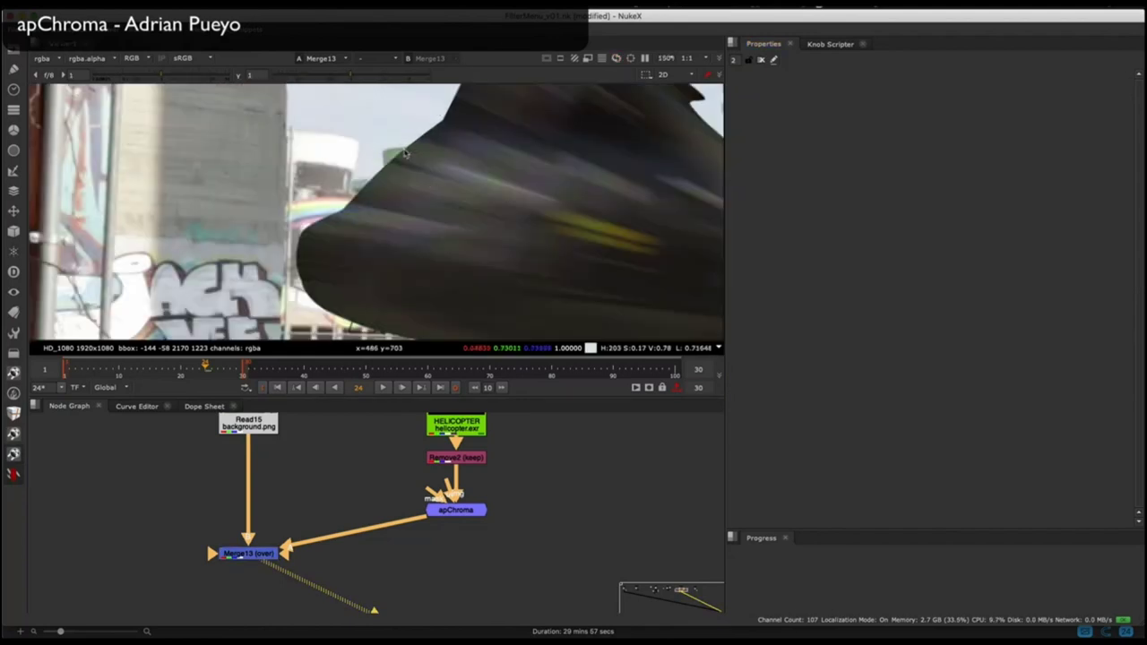
click(458, 514)
key(d)
key(d)
key(d)
key(d)
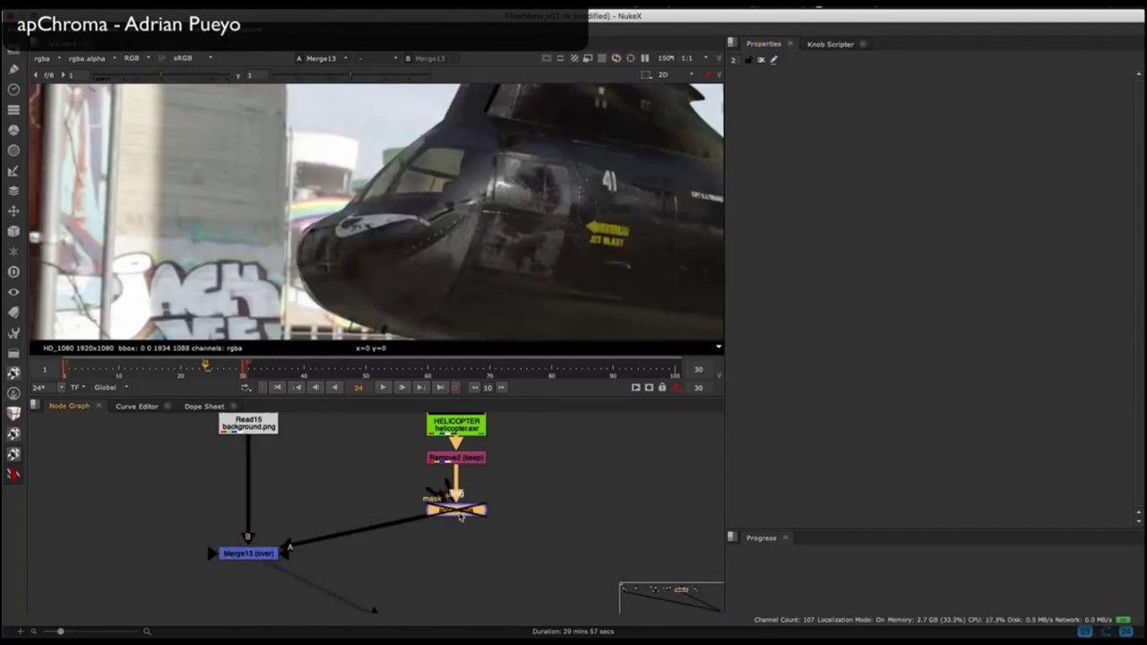
middle_drag(436, 216, 417, 189)
View apChroma's own output and compare its alpha channel with its colour image.
drag(536, 457, 401, 534)
key(1)
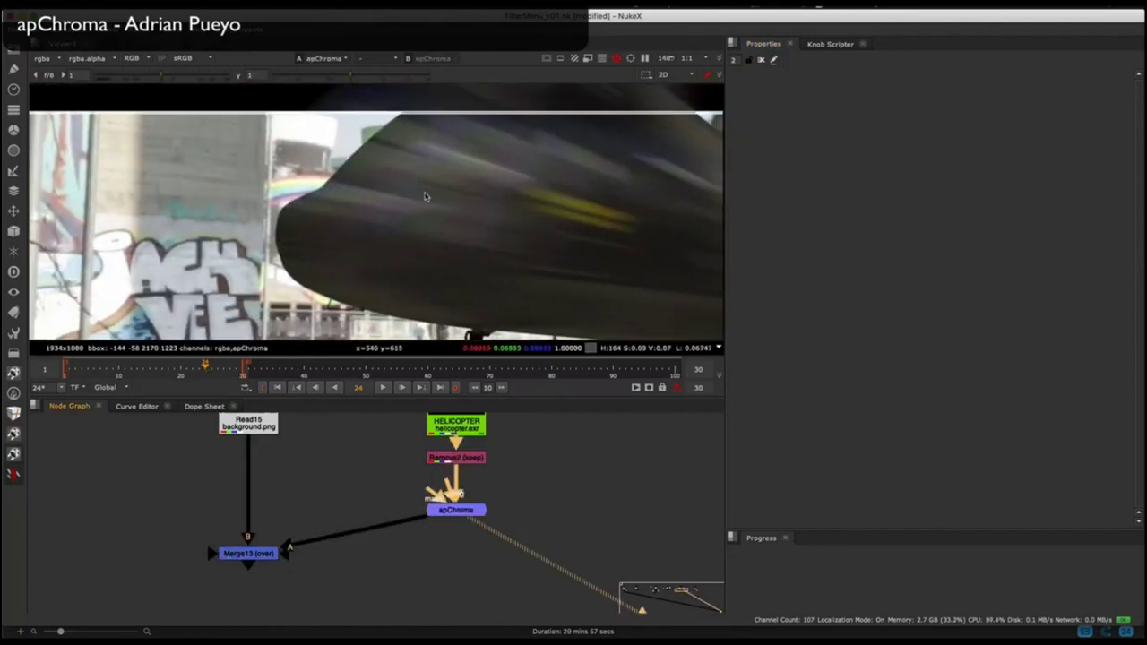
key(a)
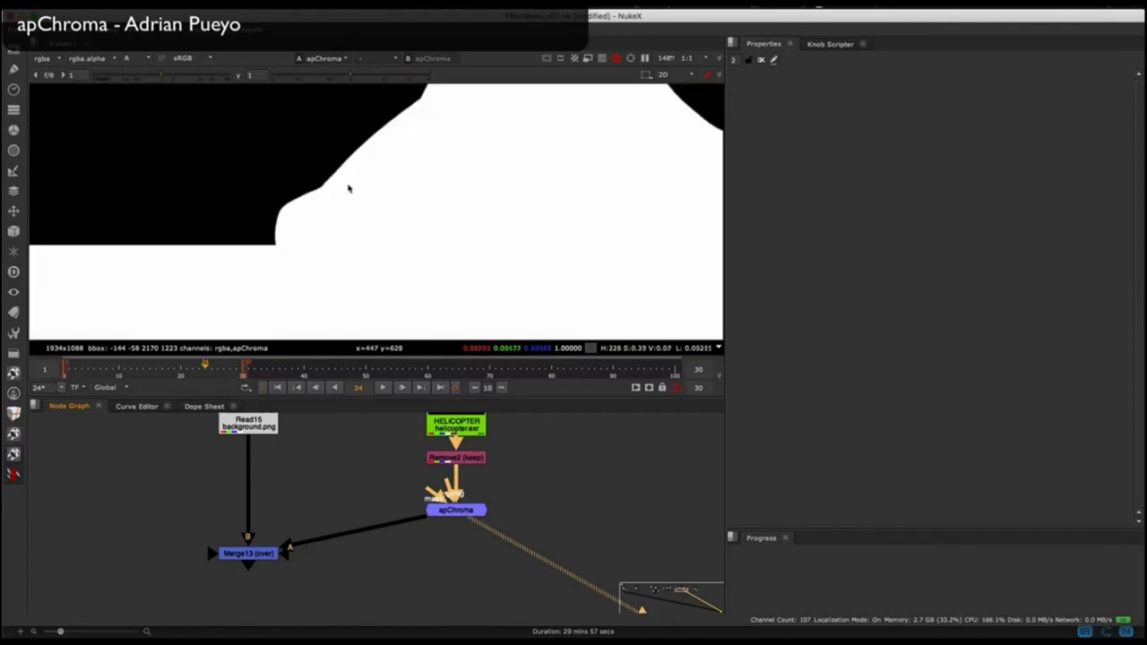
key(a)
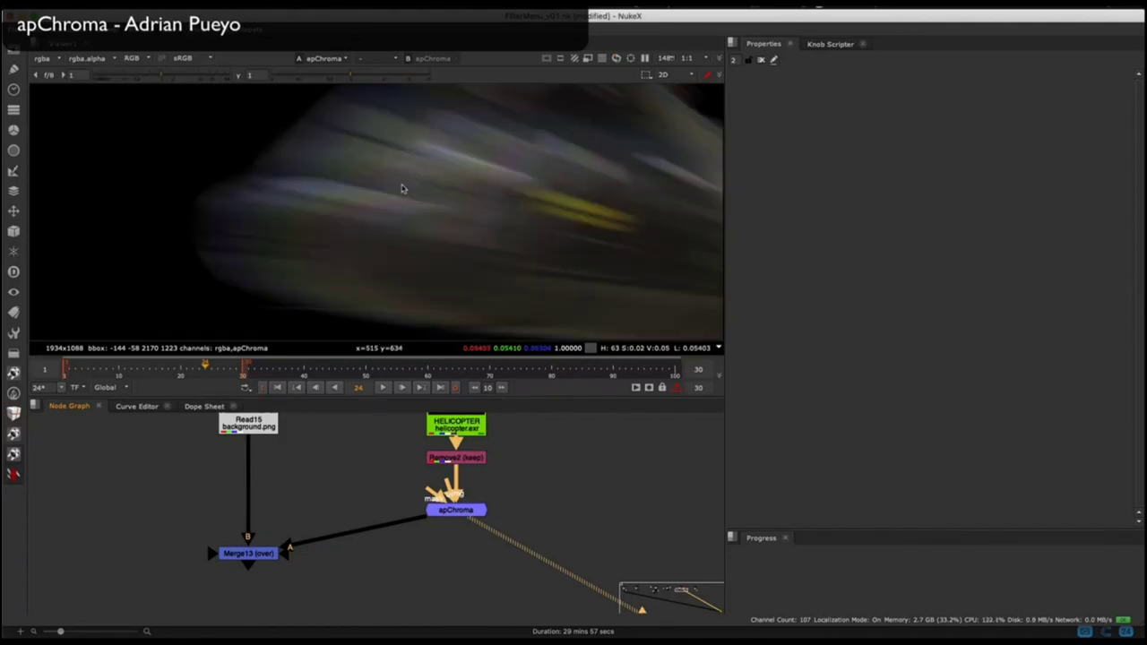
key(a)
key(a)
key(a)
Add a Shuffle node below apChroma, set its first input layer to apChroma, and view it.
middle_drag(548, 485, 478, 474)
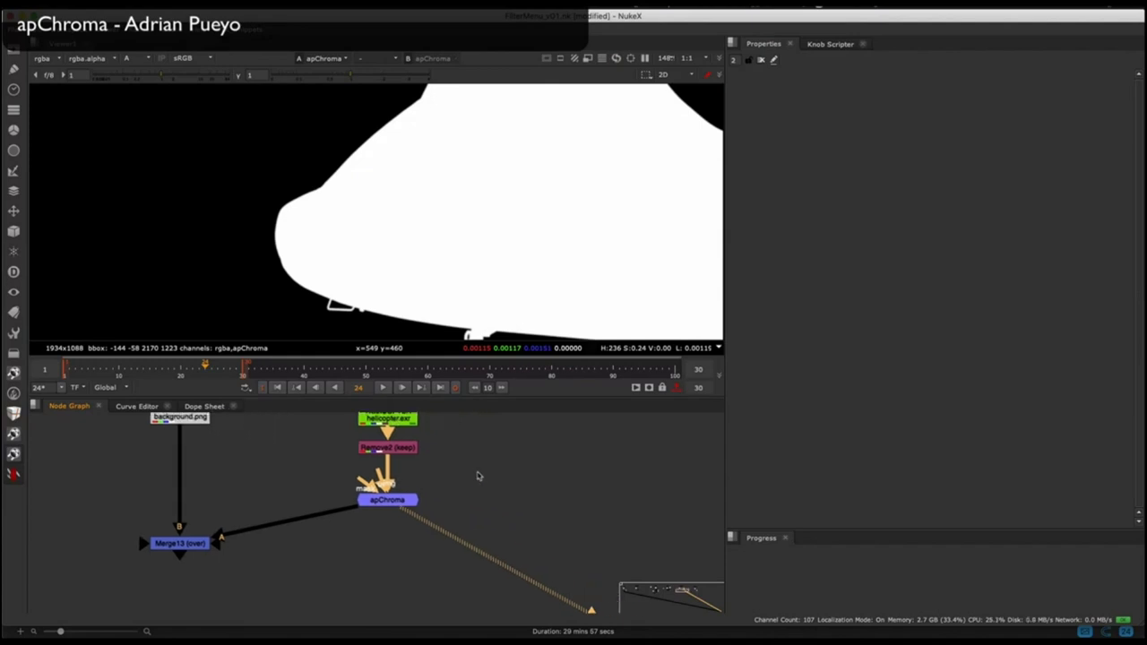
click(400, 500)
middle_drag(426, 517, 389, 499)
click(356, 534)
key(h)
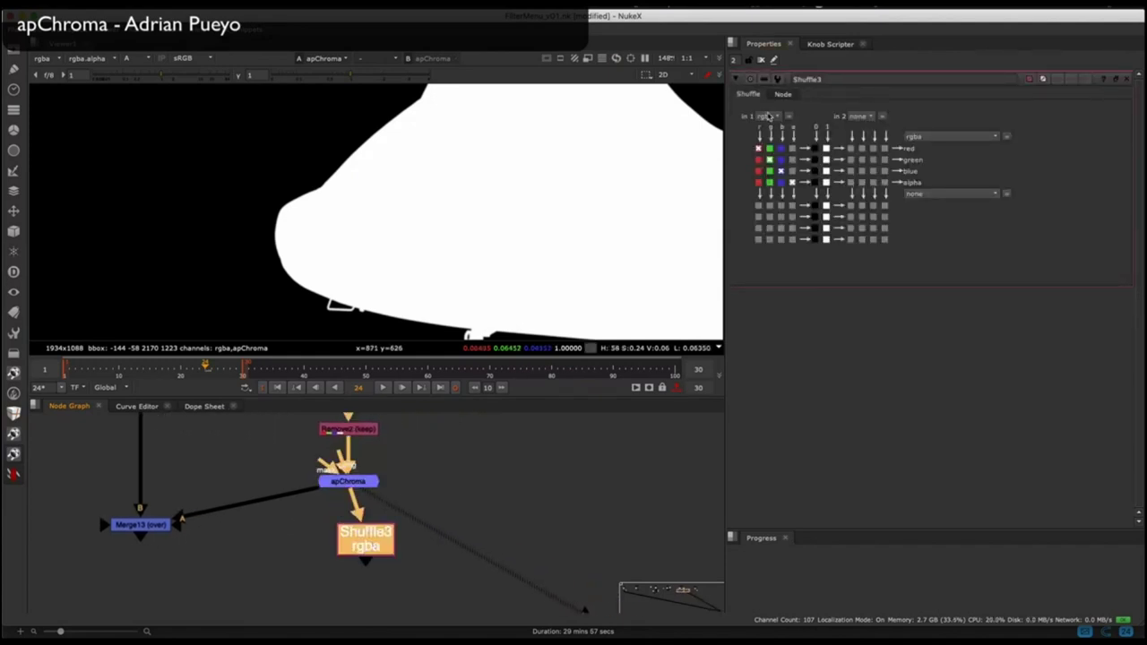
click(795, 173)
key(1)
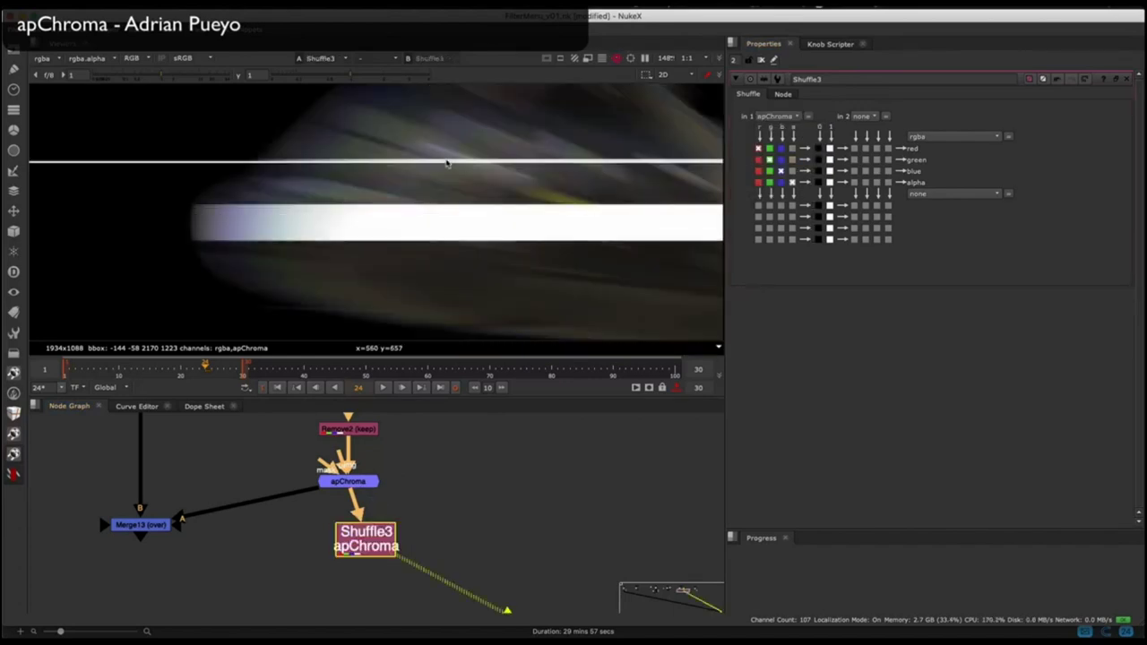
Set apChroma's monochrome to 0.25 and view only the red channel of the shuffled per-channel alpha.
double_click(348, 481)
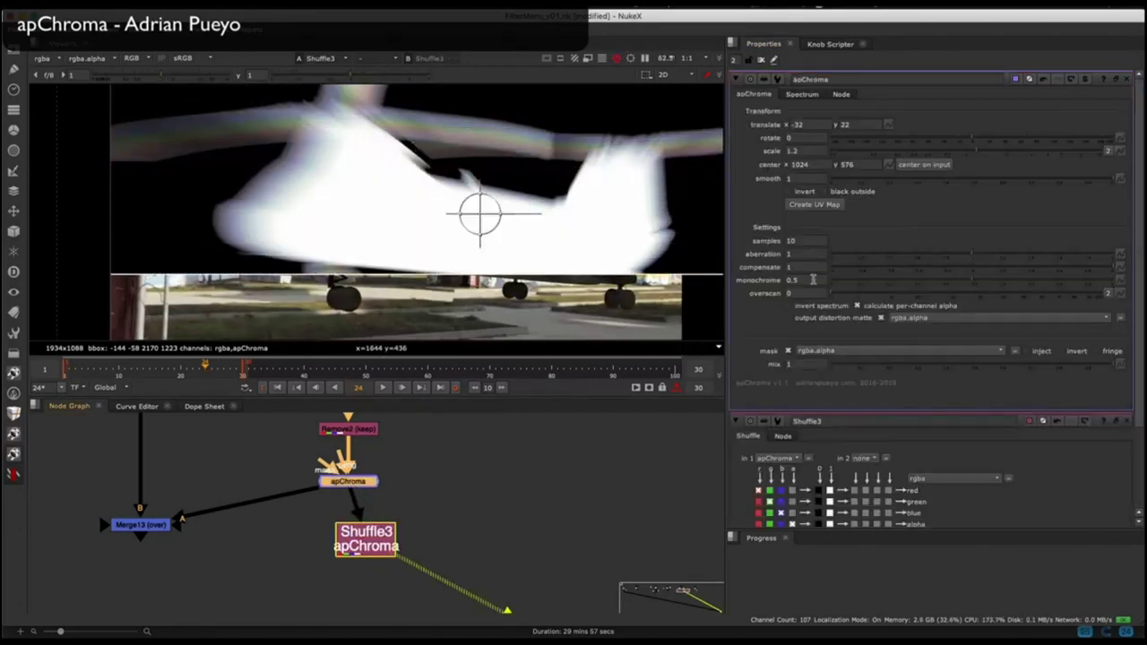
double_click(814, 280)
text(0.25)
key(Return)
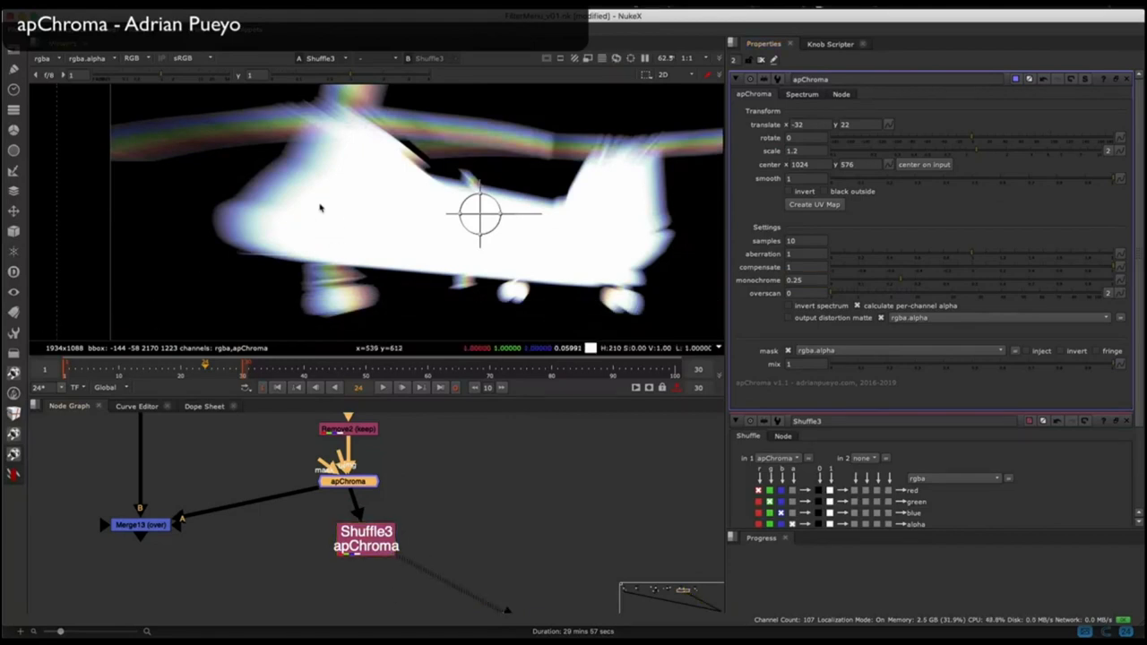
key(r)
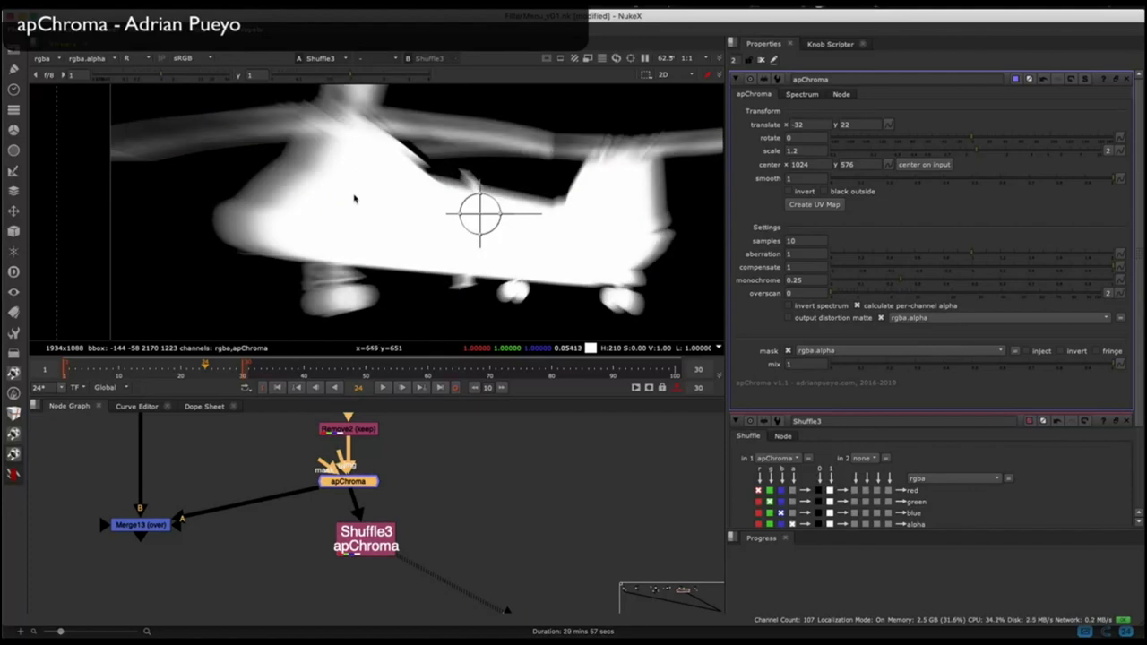
Set apChroma's smooth to 0, inspect the red, green and blue channels of the shuffled alpha, and restore smooth to 1.
key(r)
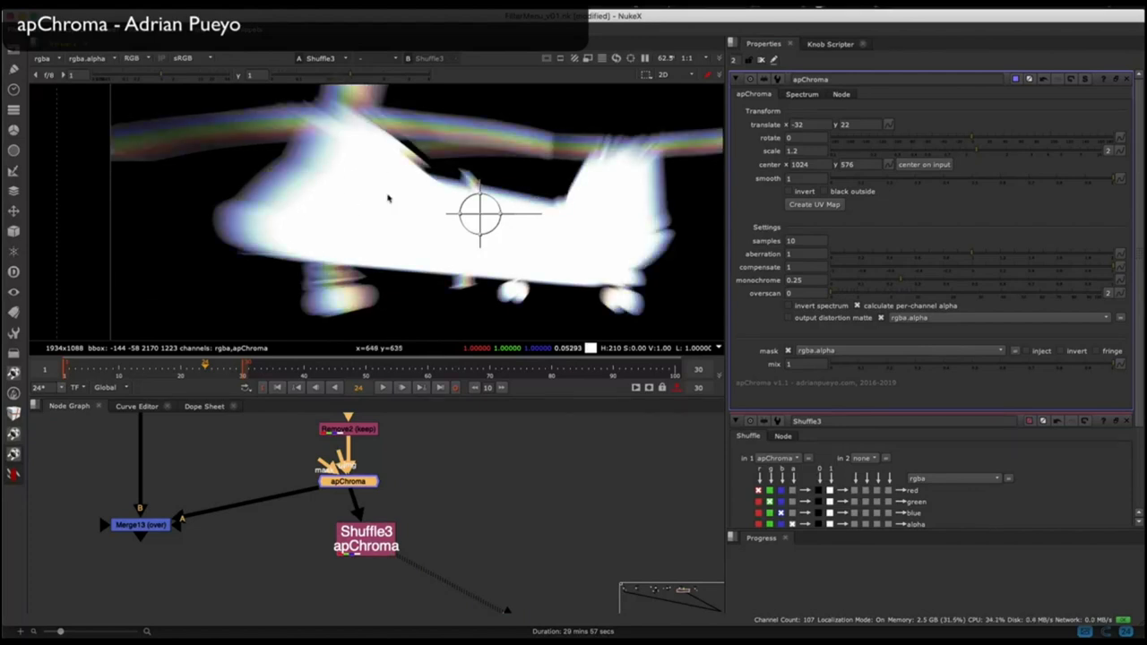
double_click(793, 180)
text(0)
key(Return)
key(r)
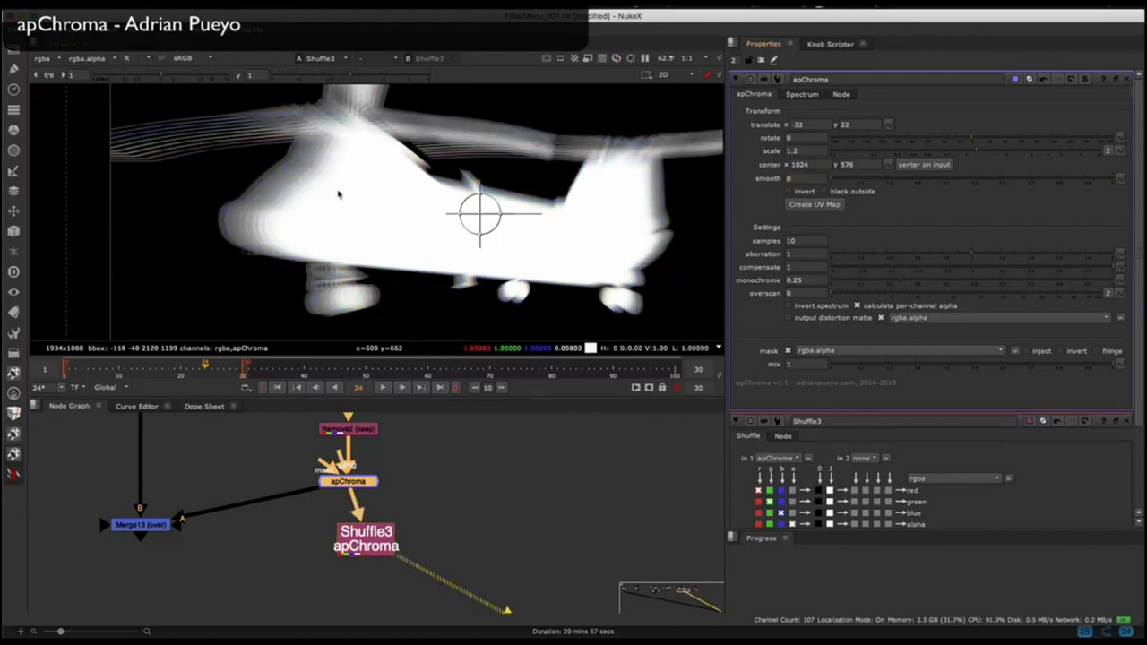
key(g)
key(b)
key(b)
key(Return)
Move the Shuffle3 node further away from Merge13 and delete the Merge13 node.
click(182, 494)
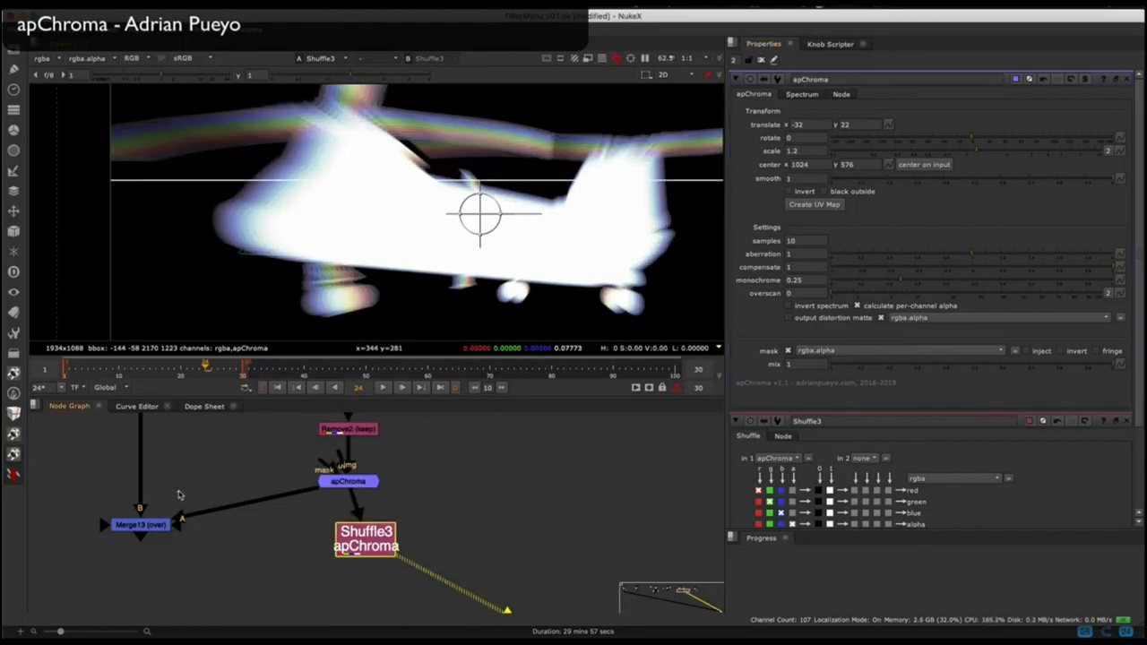
drag(144, 525, 143, 533)
middle_drag(308, 514, 353, 544)
drag(410, 568, 460, 565)
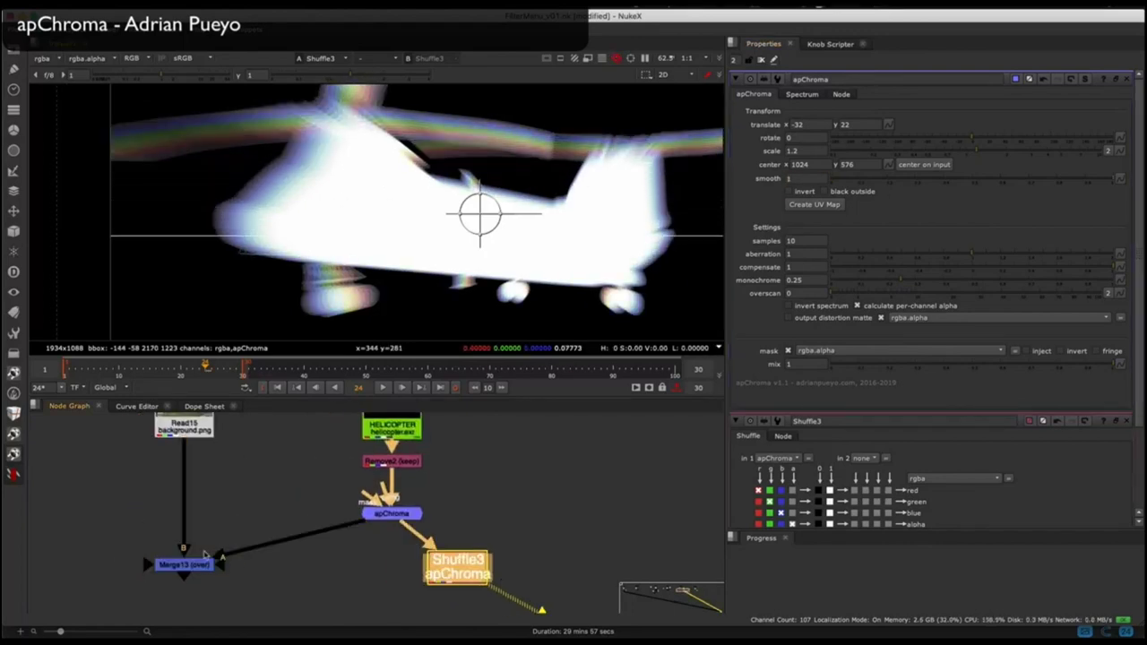
middle_drag(394, 537, 448, 551)
scroll(246, 484, down, 2)
click(240, 558)
key(Delete)
Add an apChromaMerge node from the apChroma Tools and attach it below the Read15 background.
key(Tab)
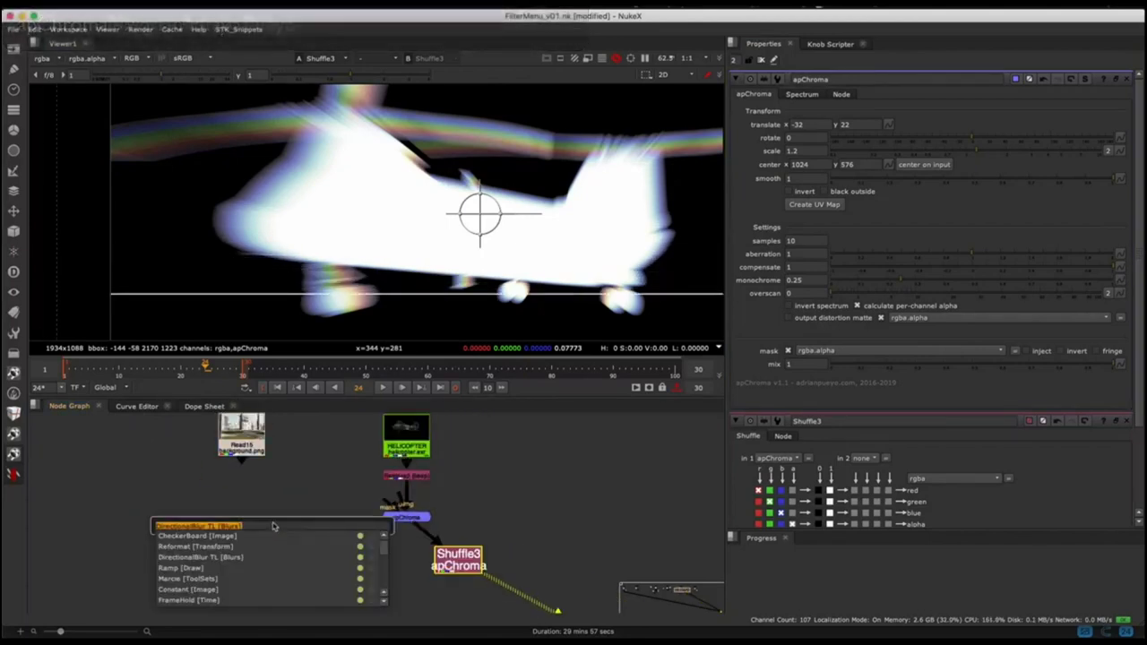
key(Escape)
click(12, 477)
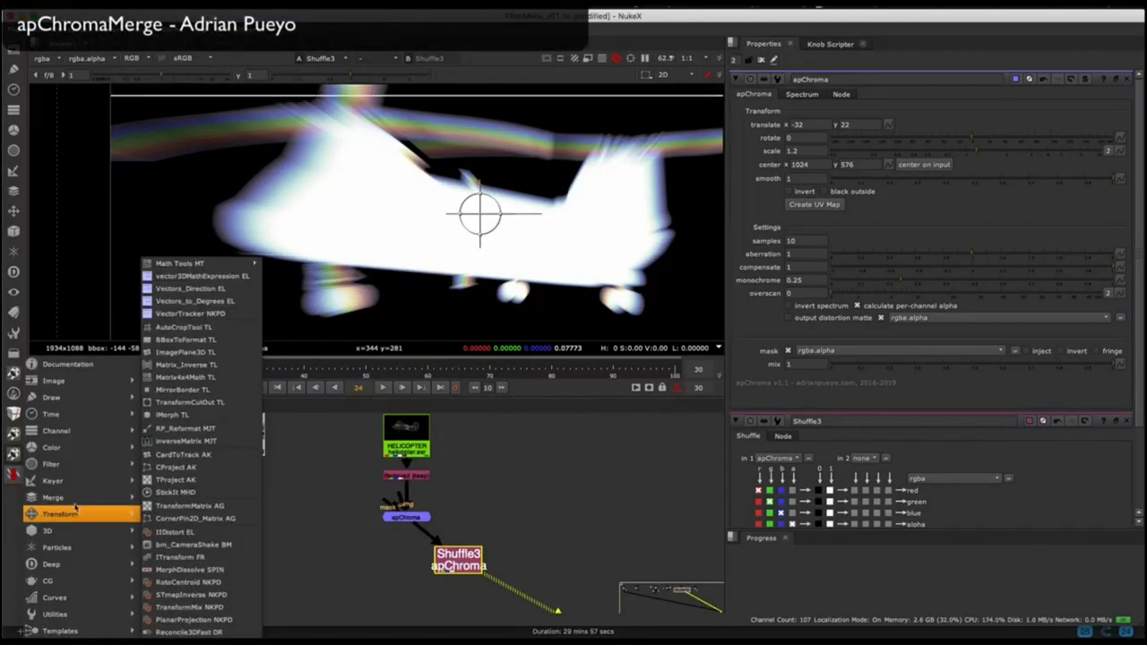
mouse_move(72, 463)
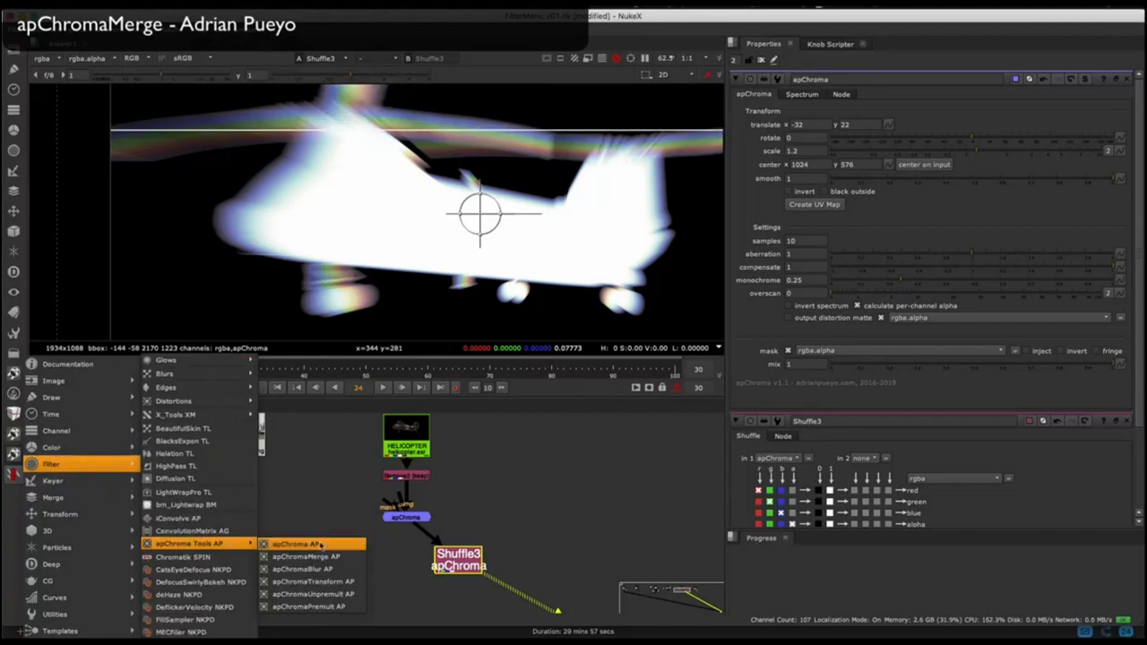
click(324, 555)
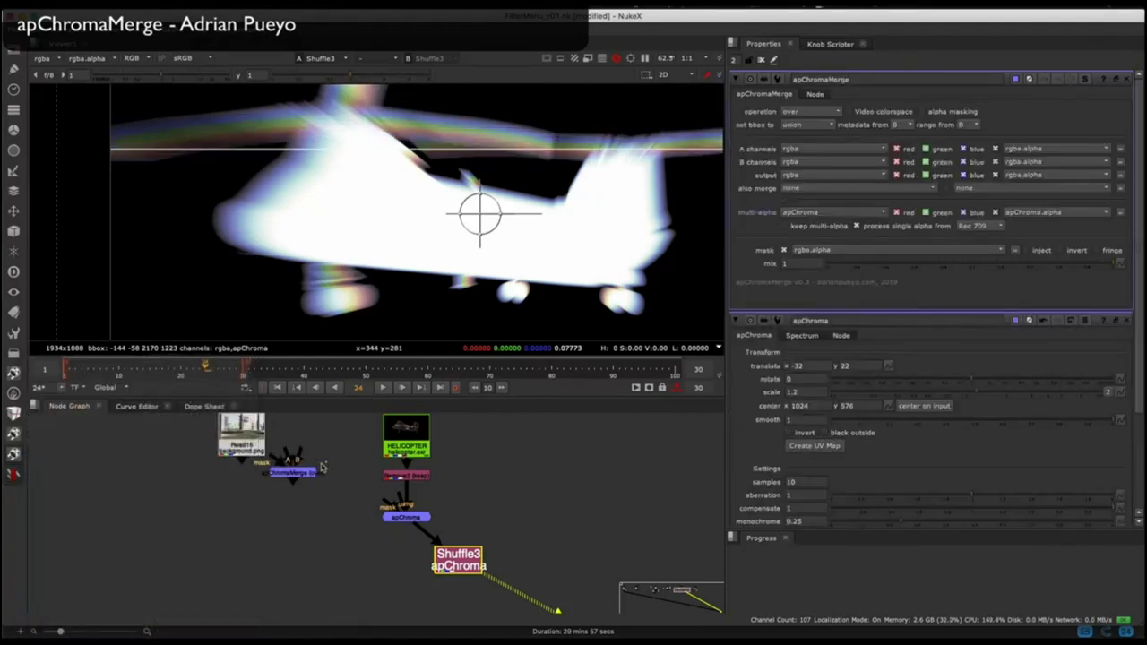
click(267, 522)
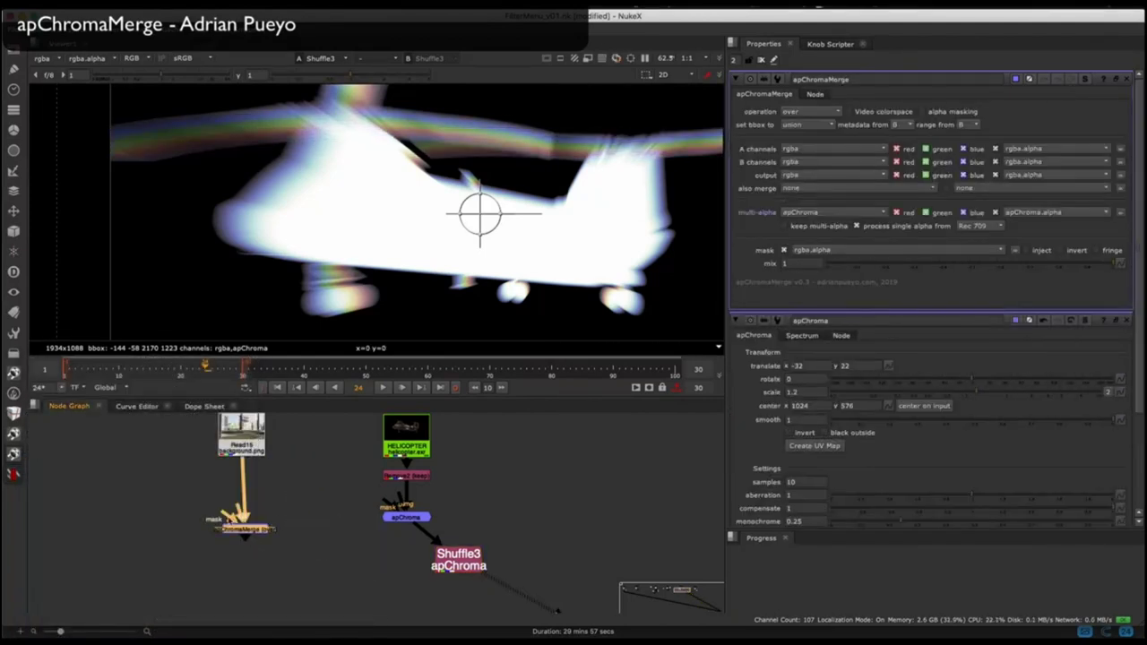
Connect apChroma to apChromaMerge's A input, view the merged result and clear the open node properties.
click(320, 520)
drag(249, 528, 245, 528)
key(1)
click(762, 60)
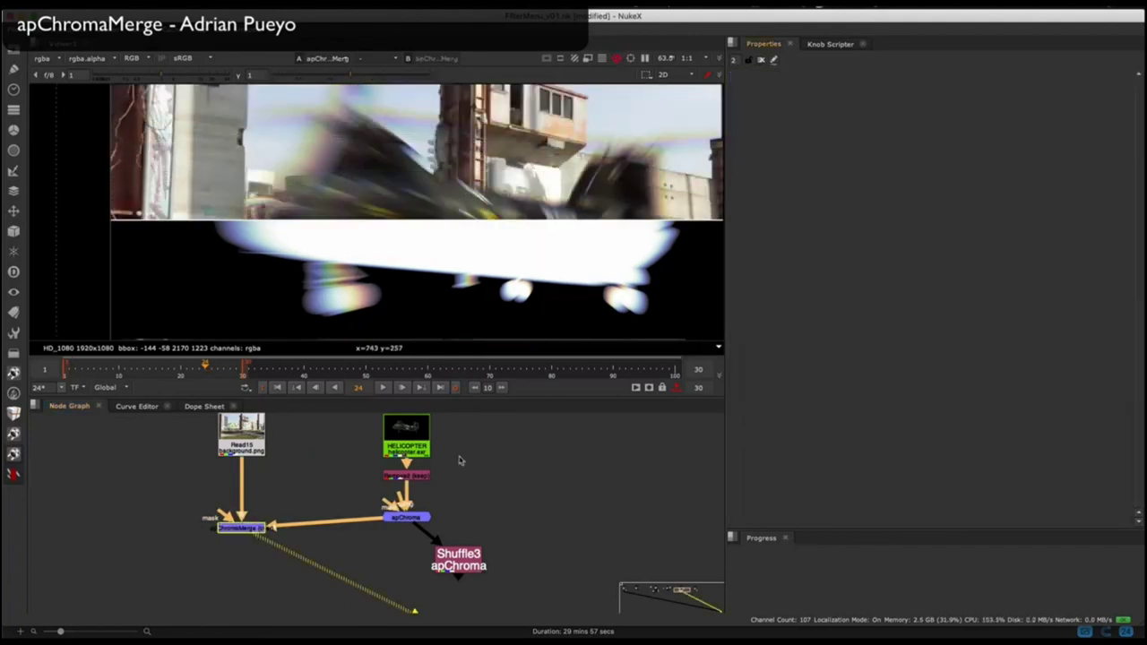
Reopen apChroma's properties and set monochrome to 0.5.
double_click(407, 517)
text(rr0.)
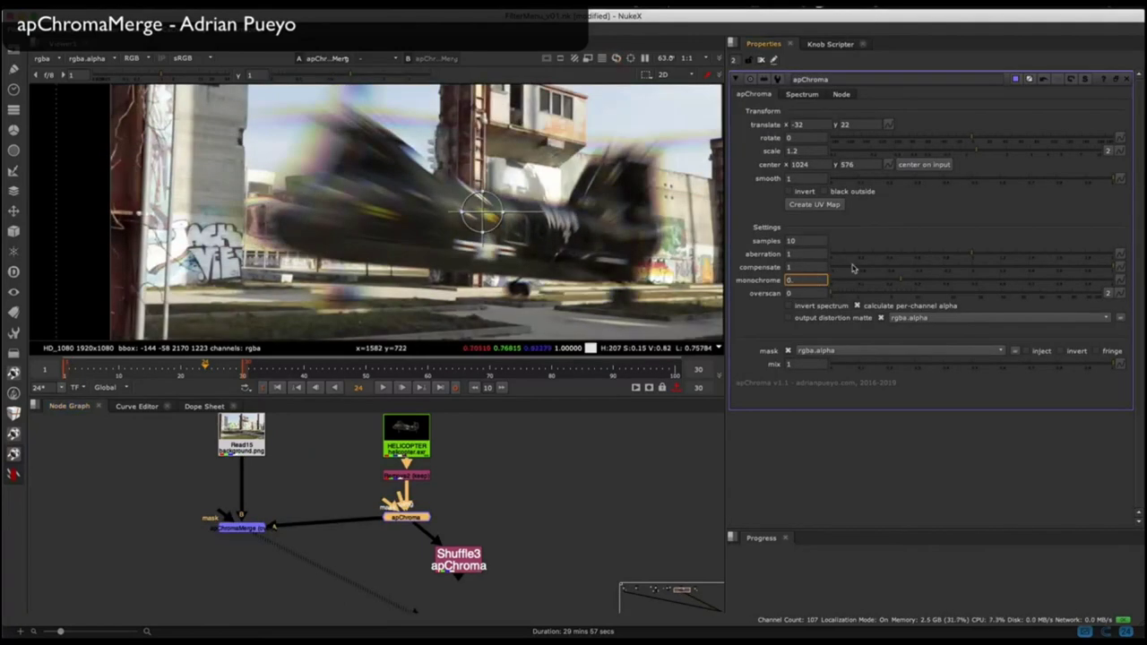
text(5)
key(Return)
Compare the helicopter's edges in the apChromaMerge composite with apChroma enabled and disabled.
scroll(354, 166, up, 4)
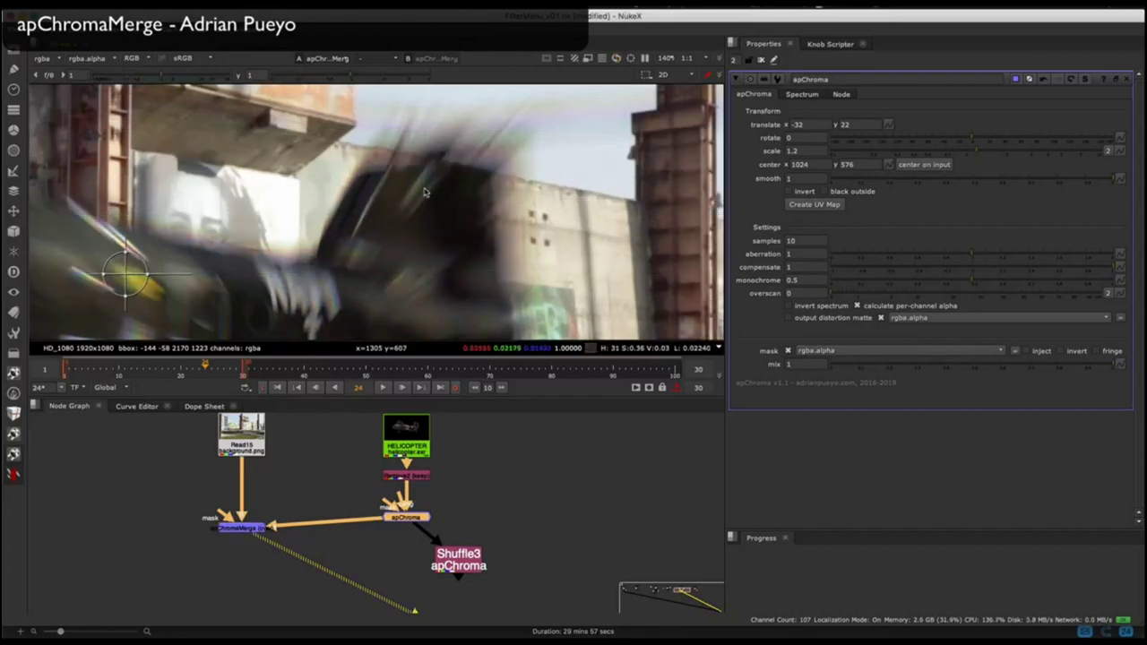
key(d)
key(d)
key(d)
key(d)
key(d)
key(d)
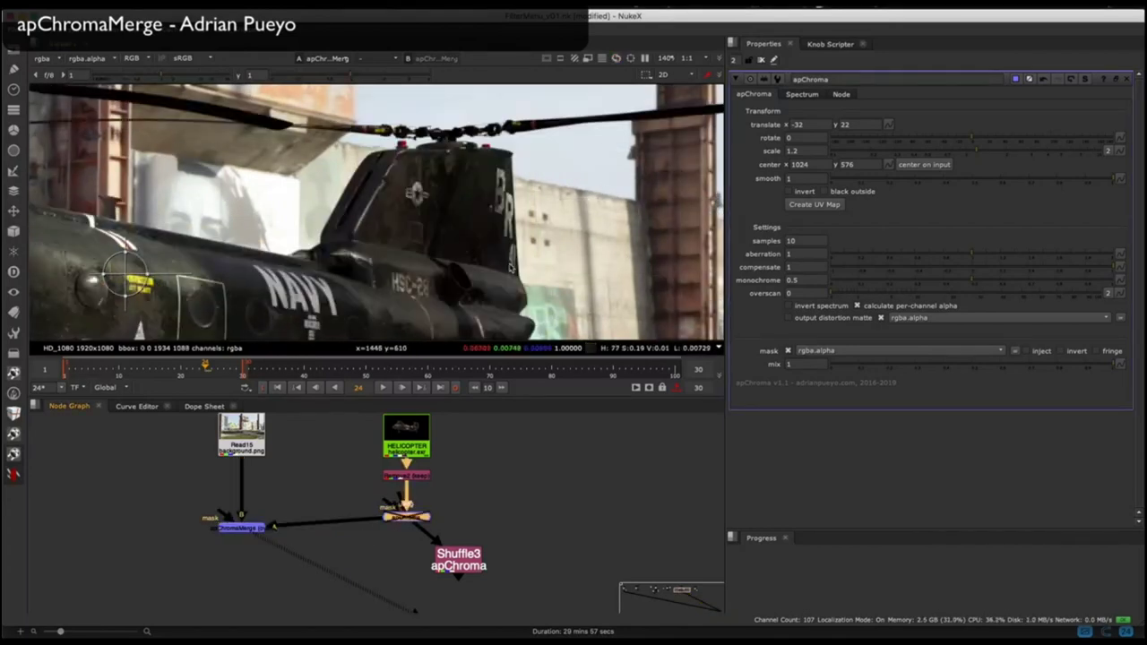
key(d)
key(d)
key(d)
key(d)
key(d)
key(d)
key(d)
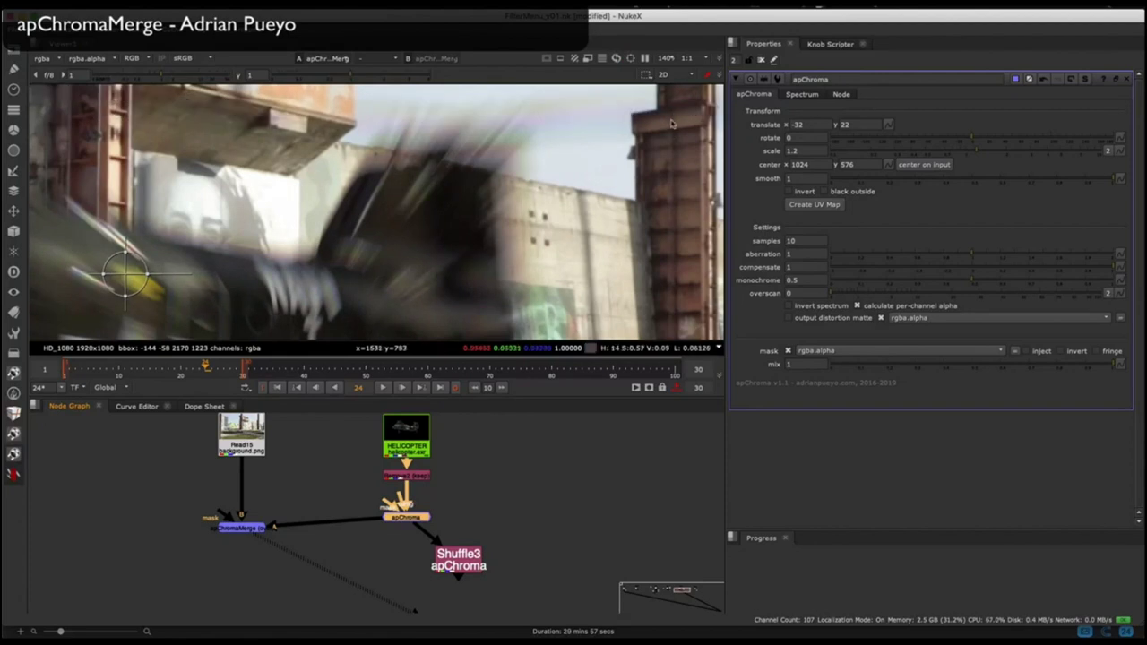
Add a standard Merge of apChroma over the background, view its result and move the node out of the way.
key(m)
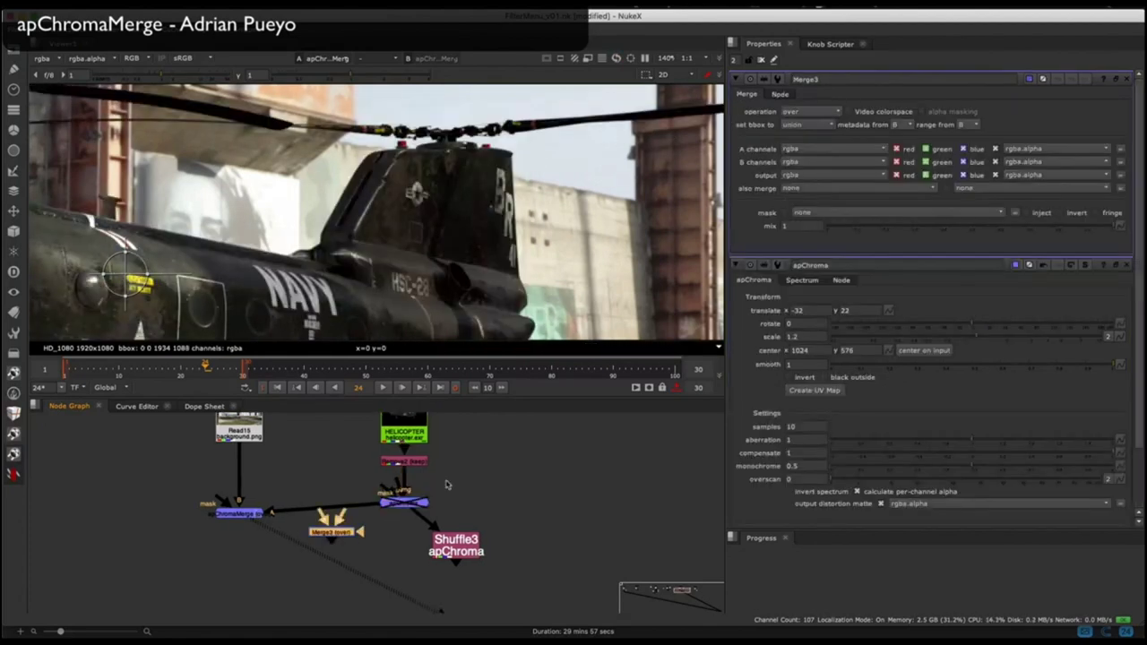
key(1)
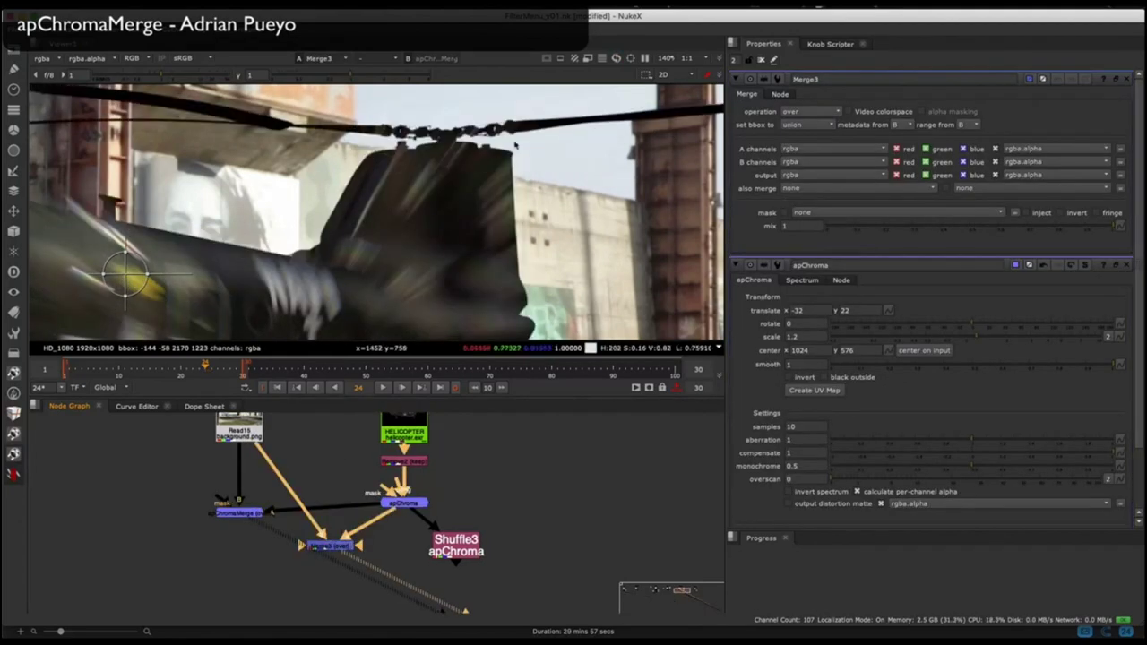
middle_drag(359, 576, 355, 559)
drag(327, 530, 317, 458)
View Shuffle3 and add a Saturation node below it with saturation 0.
click(453, 532)
key(1)
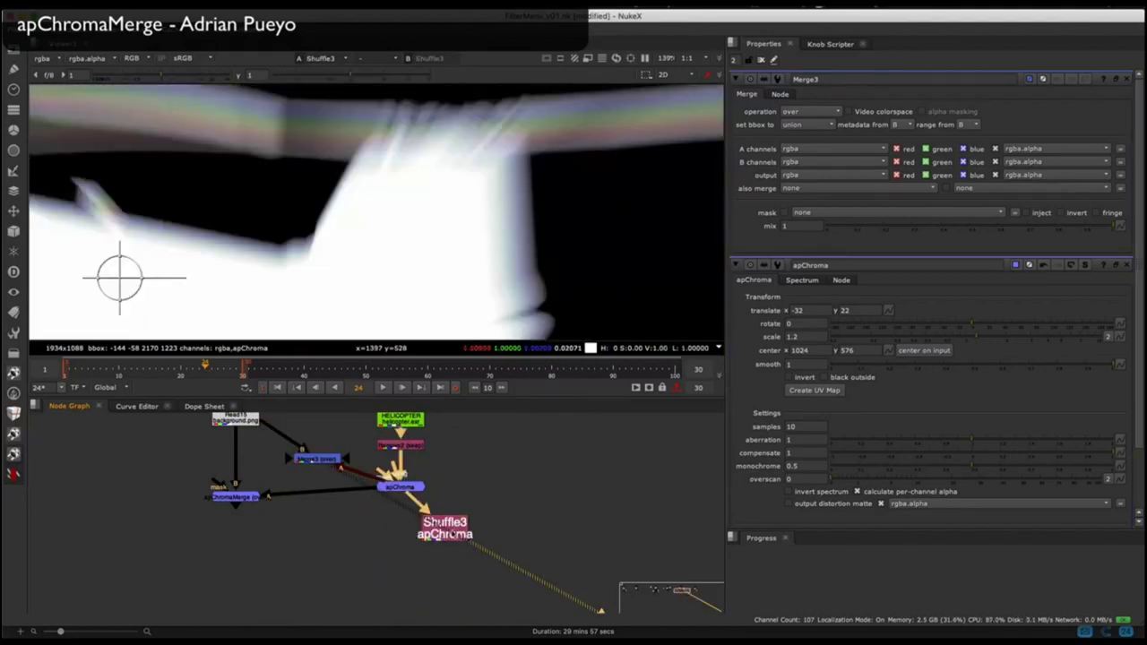
click(378, 562)
key(Tab)
text(sat)
key(Return)
click(387, 556)
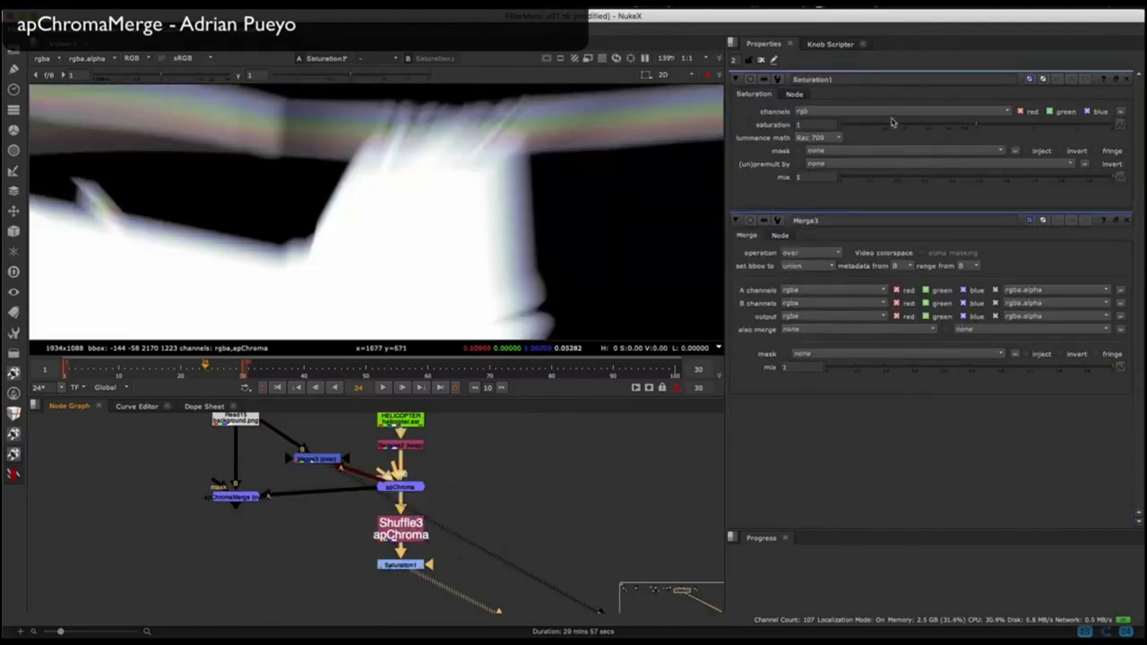
Move Shuffle3 and Saturation1 beside apChroma, and add a Copy node below apChroma that copies Saturation1's rgba.red to rgba.alpha.
drag(468, 507, 354, 579)
drag(401, 563, 401, 535)
click(498, 517)
key(k)
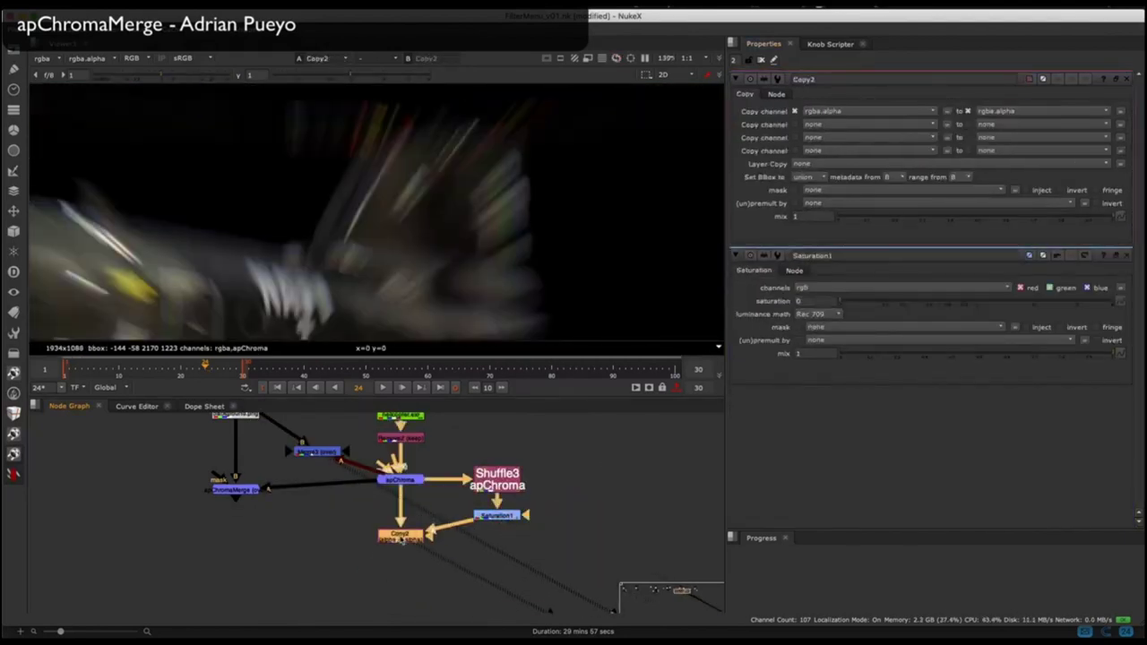
key(1)
click(836, 112)
click(830, 140)
key(1)
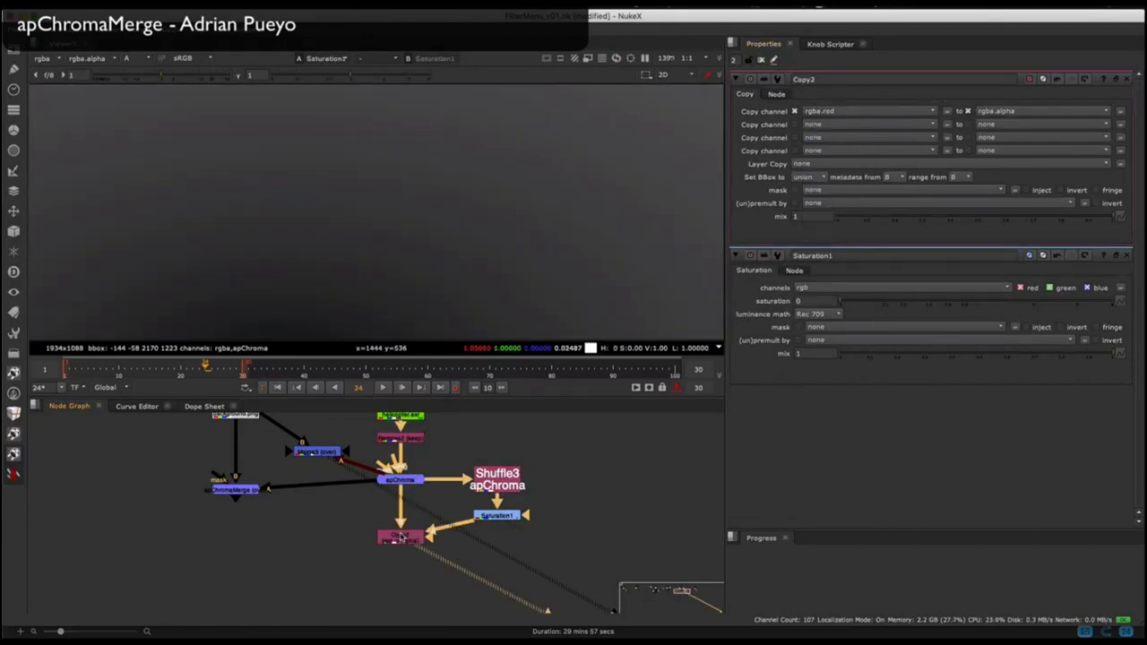
Place Merge3 below the Copy node, connect the Copy node to its A input and view the result.
drag(325, 456, 307, 574)
drag(366, 502, 399, 537)
key(1)
key(a)
Compare the helicopter's edges between the apChromaMerge result and the standard Merge3 result.
click(240, 490)
key(1)
key(2)
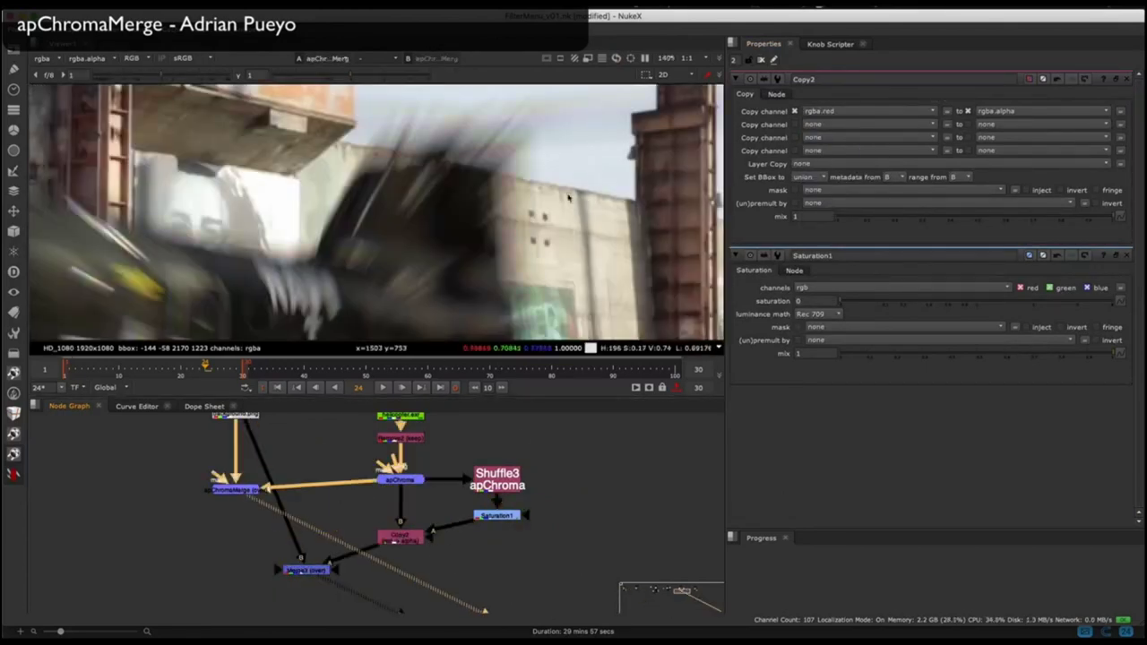
key(1)
middle_drag(107, 220, 448, 189)
key(2)
key(1)
middle_drag(112, 148, 332, 133)
Set apChroma's smooth to 0 and reduce monochrome to 0.105.
click(402, 479)
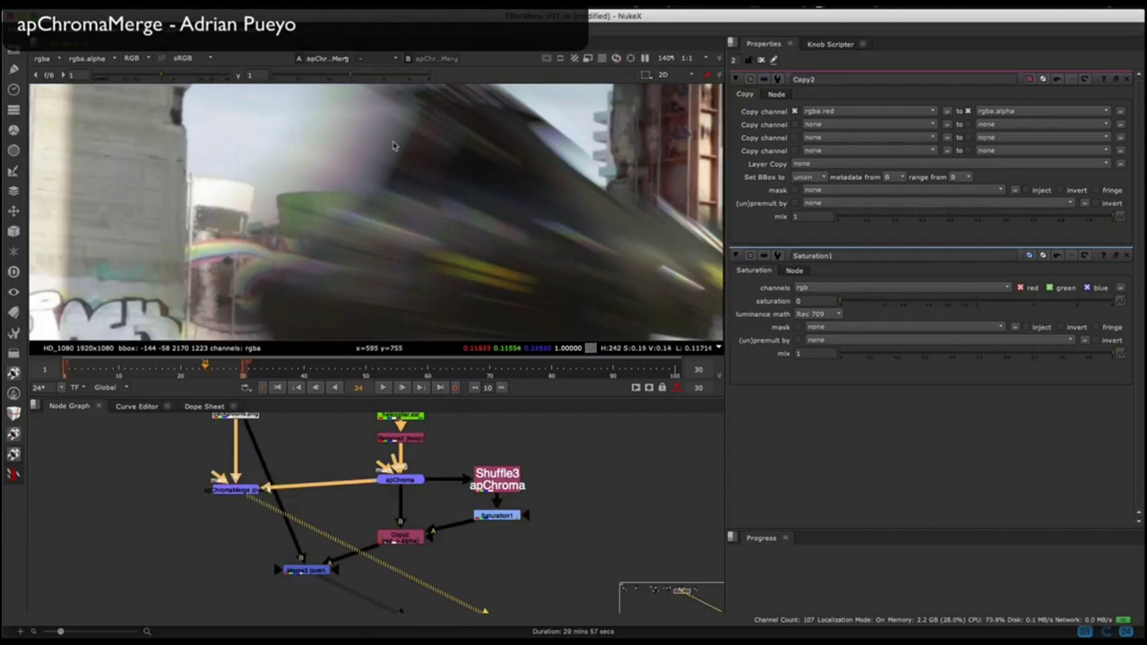
key(1)
double_click(415, 483)
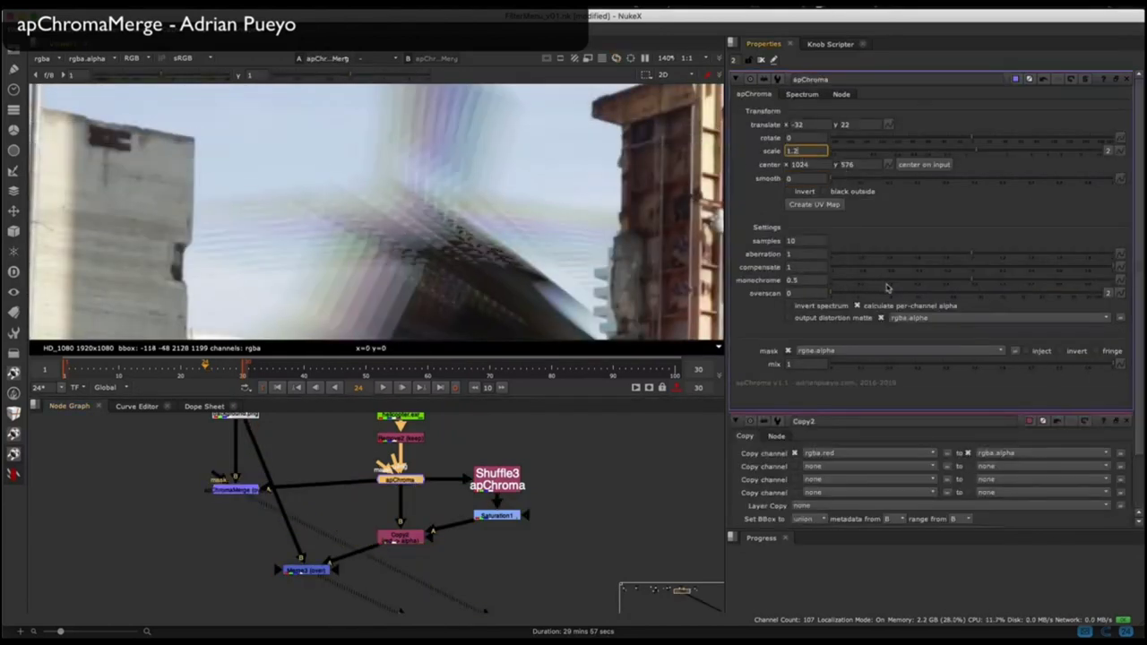
click(887, 286)
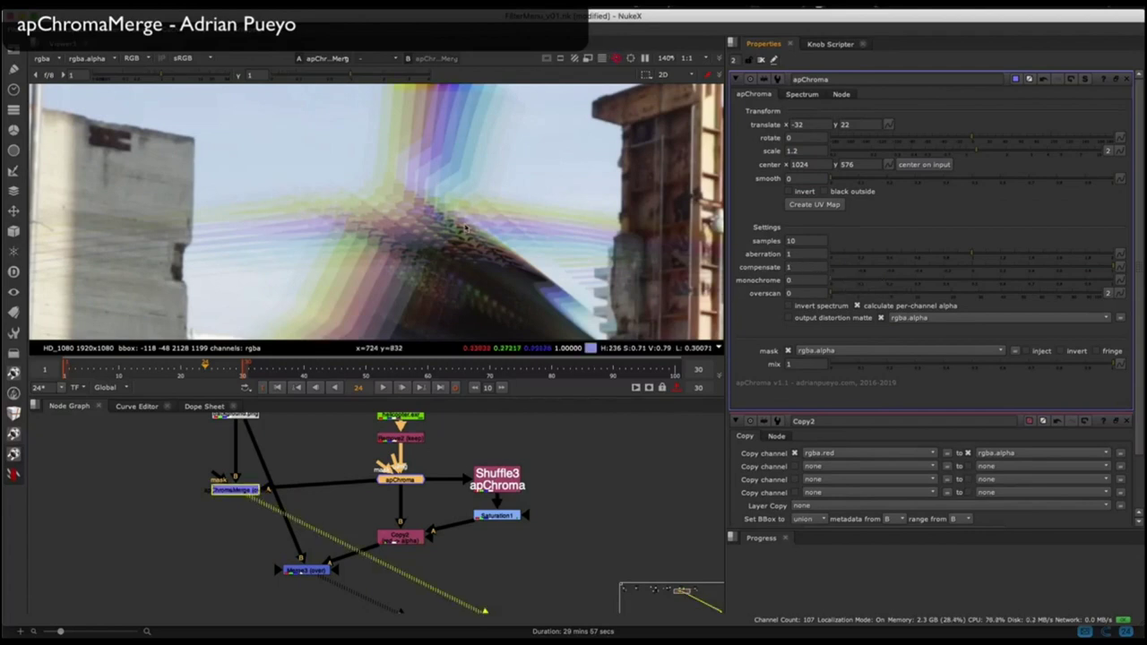
key(1)
Compare the colour fringes around the helicopter in Merge3, apChromaMerge and the Copy2 output.
click(303, 574)
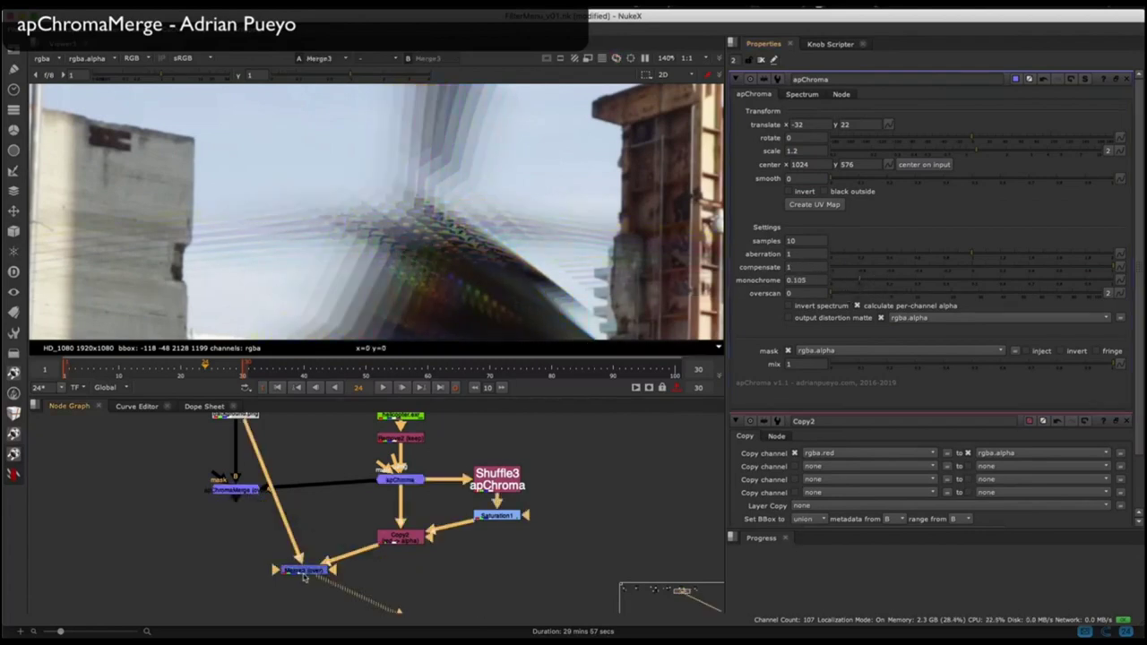
click(246, 488)
key(2)
key(1)
key(3)
key(4)
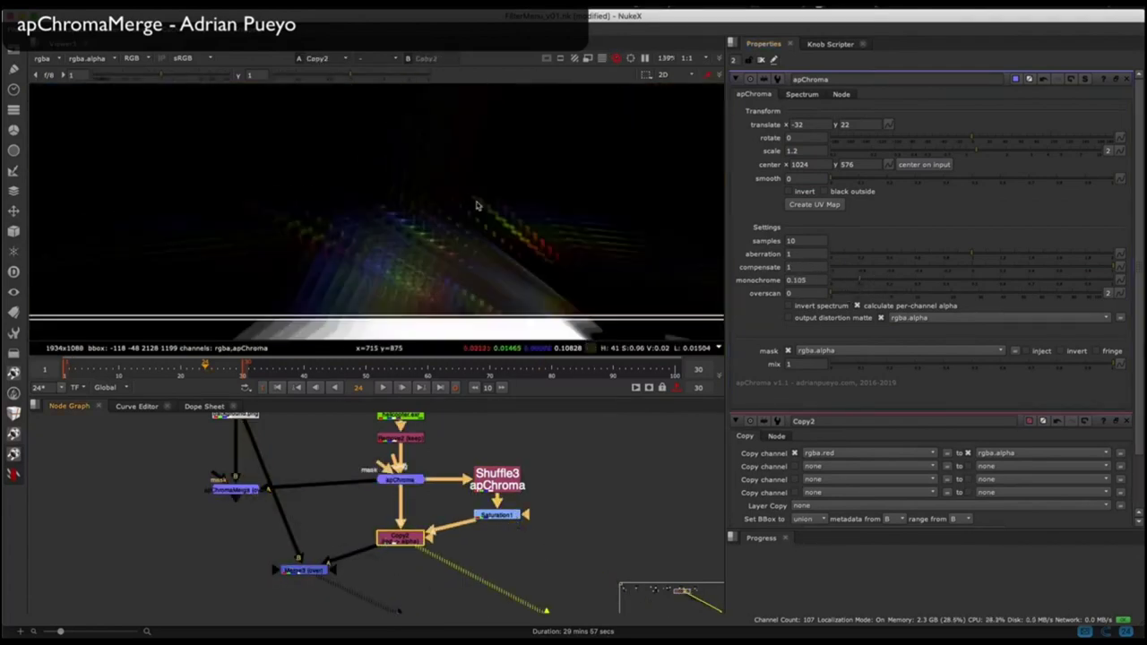
key(2)
key(1)
key(Down)
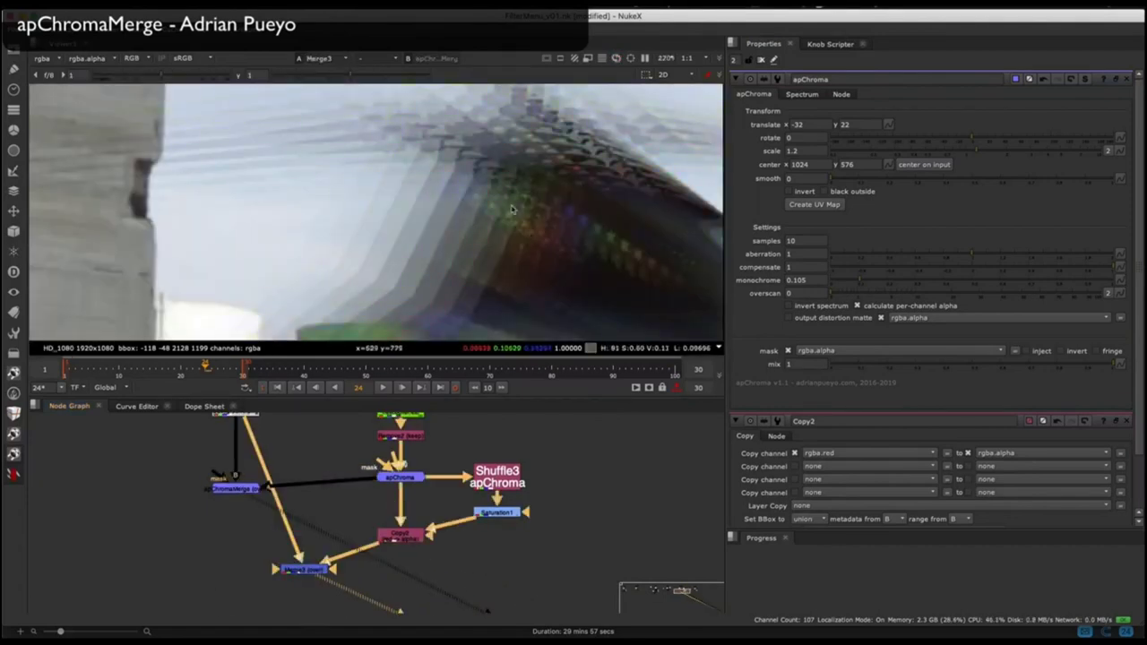
Remove the Shuffle3, Saturation1, Copy2 and Merge3 comparison branch, and set apChroma's smooth to 1 and monochrome to 0.38.
key(Up)
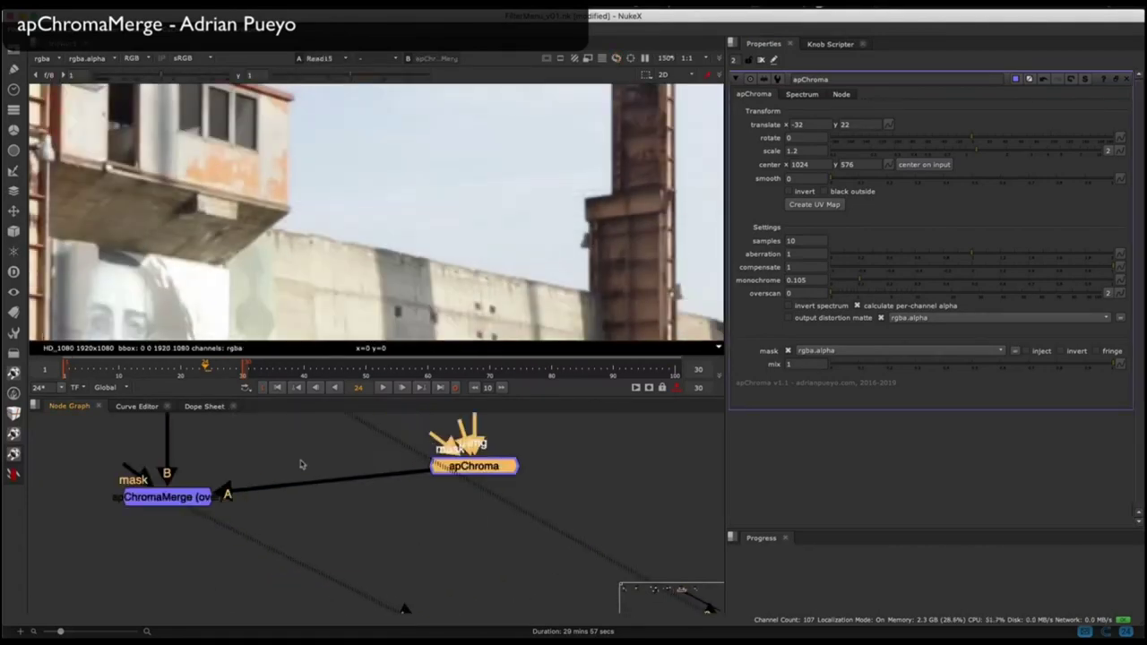
key(f)
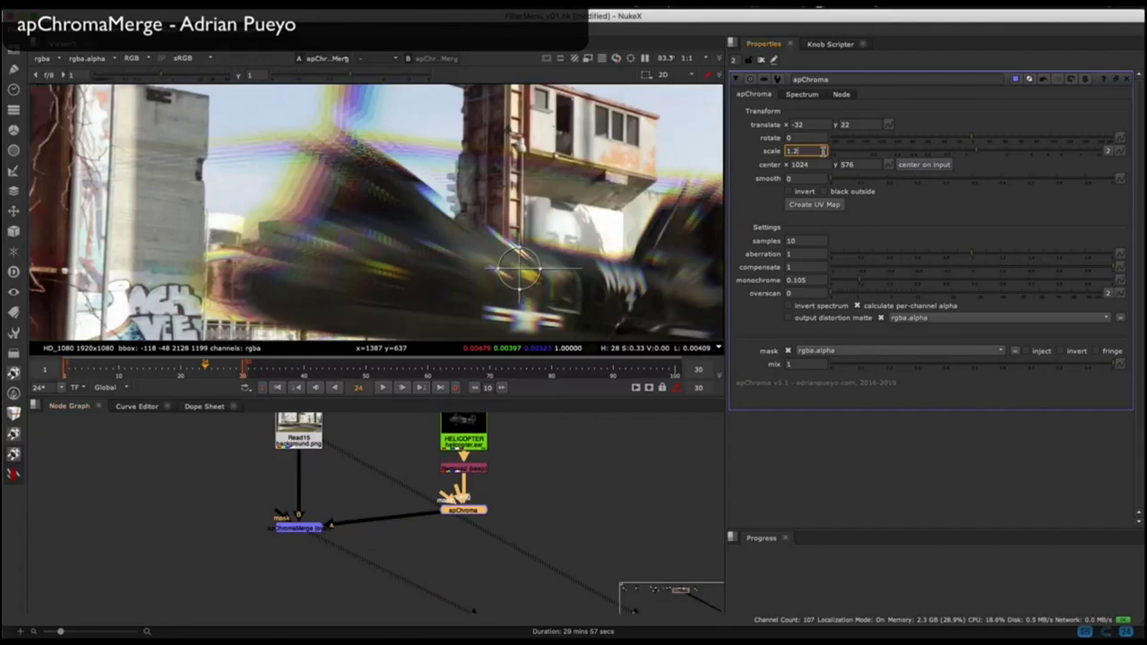
key(Return)
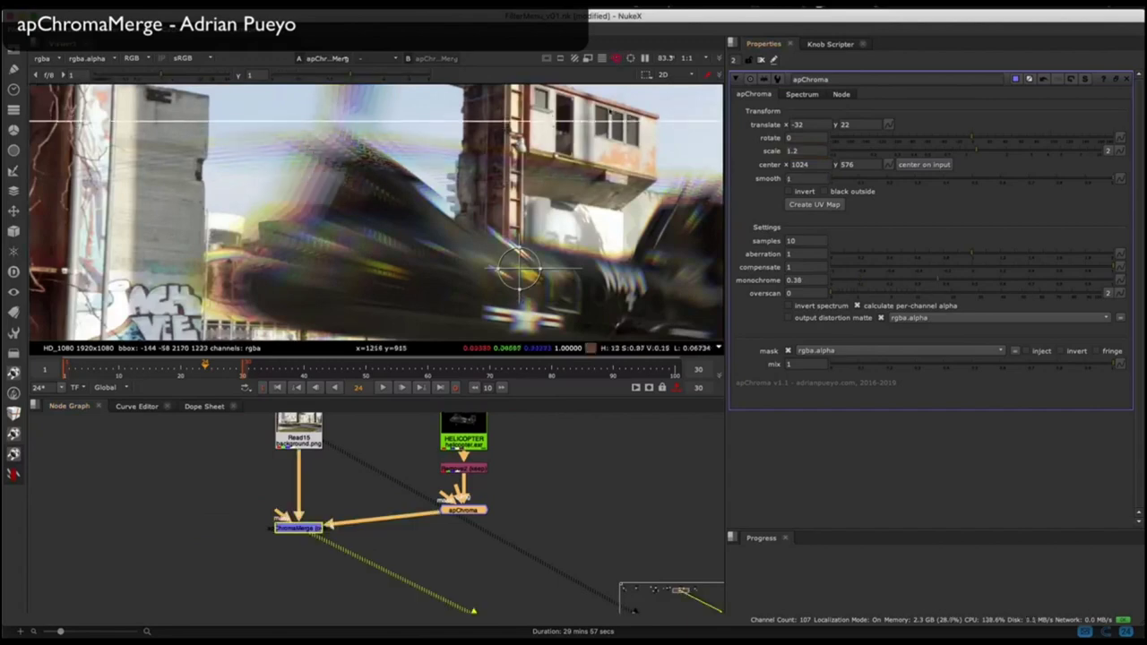
click(761, 60)
key(f)
scroll(340, 174, up, 3)
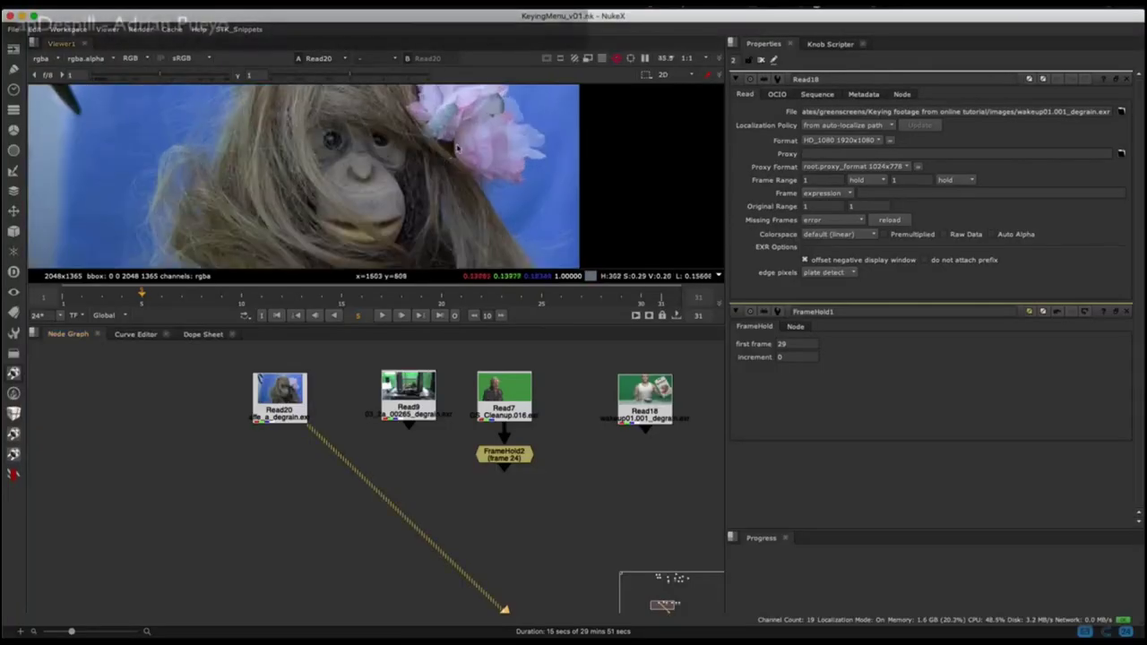
Add an apDespill node below the Read20 blue-screen plate, view it and set its color to blue.
scroll(457, 149, down, 2)
middle_drag(457, 149, 375, 135)
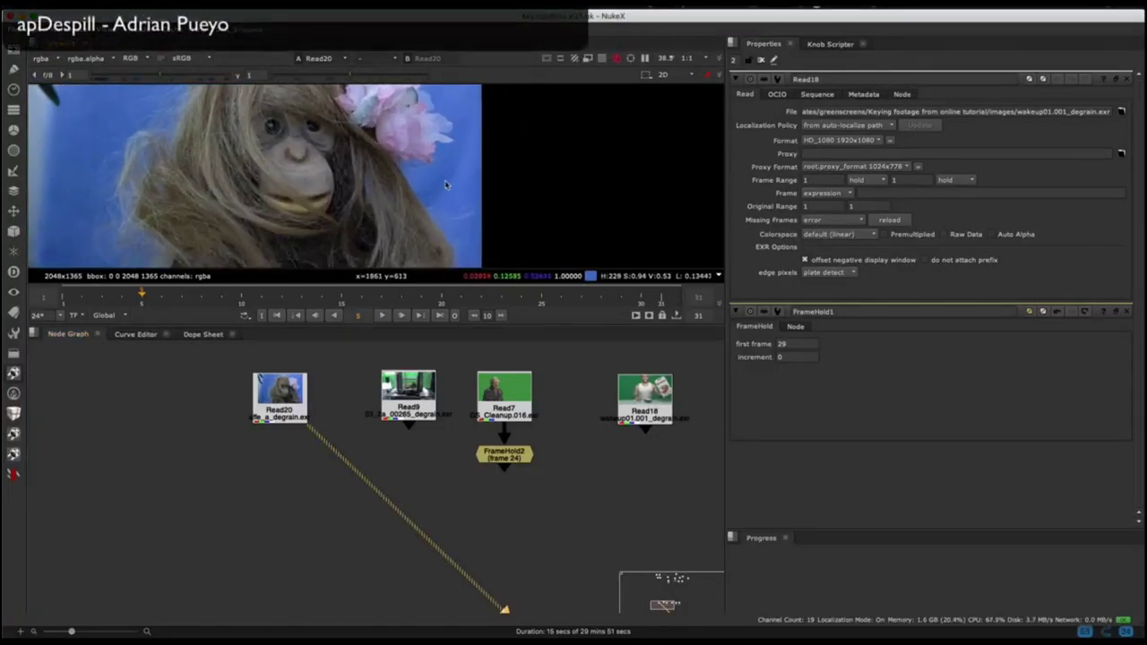
click(13, 474)
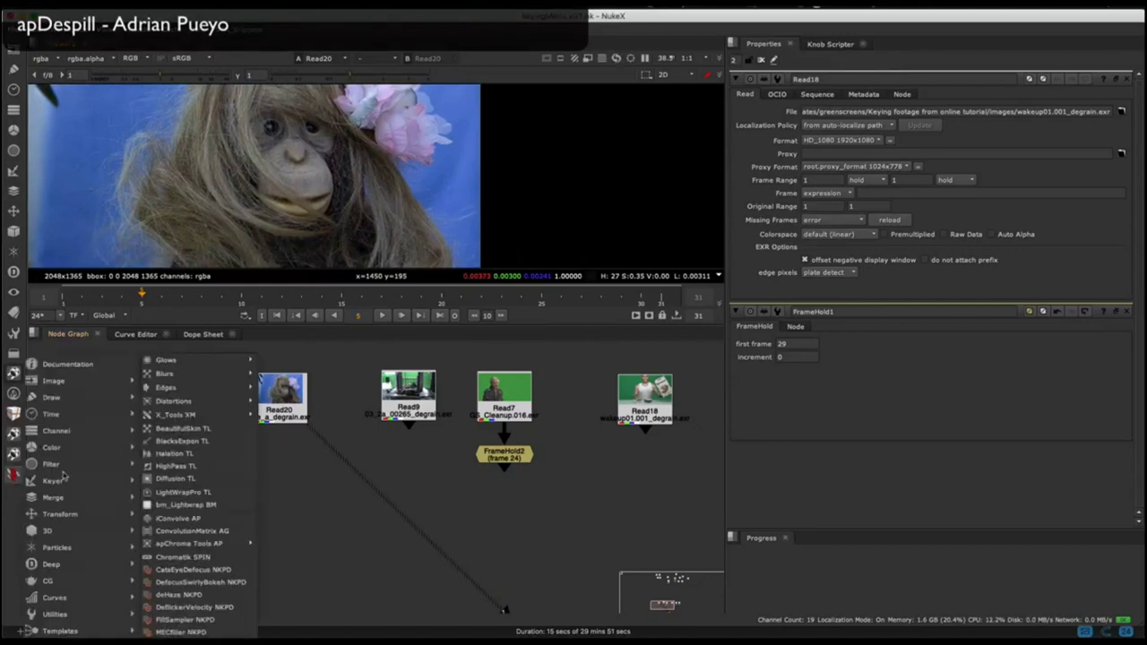
mouse_move(77, 476)
click(179, 476)
scroll(256, 462, up, 2)
drag(248, 481, 268, 489)
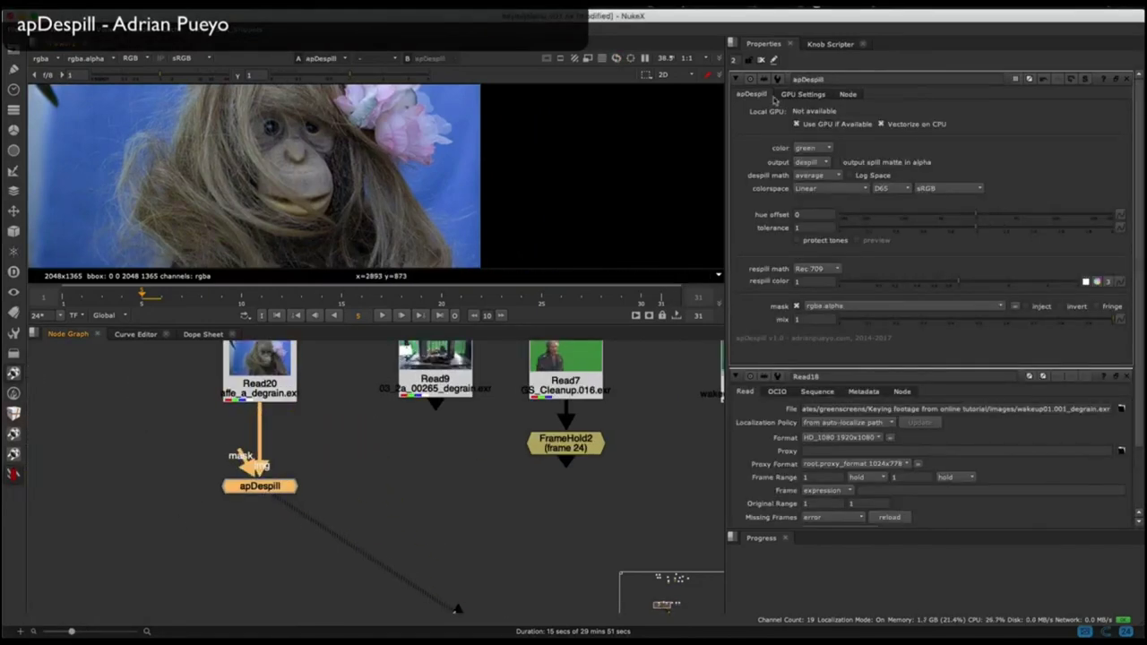
click(815, 160)
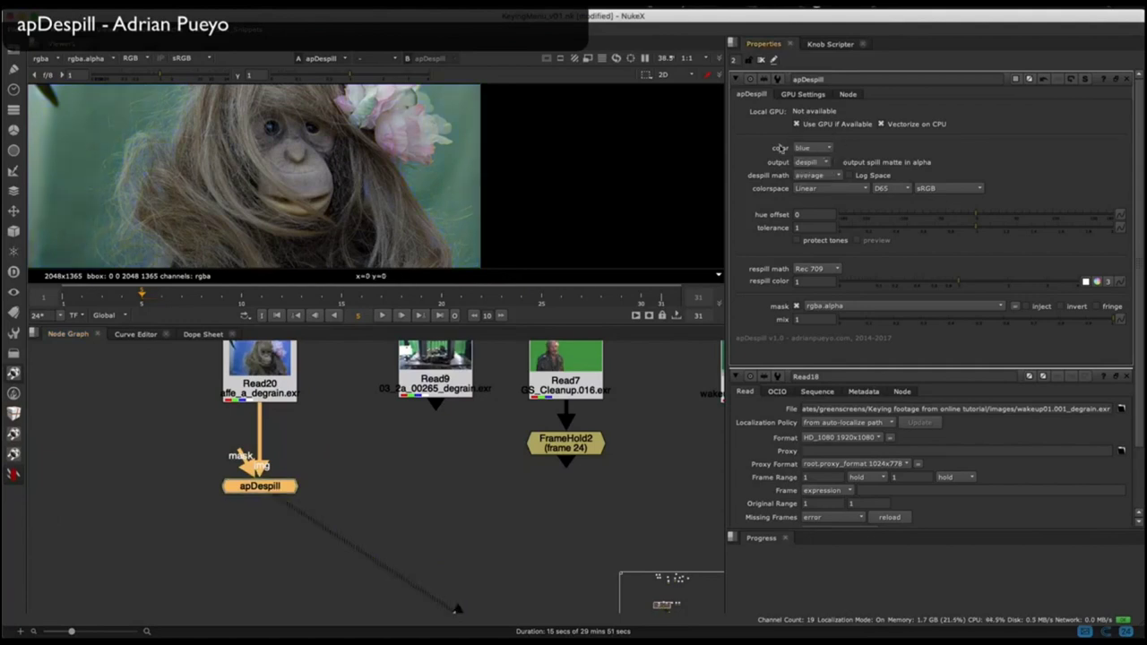
Bypass and re-enable apDespill to compare the despilled fur edge with the original blue-screen plate.
scroll(403, 188, up, 5)
key(d)
key(w)
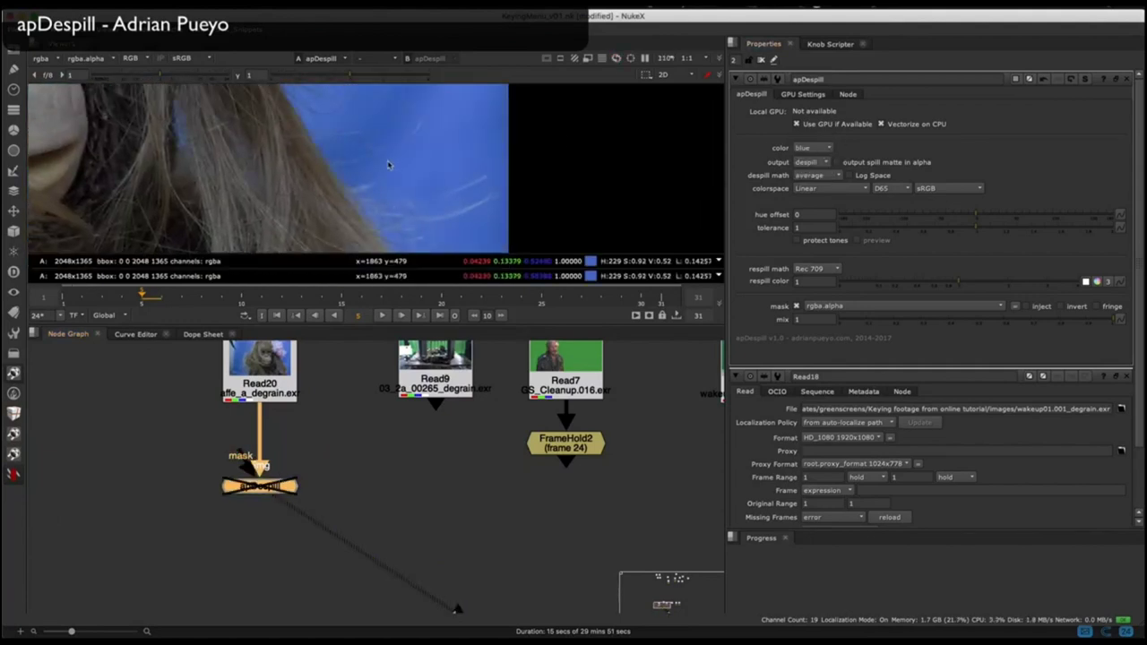
scroll(398, 148, down, 6)
drag(340, 430, 163, 572)
key(d)
Wipe the viewer diagonally between apDespill and Read20 along the fur edge, and turn the wipe back off.
drag(251, 118, 355, 215)
scroll(432, 168, up, 5)
scroll(333, 179, up, 2)
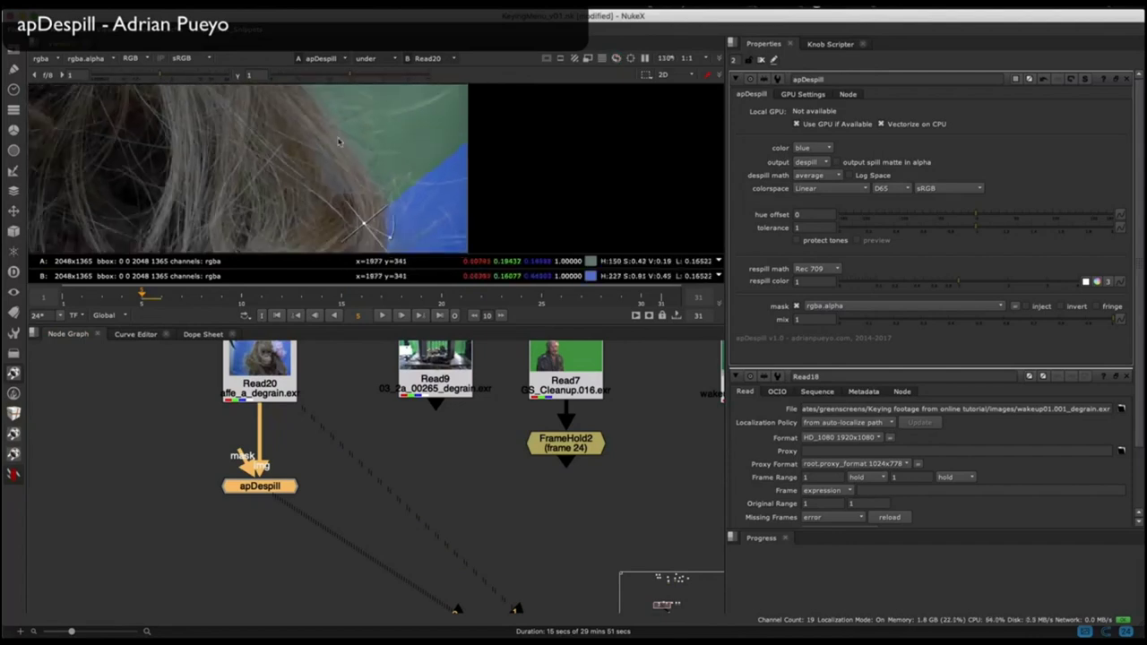
scroll(361, 179, down, 4)
middle_drag(361, 158, 360, 213)
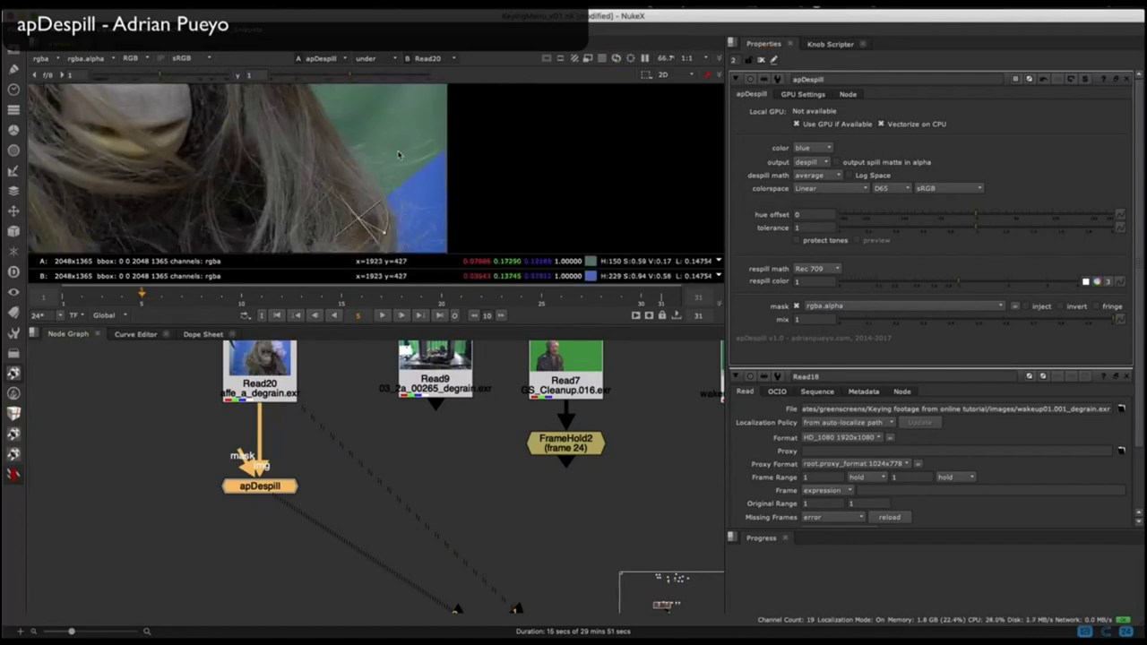
key(w)
scroll(400, 155, up, 3)
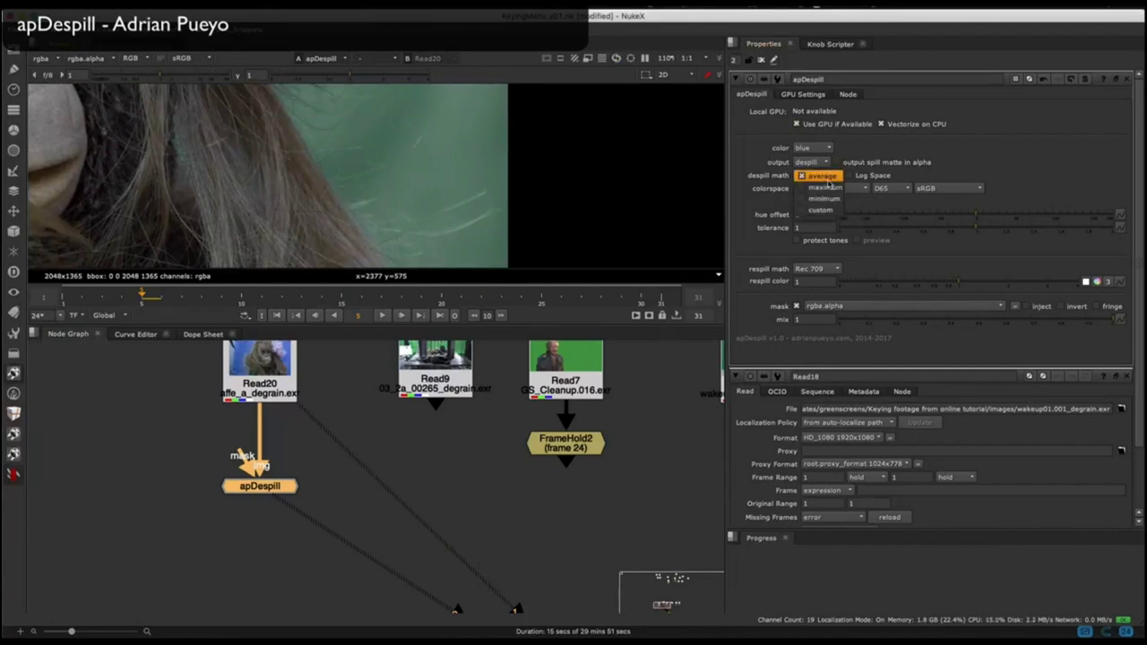
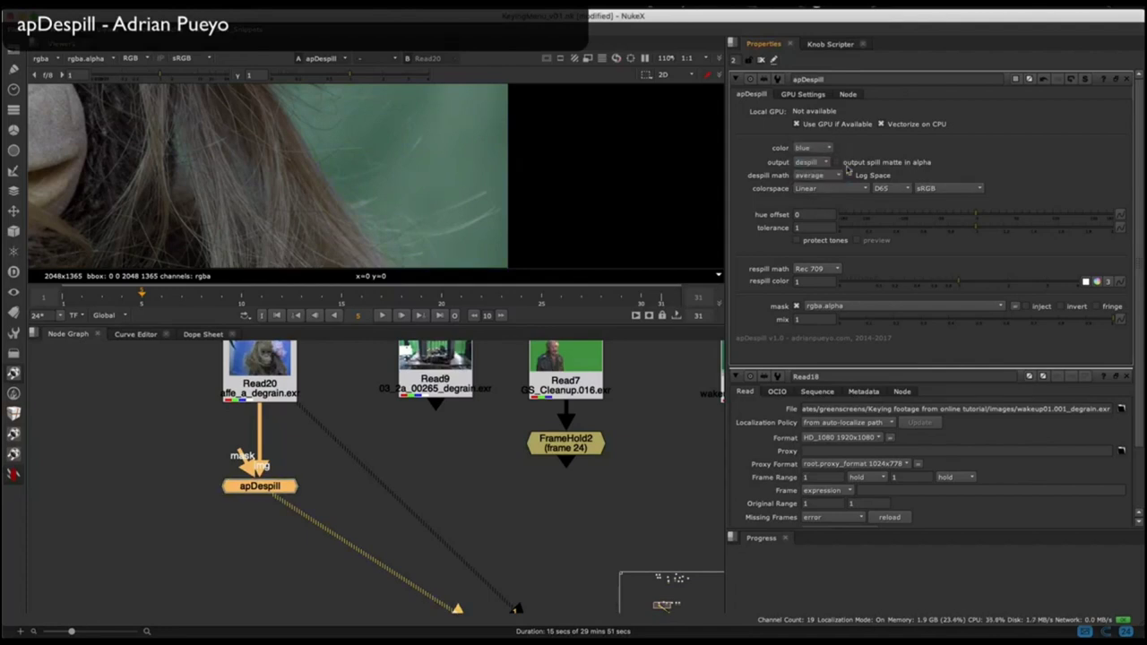
Try Log Space with the average despill math in apDespill and switch it back off.
click(873, 177)
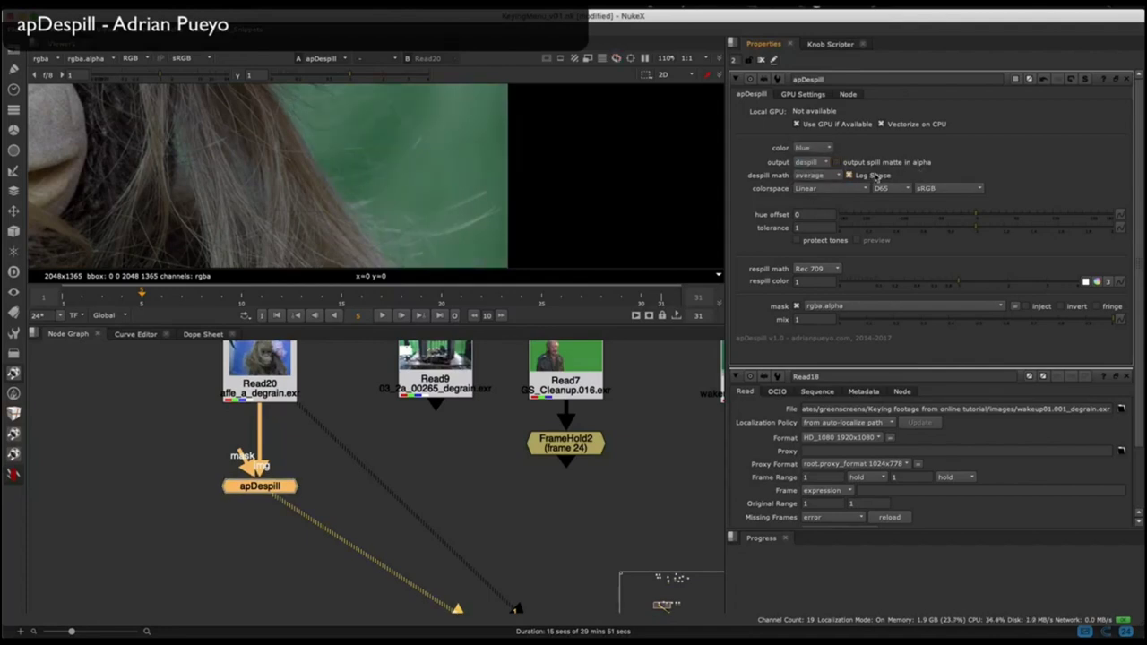
click(878, 176)
click(879, 178)
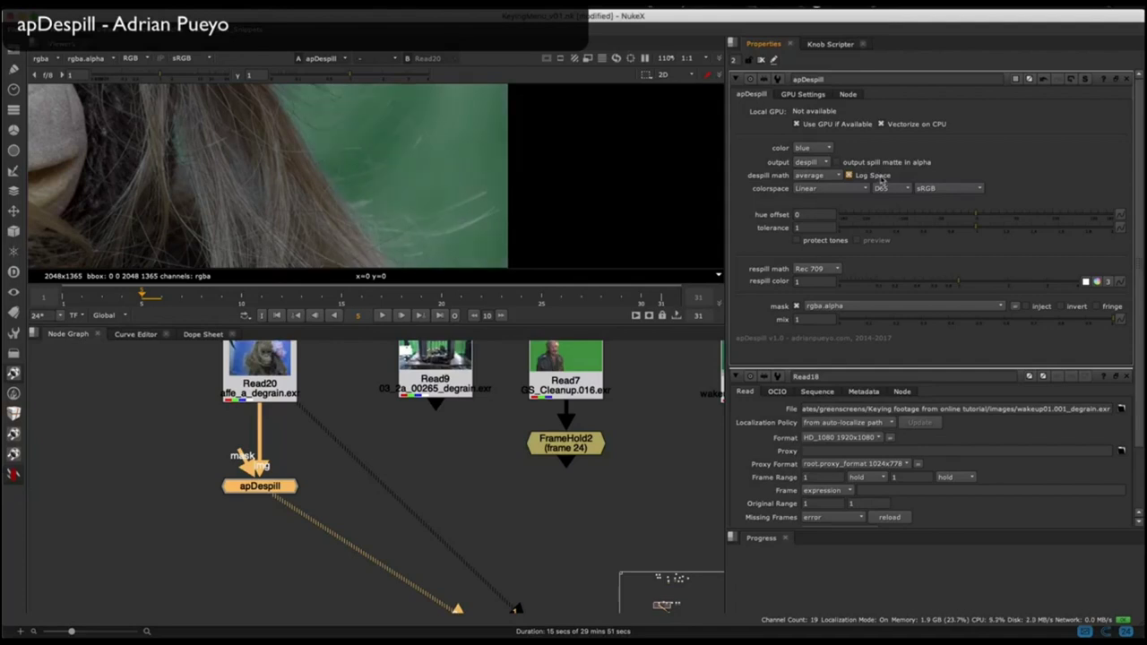
click(883, 179)
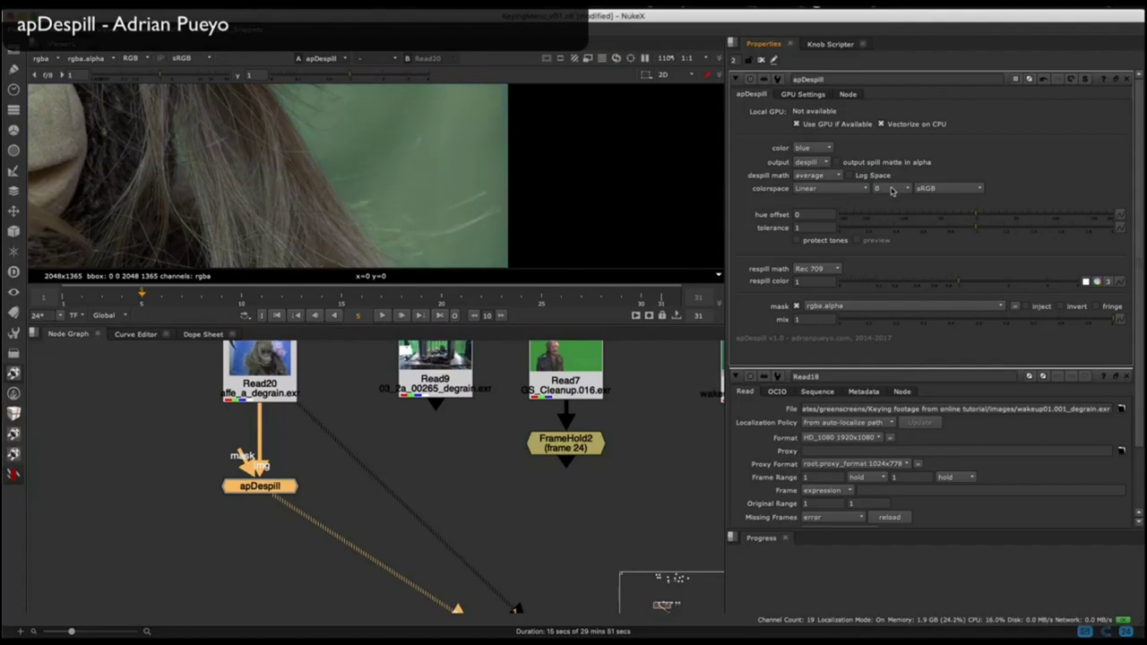
Try apDespill's colorspace illuminants, including A, D75, F11 and 9300, and set the illuminant to E.
scroll(894, 190, up, 1)
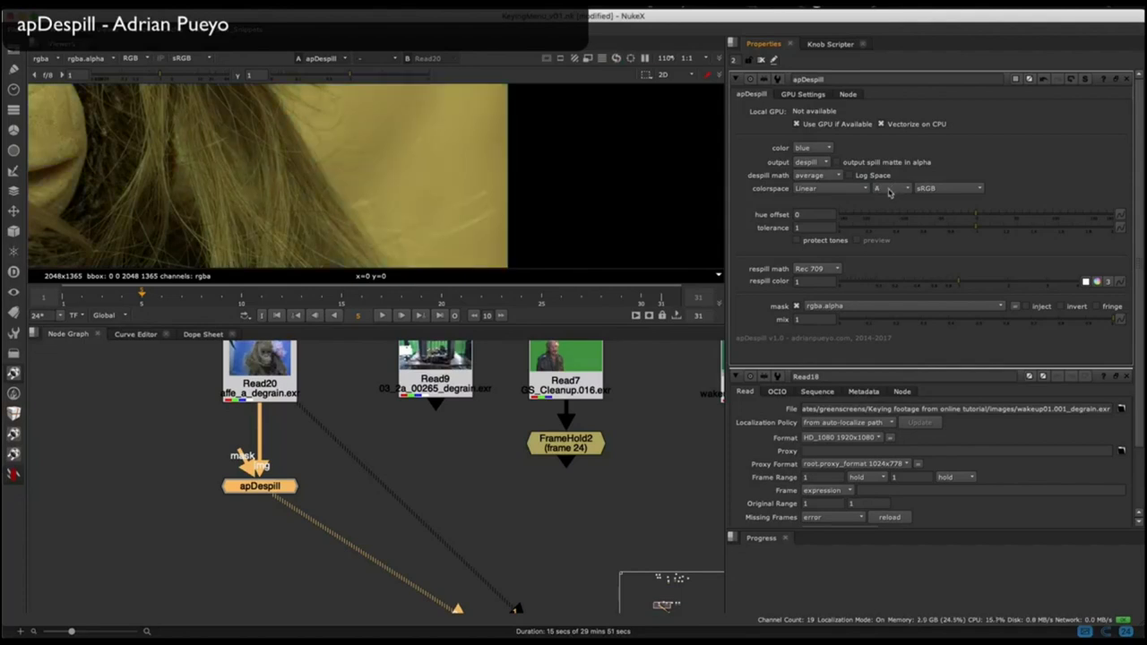
scroll(894, 189, down, 1)
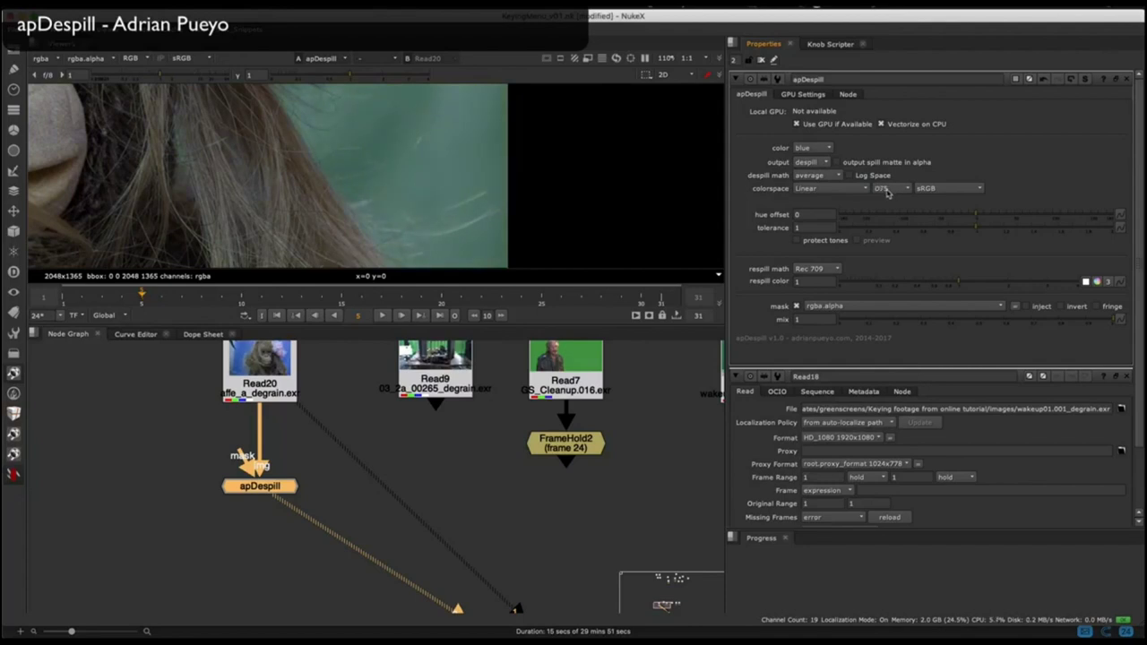
scroll(889, 192, down, 3)
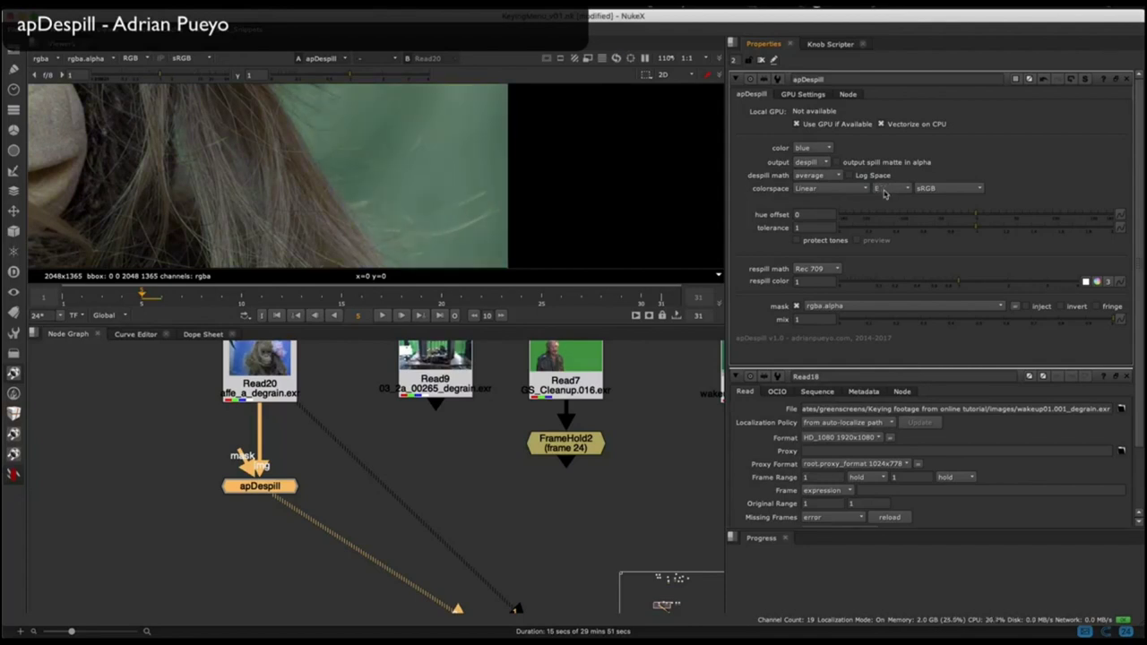
scroll(890, 194, up, 1)
scroll(889, 193, down, 1)
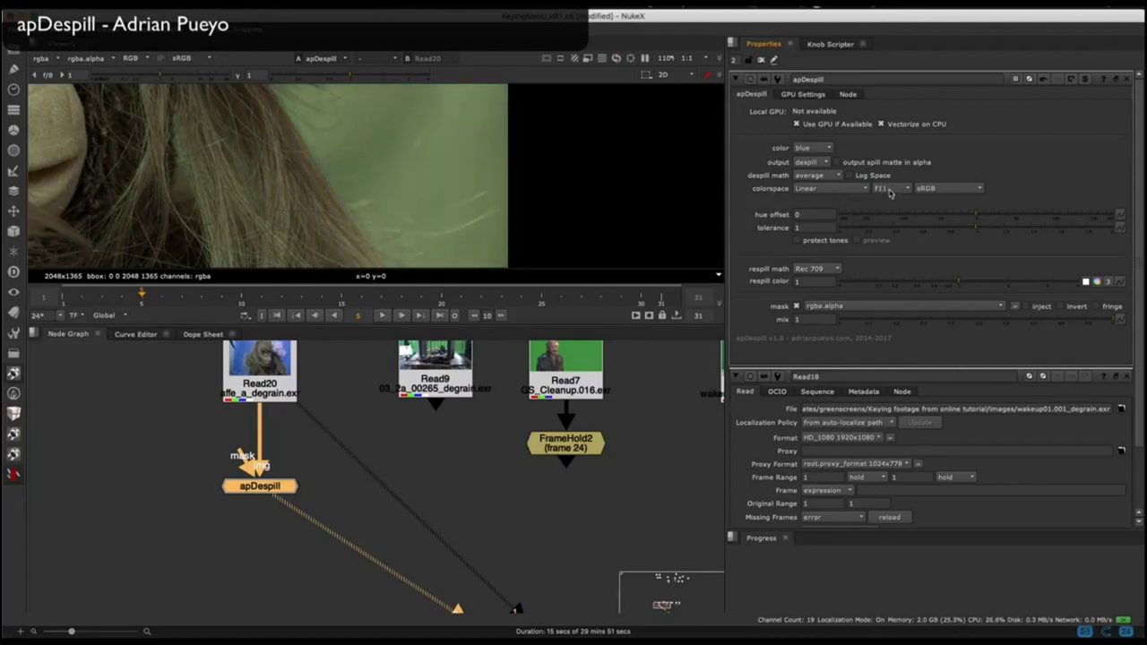
scroll(890, 194, down, 1)
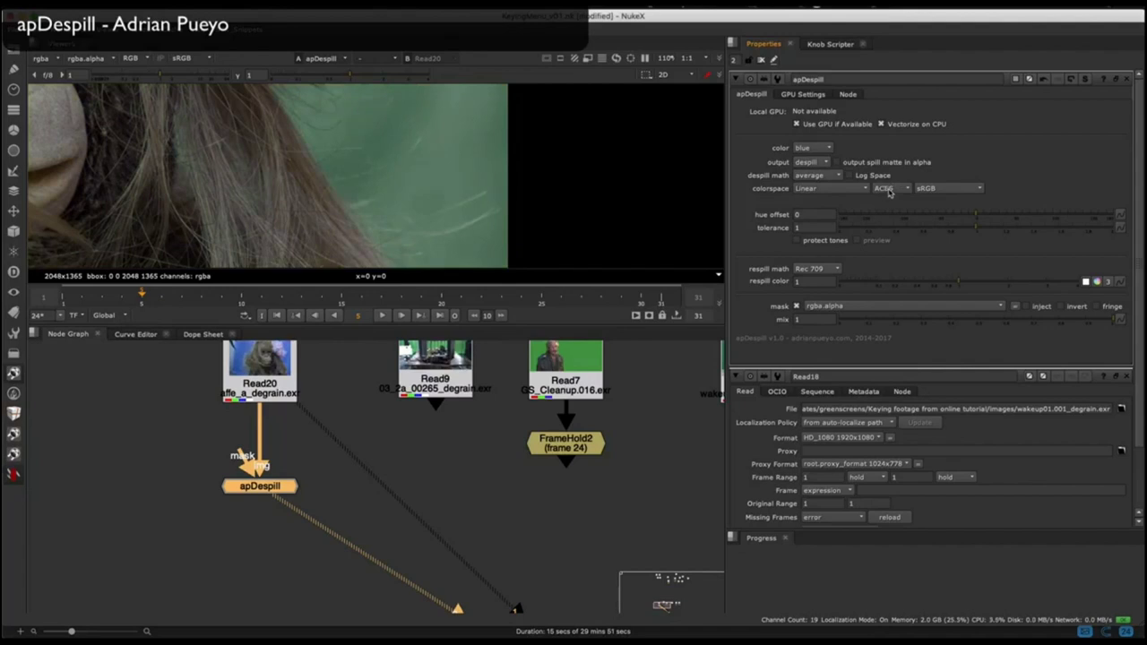
scroll(884, 193, down, 1)
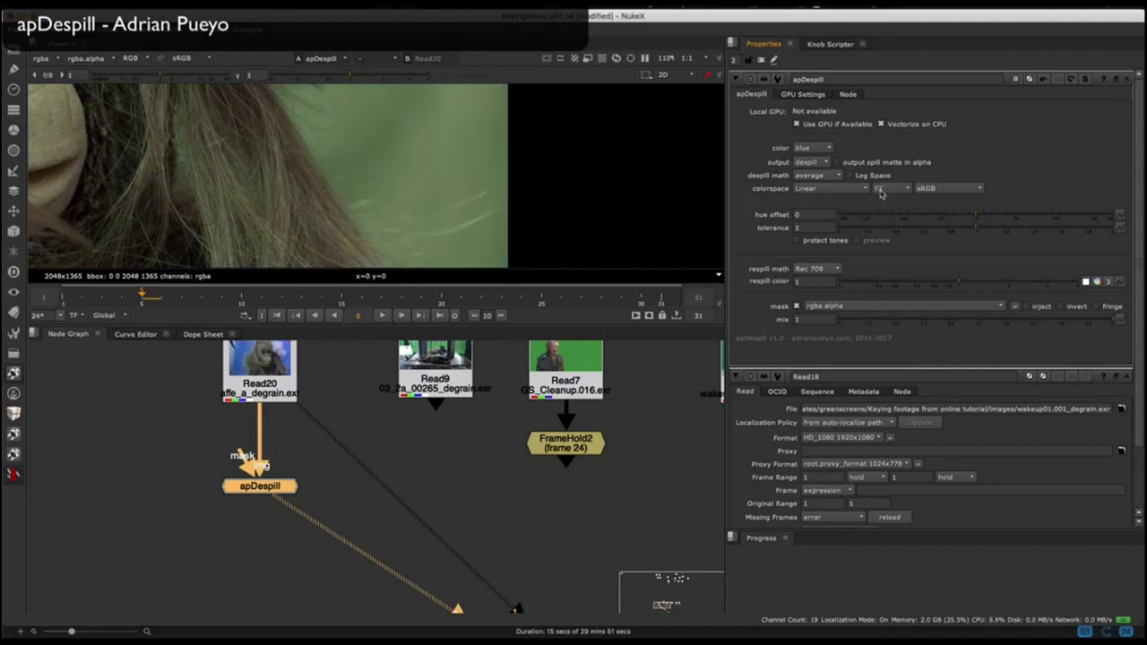
scroll(882, 193, down, 1)
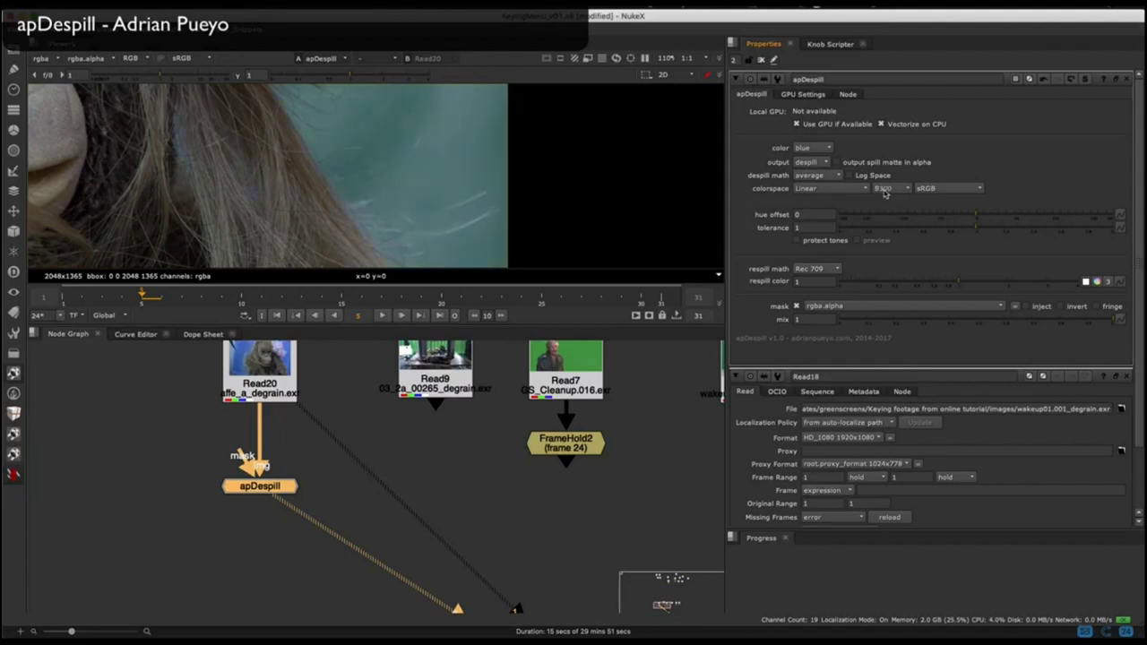
Try apDespill's colorspace primaries, including ProPhoto, Sony S-Gamut, ACES and Rec.2020, and set them to ECI RGB.
click(920, 188)
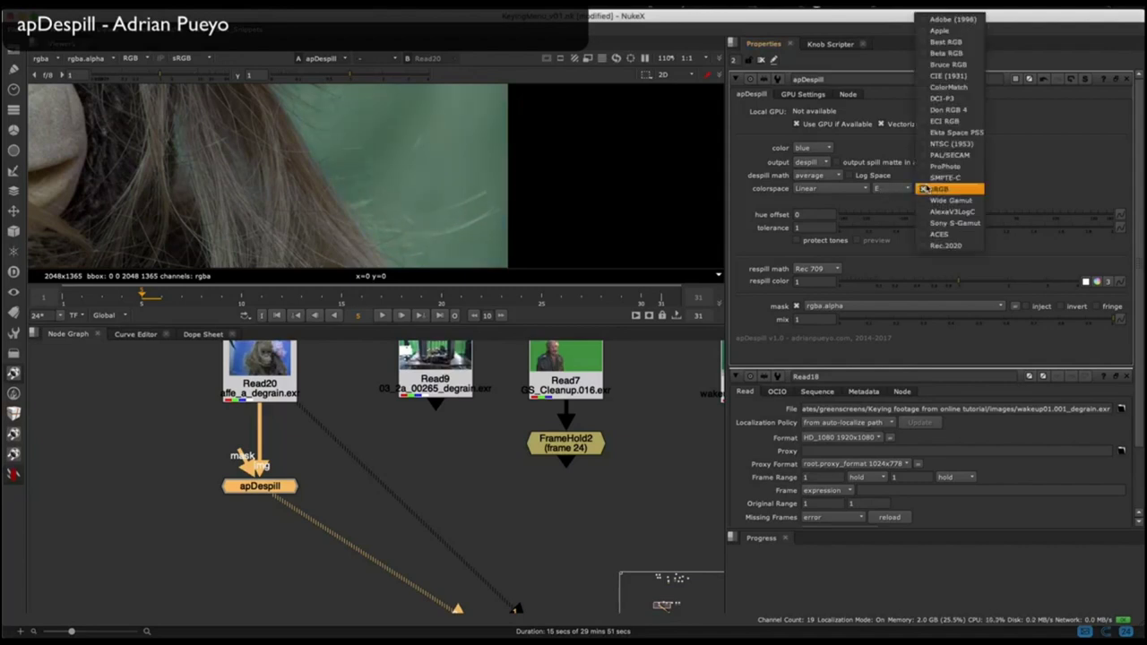
click(937, 189)
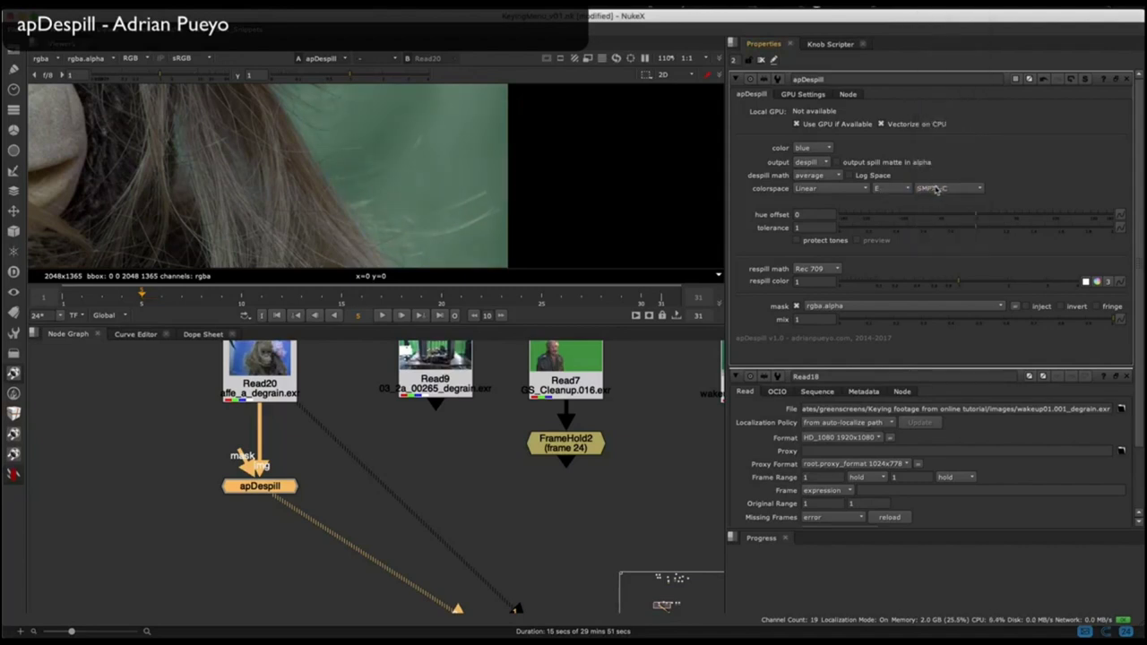
scroll(936, 189, down, 2)
scroll(936, 189, up, 2)
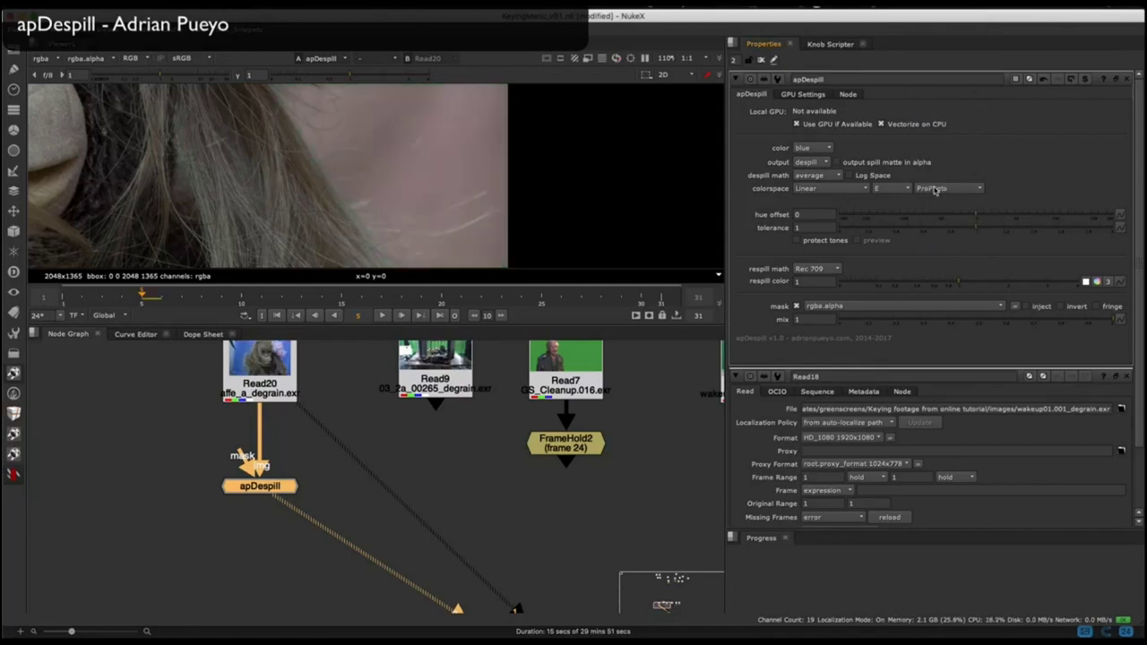
scroll(936, 189, down, 1)
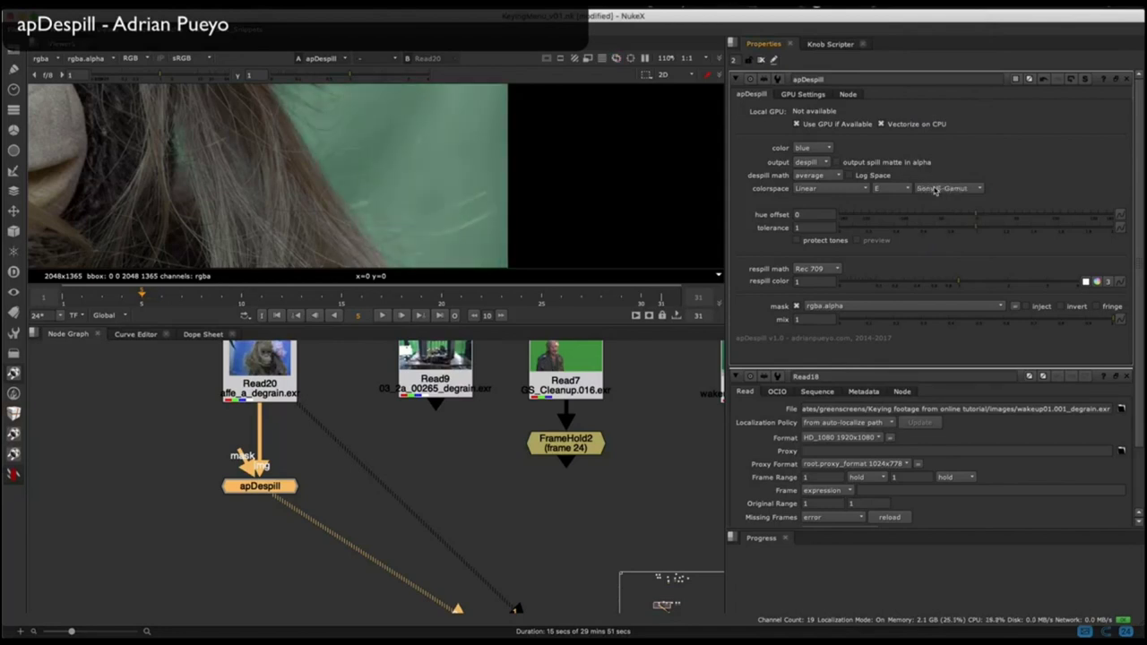
scroll(933, 189, down, 2)
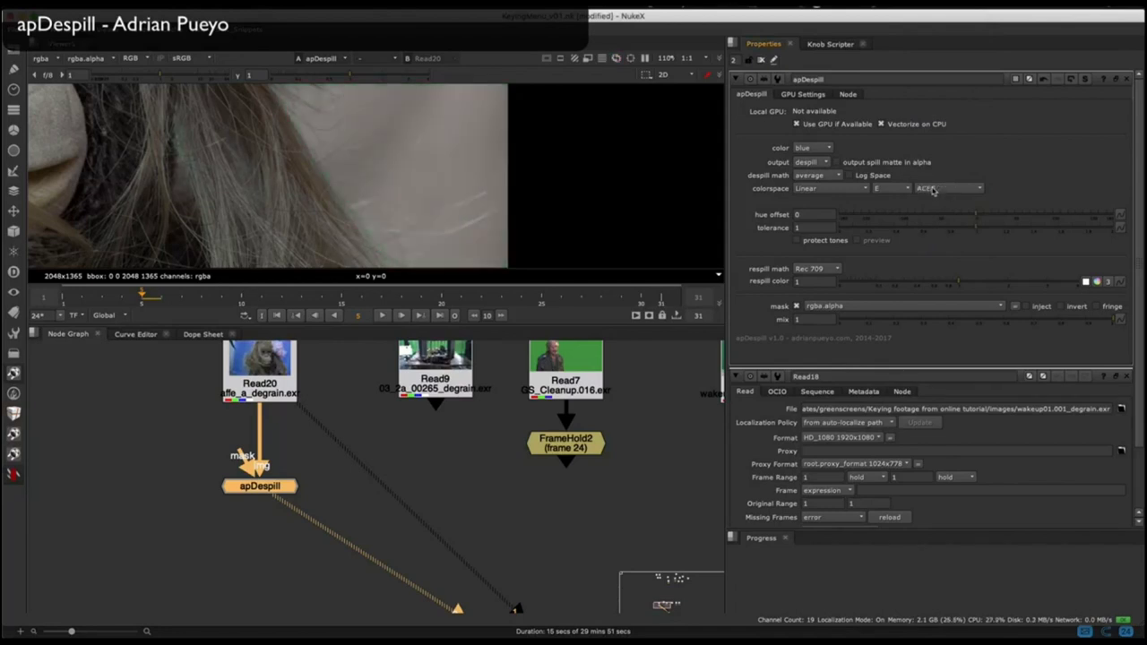
scroll(933, 189, up, 2)
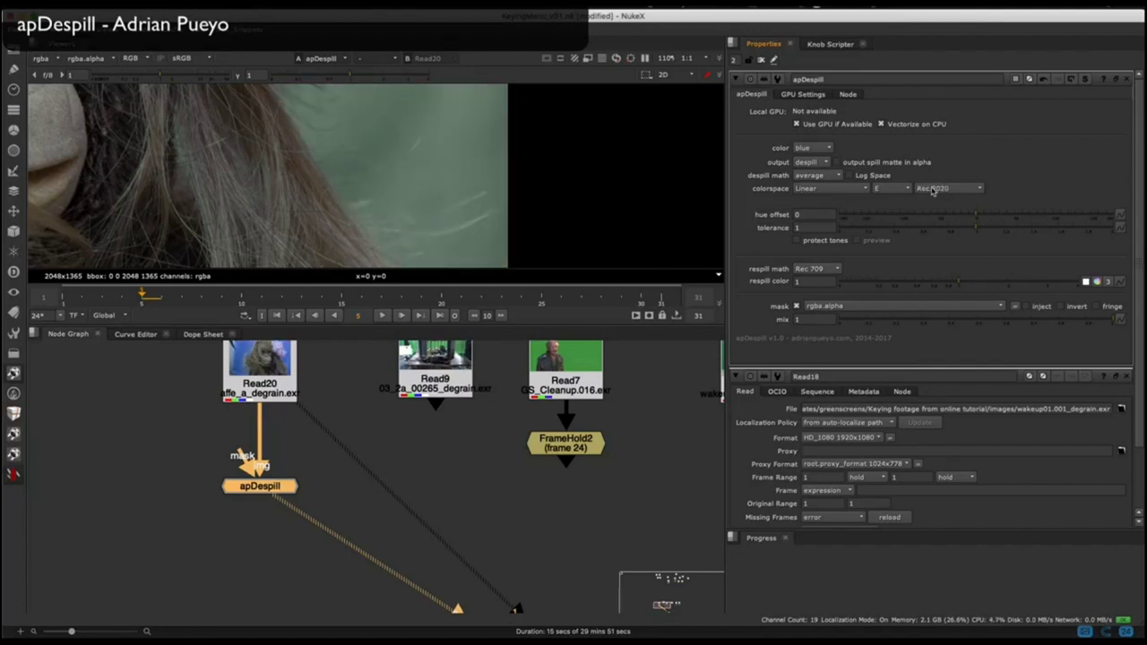
scroll(933, 189, down, 4)
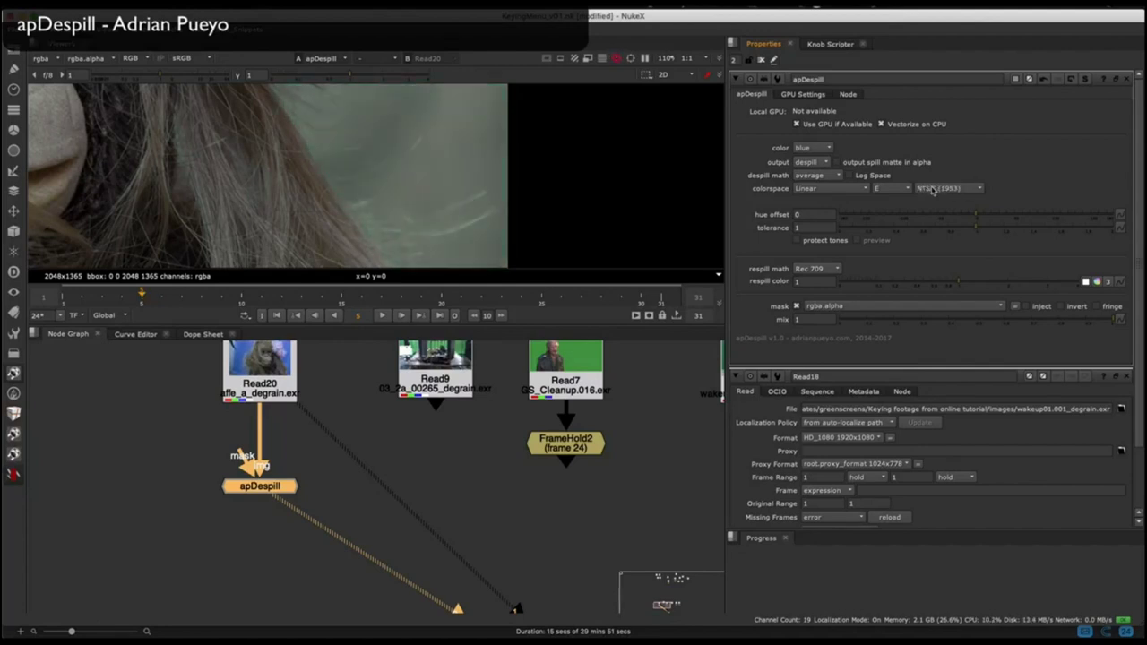
scroll(933, 189, down, 4)
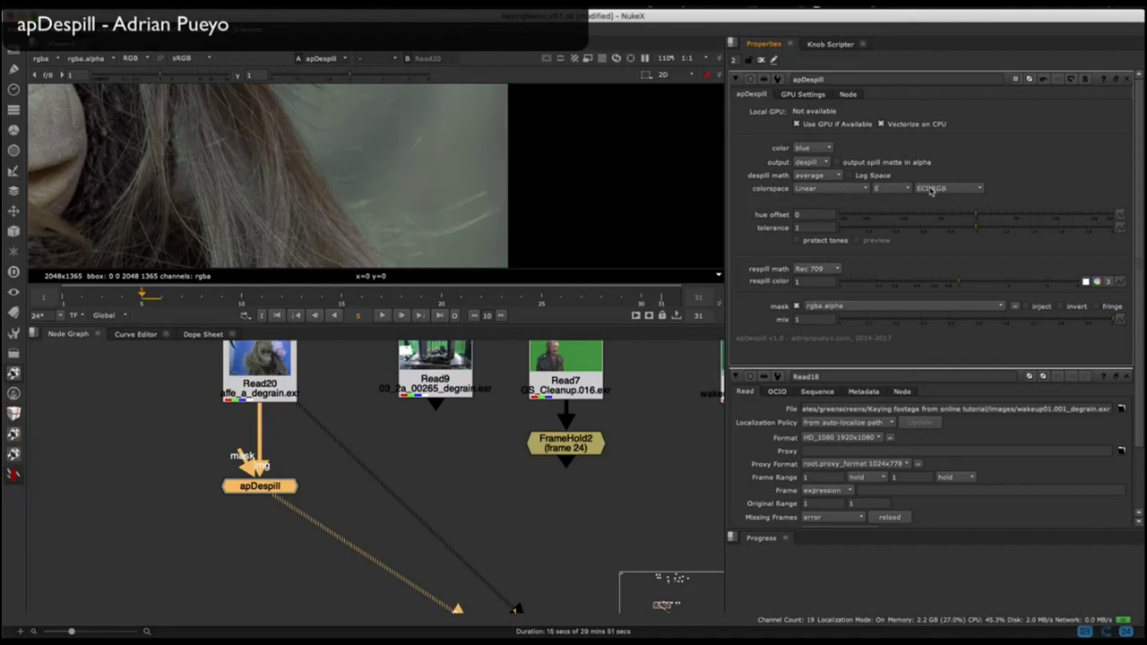
Try apDespill hue offsets such as -13, return the hue offset to 0 and set the tolerance to 0.99.
scroll(434, 157, down, 3)
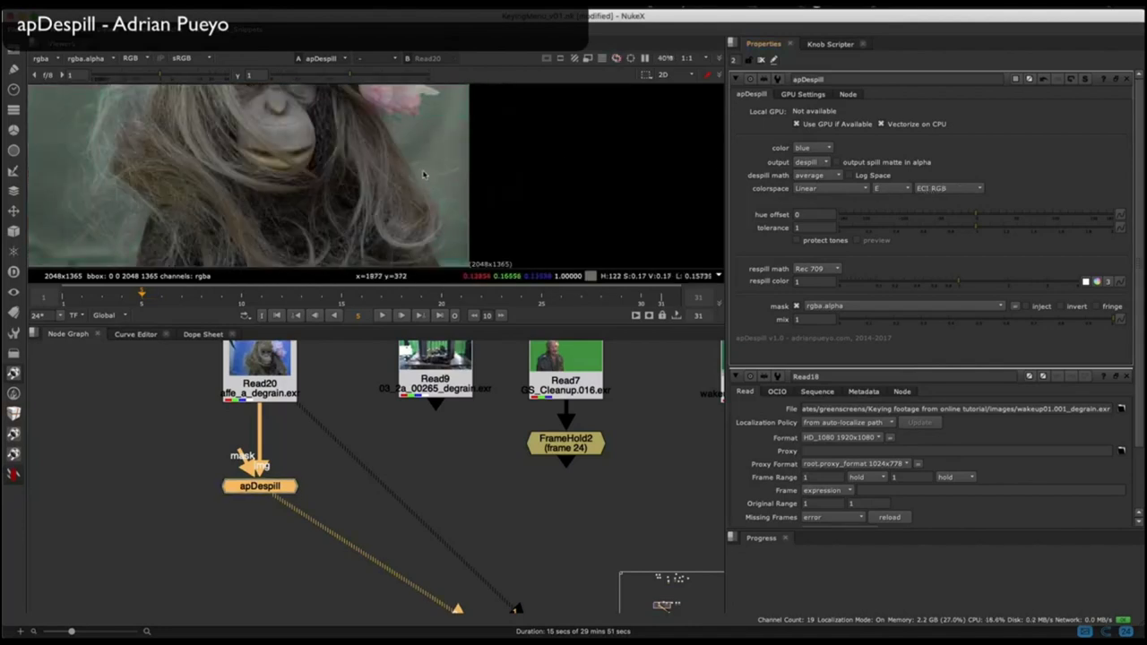
middle_drag(424, 175, 448, 226)
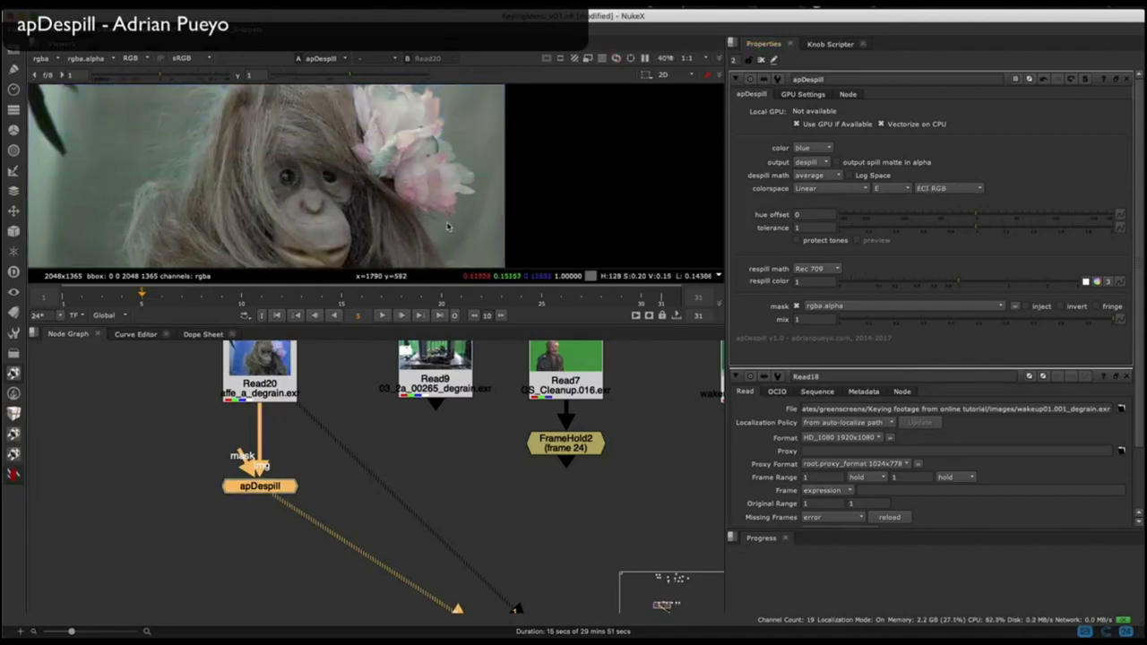
scroll(458, 223, up, 4)
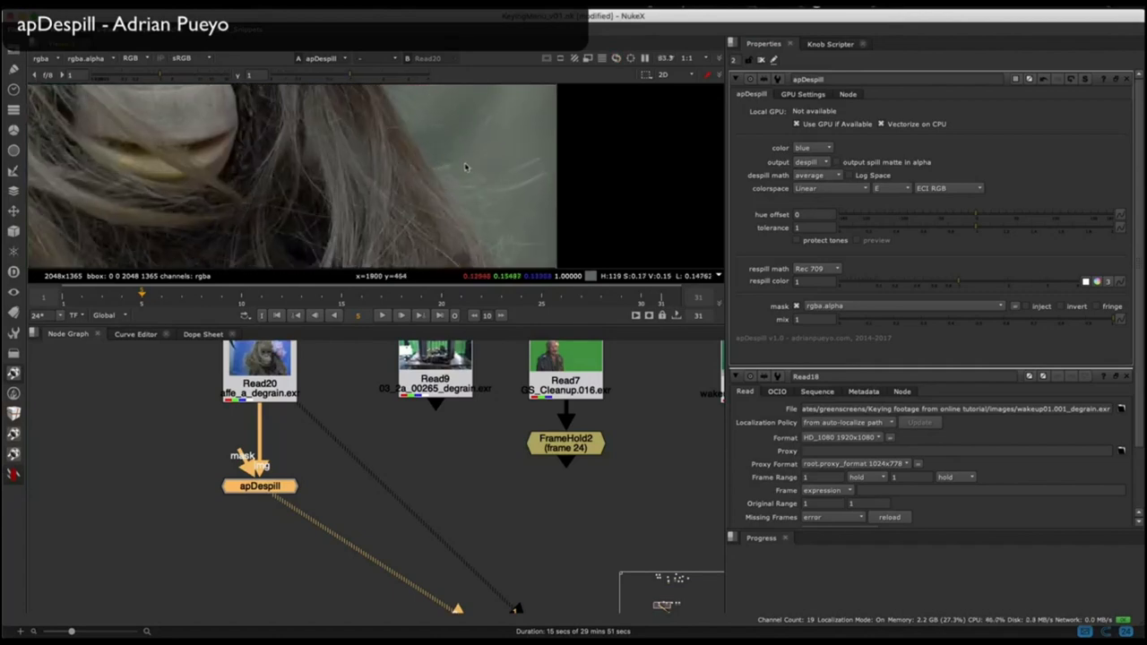
scroll(421, 193, up, 3)
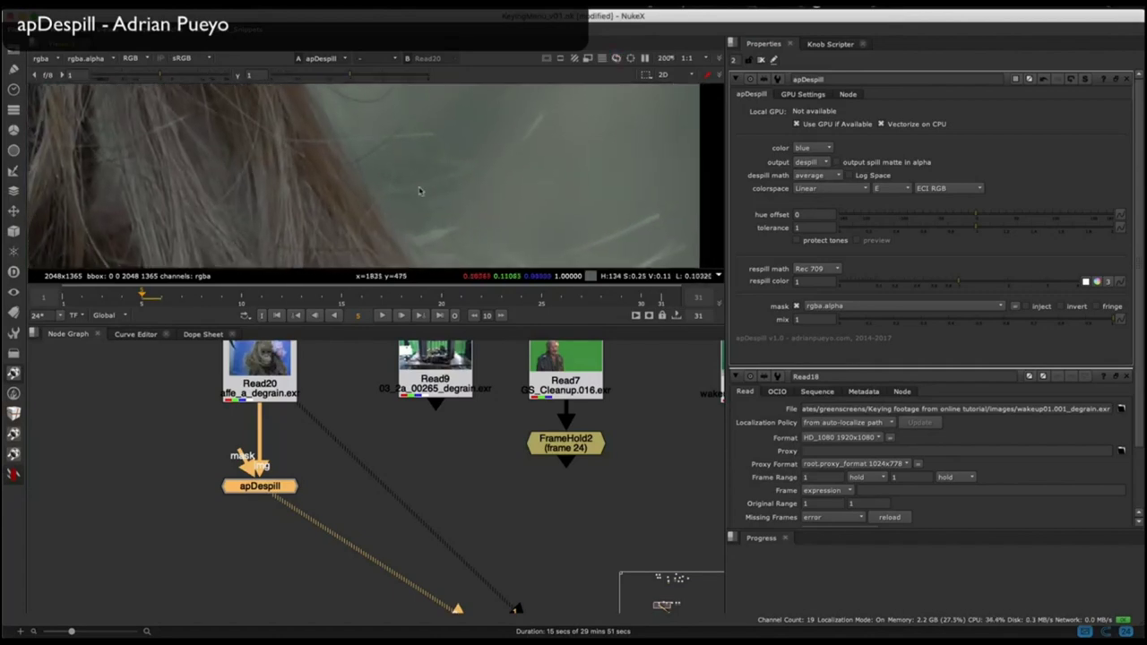
scroll(428, 187, up, 2)
scroll(428, 190, down, 1)
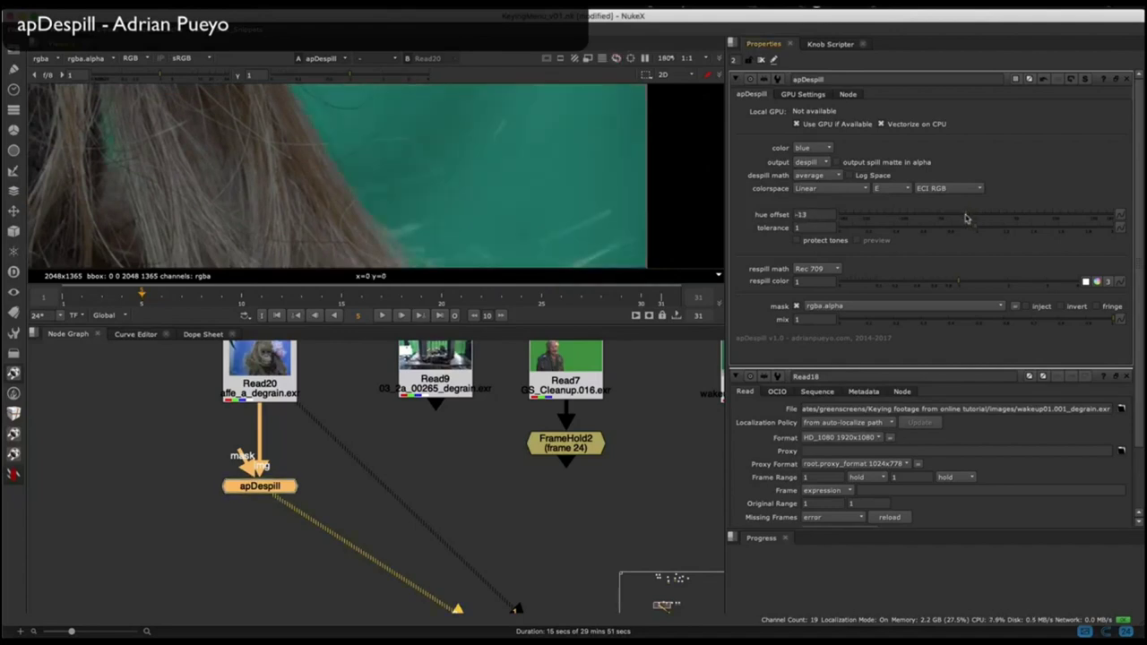
click(978, 218)
drag(979, 218, 986, 219)
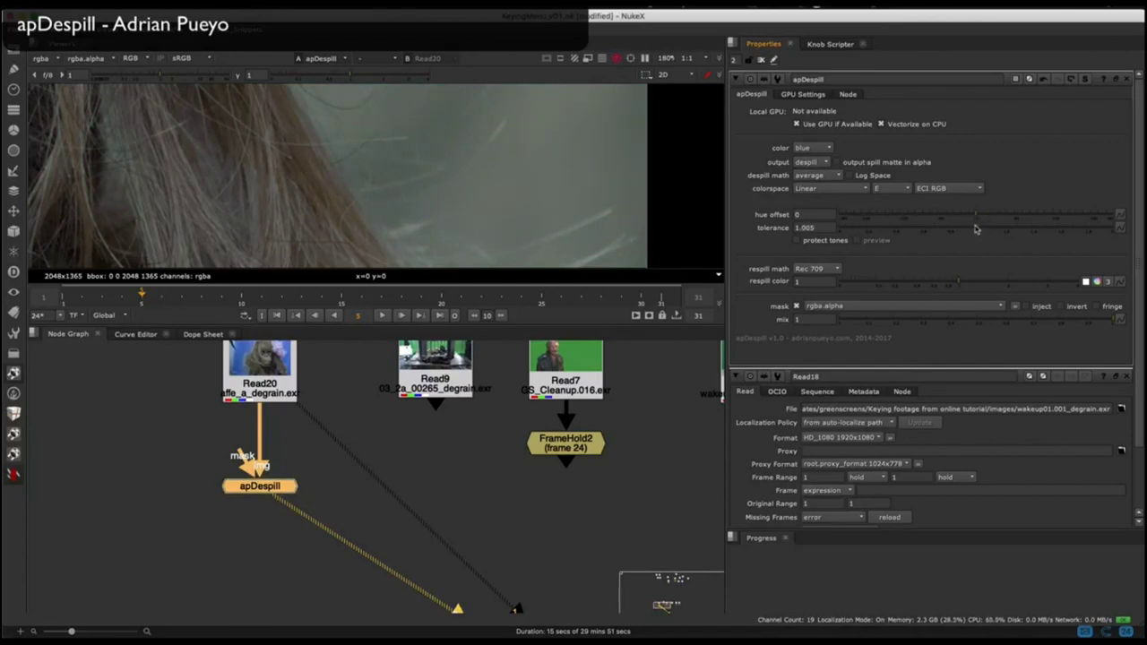
drag(977, 229, 980, 228)
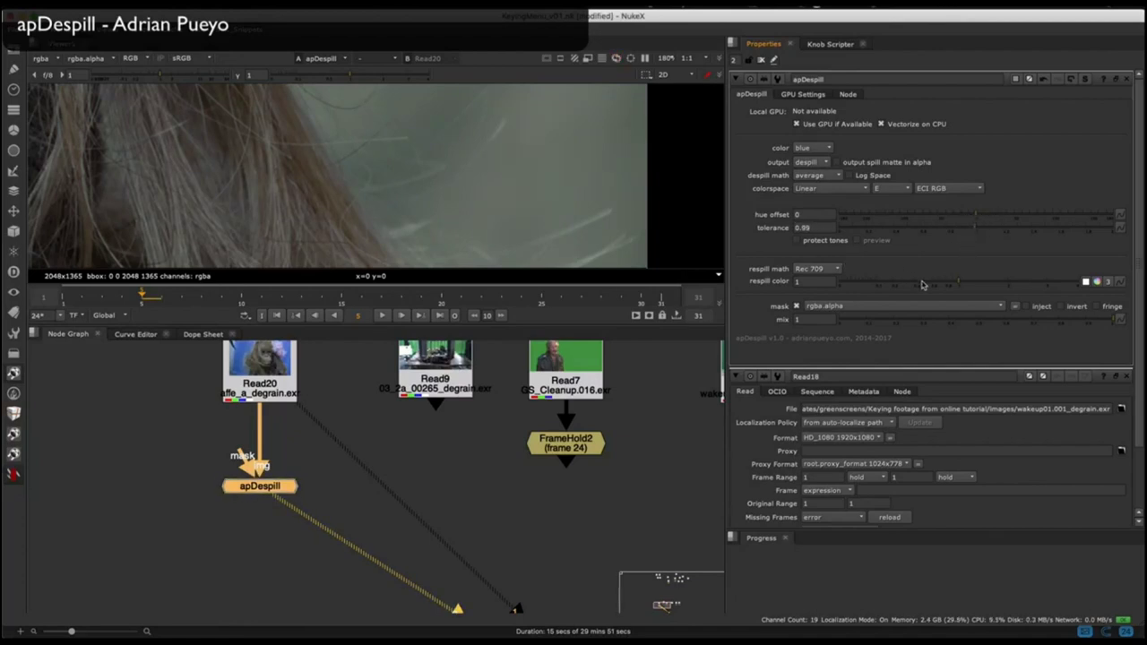
Set apDespill's respill color channels separately to red 0.07, green -0.8 and blue -0.7.
drag(923, 285, 832, 281)
scroll(469, 154, down, 4)
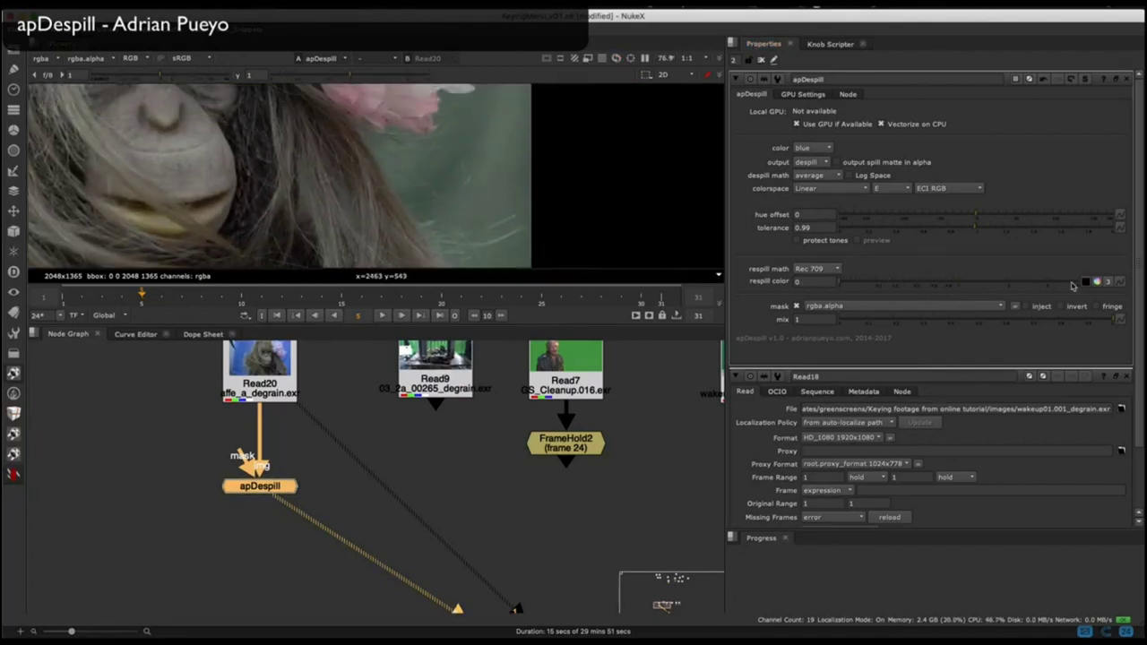
click(1099, 281)
drag(981, 281, 978, 309)
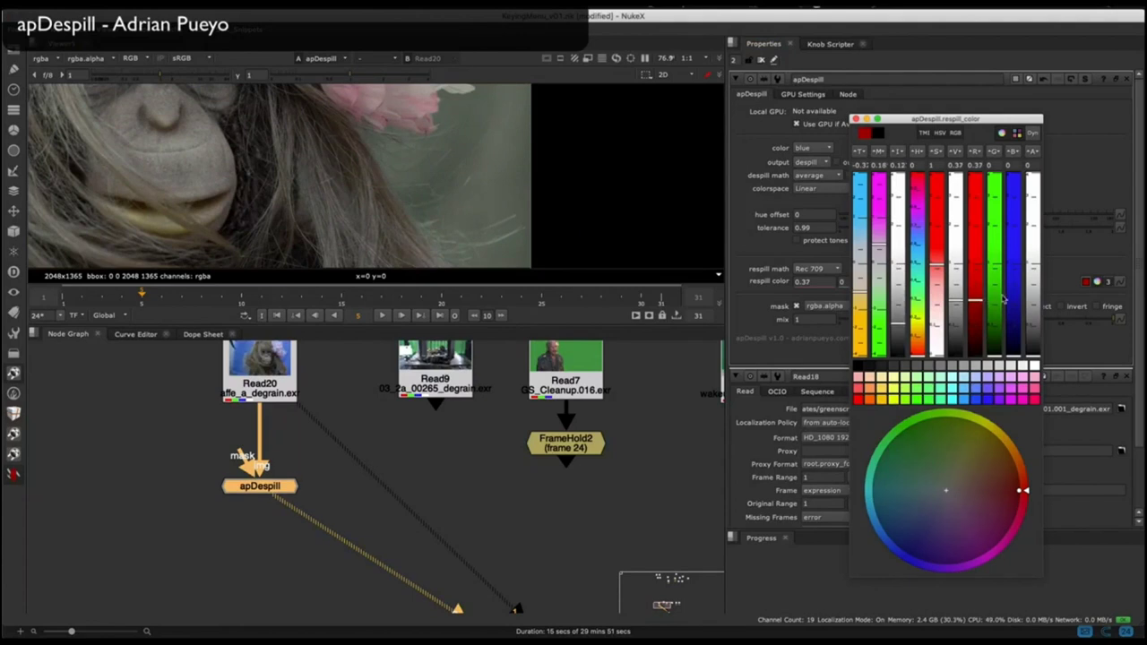
mouse_move(974, 169)
mouse_down()
mouse_move(1009, 202)
mouse_move(1017, 236)
mouse_up()
drag(1055, 175, 977, 168)
click(856, 119)
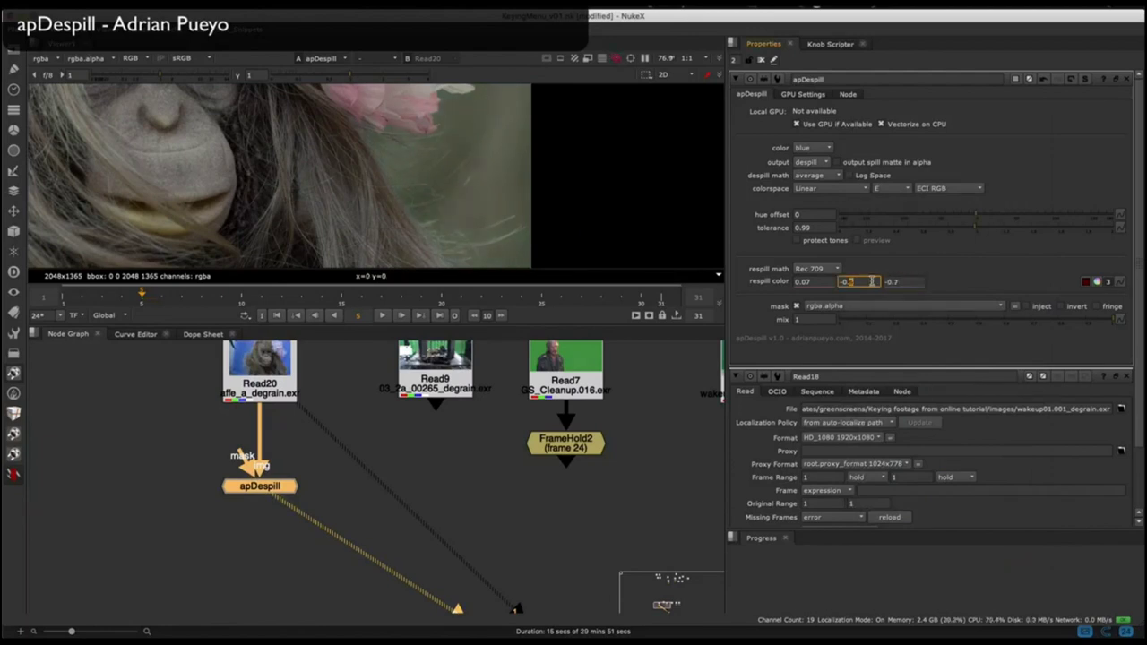
Bypass and re-enable apDespill to compare the whole ape image and the pink flower petals with the original plate.
scroll(498, 202, down, 5)
key(d)
key(d)
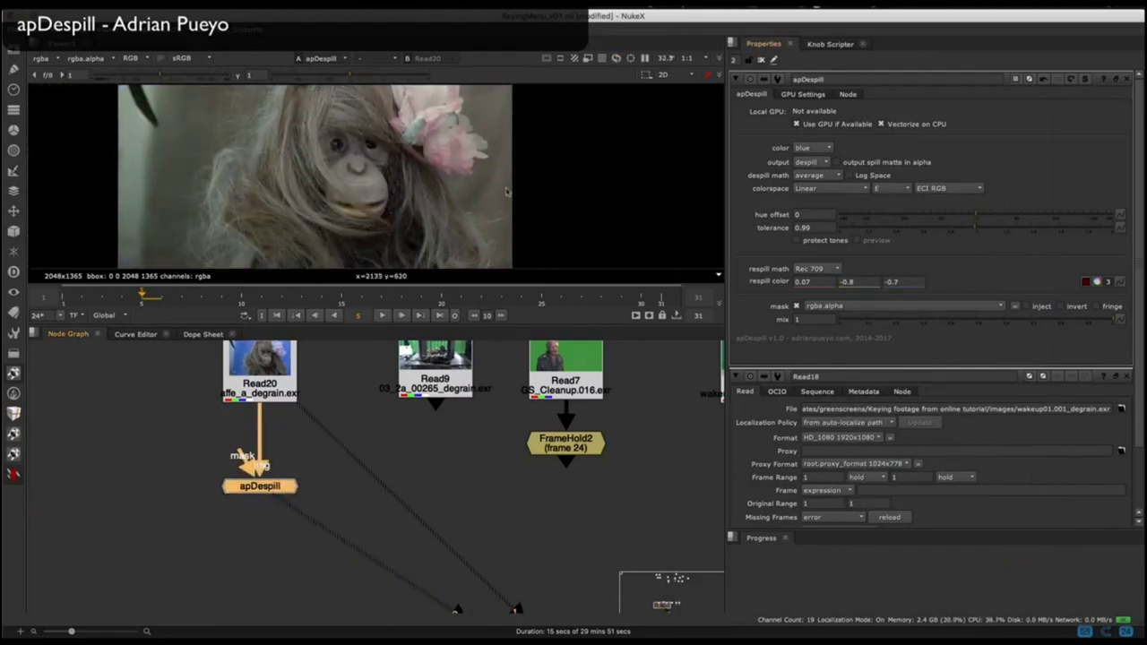
scroll(475, 199, up, 7)
key(d)
key(d)
key(d)
middle_drag(340, 106, 489, 248)
key(d)
key(d)
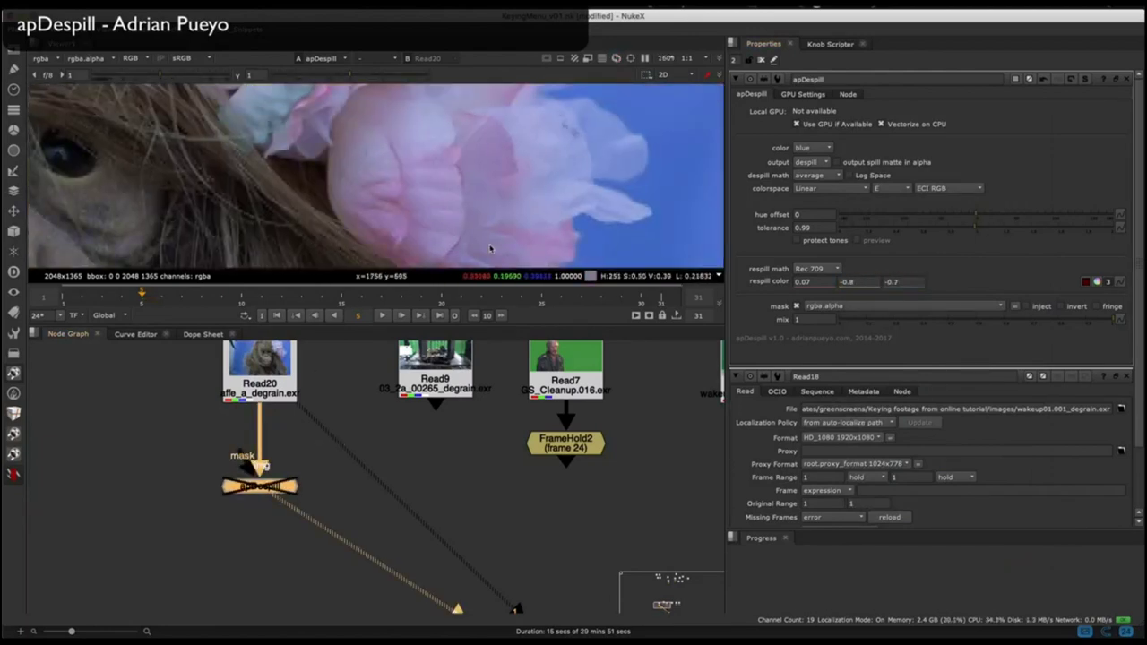
Bypass and re-enable apDespill at several zoom levels to compare the despilled image with its source.
key(d)
key(d)
key(d)
middle_drag(269, 254, 505, 108)
scroll(488, 208, down, 6)
key(d)
key(d)
scroll(392, 195, up, 3)
key(d)
key(d)
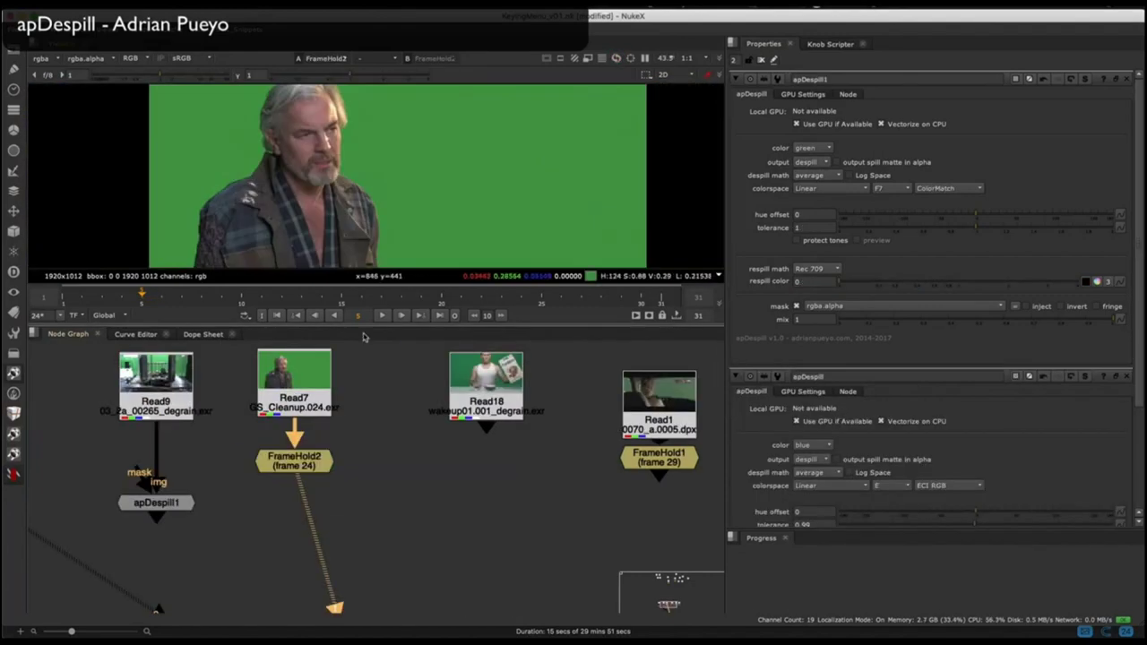
Add an apDespill node below FrameHold2 on the green-screen plate of the grey-haired man.
click(366, 499)
key(Tab)
text(apdesp)
key(Return)
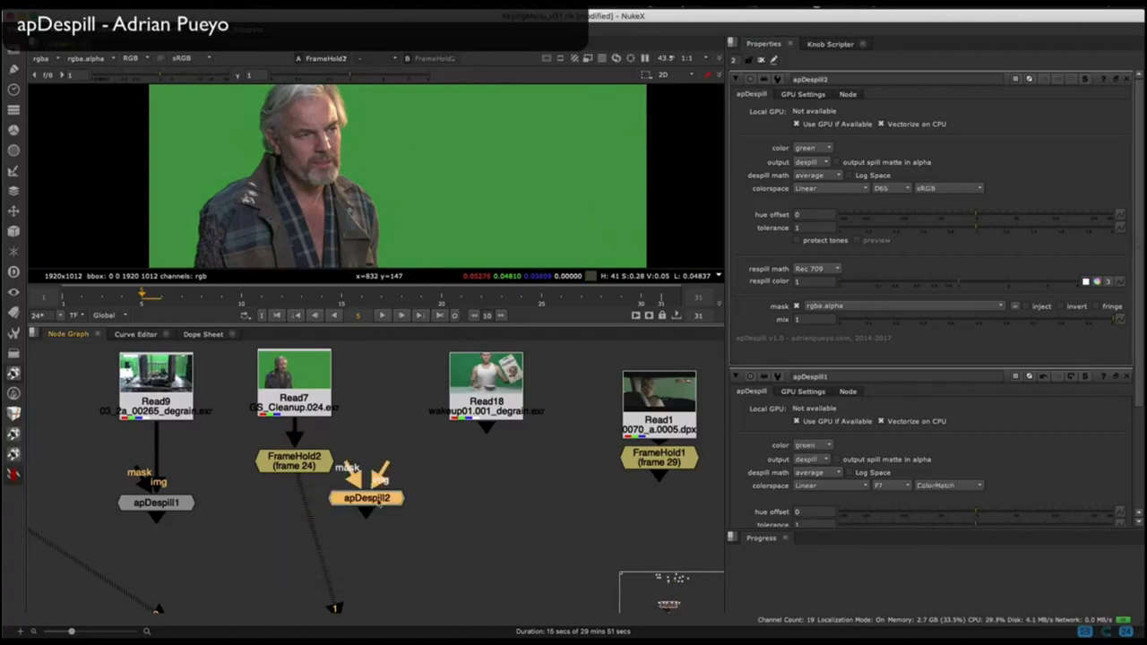
drag(376, 502, 307, 532)
Bypass and re-enable the apDespill on the man's plate to examine the spill along his hair edges.
key(d)
scroll(473, 205, up, 10)
key(d)
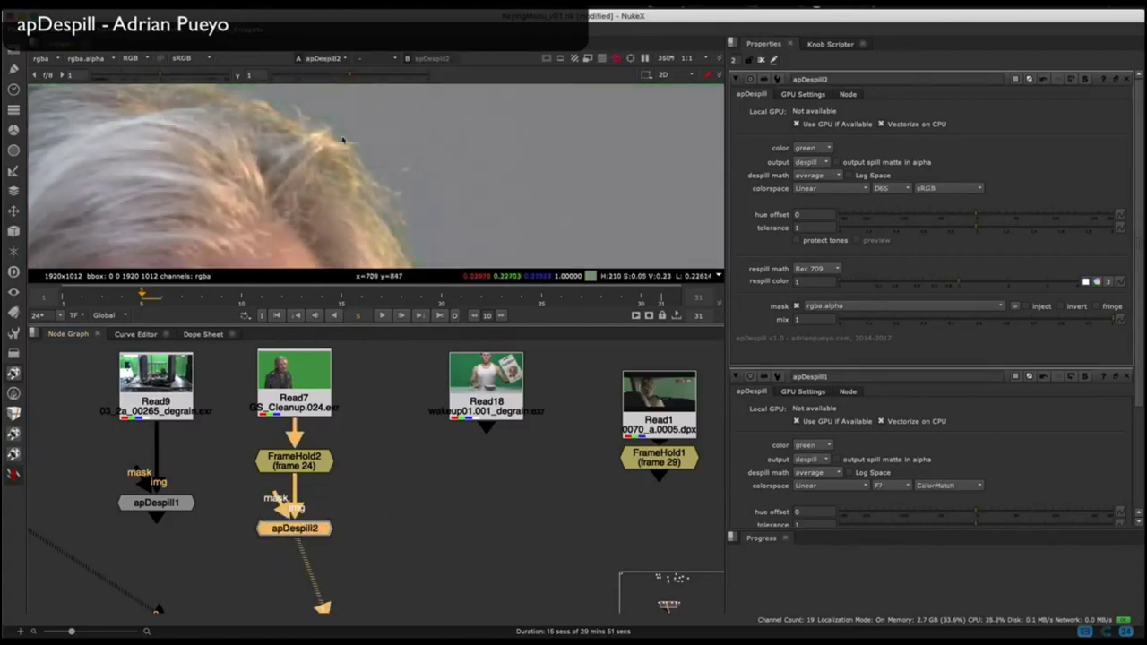
key(d)
key(d)
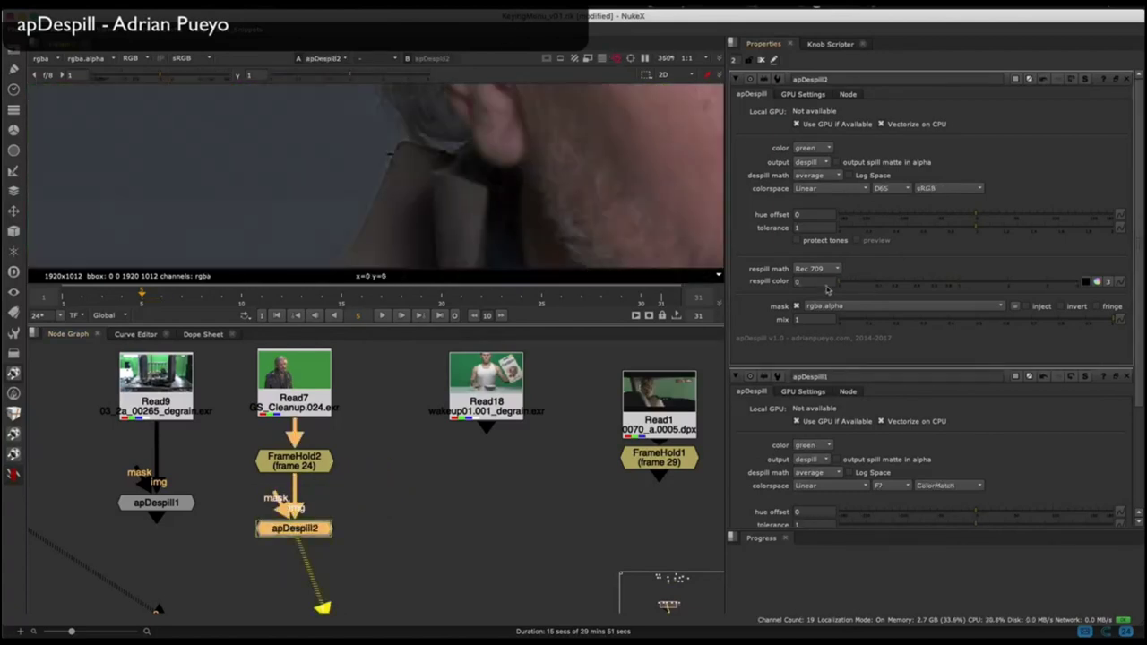
Set apDespill2's respill color to 0.4 and its despill math to custom with a red-blue value of -0.3.
scroll(471, 161, down, 4)
scroll(471, 163, up, 5)
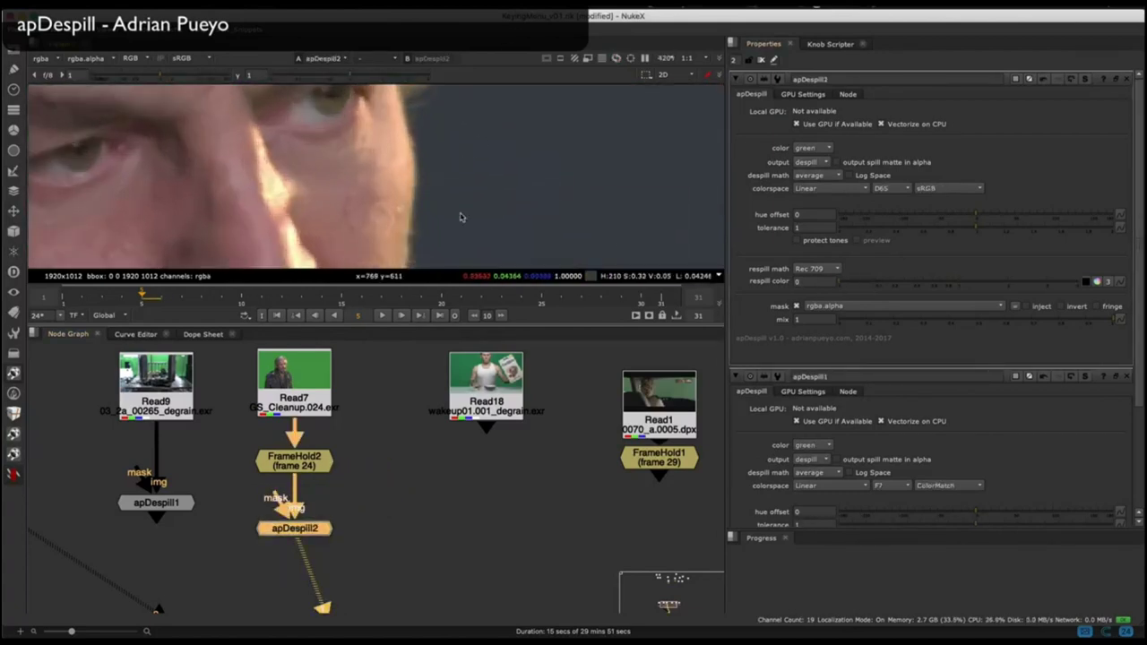
scroll(417, 208, up, 3)
drag(888, 285, 915, 286)
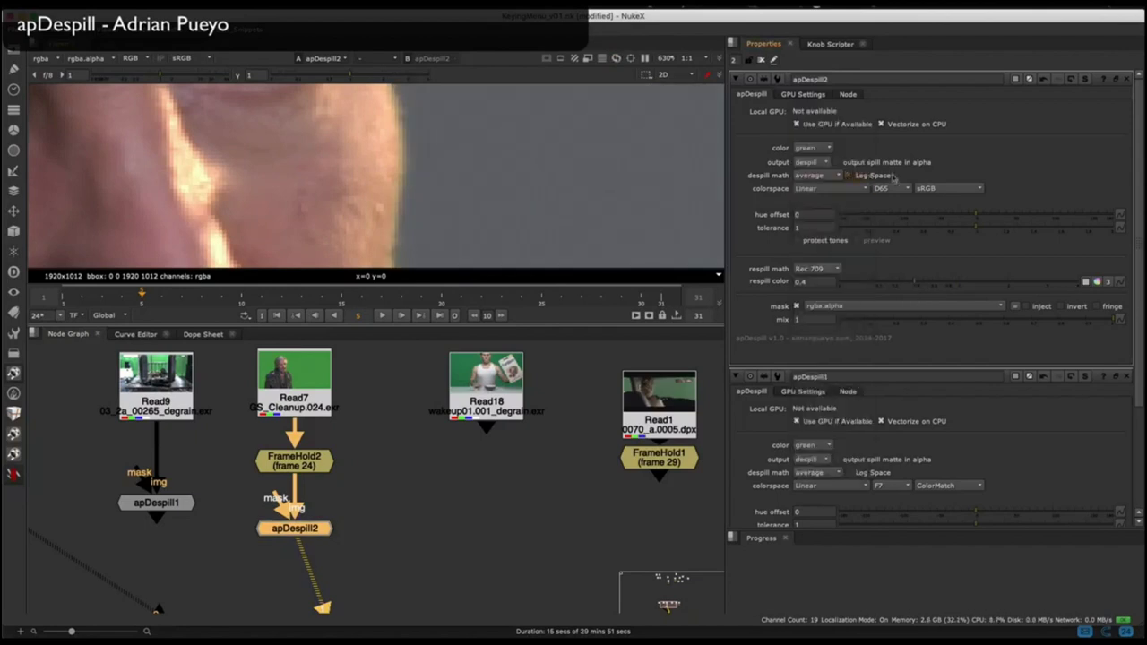
click(818, 176)
click(818, 192)
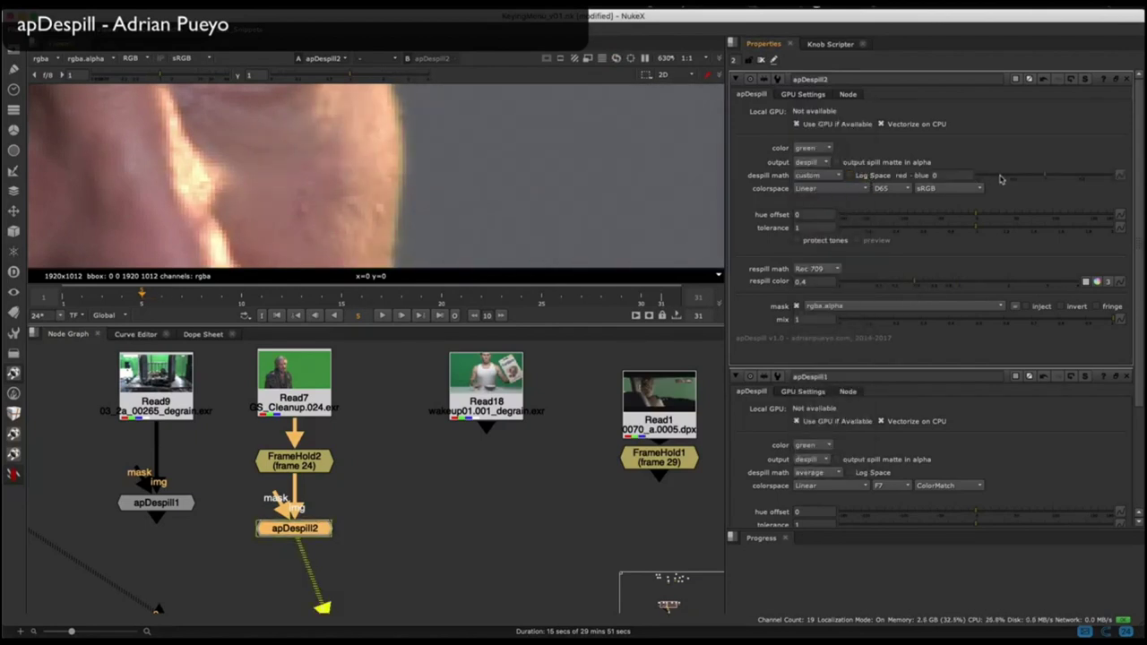
drag(1001, 177, 1025, 178)
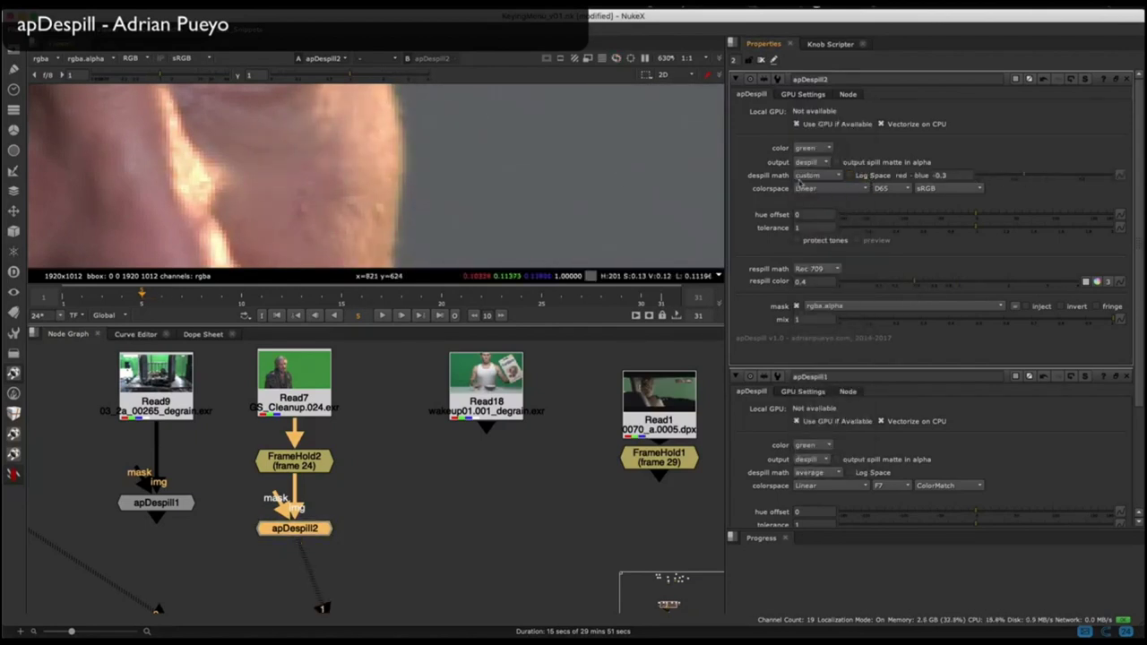
Set apDespill2's colorspace illuminant to B and its primaries to ECI RGB.
click(889, 188)
click(895, 191)
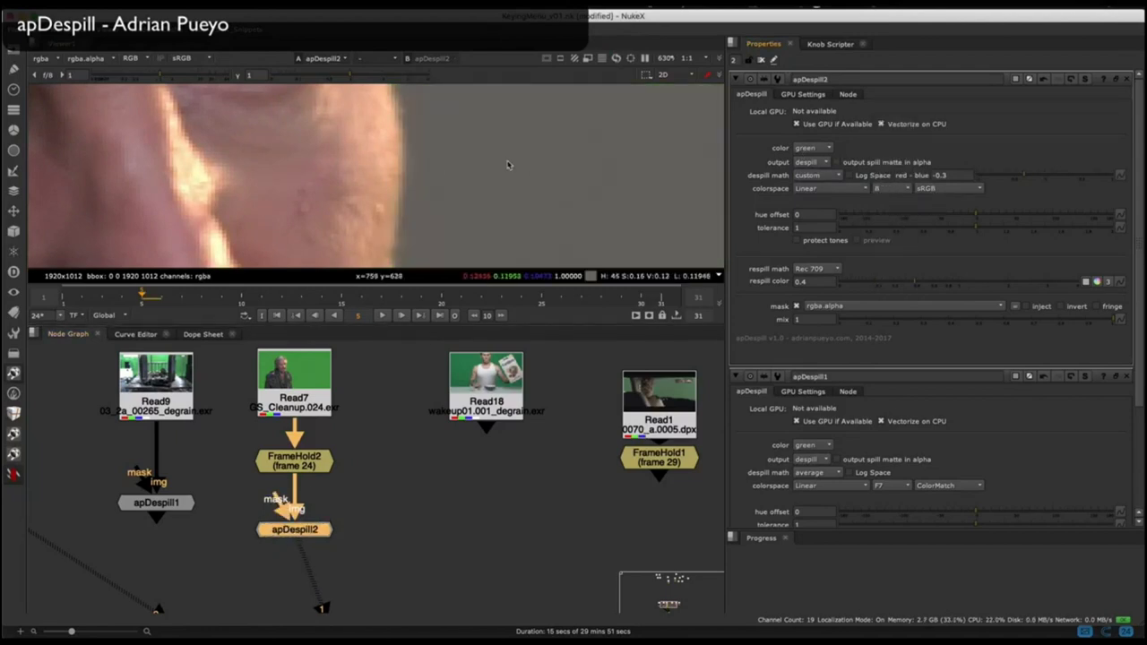
click(950, 189)
click(949, 190)
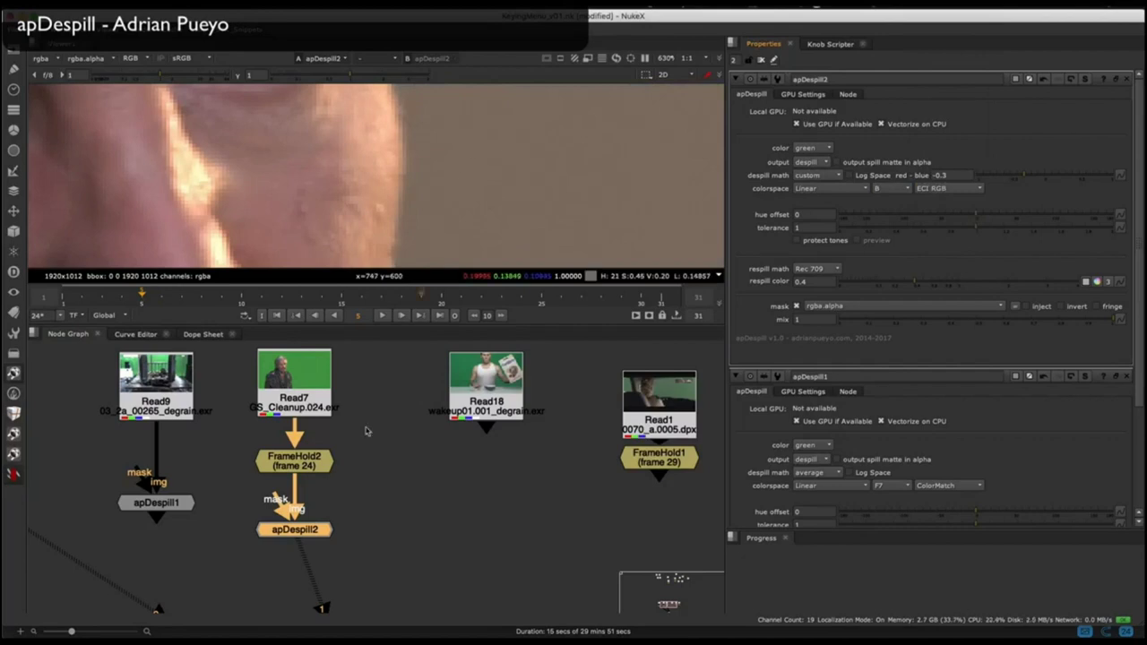
Bypass and re-enable apDespill2 to compare the man's face edges with the original green-screen plate.
scroll(484, 172, down, 6)
key(d)
key(d)
scroll(465, 144, up, 8)
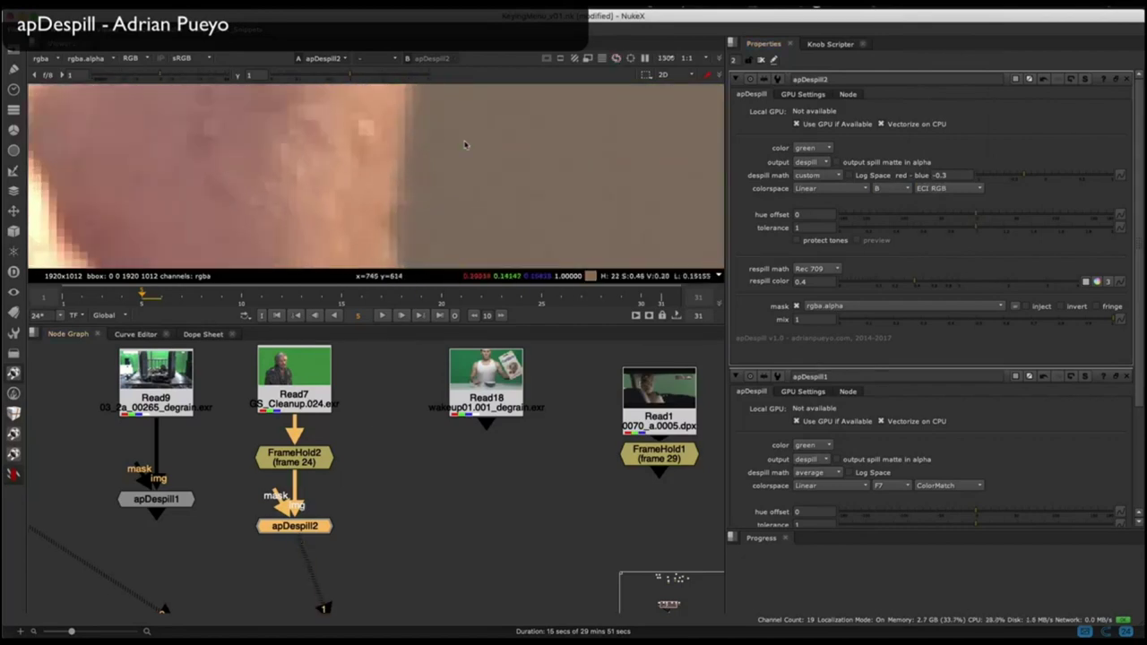
scroll(482, 153, down, 10)
key(d)
key(d)
scroll(457, 151, up, 4)
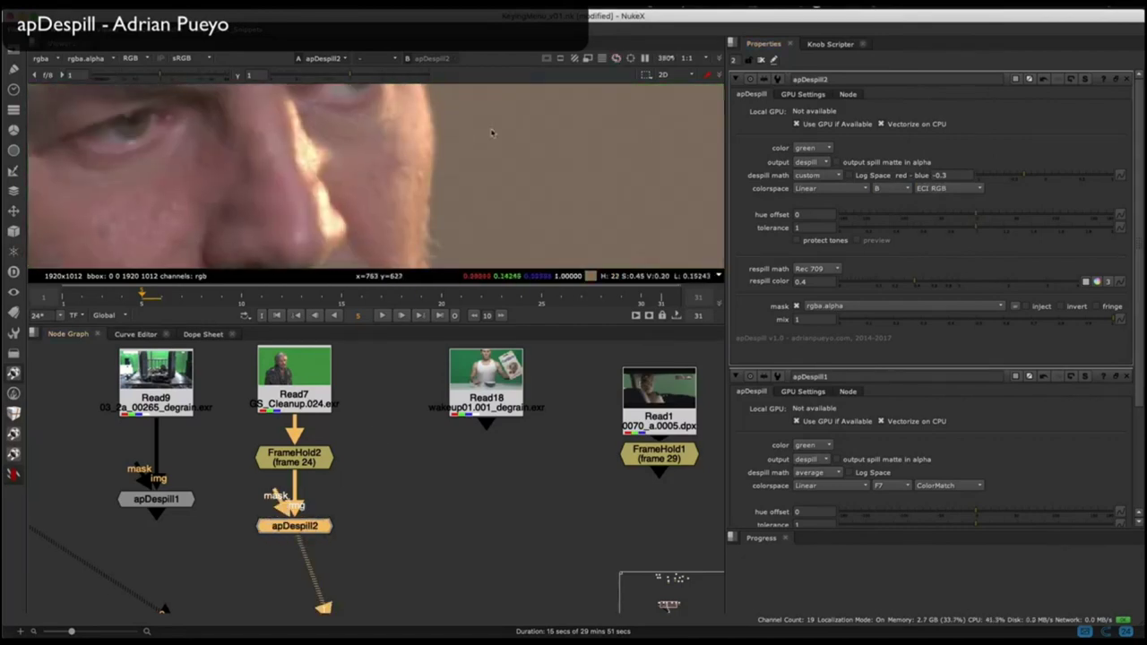
Display the FrameHold1 plate of the woman in the car and add an apDespill node below it.
middle_drag(489, 386, 356, 406)
drag(355, 406, 344, 433)
middle_drag(344, 433, 236, 410)
click(417, 451)
key(1)
key(f)
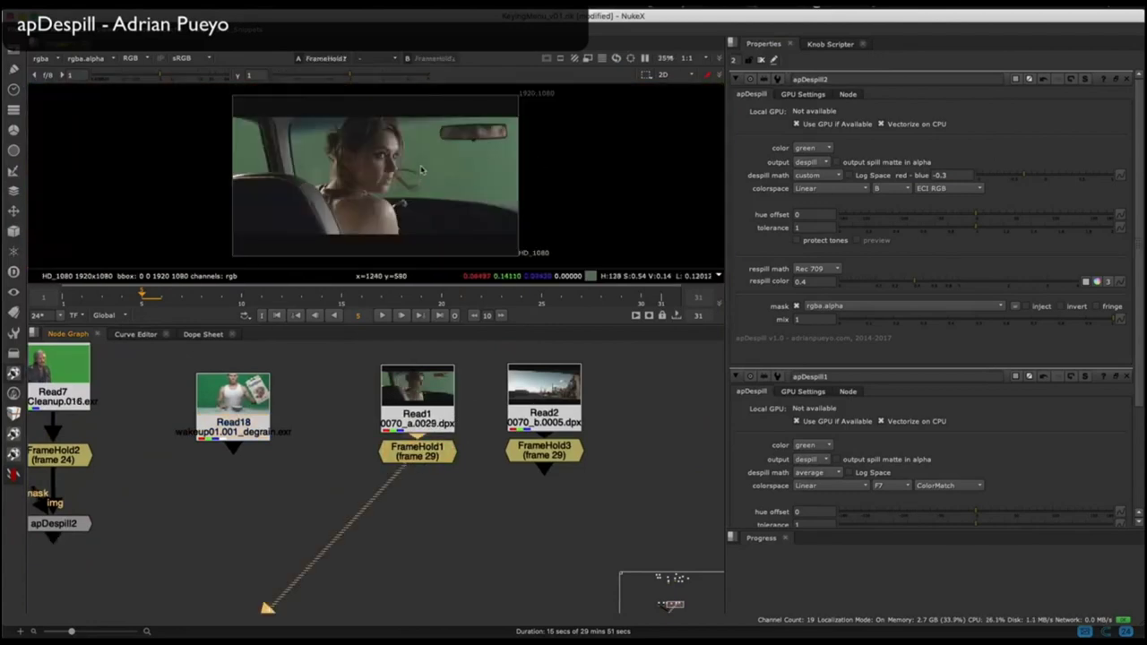
scroll(428, 202, up, 4)
key(Tab)
text(apdes)
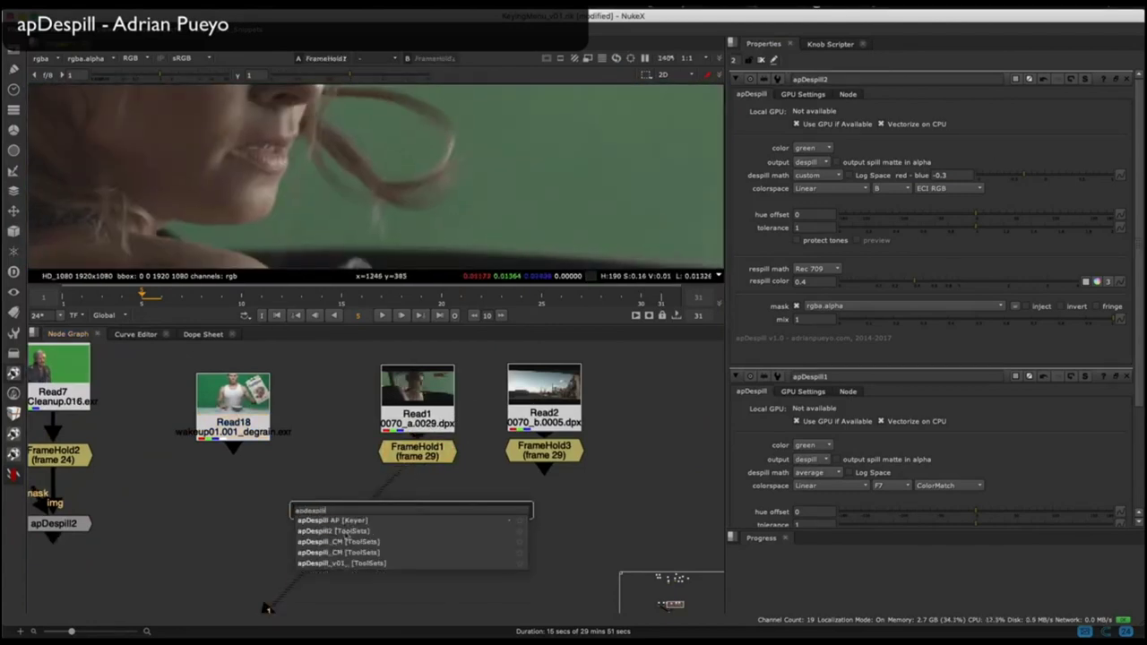
key(Return)
Set apDespill3's colorspace to D50 and Wide Gamut, the respill color to -1 and the hue offset to -13.
click(861, 175)
click(831, 177)
click(830, 188)
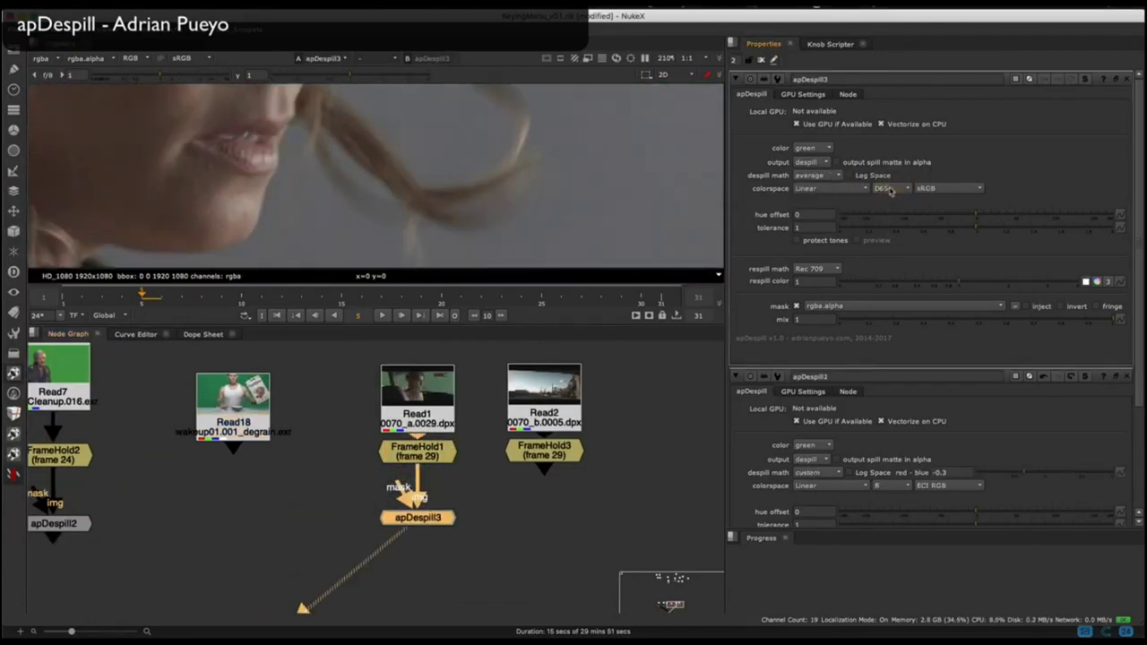
scroll(891, 191, up, 3)
scroll(961, 192, down, 7)
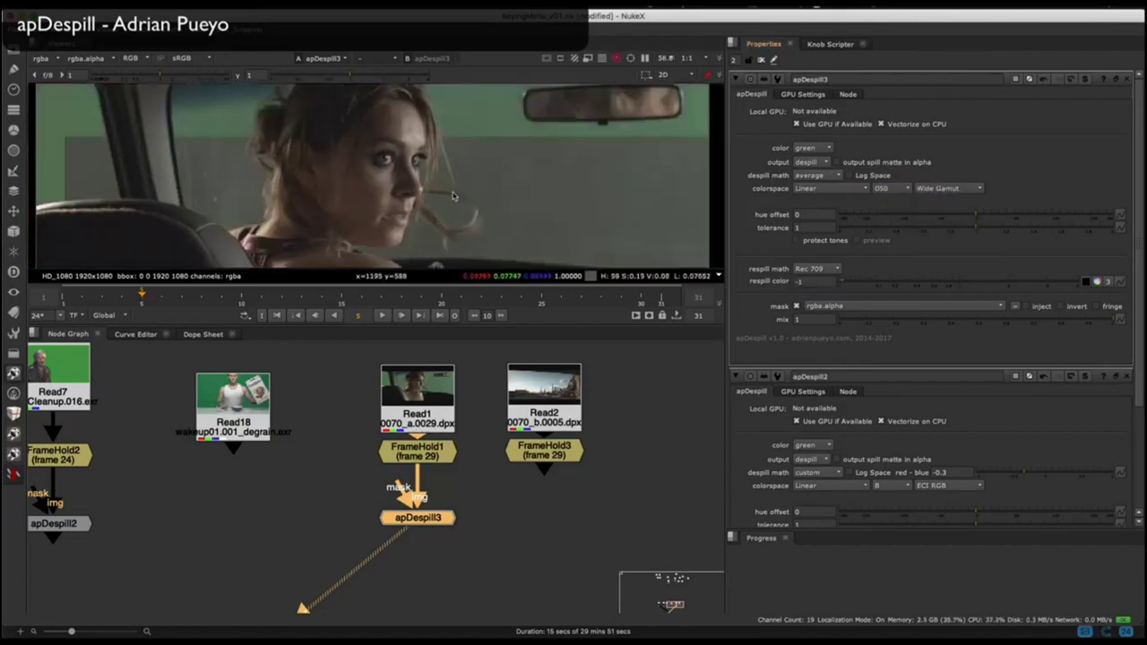
drag(499, 478, 322, 573)
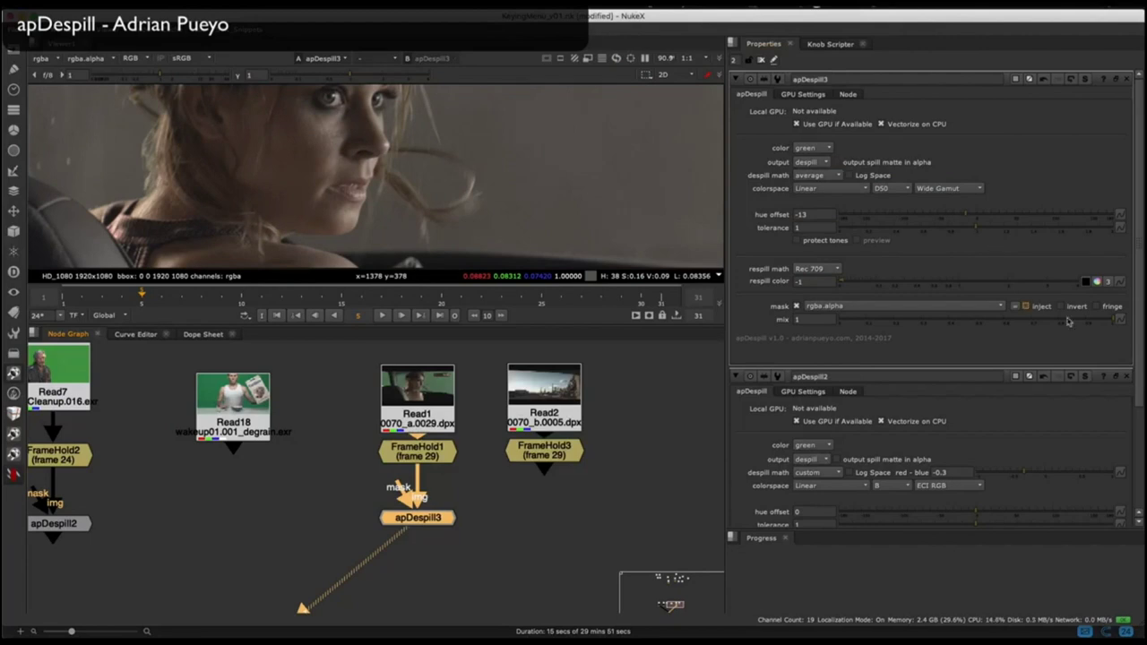
Try the Ccir 601 and Average respill math and a 0.355 mix, and restore Rec 709 and a mix of 1.
click(1132, 377)
click(833, 270)
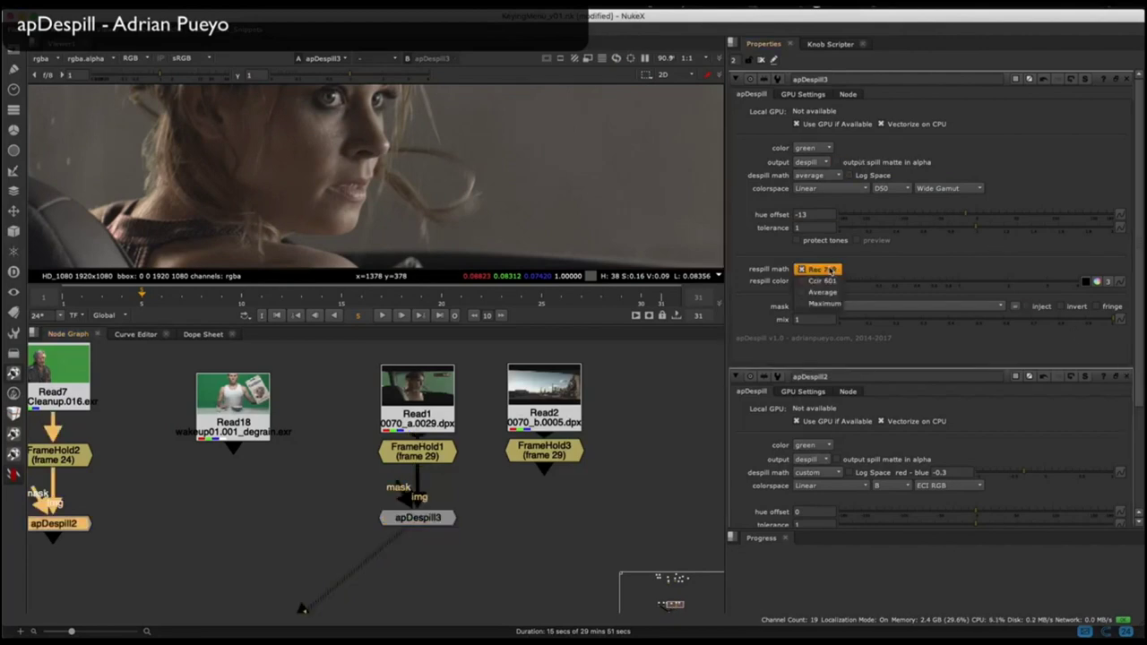
click(825, 279)
click(832, 271)
click(834, 260)
click(828, 271)
click(830, 289)
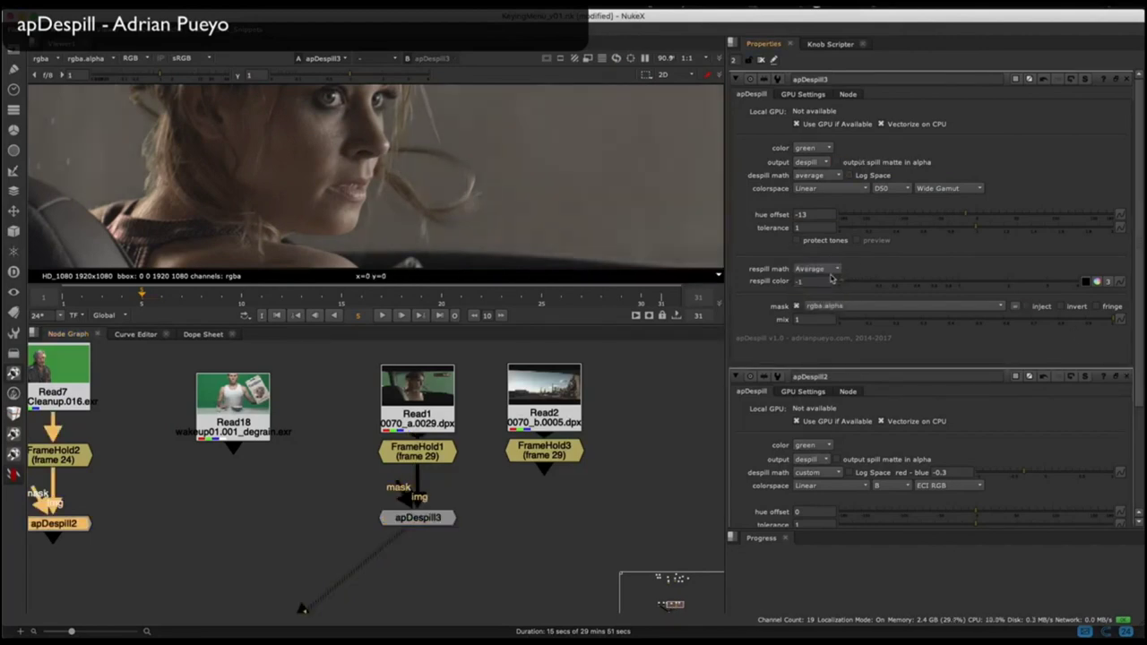
click(832, 272)
click(830, 249)
drag(856, 321, 938, 323)
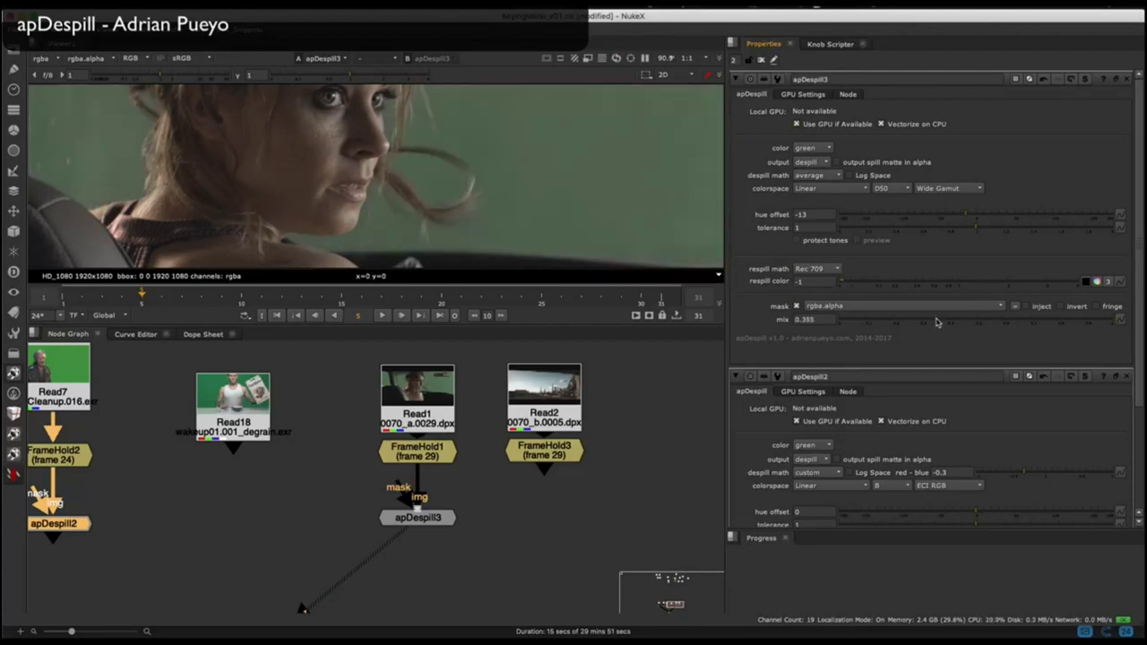
drag(798, 323, 1141, 317)
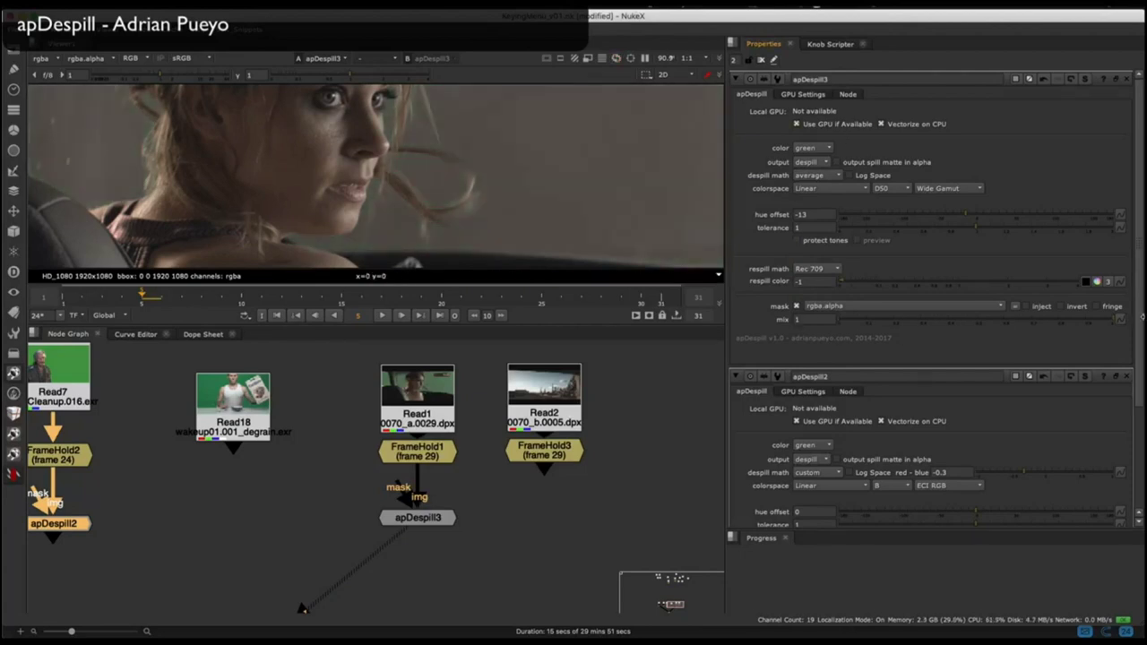
Output apDespill3's spill matte in the alpha and inspect the alpha channel with adjusted viewer gain.
click(885, 163)
key(a)
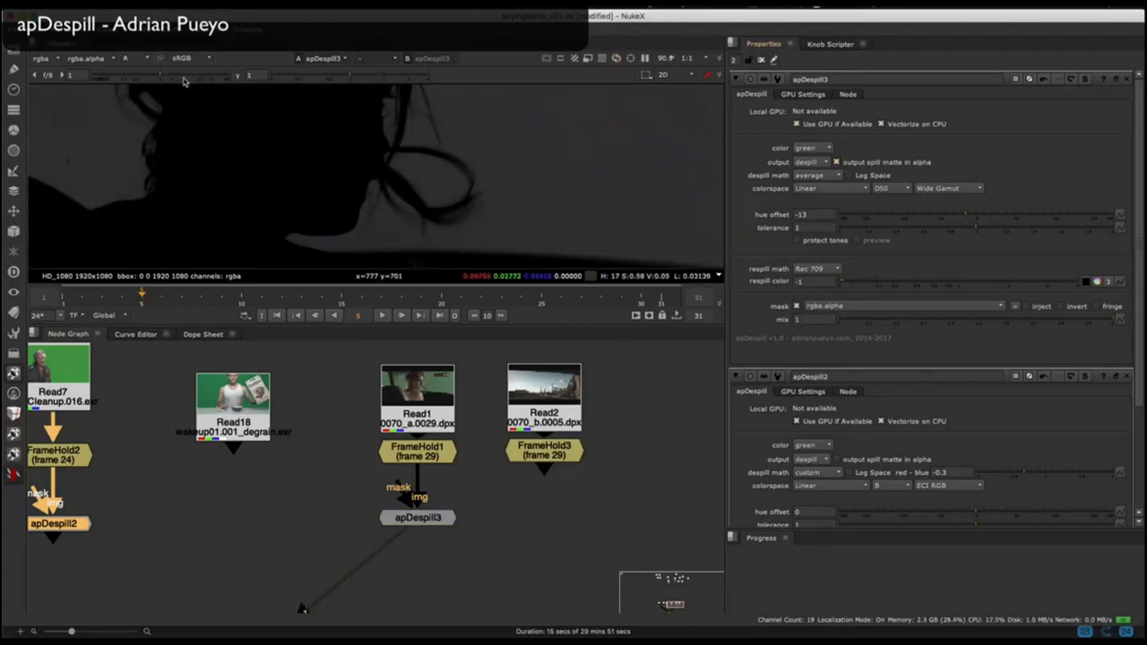
drag(184, 81, 192, 79)
click(160, 78)
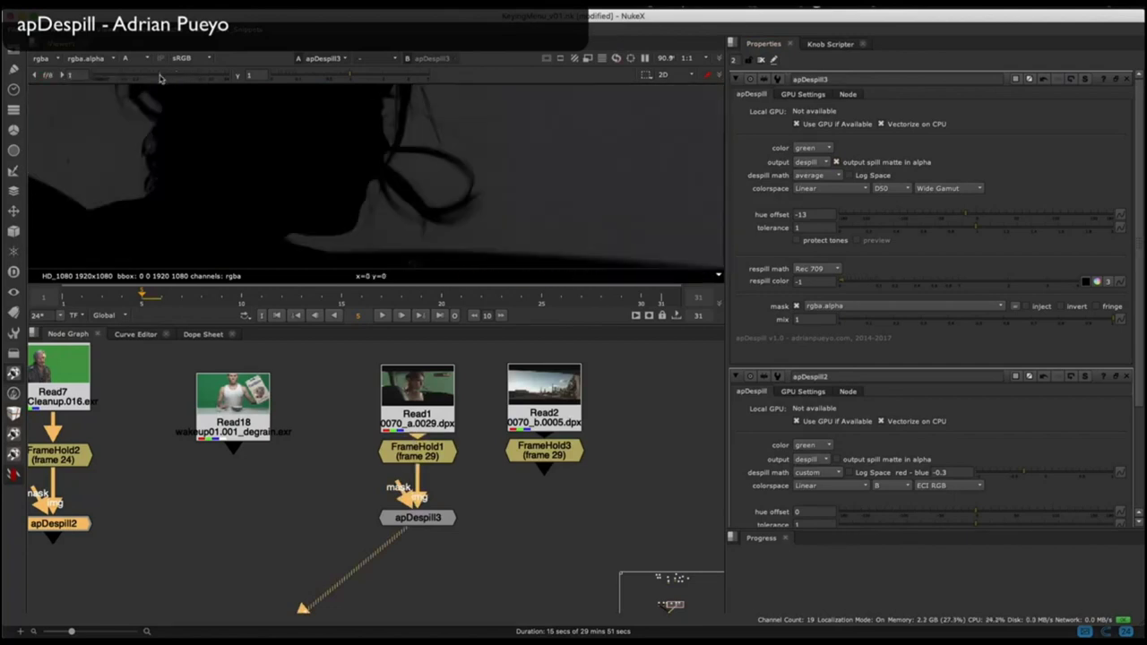
key(a)
key(a)
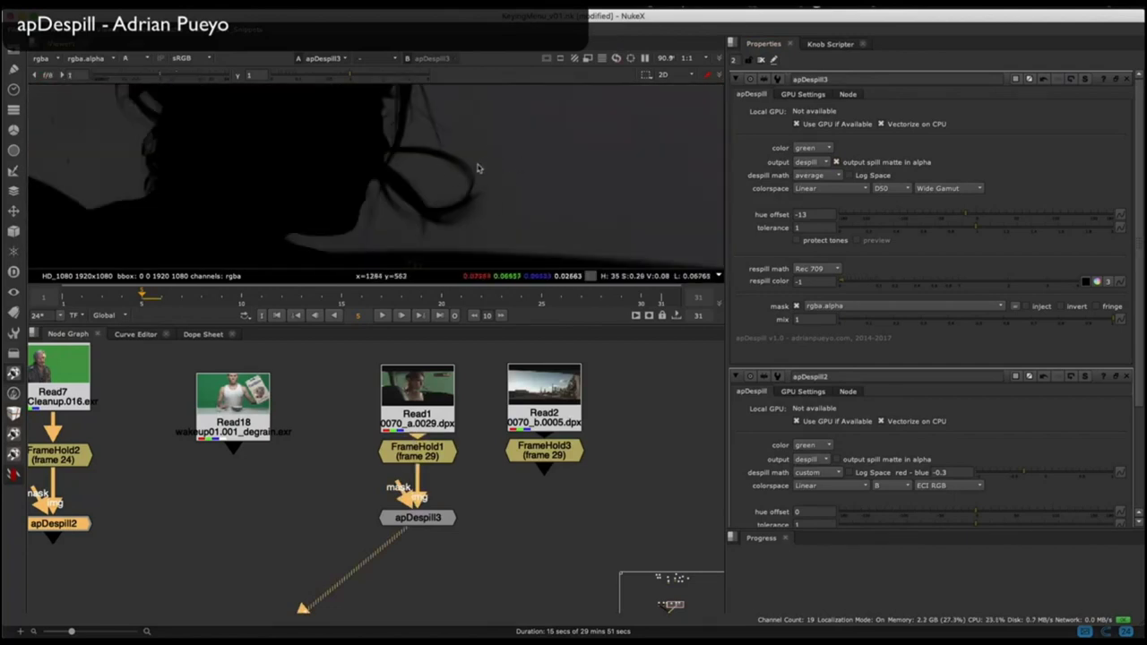
key(a)
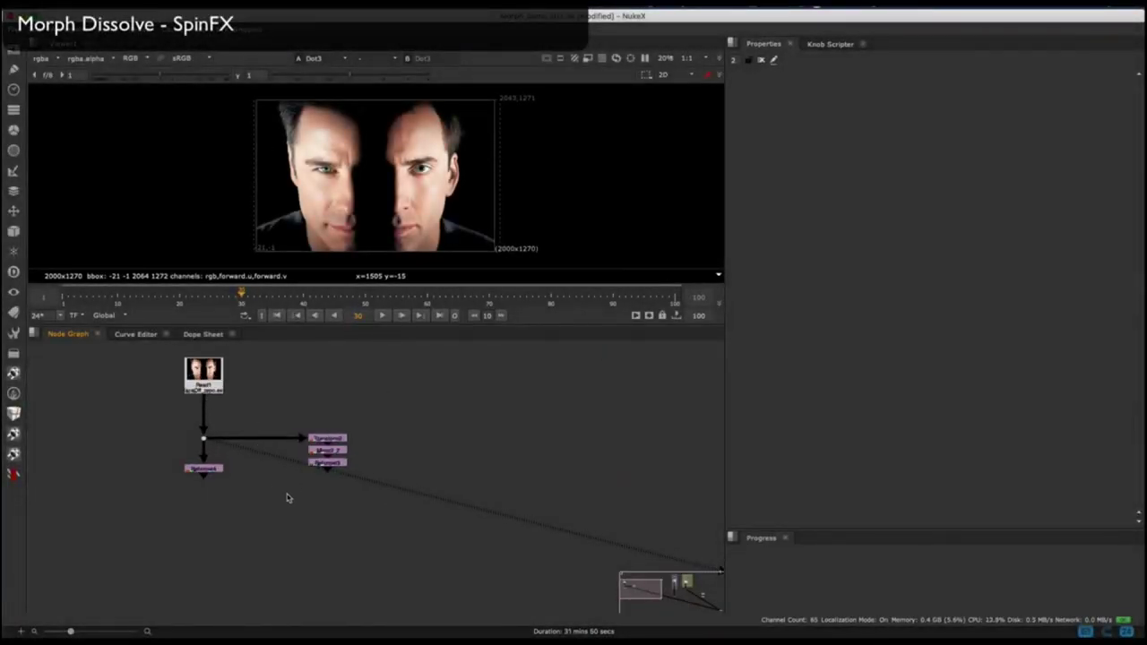
Add a MorphDissolve SPIN node and connect its inputs to the original and mirrored face branches.
scroll(272, 502, up, 1)
right_click(29, 474)
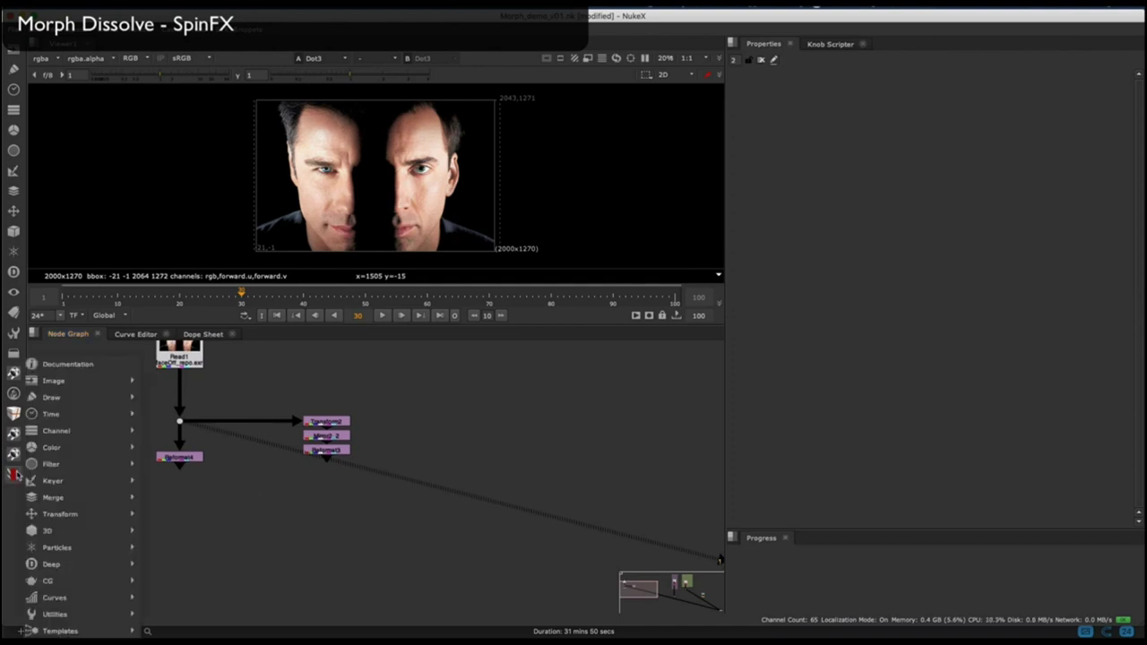
mouse_move(79, 516)
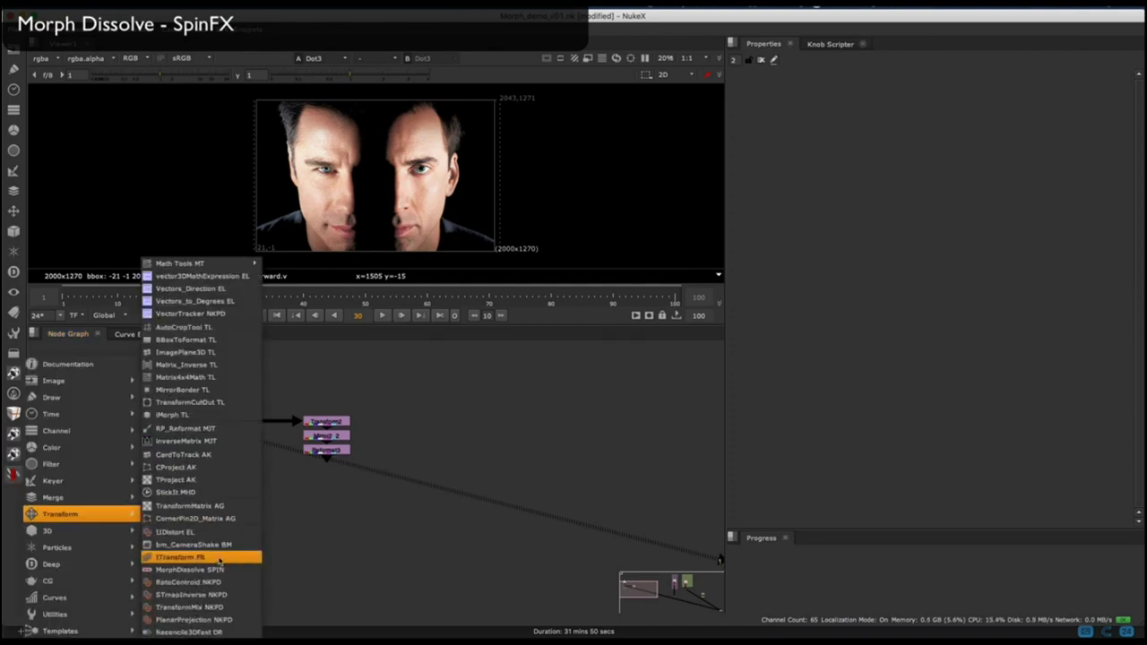
click(189, 569)
drag(176, 447, 179, 456)
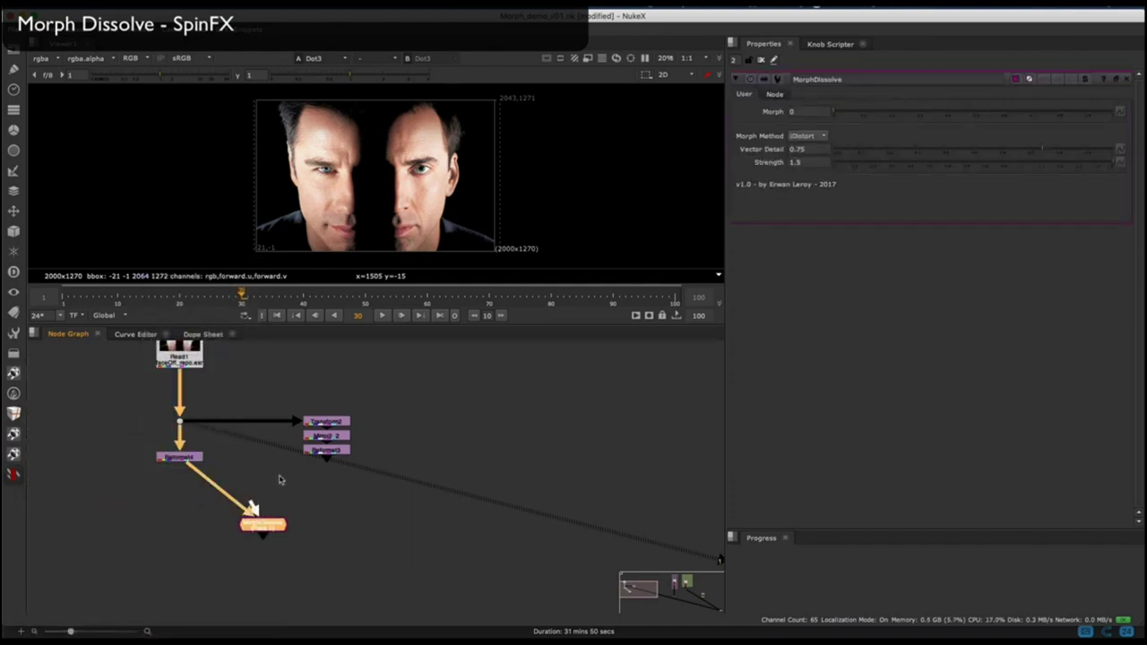
drag(276, 513, 326, 450)
Set MorphDissolve's morph method to Kronos and key Morph from 0 at frame 1 to 1 at frame 40.
click(809, 135)
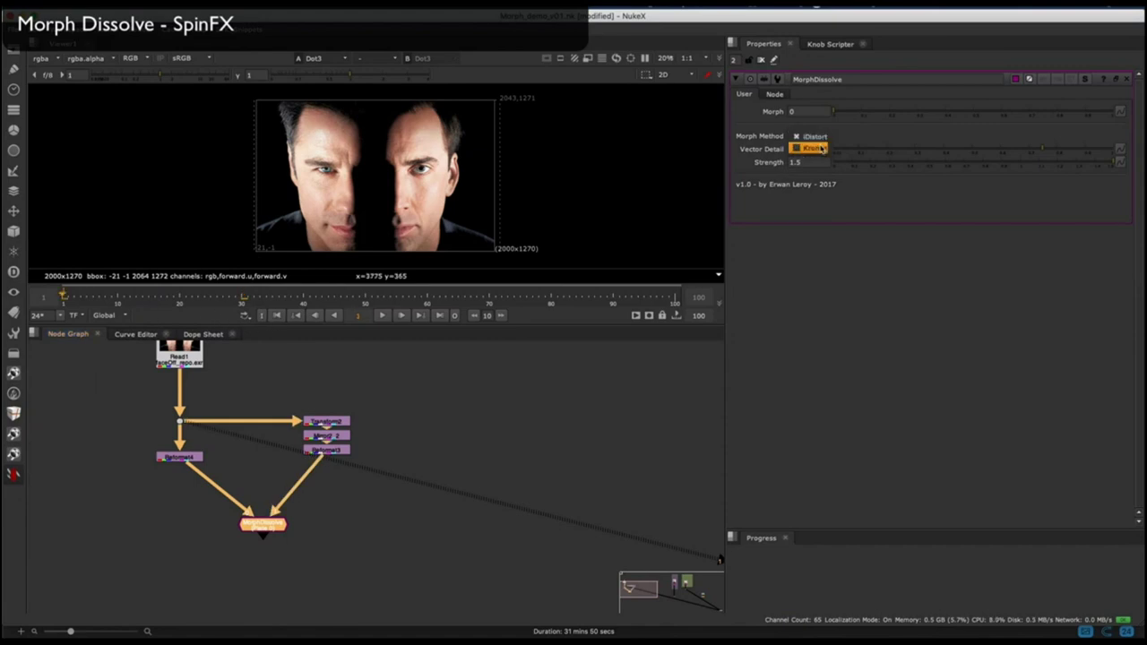
click(806, 143)
right_click(811, 111)
key(Escape)
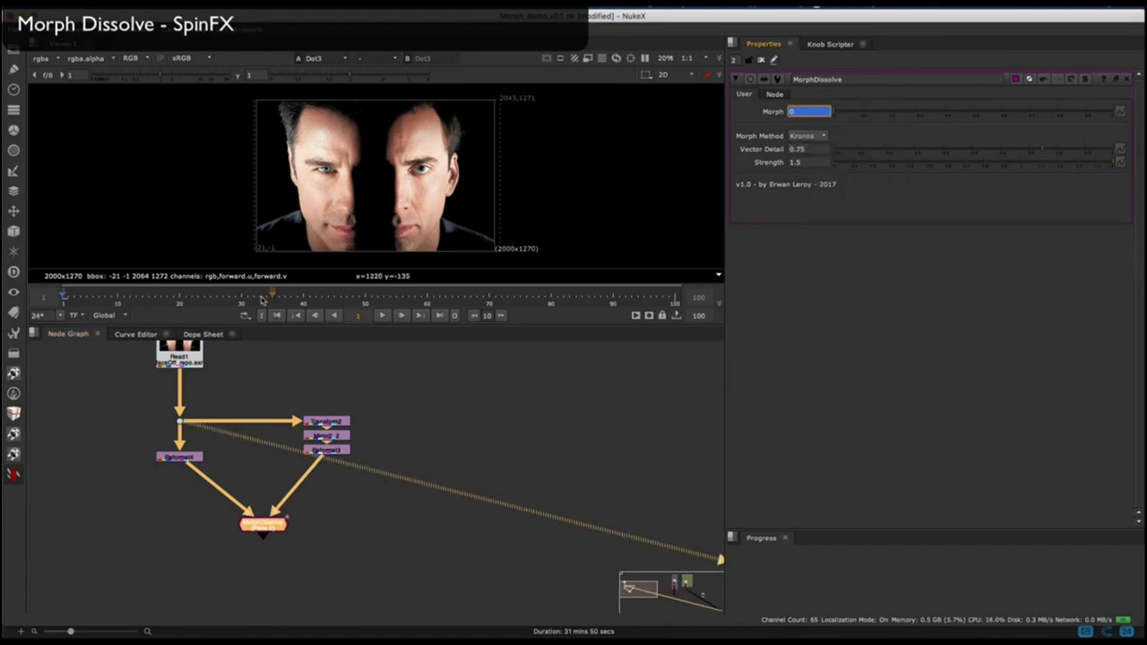
click(242, 298)
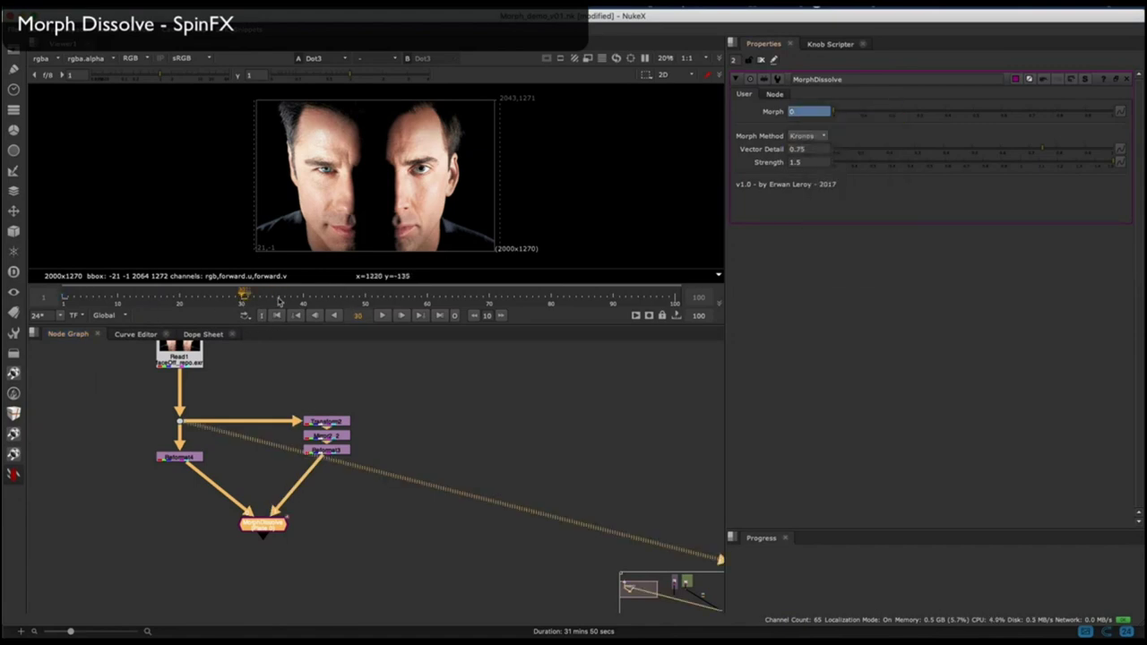
text(1)
key(Return)
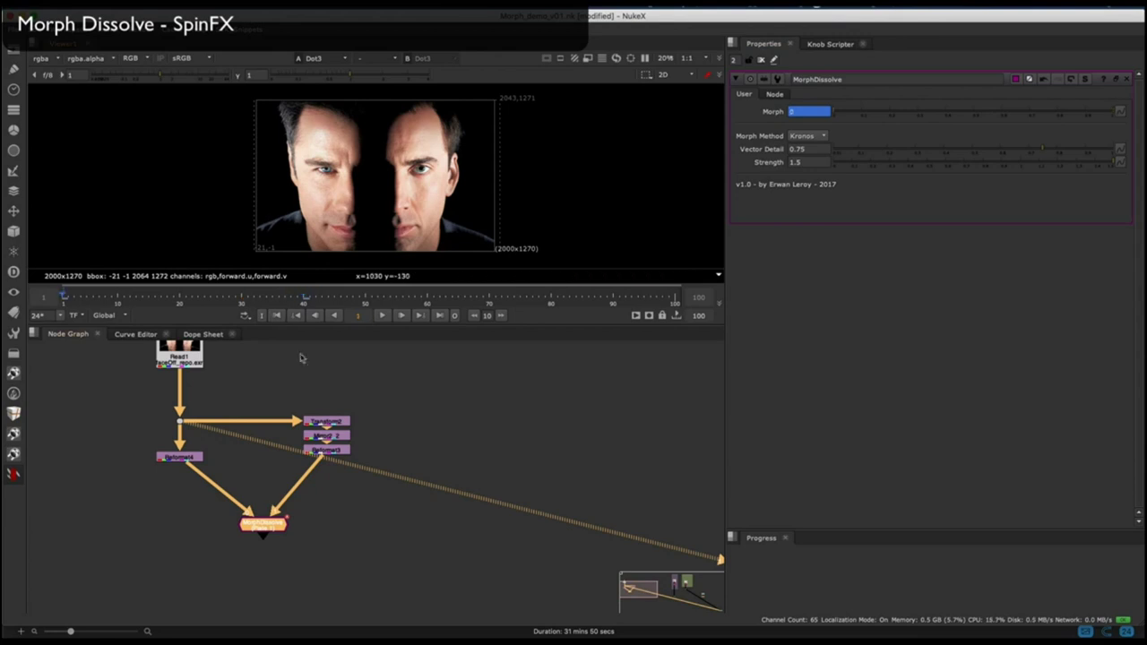
Display MorphDissolve in an enlarged viewer and play the morph over frames 1 to 40.
key(1)
drag(392, 323, 394, 409)
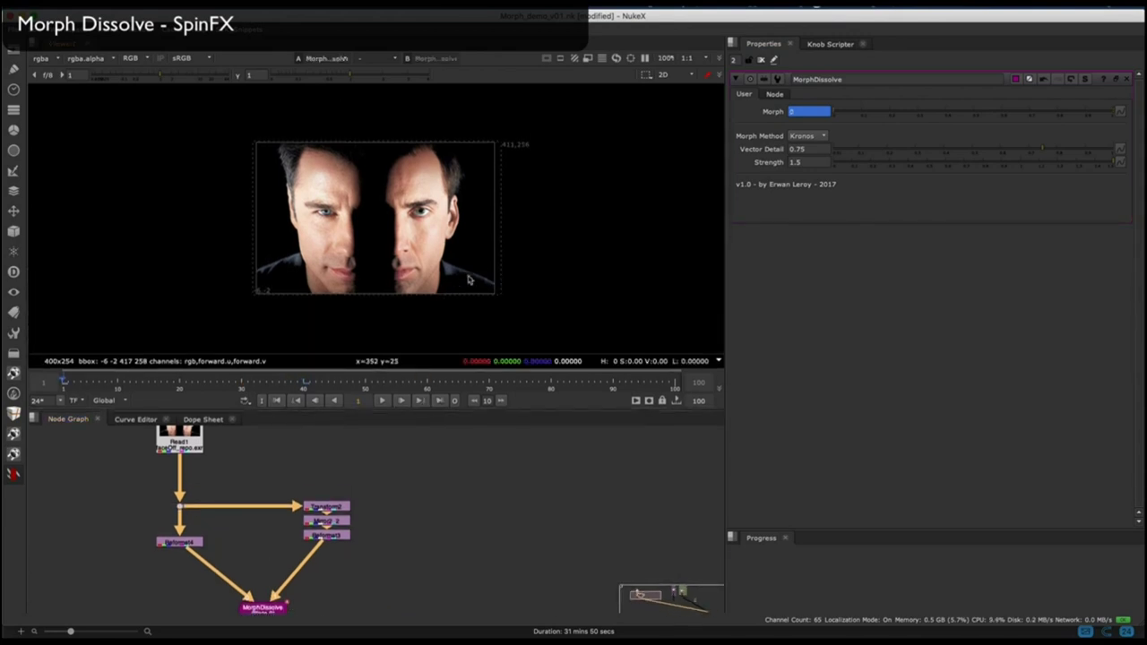
scroll(457, 256, up, 5)
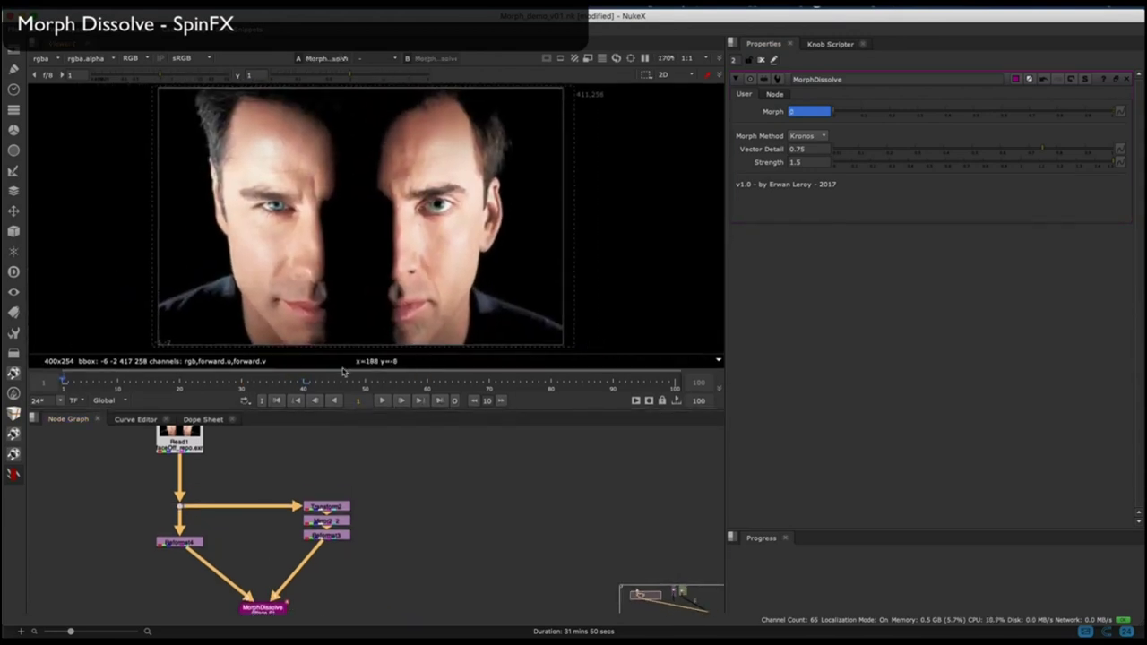
super+click(310, 386)
click(384, 402)
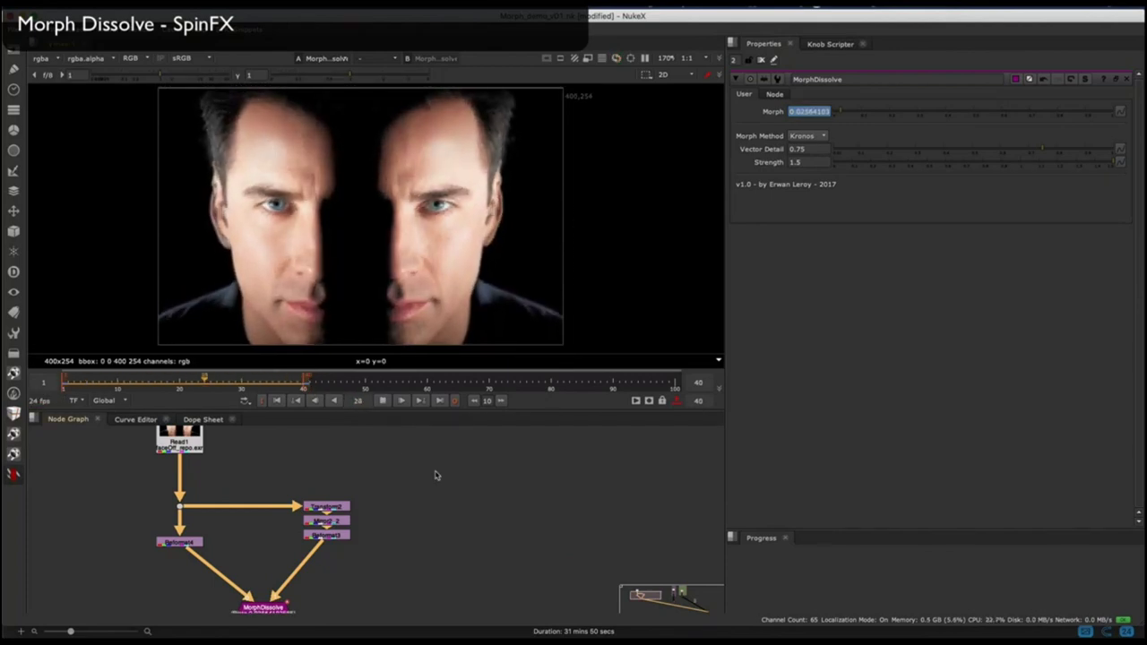
Stop playback, move to frame 23 and set MorphDissolve's Vector Detail to 1.
click(378, 400)
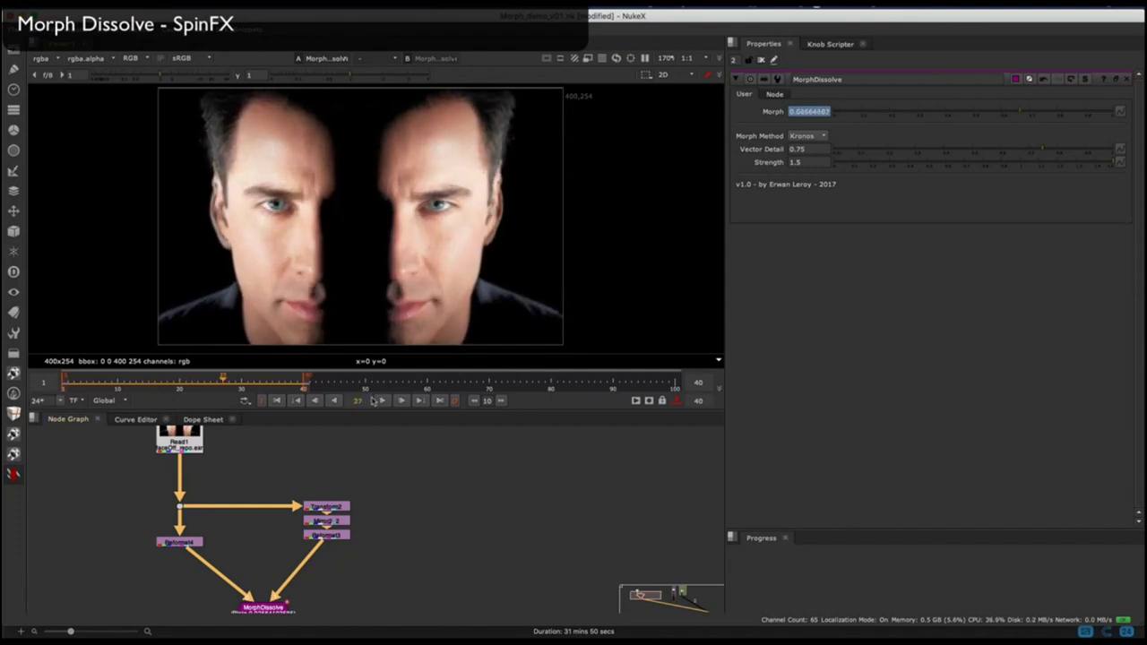
click(198, 381)
drag(819, 148, 667, 173)
text(1)
key(Return)
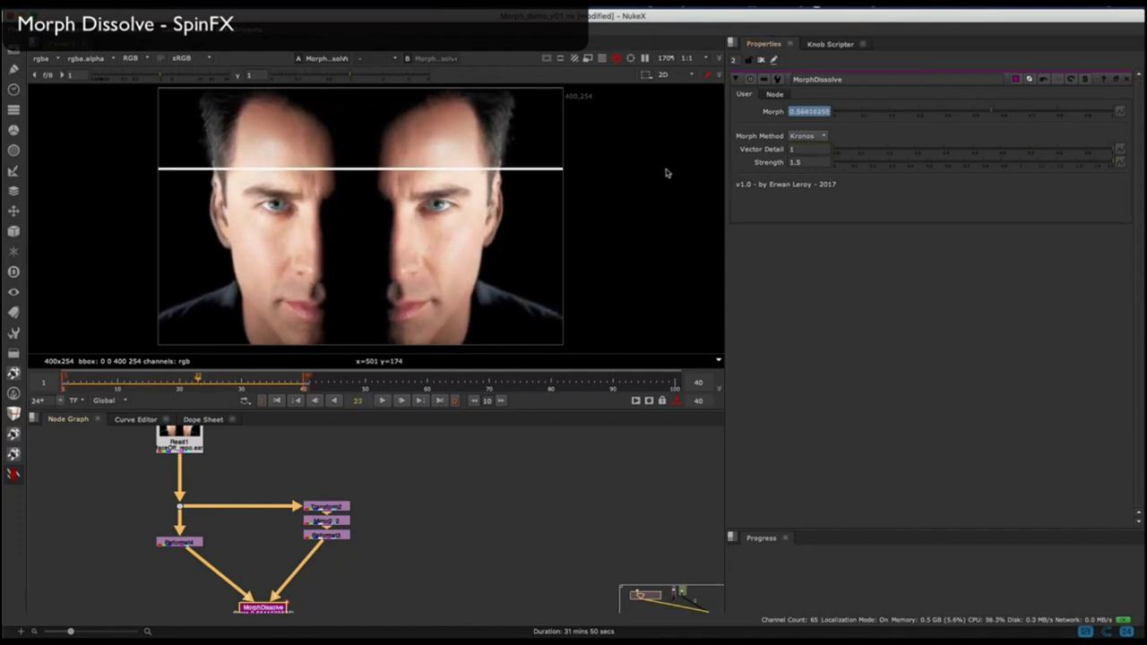
Try the iDistort morph method with Strength 0.82 and Vector Detail 0.53, and restore Kronos, Strength 1.5 and Vector Detail 1.
click(813, 126)
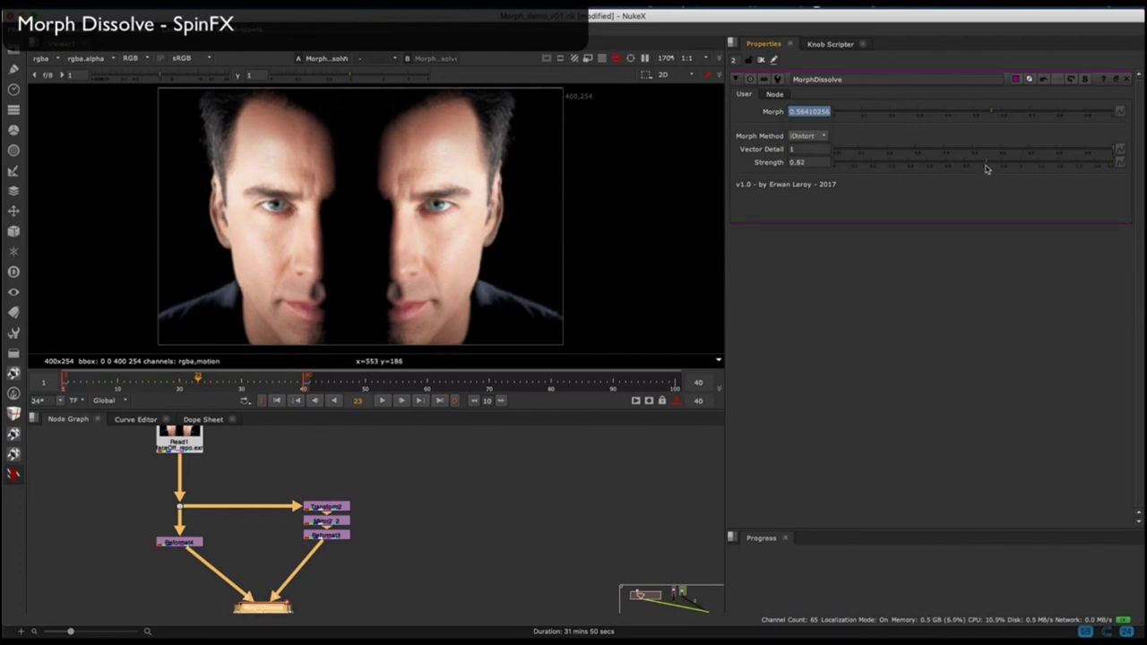
click(902, 163)
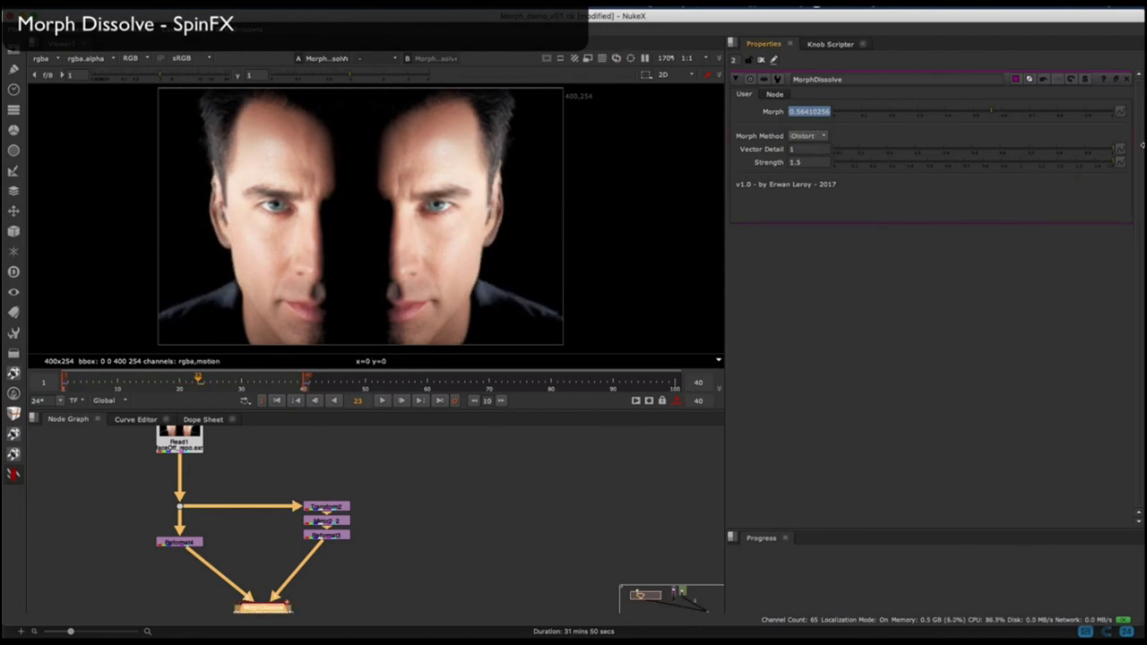
click(980, 151)
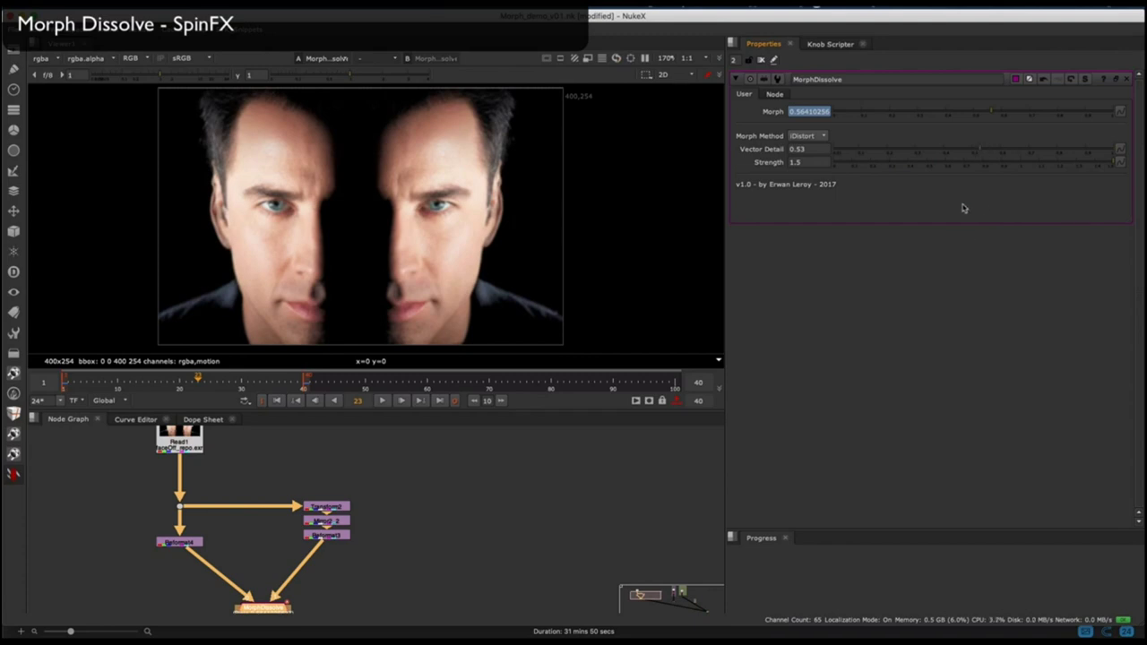
drag(1048, 151, 1126, 161)
click(813, 136)
click(816, 152)
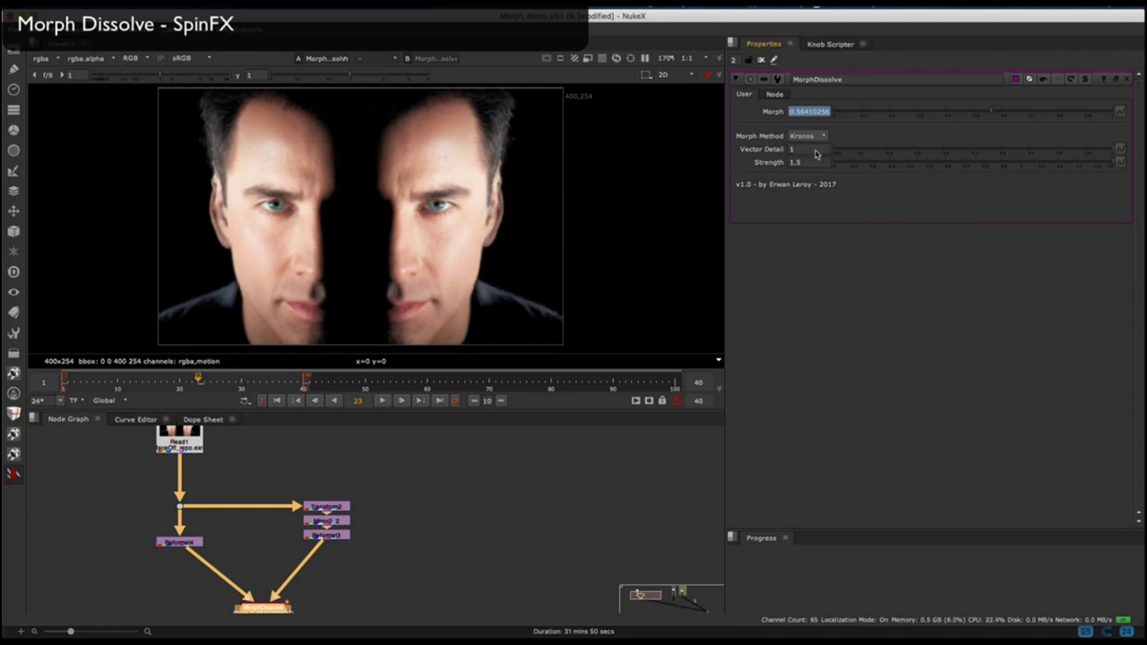
Focus on the MorphDissolve node and play its morph from the first frame.
scroll(396, 486, down, 5)
scroll(350, 532, up, 8)
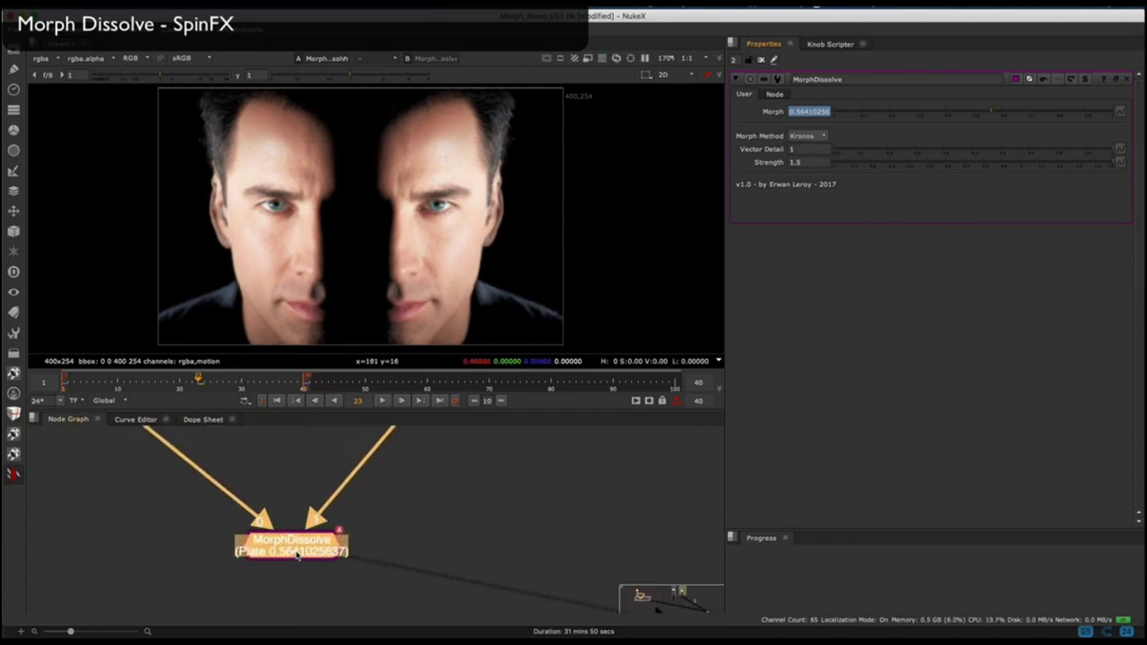
click(393, 513)
click(283, 556)
click(276, 401)
click(381, 400)
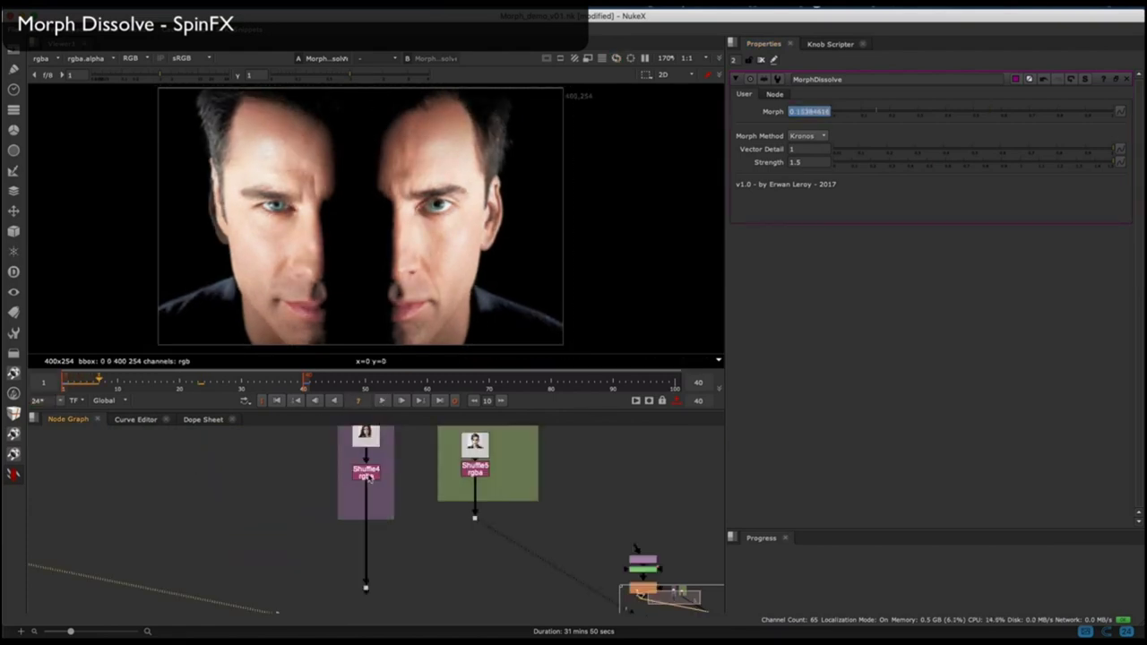
Display the Girl 01 portrait from Shuffle4 with the whole image framed in the viewer.
click(368, 473)
scroll(386, 472, down, 3)
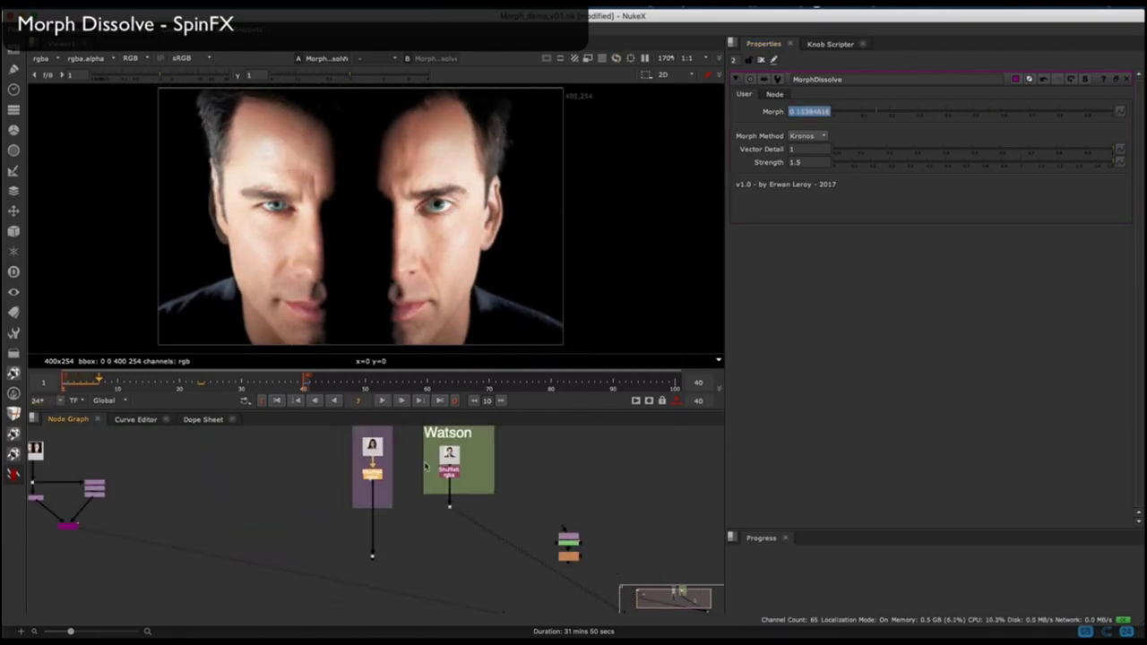
middle_drag(400, 467, 326, 496)
scroll(326, 495, up, 1)
click(297, 502)
key(1)
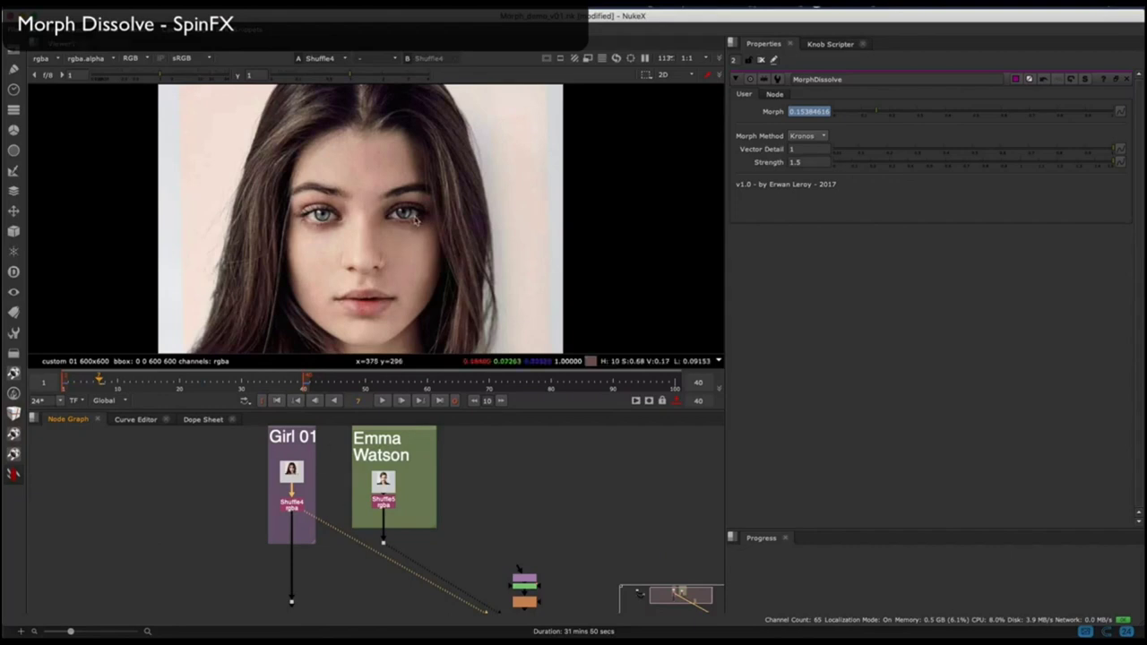
middle_drag(416, 219, 401, 209)
scroll(404, 224, down, 1)
scroll(416, 223, up, 1)
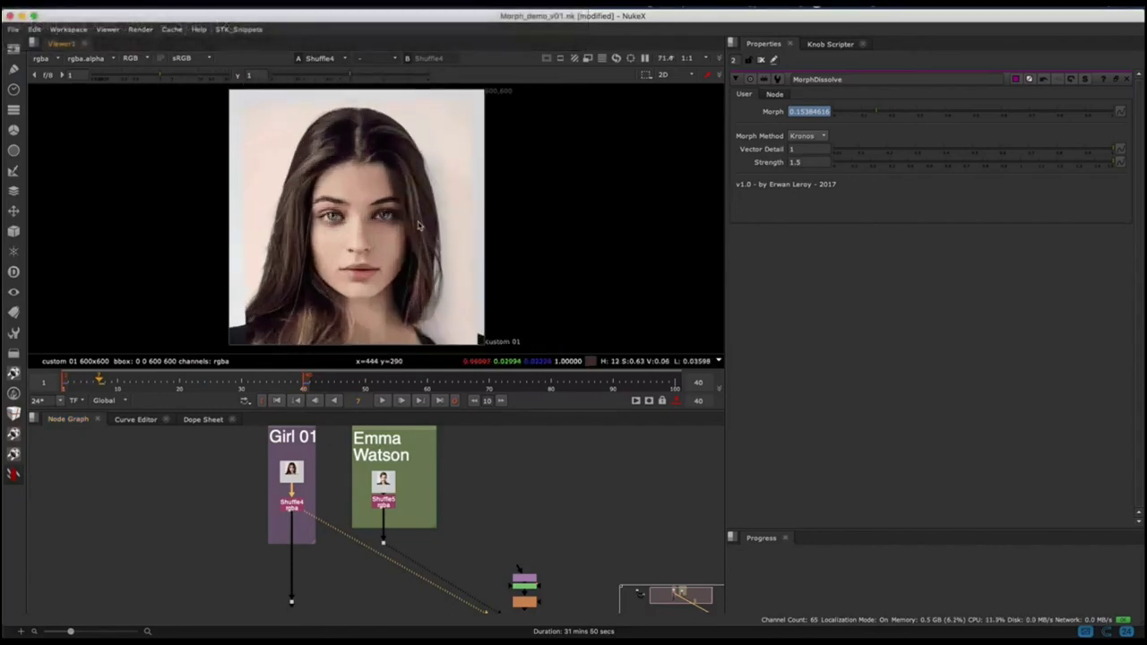
scroll(419, 225, up, 1)
scroll(419, 226, down, 1)
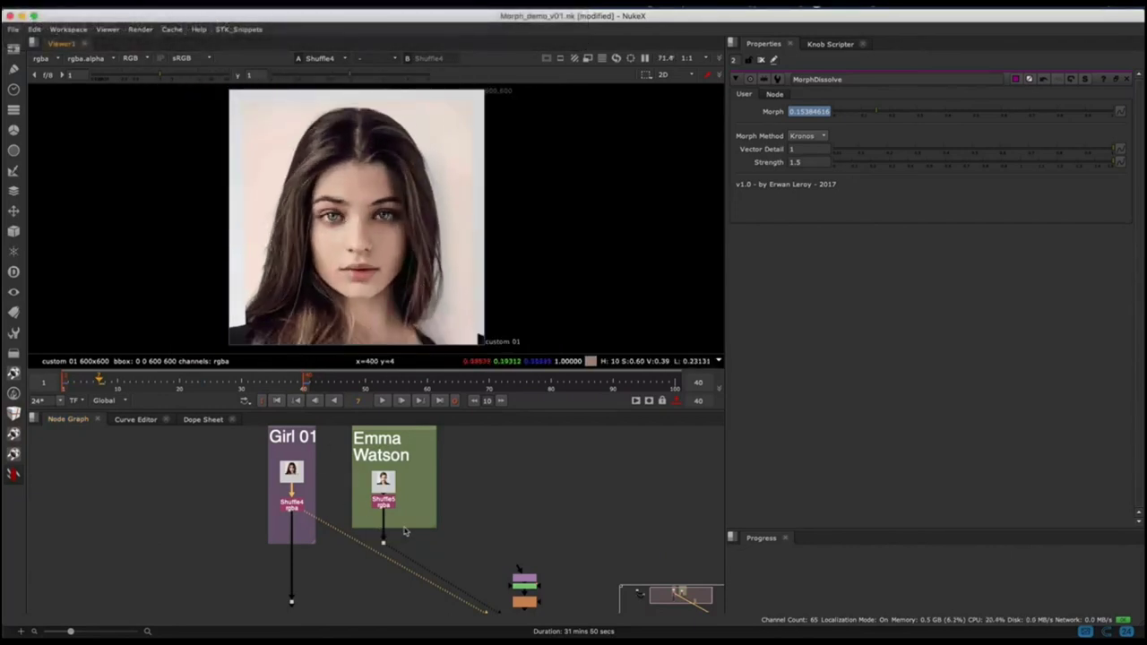
Compare the Girl 01 and Emma Watson portraits in the viewer and display the blurred roto mask from Blur3.
key(2)
key(1)
key(2)
key(1)
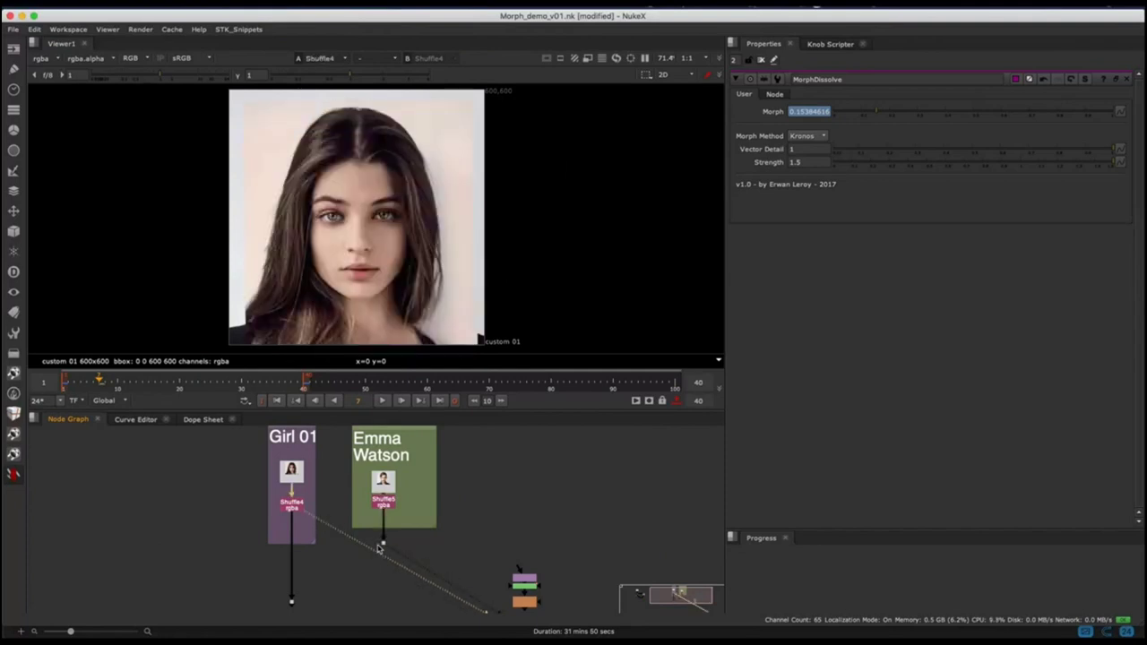
key(2)
drag(364, 97, 367, 338)
middle_drag(441, 545, 436, 513)
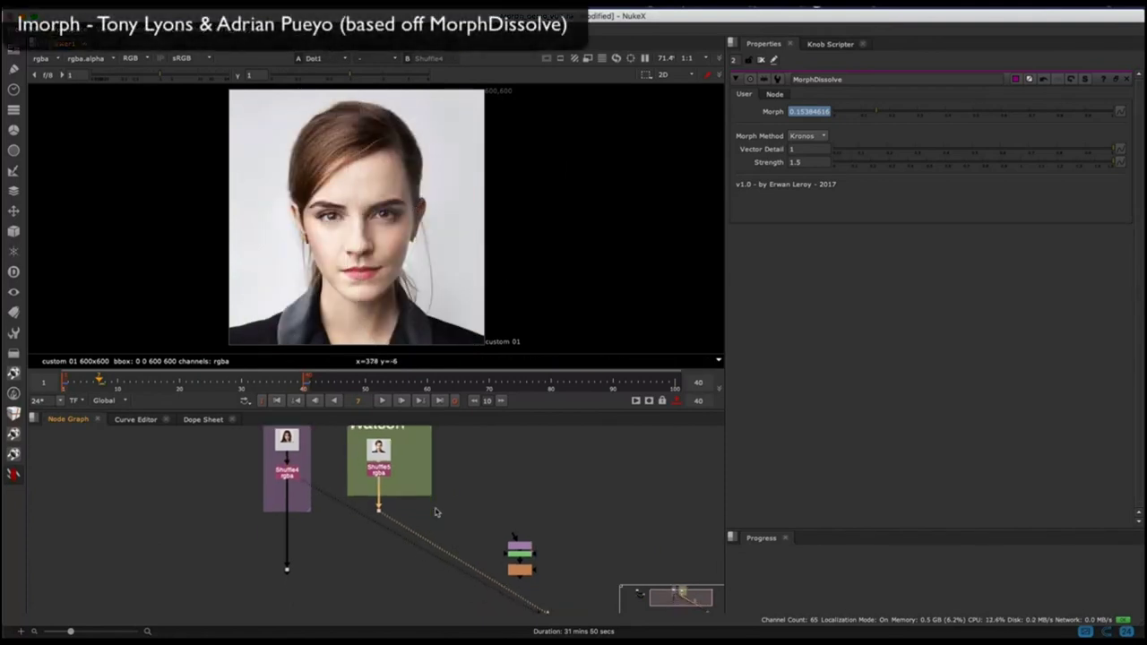
click(520, 549)
key(1)
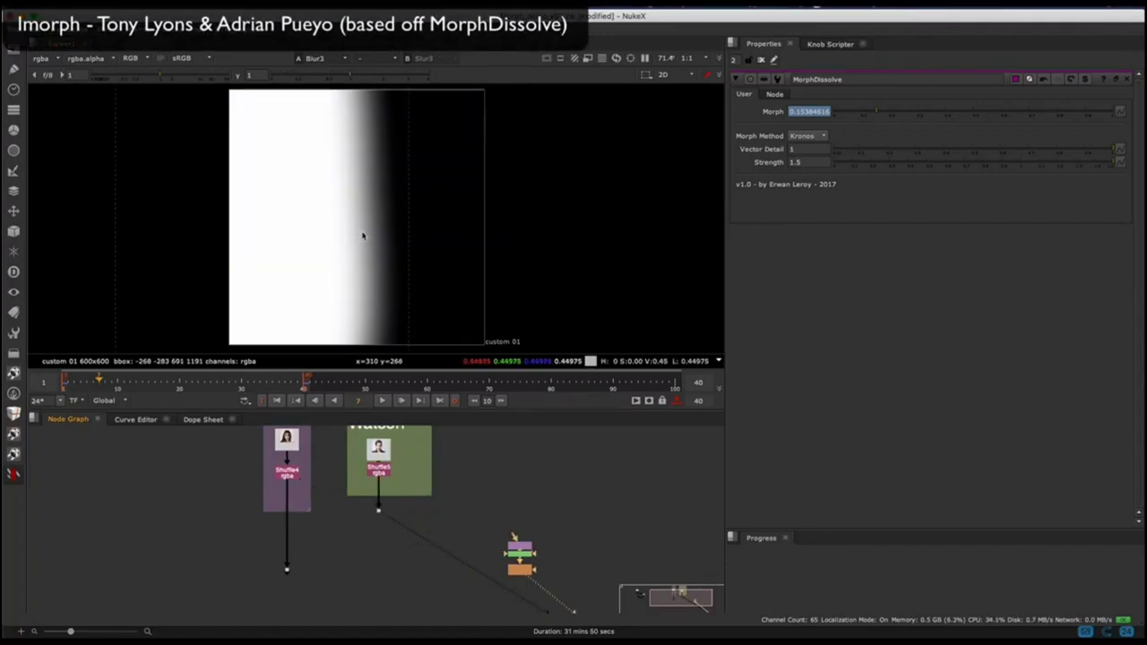
Add an iMorph node and connect it to the two portrait branches, with Blur3 as its mask.
middle_drag(379, 584, 345, 550)
scroll(371, 551, up, 4)
click(14, 475)
mouse_move(85, 519)
click(186, 417)
drag(316, 540, 344, 542)
drag(326, 531, 565, 541)
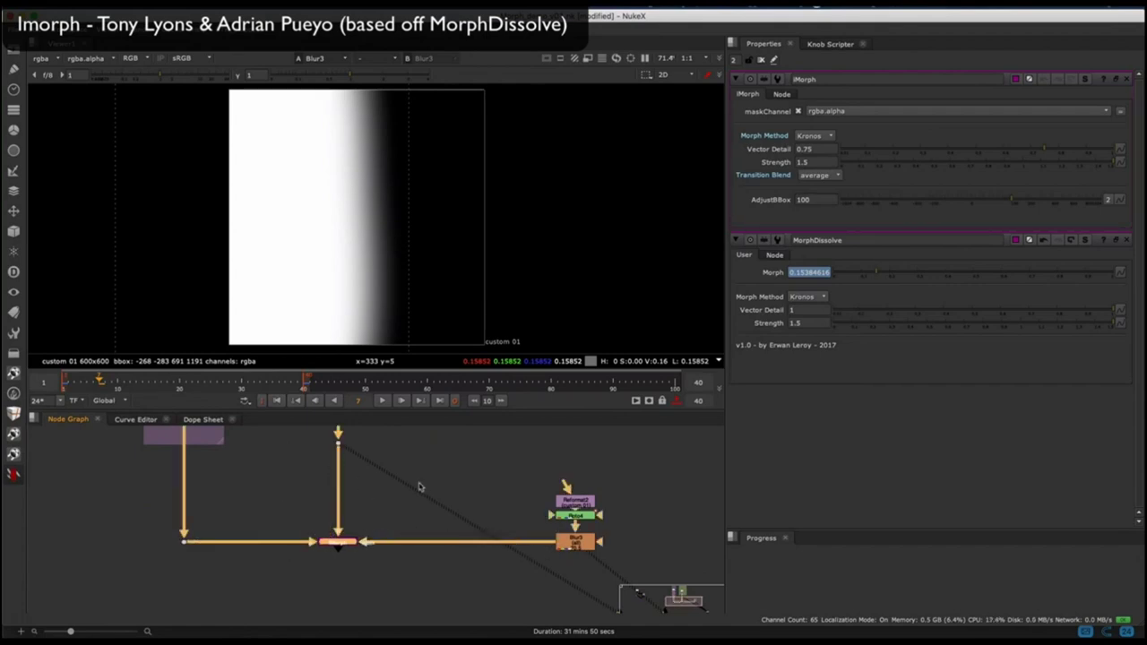
Display the iMorph node's output in the viewer.
middle_drag(384, 465, 378, 519)
click(332, 496)
key(1)
middle_drag(316, 578, 332, 546)
click(349, 563)
key(1)
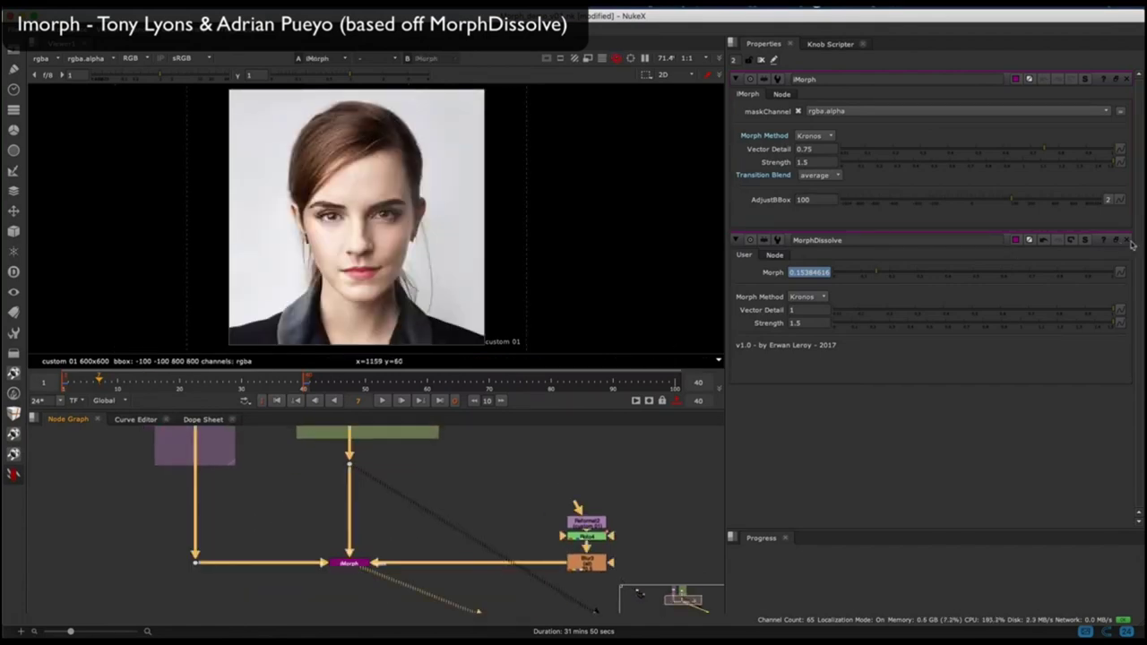
Close MorphDissolve's properties, inspect Roto4's spline over the blended face, and clear all open node properties.
click(1126, 240)
double_click(587, 536)
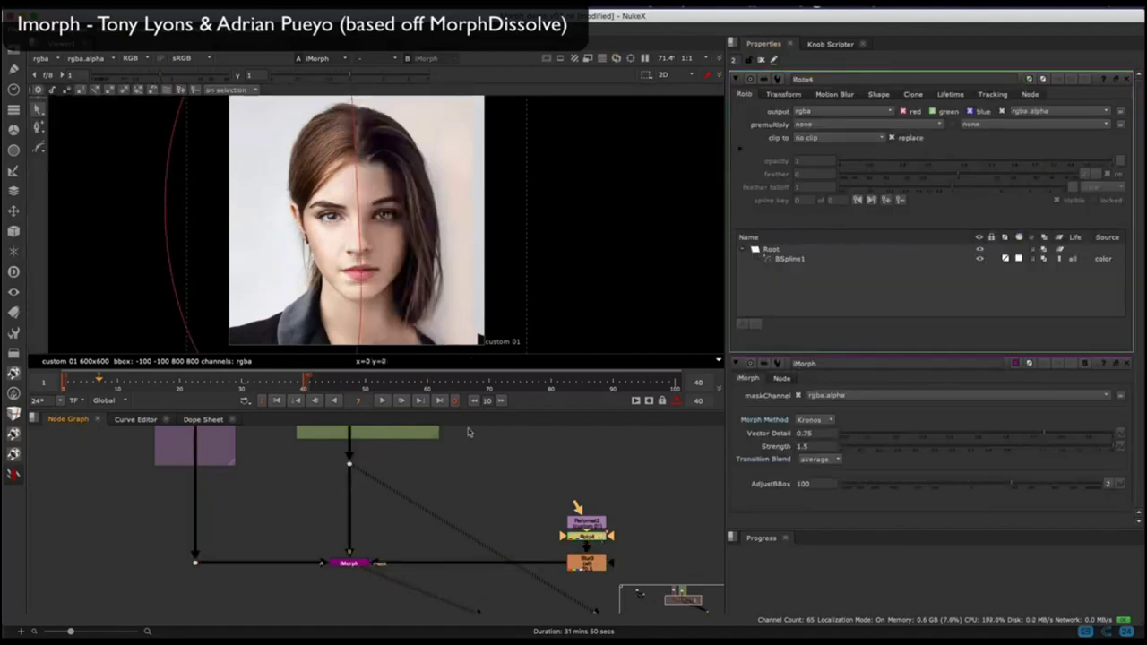
click(761, 61)
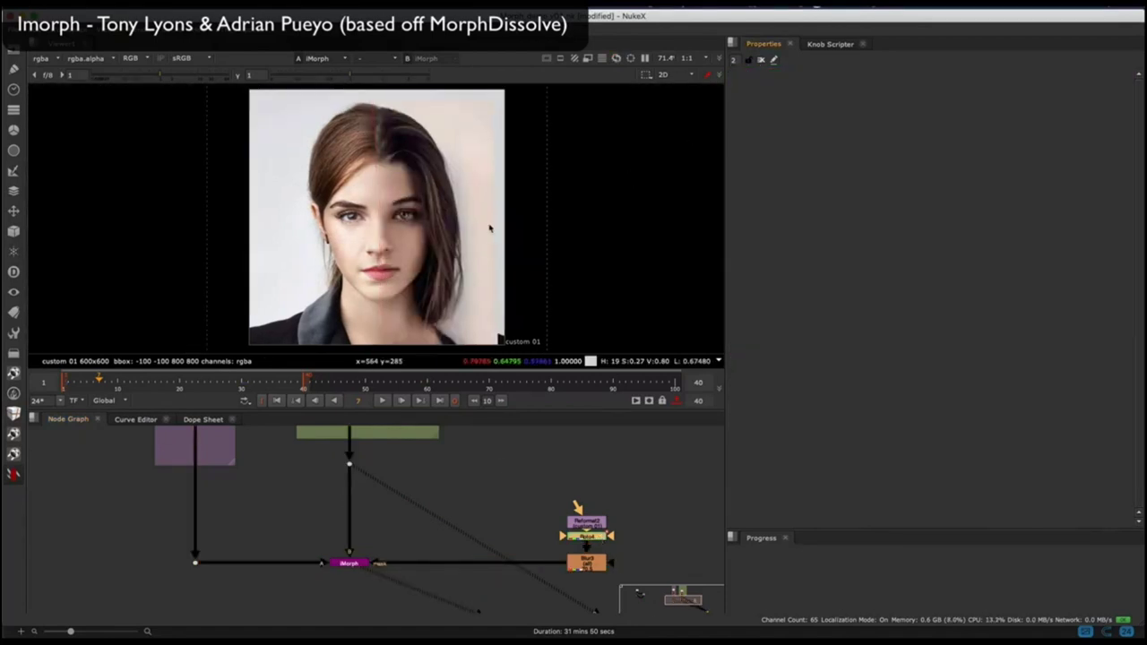
Temporarily disable iMorph to compare the blended face with the Girl 01 portrait.
click(349, 564)
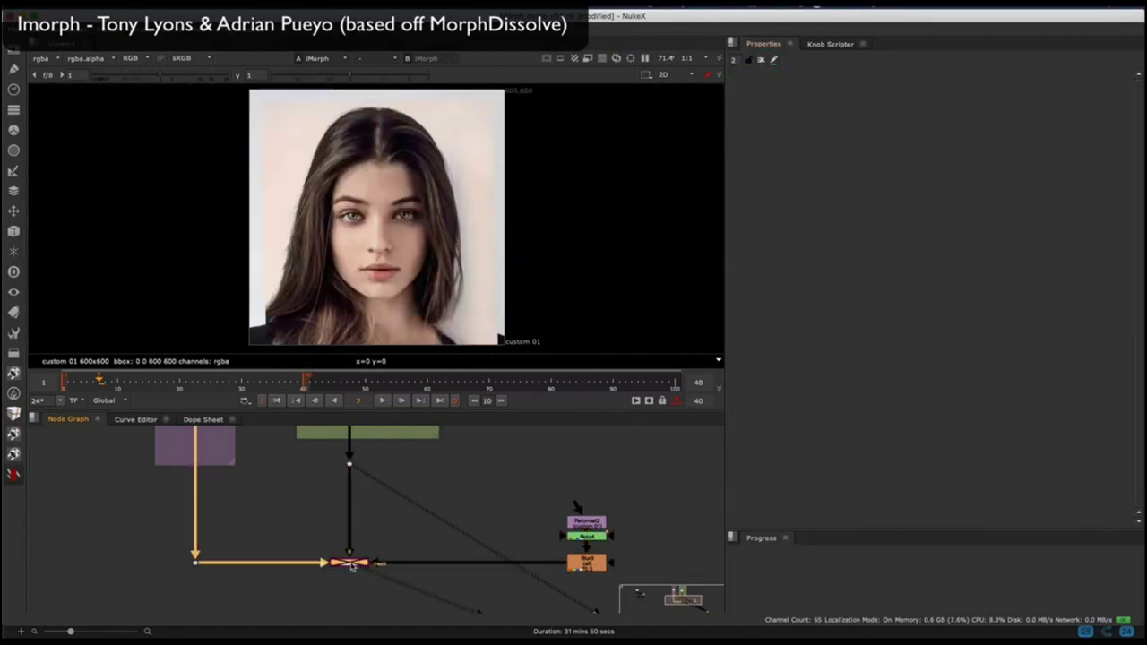
key(d)
key(d)
Key Roto4's BSpline1 to sweep across the face between frames 7 and 30, and play the morph over frames 7 to 31.
double_click(349, 563)
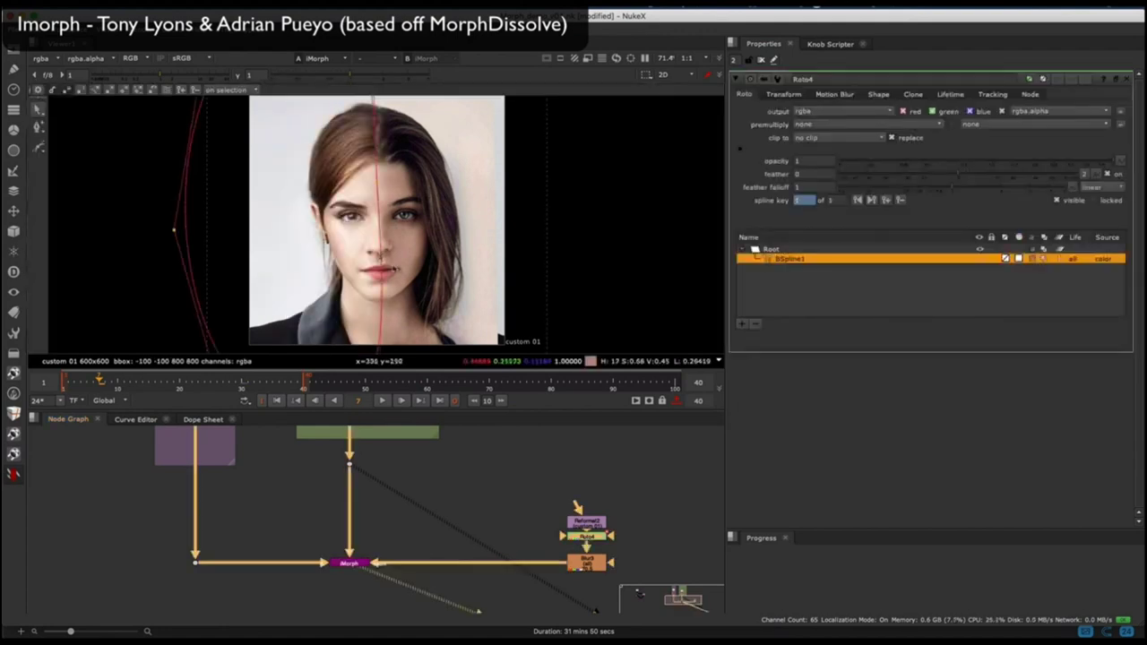
scroll(439, 247, up, 4)
scroll(475, 239, down, 3)
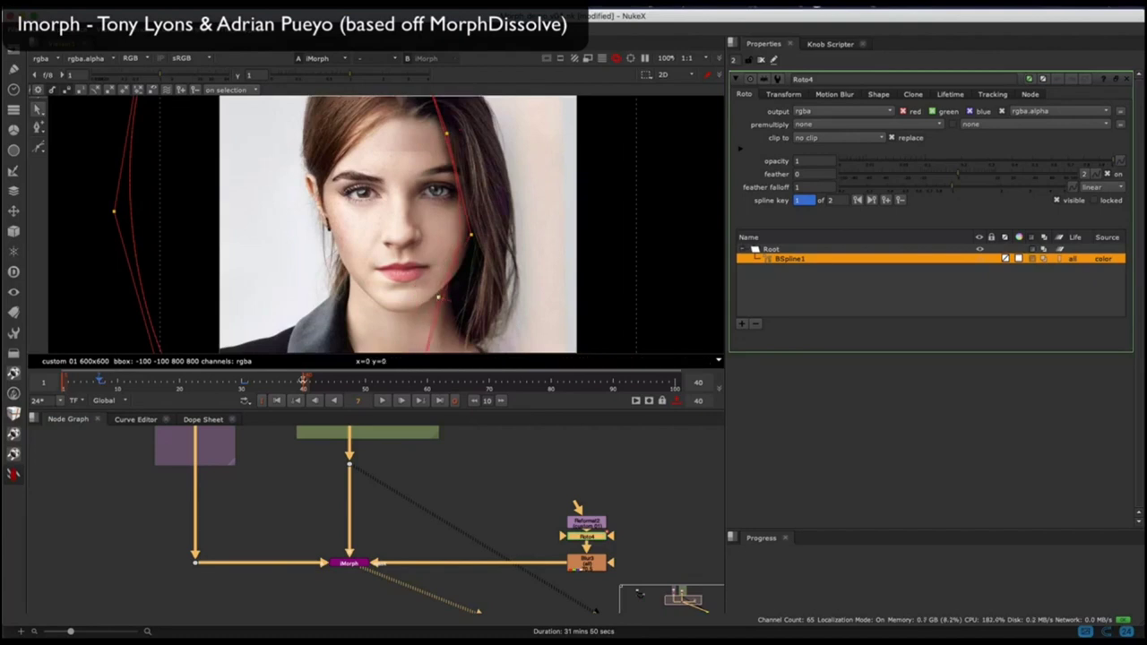
key(i)
key(super+shift+Right)
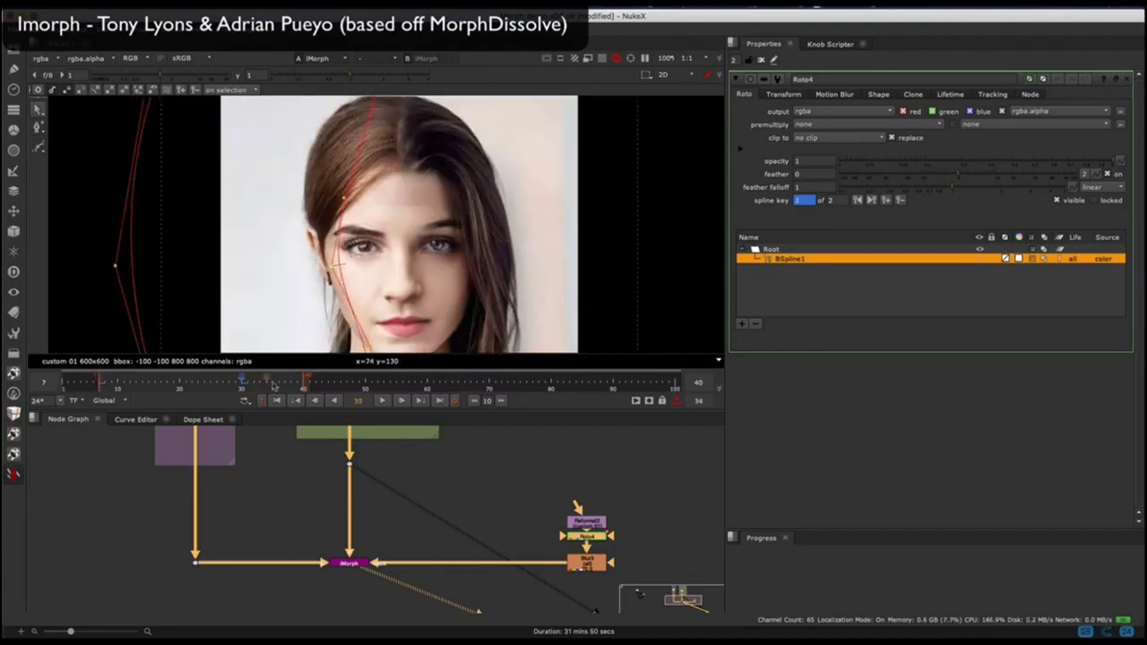
scroll(350, 215, down, 2)
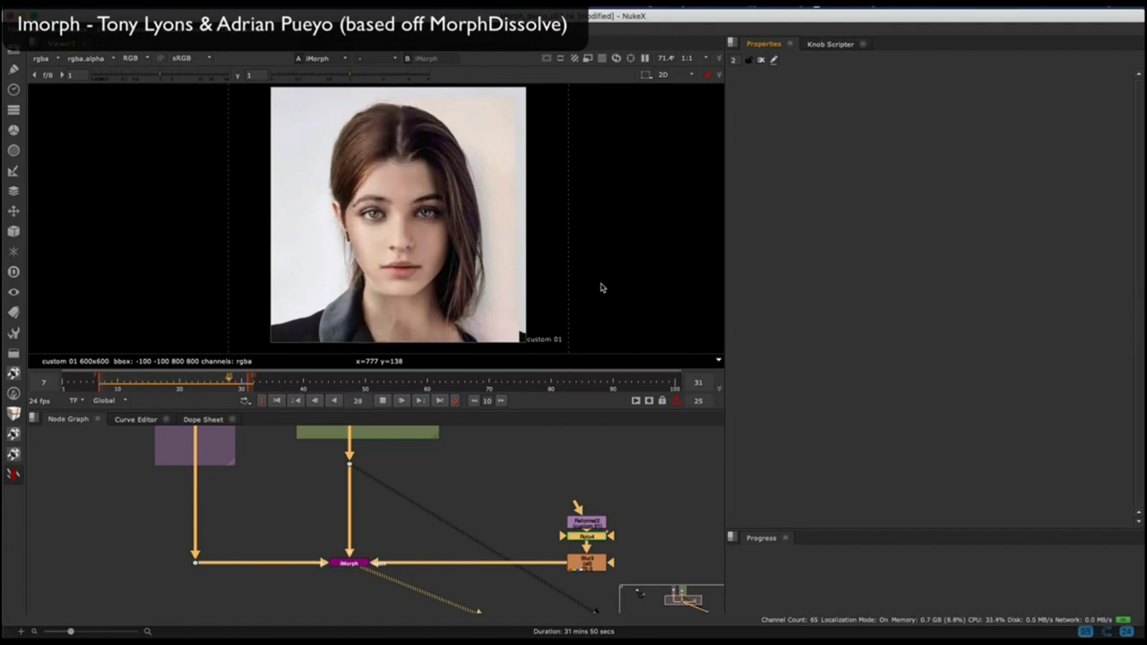
scroll(504, 443, down, 4)
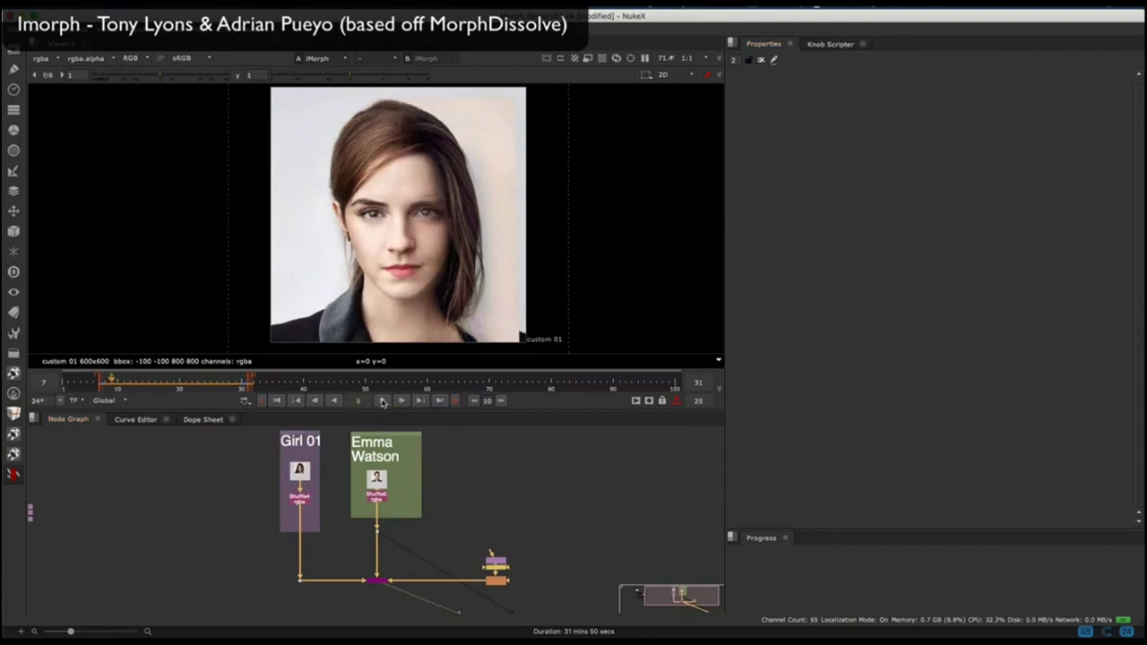
Disable Blur3 and reshape Roto4's BSpline1 points around the face at an intermediate frame.
scroll(489, 551, up, 5)
key(d)
double_click(477, 510)
drag(398, 227, 376, 170)
scroll(365, 175, down, 3)
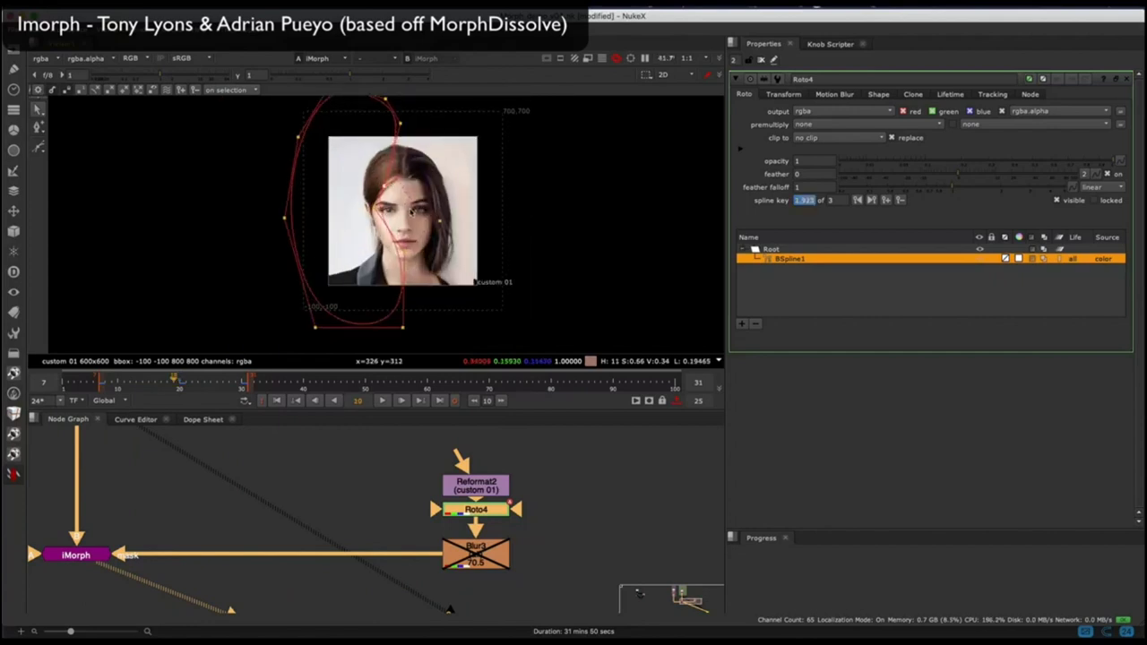
drag(386, 275, 410, 273)
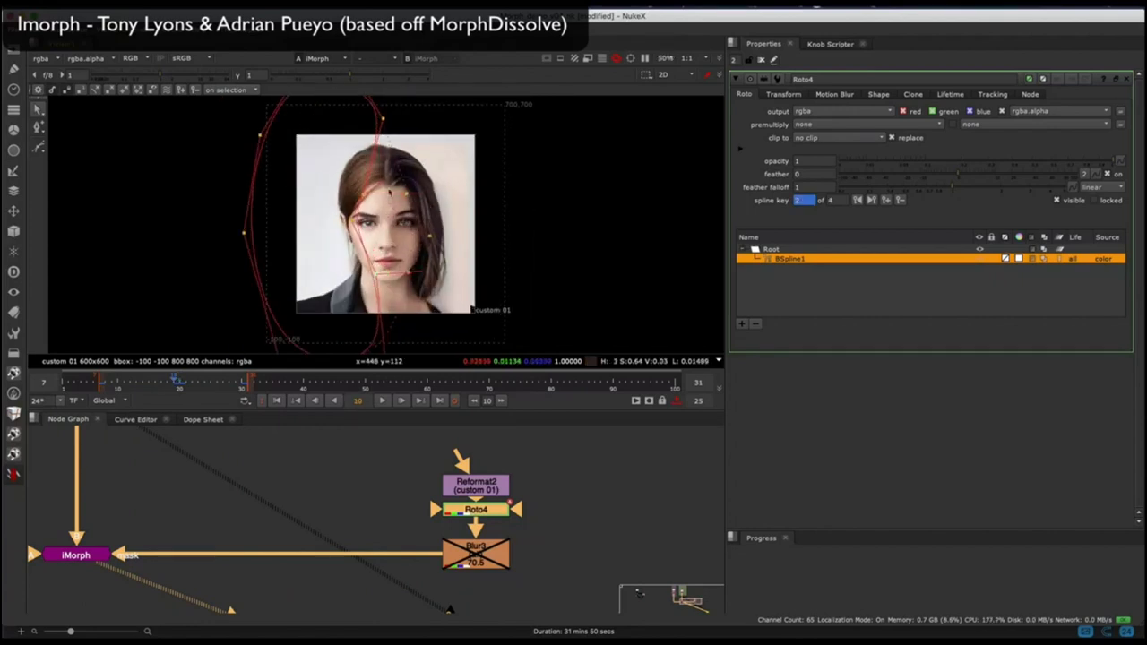
scroll(389, 180, down, 1)
drag(390, 146, 401, 150)
Enable Blur3 again and set its size to 20 to soften the iMorph mask.
double_click(496, 567)
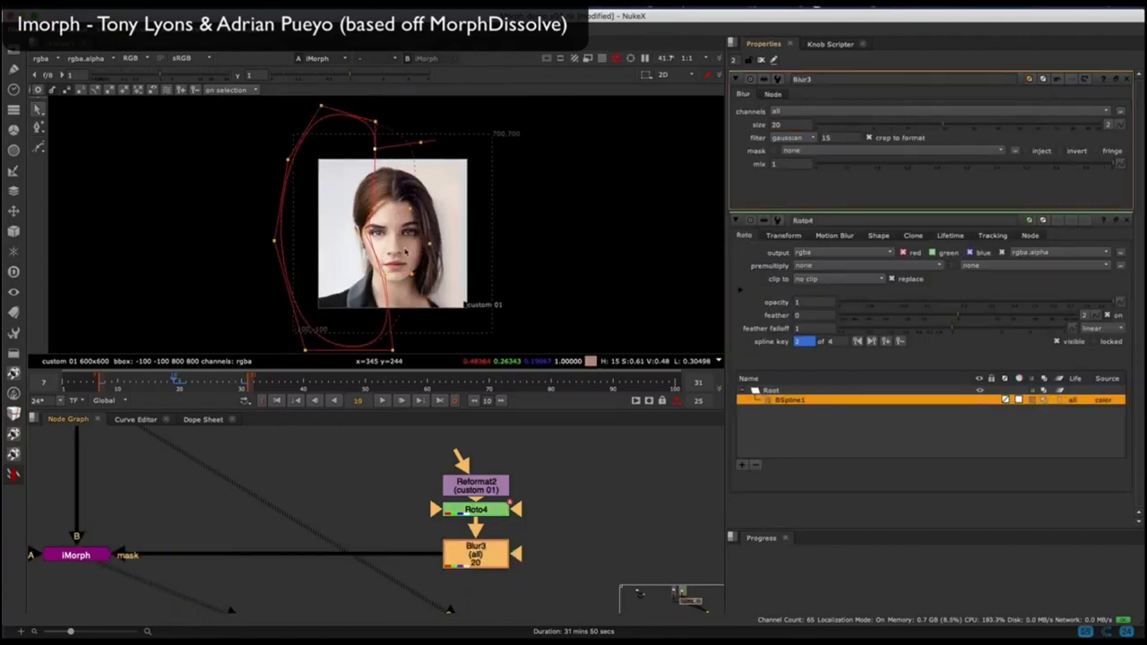
key(d)
scroll(419, 215, up, 4)
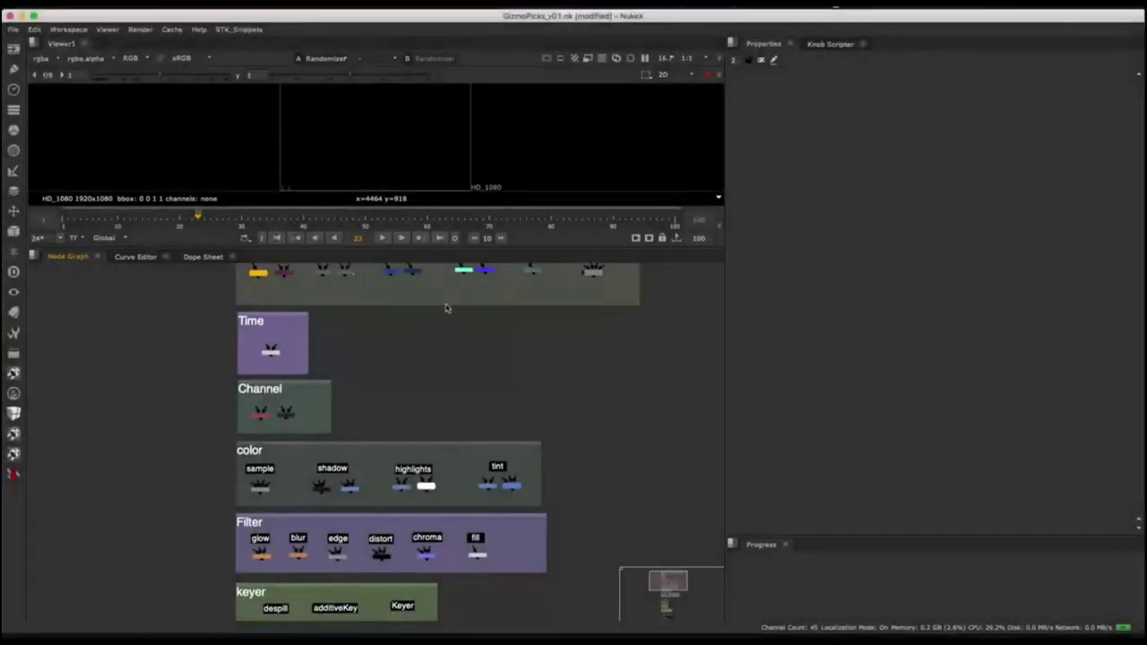
Look over the gizmo category groups in the GizmoPicks_v01.nk script, from Time down to Utility.
middle_drag(407, 576, 535, 211)
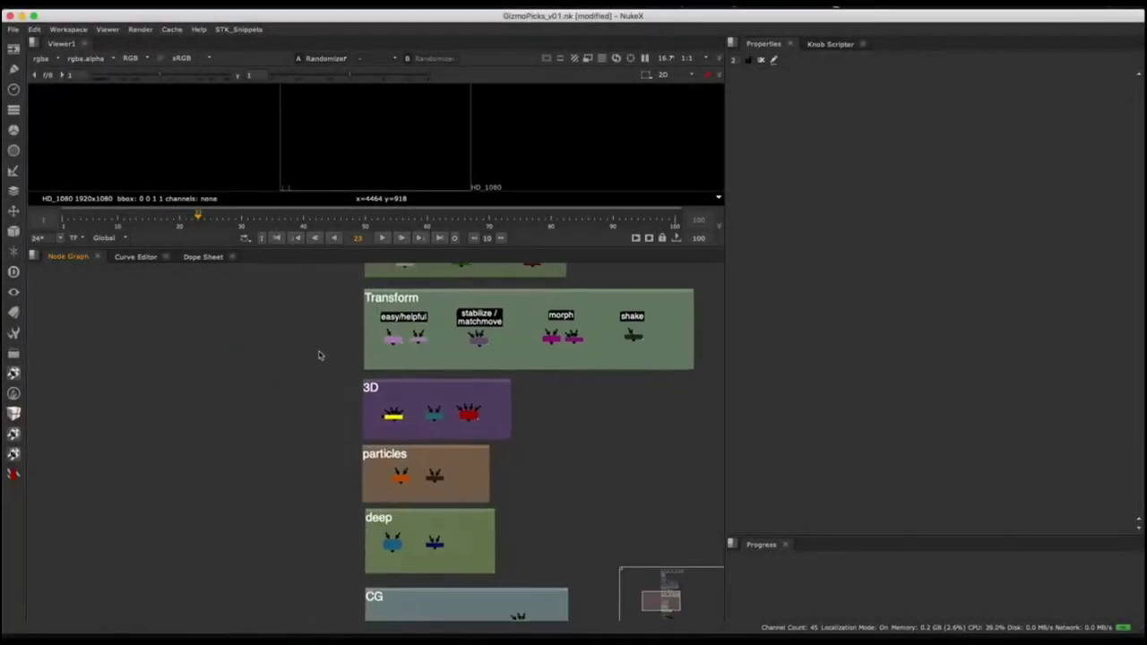
middle_drag(320, 356, 284, 205)
scroll(282, 494, up, 3)
scroll(291, 481, down, 5)
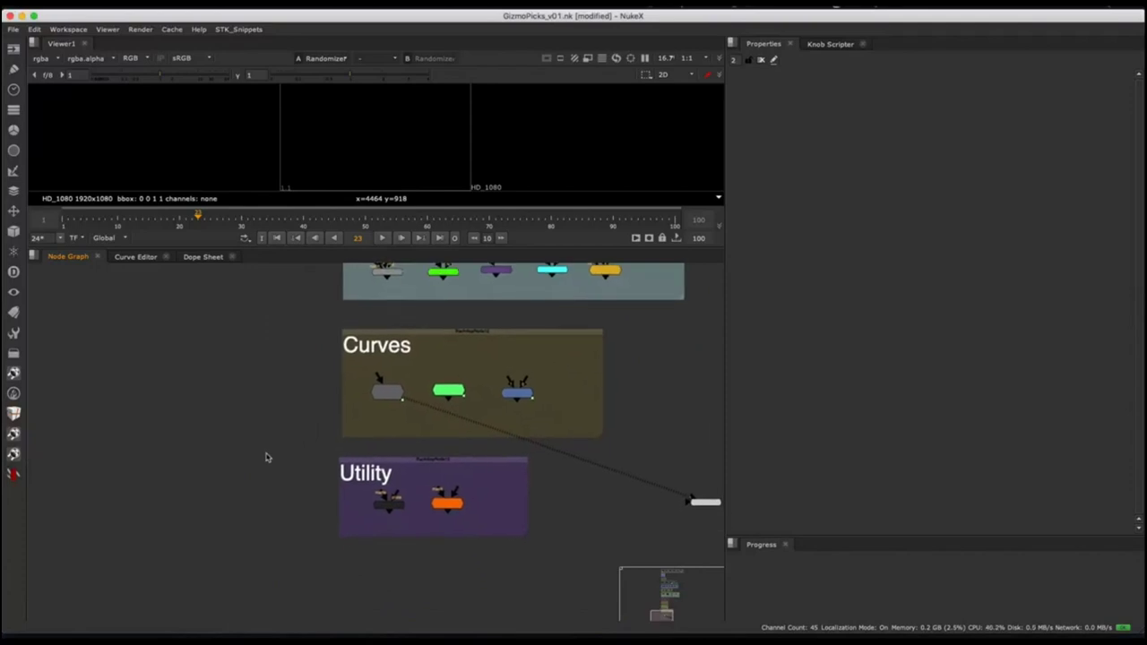
scroll(266, 456, up, 7)
scroll(229, 405, down, 5)
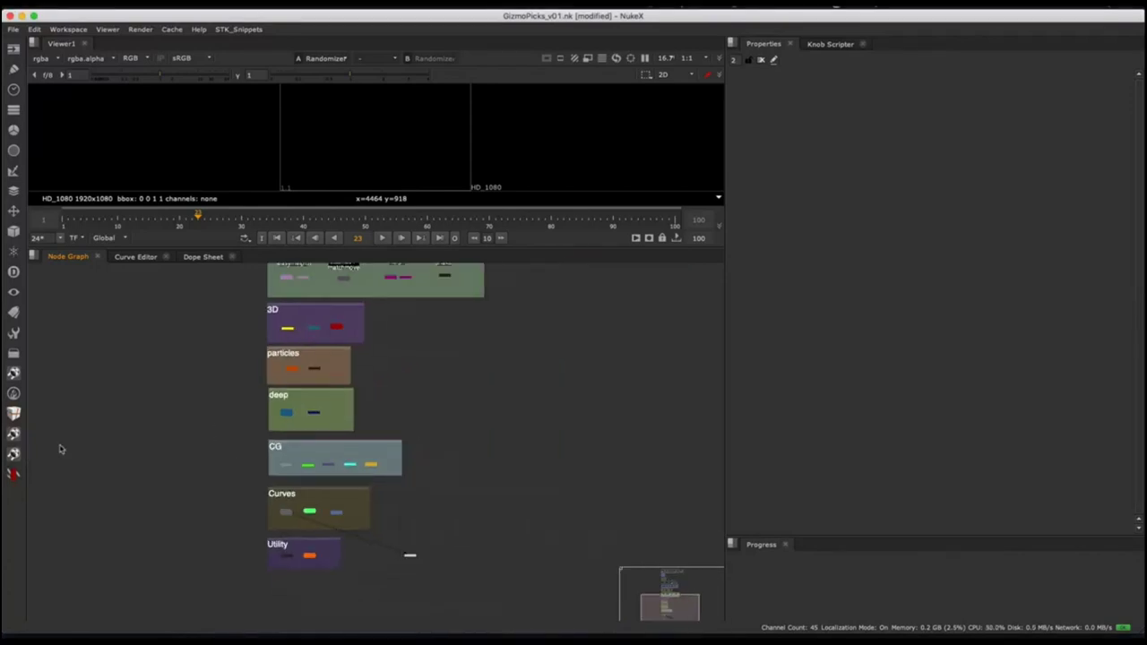
Look through the toolkit's gizmo categories, open its documentation PDF and skim through the pages.
click(14, 477)
mouse_move(70, 466)
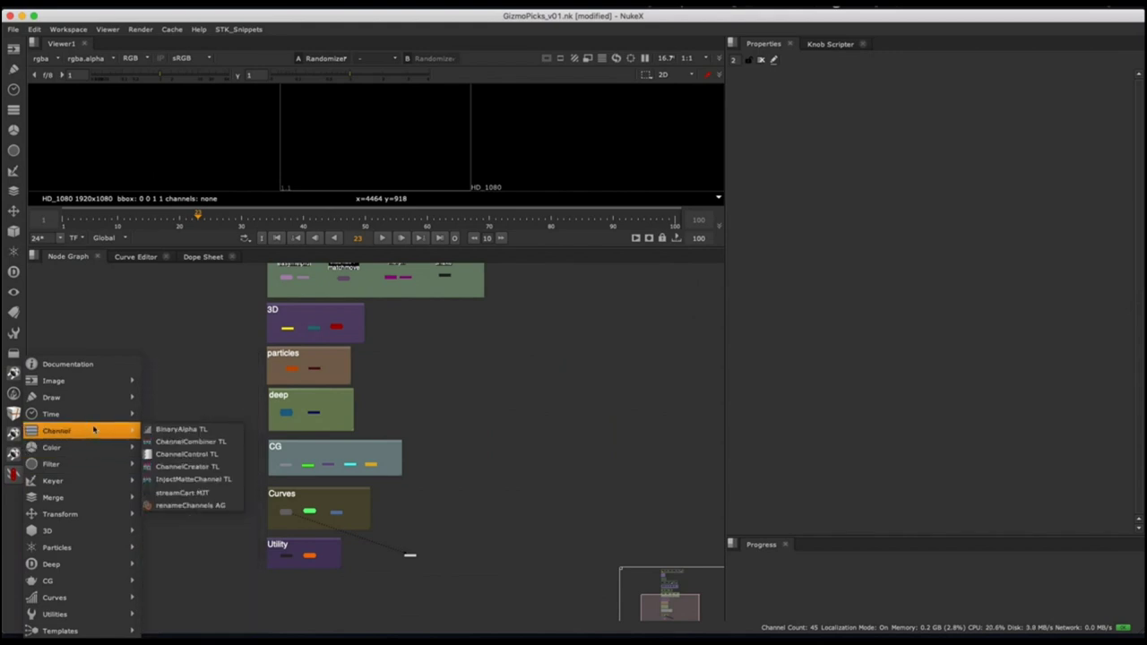
mouse_move(99, 422)
mouse_move(108, 377)
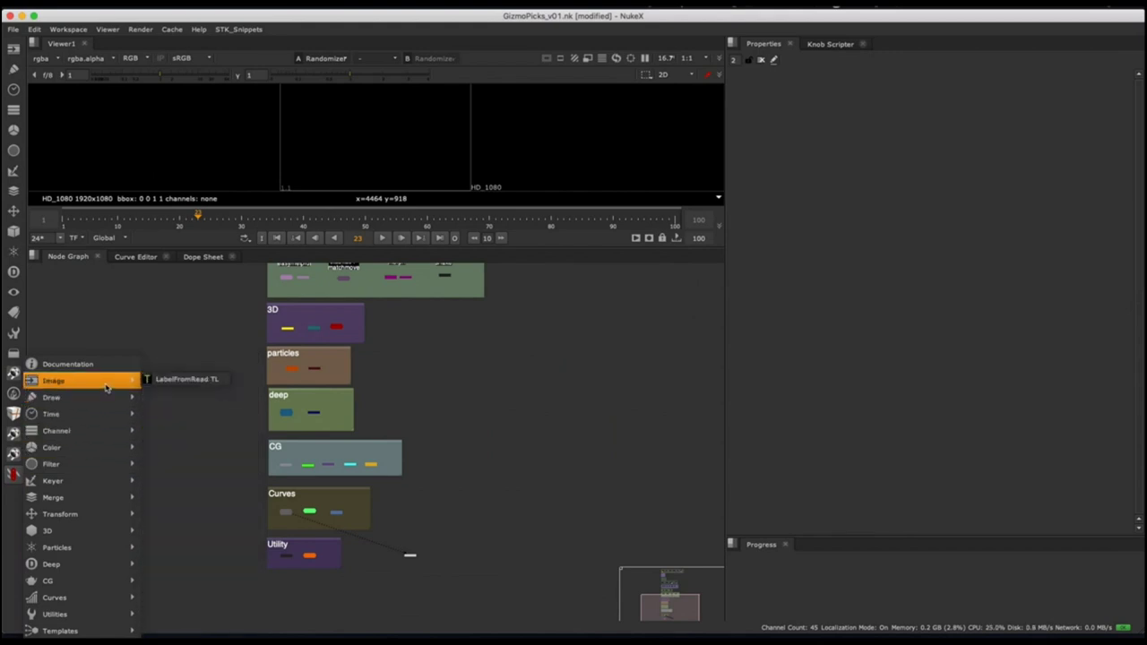
click(116, 364)
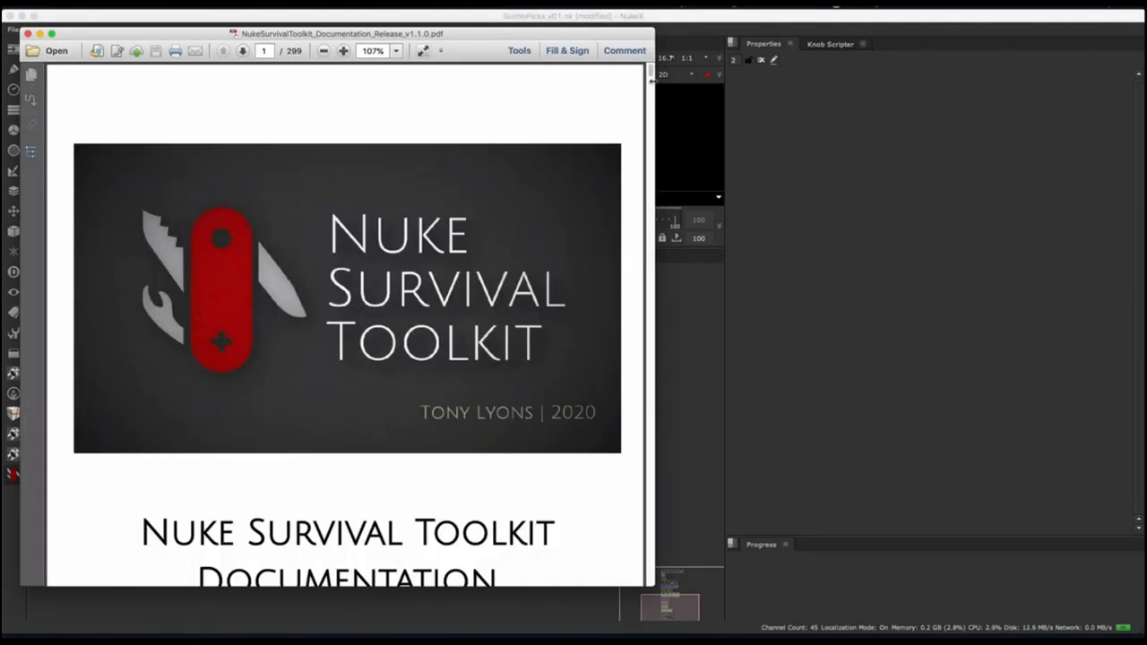
drag(652, 74, 580, 272)
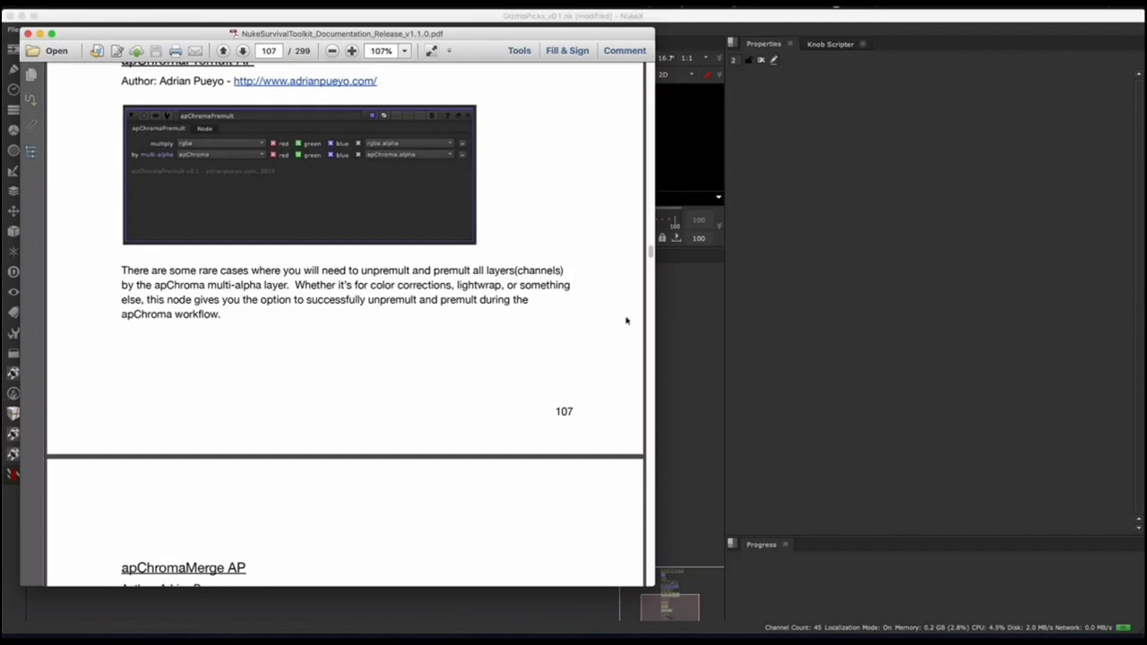
drag(652, 253, 652, 281)
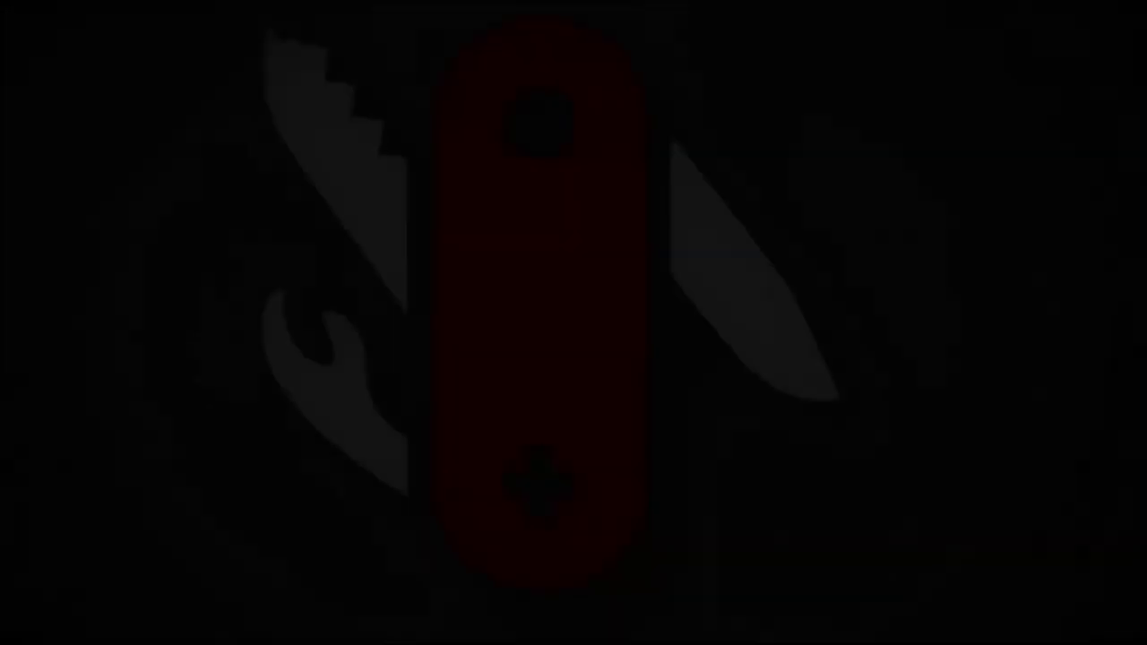